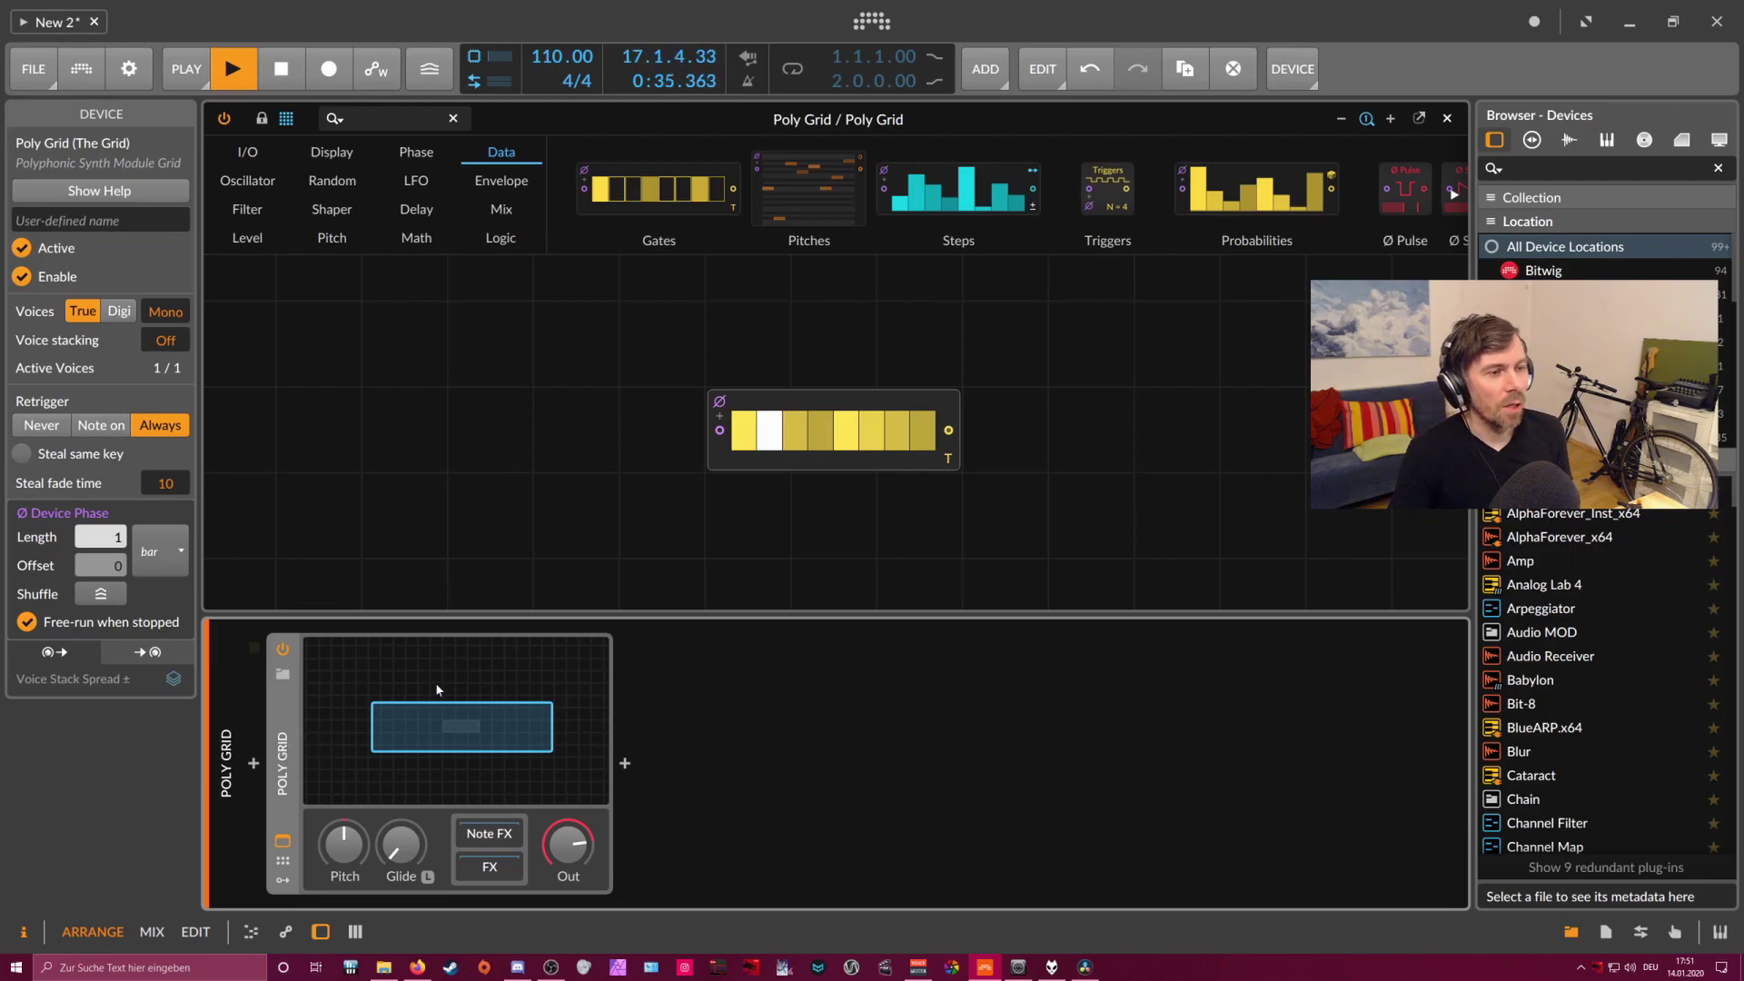
- Insert the Grid Note Out preset into the Poly Grid's FX chain, searching the presets for "note grid"
left_click(788, 399)
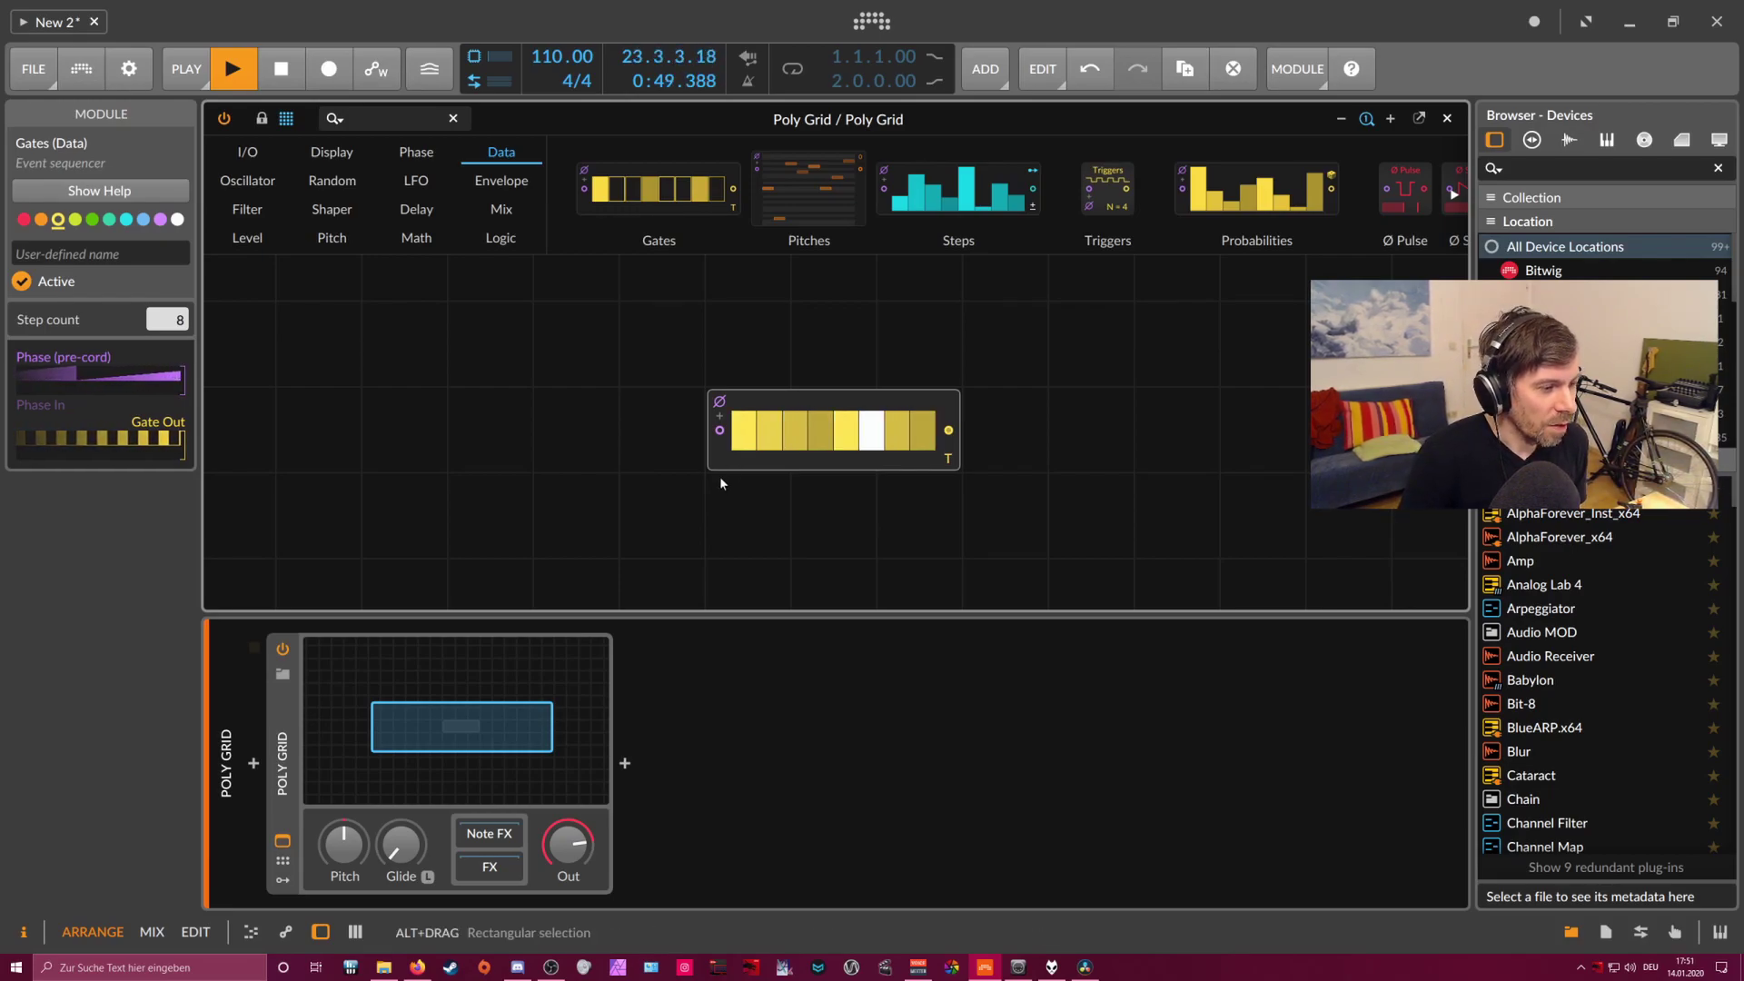
left_click(488, 867)
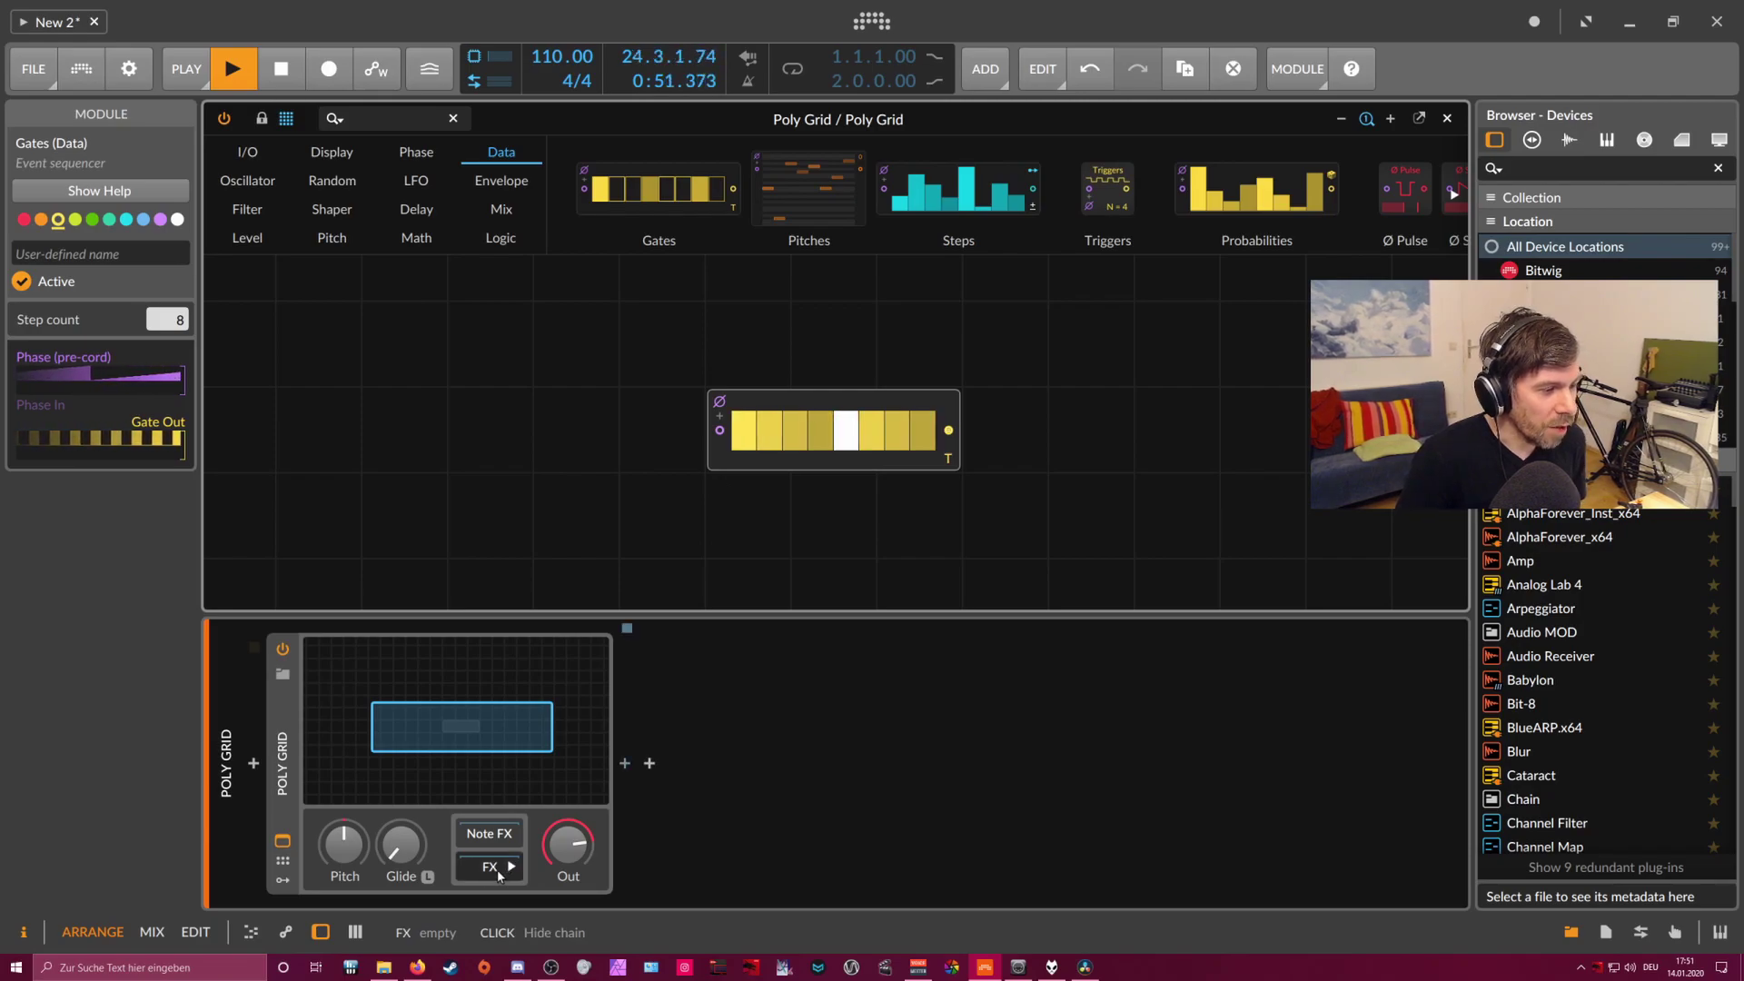
left_click(626, 767)
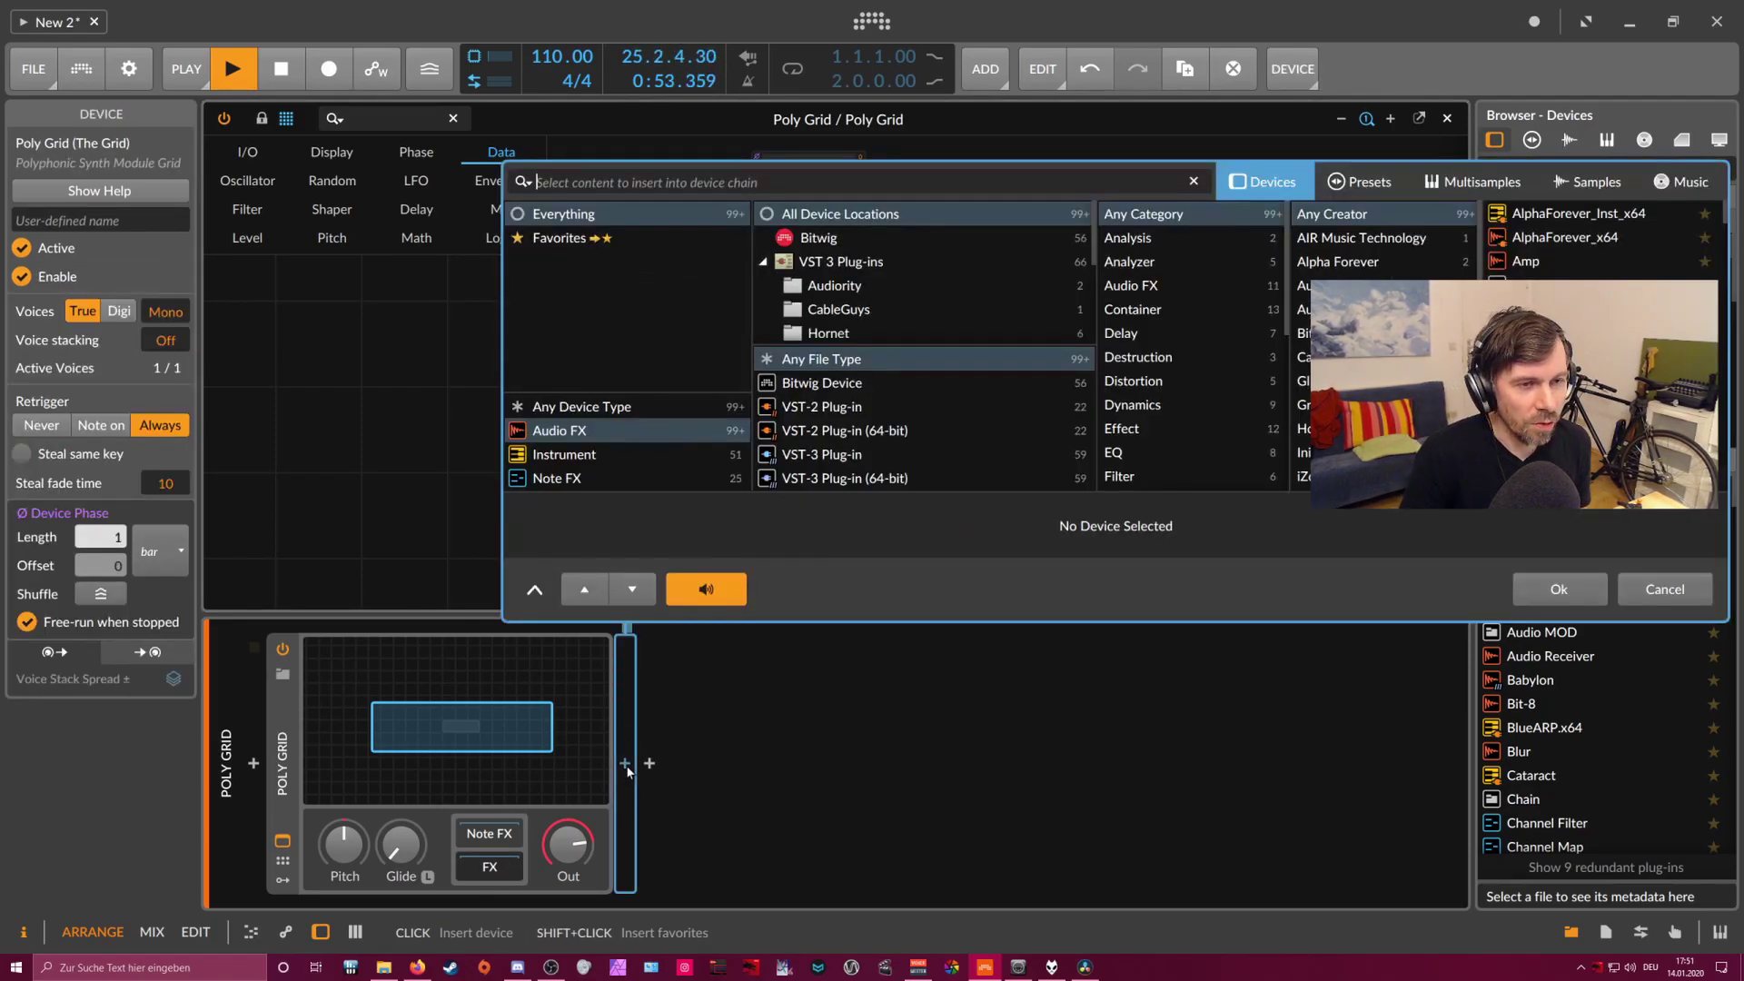
key("Tab")
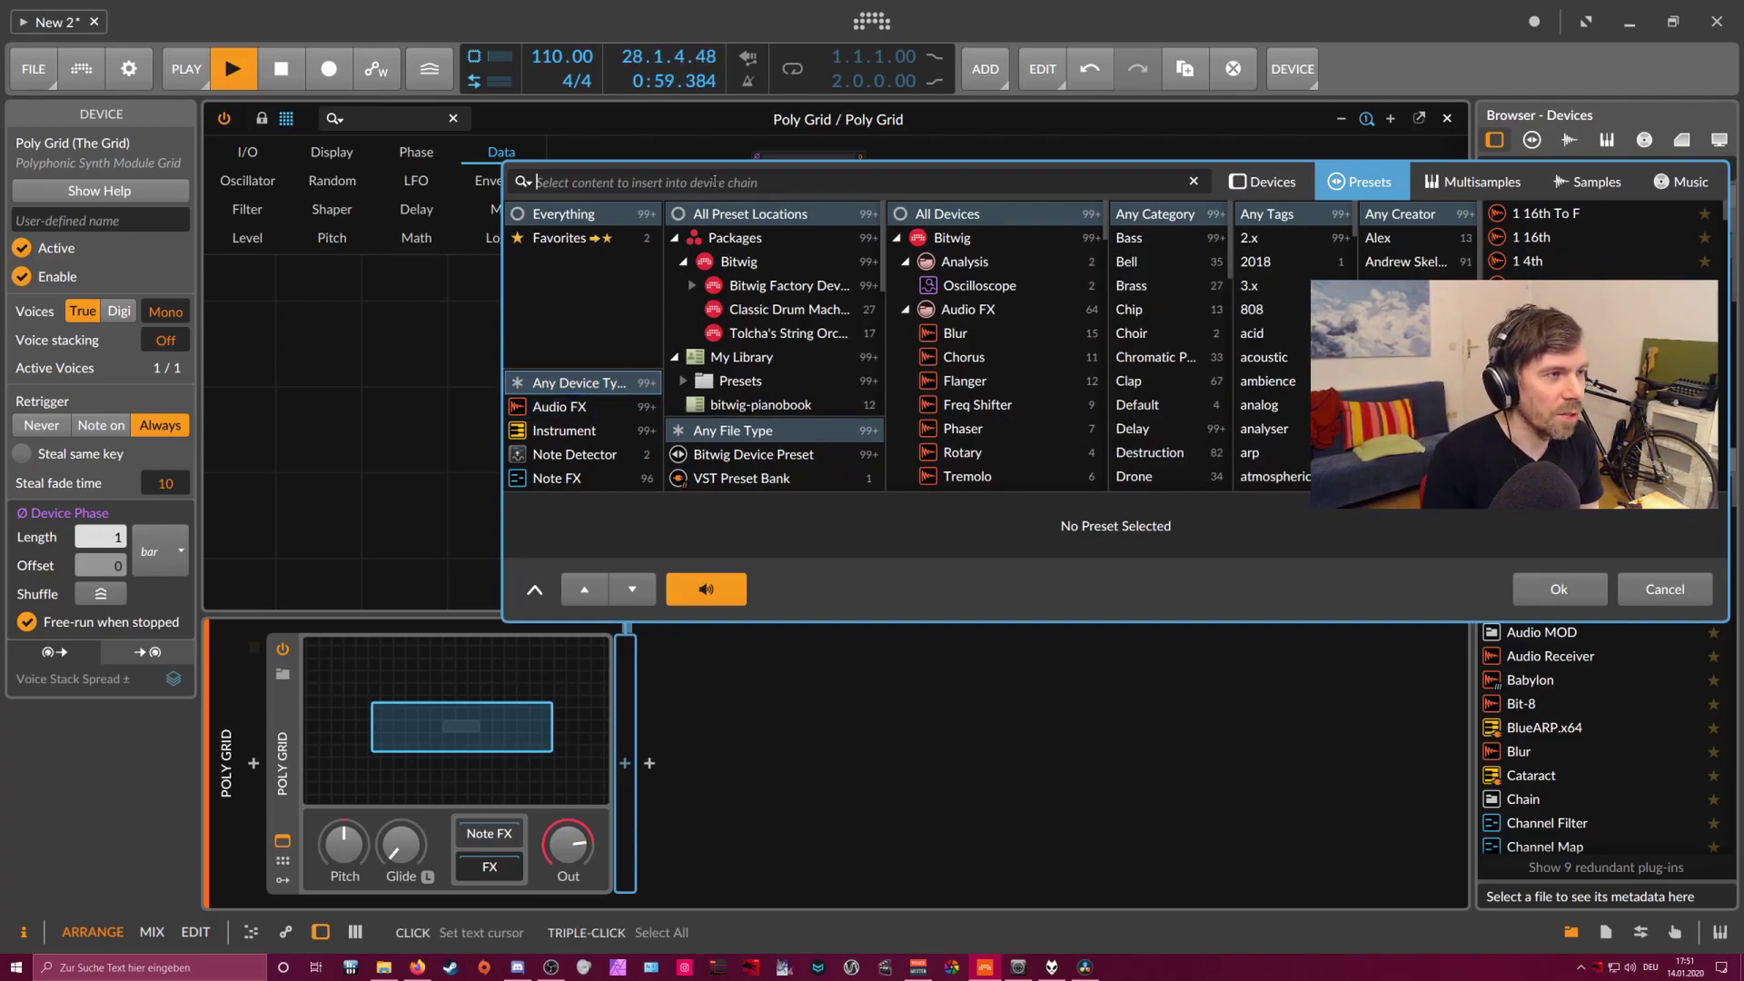
type("note")
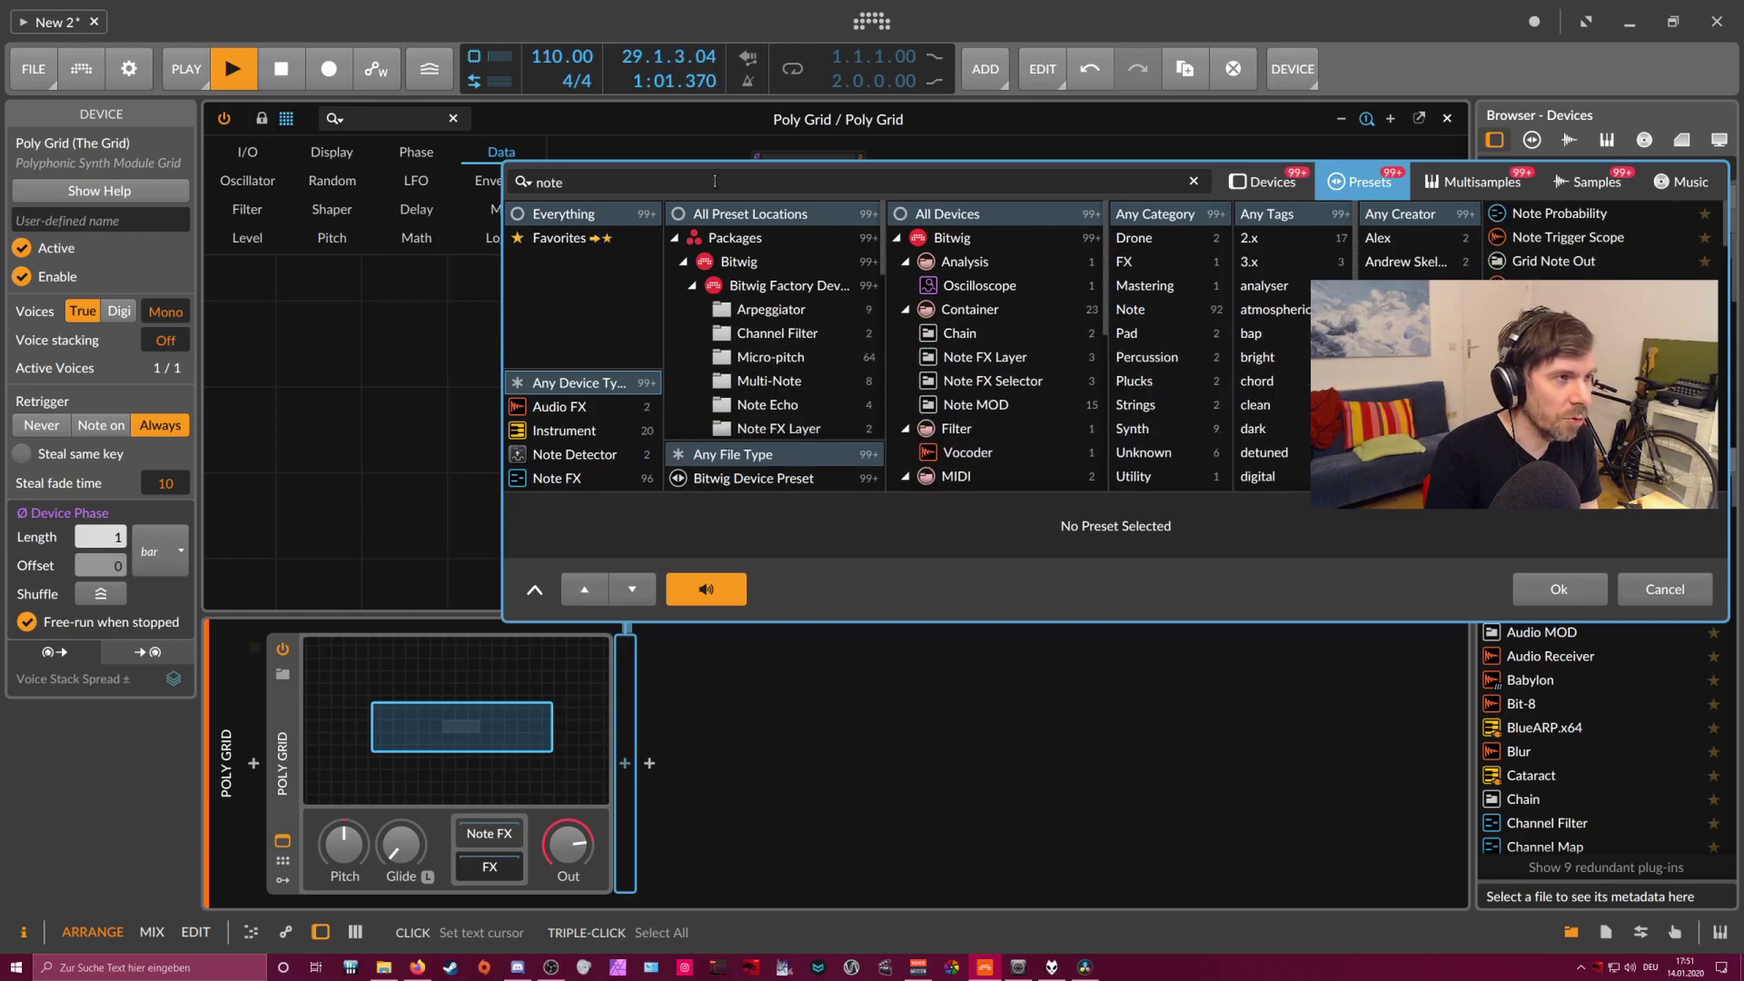
type(" grid")
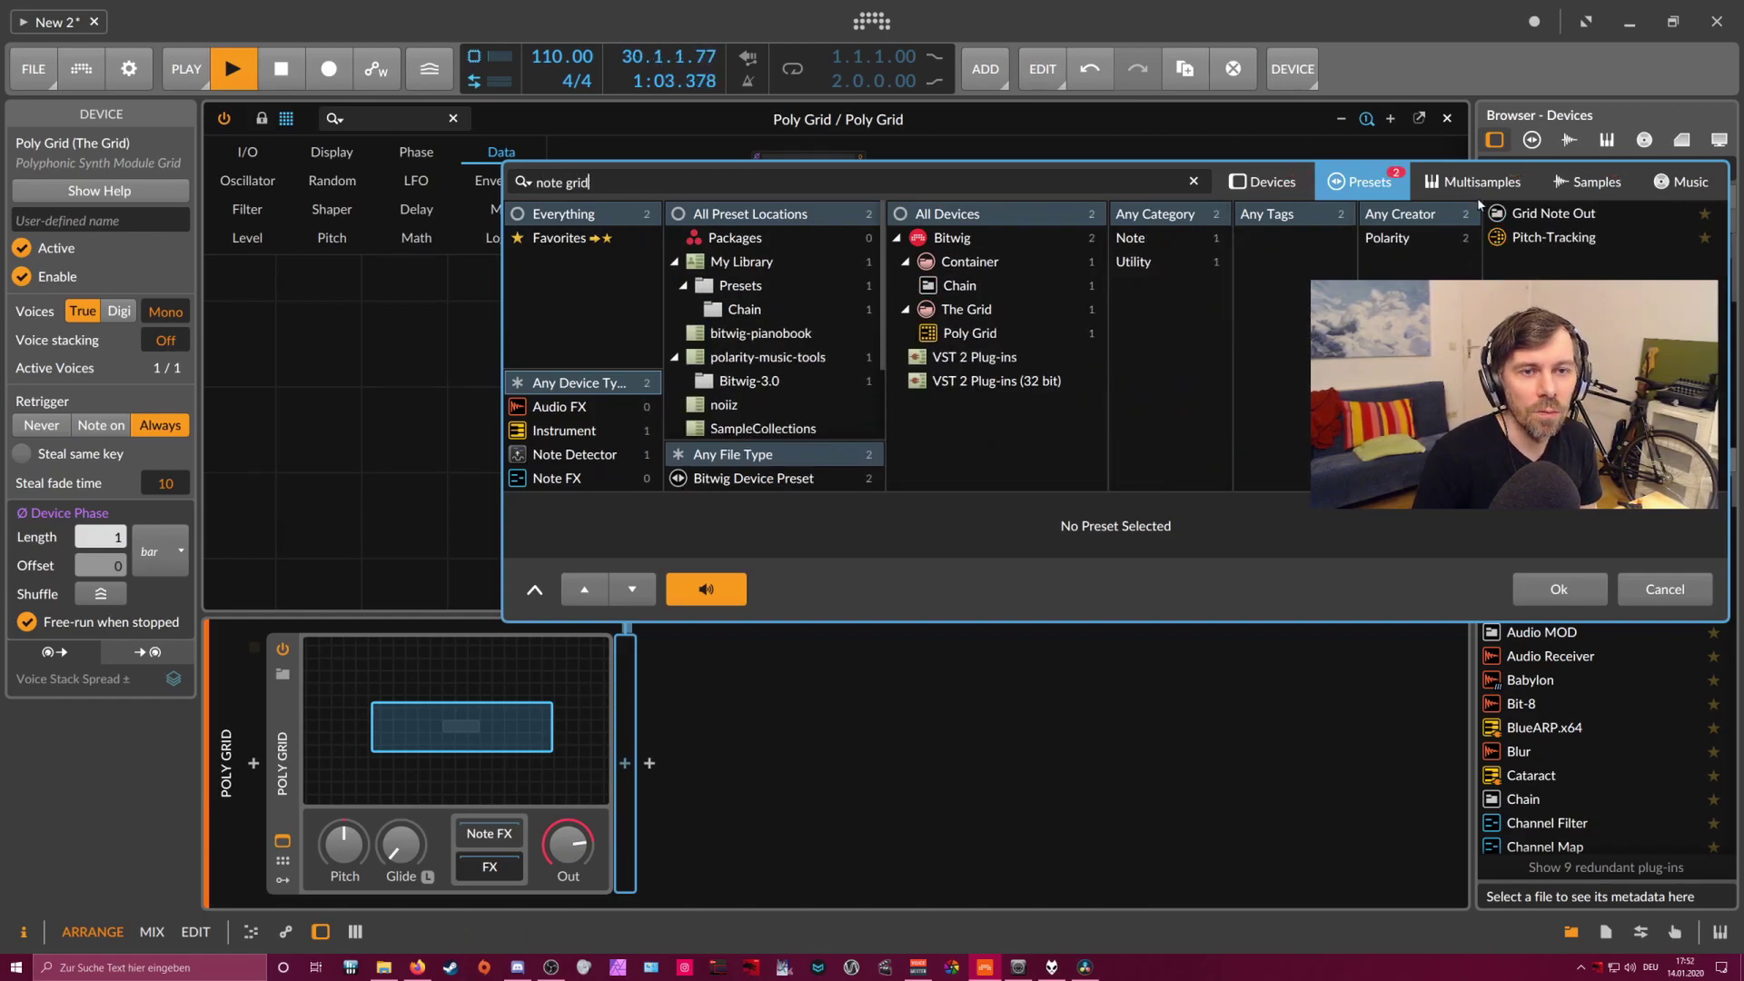
left_click(1522, 212)
left_click(1558, 587)
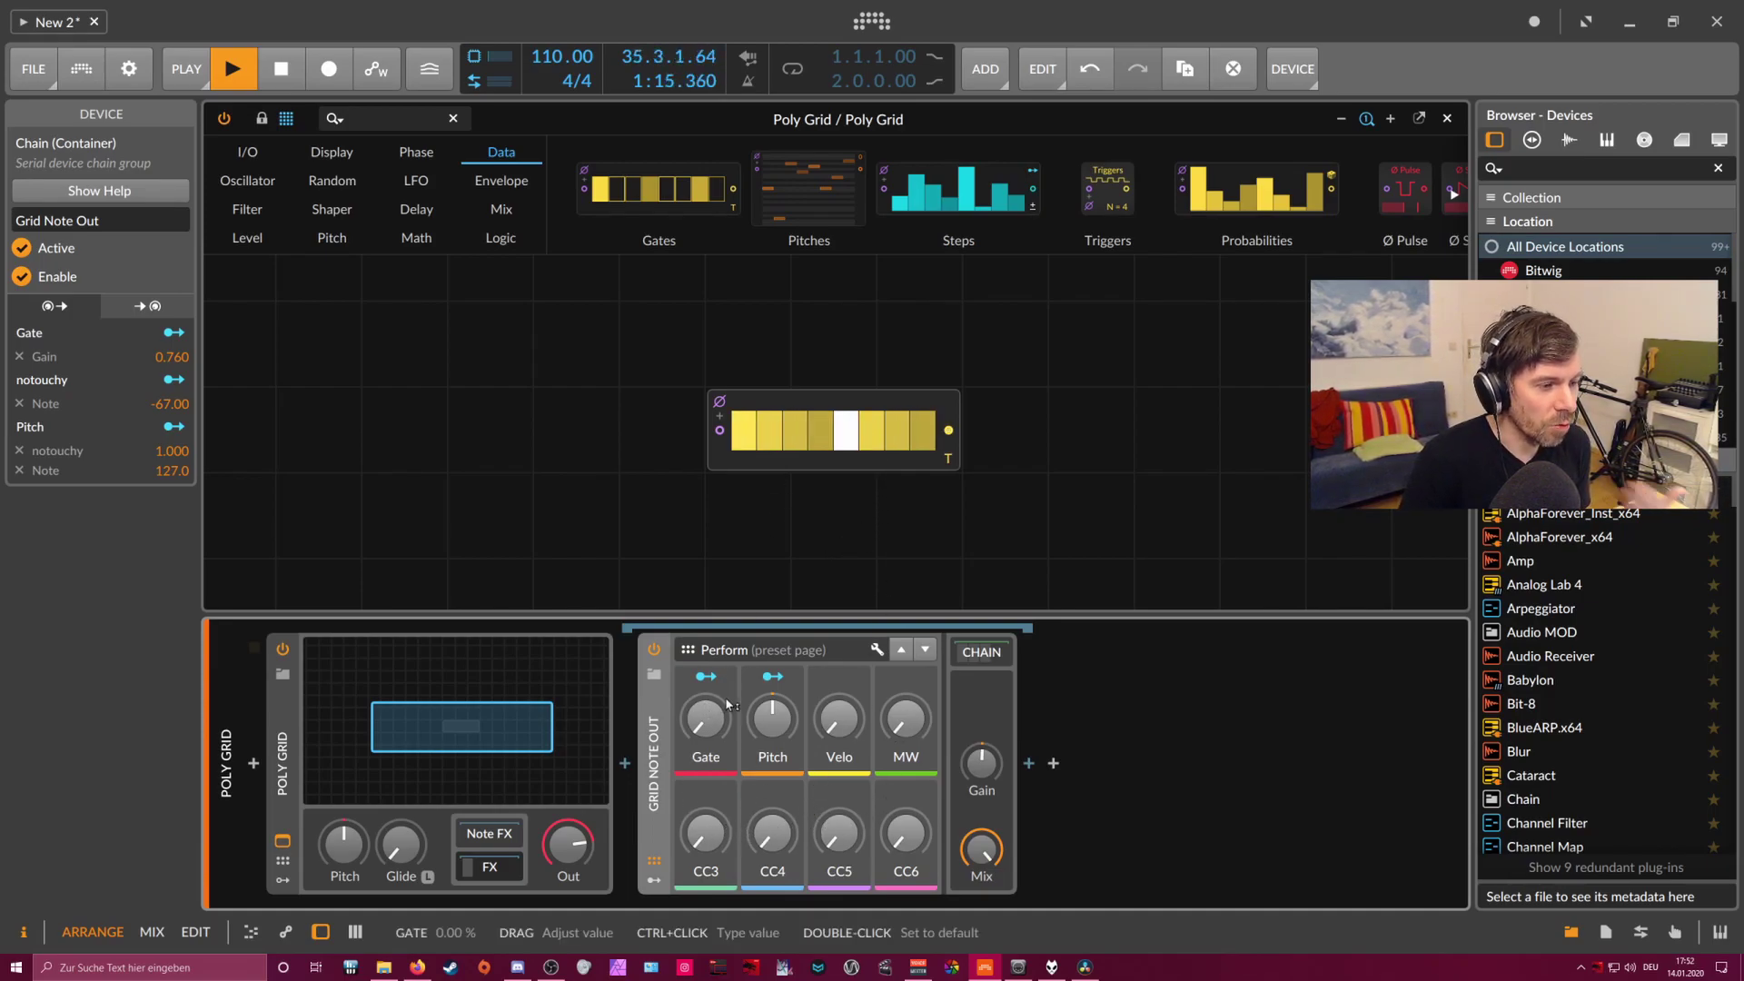
- Add a Modulator Out module to the grid and connect it to the output of the Gates module
left_click(931, 465)
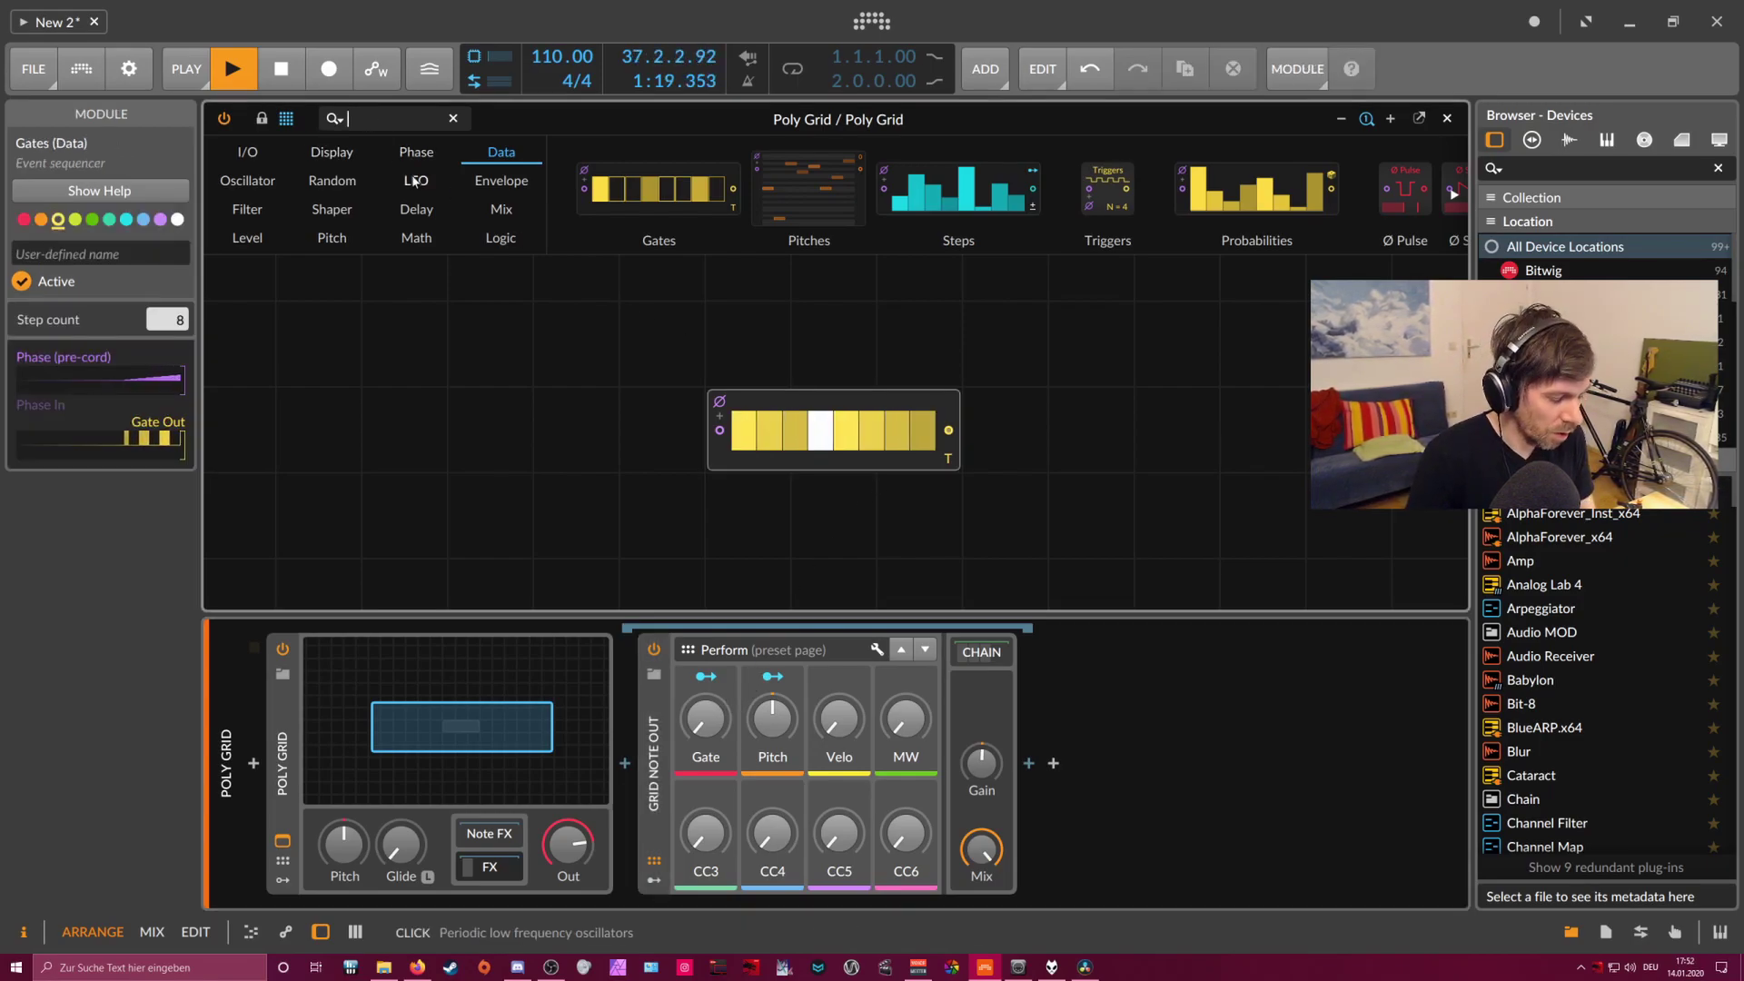
type("modu")
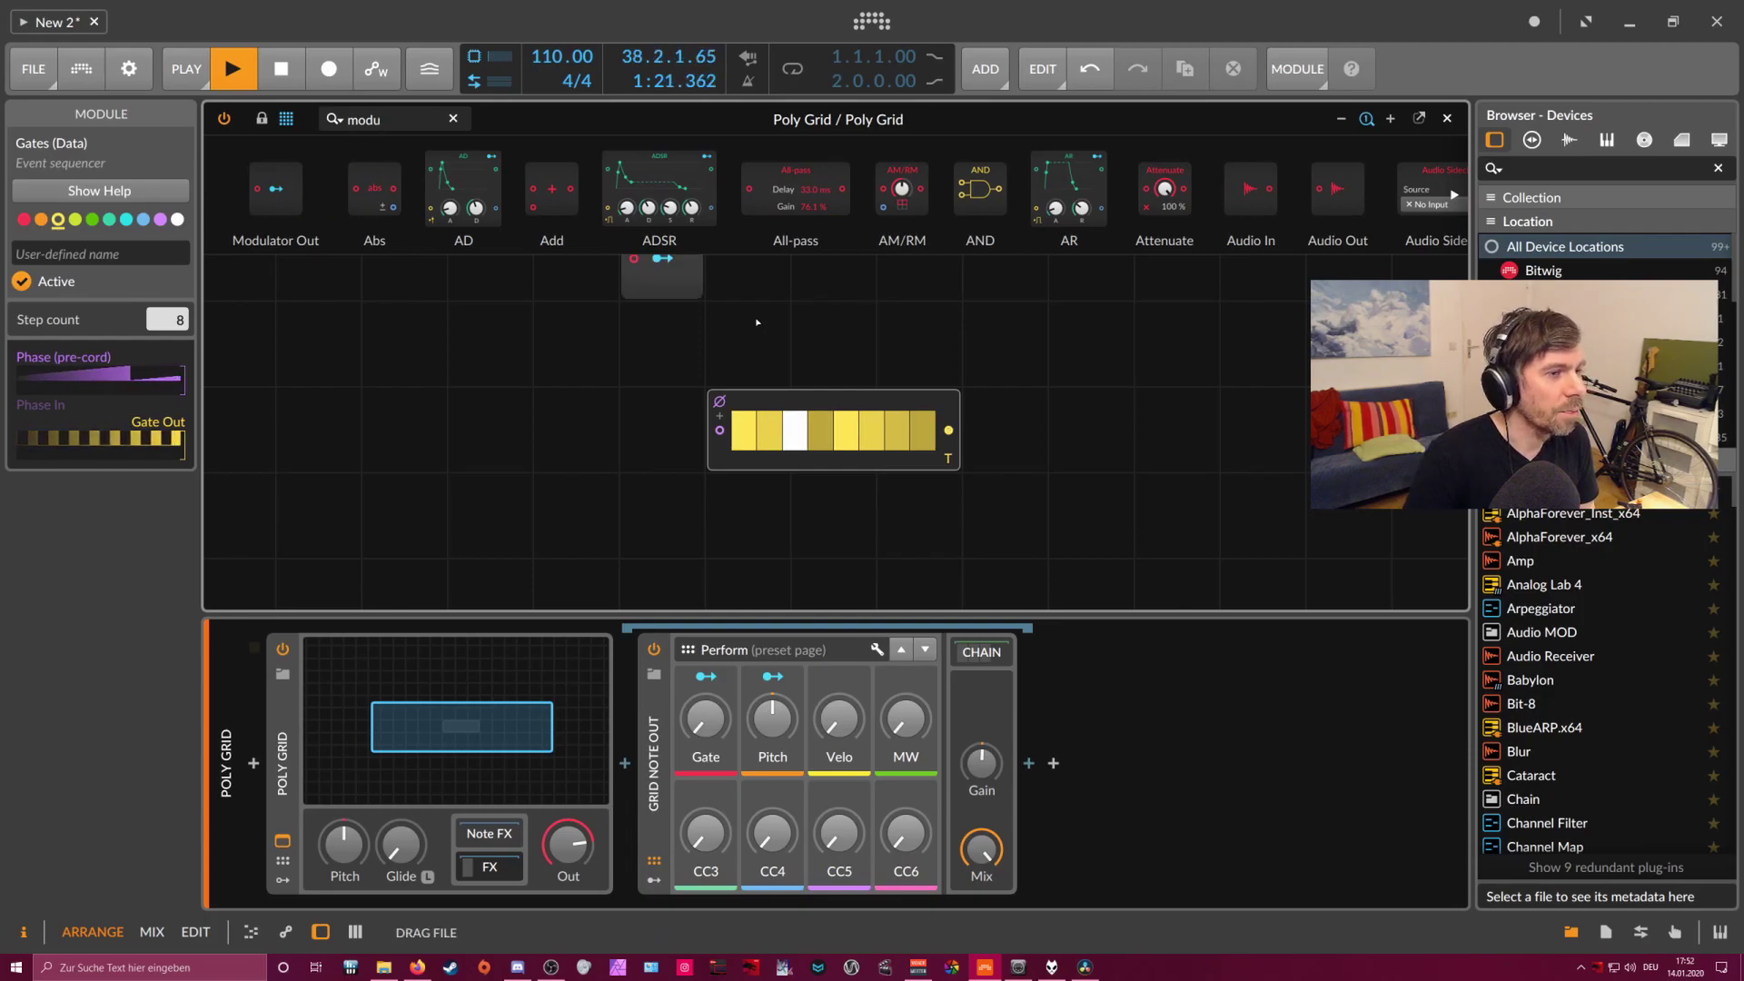
key("Return")
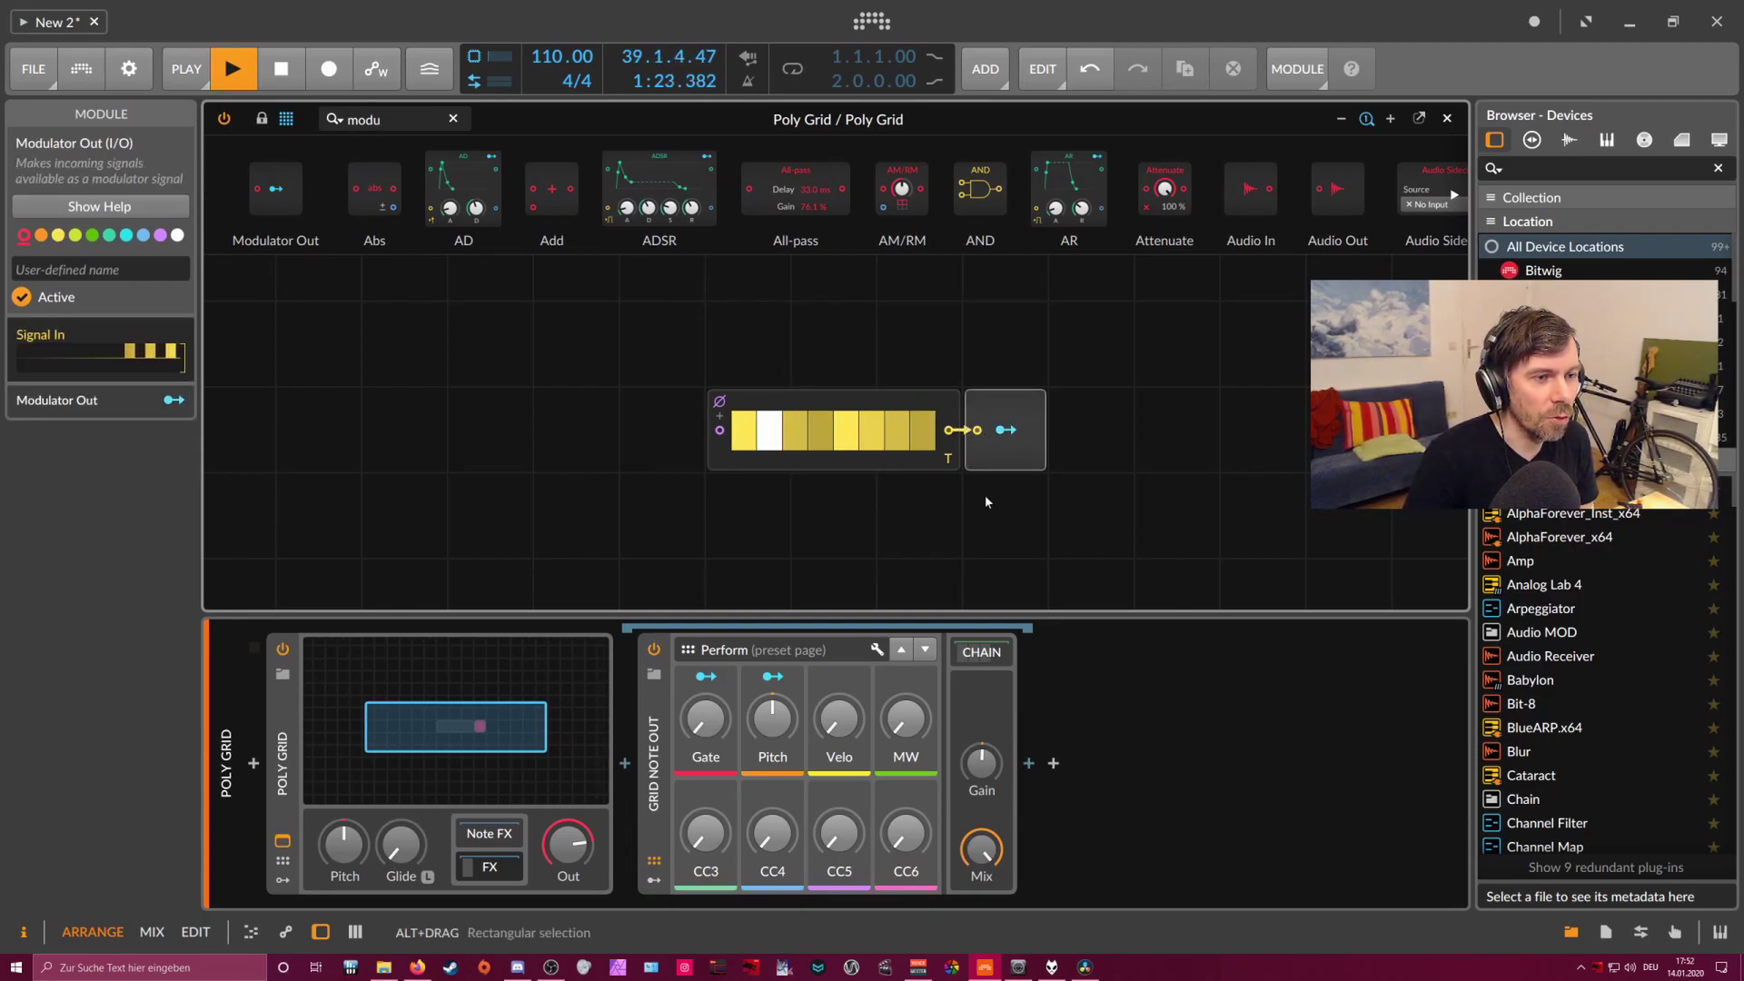
- Map the Modulator Out to the Gate knob of Grid Note Out with a modulation amount of 1.000
left_click(988, 420)
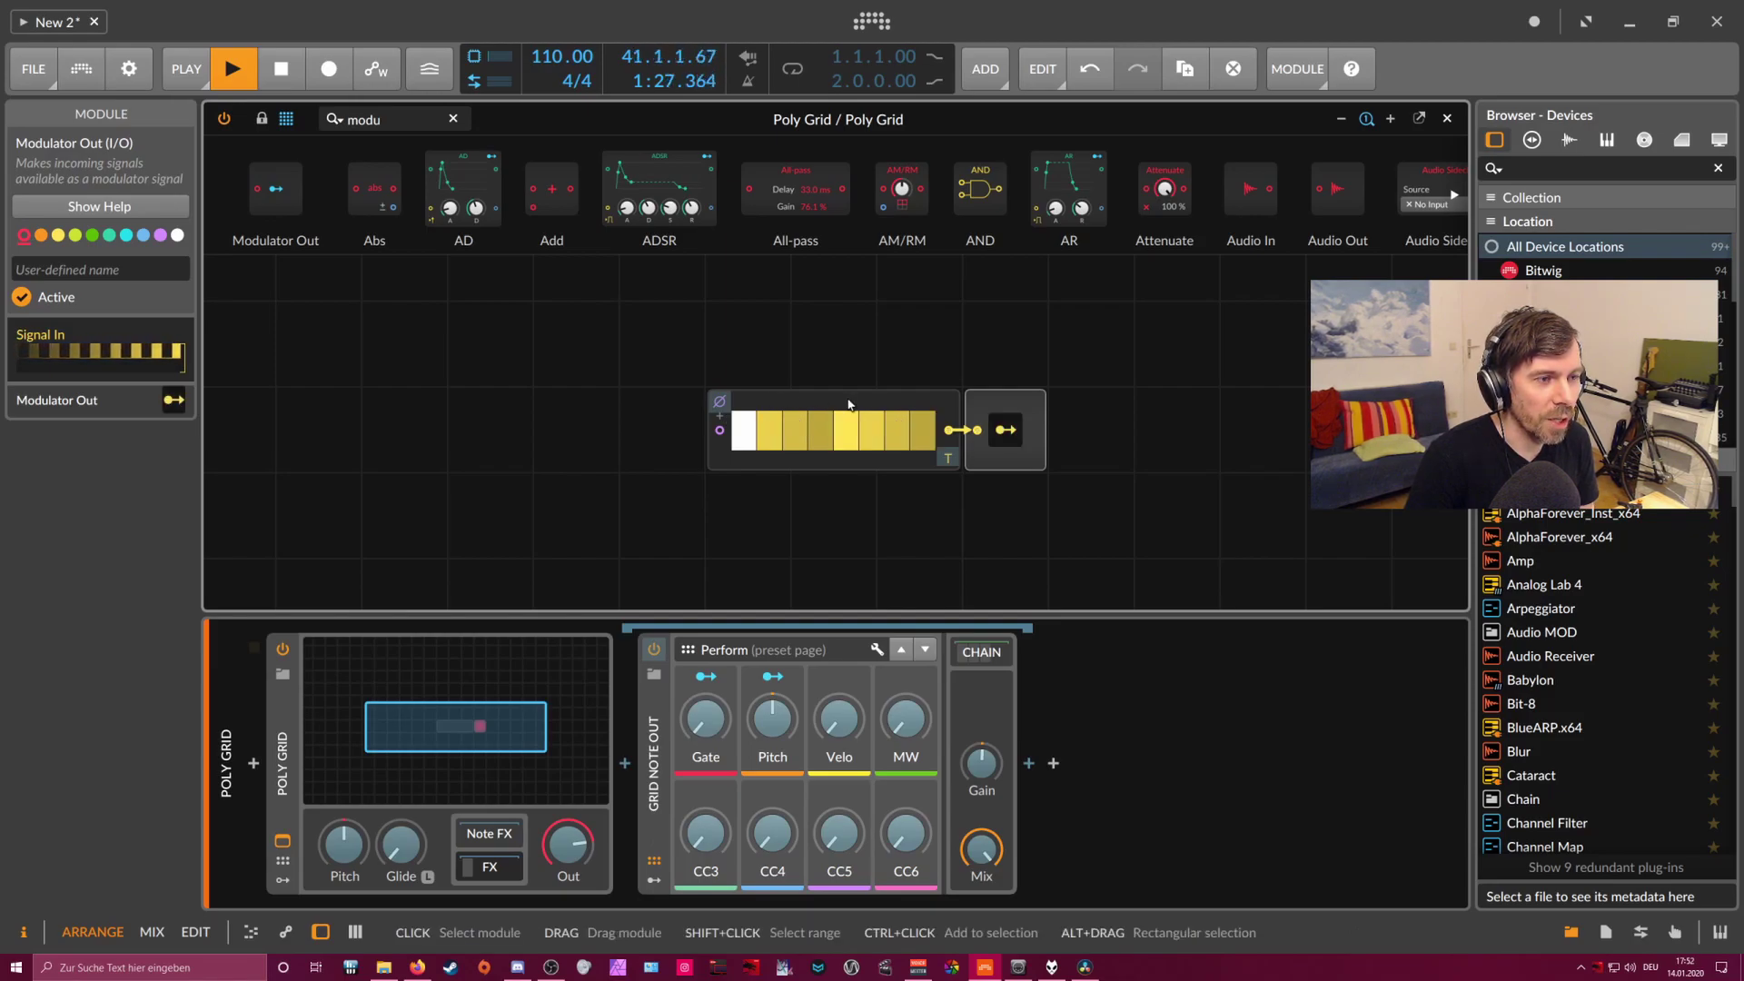
left_click(706, 718)
left_click_drag(706, 718, 706, 636)
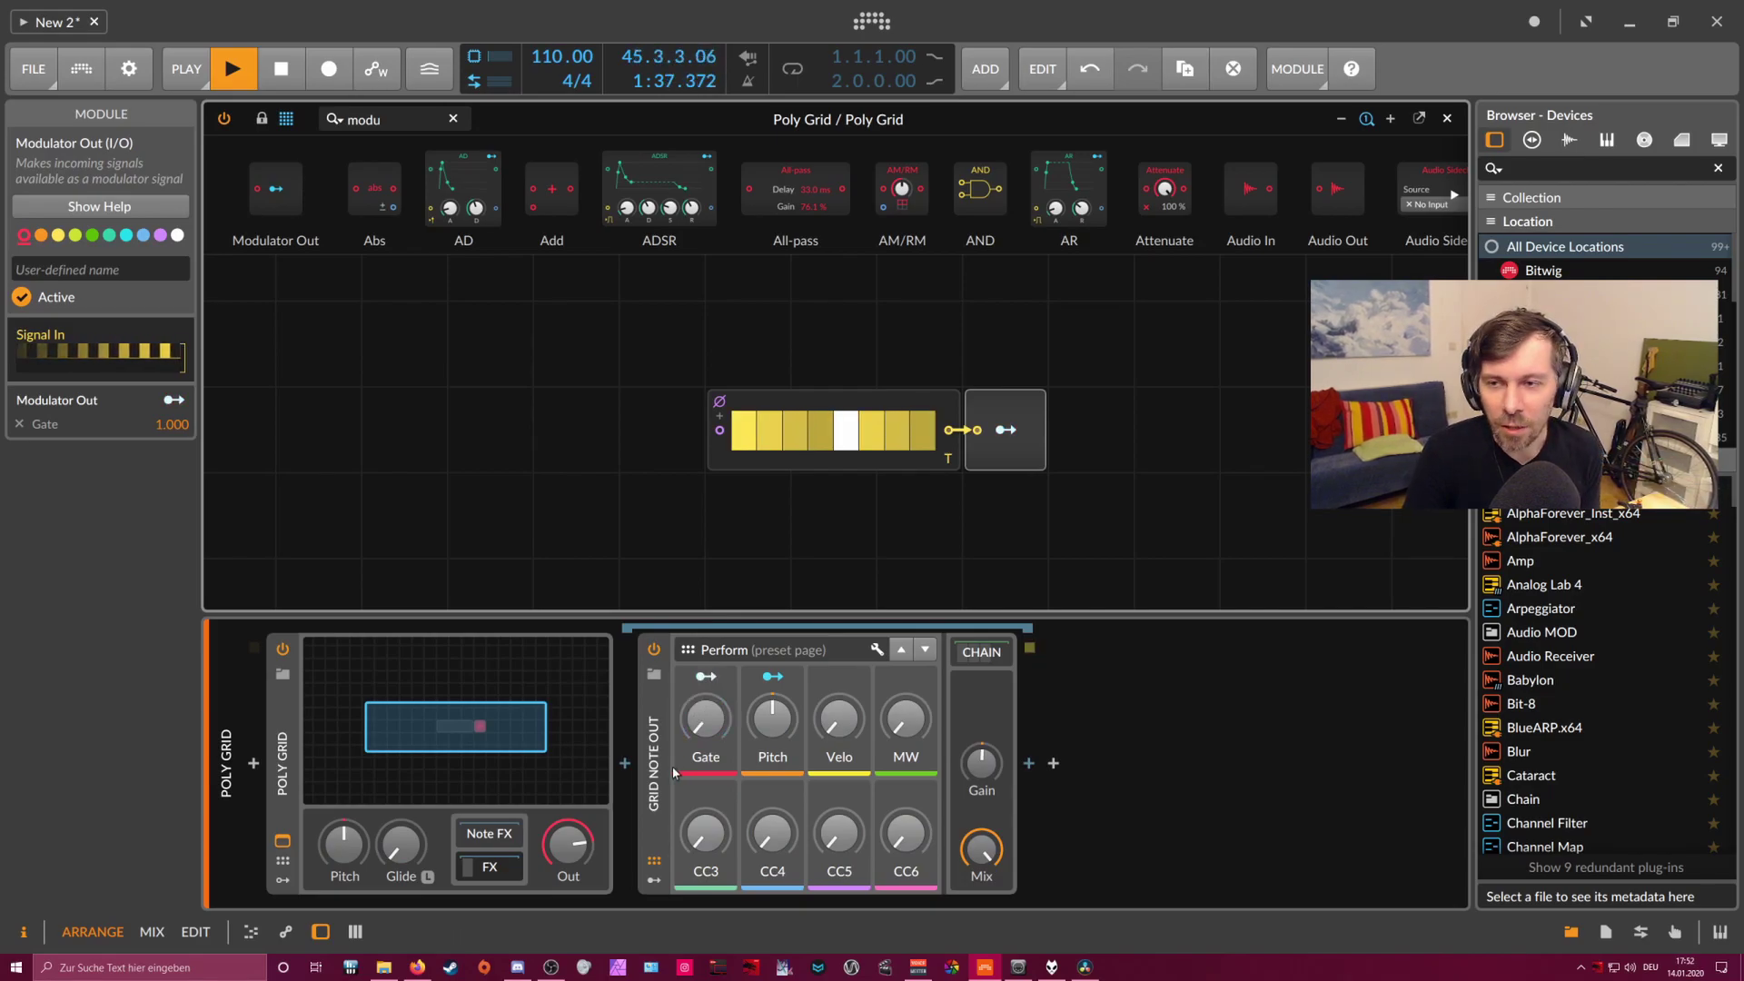
- Insert a Polysynth directly after Grid Note Out in the Poly Grid's FX chain
left_click(487, 861)
left_click(487, 862)
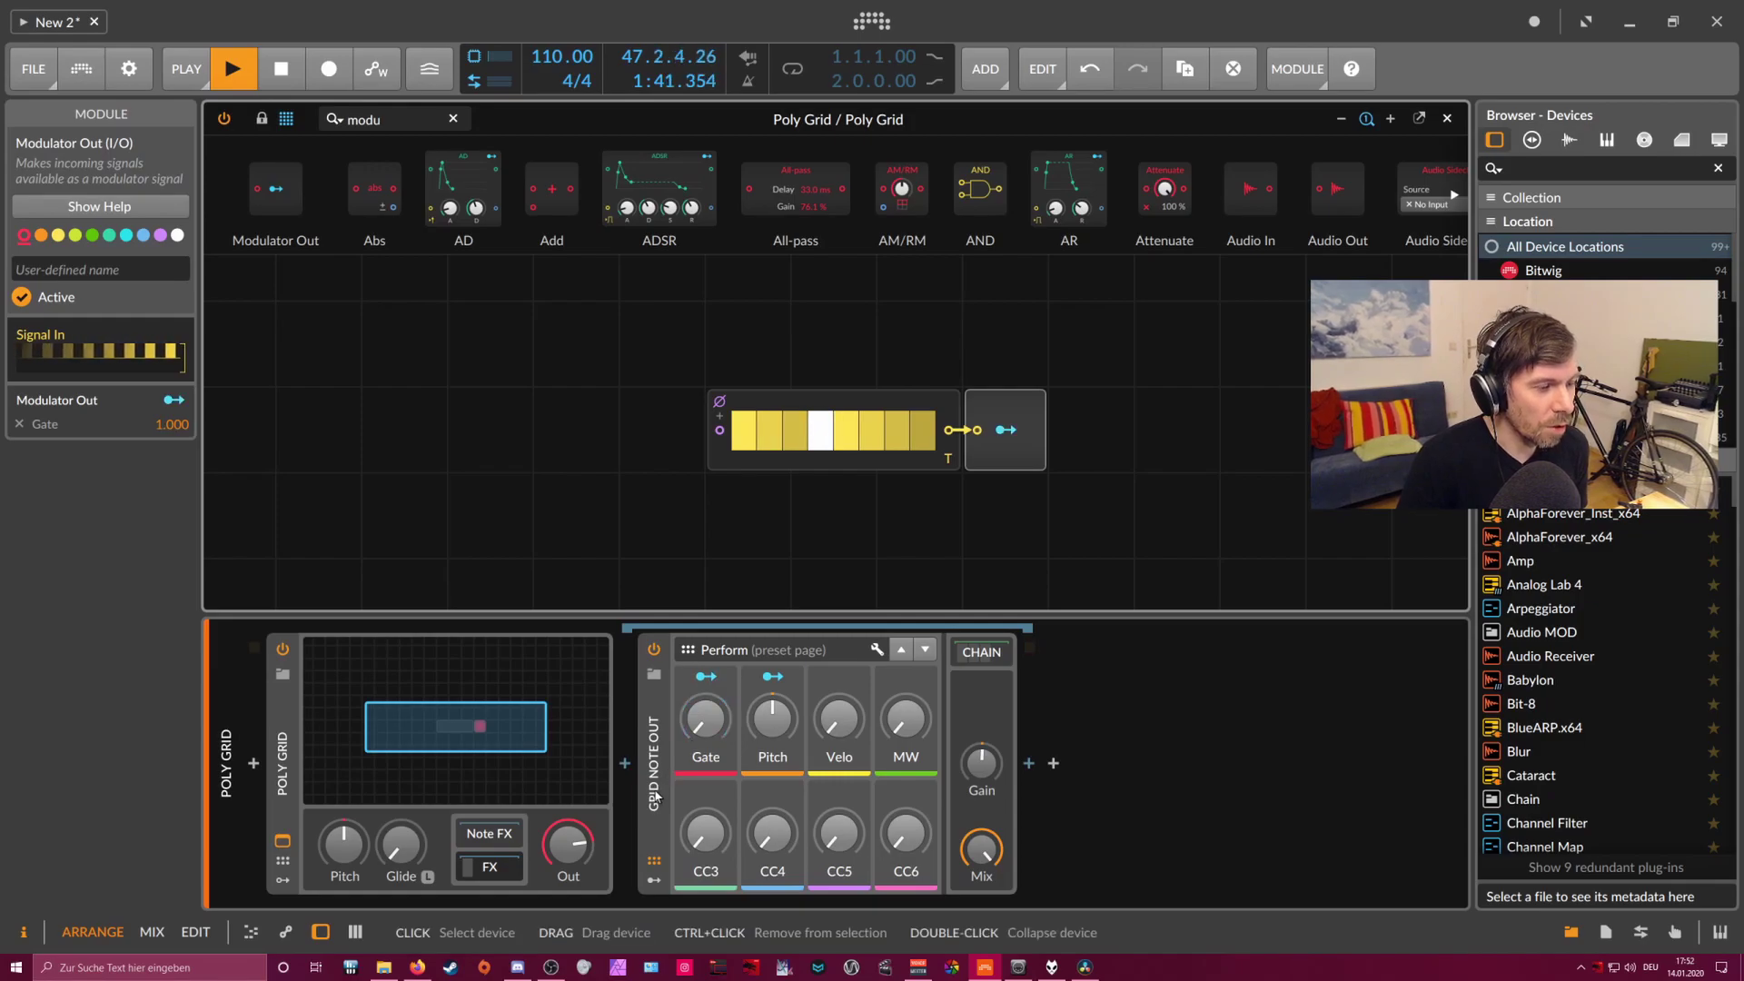
left_click(1029, 764)
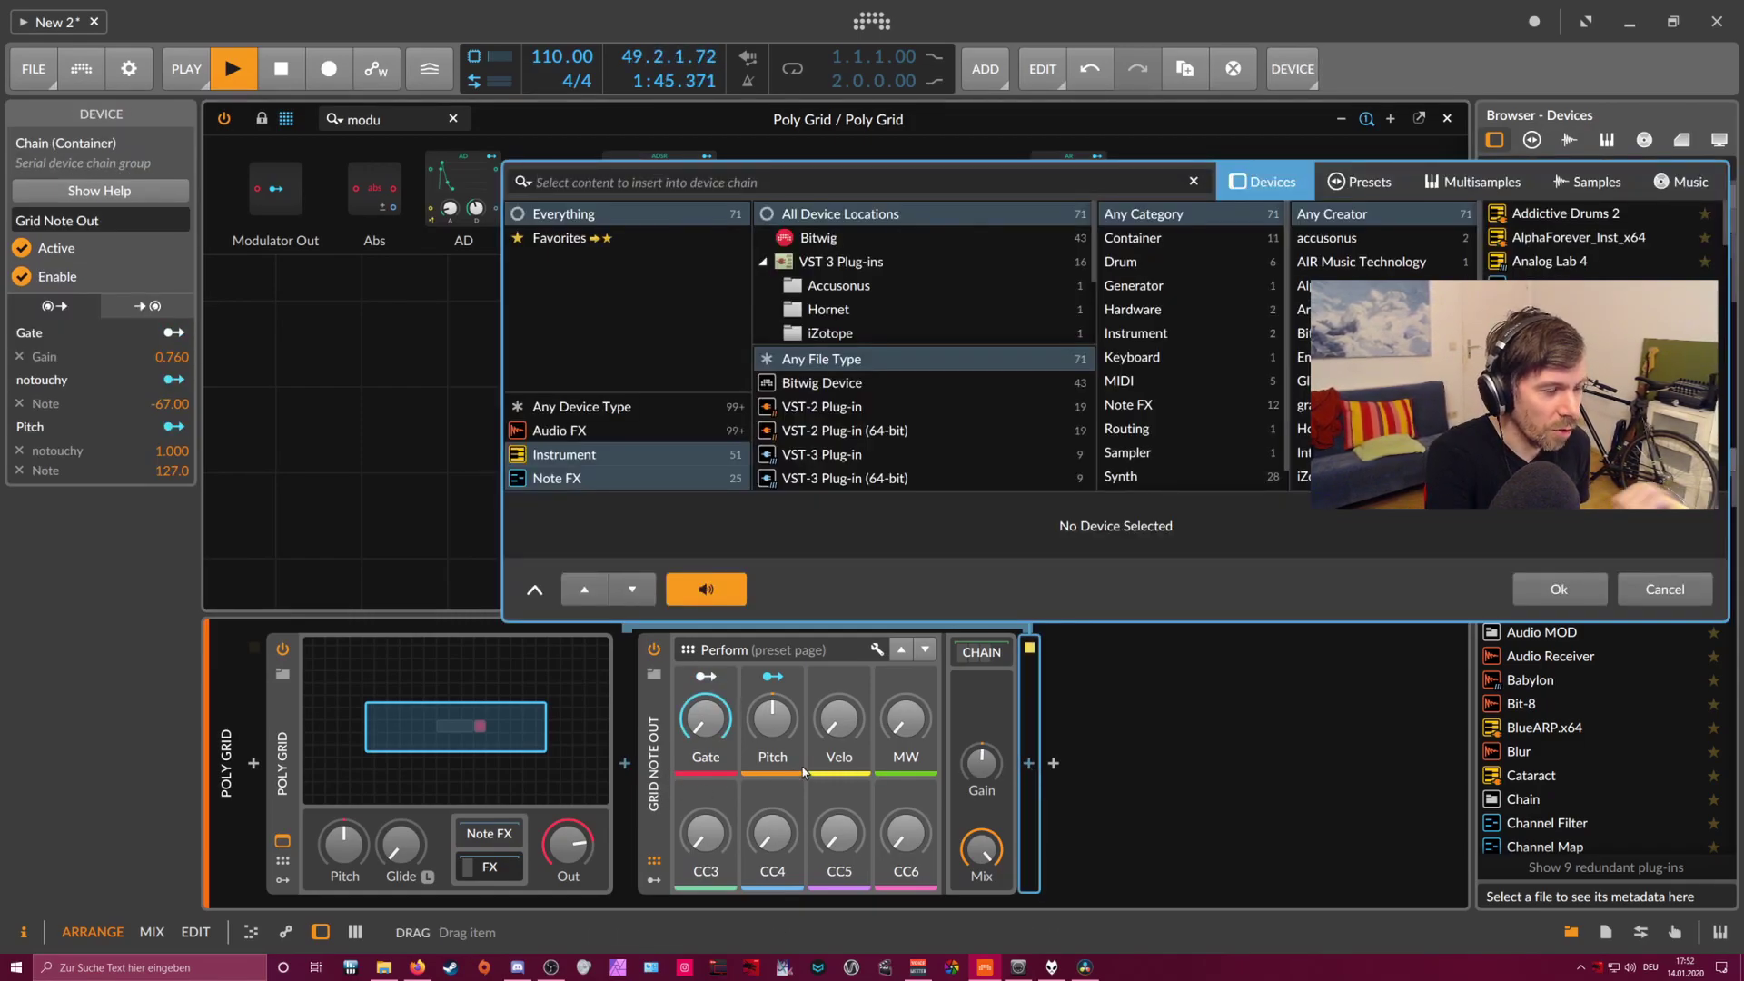
type("po")
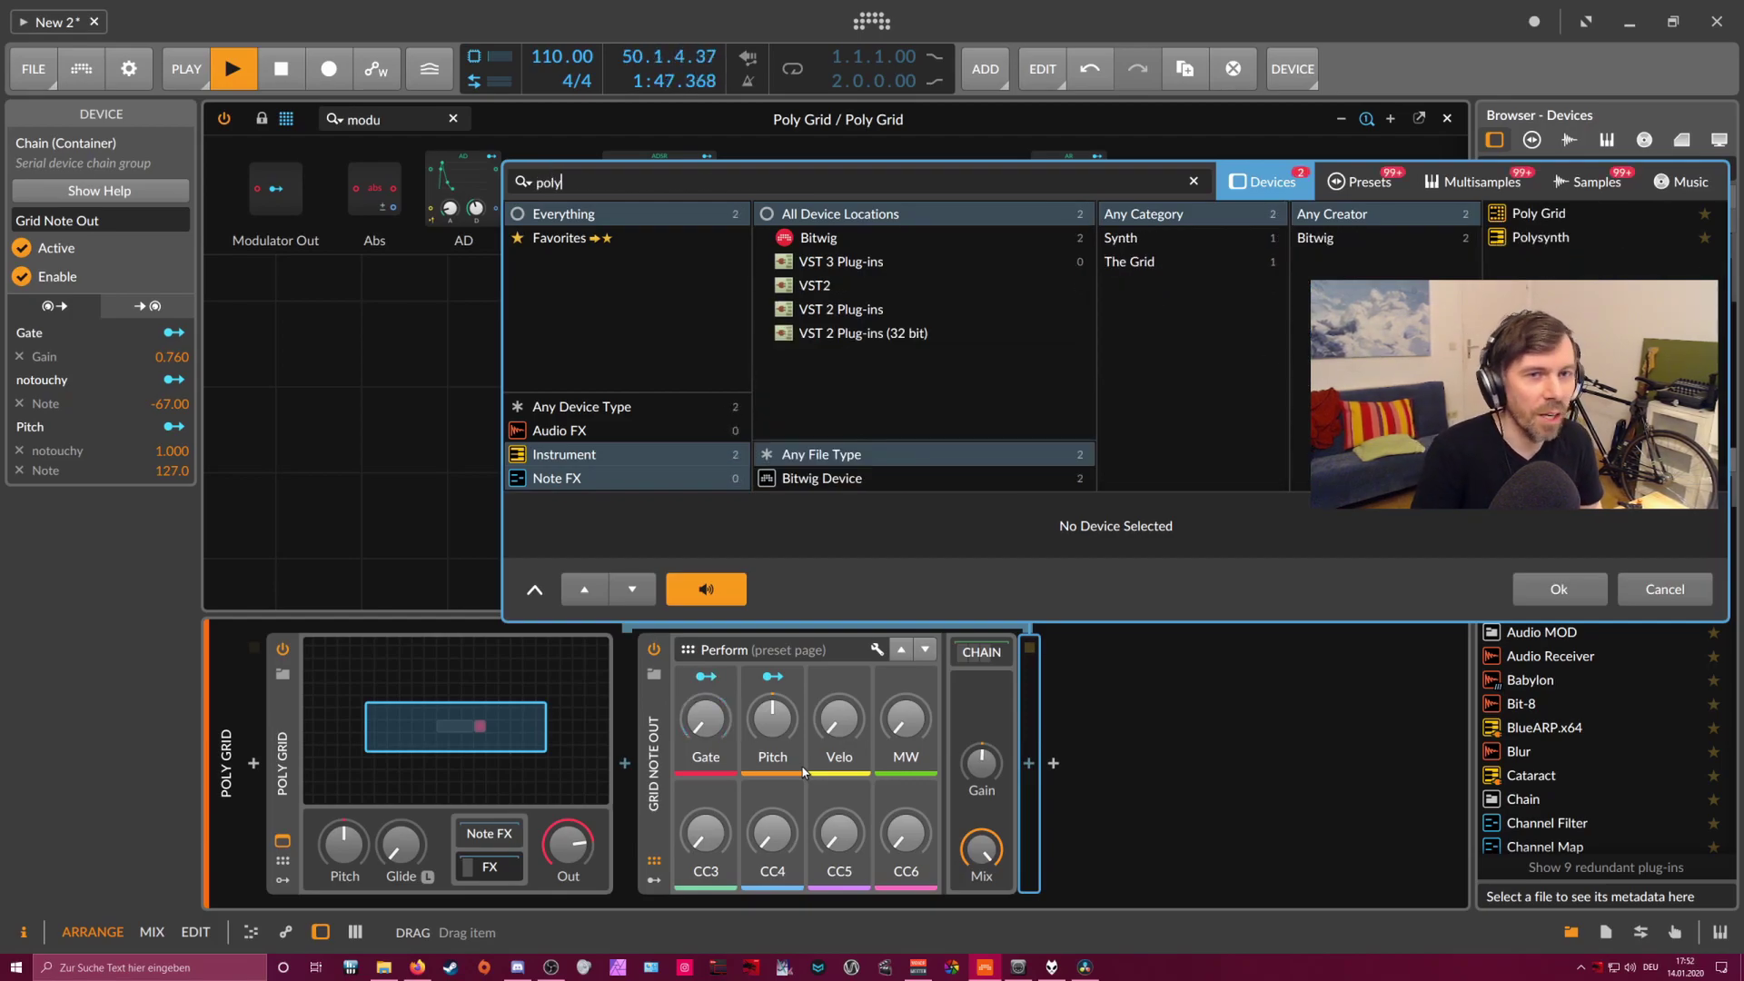
type("ly")
key("Down")
key("Down")
key("Return")
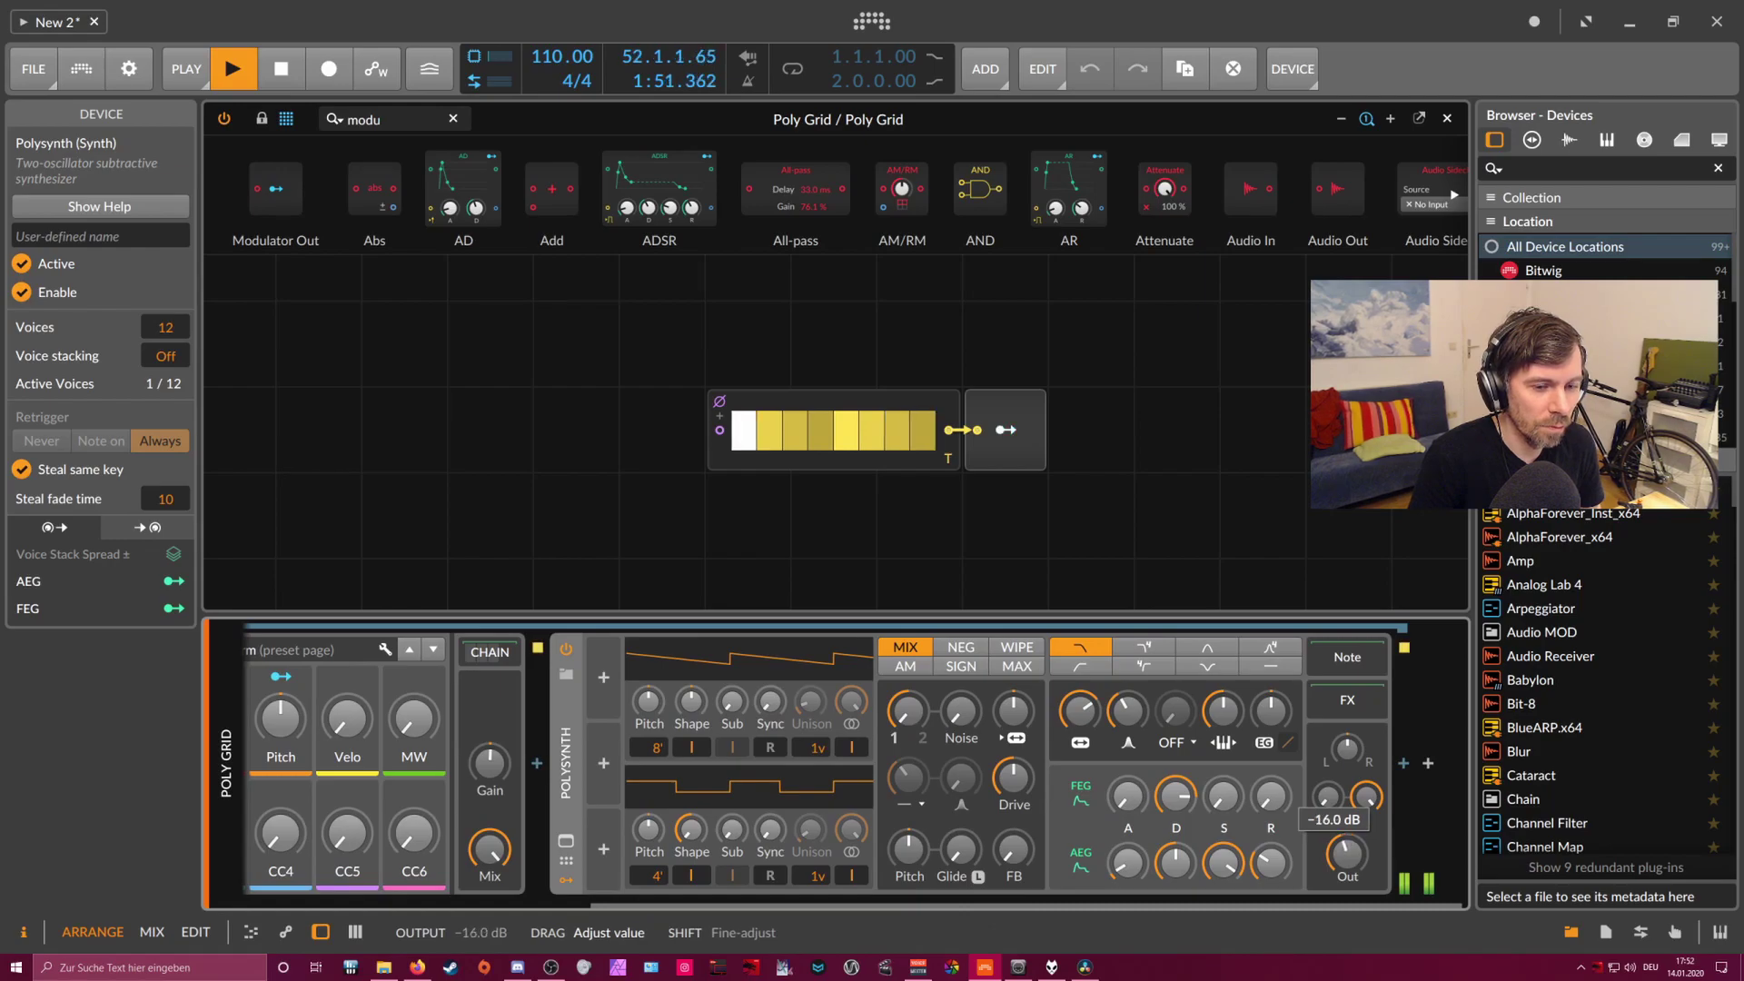
- Switch off steps 2, 4 and 7 of the Gates sequencer and leave the other steps on
left_click(795, 430)
left_click(846, 431)
left_click(897, 430)
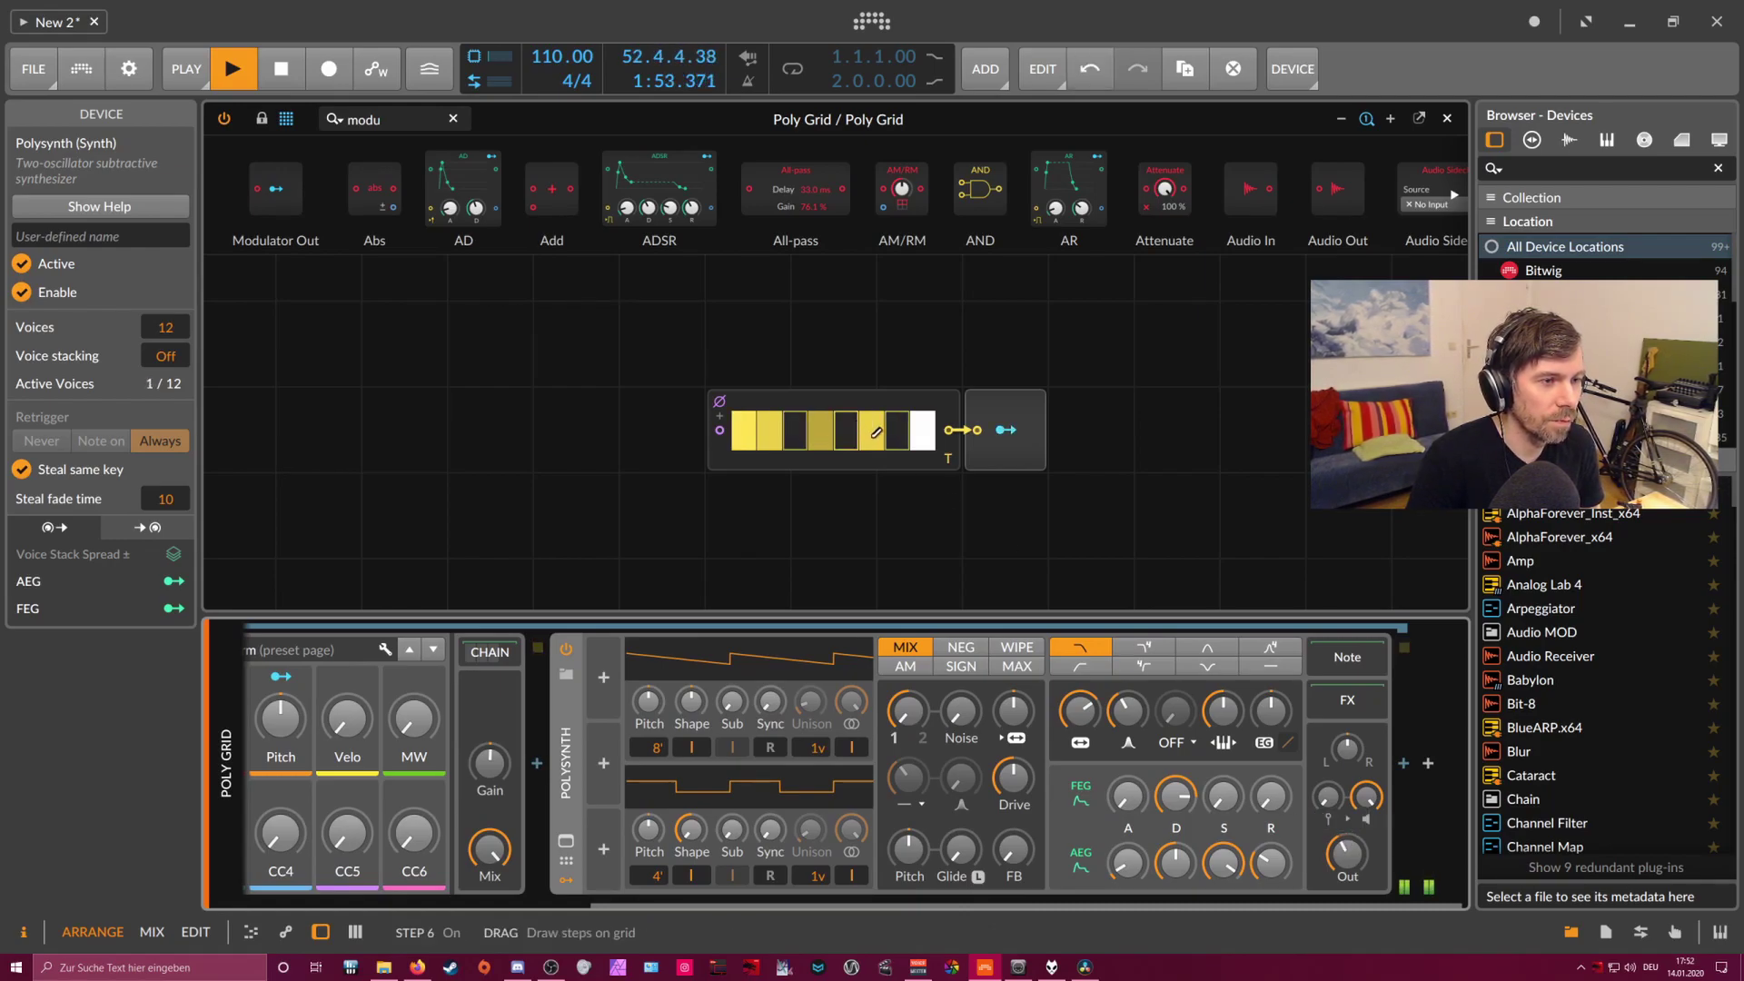
left_click(836, 432)
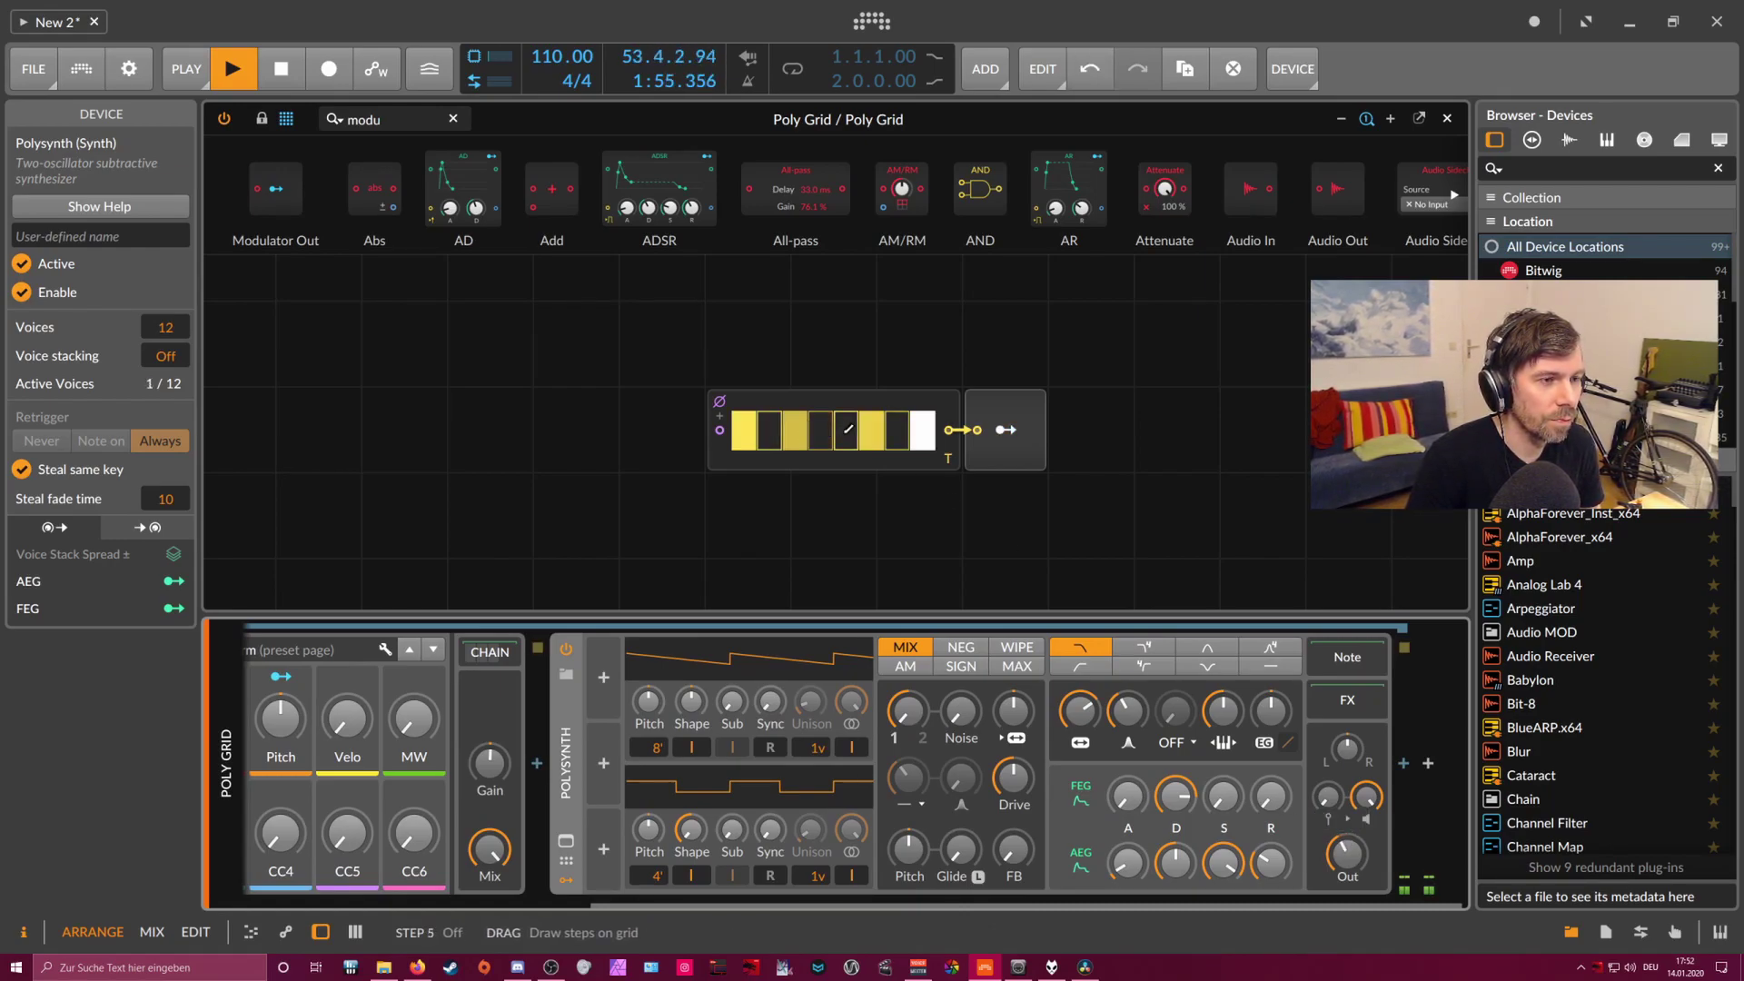
- Hide the device browser and turn the Poly Grid's output level all the way down
left_click_drag(832, 505, 666, 459)
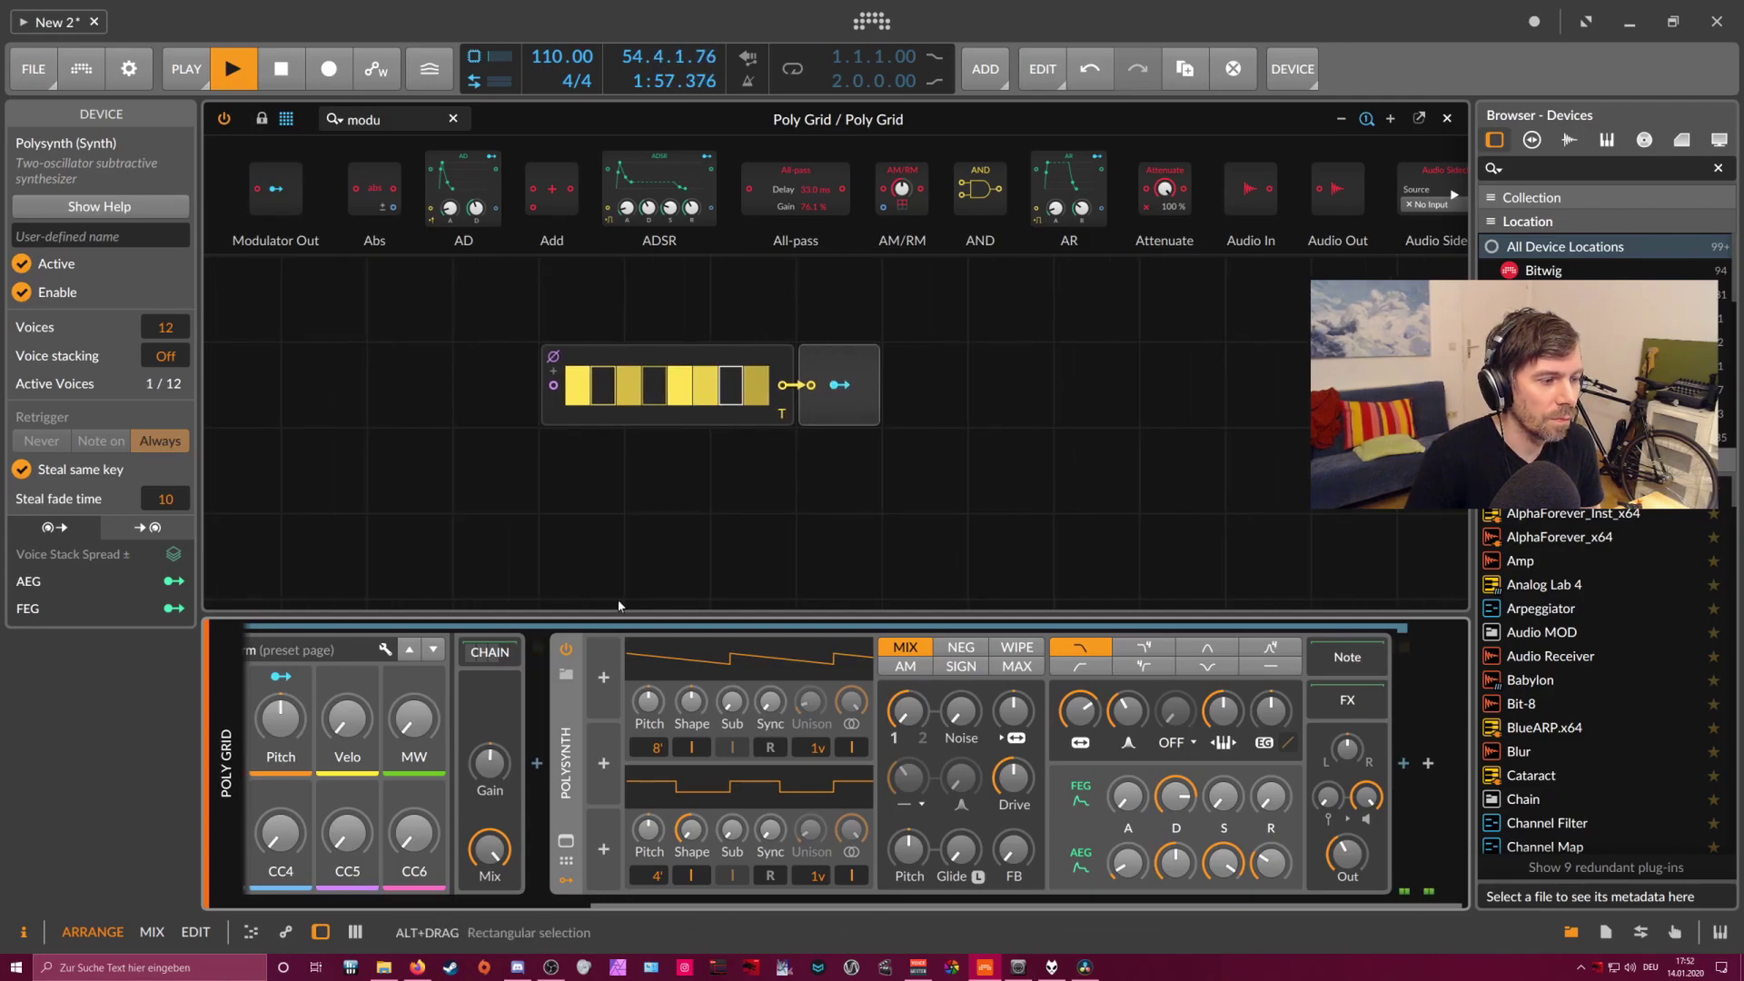
scroll(671, 898, "left", 2)
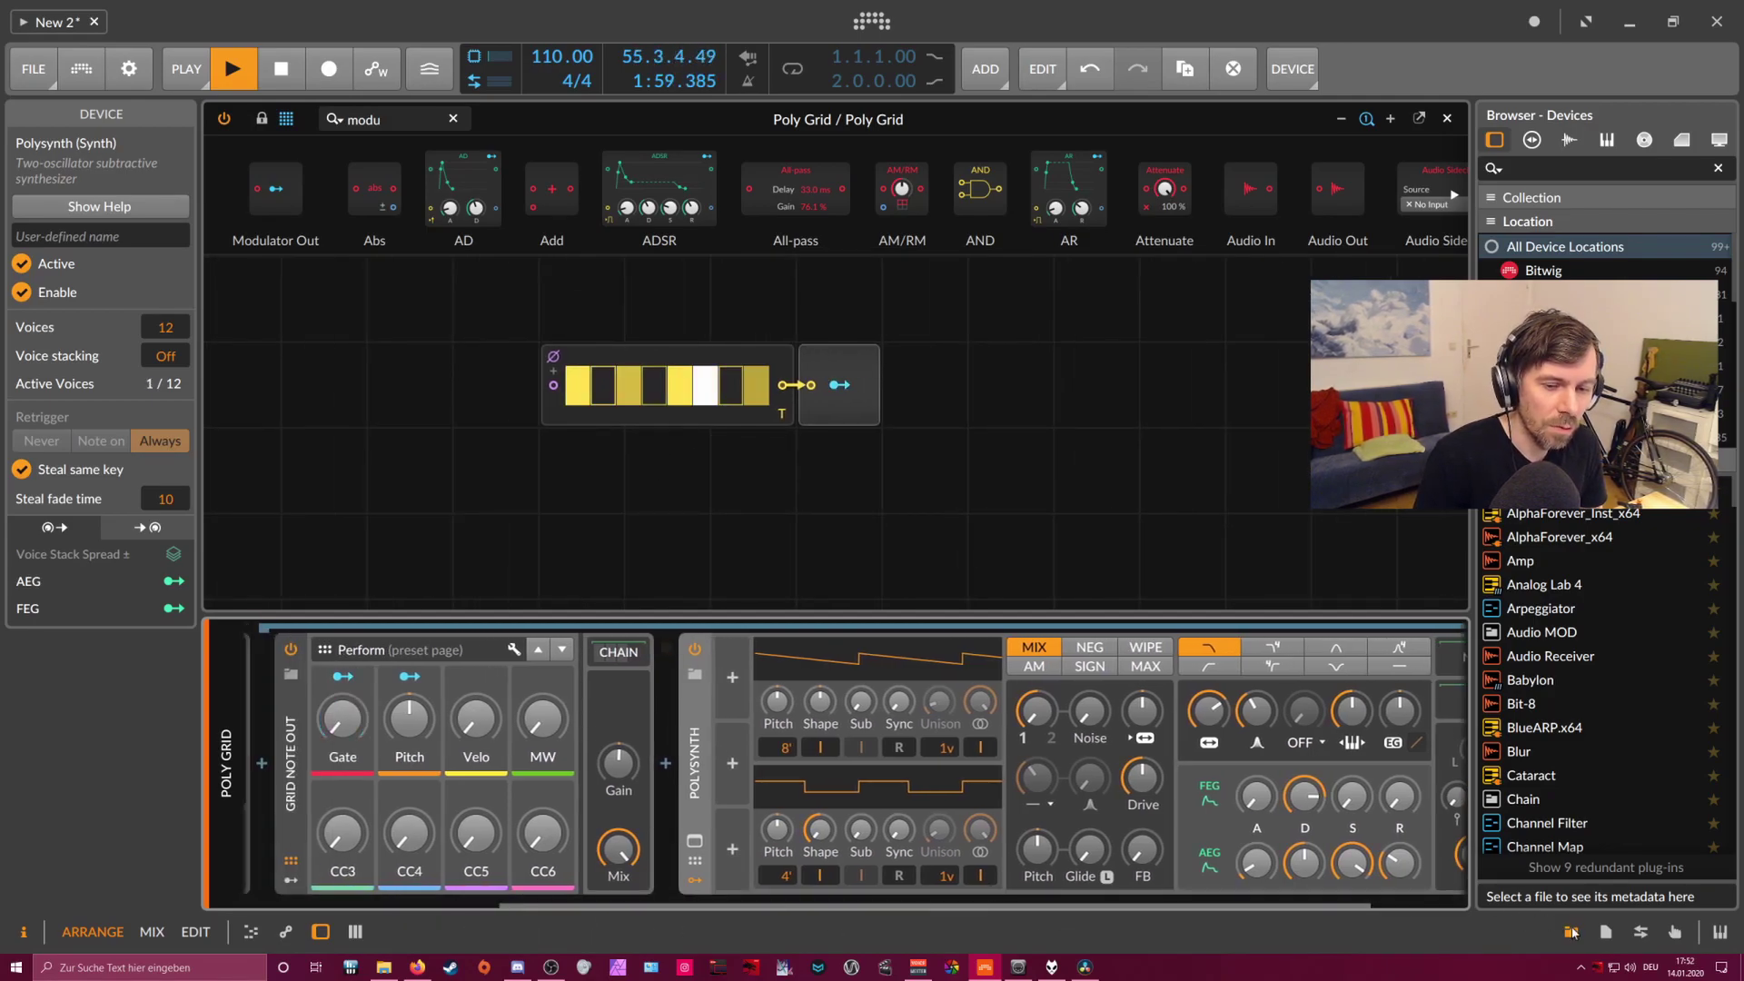
left_click(1571, 932)
scroll(1163, 862, "left", 5)
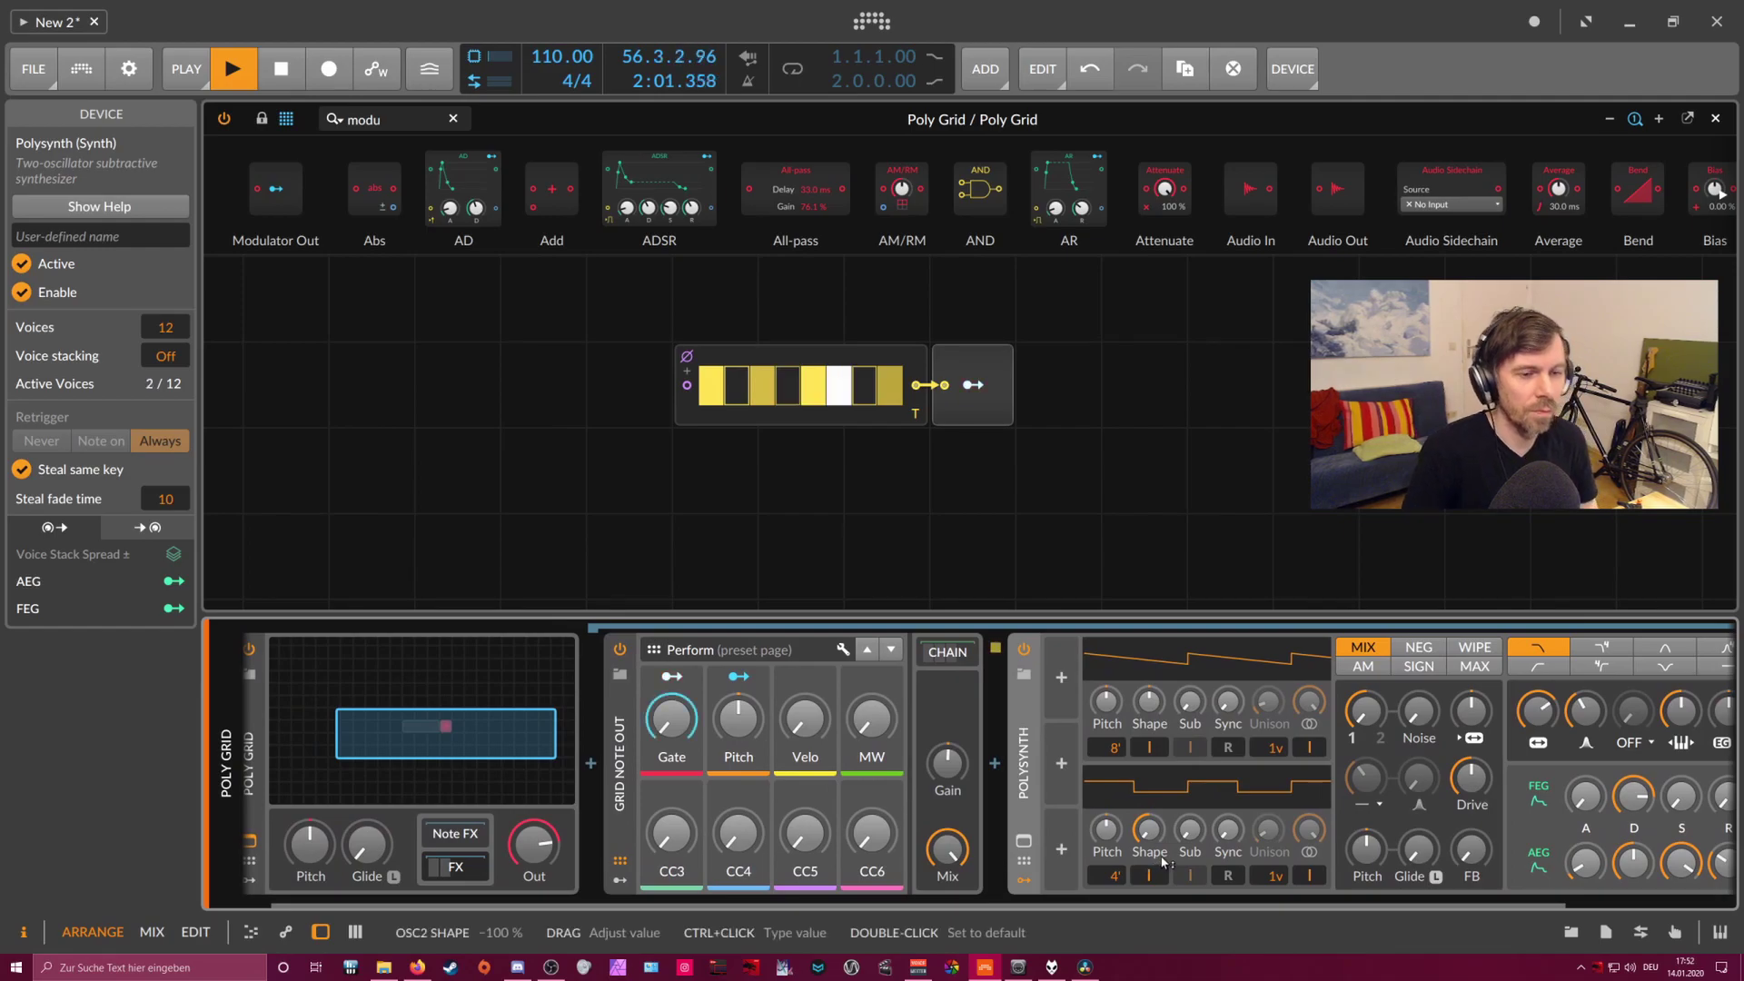
scroll(1108, 483, "right", 1)
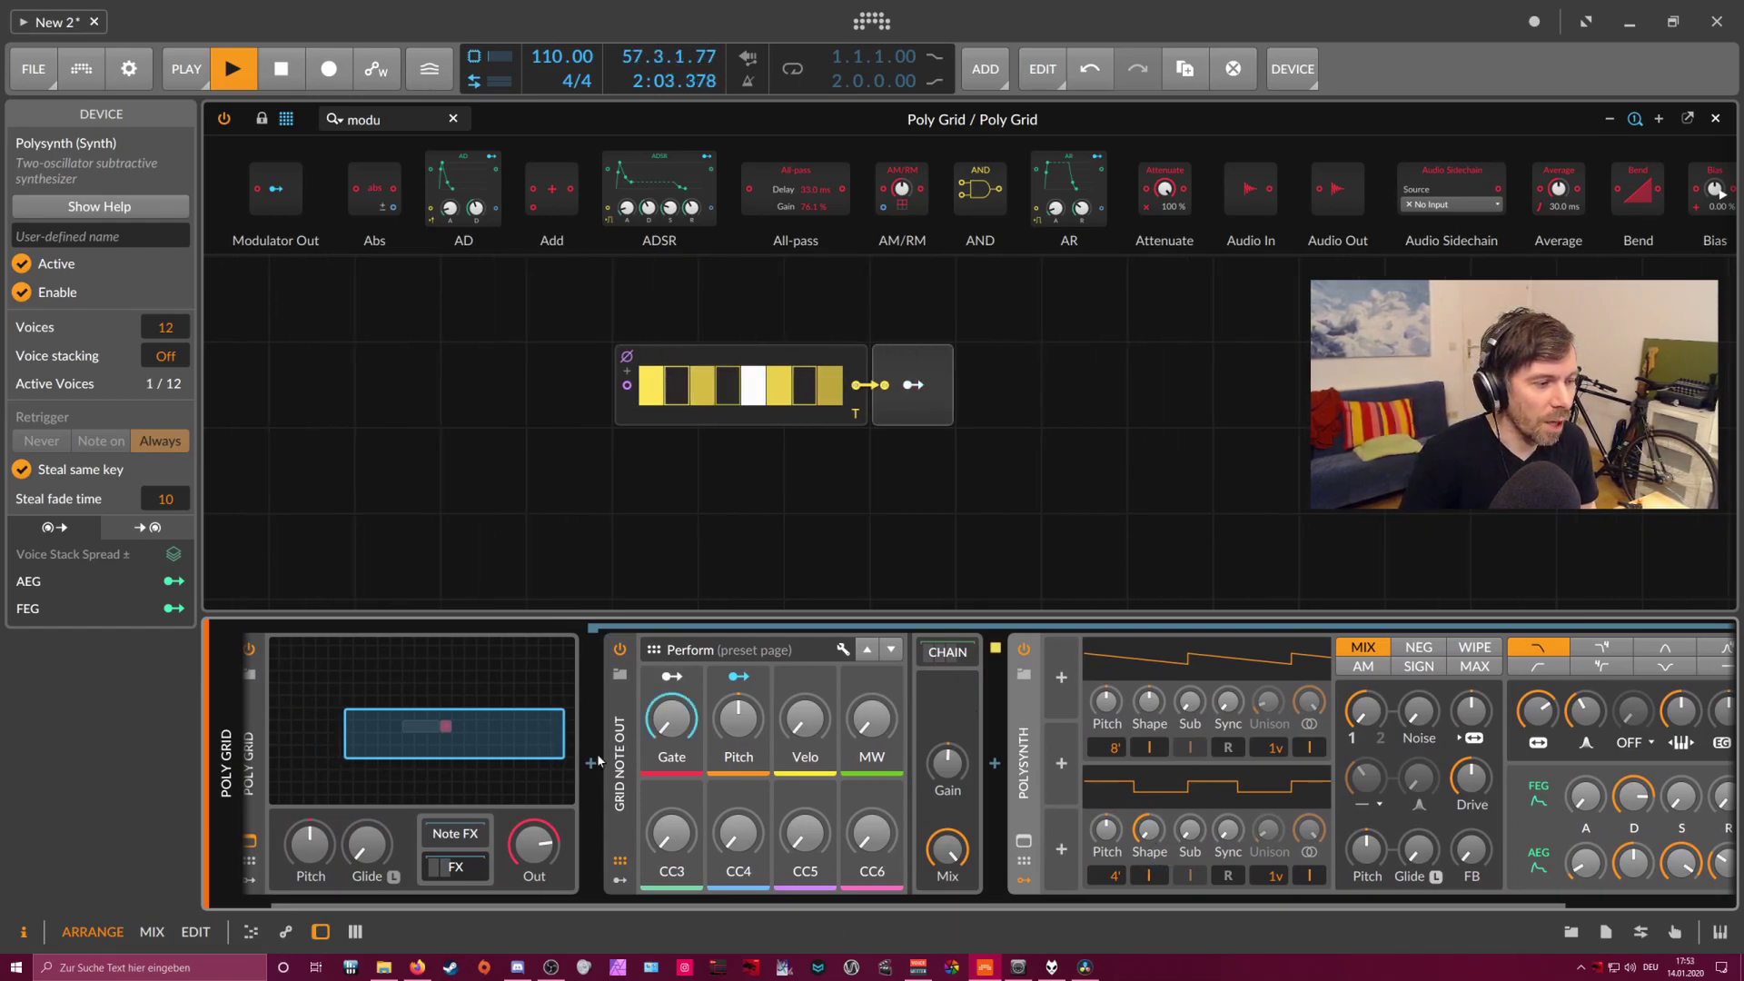
left_click(456, 833)
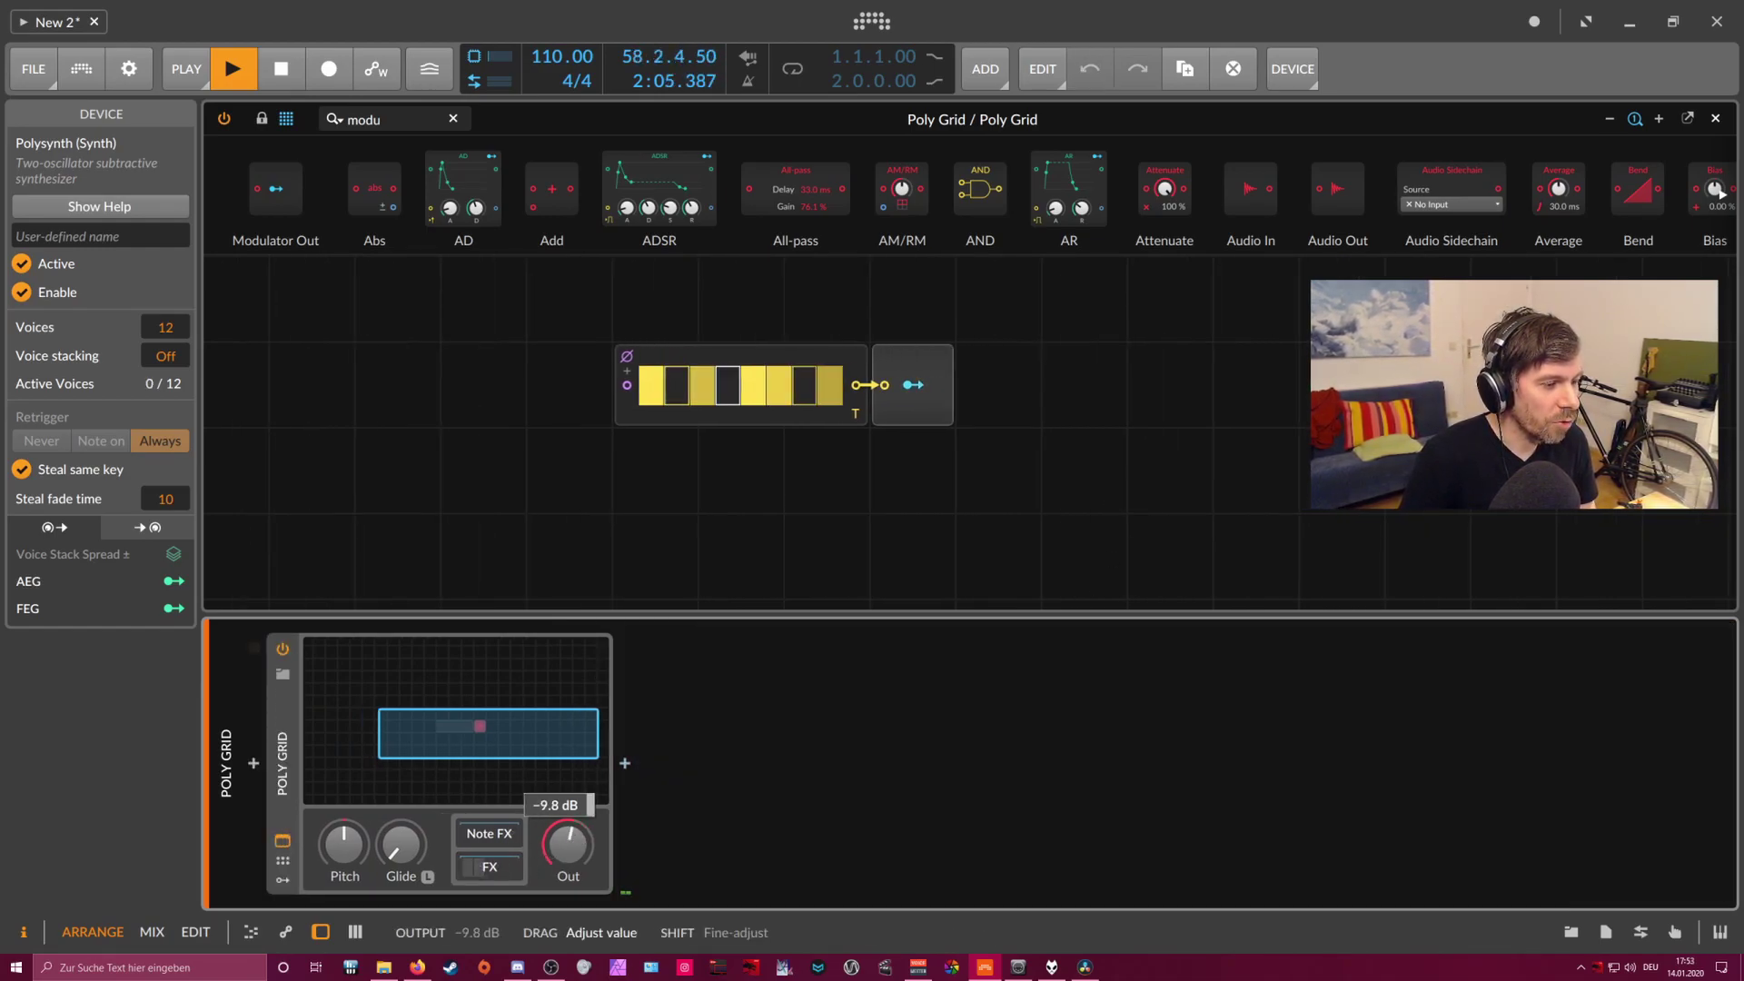
left_click(491, 867)
- Move the Polysynth out of the FX chain to the main device chain, directly after the Poly Grid
left_click_drag(700, 898, 899, 898)
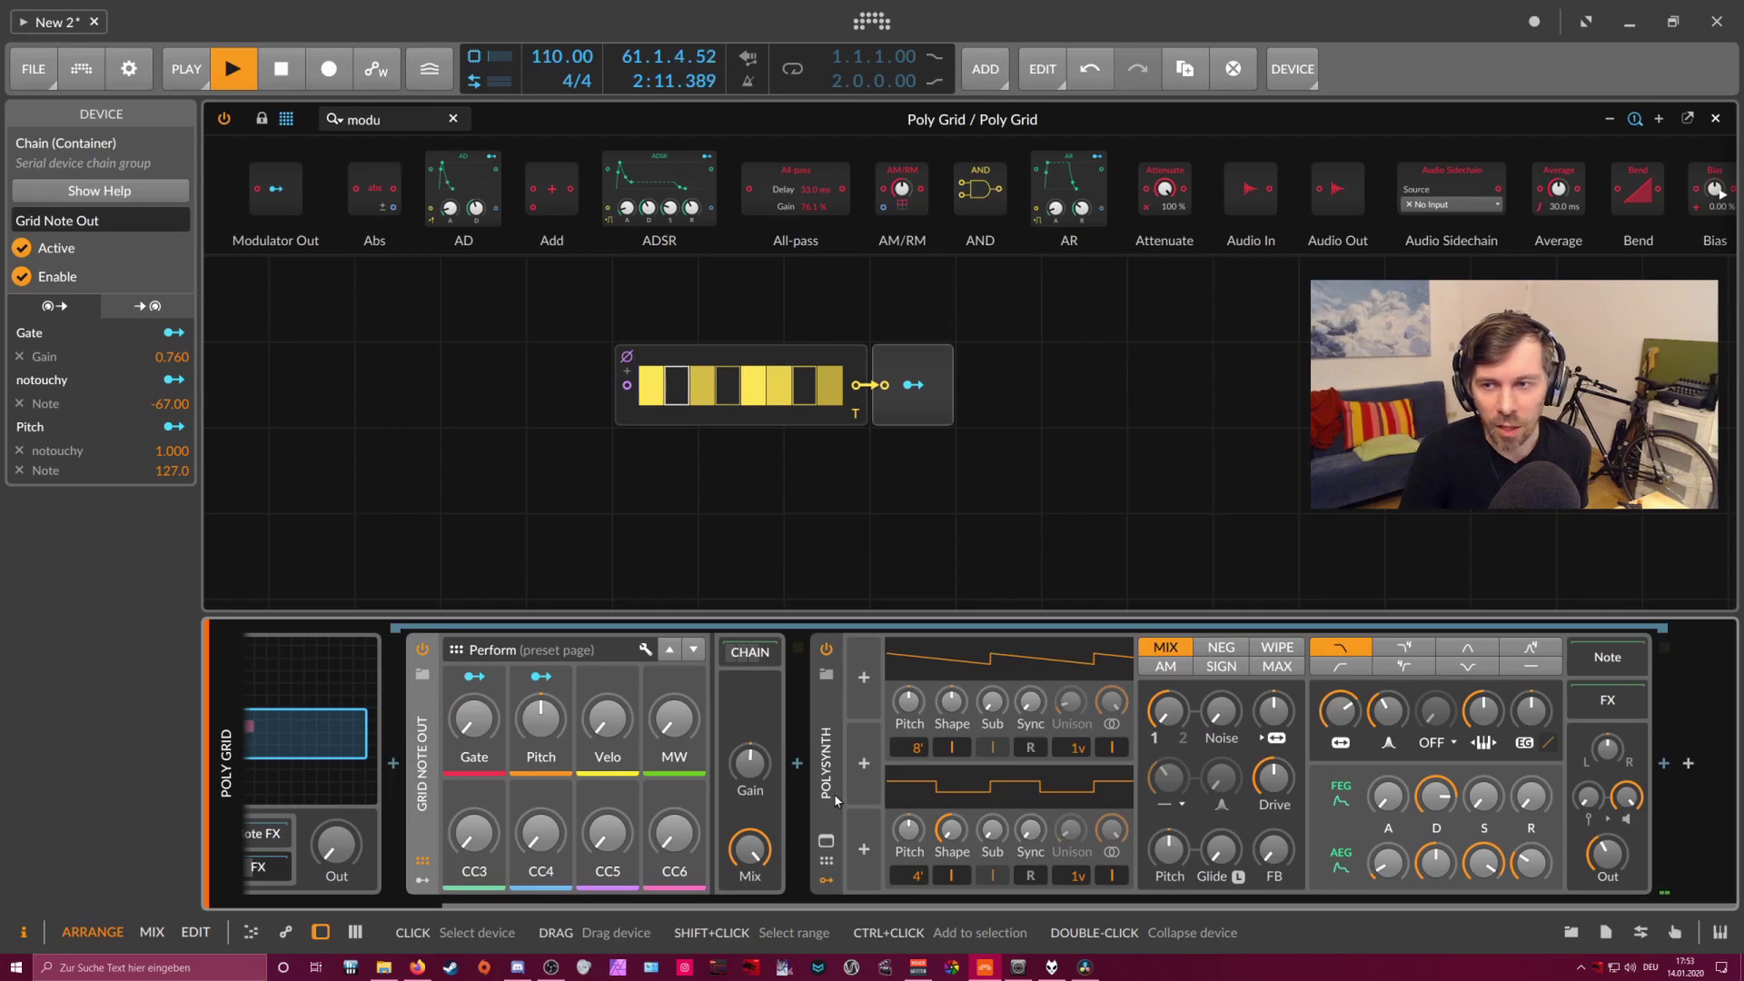
mouse_move(665, 904)
left_mouse_down()
mouse_move(431, 916)
mouse_move(690, 910)
left_mouse_up()
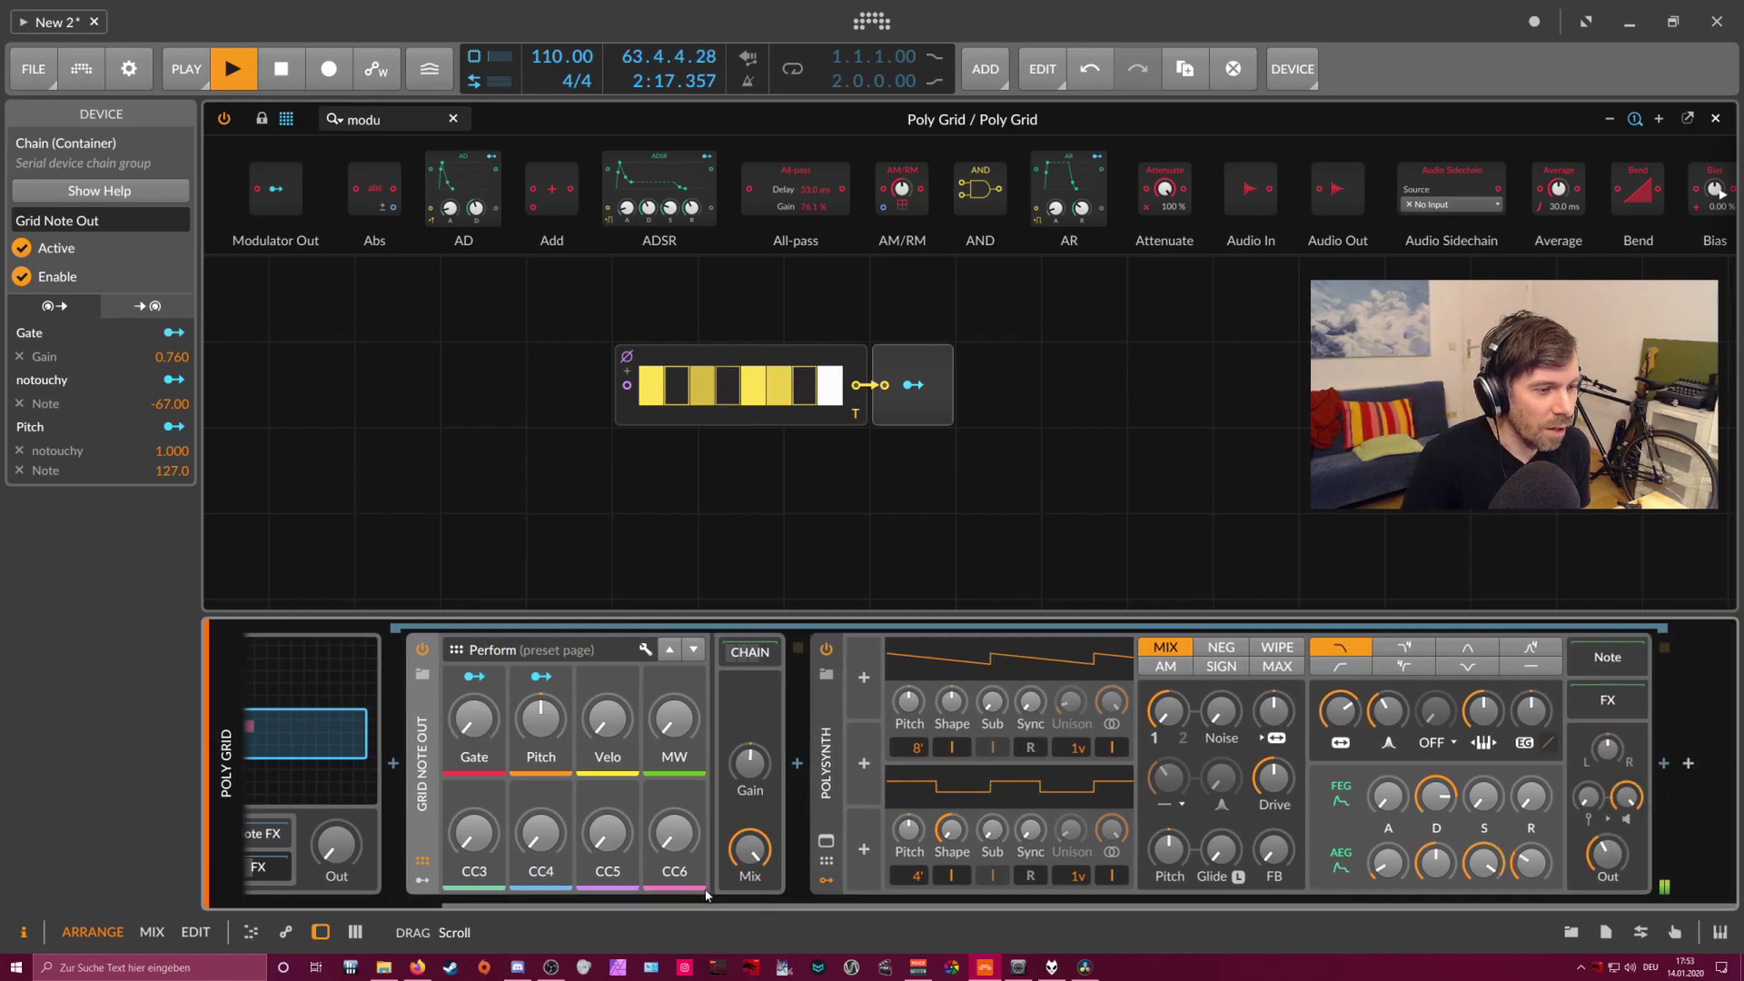
left_click(1394, 745)
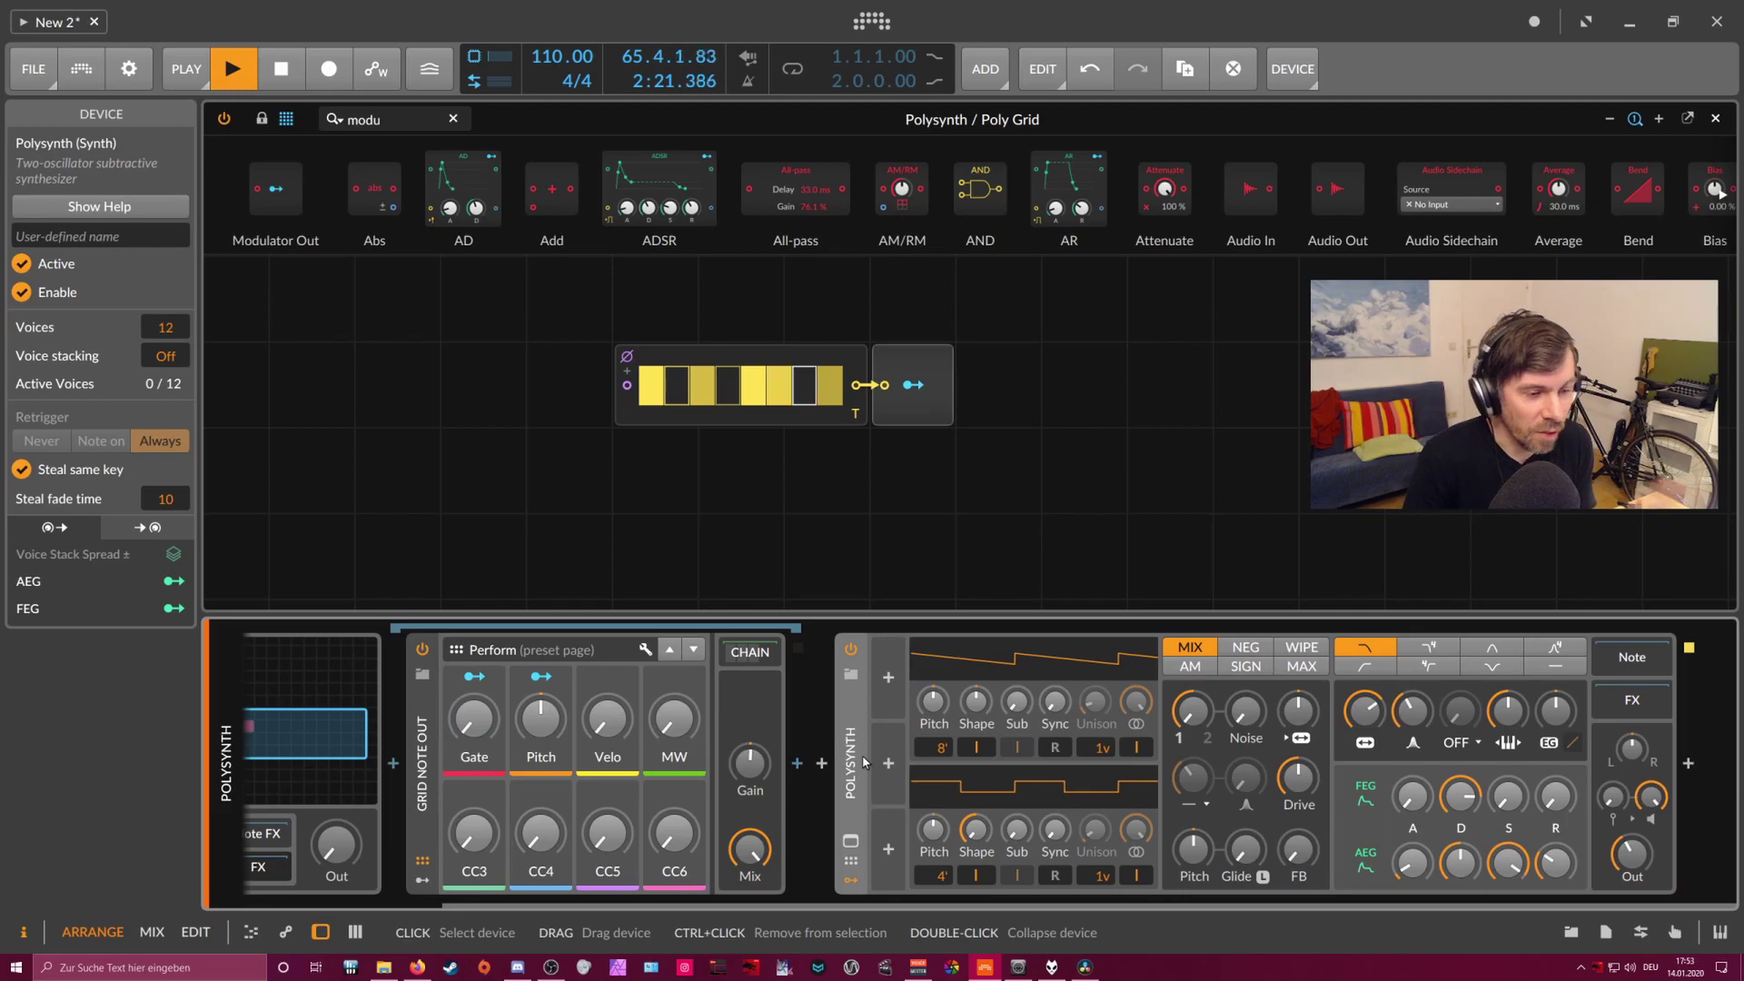
left_click_drag(554, 911, 445, 909)
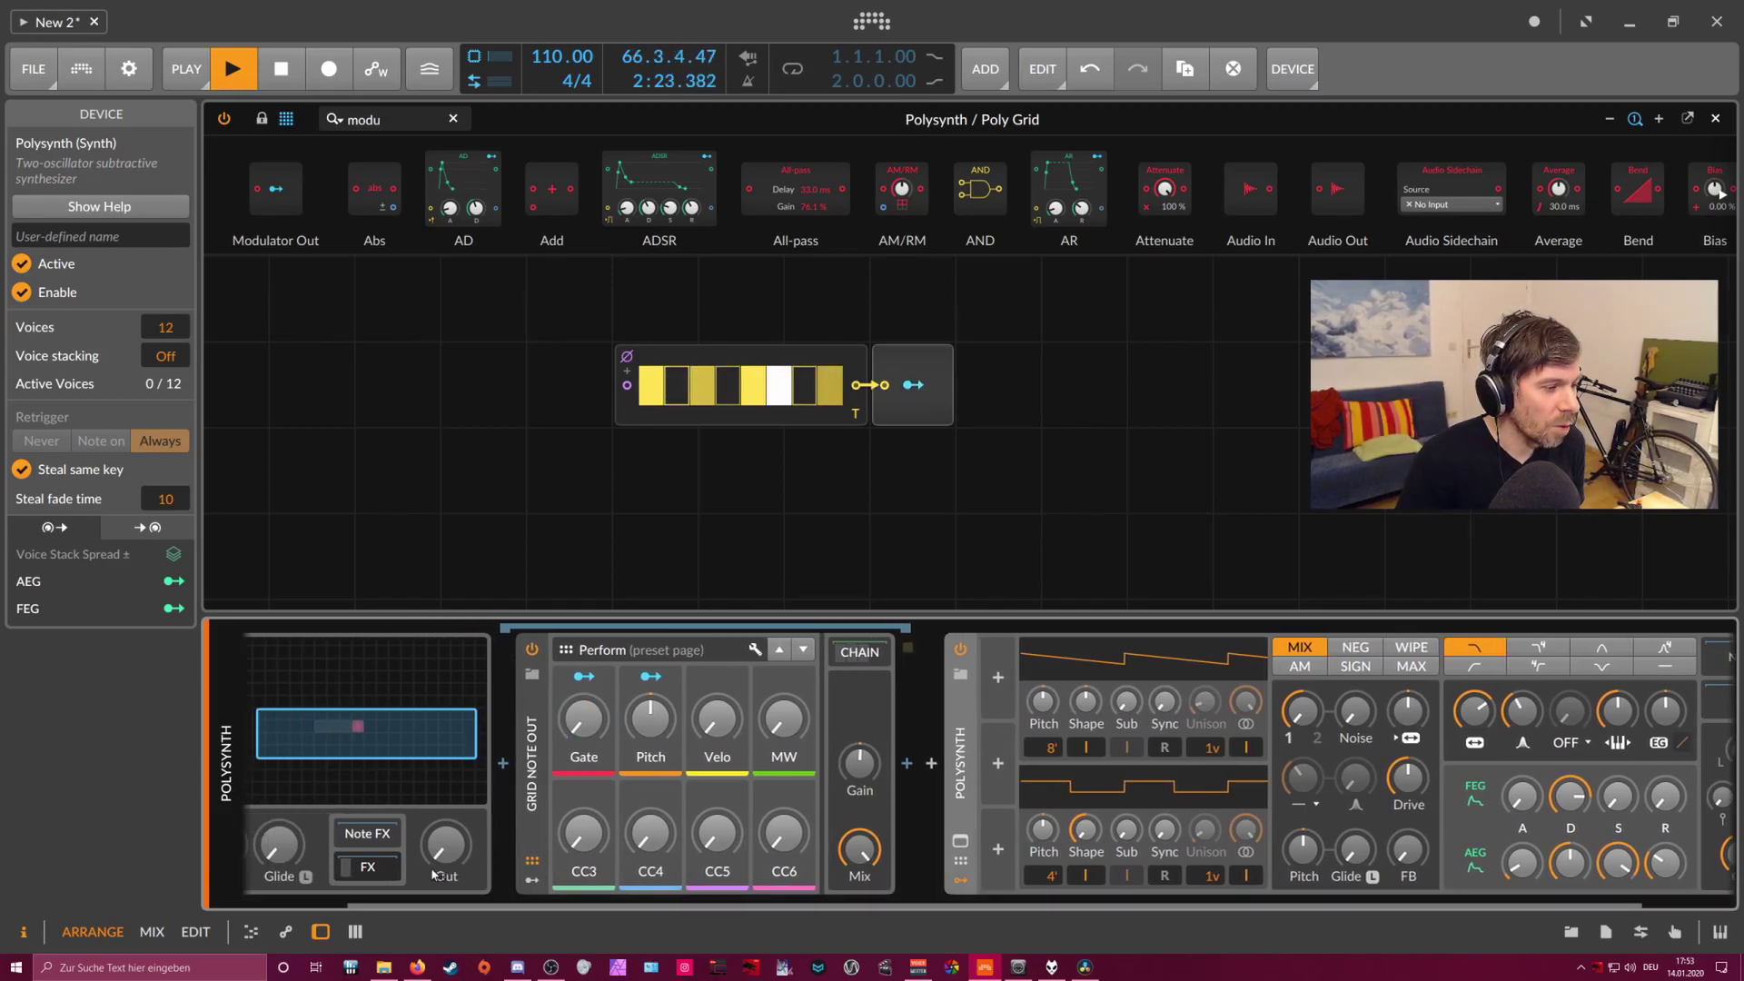
- Collapse the FX chain and insert a Note Receiver between the Poly Grid and the Polysynth
left_click(367, 833)
left_click(627, 771)
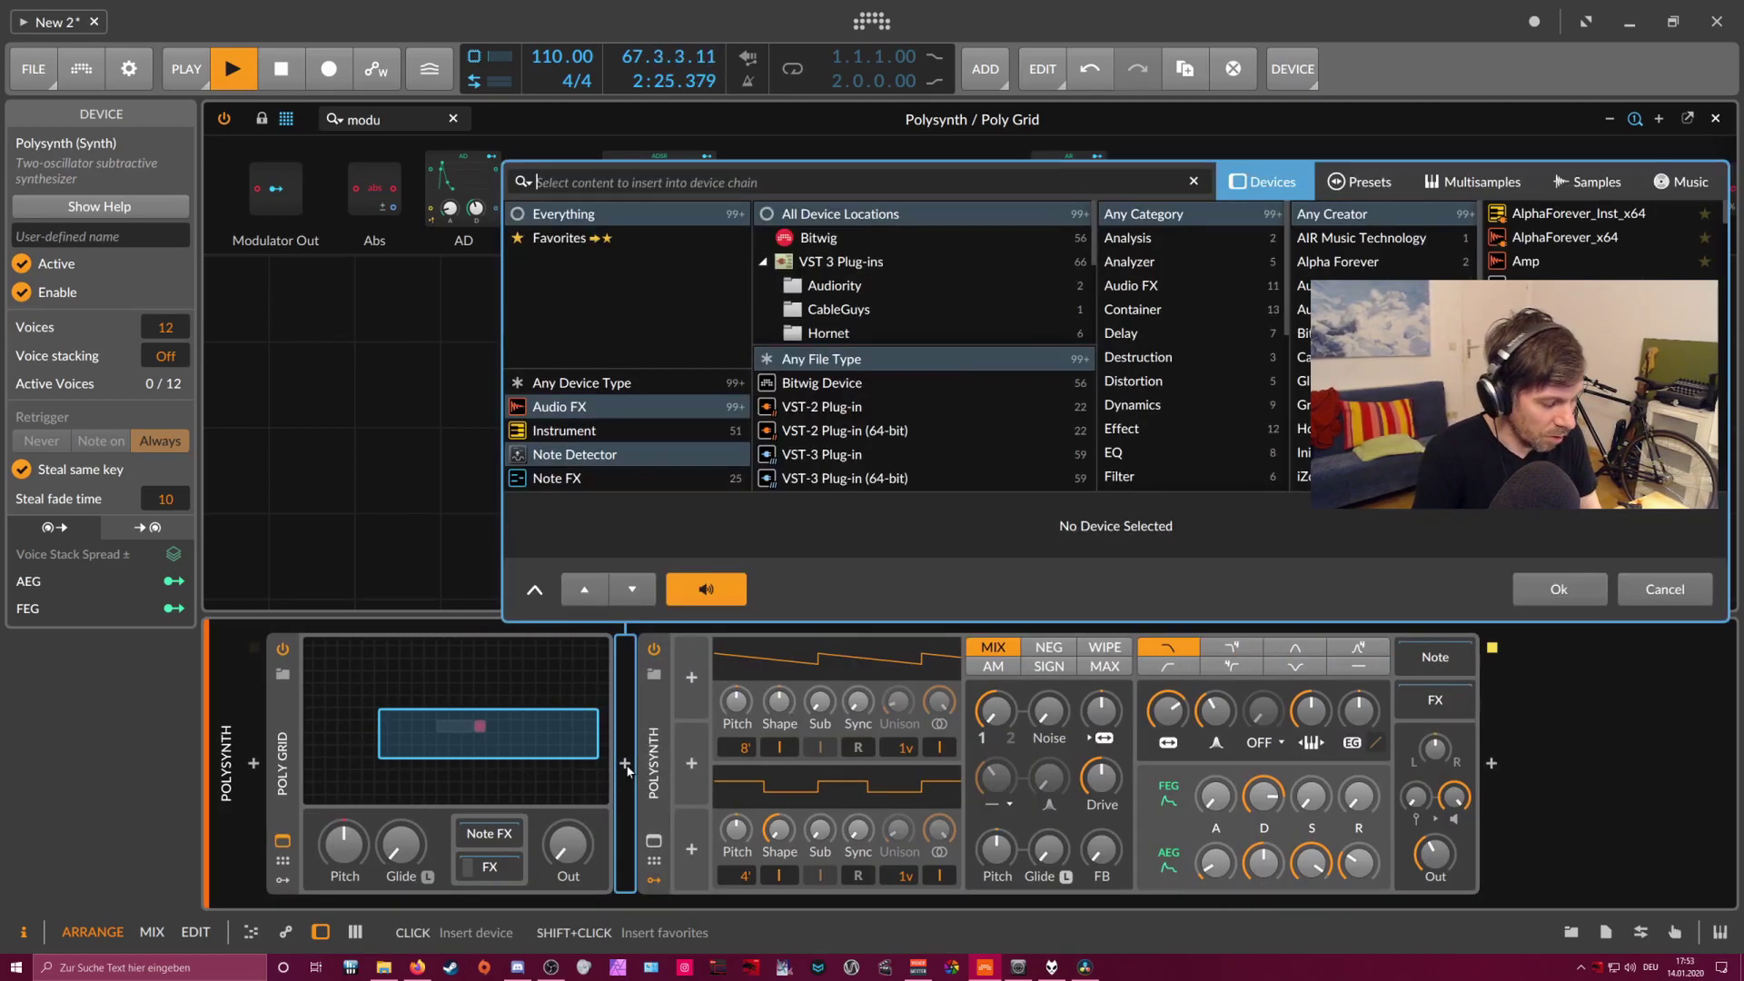
type("note rec")
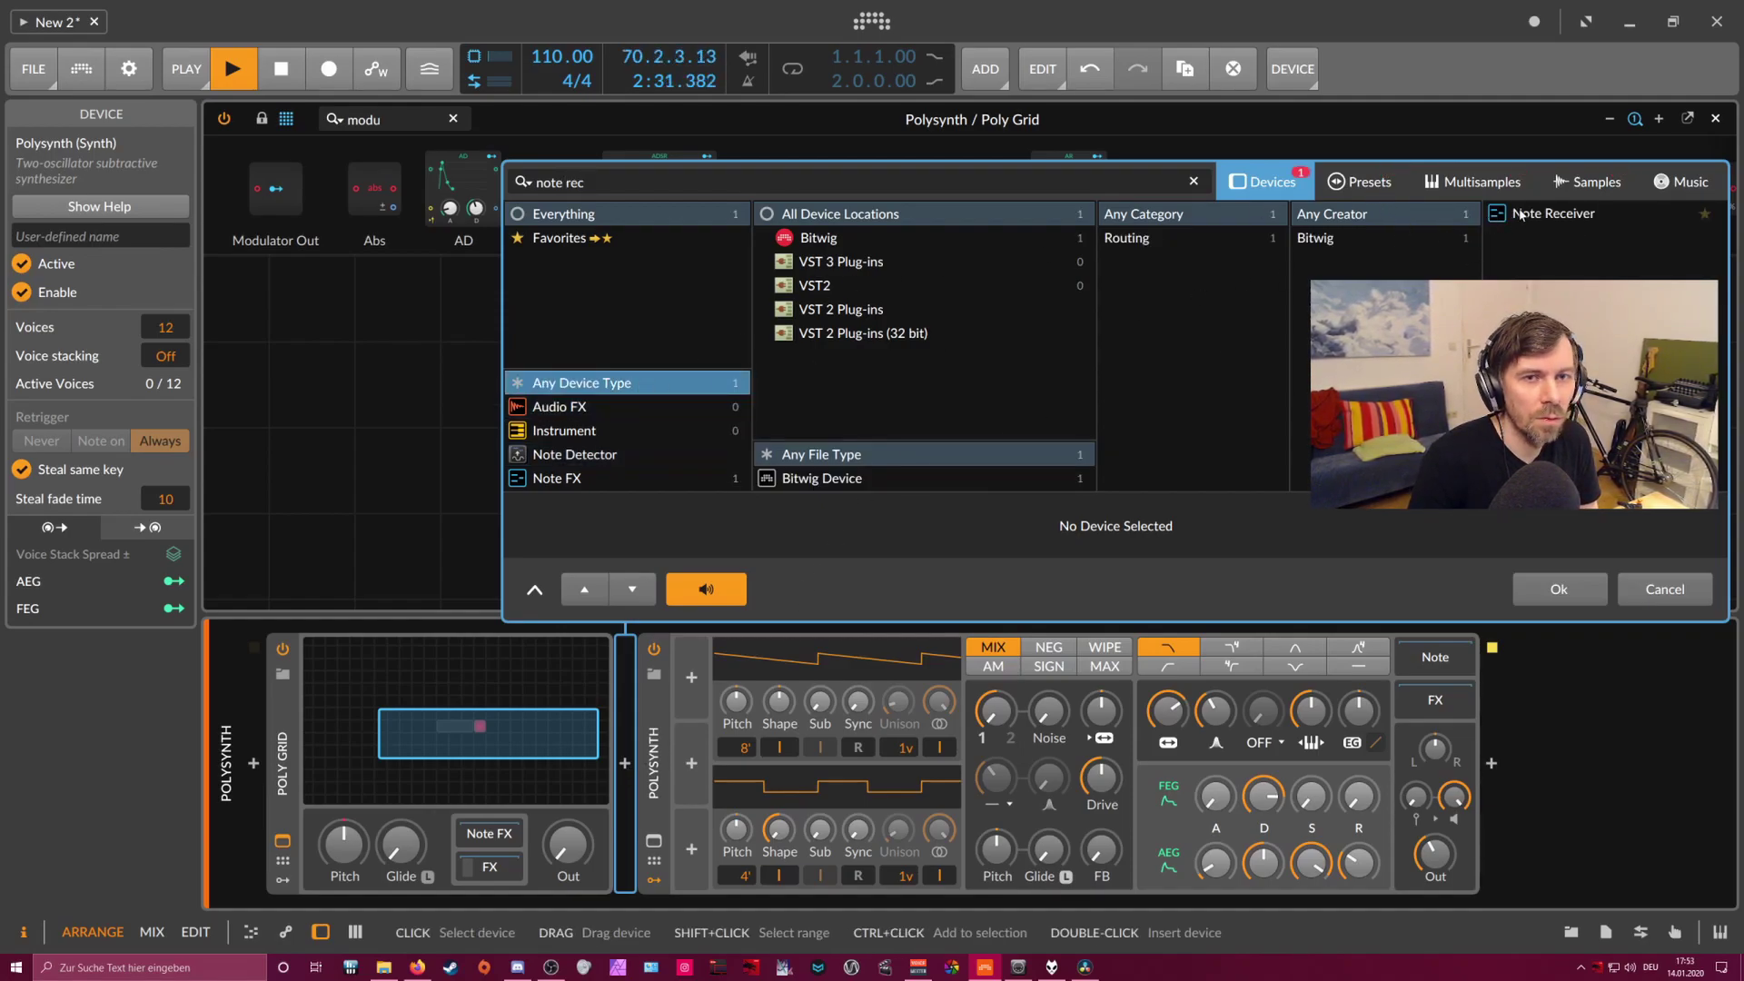
key("Return")
- Set the Note Receiver's note source to Grid Note Out in the FX chain of the Polysynth track's Poly Grid
left_click(718, 674)
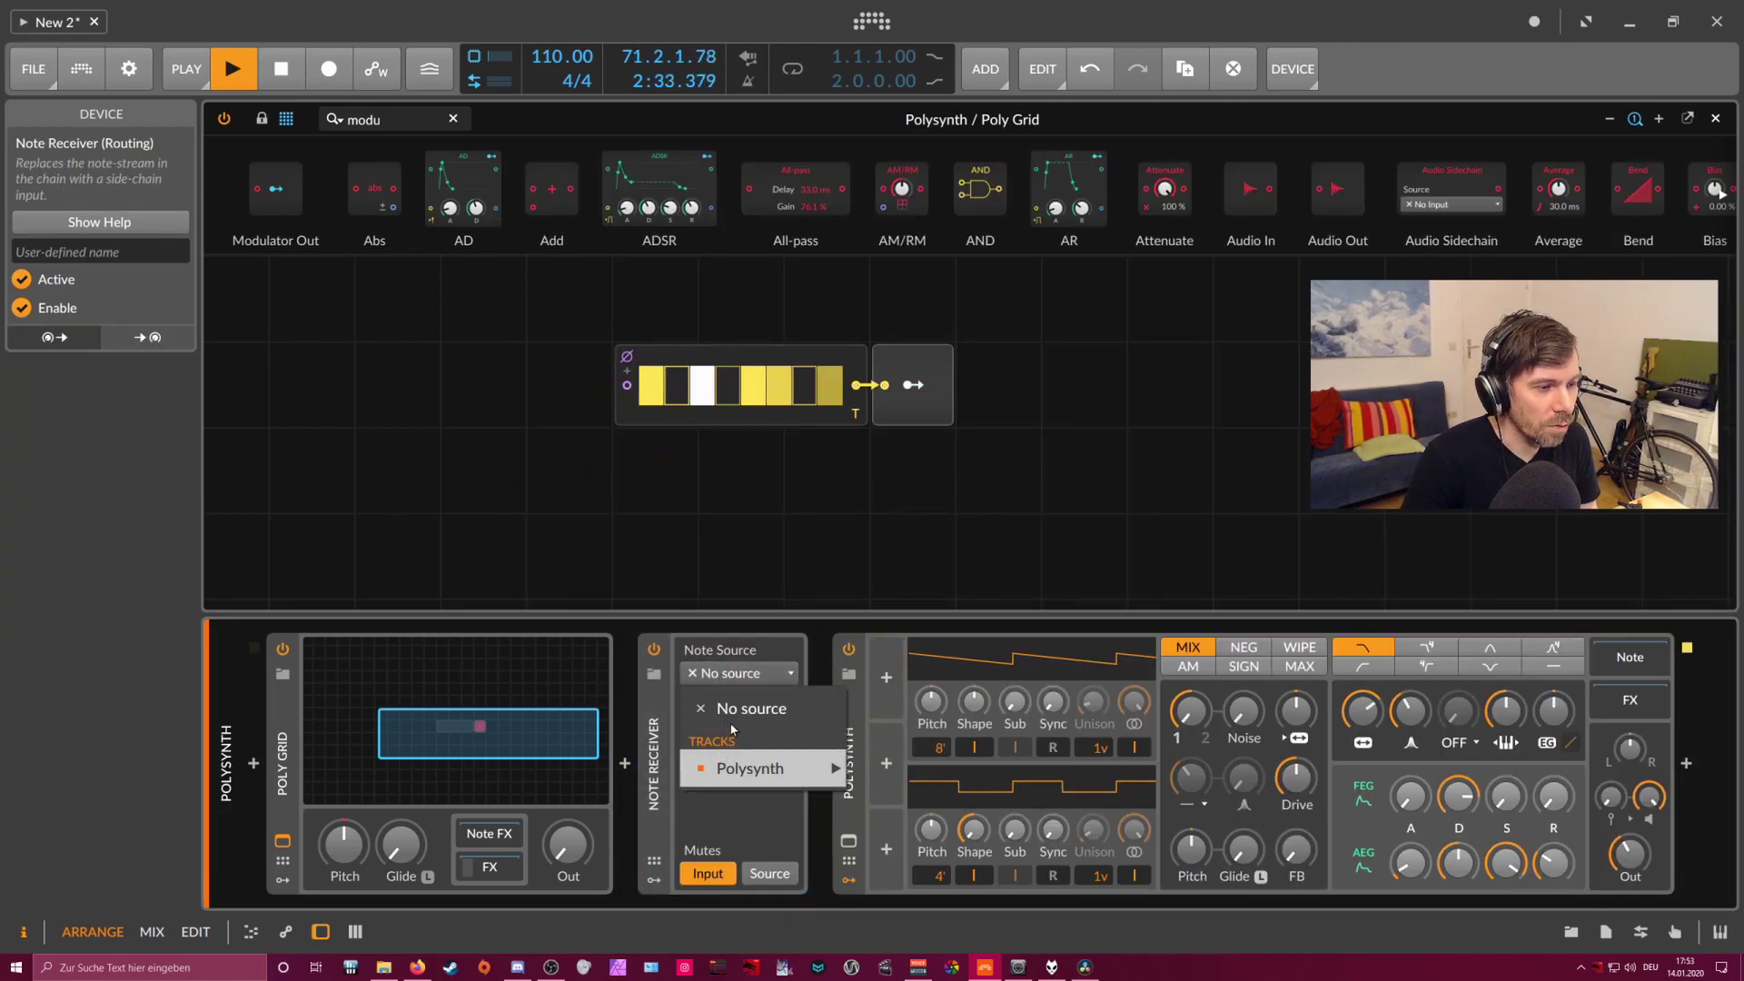
mouse_move(800, 769)
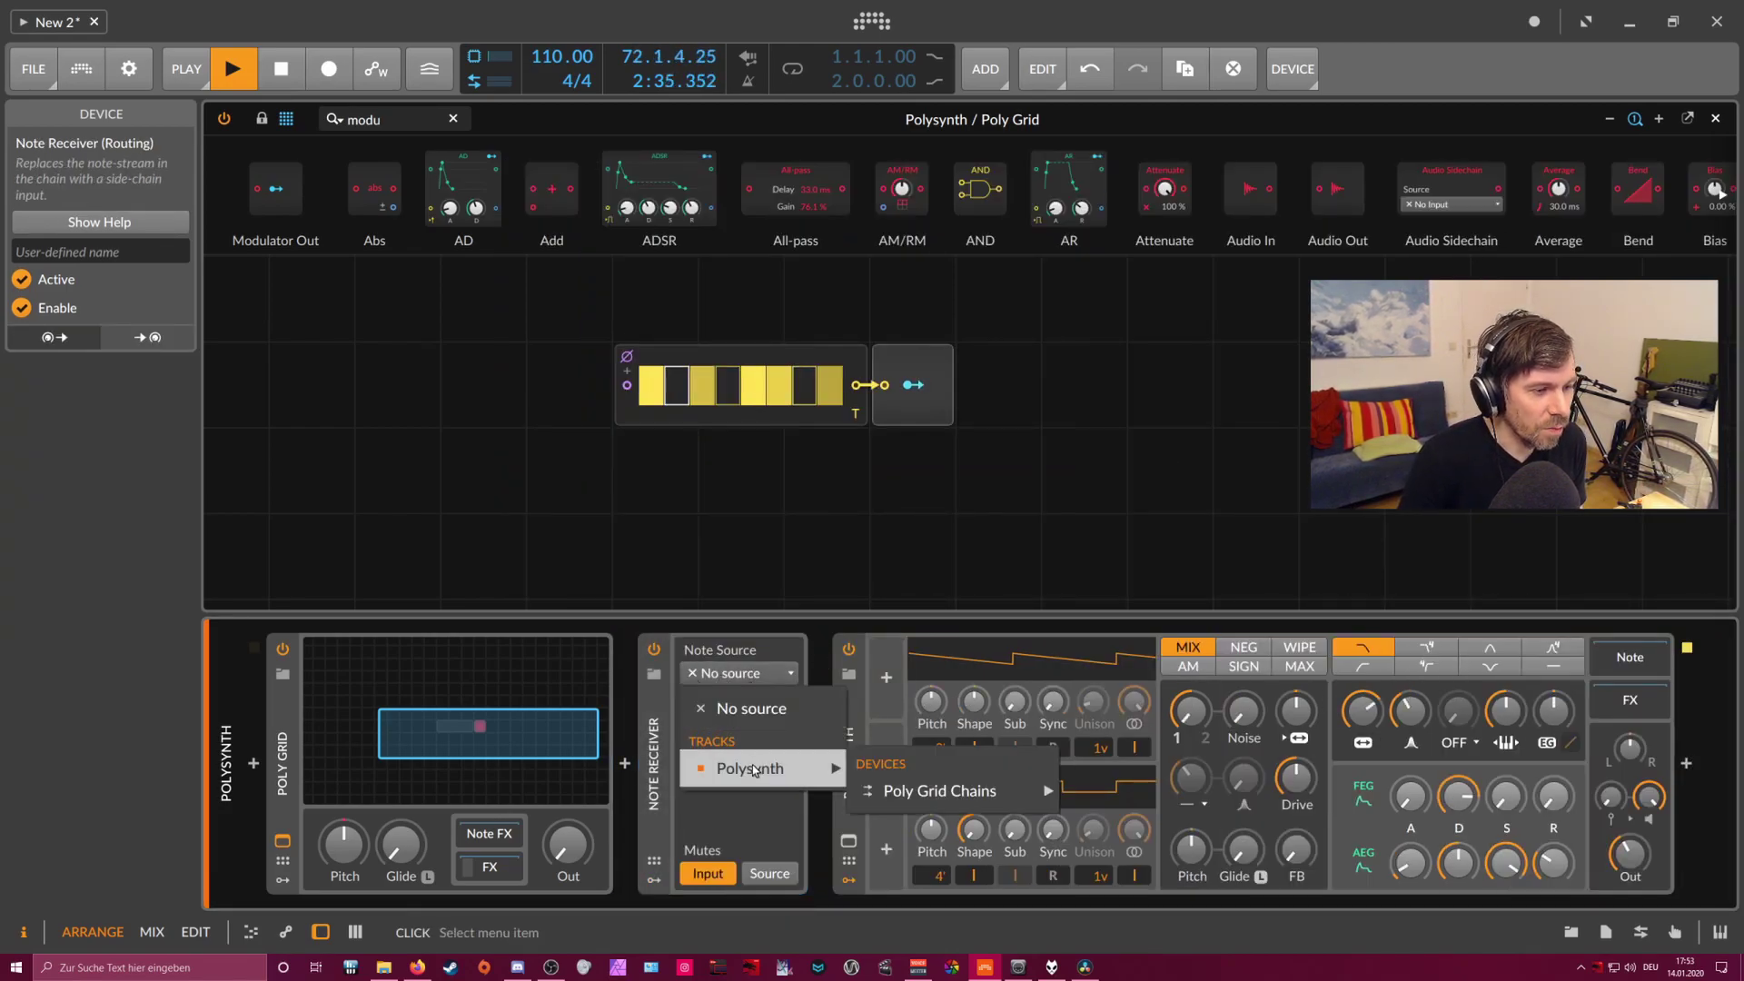
mouse_move(902, 796)
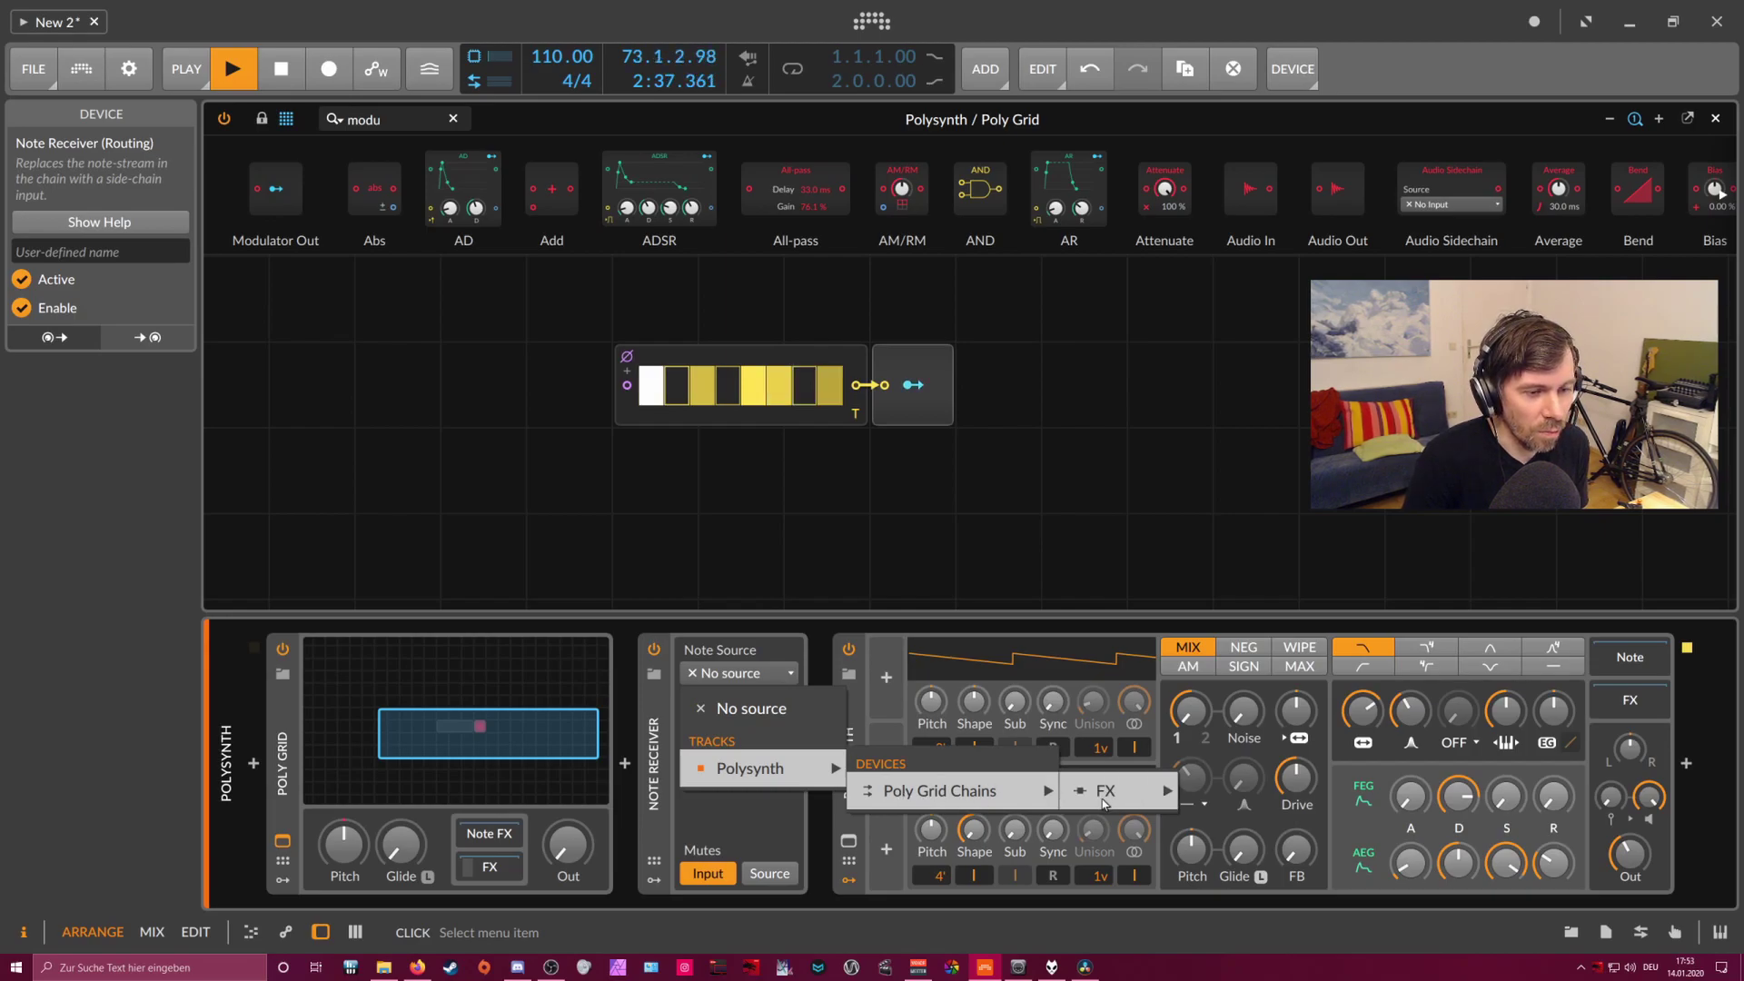
mouse_move(1110, 798)
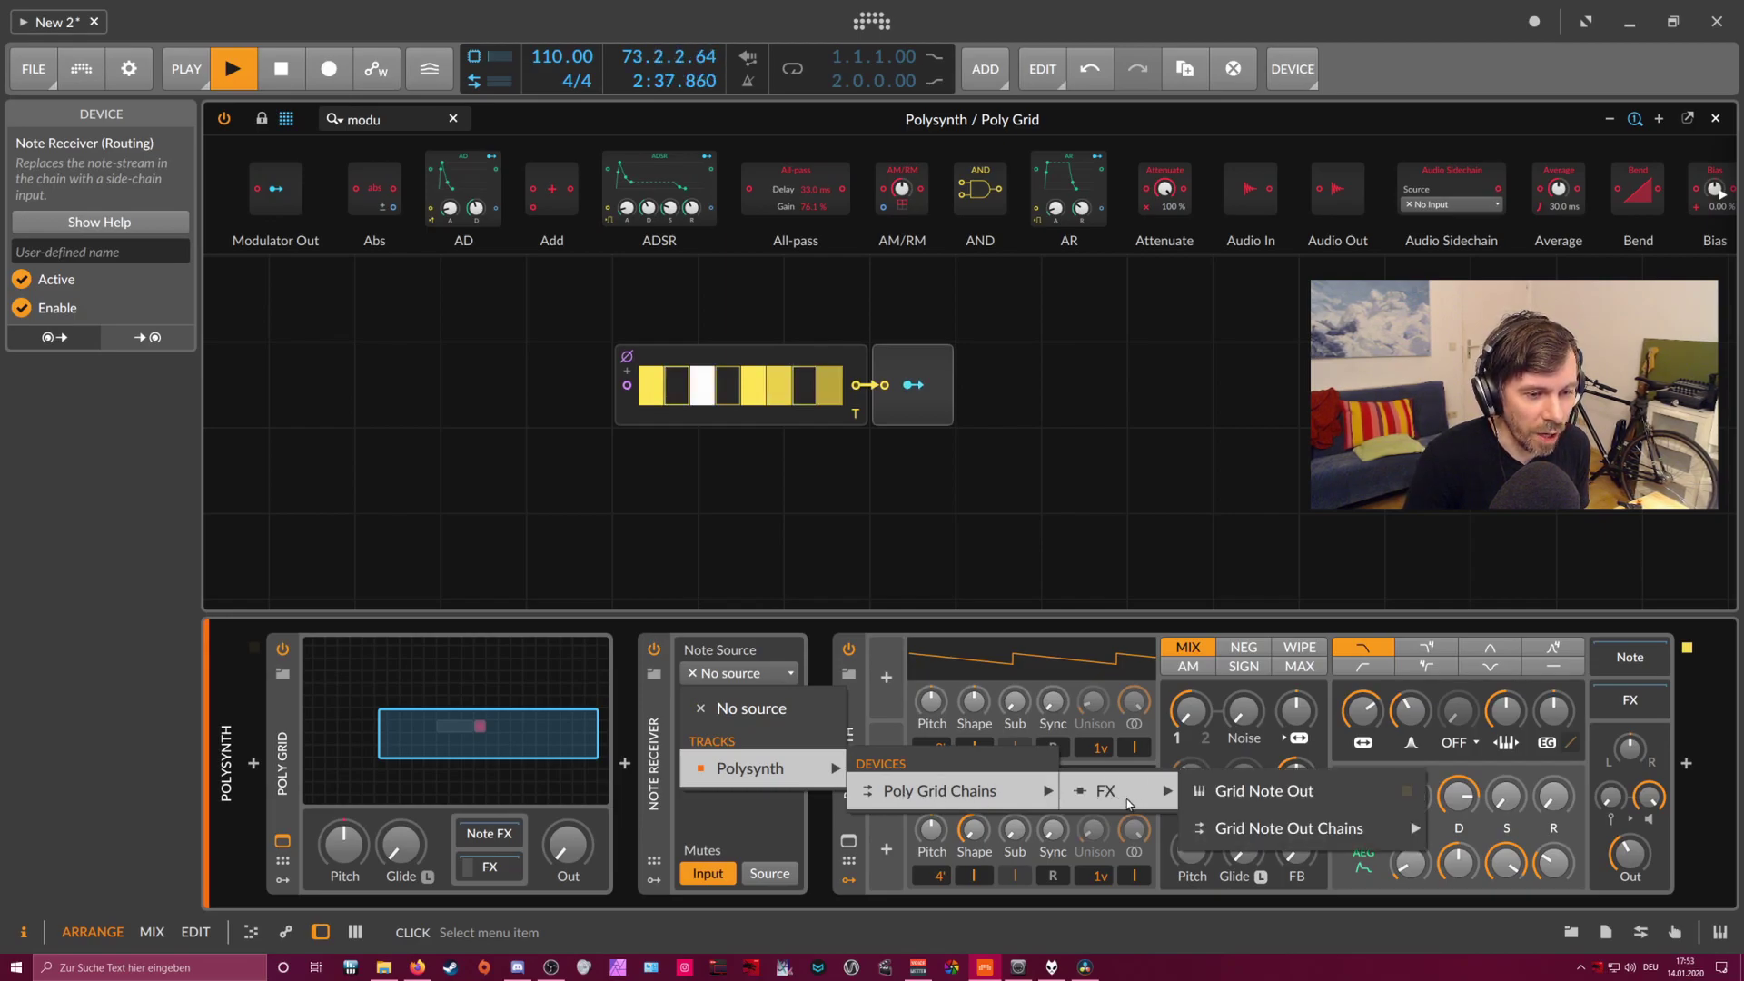
left_click(1290, 797)
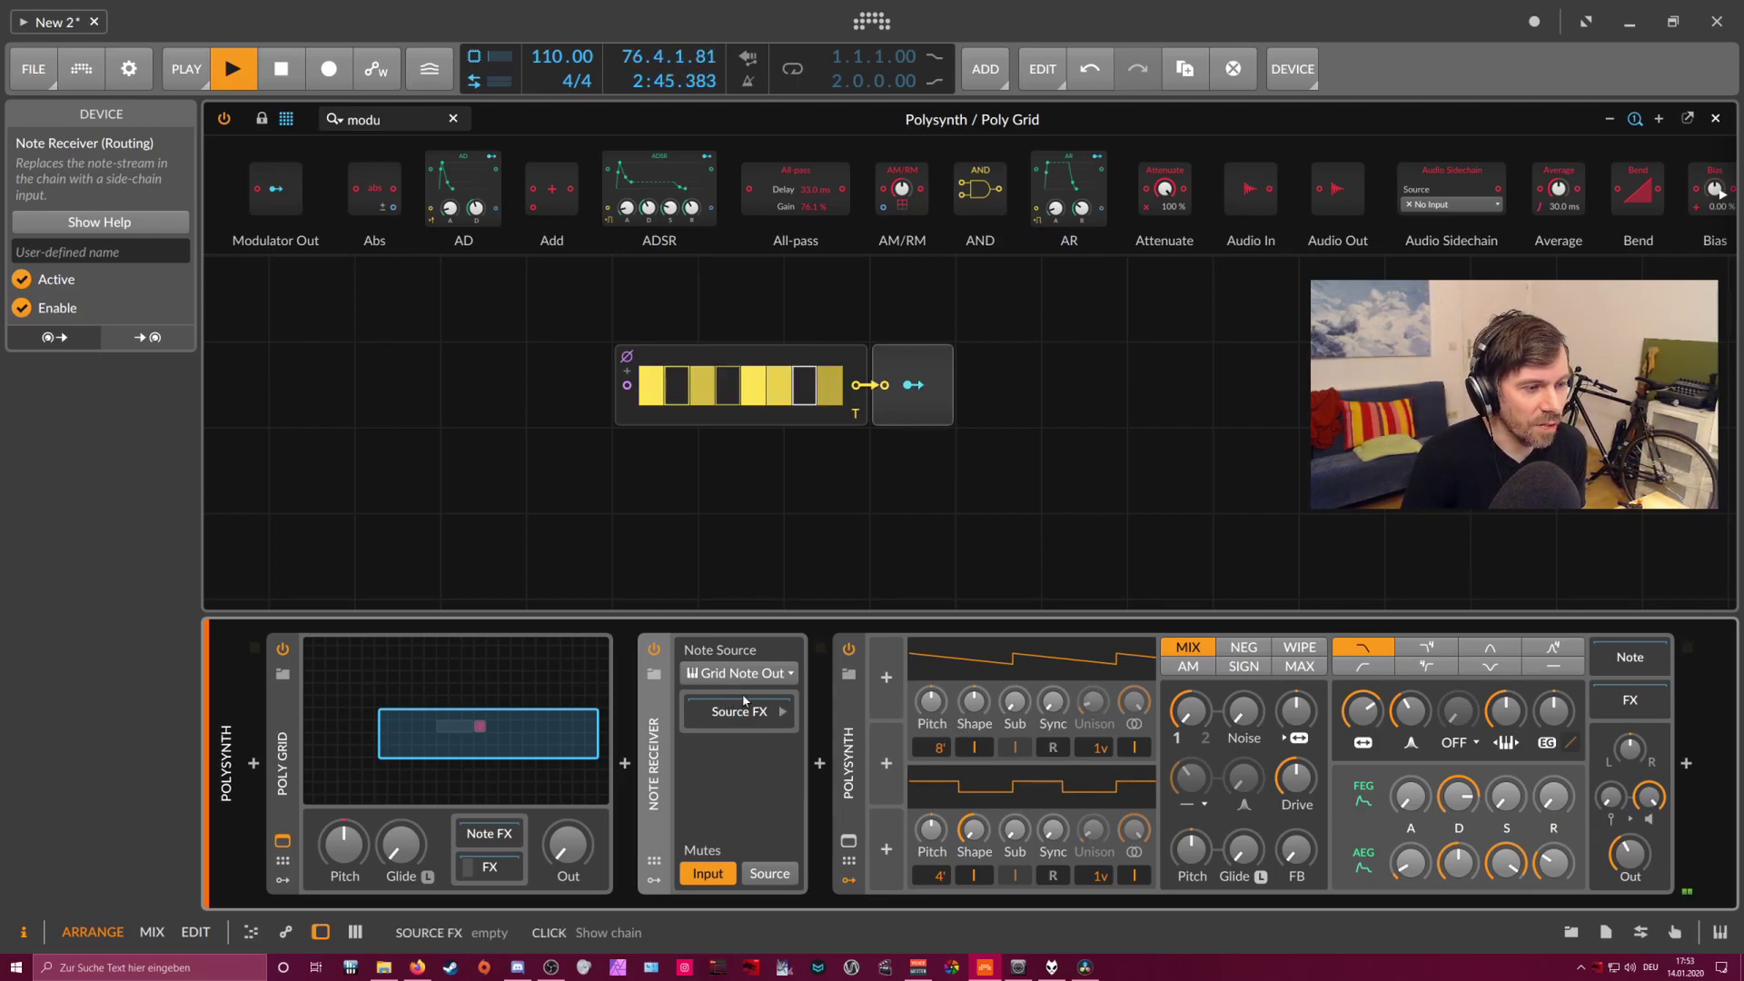
mouse_move(1649, 797)
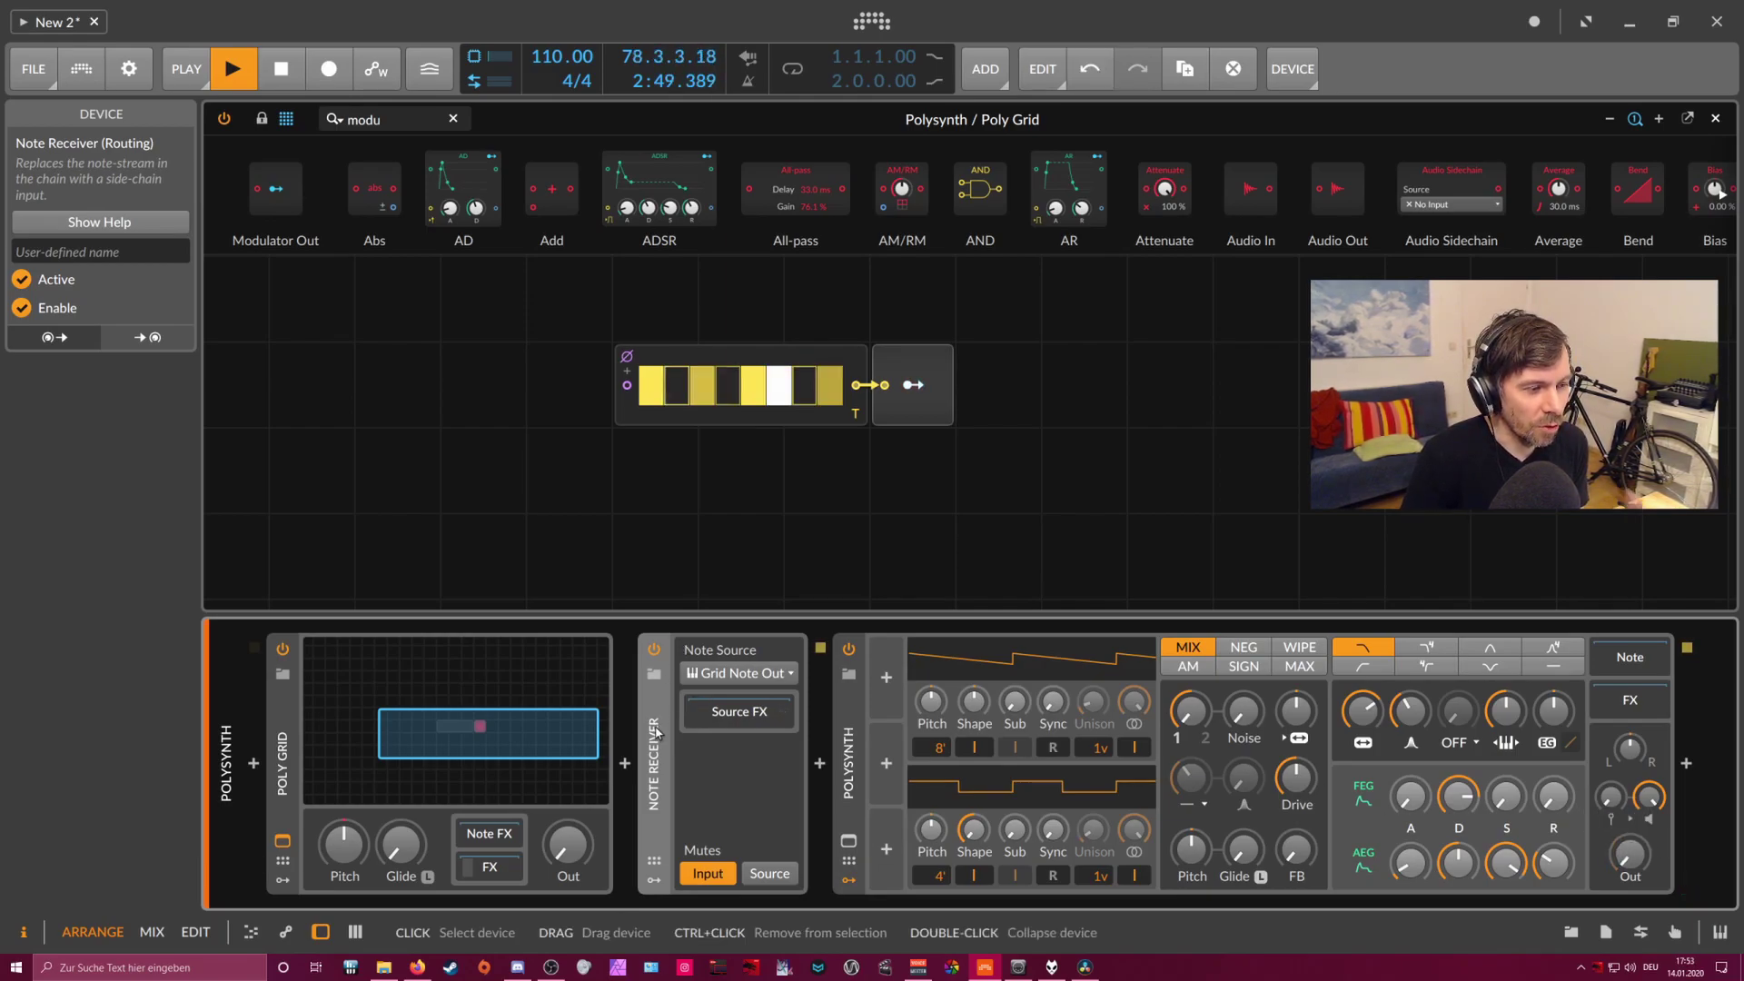
- Move the Note Receiver and Polysynth together to a new instrument track and raise the Polysynth's output level
left_click(851, 742)
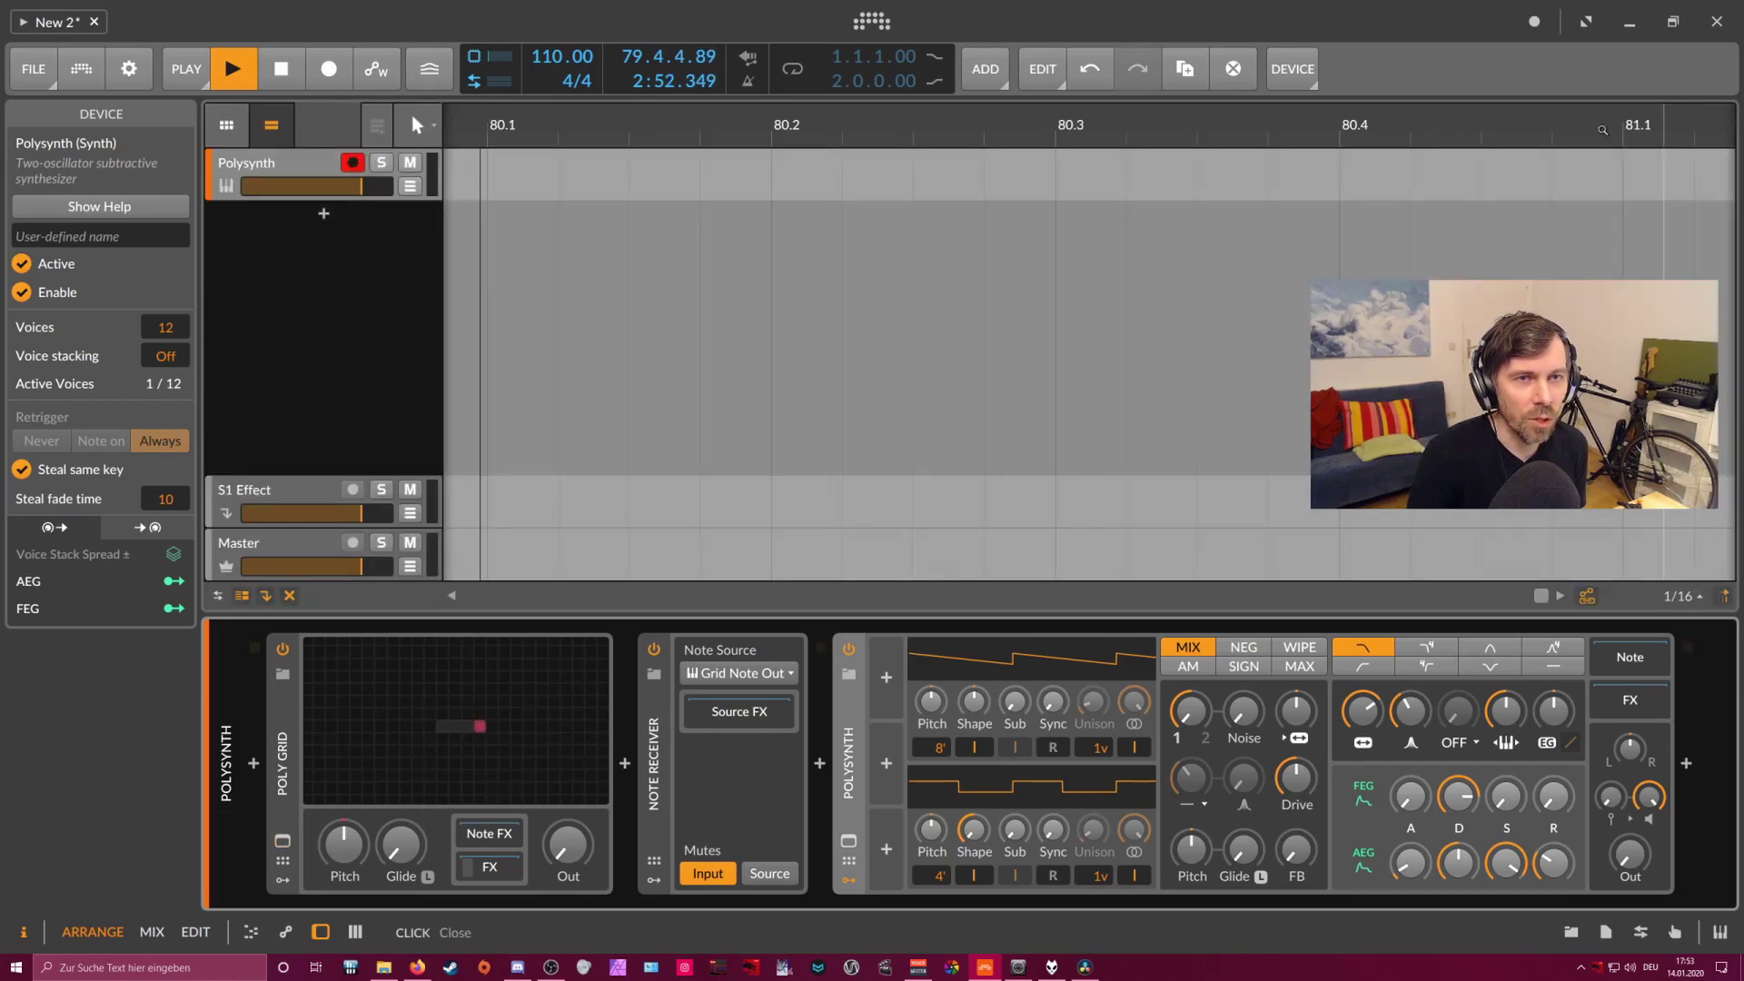
left_click(487, 733)
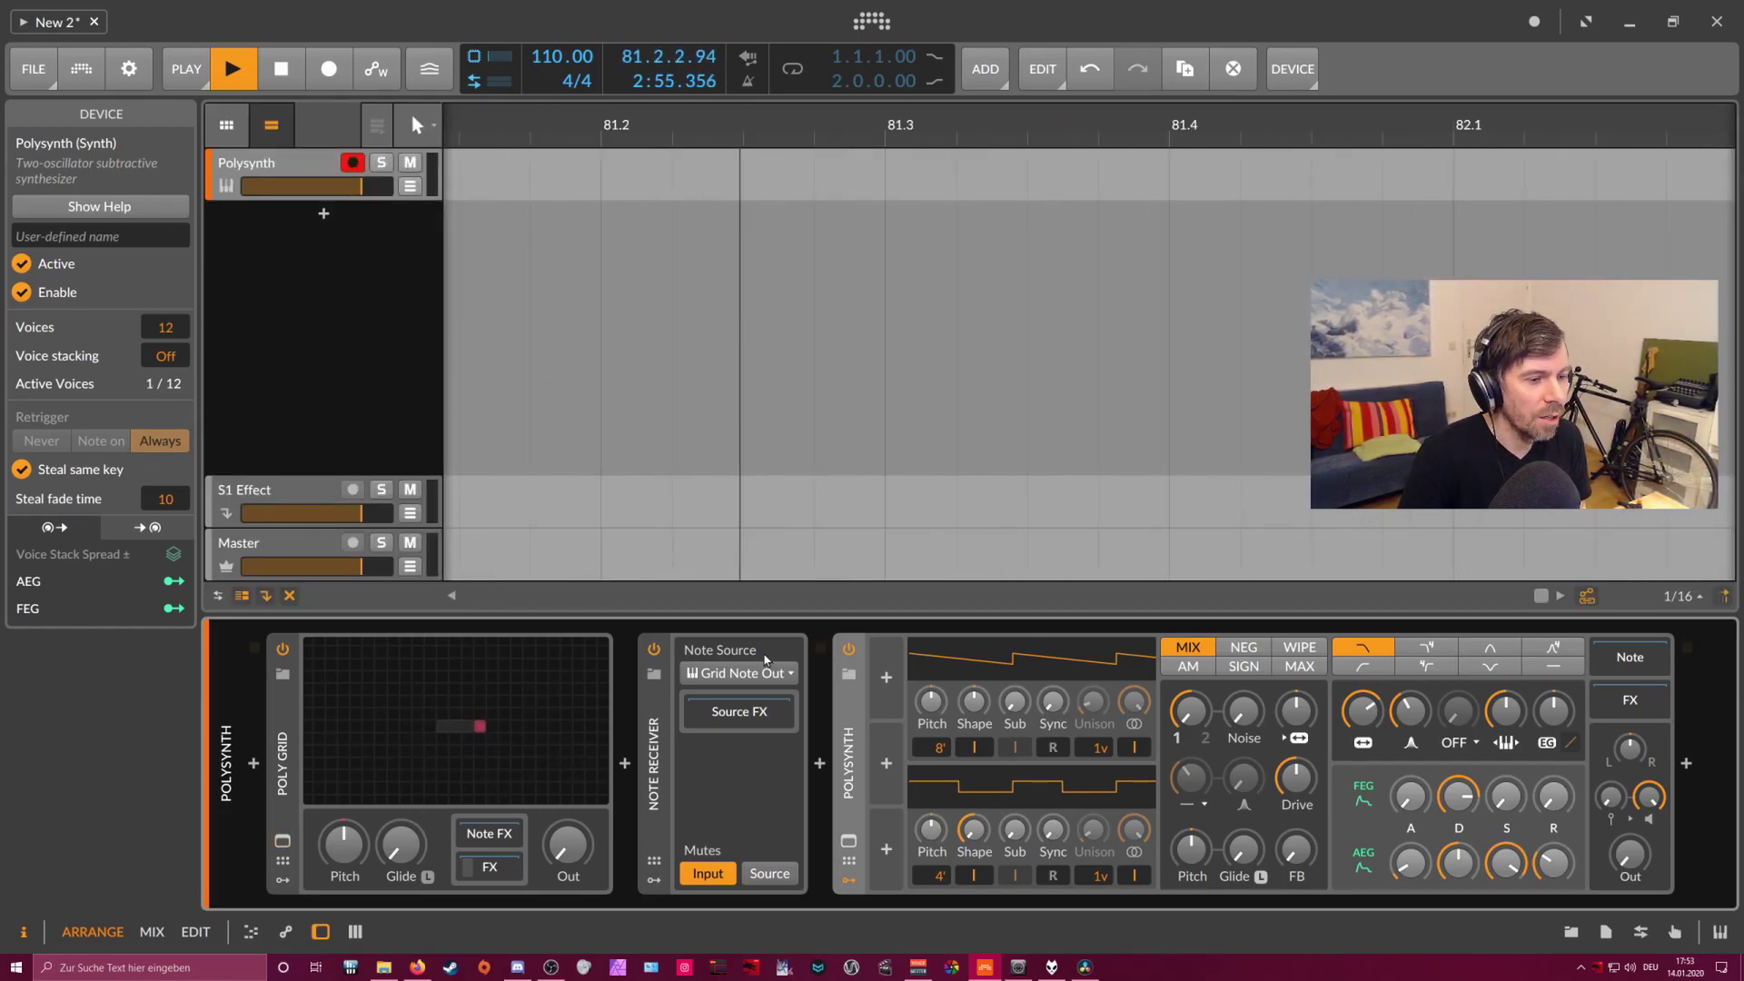
left_click(653, 754)
left_click(647, 727, "shift")
left_click_drag(615, 722, 342, 272)
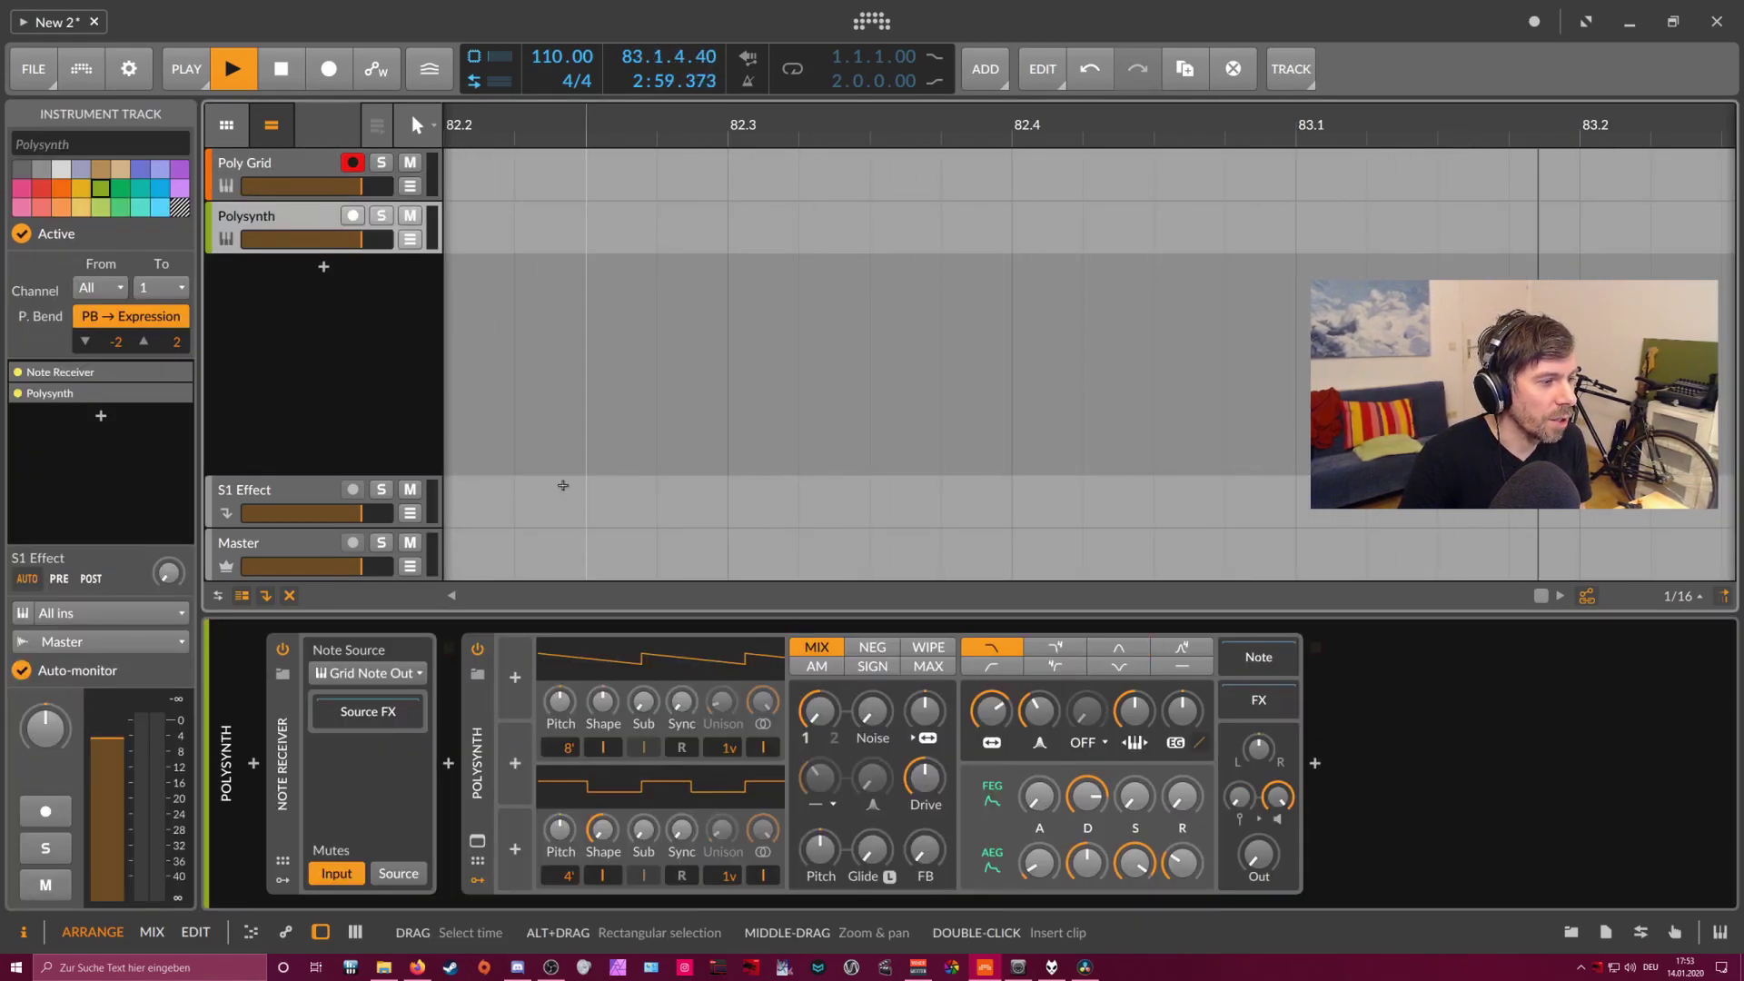
left_click_drag(1269, 860, 1269, 822)
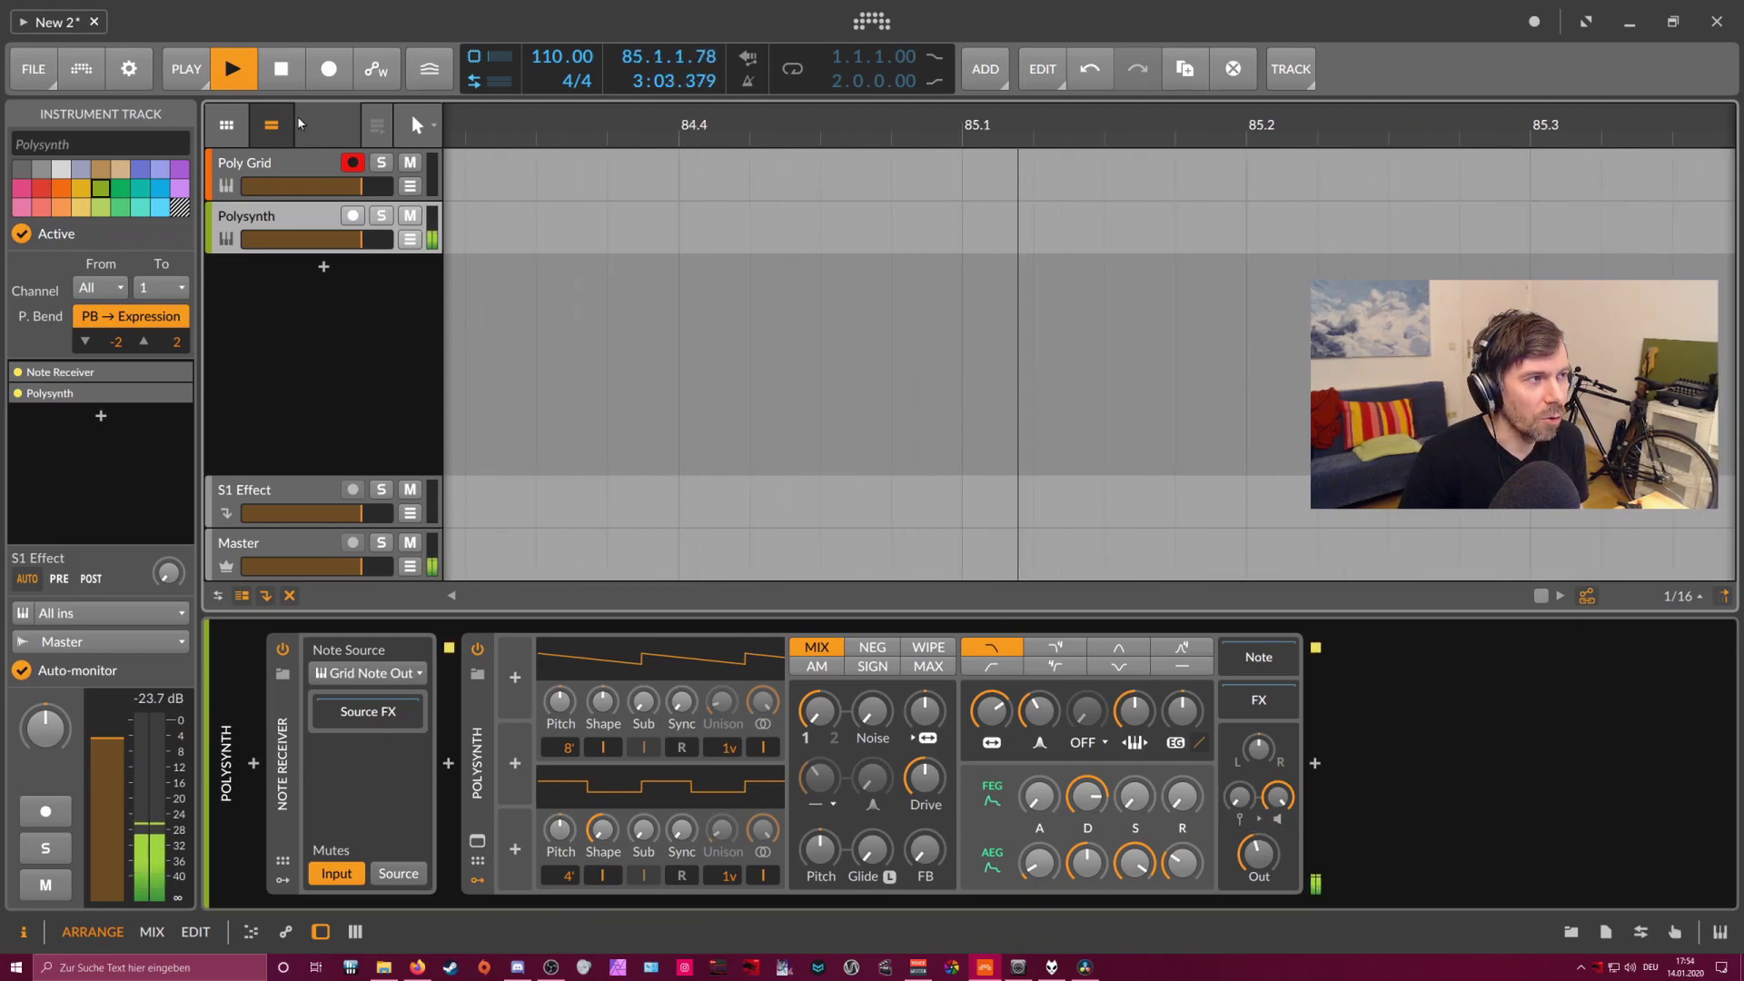
- Review the device chains of the Poly Grid and Polysynth tracks, showing Grid Note Out in the Poly Grid's FX chain
left_click(291, 175)
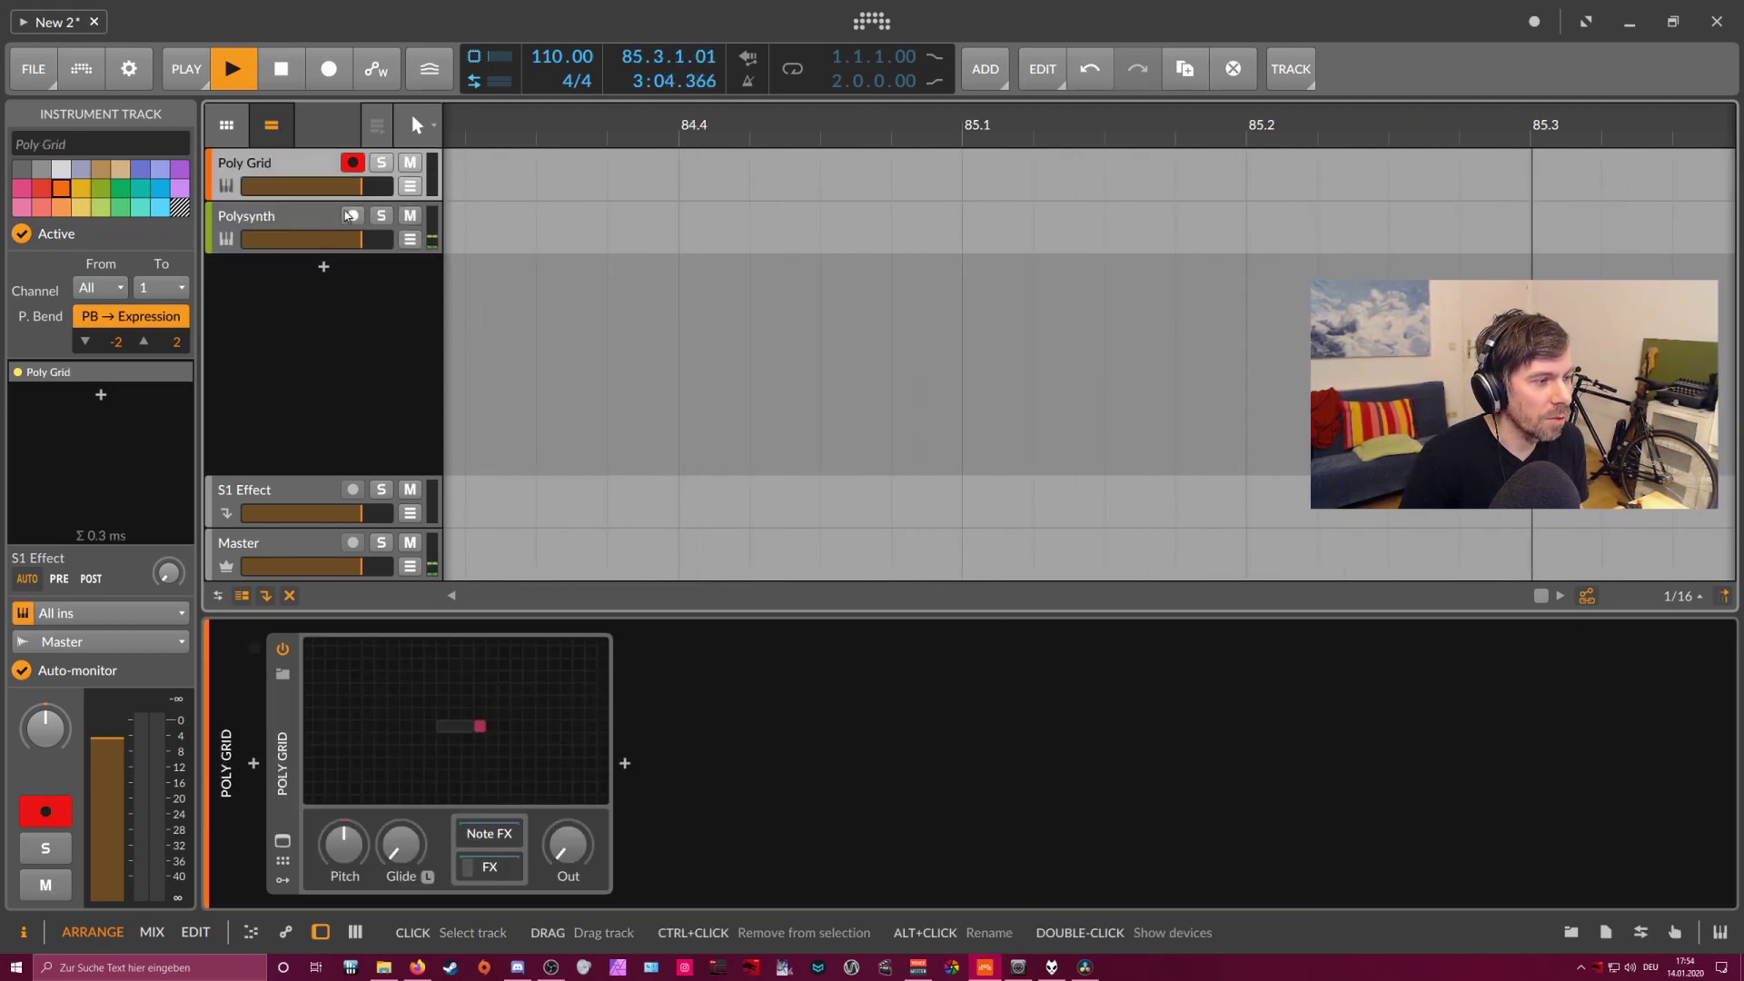
left_click(479, 687)
left_click(1715, 118)
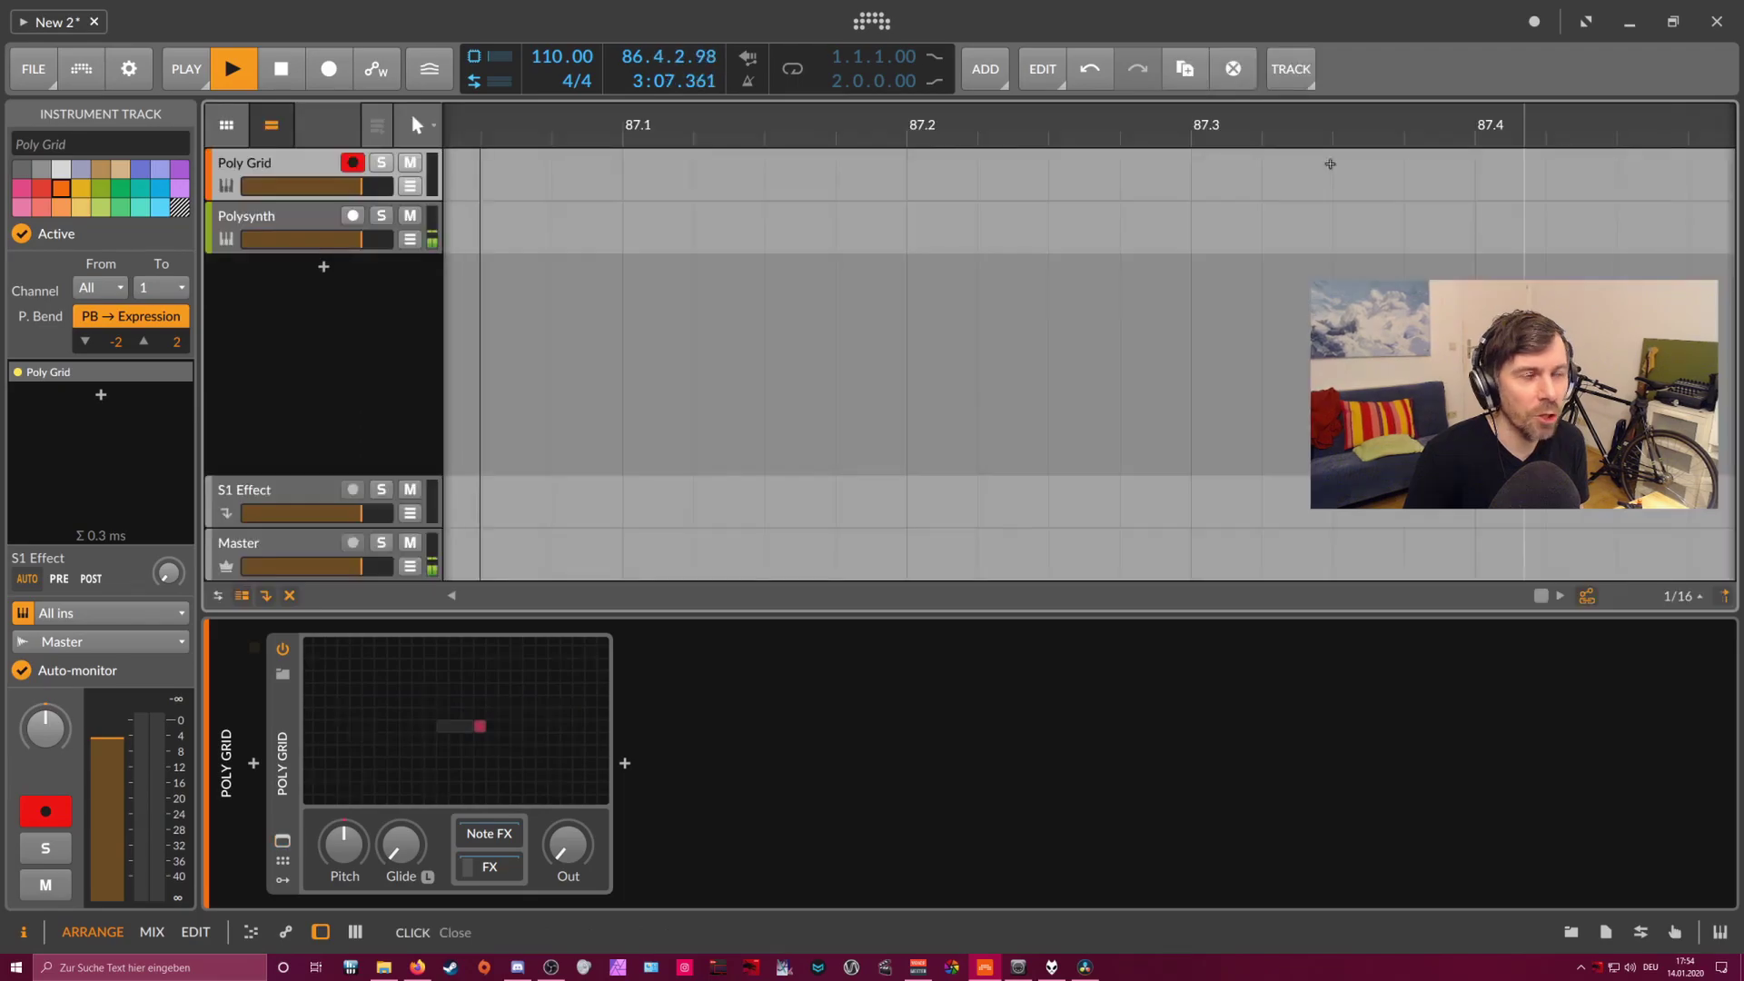
left_click(309, 215)
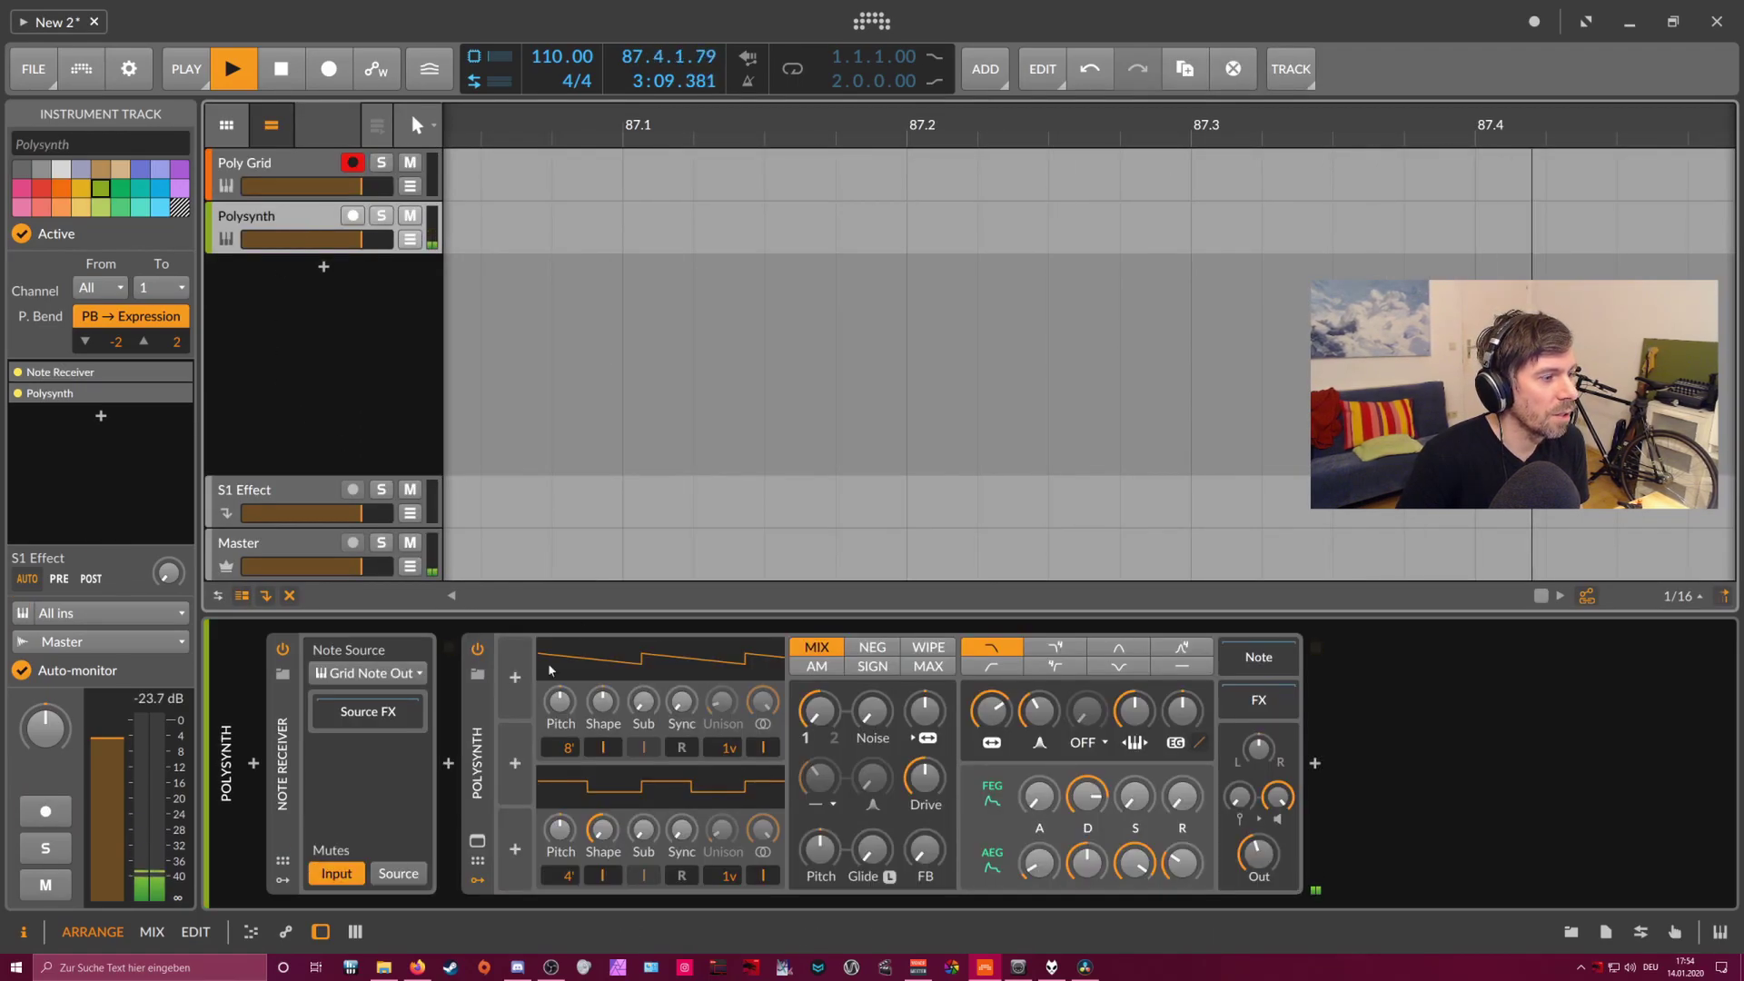
left_click(321, 732)
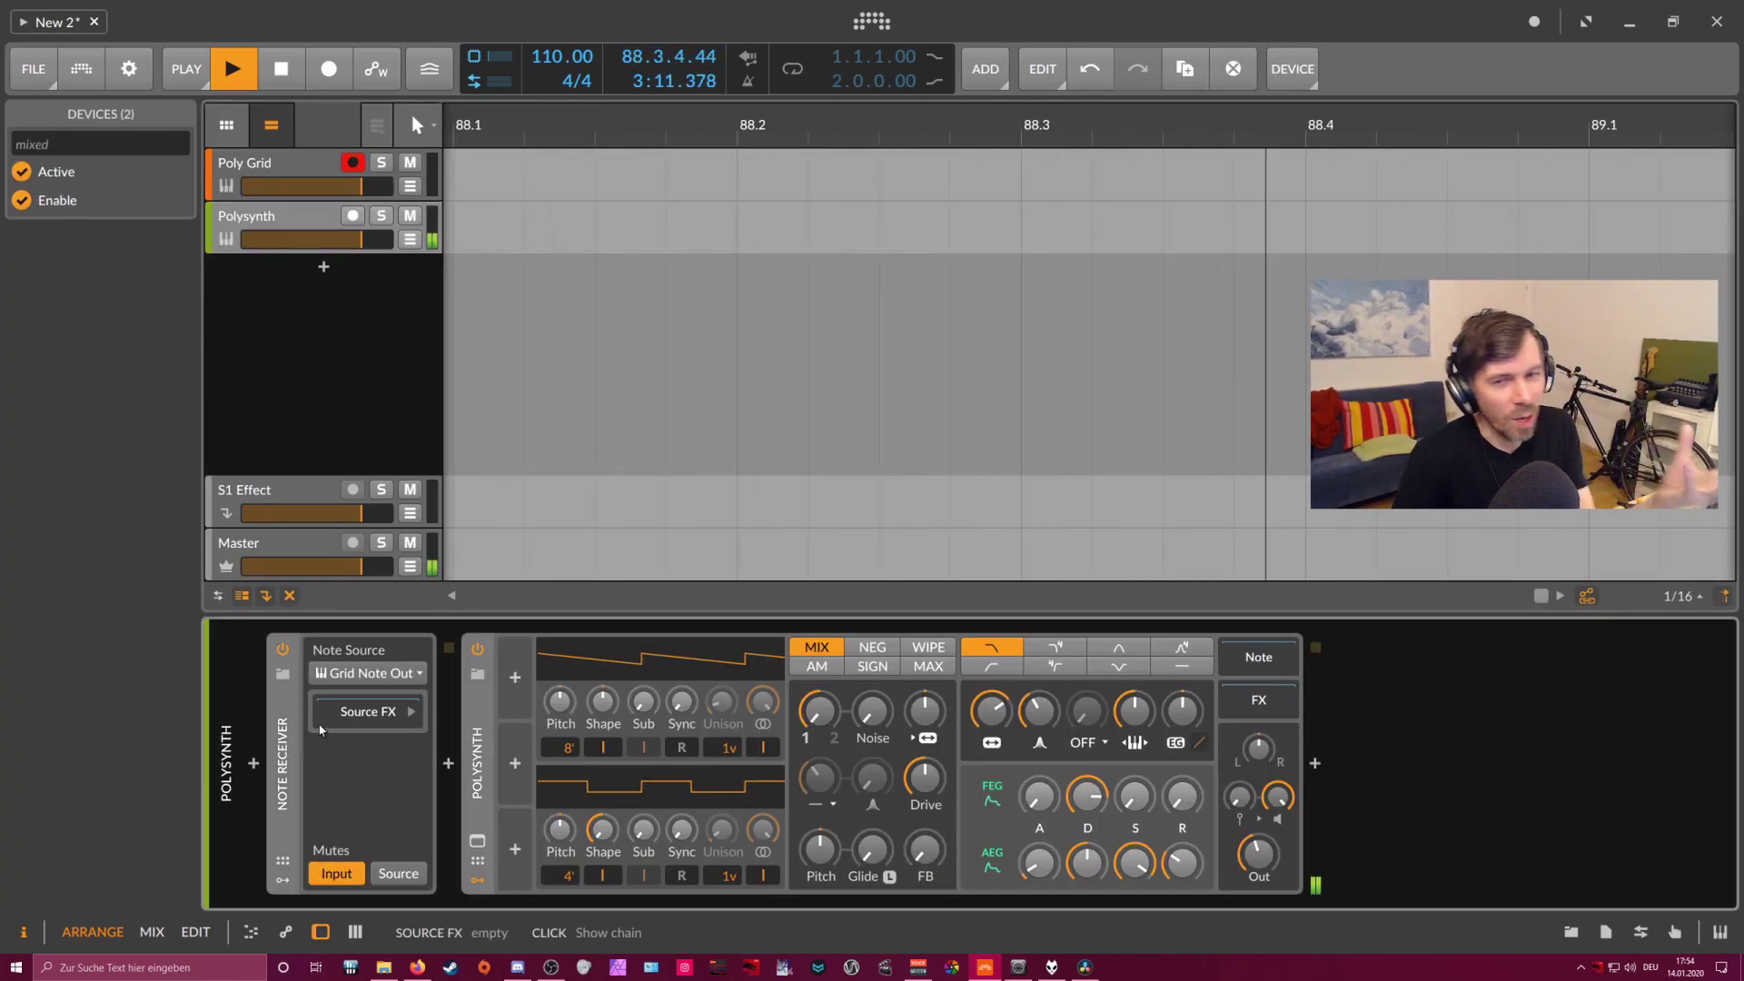
left_click(315, 172)
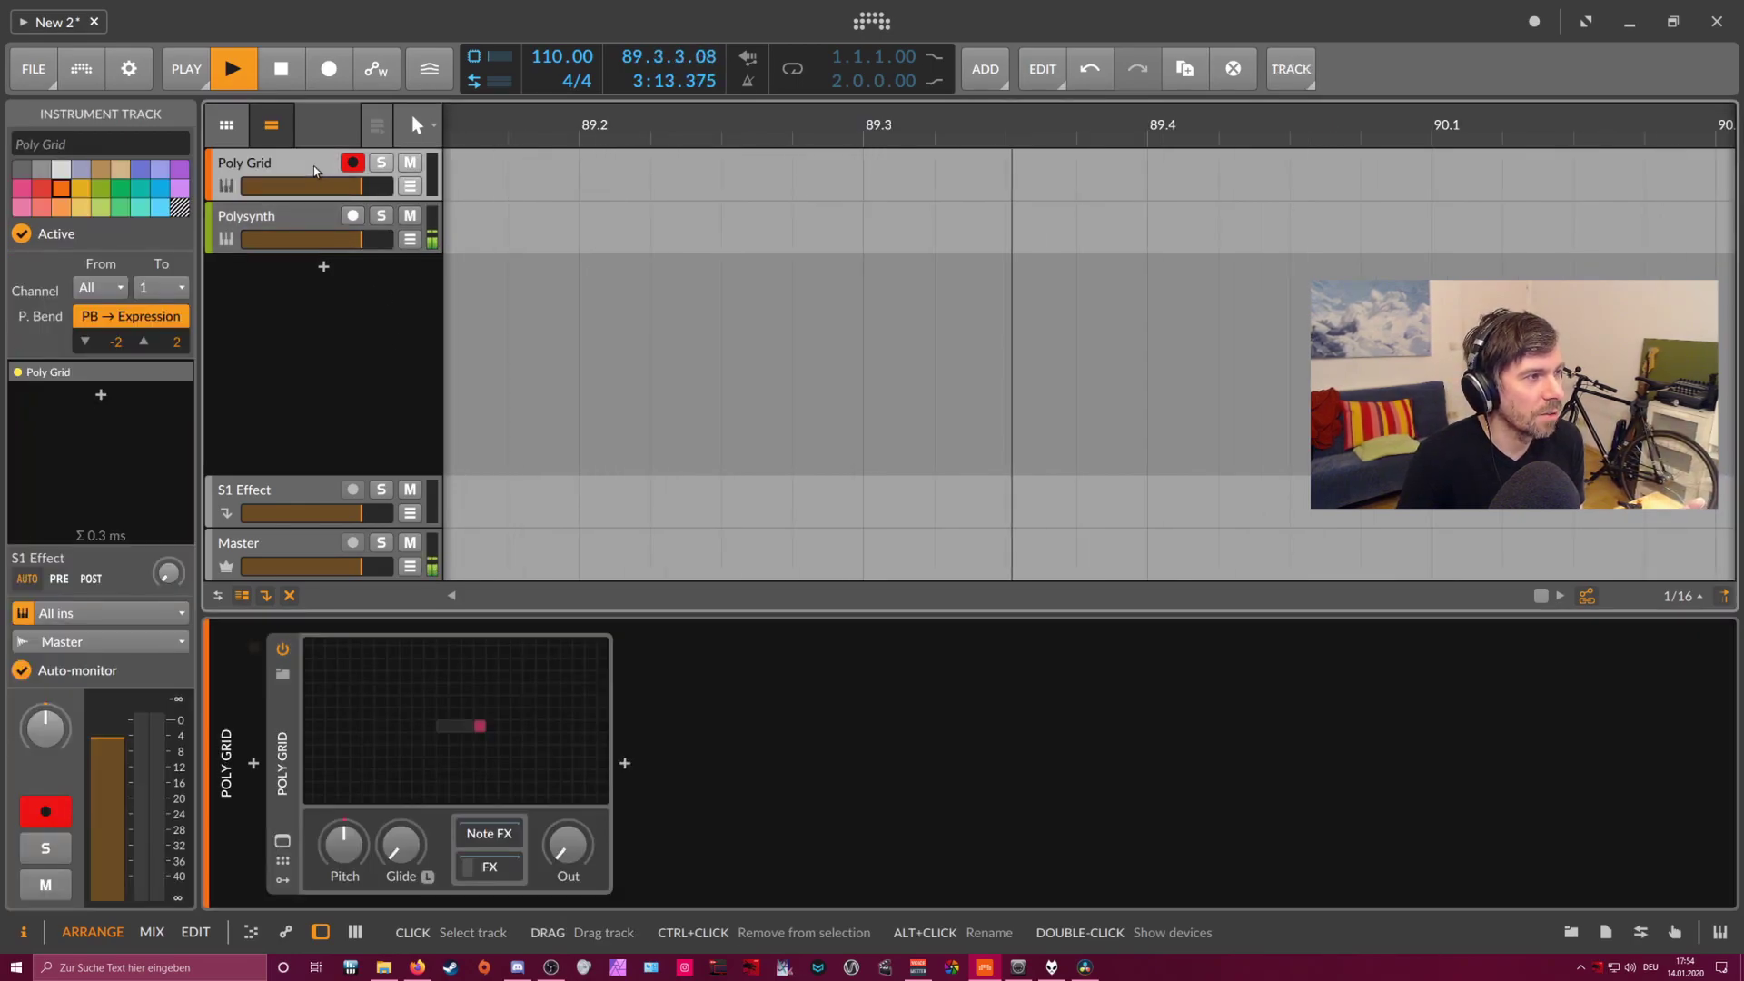
double_click(654, 766)
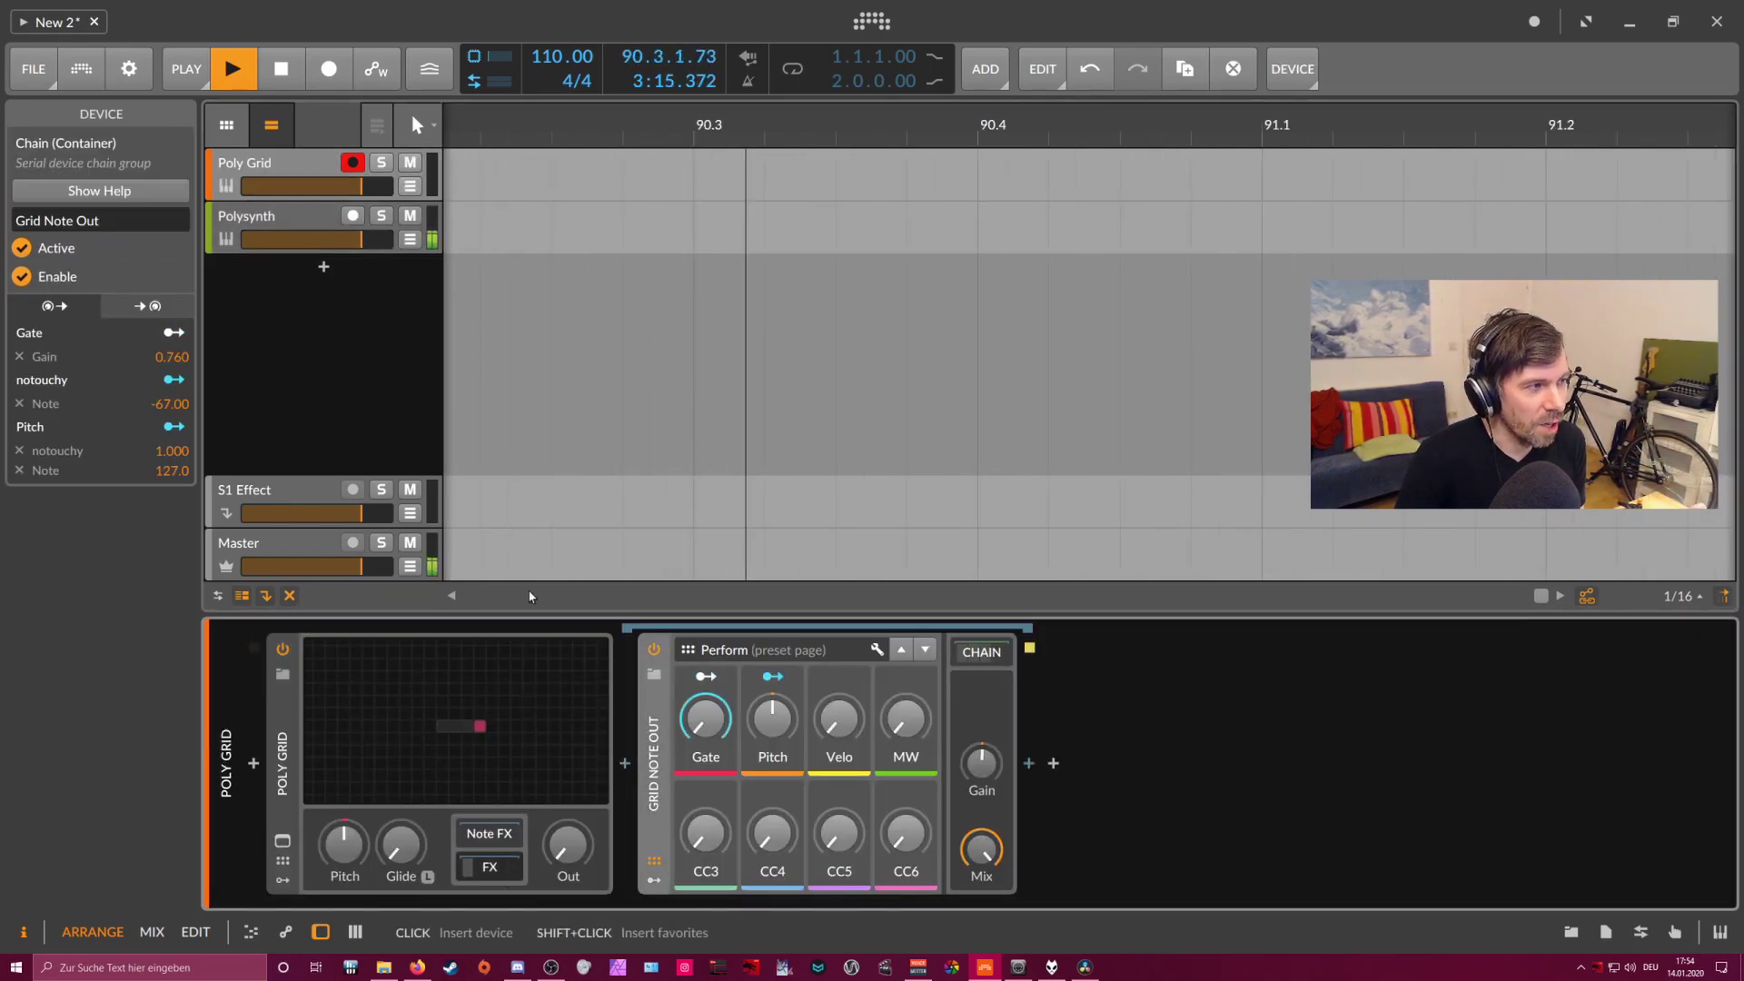
left_click(318, 241)
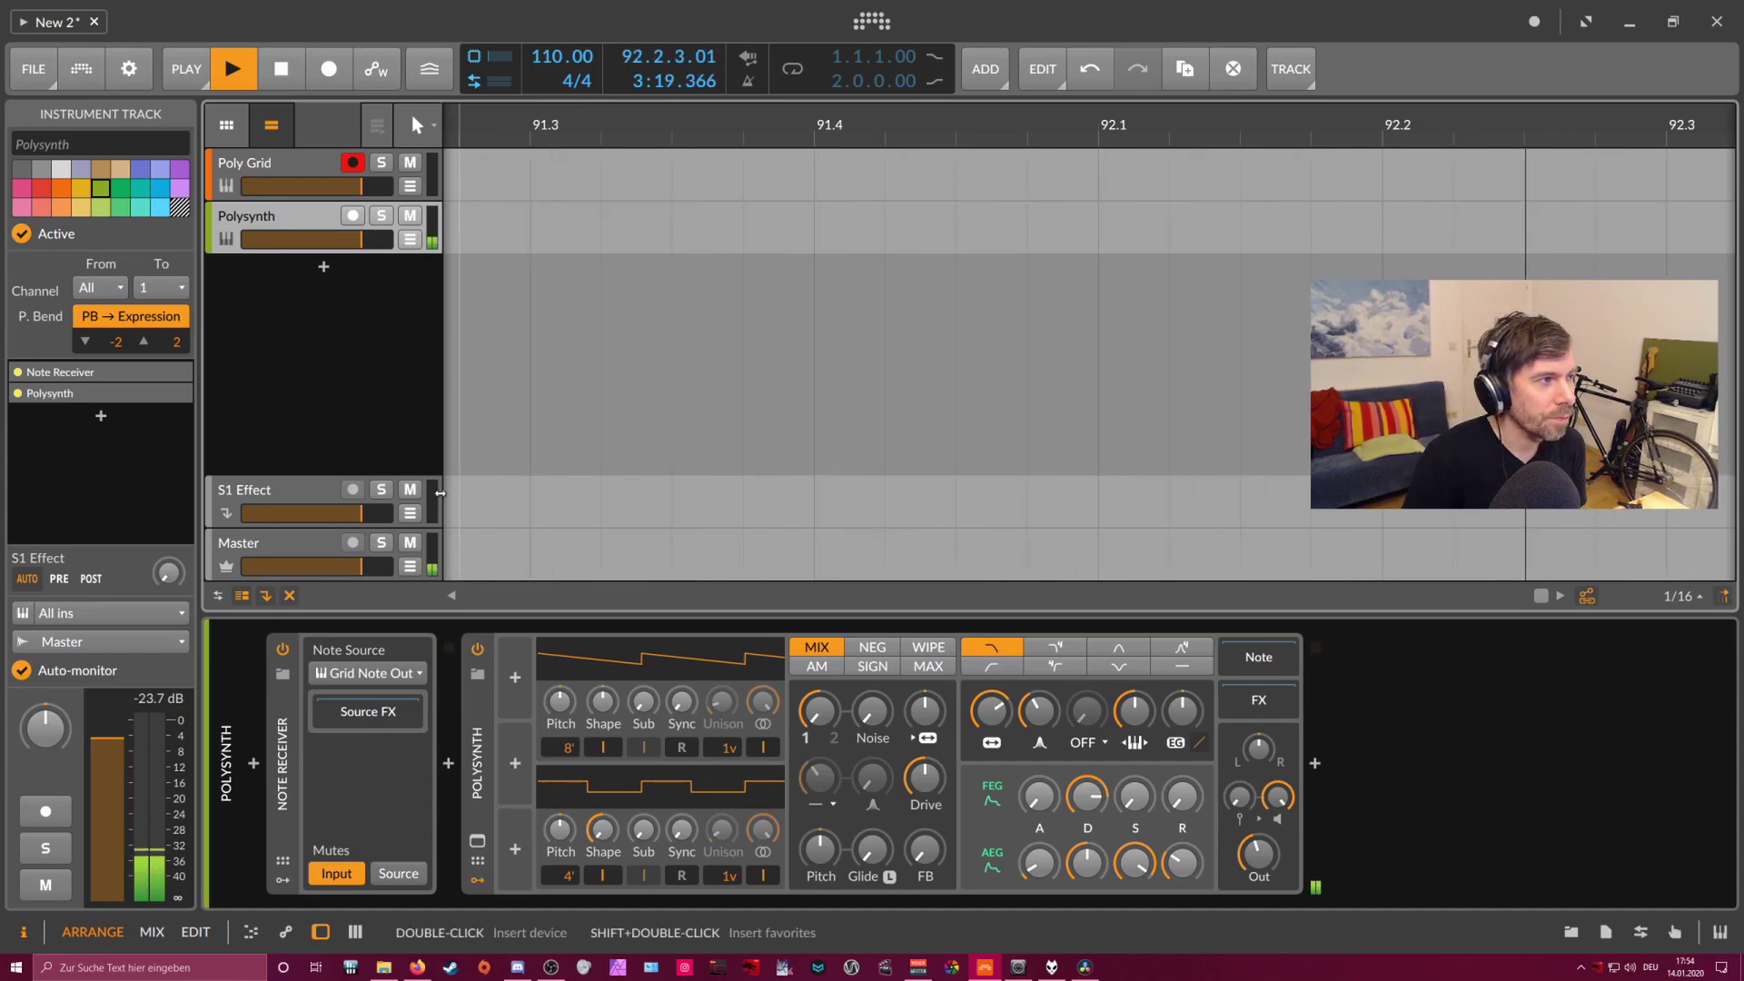
- Open the Poly Grid patch and add a Pitches module directly below the Gates module
left_click(321, 167)
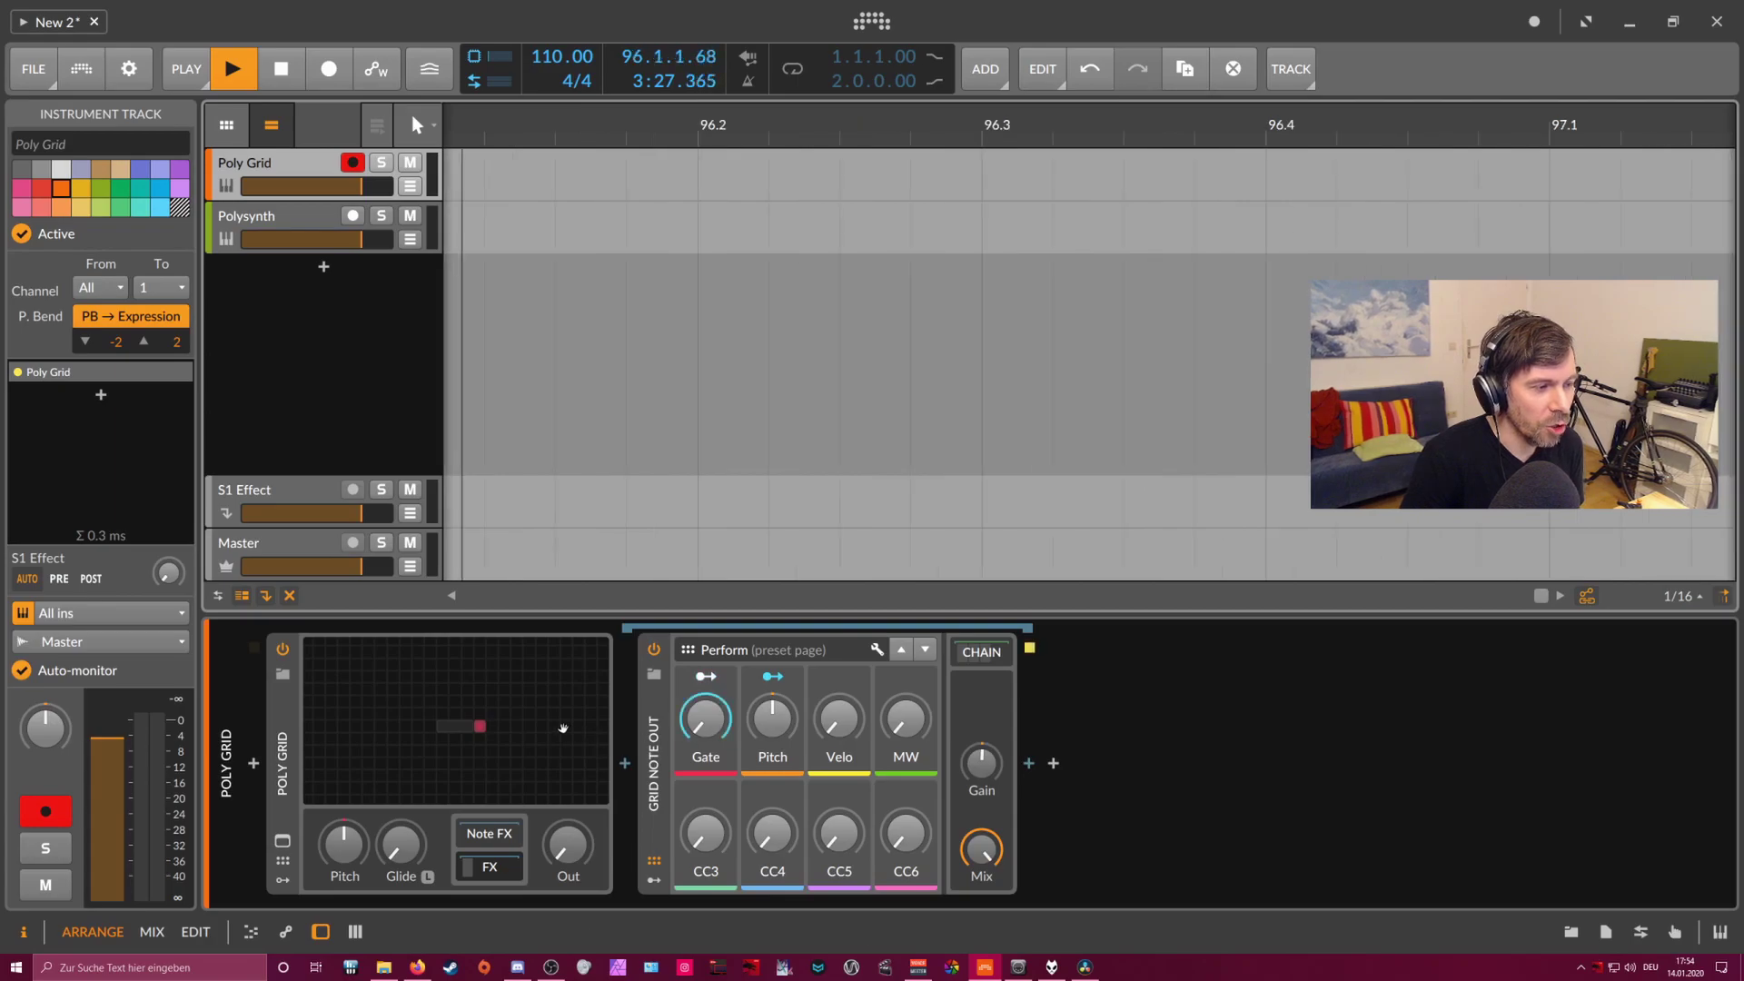
key("ctrl+shift+e")
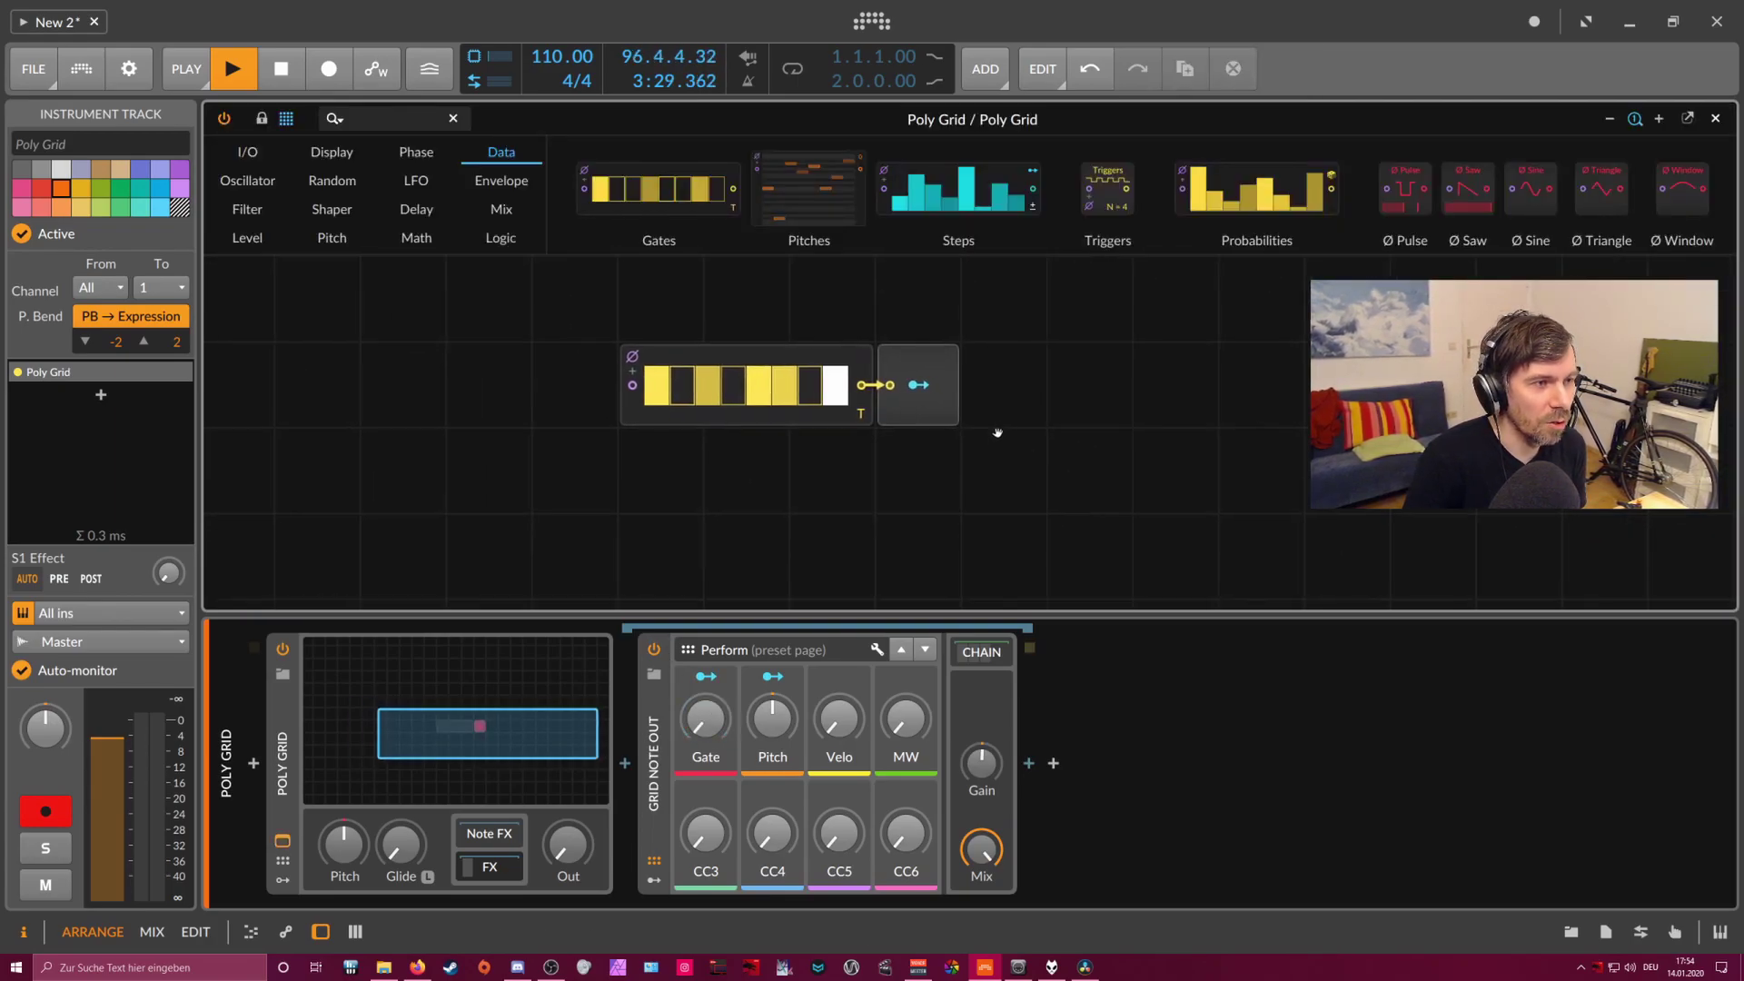
key("ctrl+v")
left_click_drag(717, 488, 629, 486)
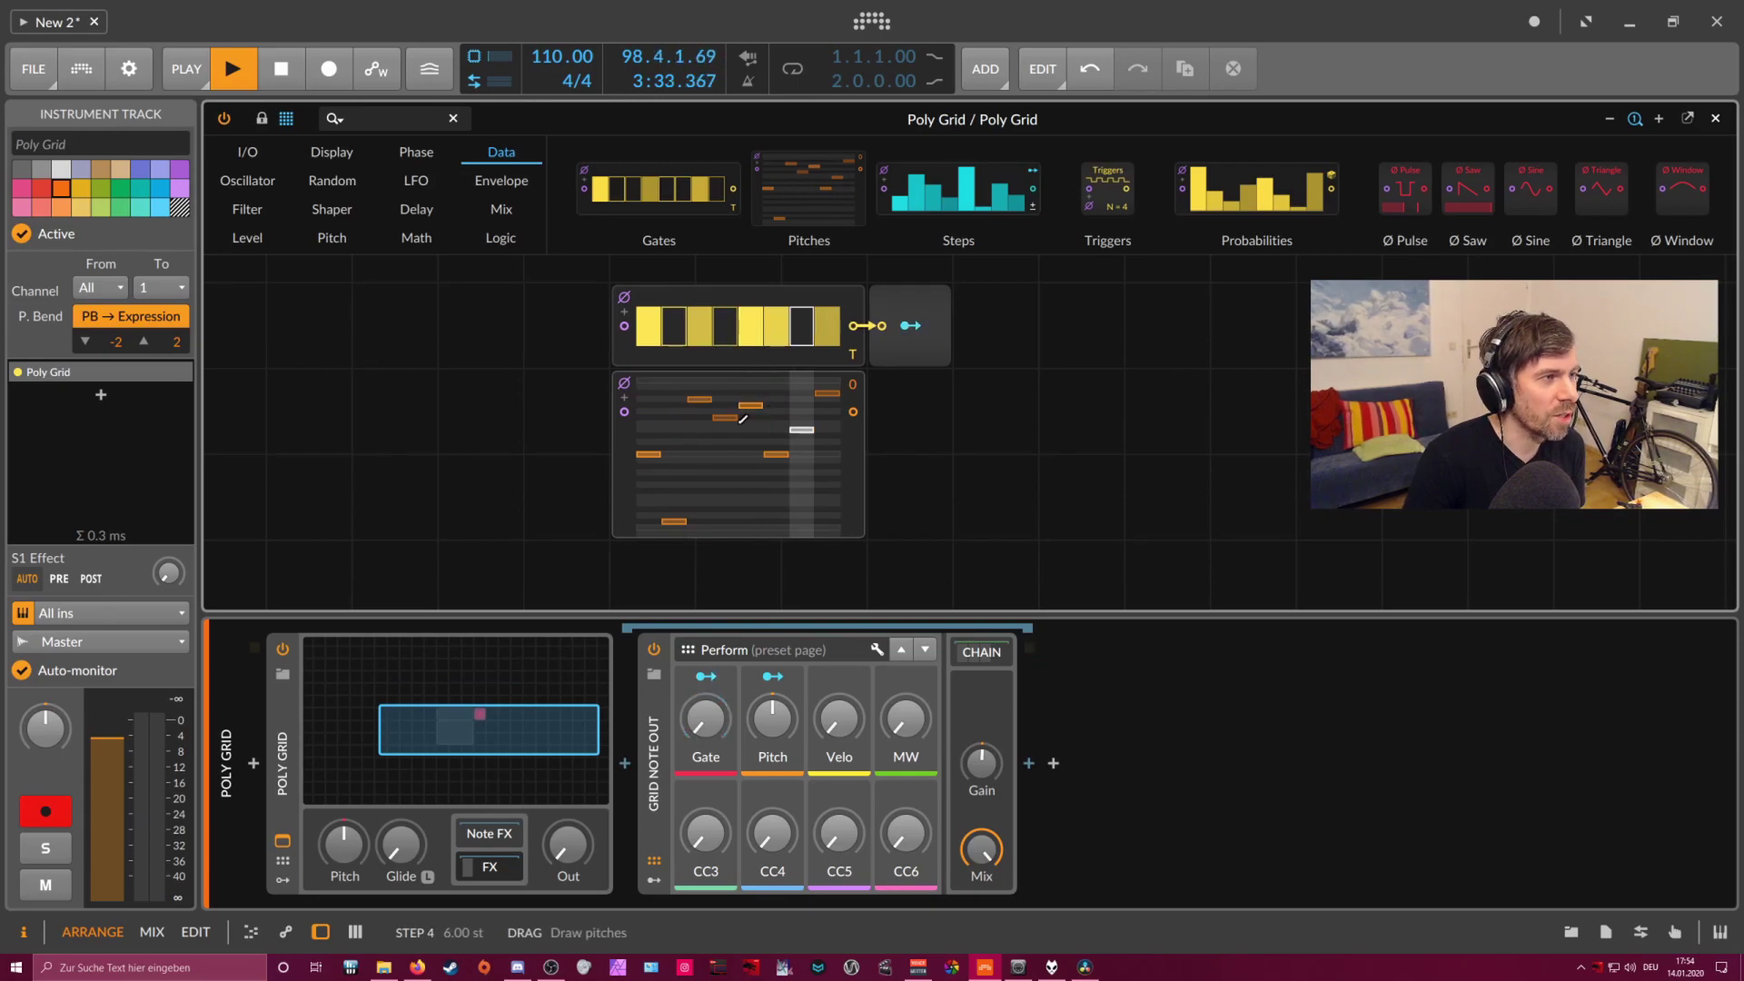
- Duplicate the Modulator Out beside the Pitches module and feed it from the Pitches output
left_click(908, 356)
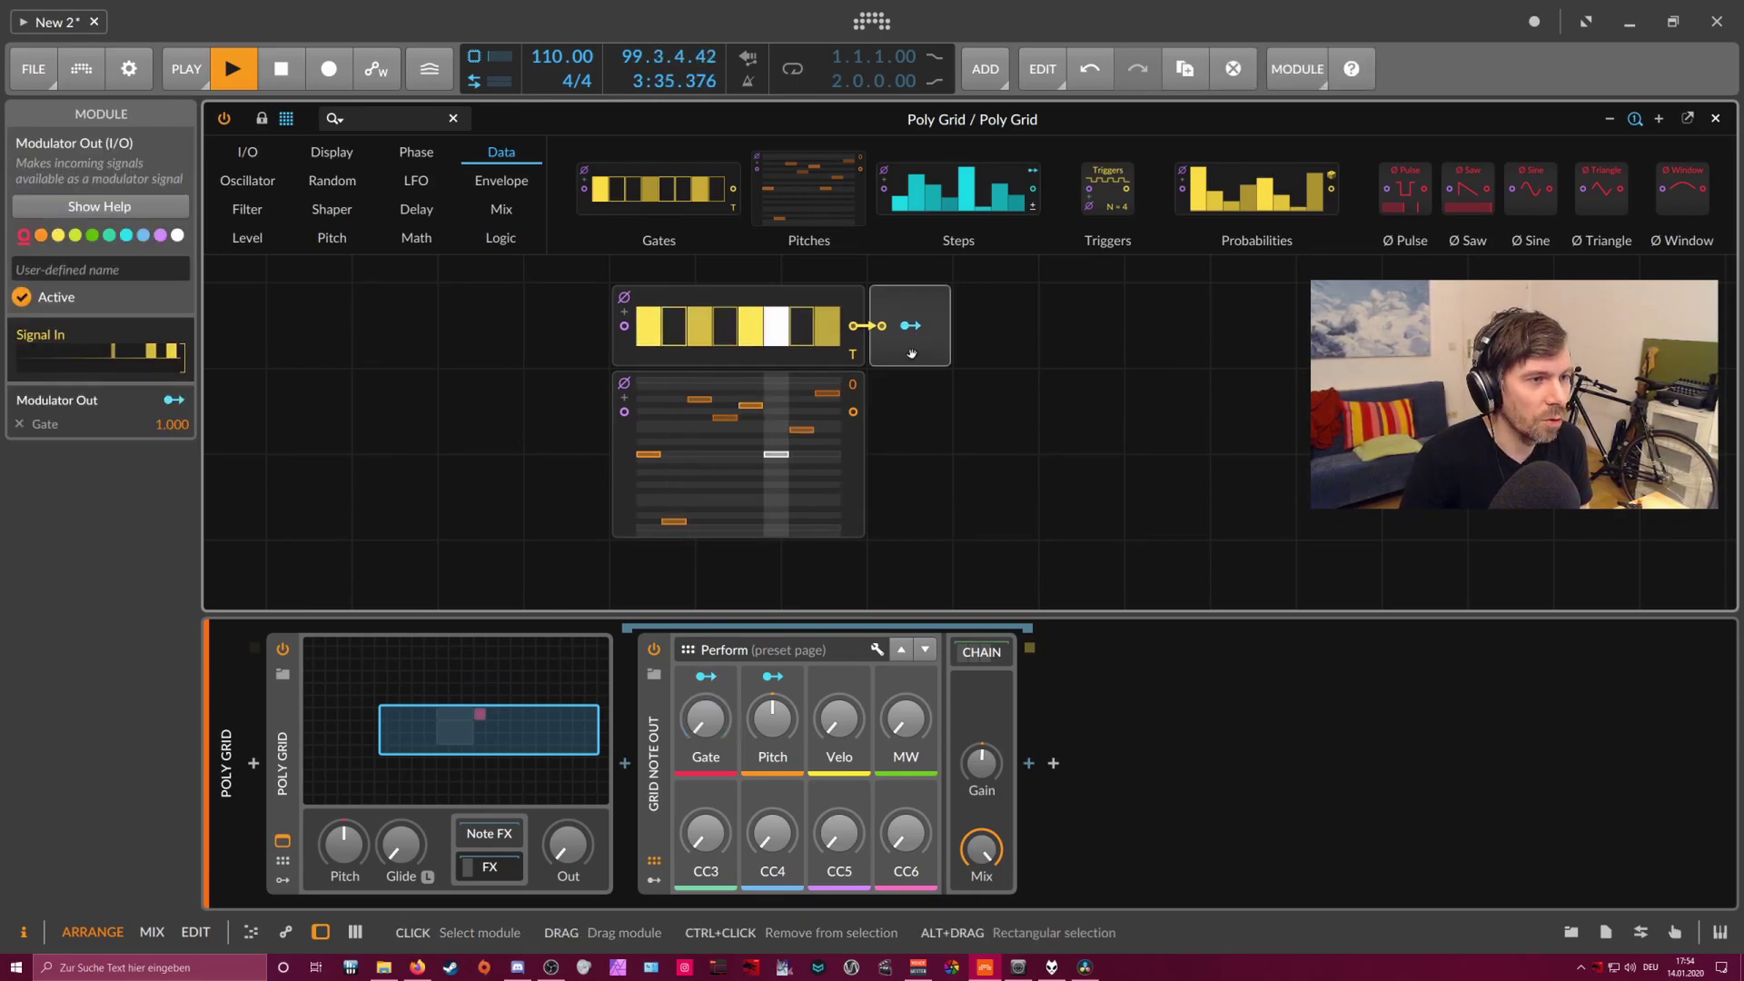
left_click(910, 402)
key("ctrl+v")
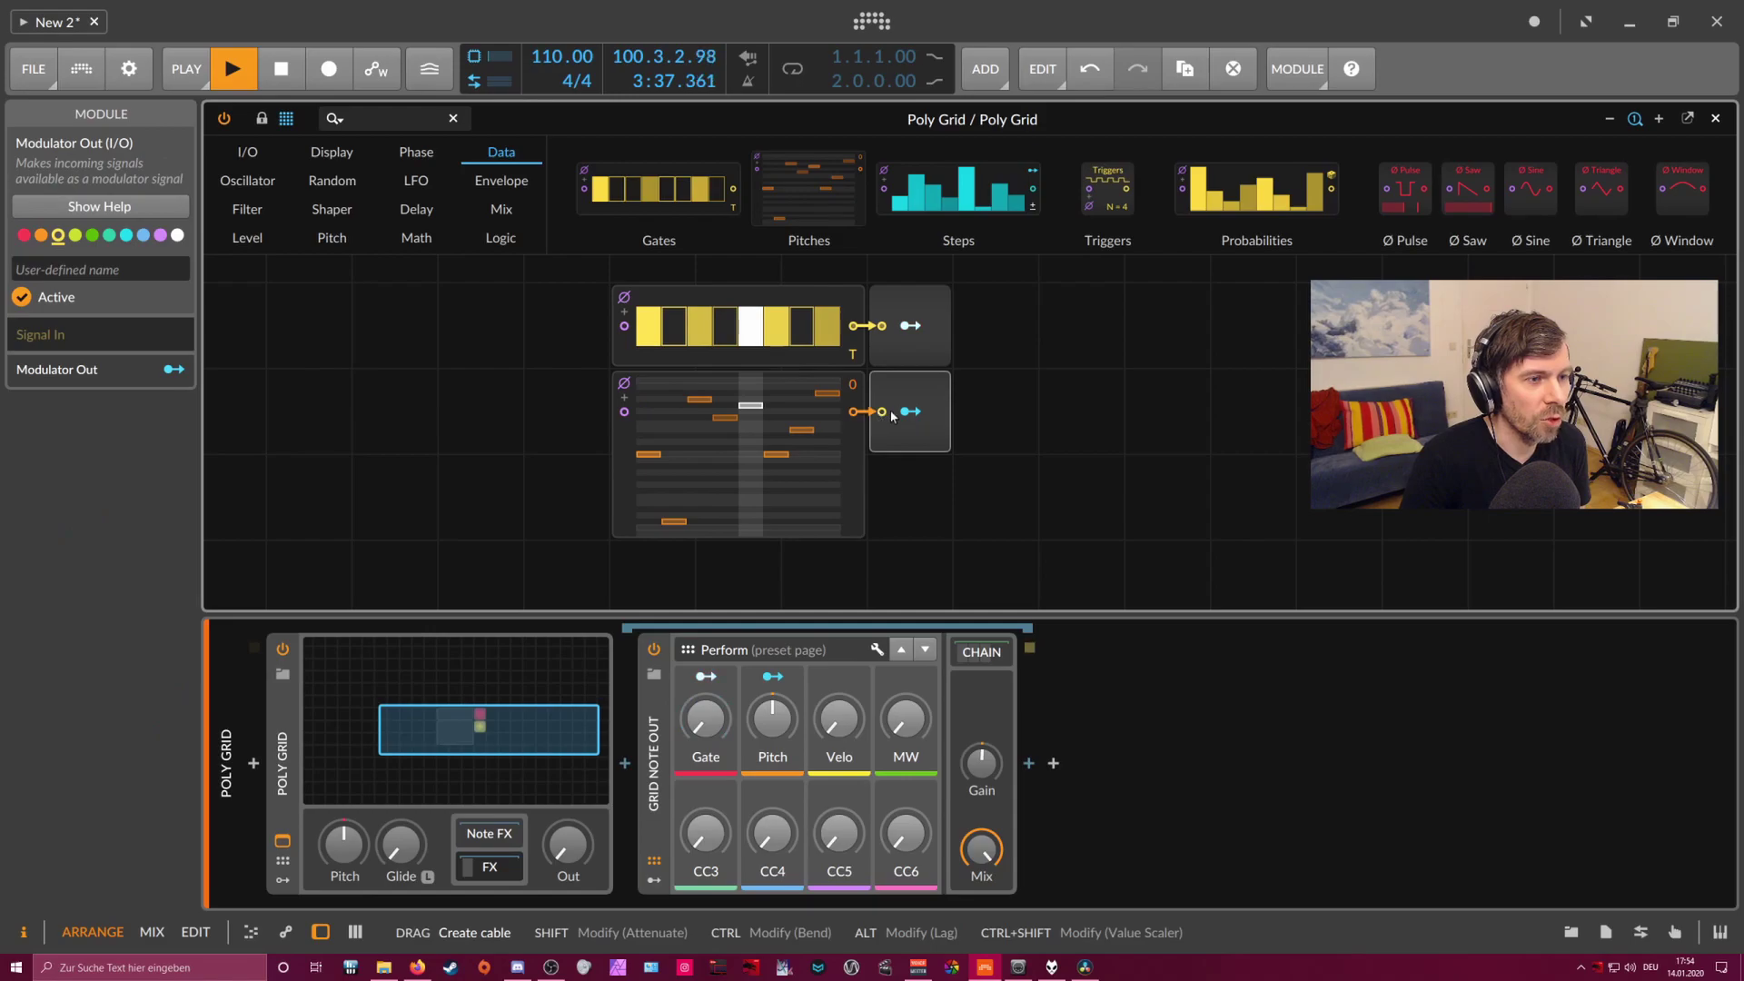
- Map the Pitches' Modulator Out to Grid Note Out's Pitch with an amount of 2.000 and close the patch
left_click(910, 412)
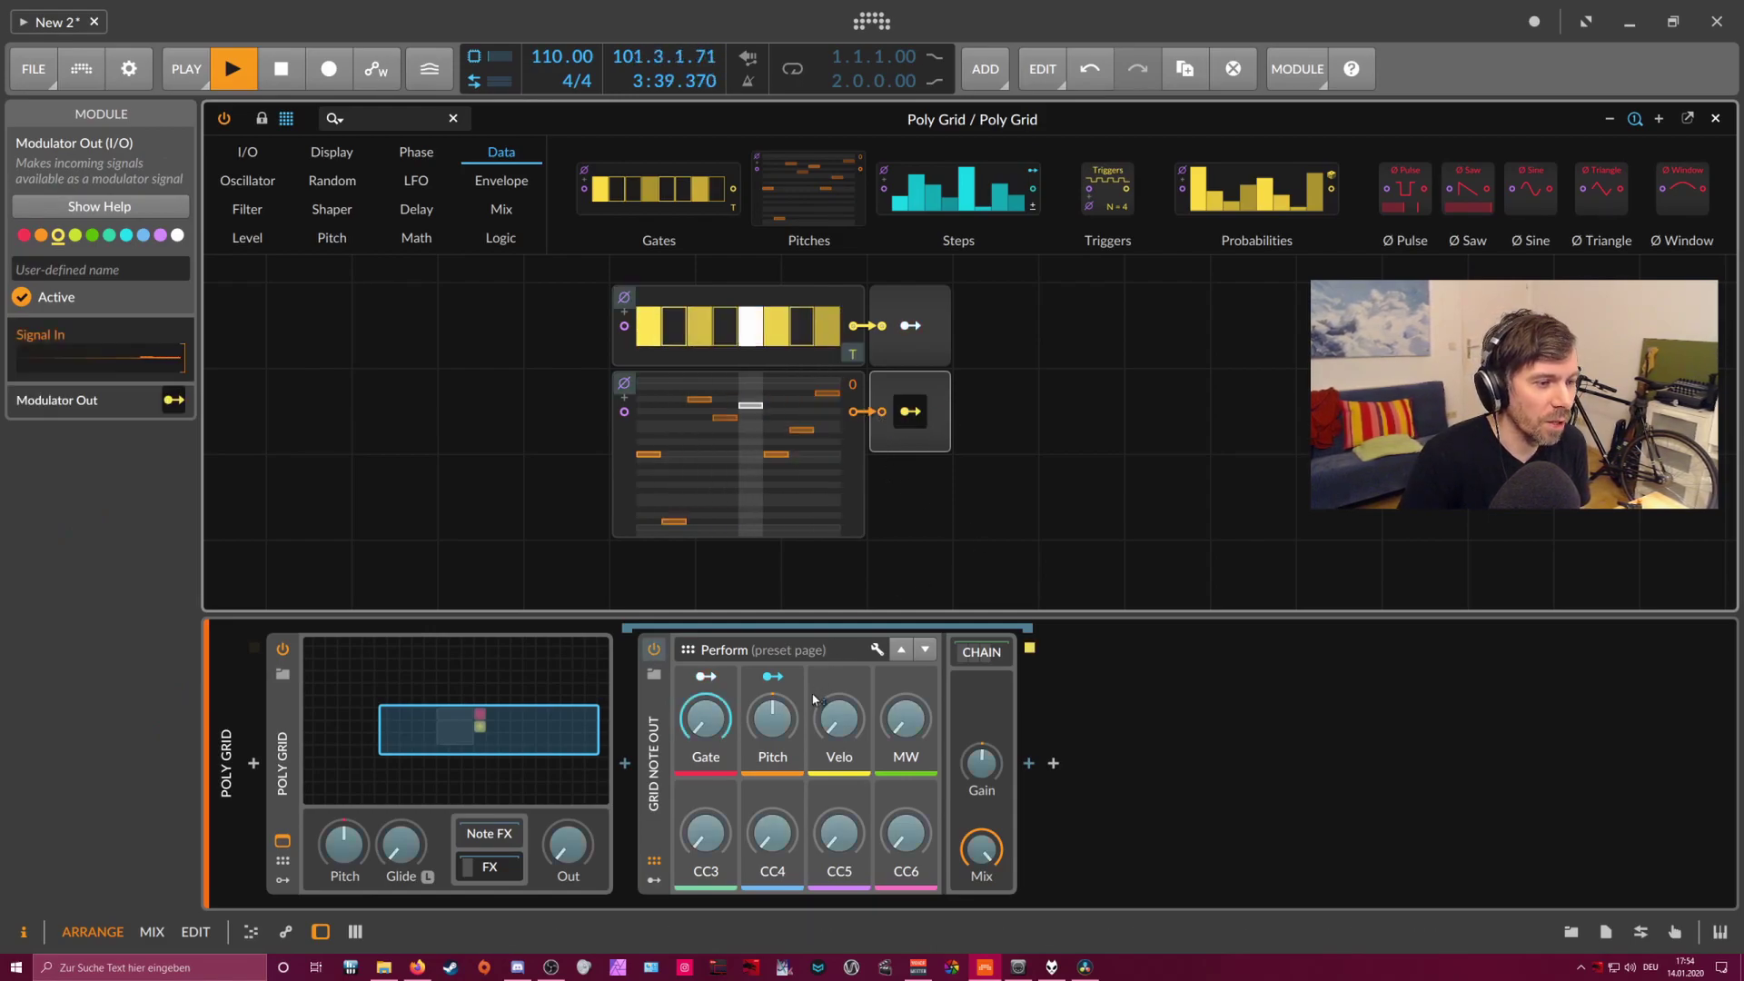
left_click_drag(773, 717, 802, 669)
left_click(963, 691)
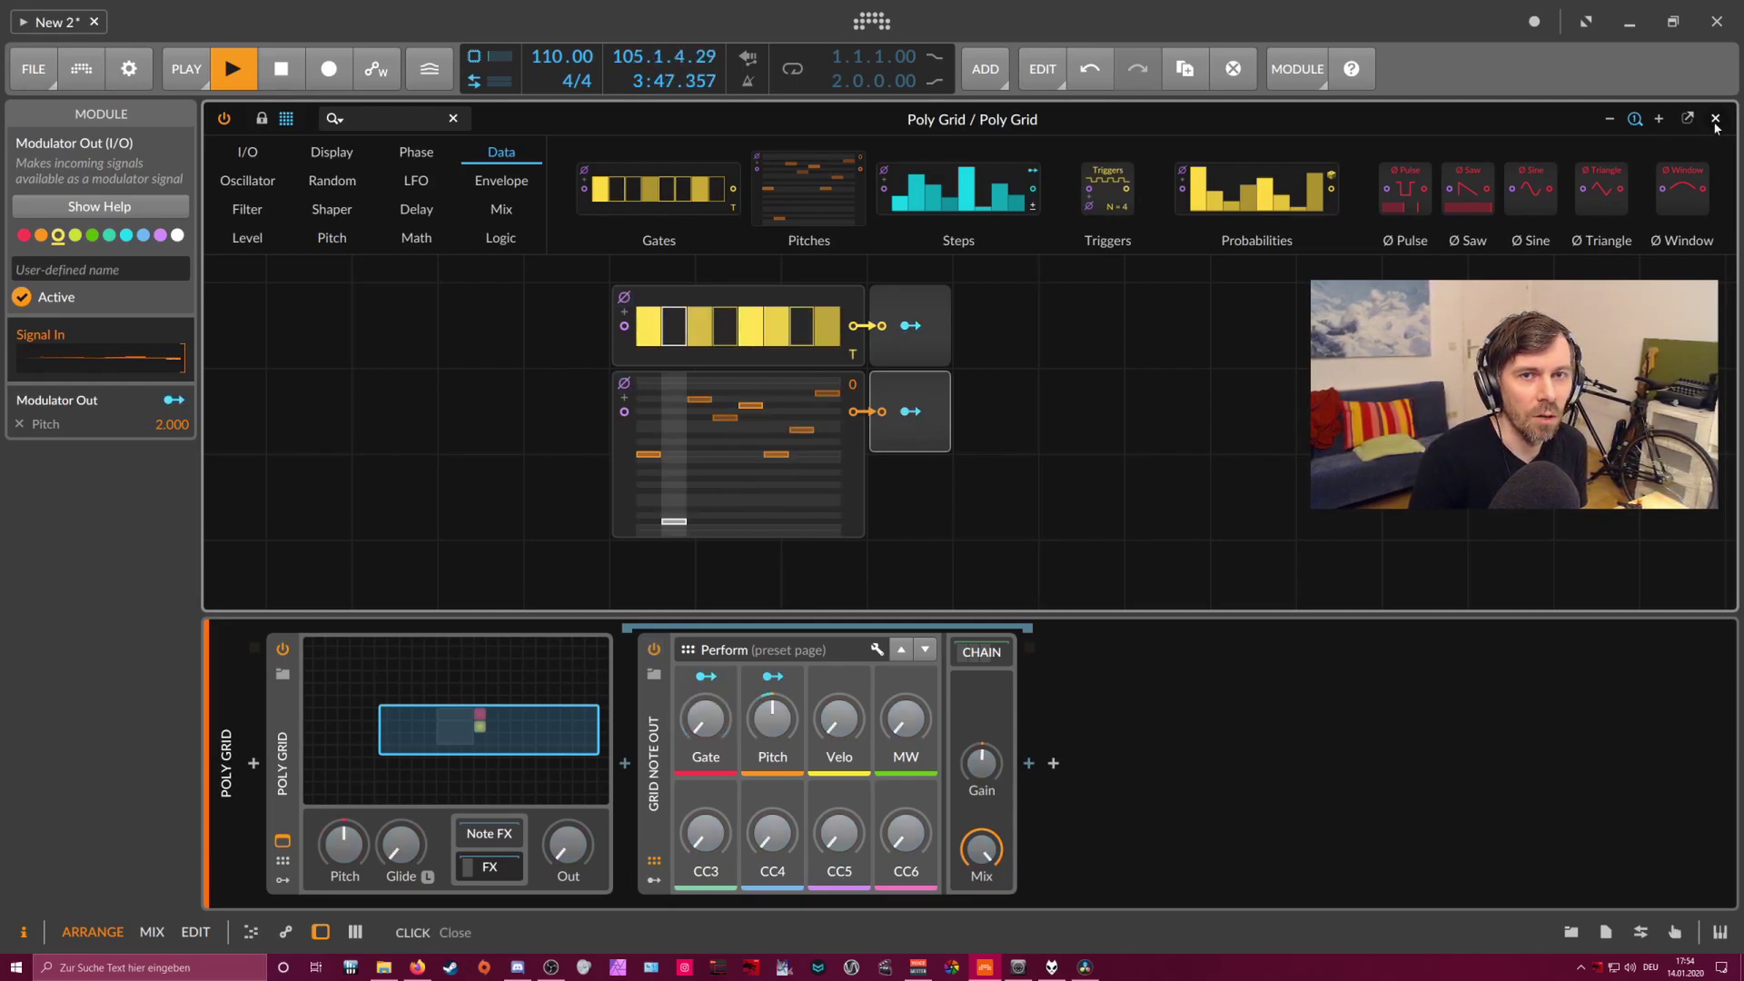
key("Escape")
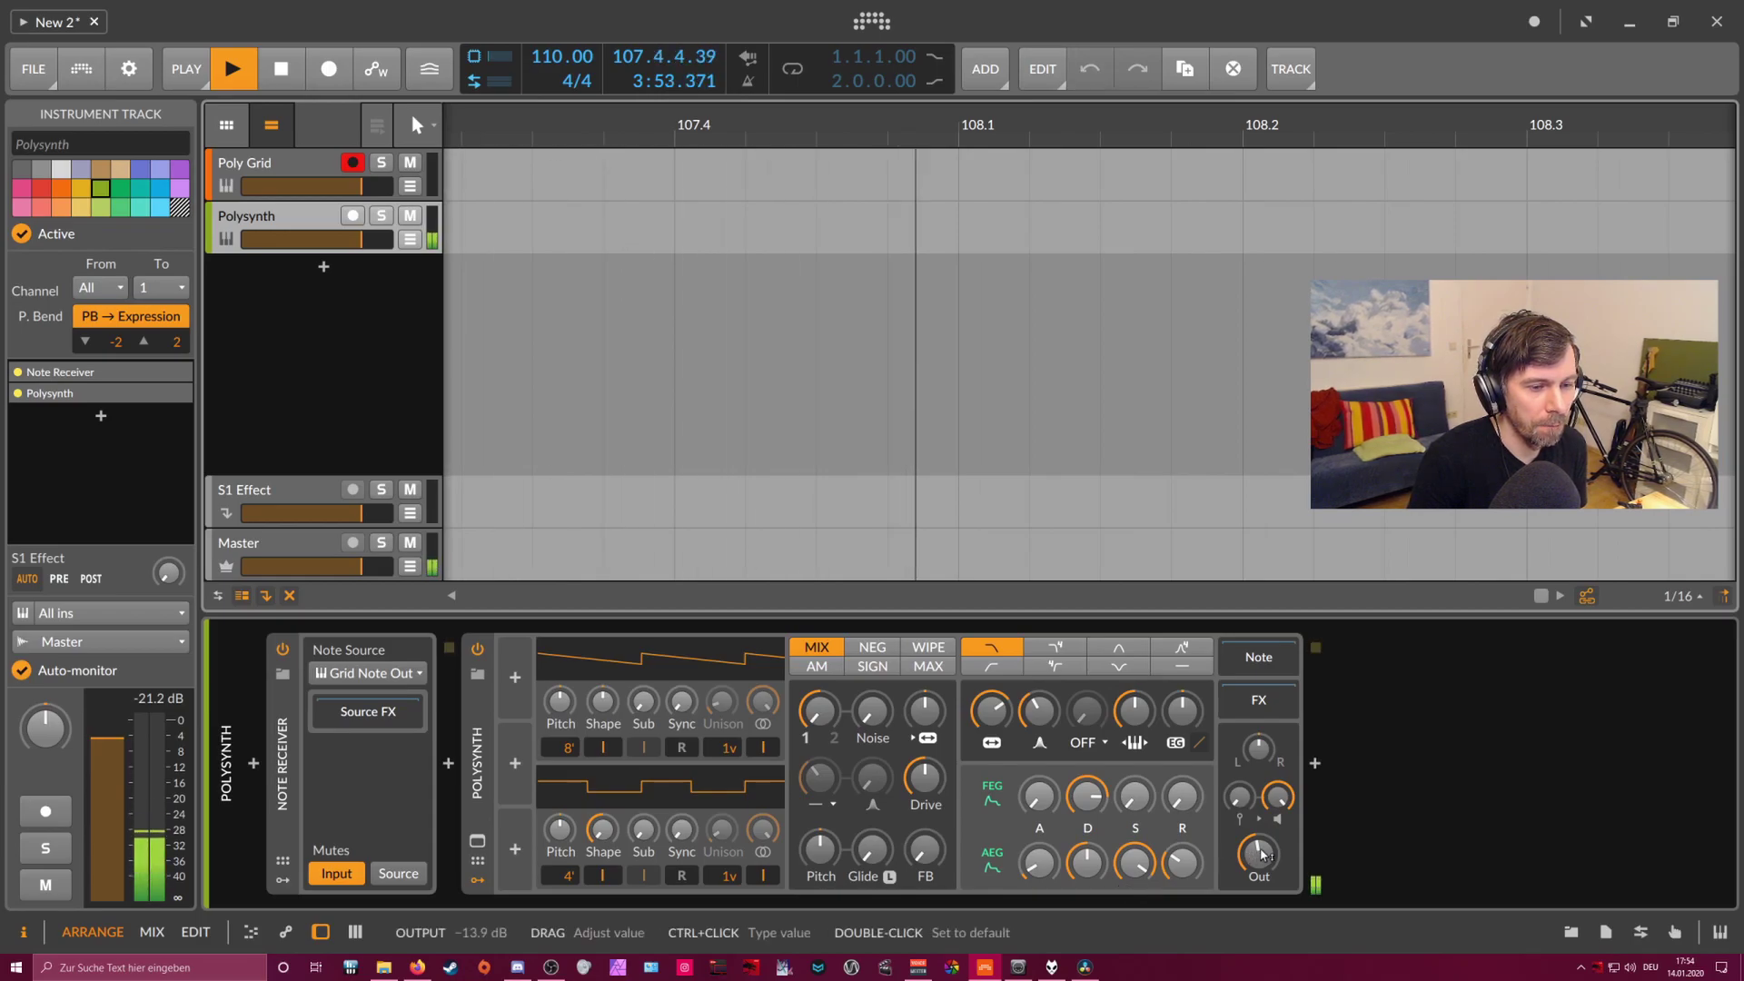
- Switch the Polysynth's filter to the second low-pass mode and add a Reverb to its FX chain
mouse_move(1276, 797)
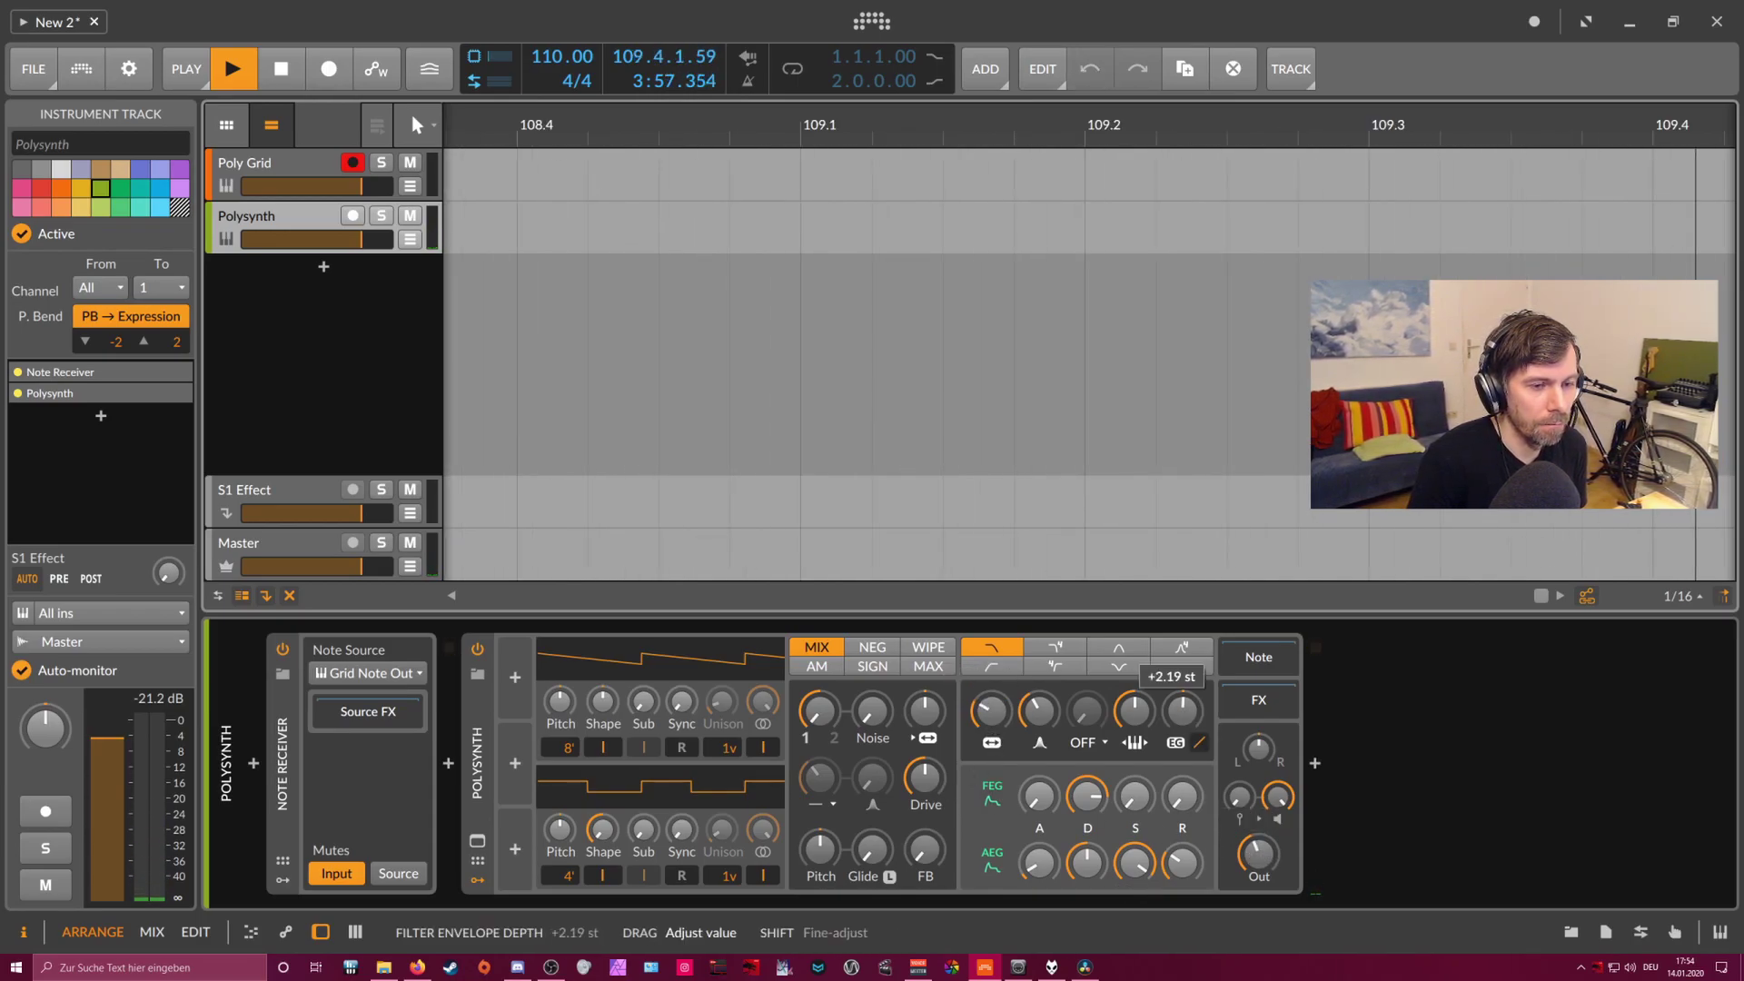
left_click(1055, 647)
left_click(1328, 758)
type("rever")
key("Return")
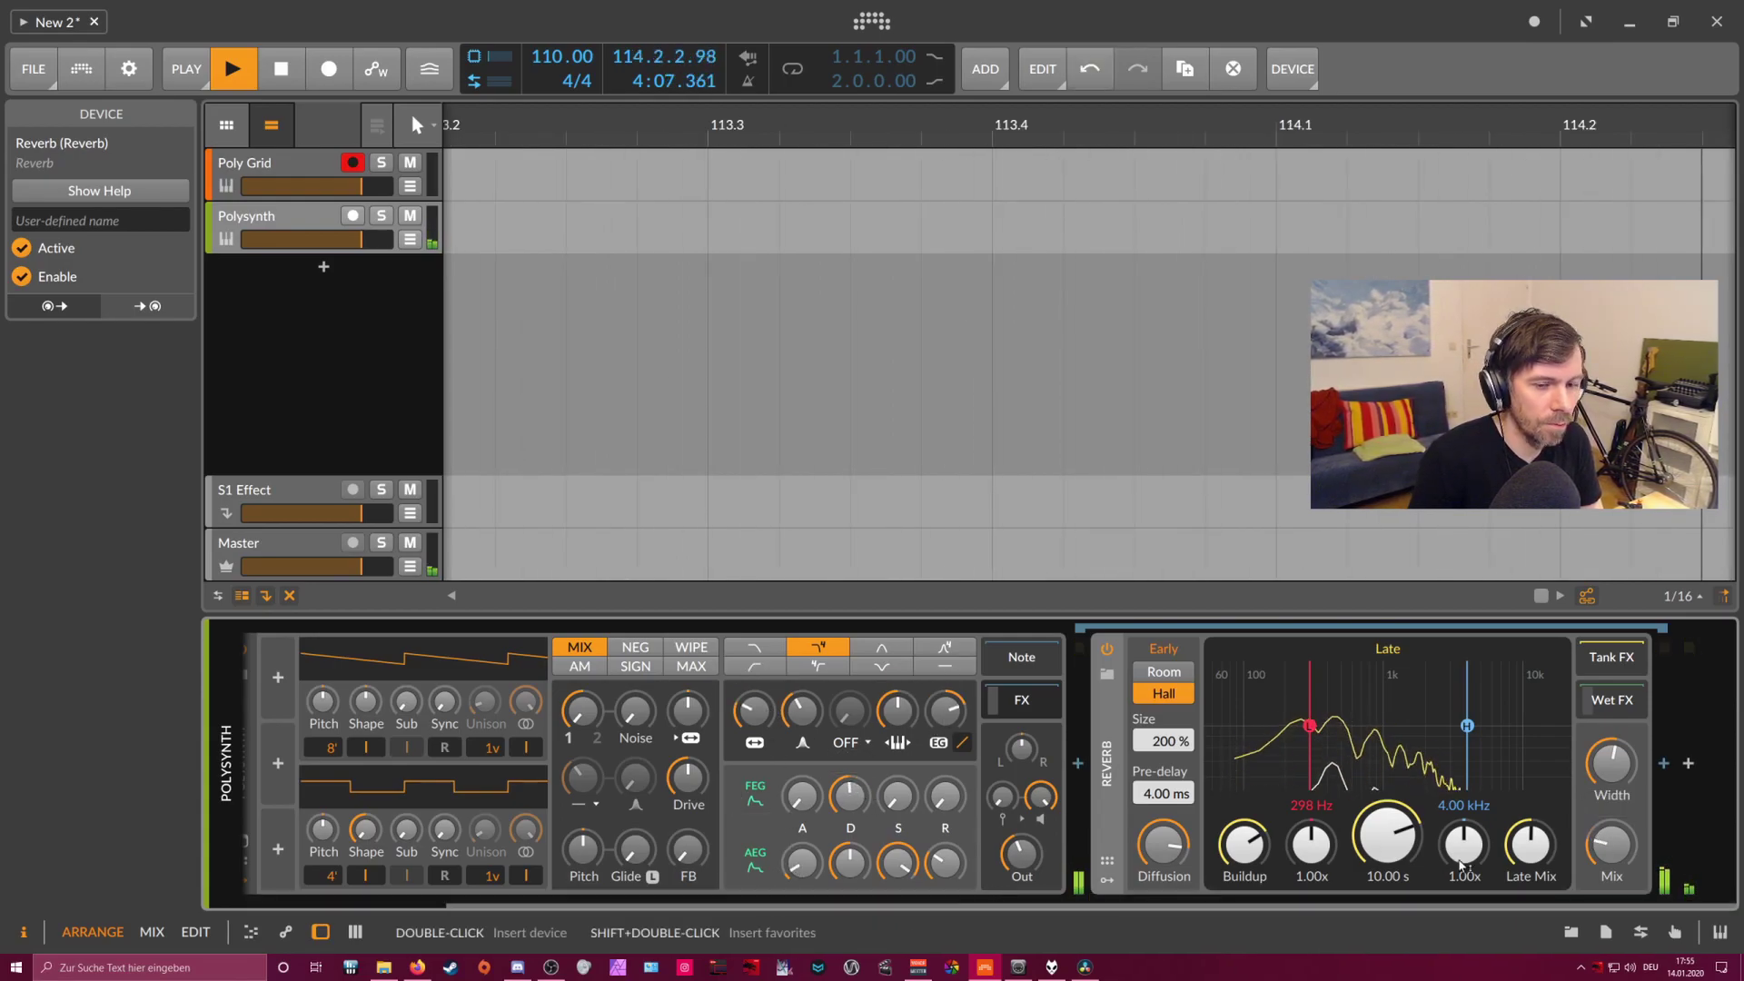
left_click(1022, 700)
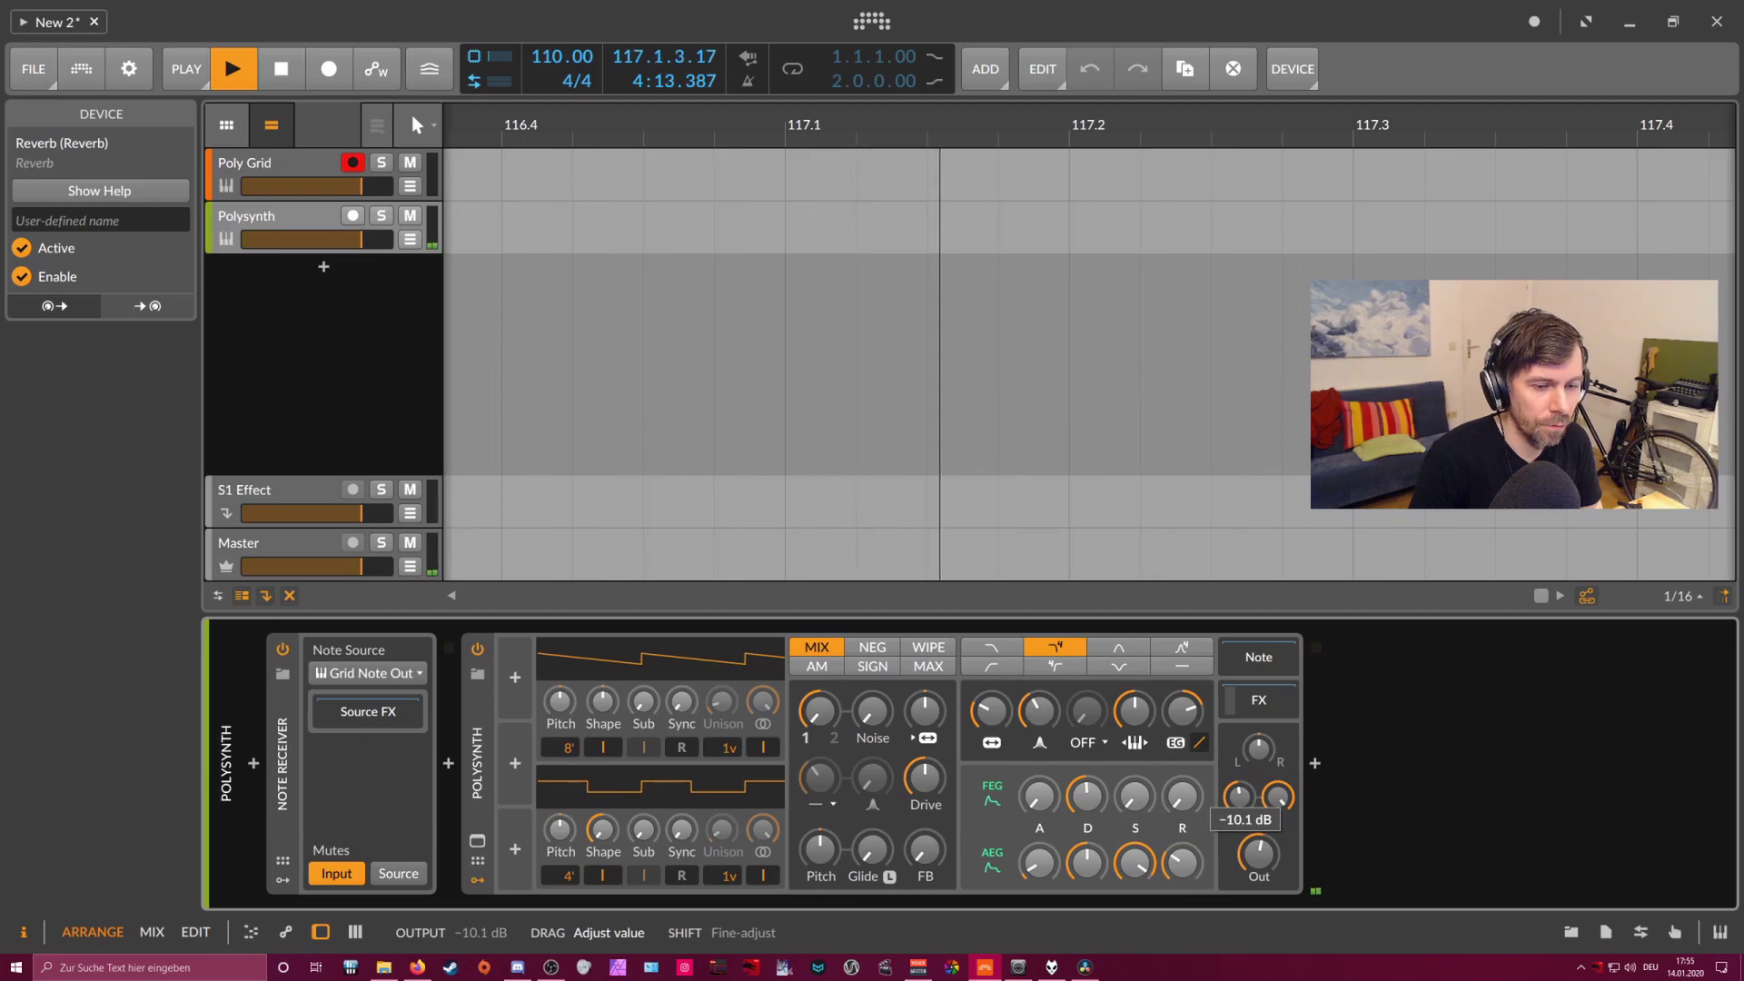
- Reopen the Poly Grid patch and add an S/H LFO module next to the sequencer modules
key("Up")
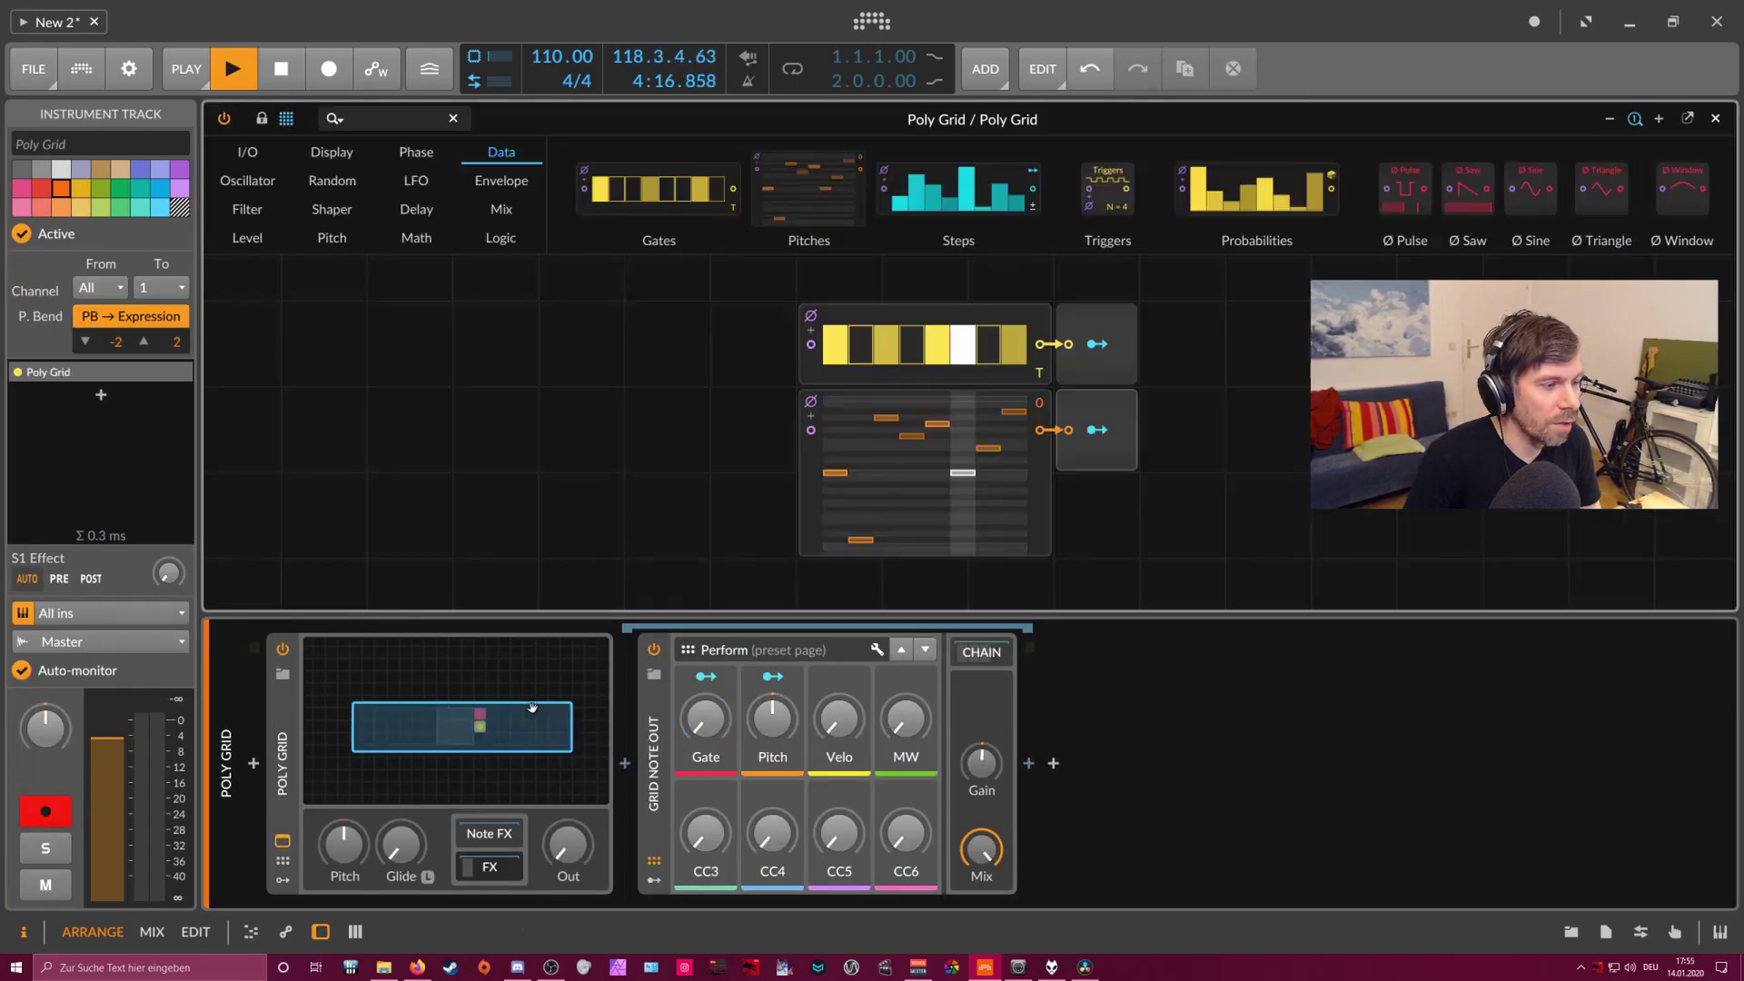
left_click(454, 727)
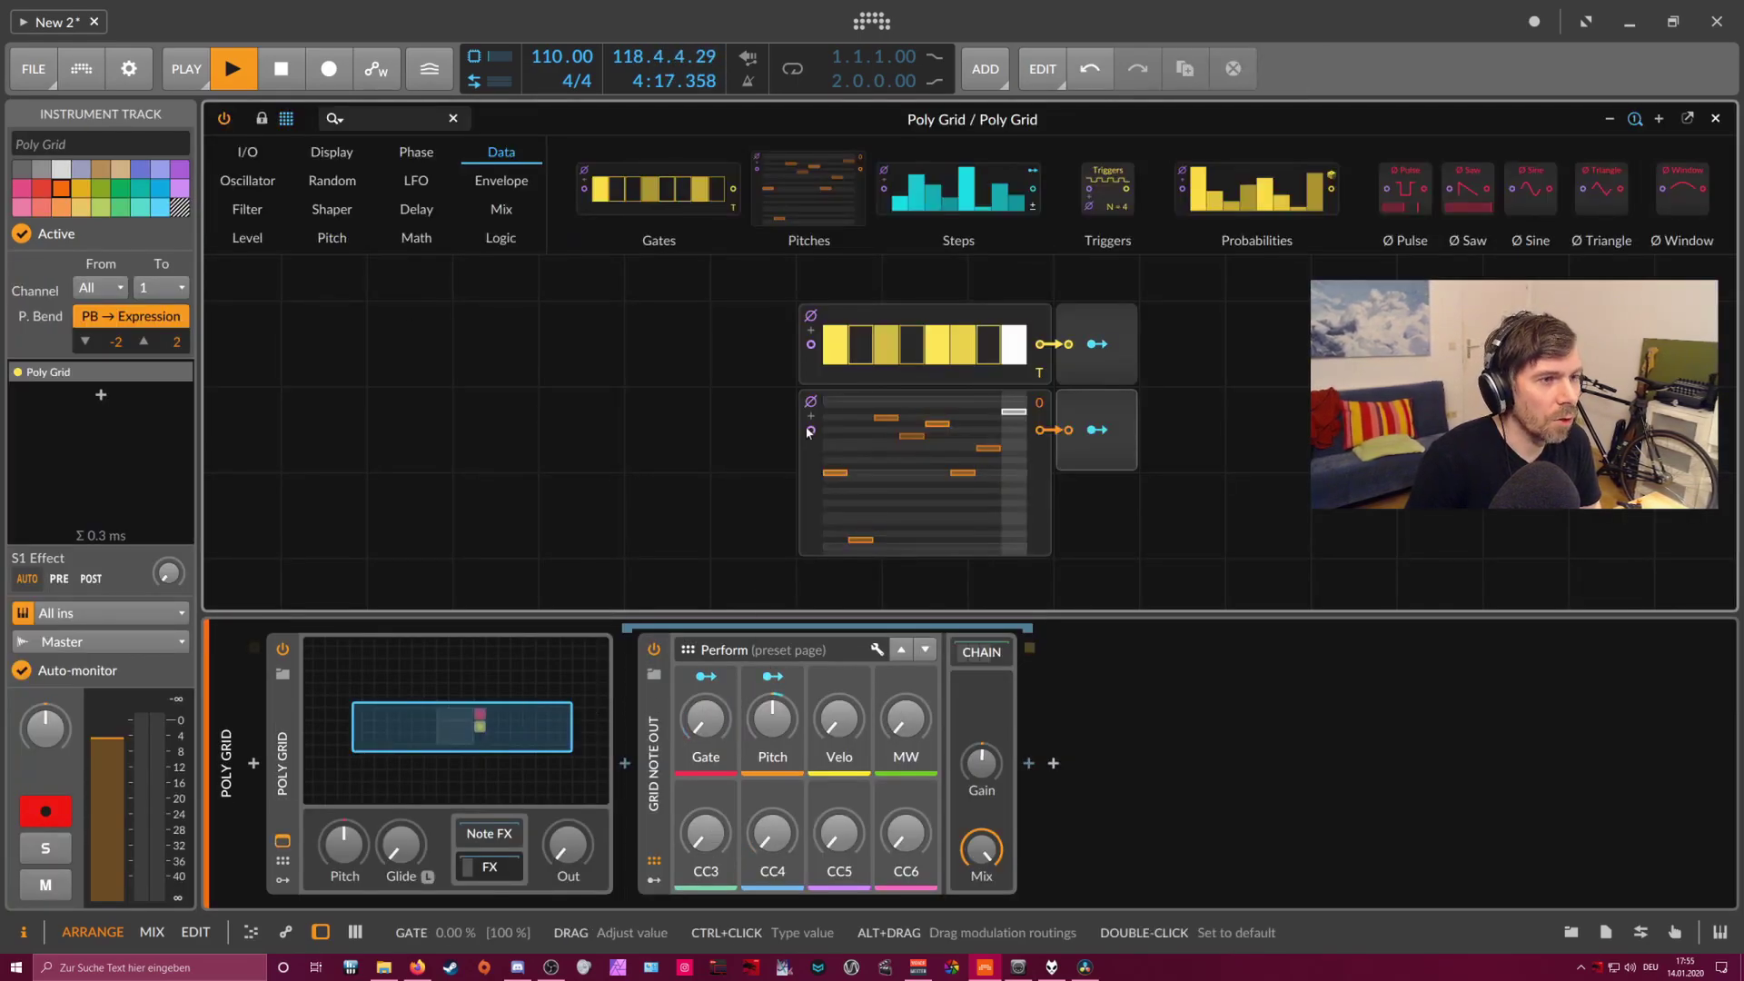
left_click_drag(545, 388, 355, 365)
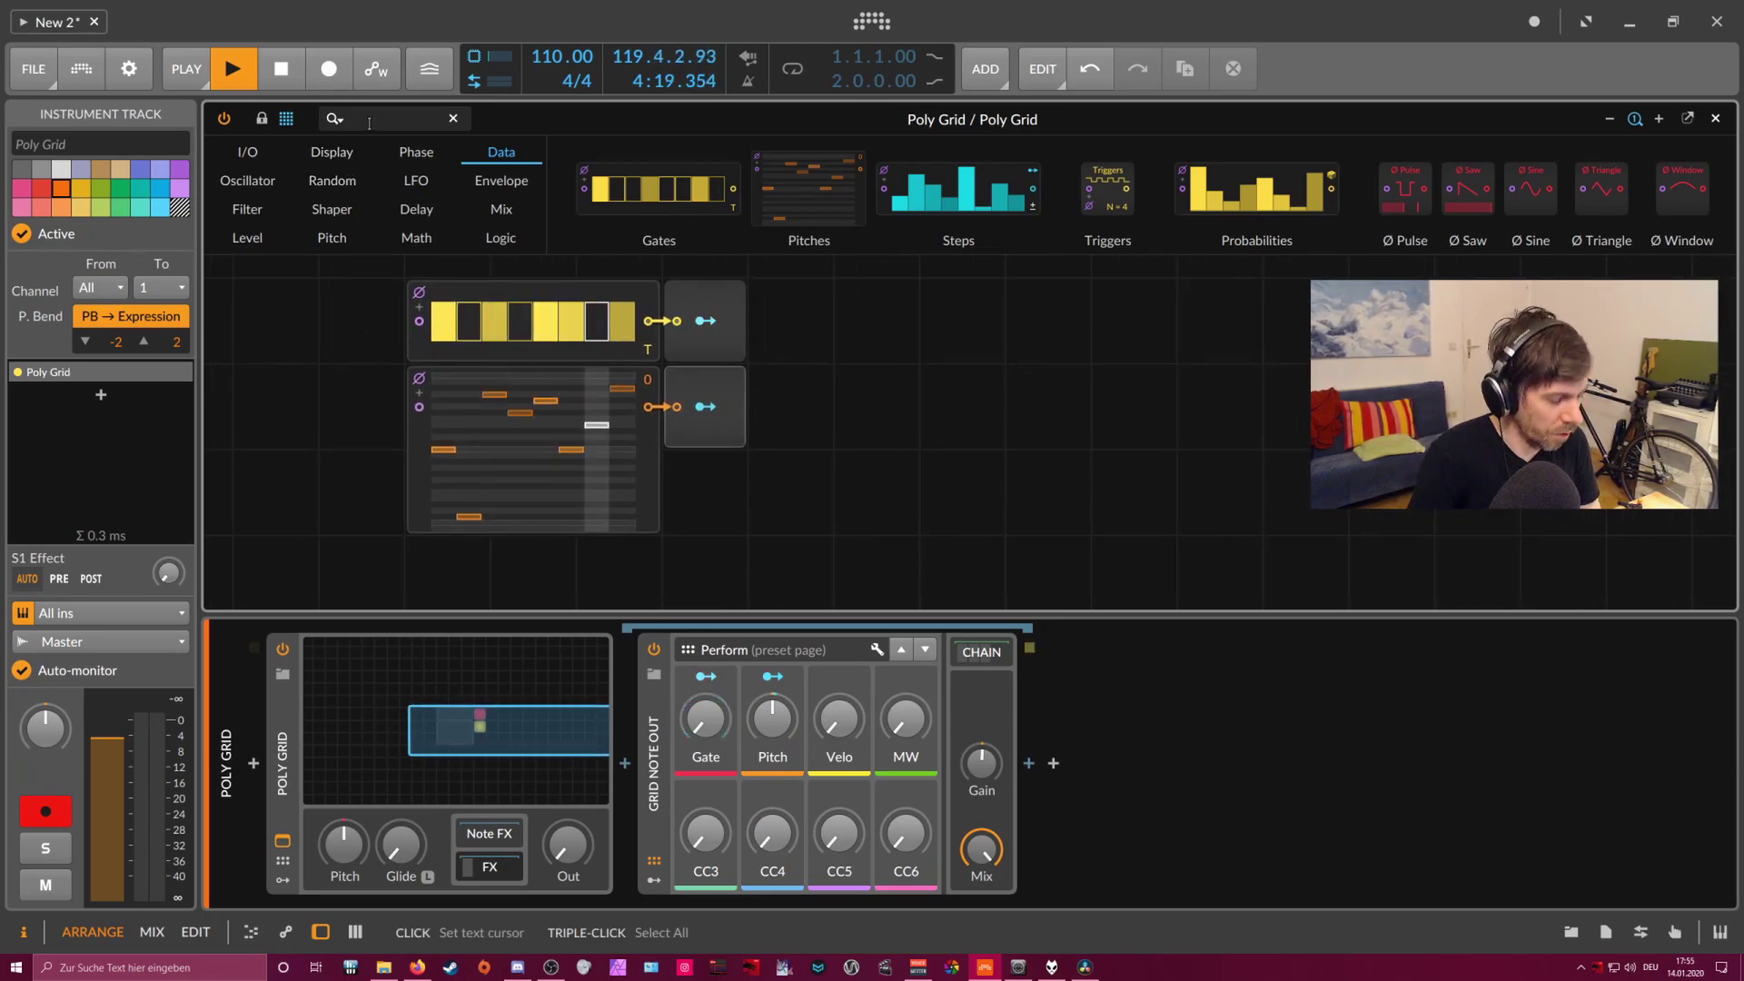
left_click(369, 121)
type("rand")
left_click_drag(516, 186, 930, 371)
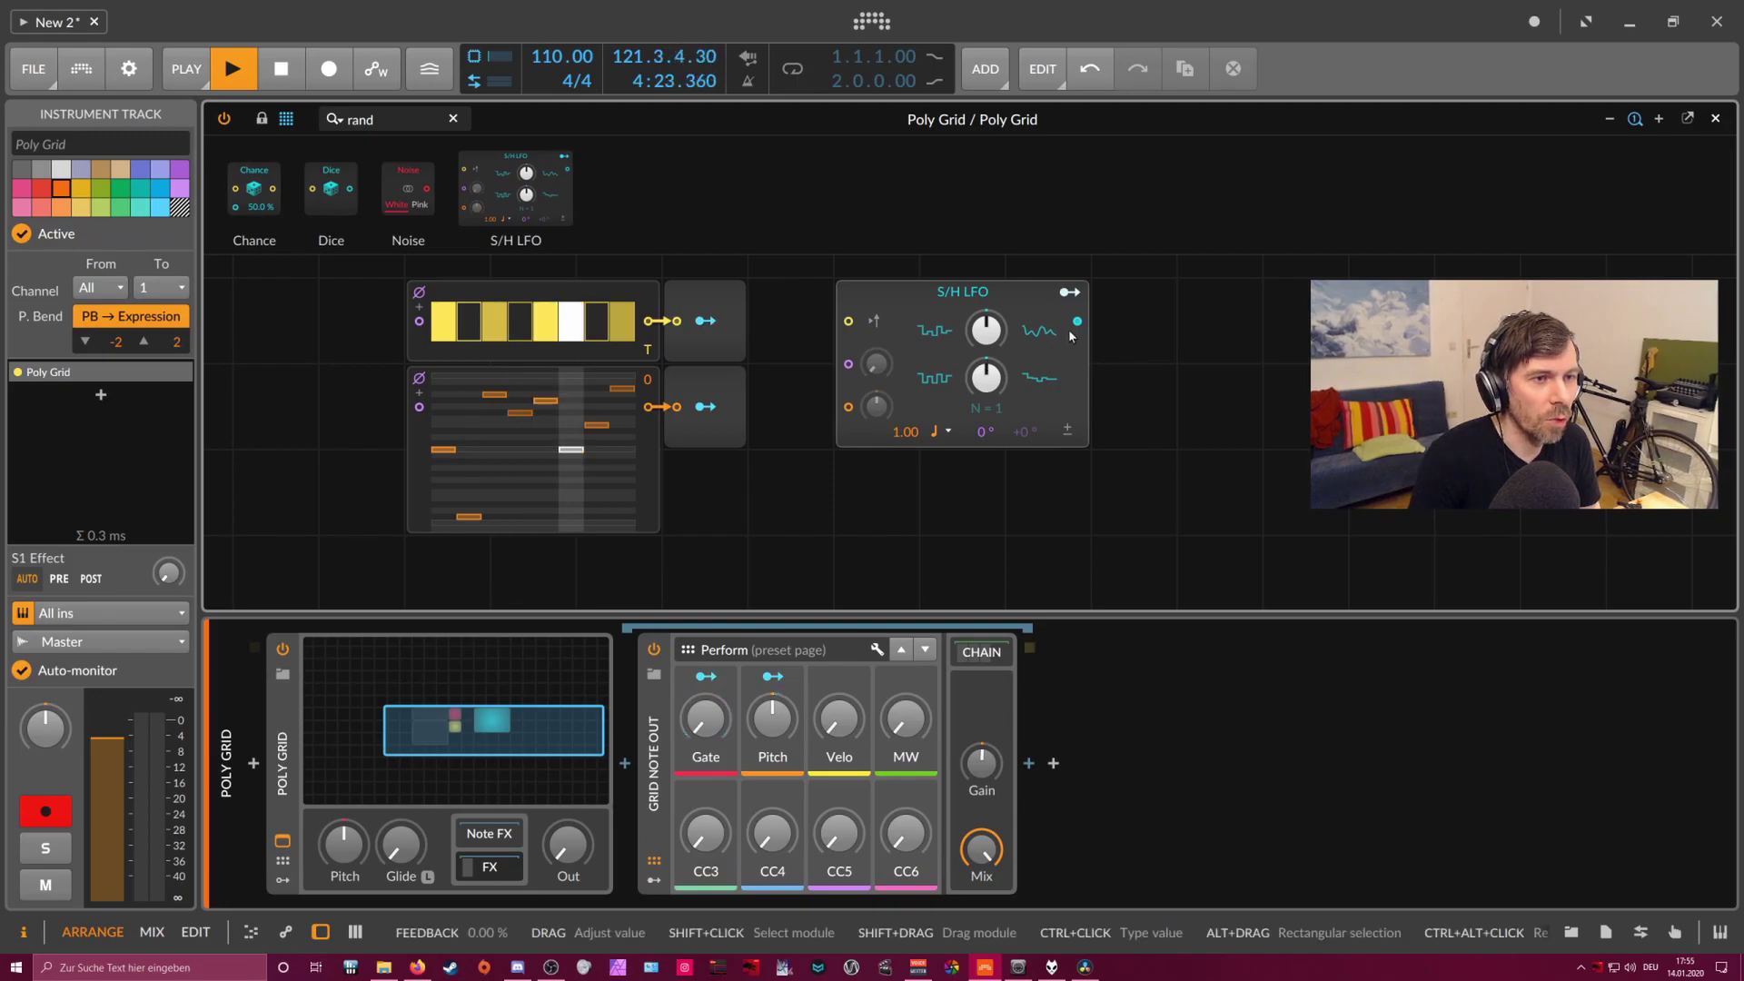
- Map the S/H LFO to Grid Note Out's Velo with a modulation amount of 0.894
left_click(1075, 293)
left_click_drag(839, 718, 840, 672)
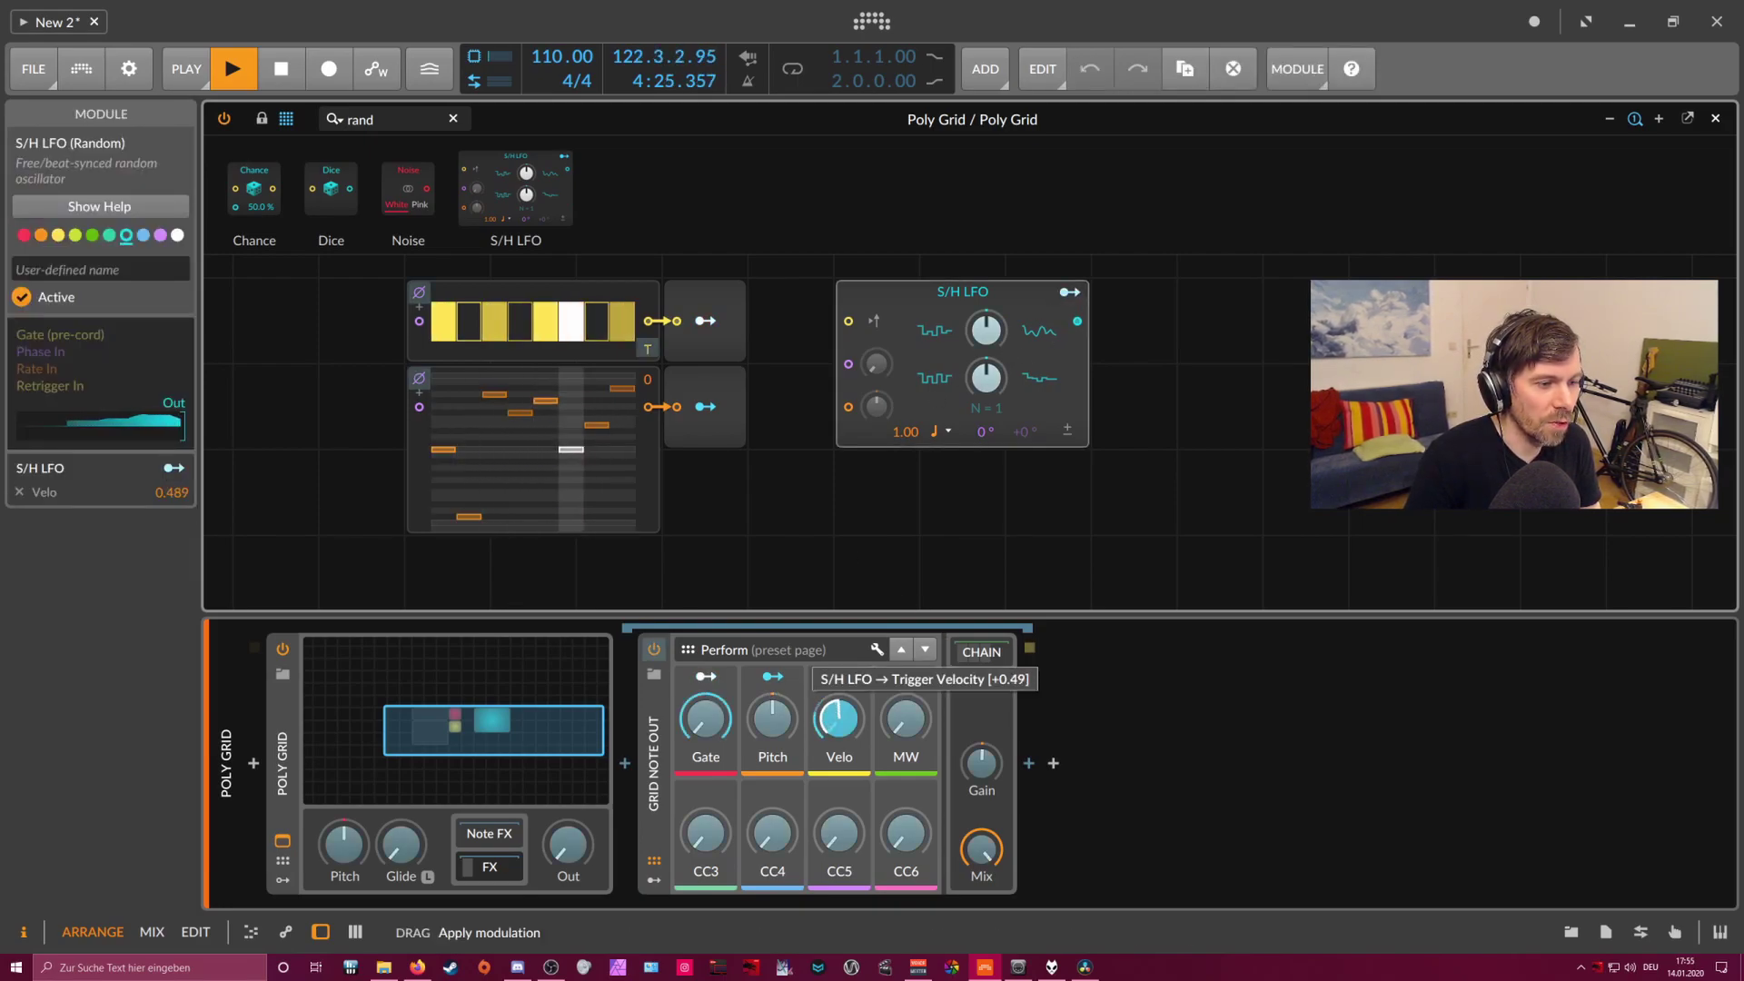
key("Escape")
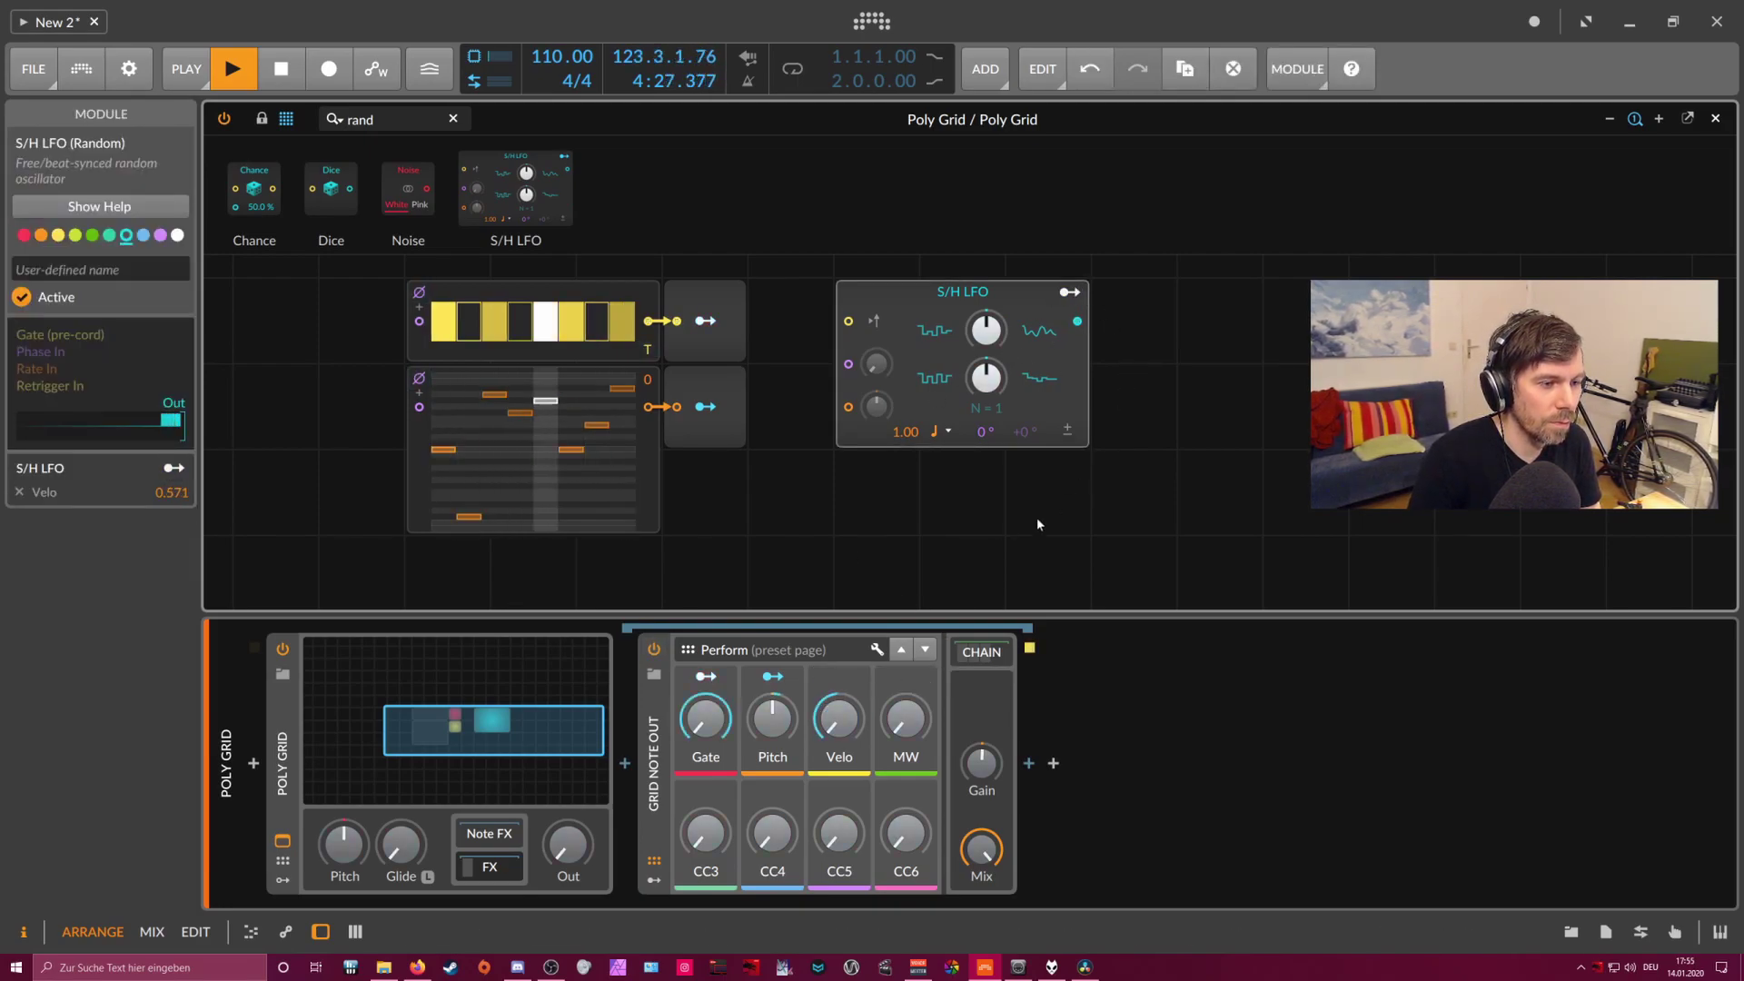
left_click_drag(840, 718, 840, 693)
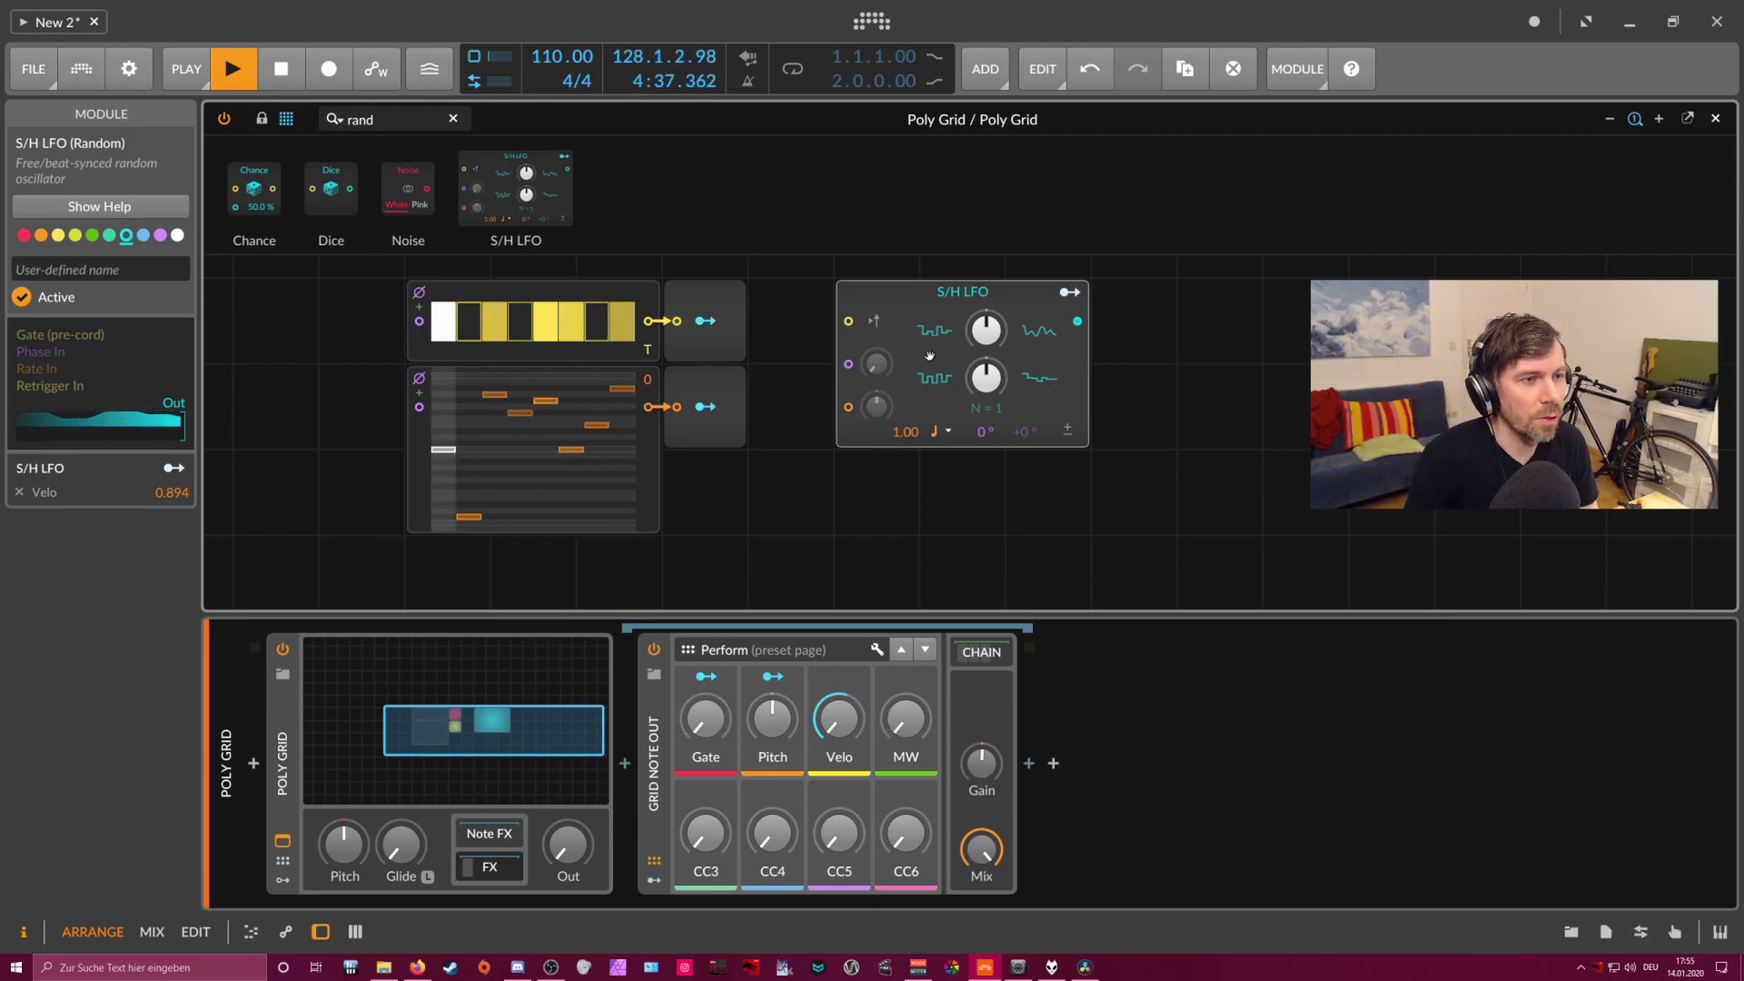
- Duplicate the S/H LFO beside the original and map the copy to Grid Note Out's MW with an amount of 76.56
left_click_drag(910, 300, 1167, 300)
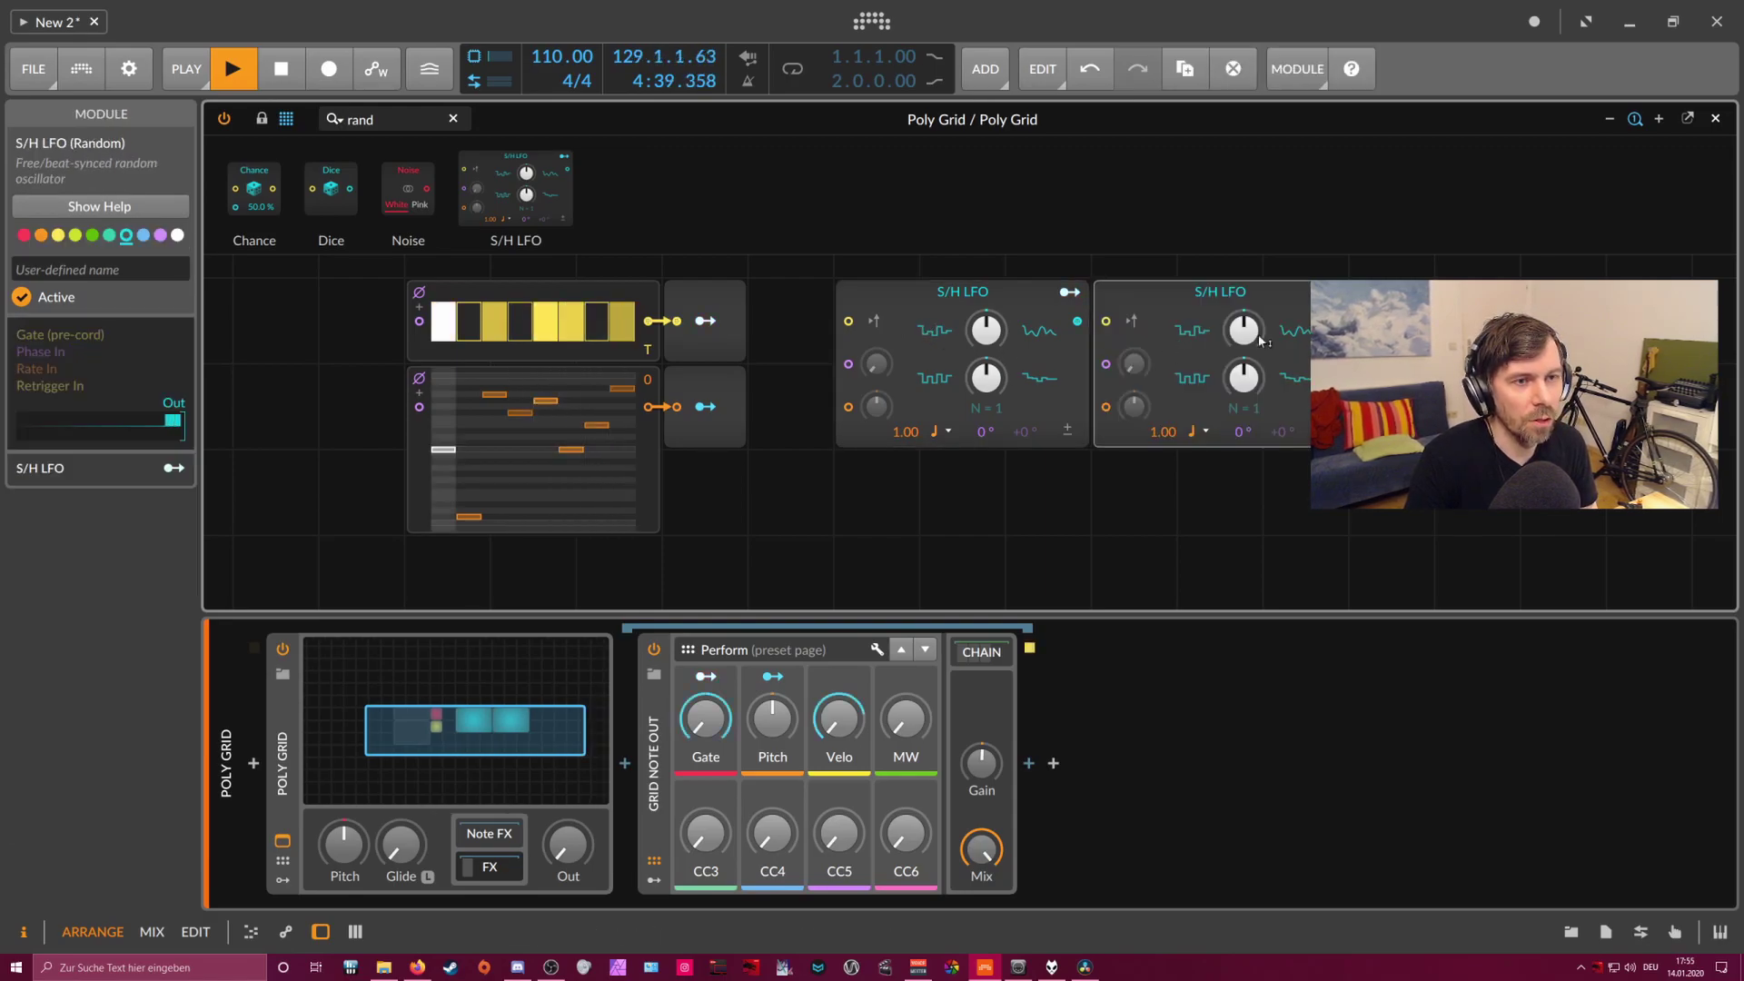
left_click(1328, 292)
left_click_drag(905, 718, 906, 674)
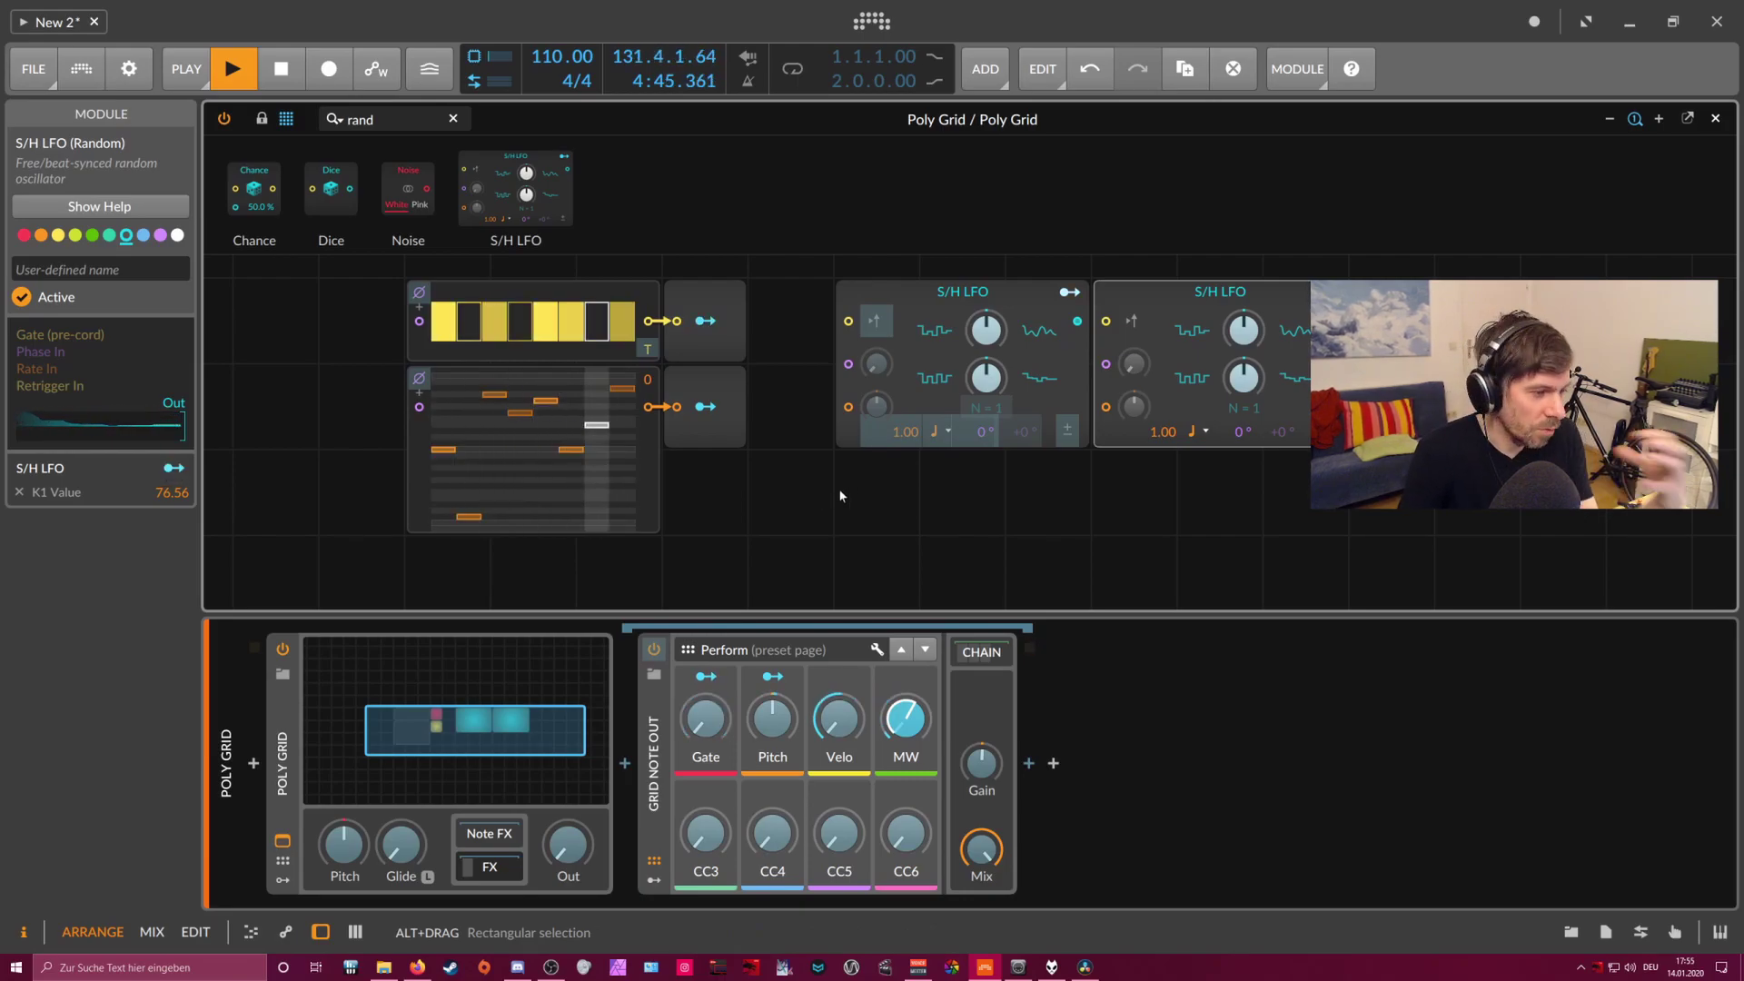
key("Escape")
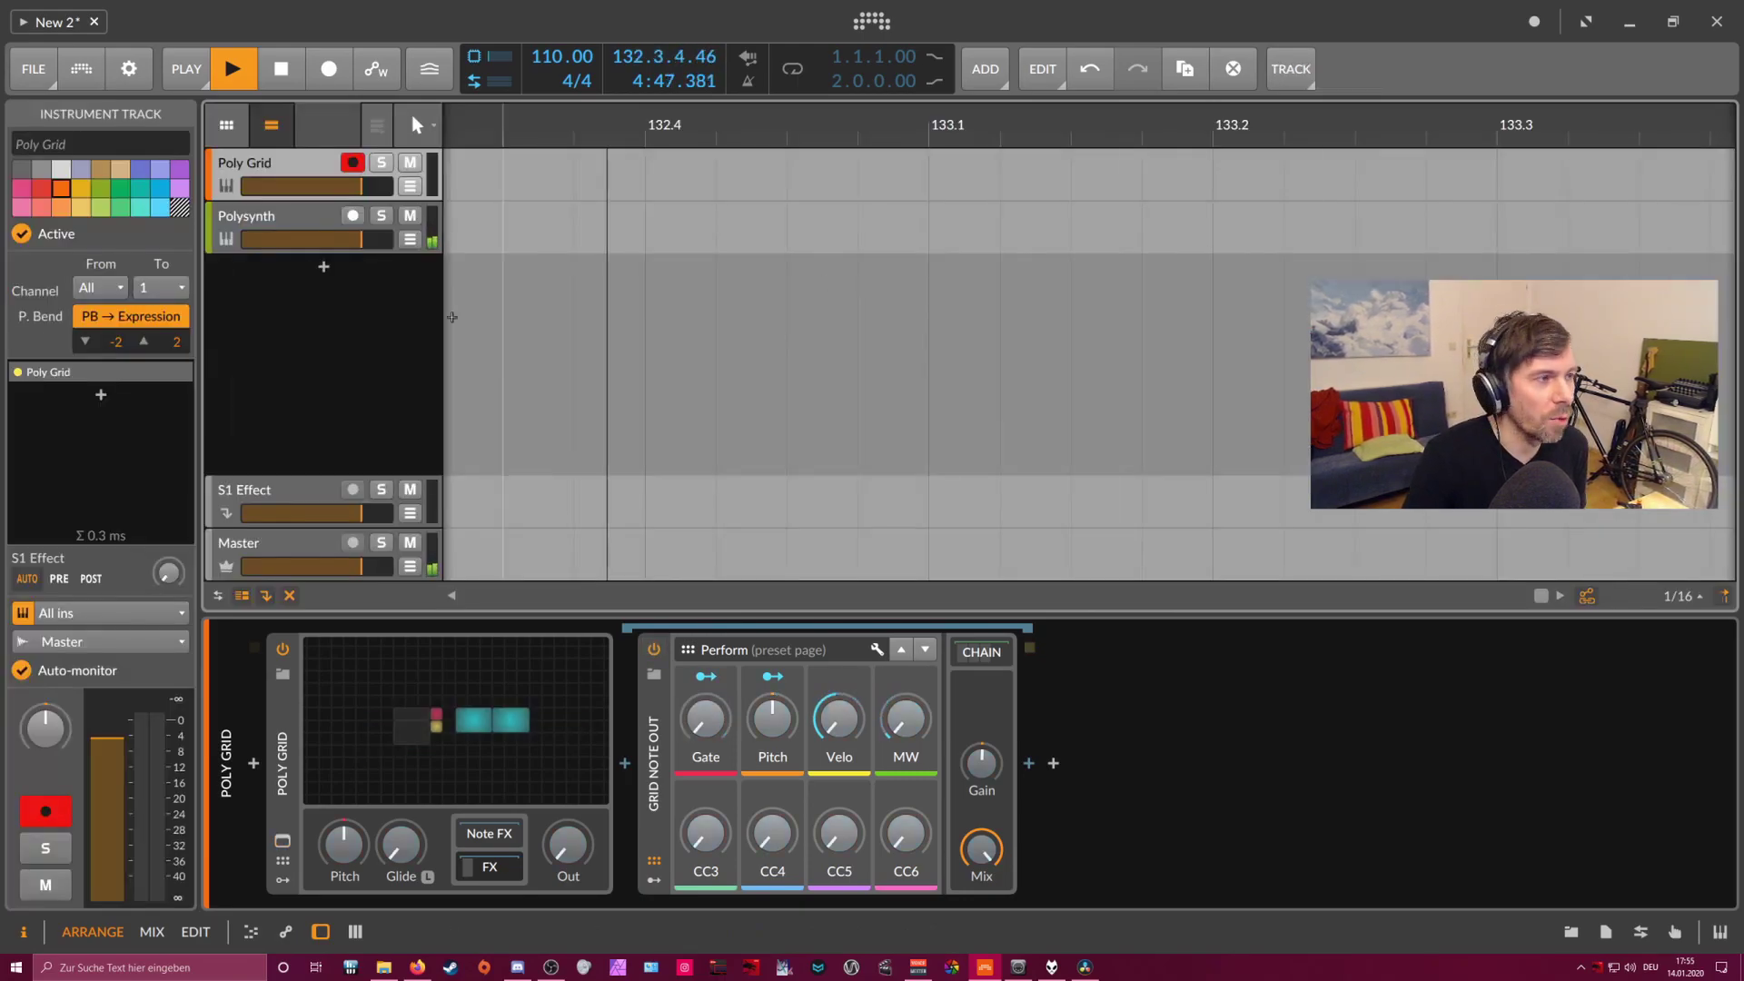
- Check the Polysynth track's devices and reopen the patch of the Poly Grid track
left_click(309, 233)
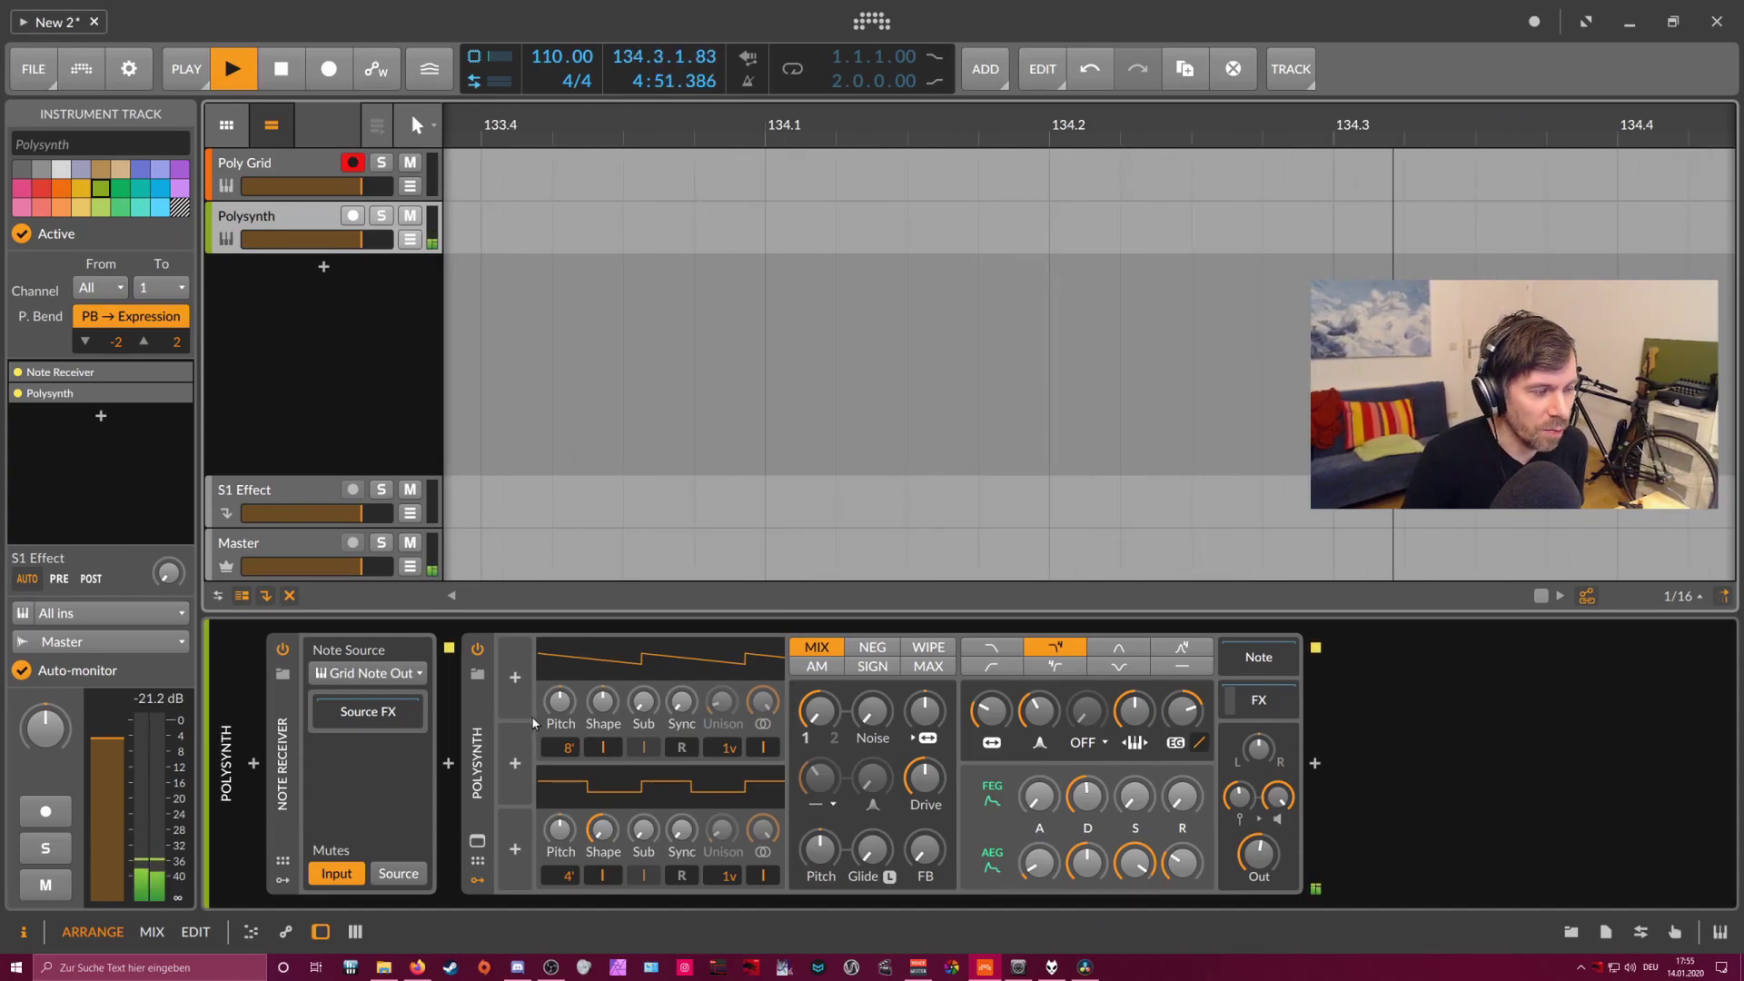
key("Up")
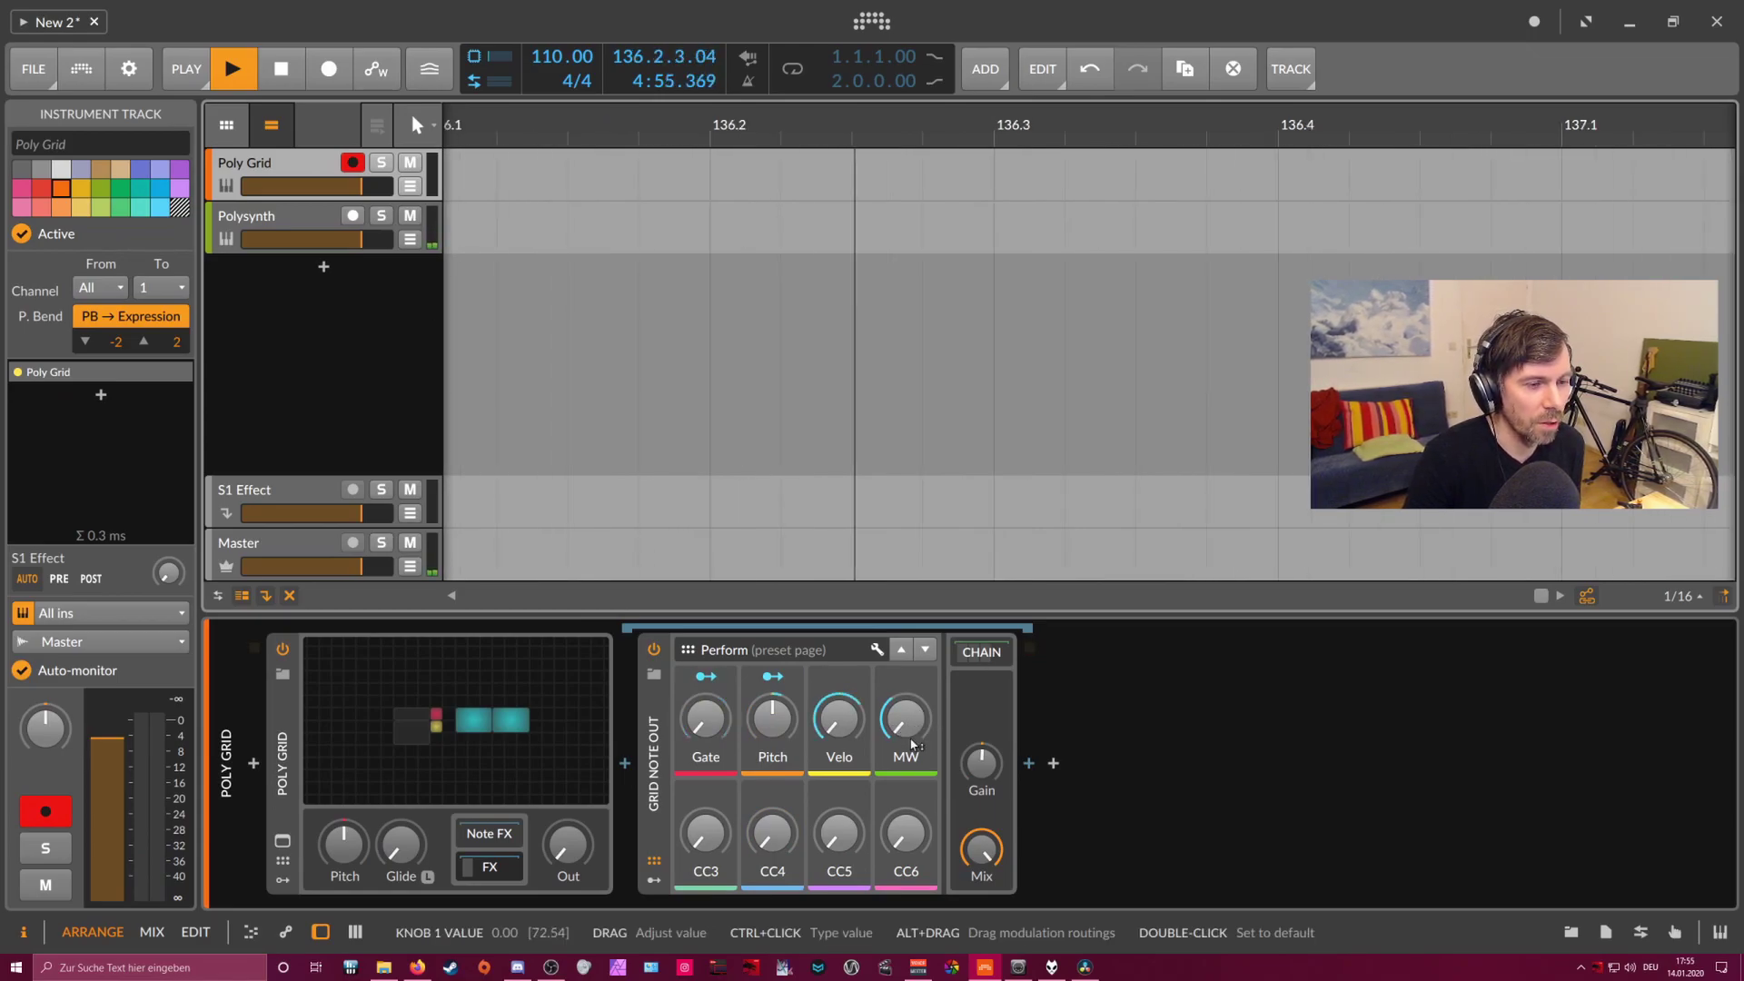
left_click(602, 692)
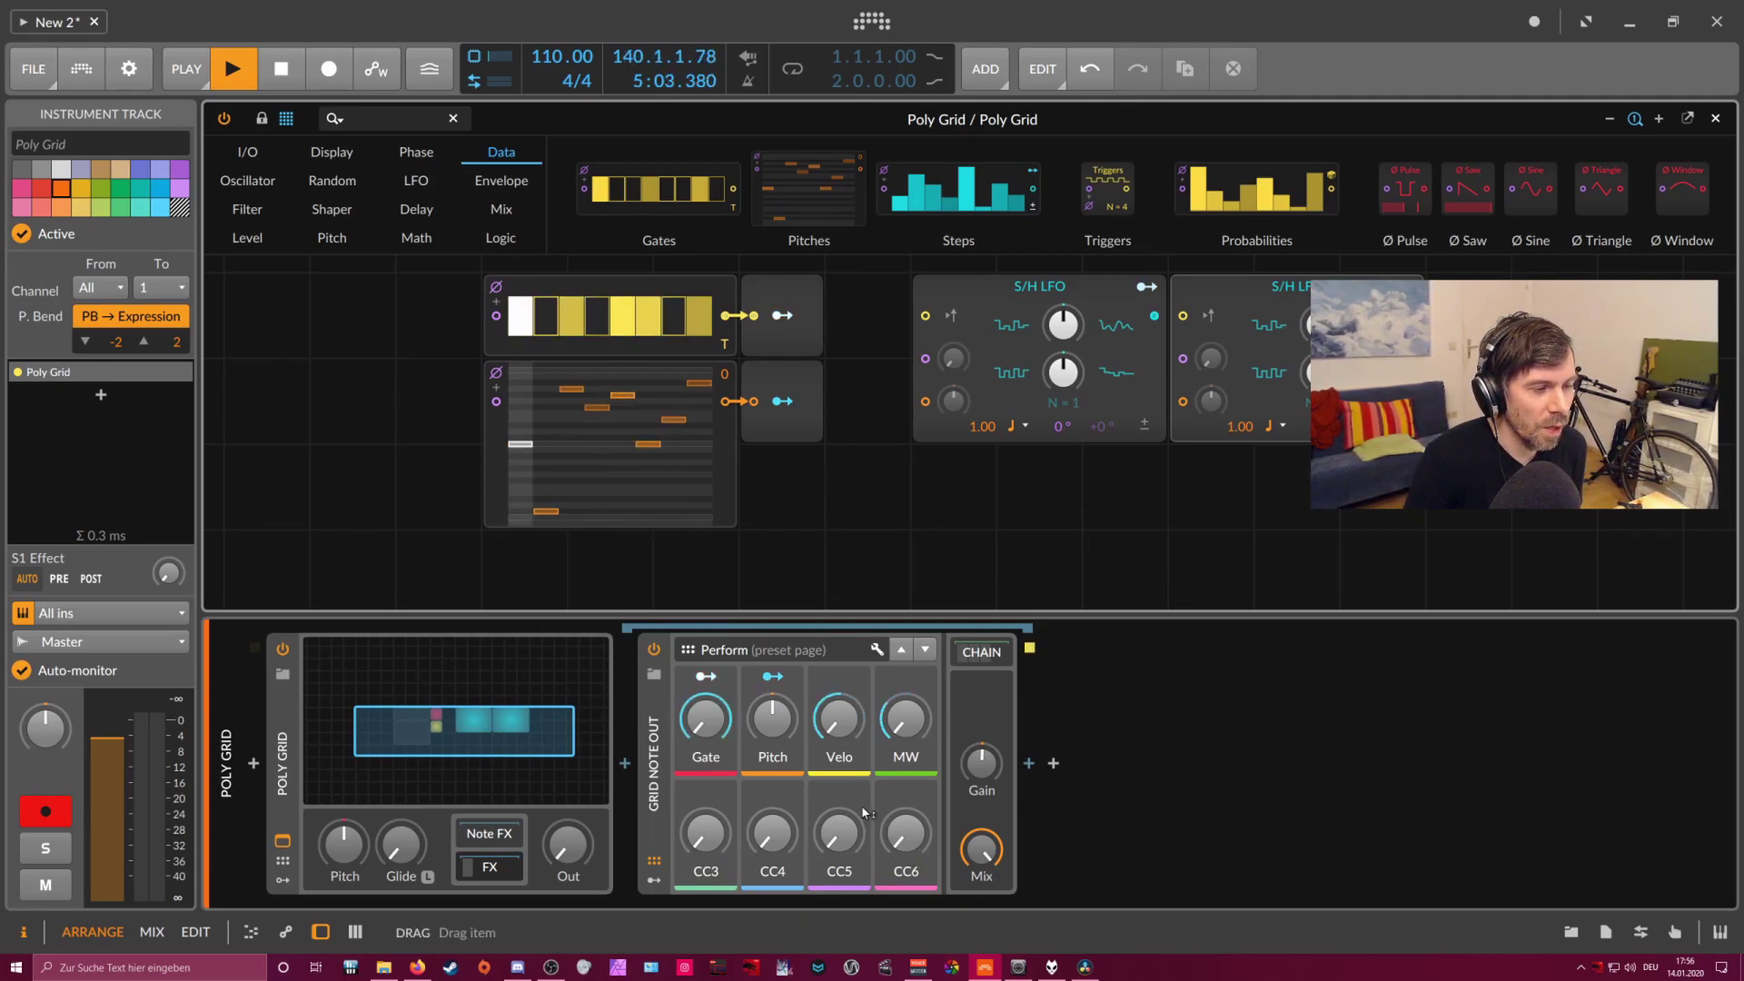
- Close the grid patch and add a MIDI modulator to the Polysynth on the Polysynth track
left_click(1715, 119)
left_click(272, 218)
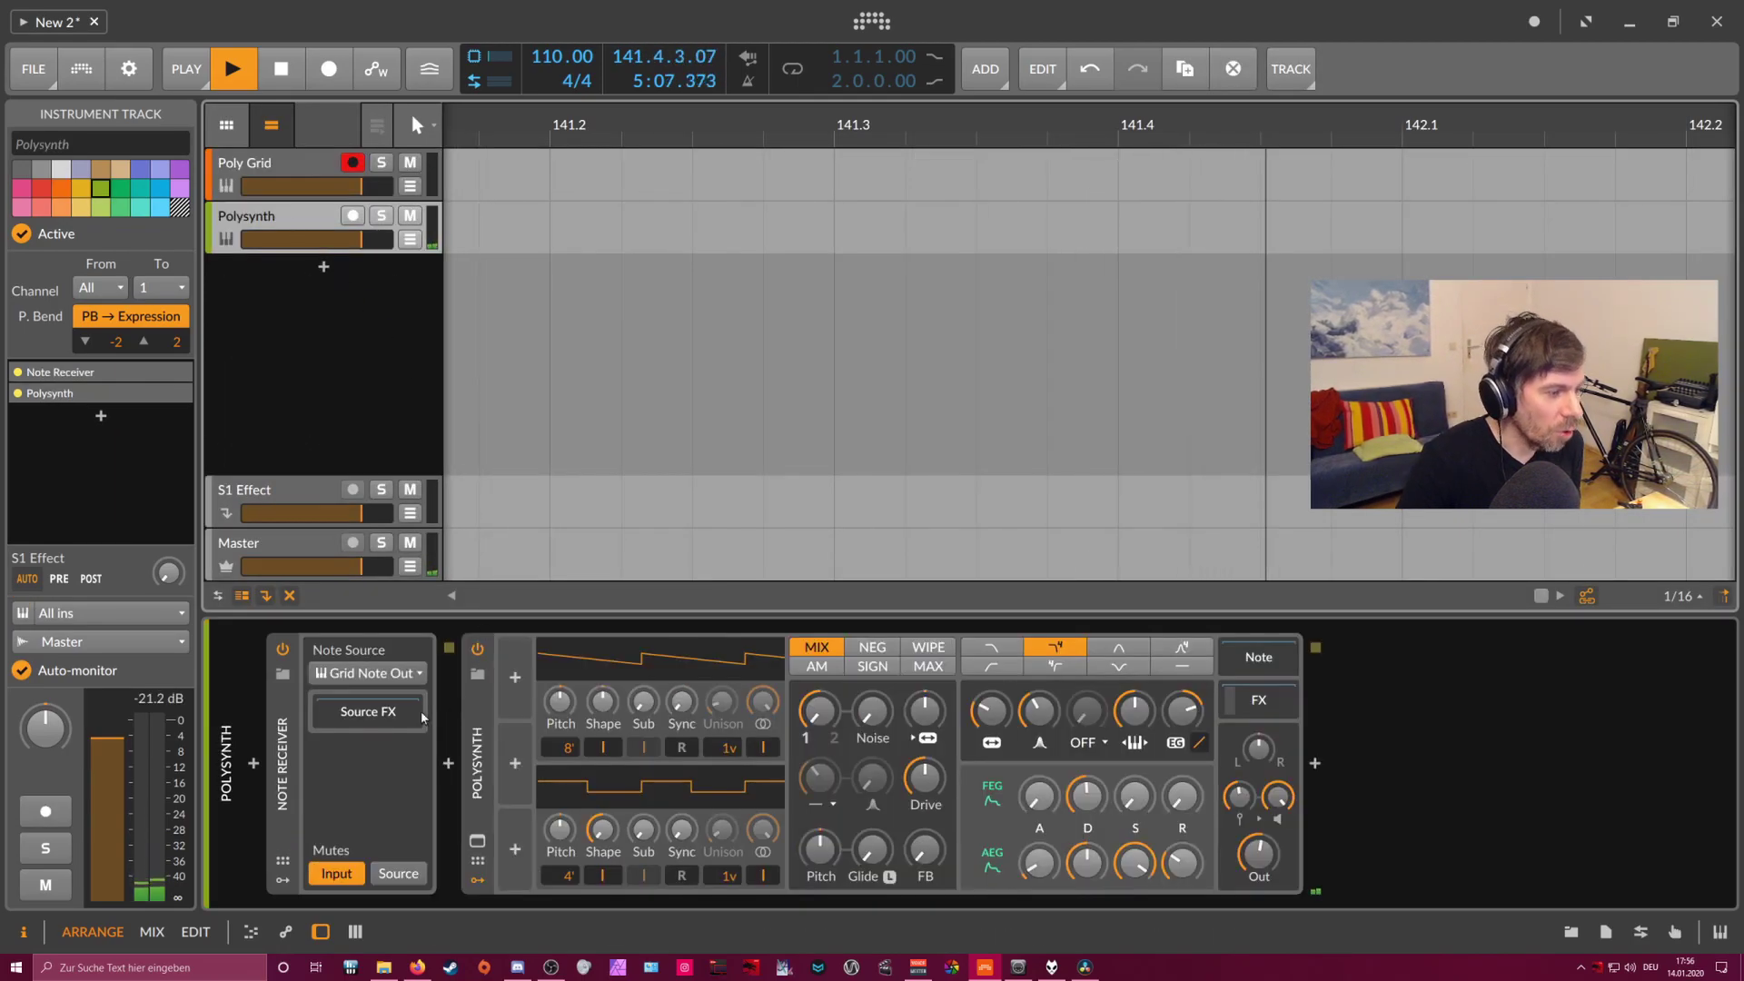
left_click(284, 727)
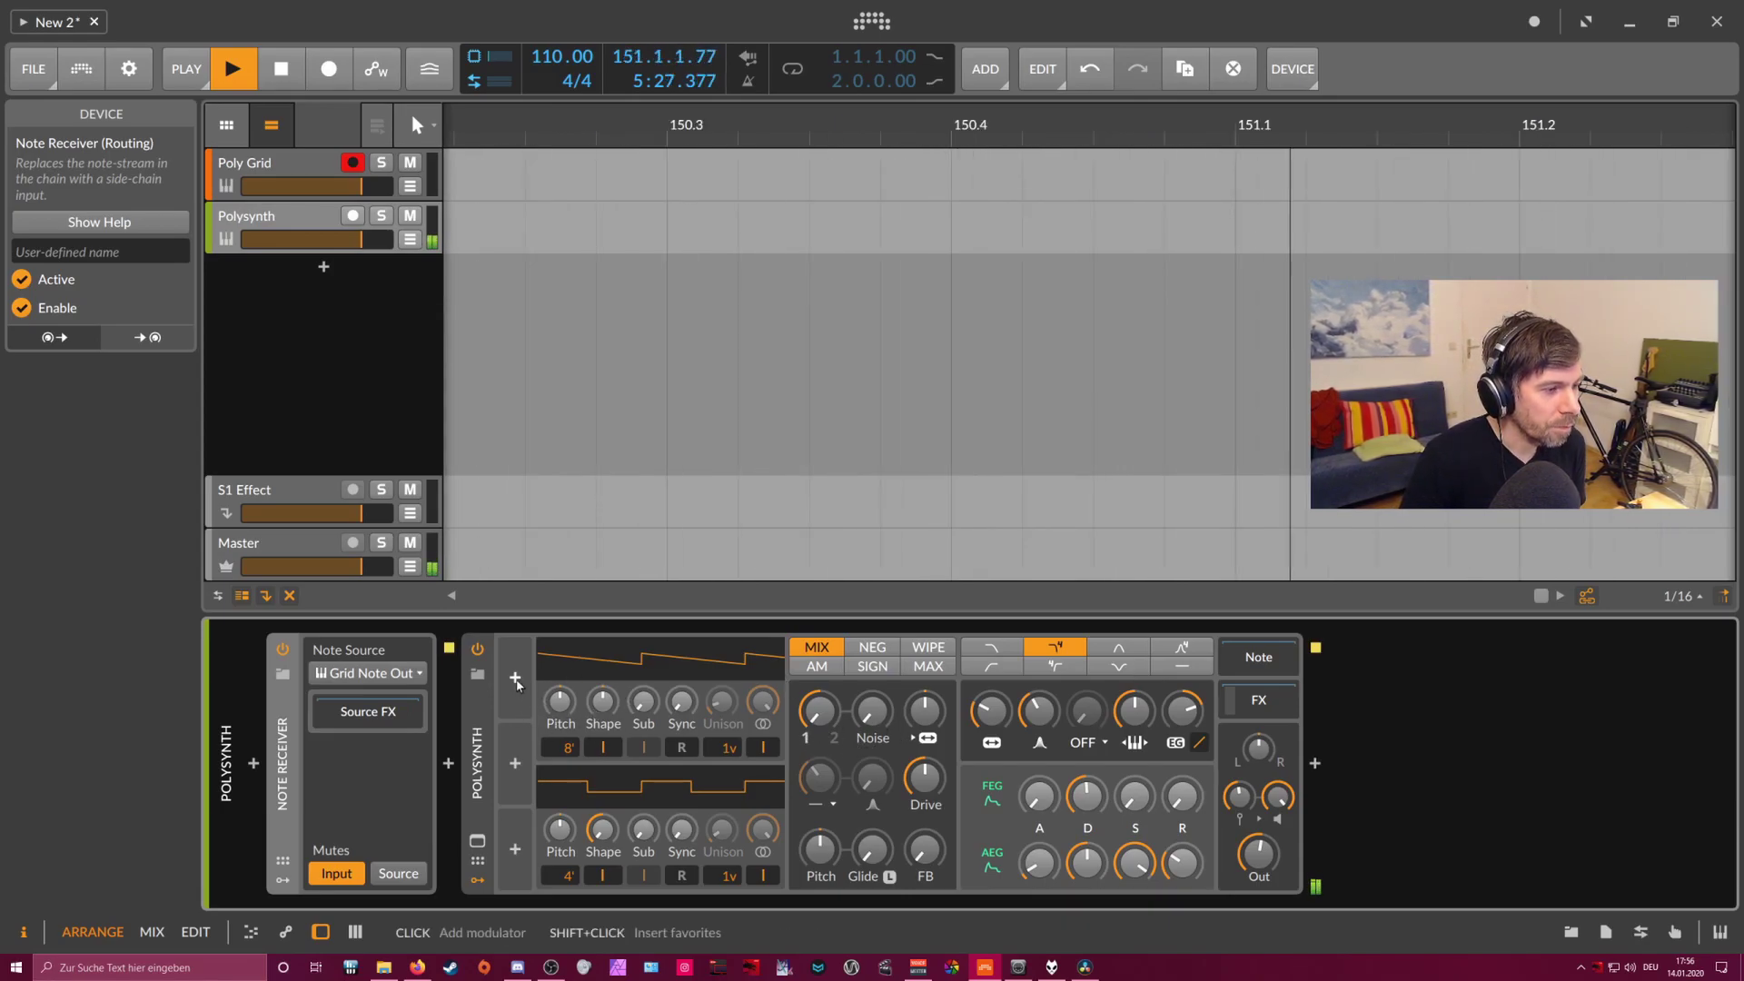
left_click(516, 683)
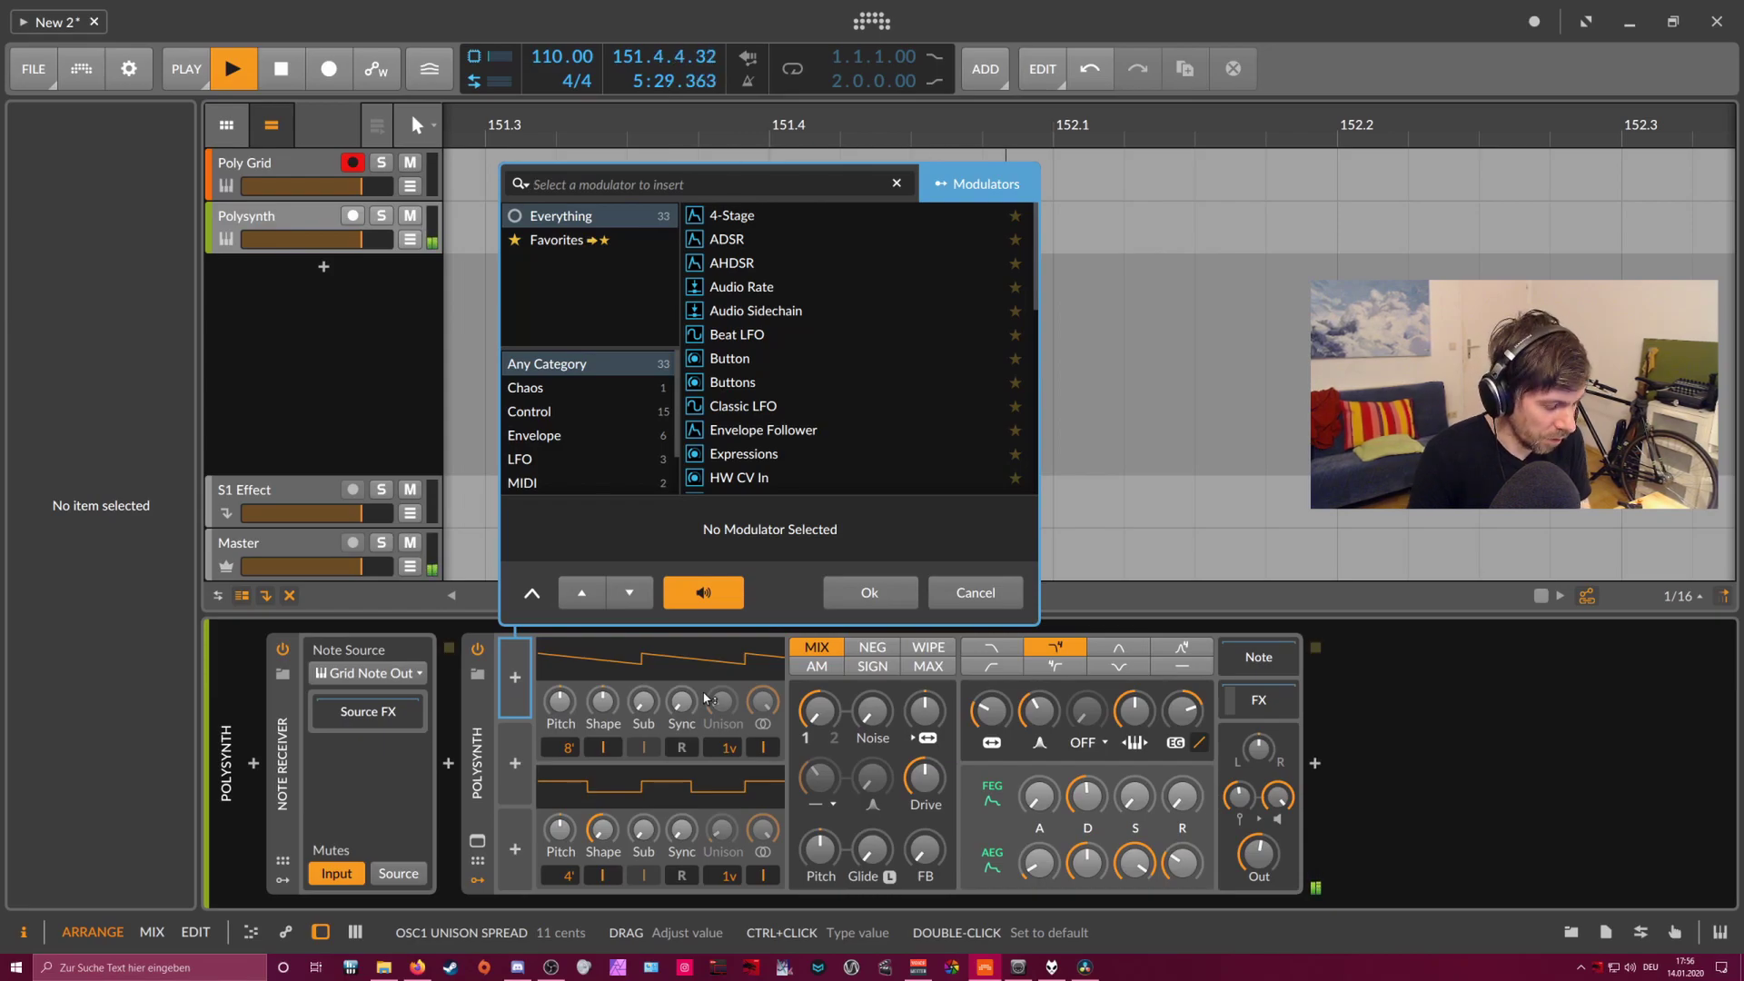
type("mid")
key("Return")
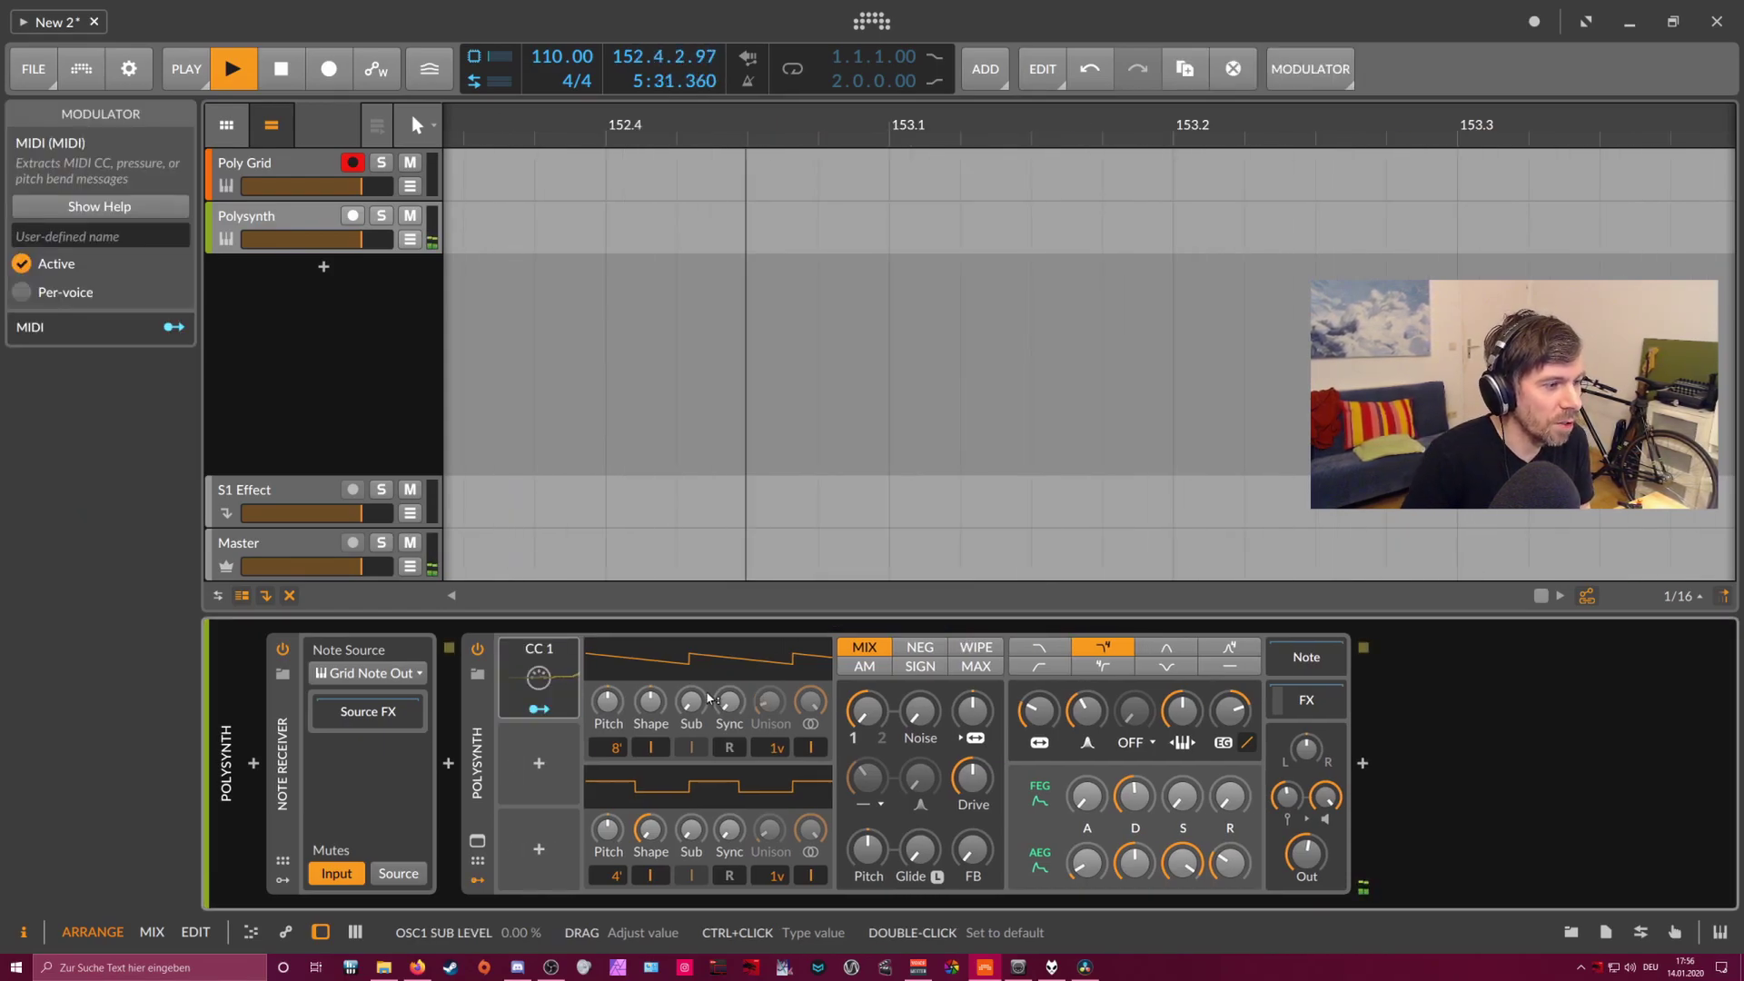
- Set the MIDI modulator's controller to CC3 and map it to the Polysynth's filter Freq with an amount of 54.29
left_click(556, 680)
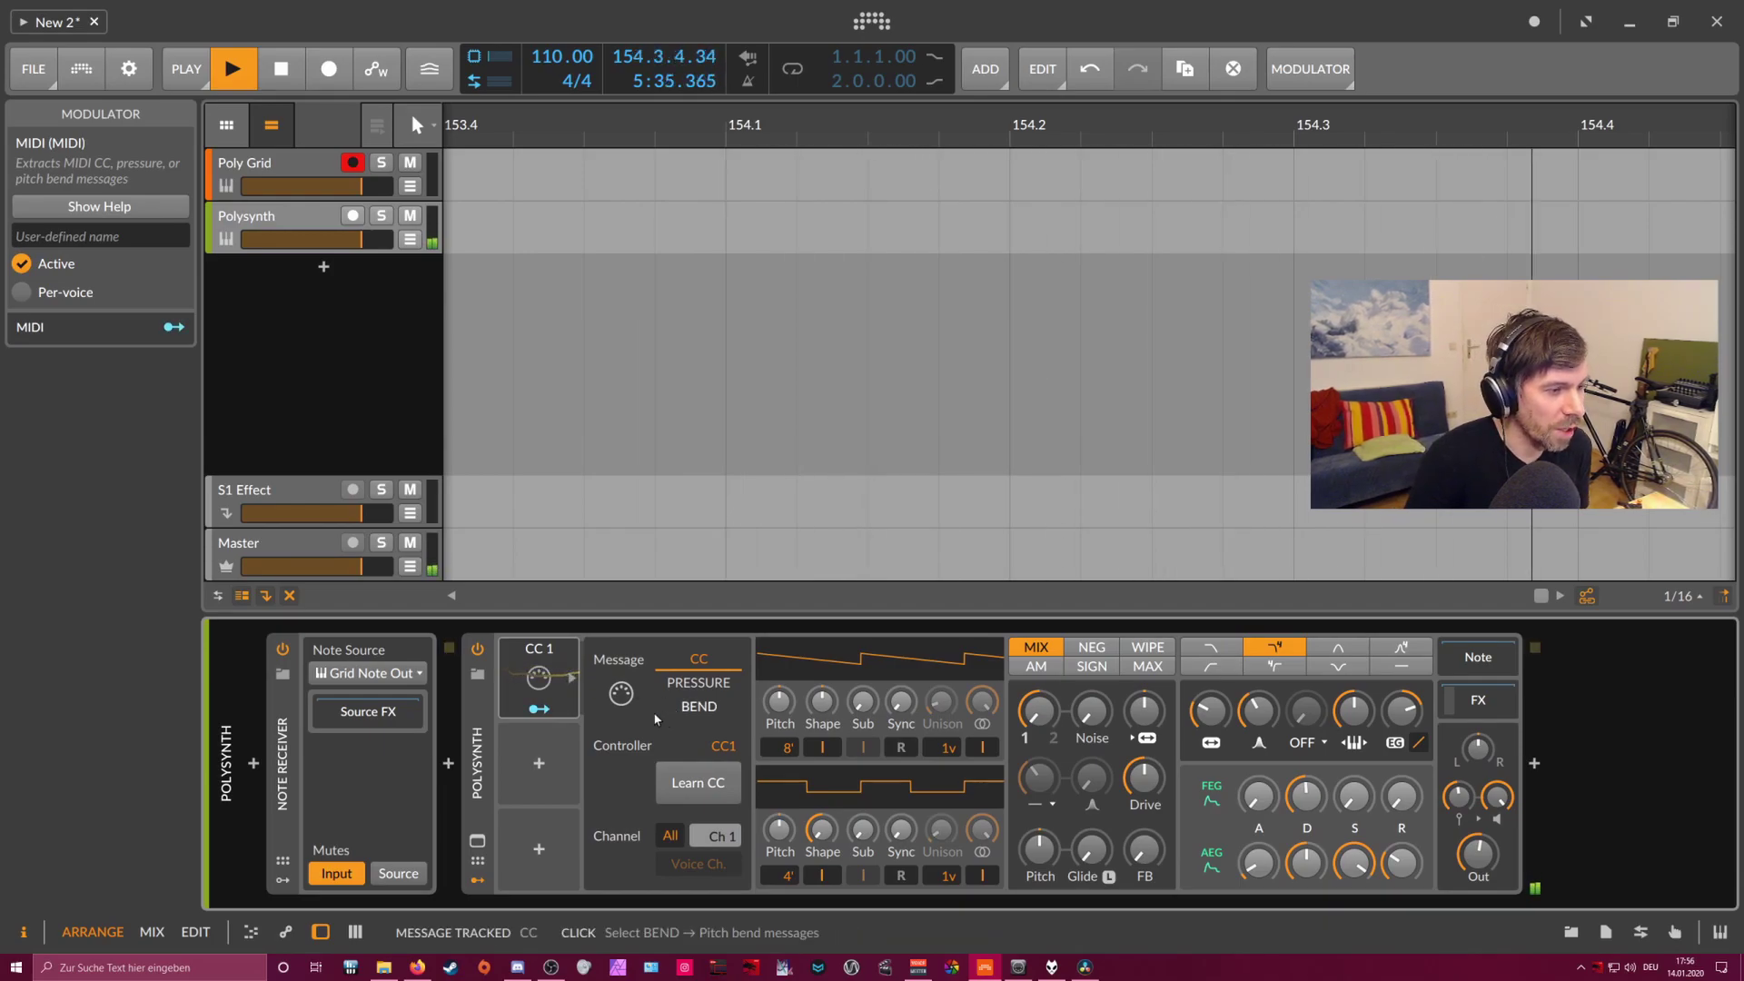
left_click_drag(738, 759, 738, 740)
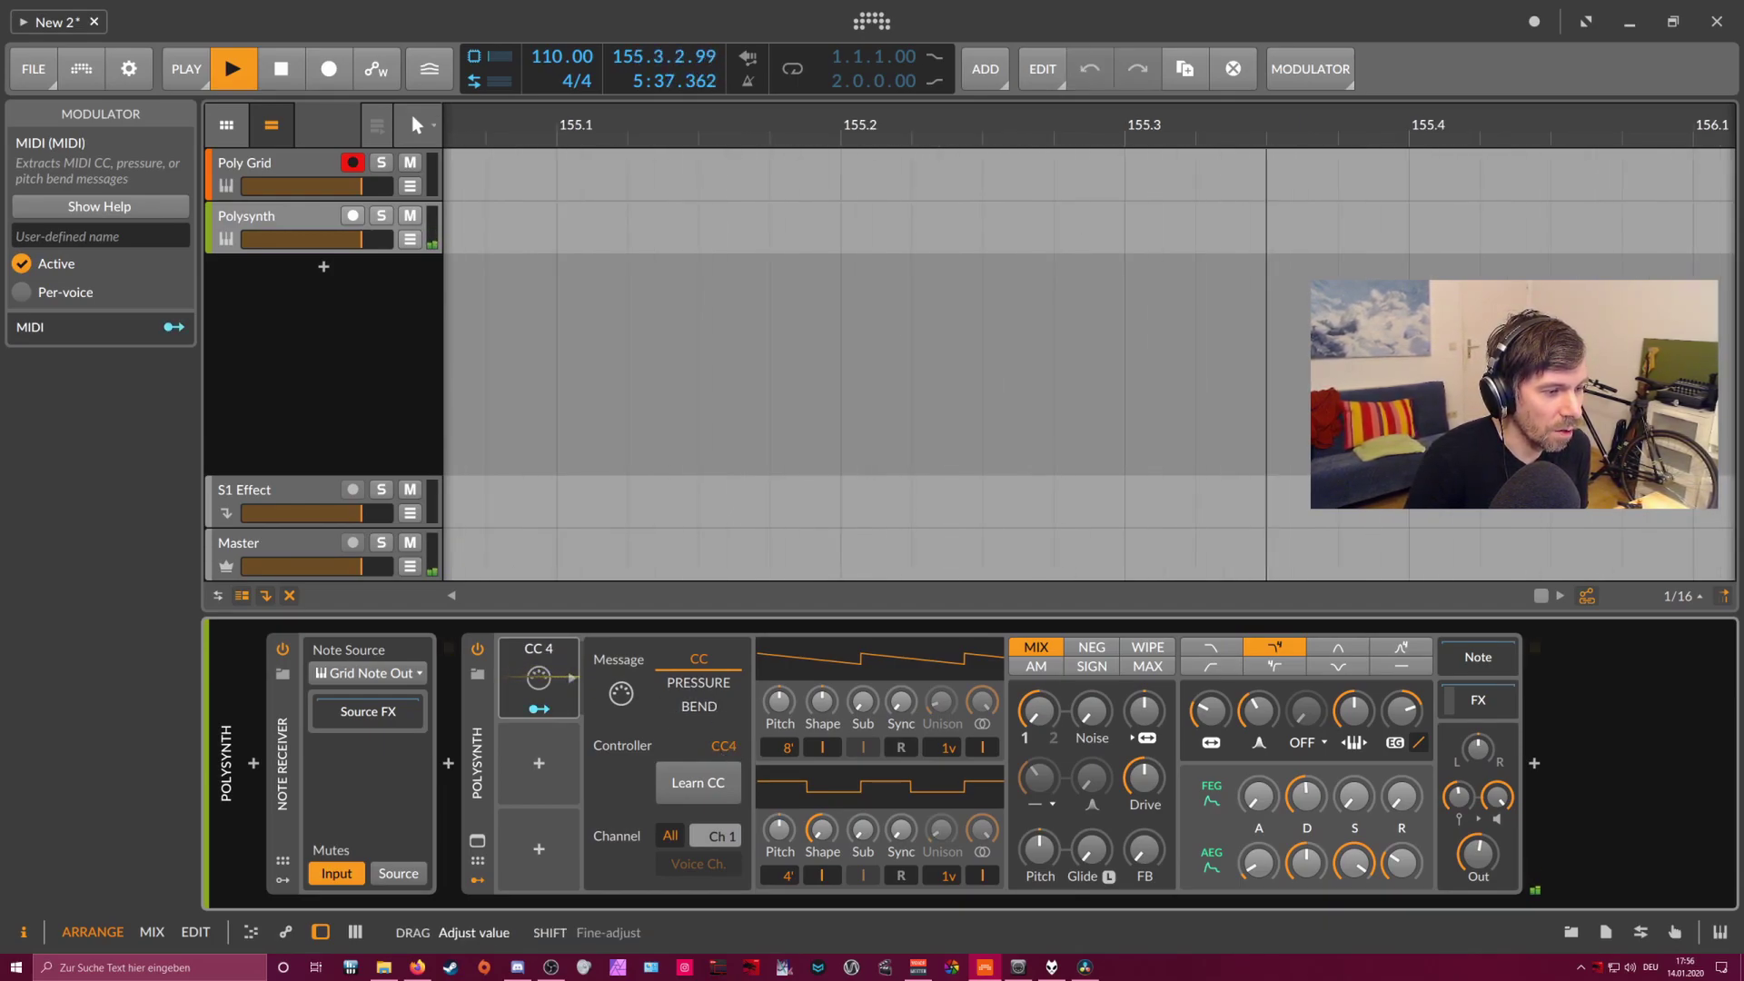
left_click(538, 709)
left_click_drag(1210, 711, 1210, 670)
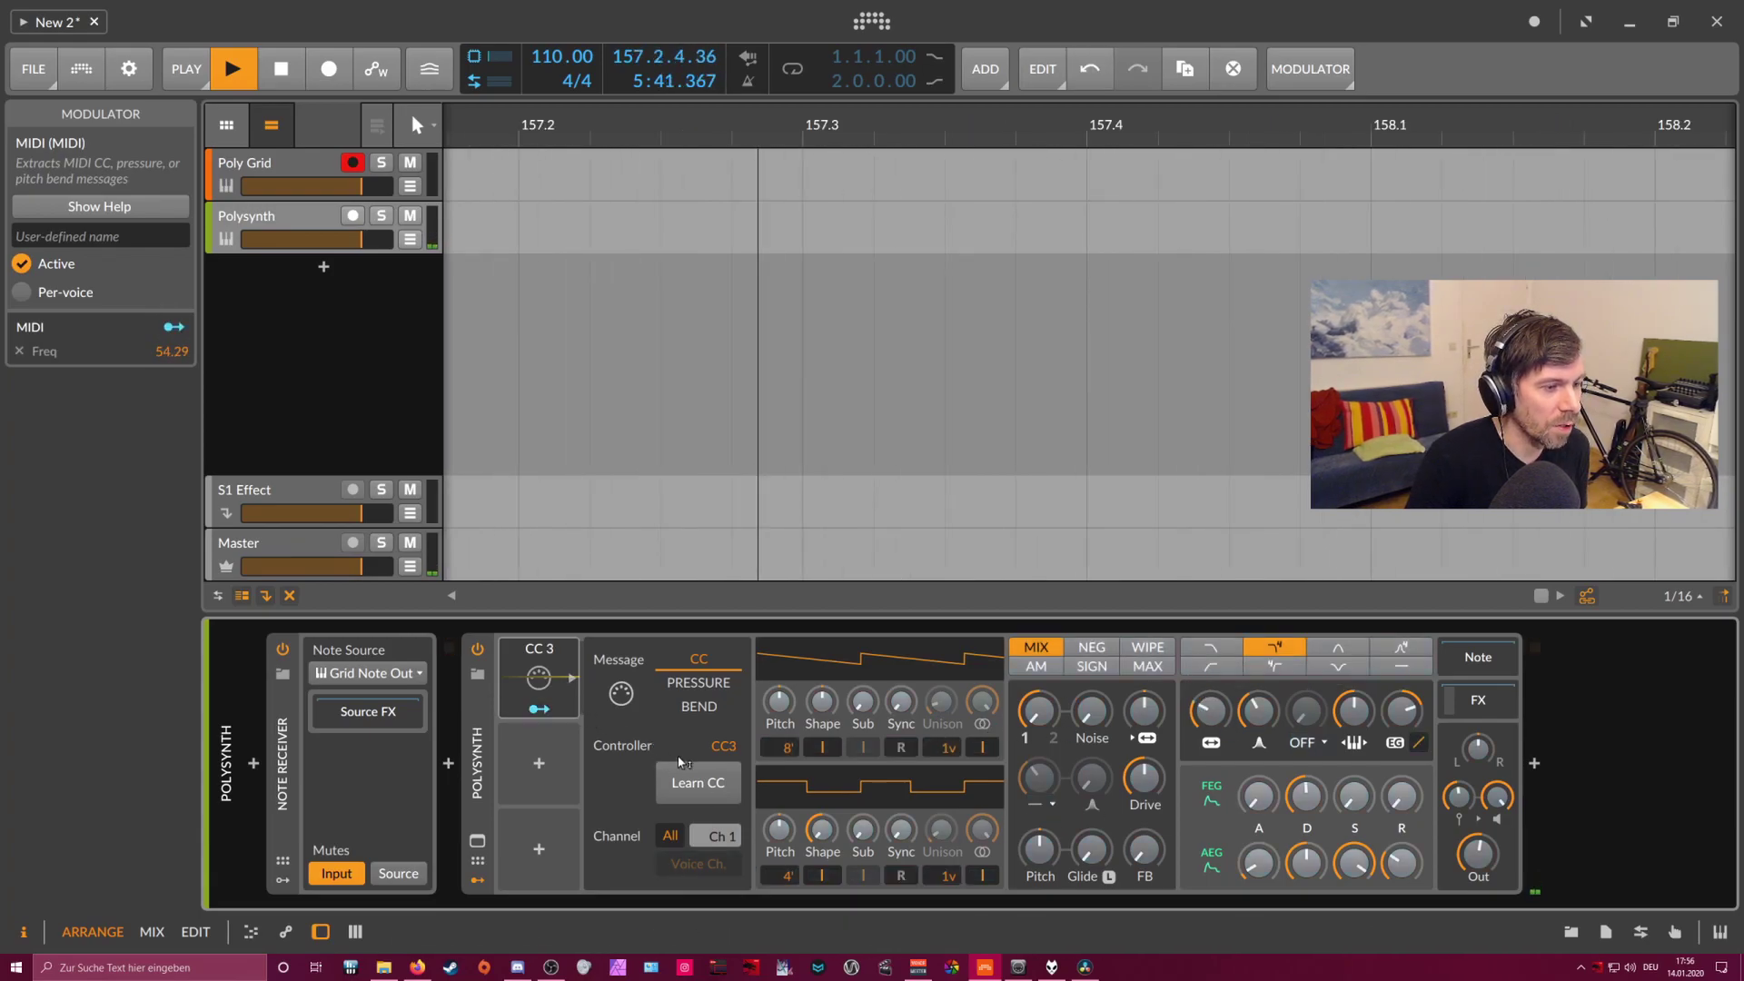
- Reopen the patch of the Poly Grid track and map the first S/H LFO to Grid Note Out's CC3
left_click(263, 164)
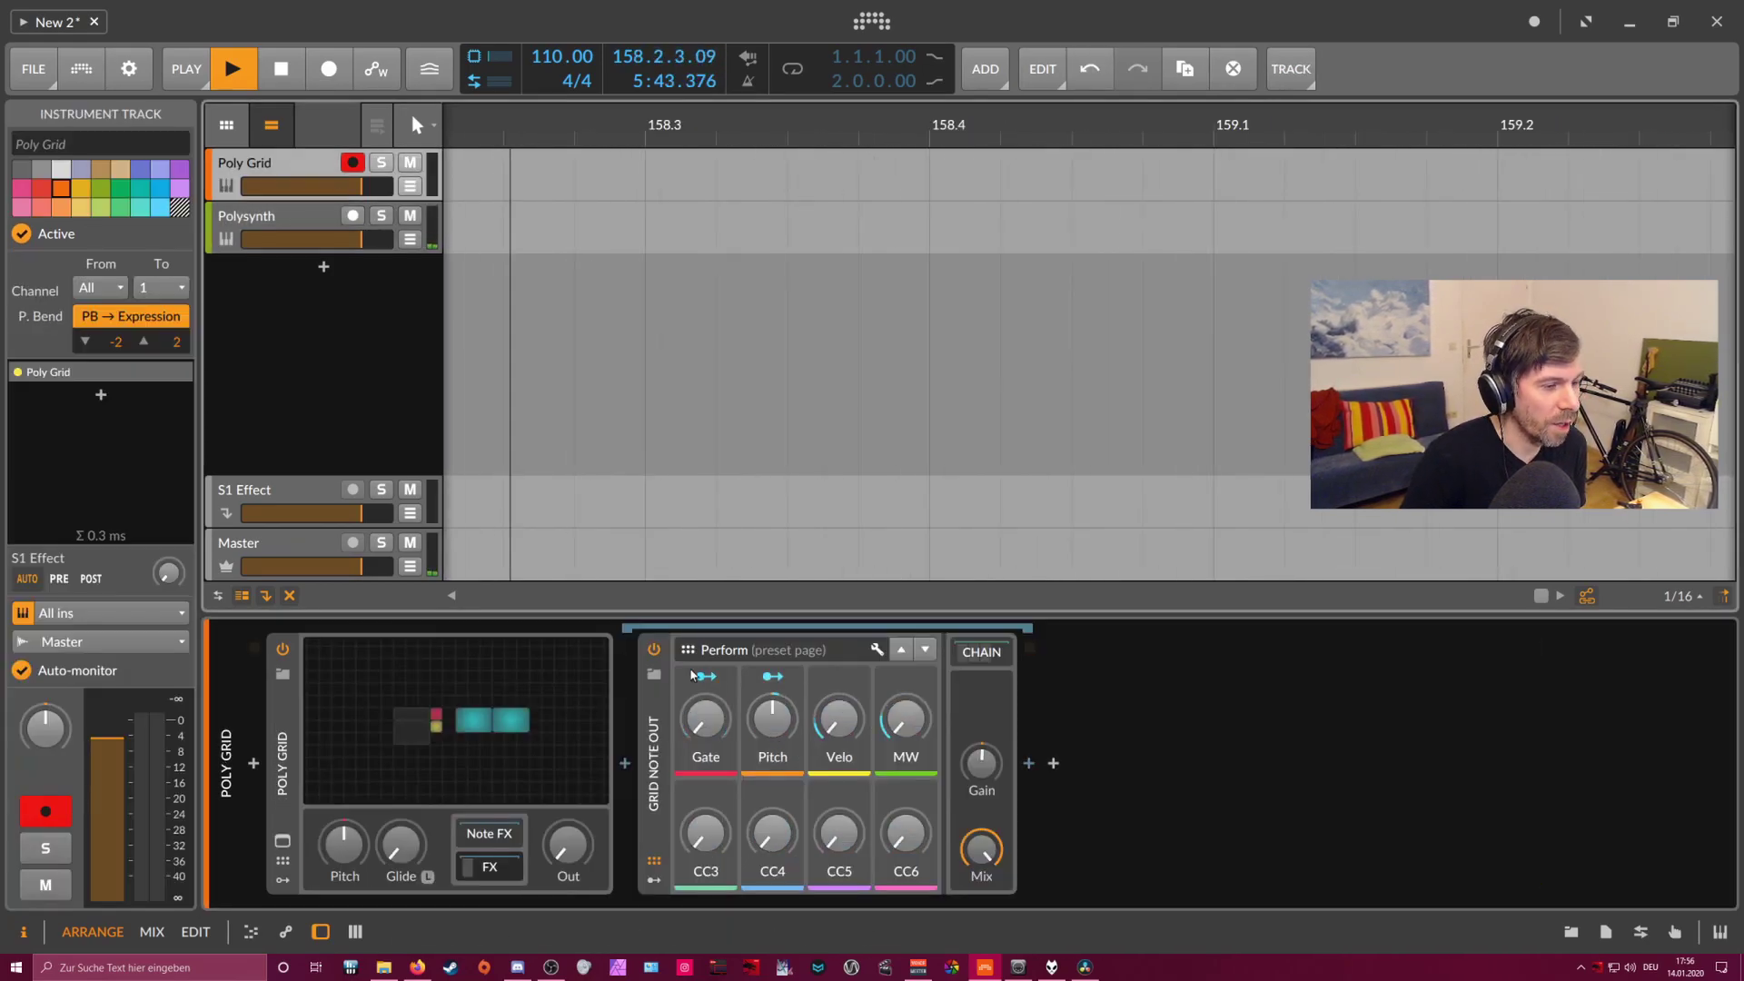
double_click(491, 721)
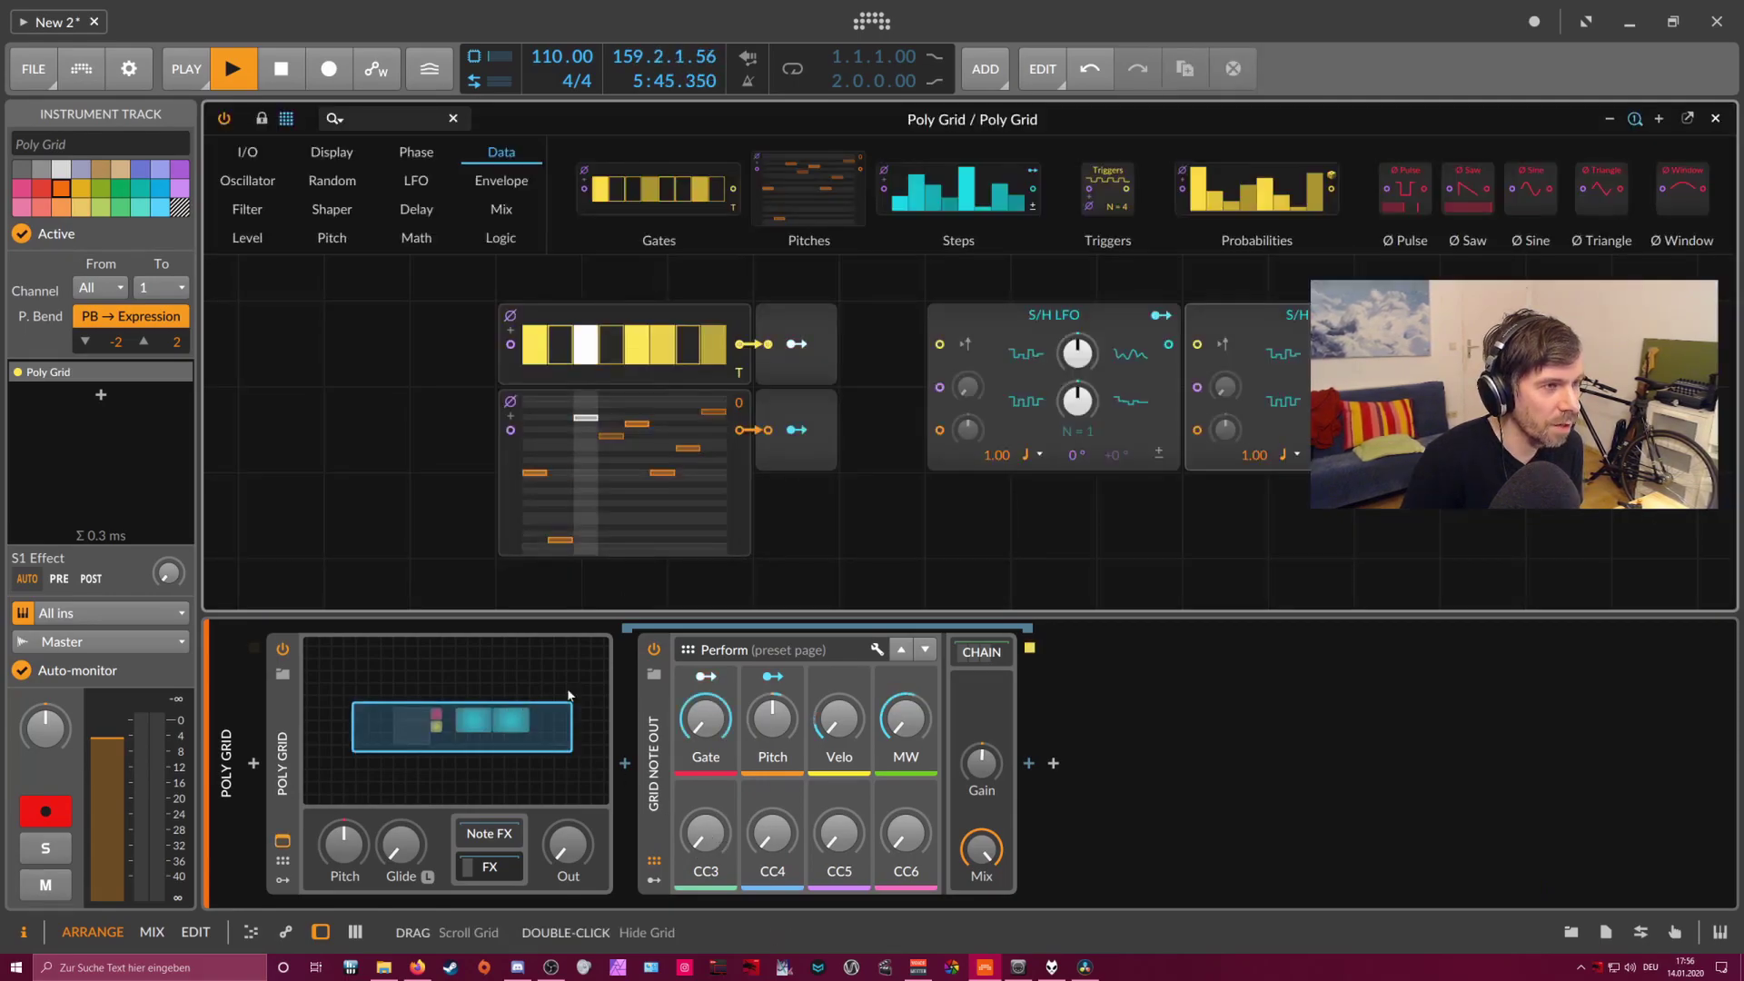
left_click(1152, 318)
left_click_drag(706, 834, 707, 795)
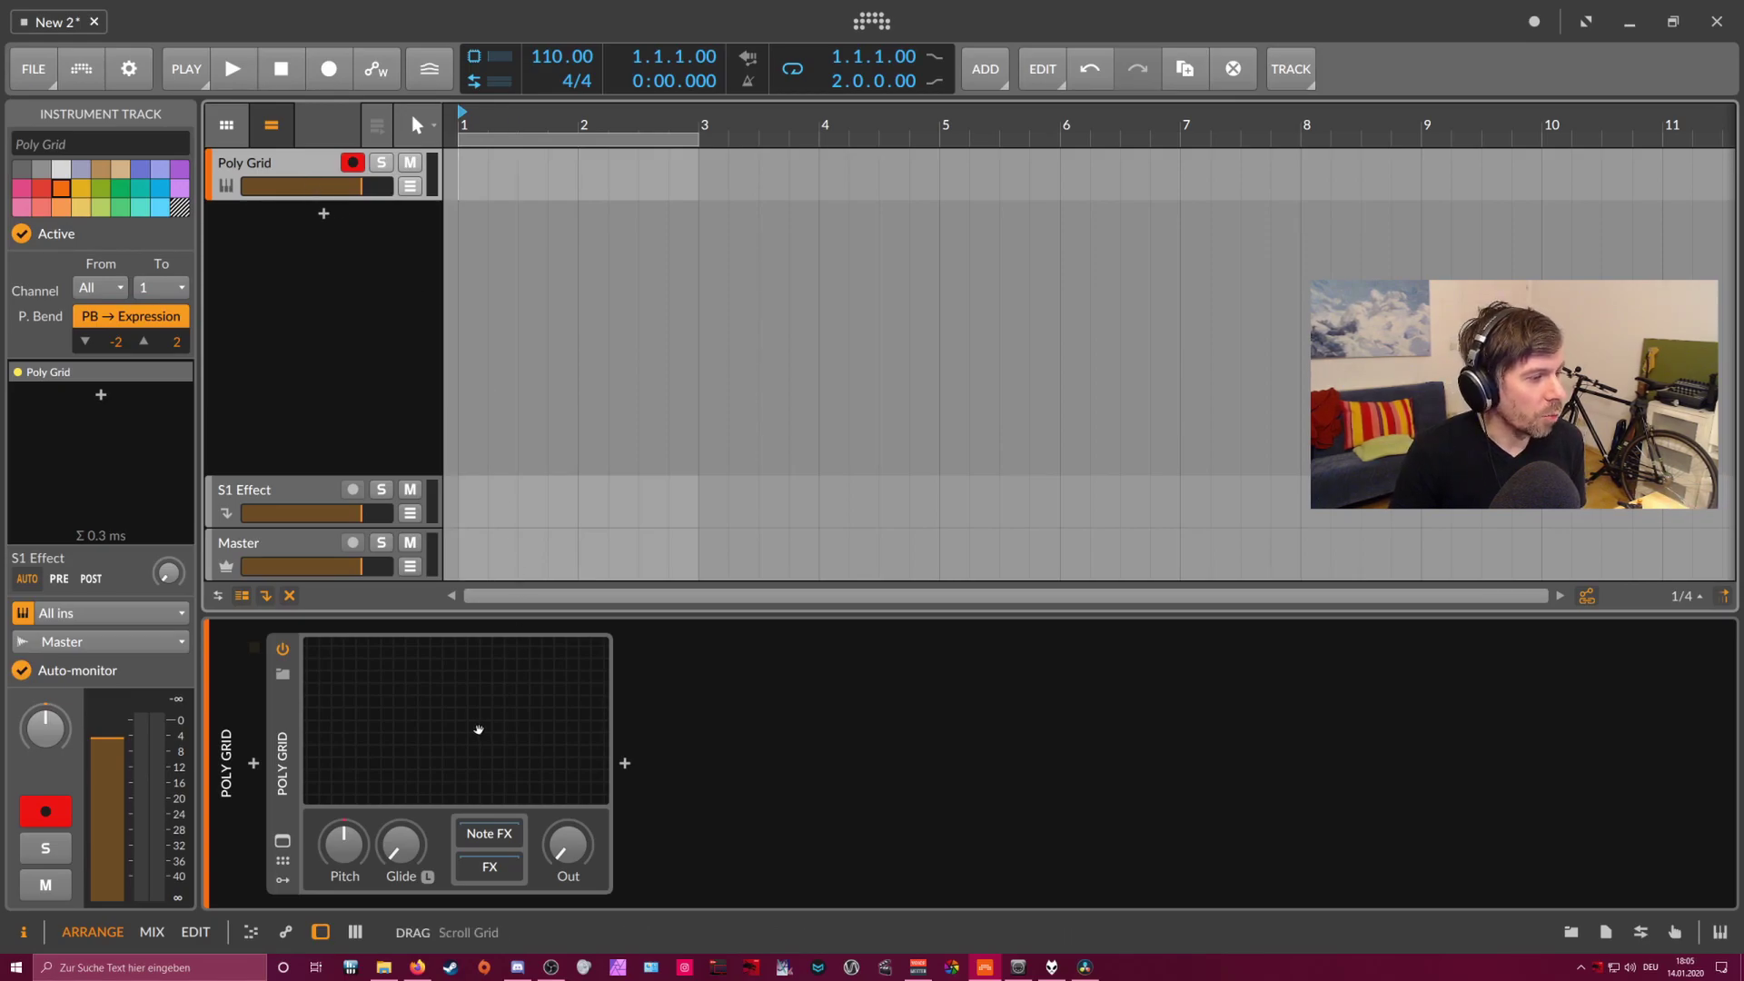
- Open the empty Poly Grid patch, add a Probabilities module and lower its second and third steps
left_click(479, 729)
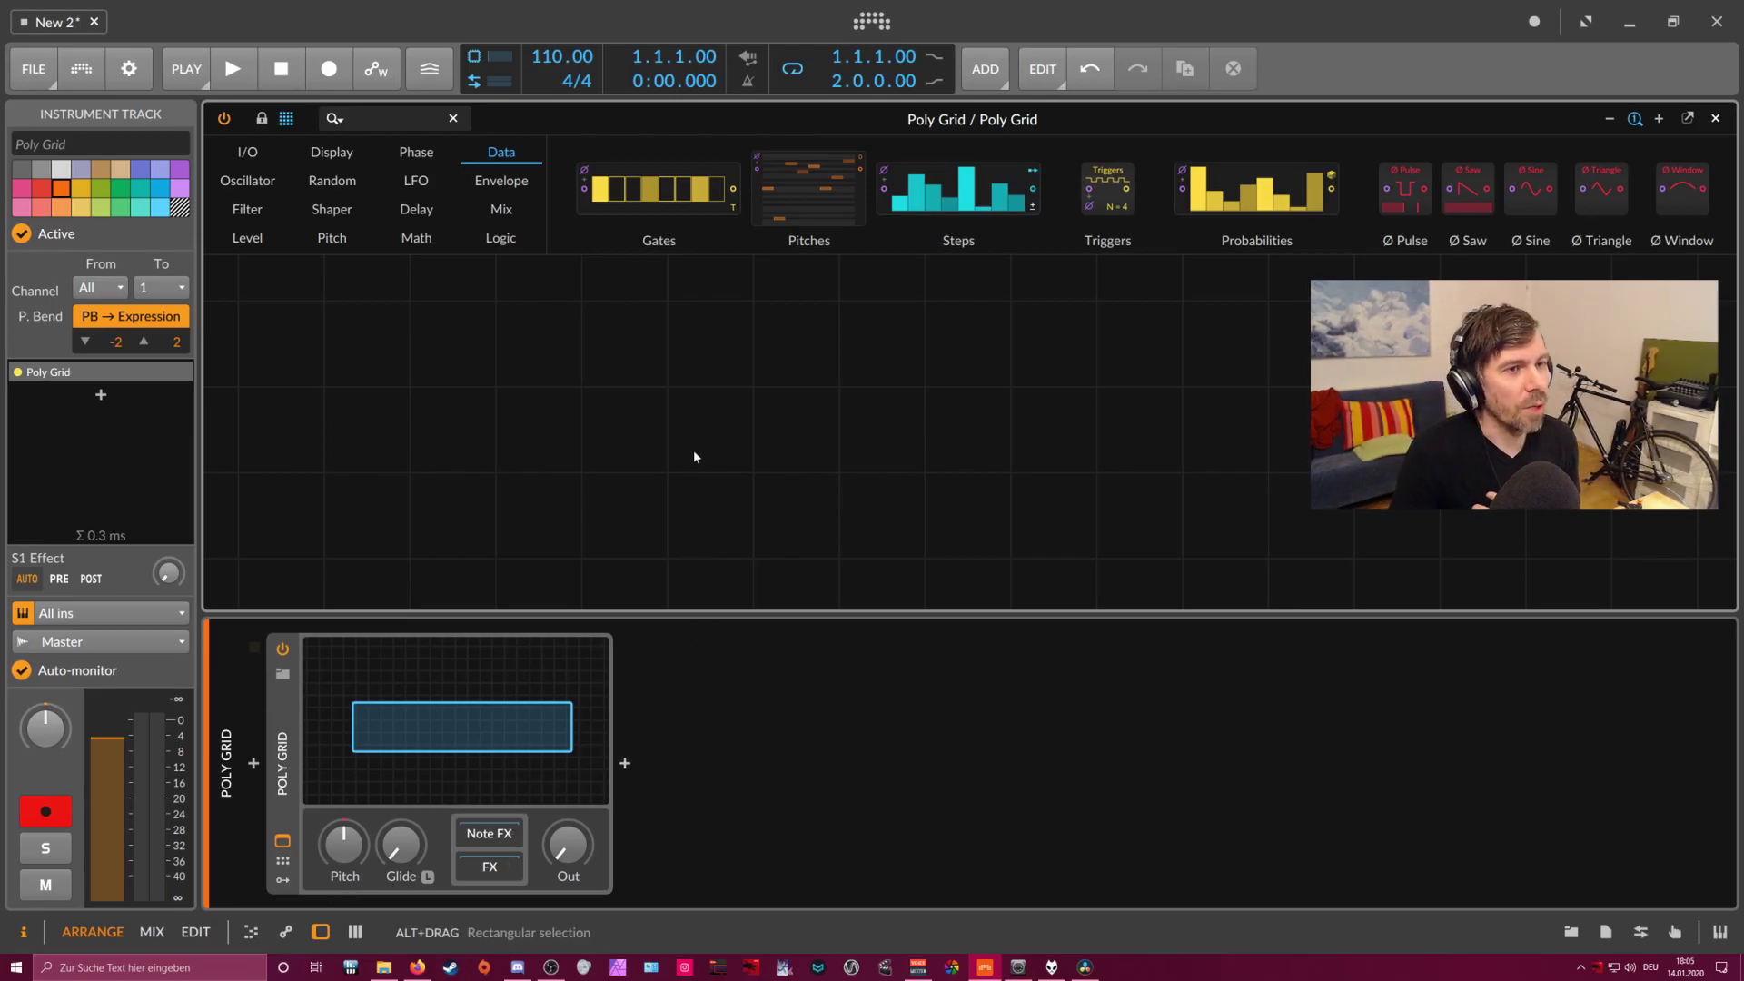
left_click_drag(1190, 200, 761, 476)
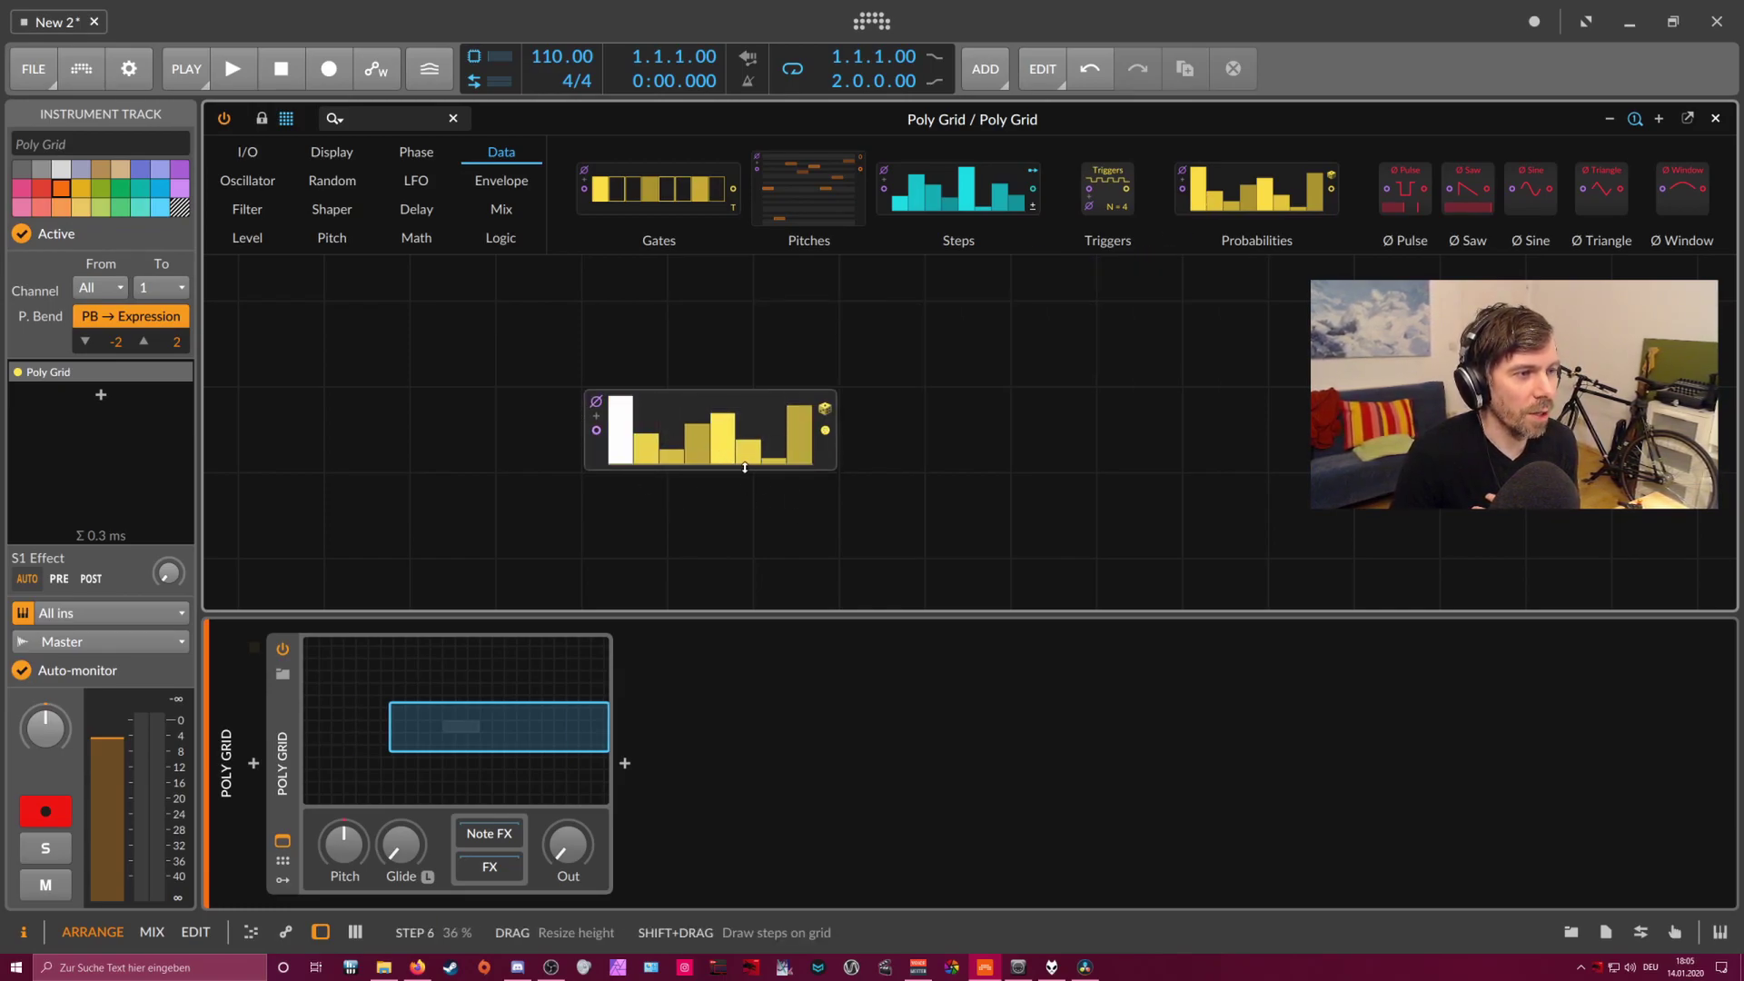
left_click(745, 468)
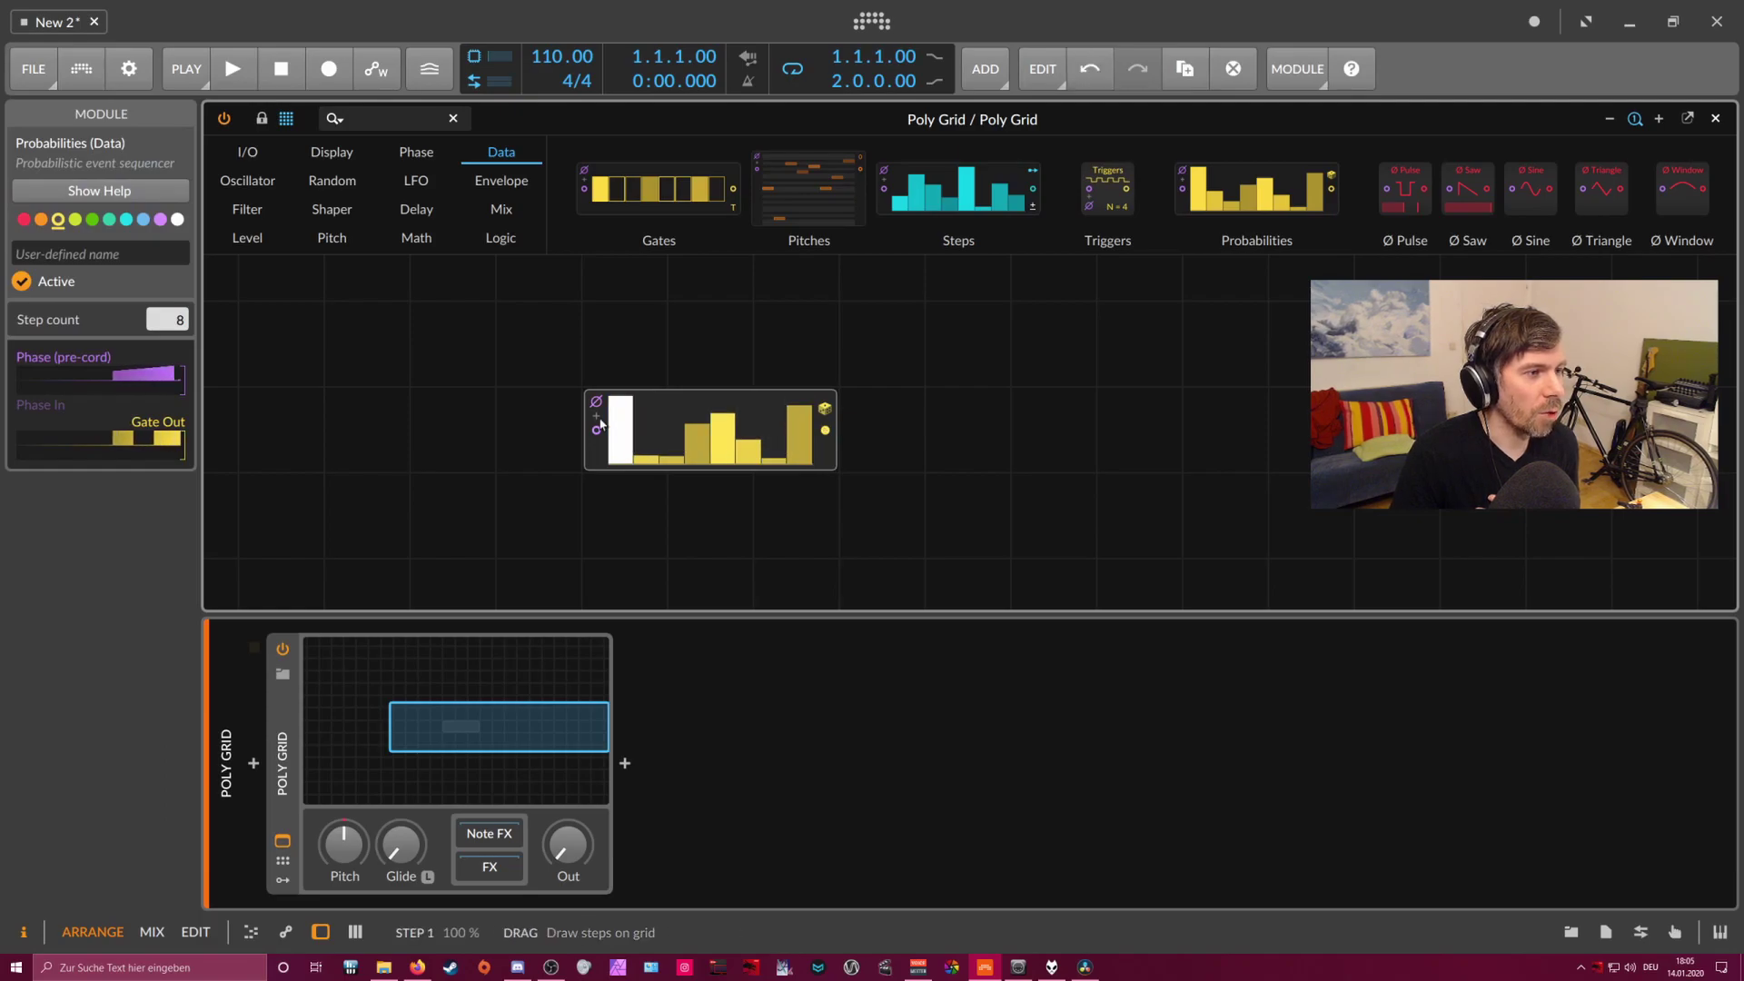
- Add a Ø Scaler connected to the phase input of the Probabilities module
left_click(362, 119)
type("scale")
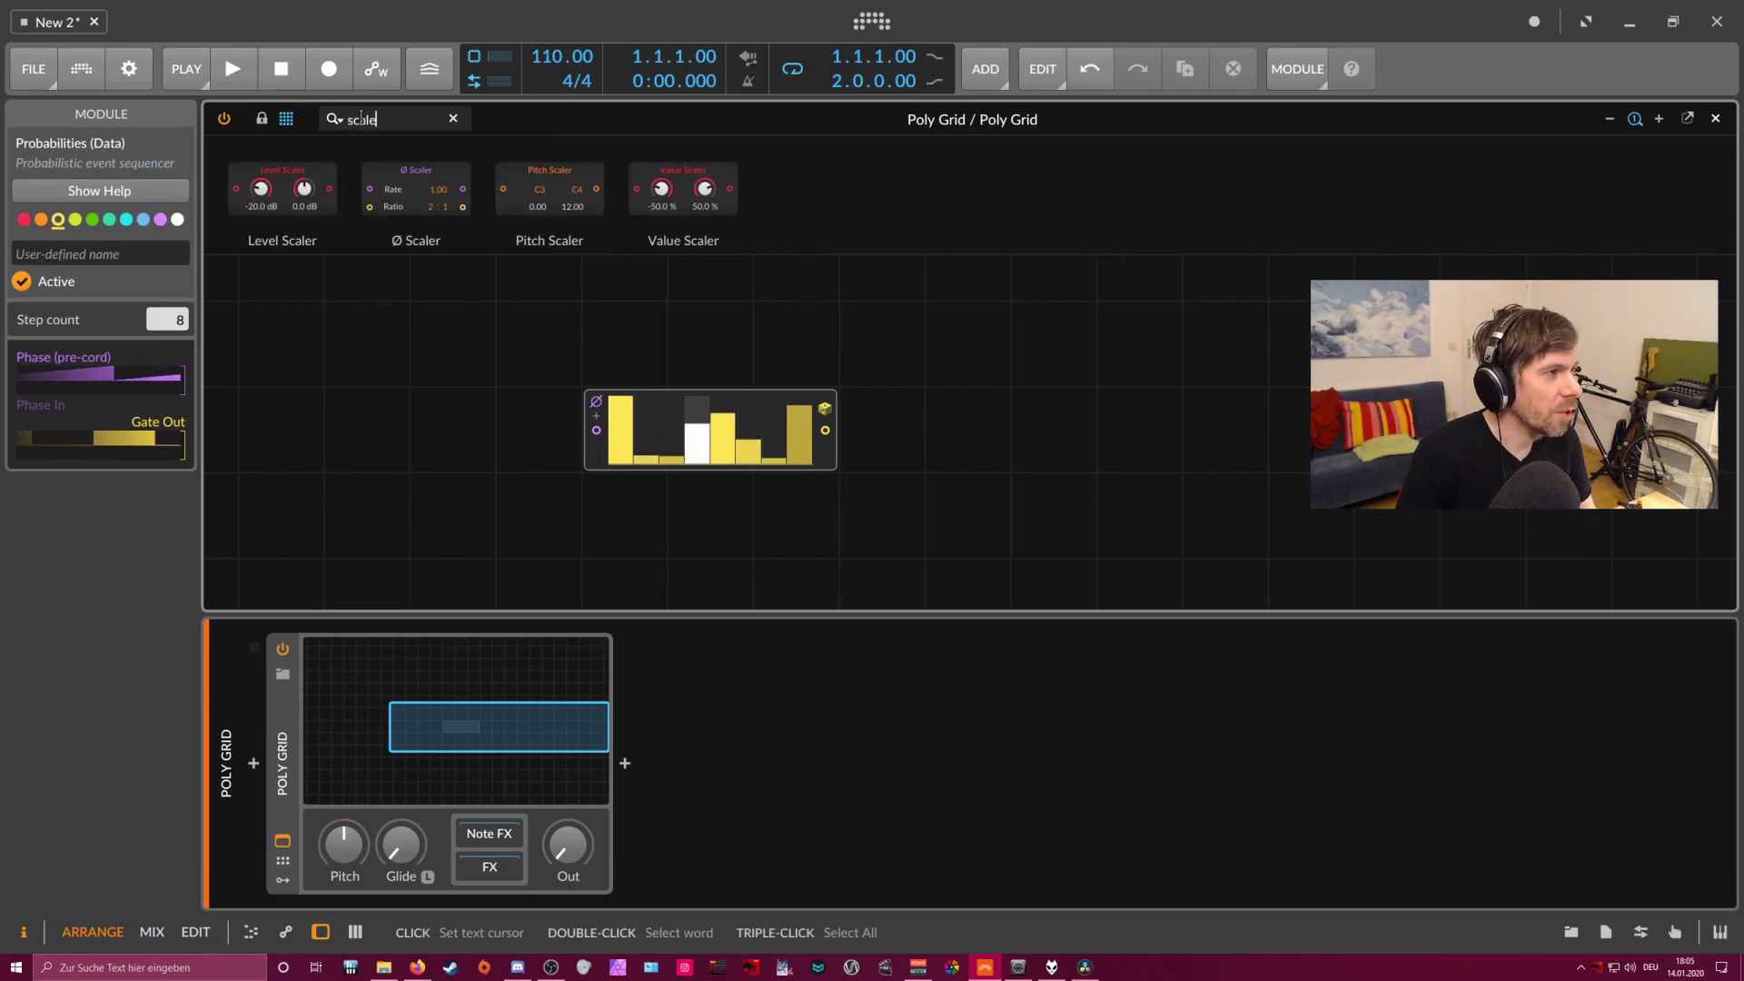
left_click_drag(417, 193, 596, 430)
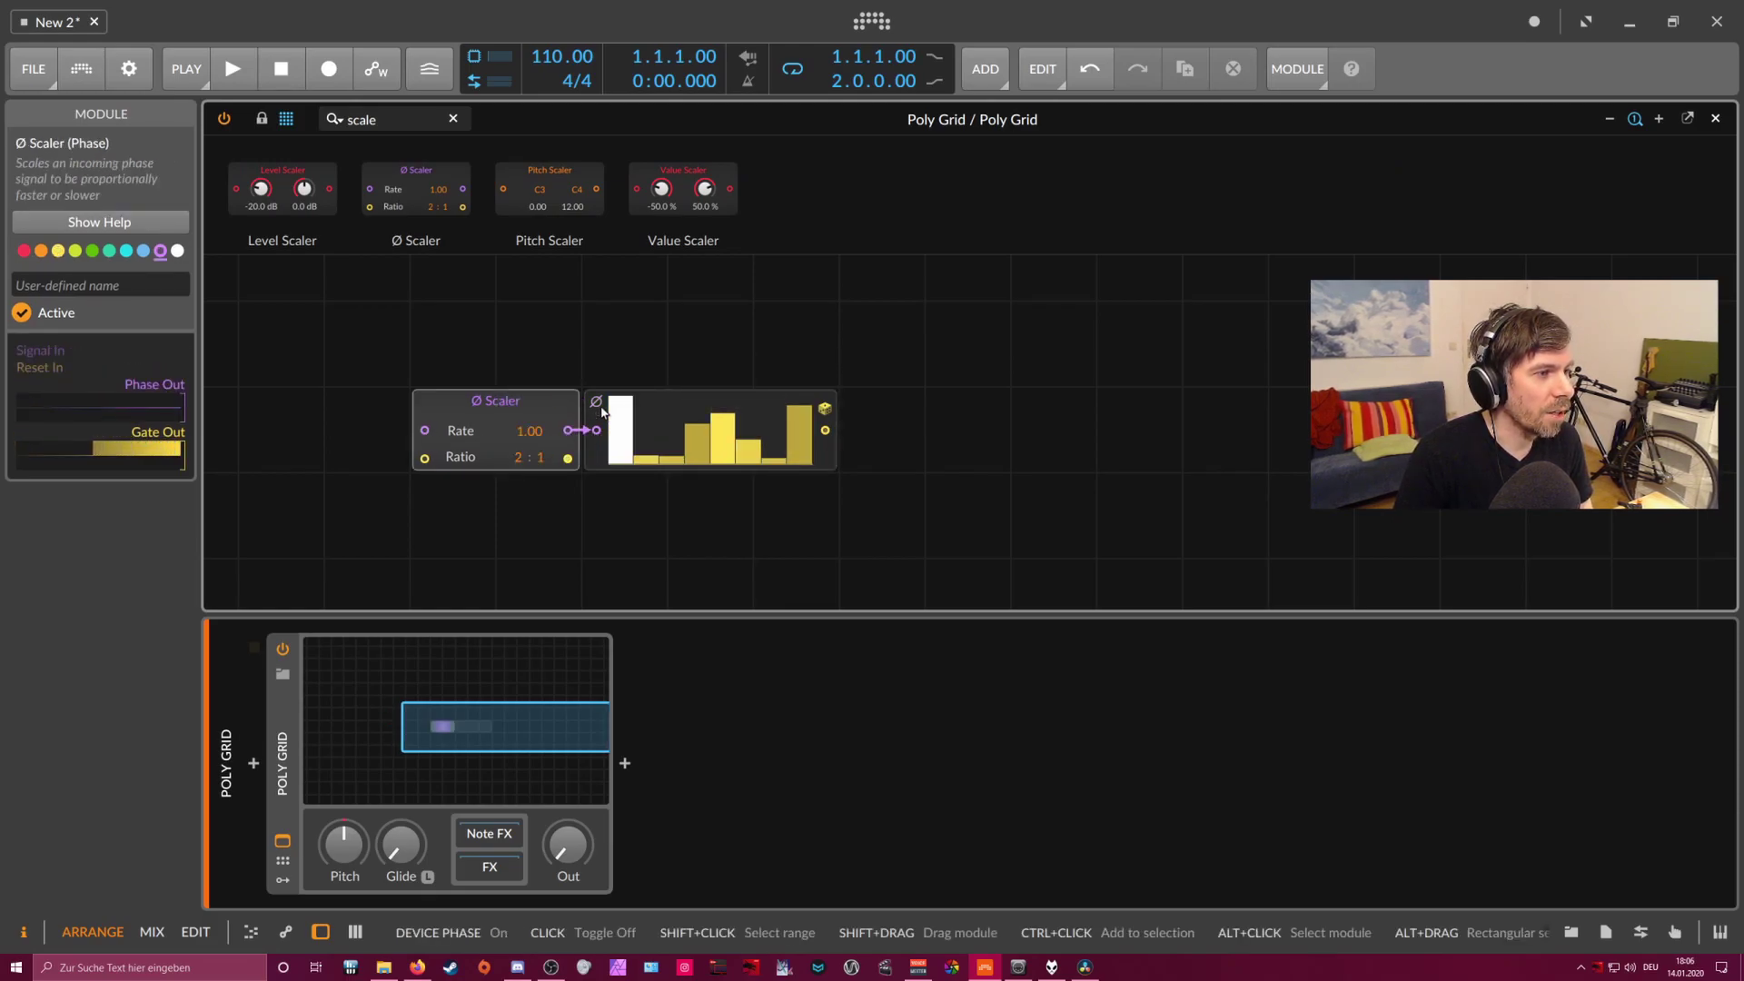
left_click_drag(891, 429, 681, 427)
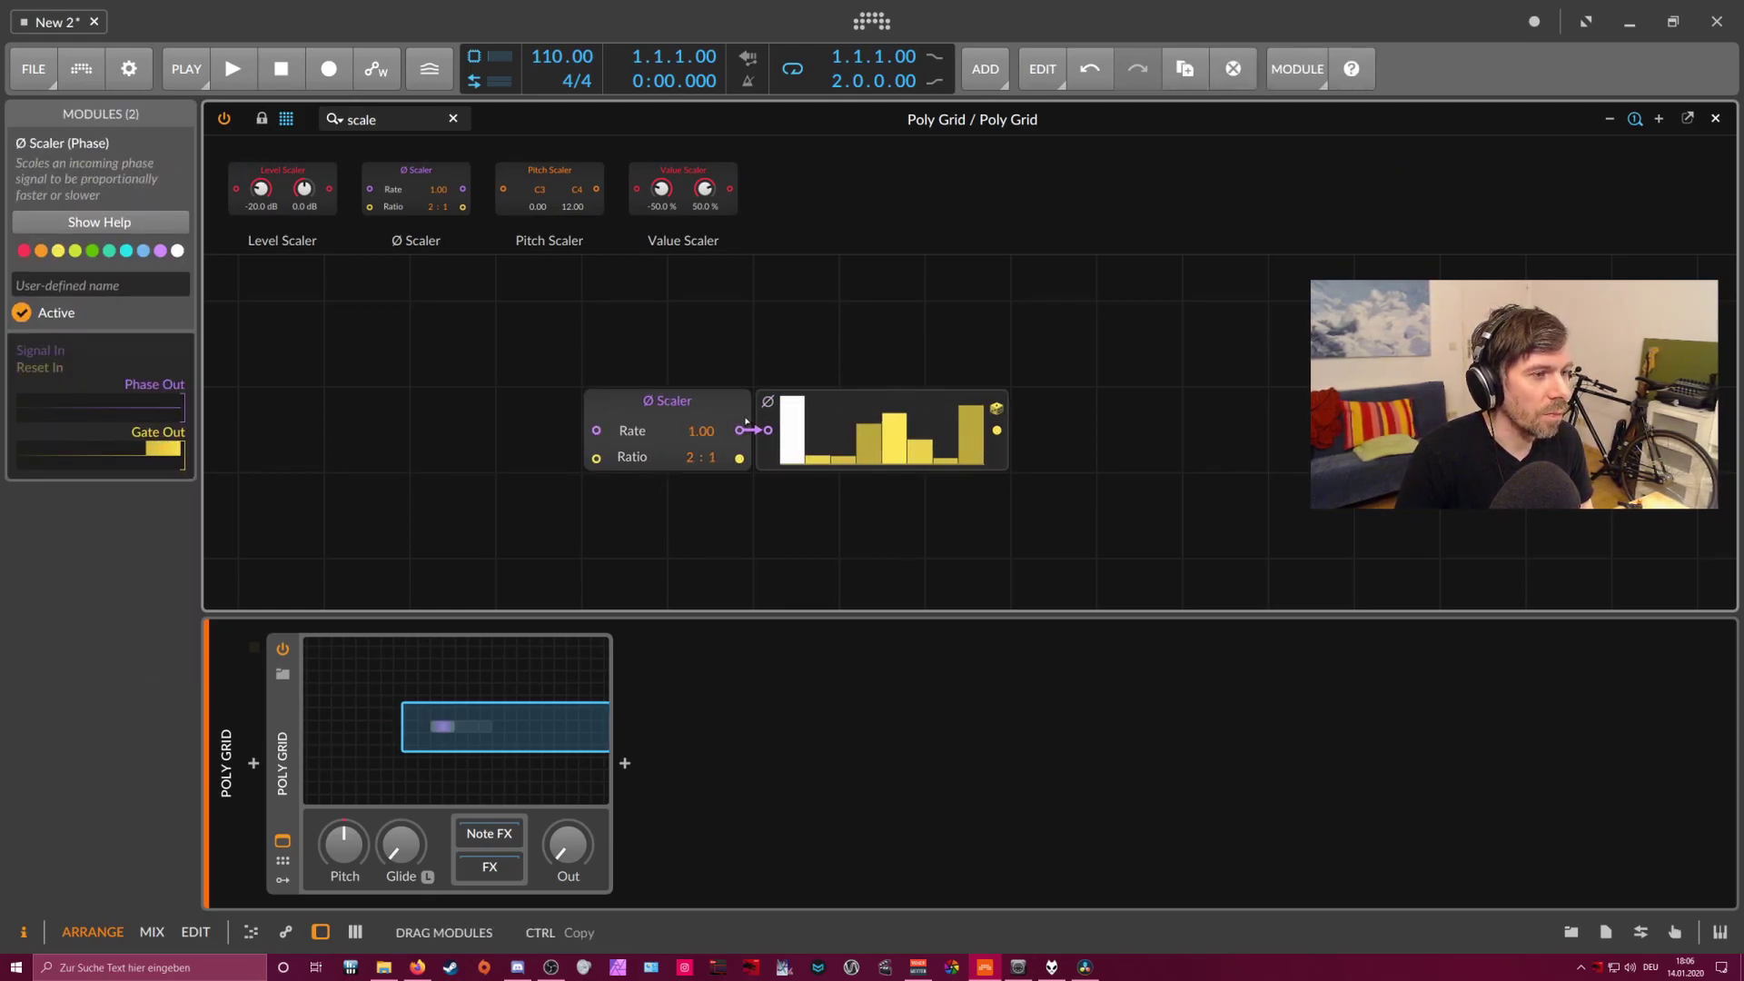
- Add a Phase In module feeding the Ø Scaler and set the scaler's ratio to 2:3
left_click(400, 115)
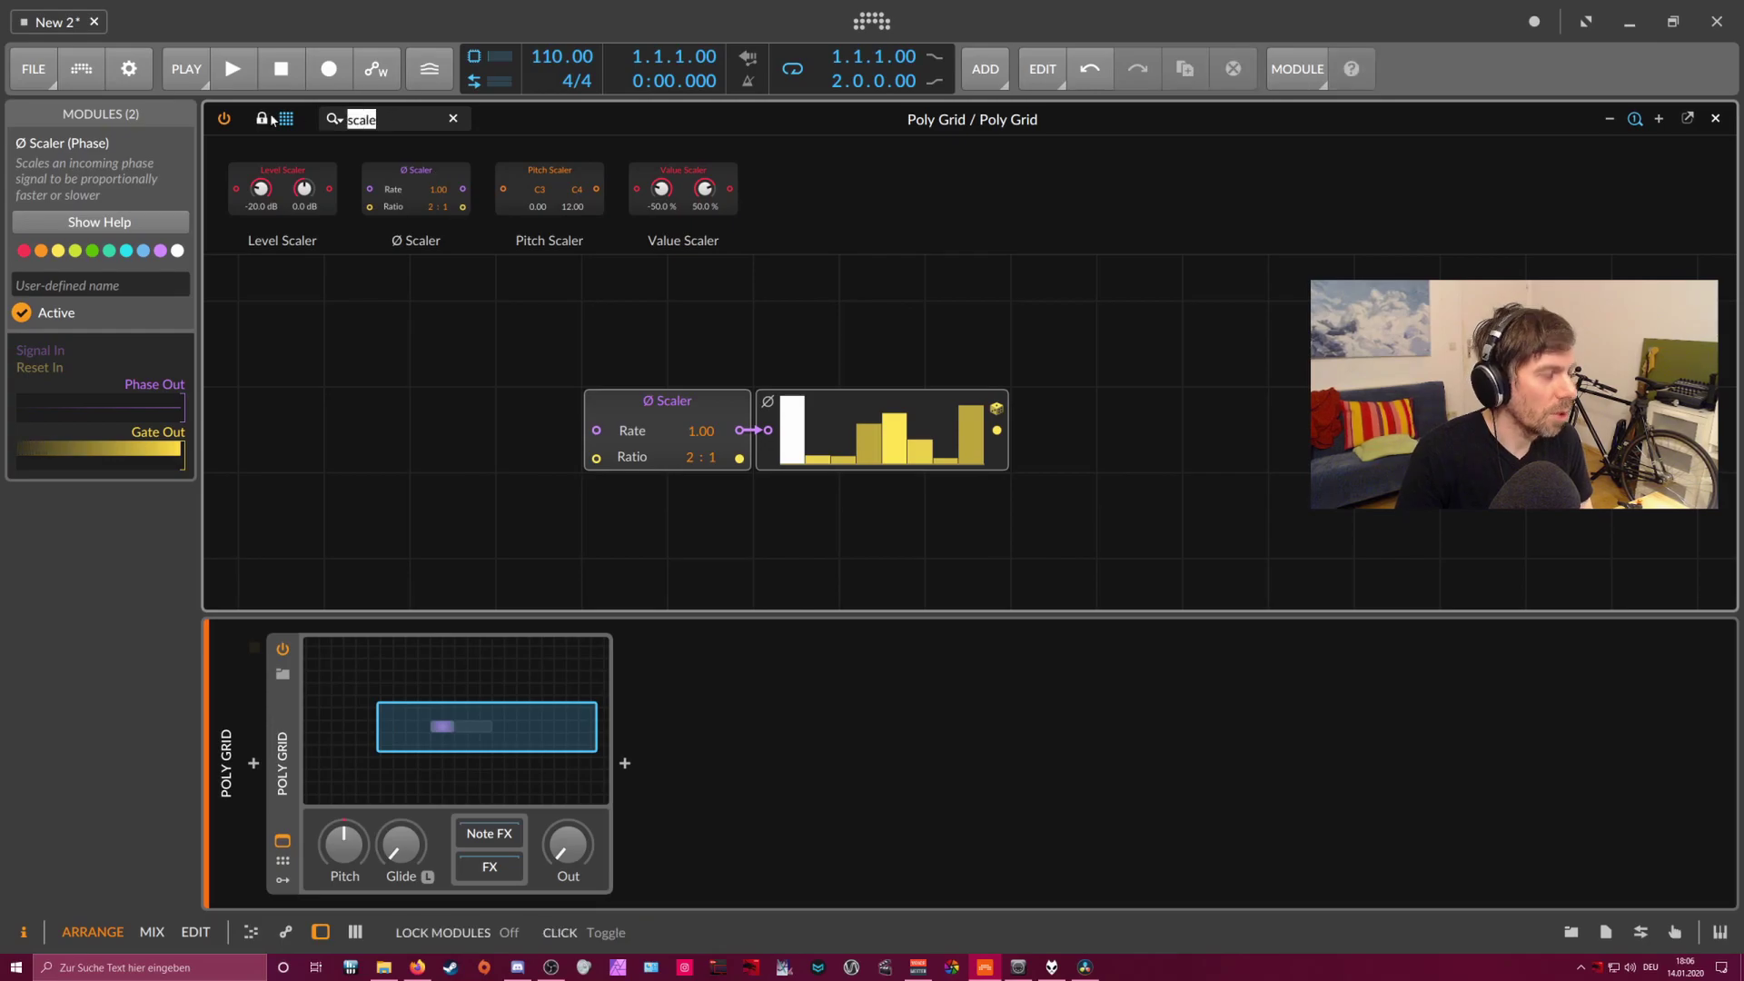
type("phase")
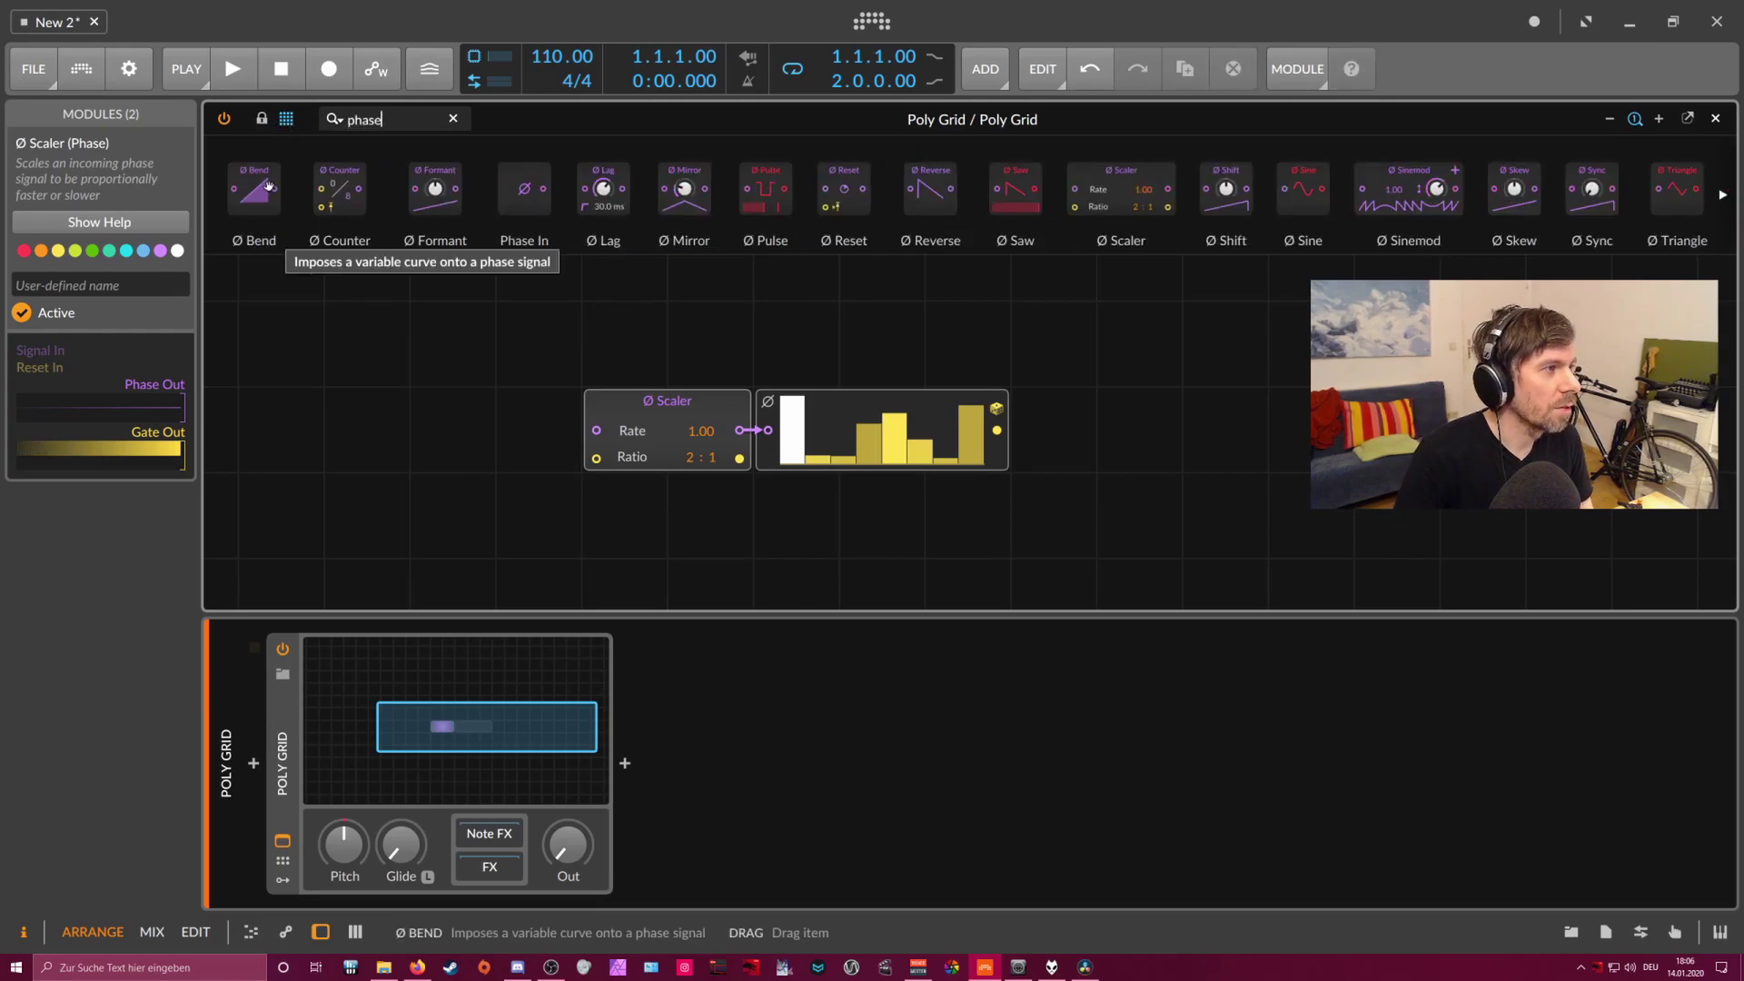
left_click_drag(524, 189, 596, 431)
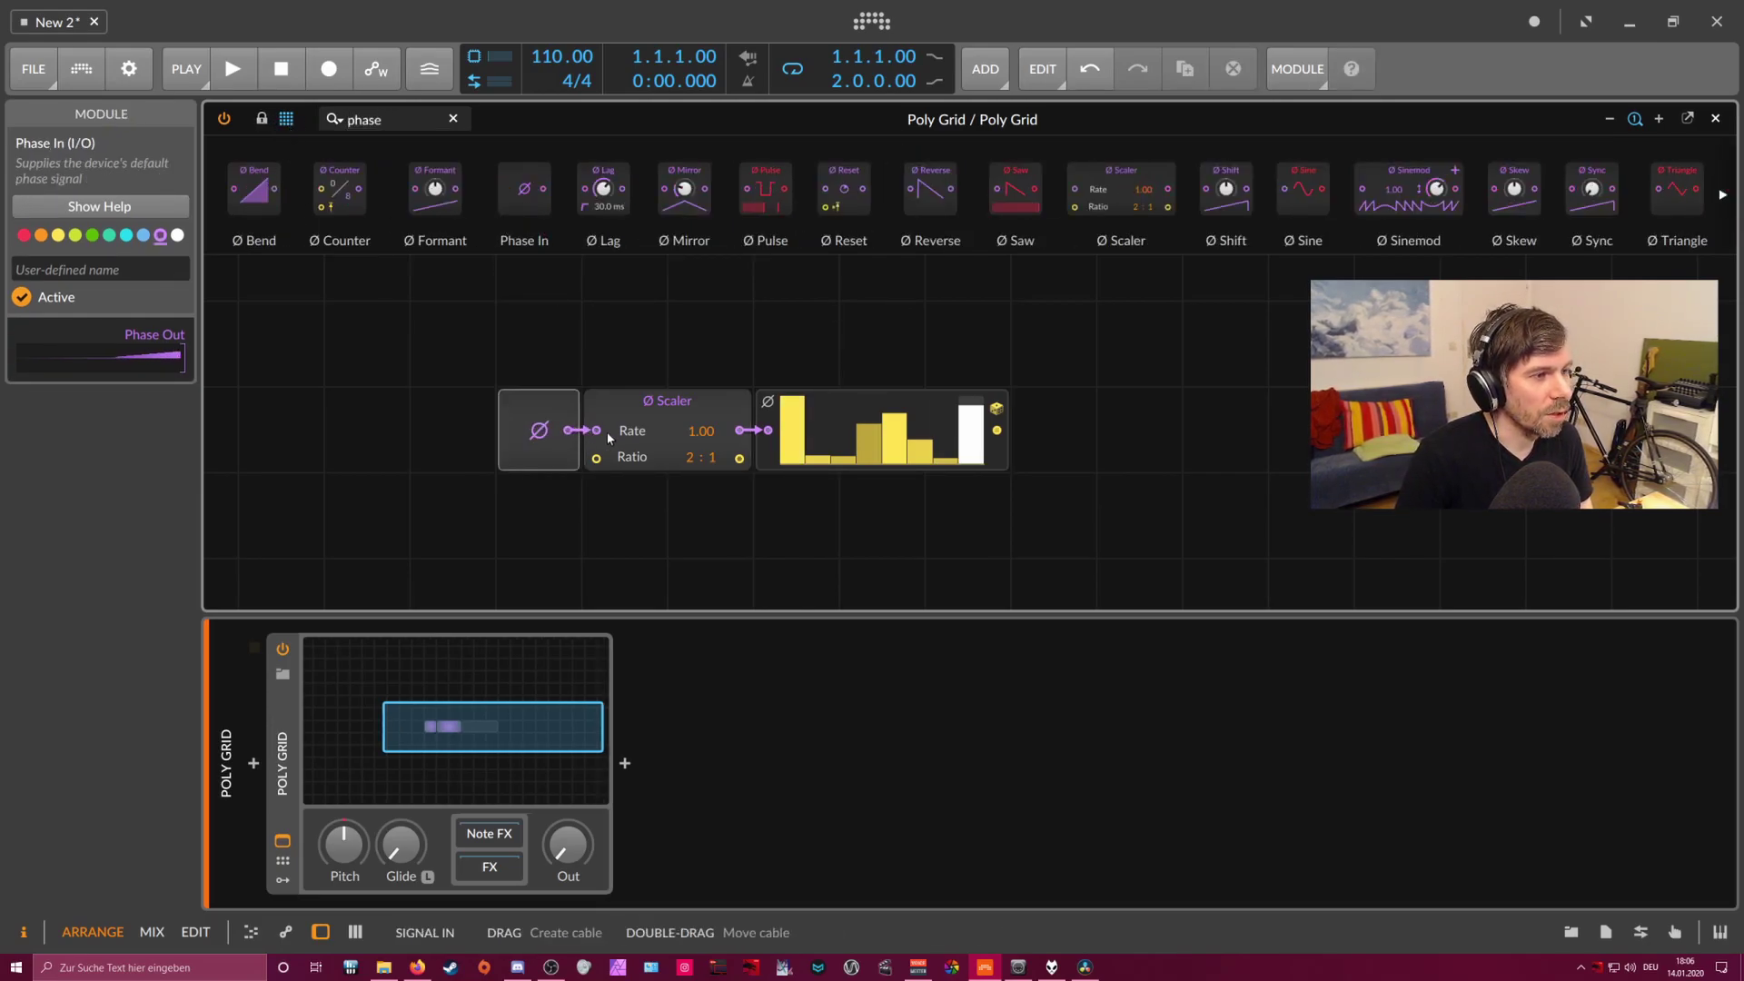
left_click_drag(721, 458, 692, 441)
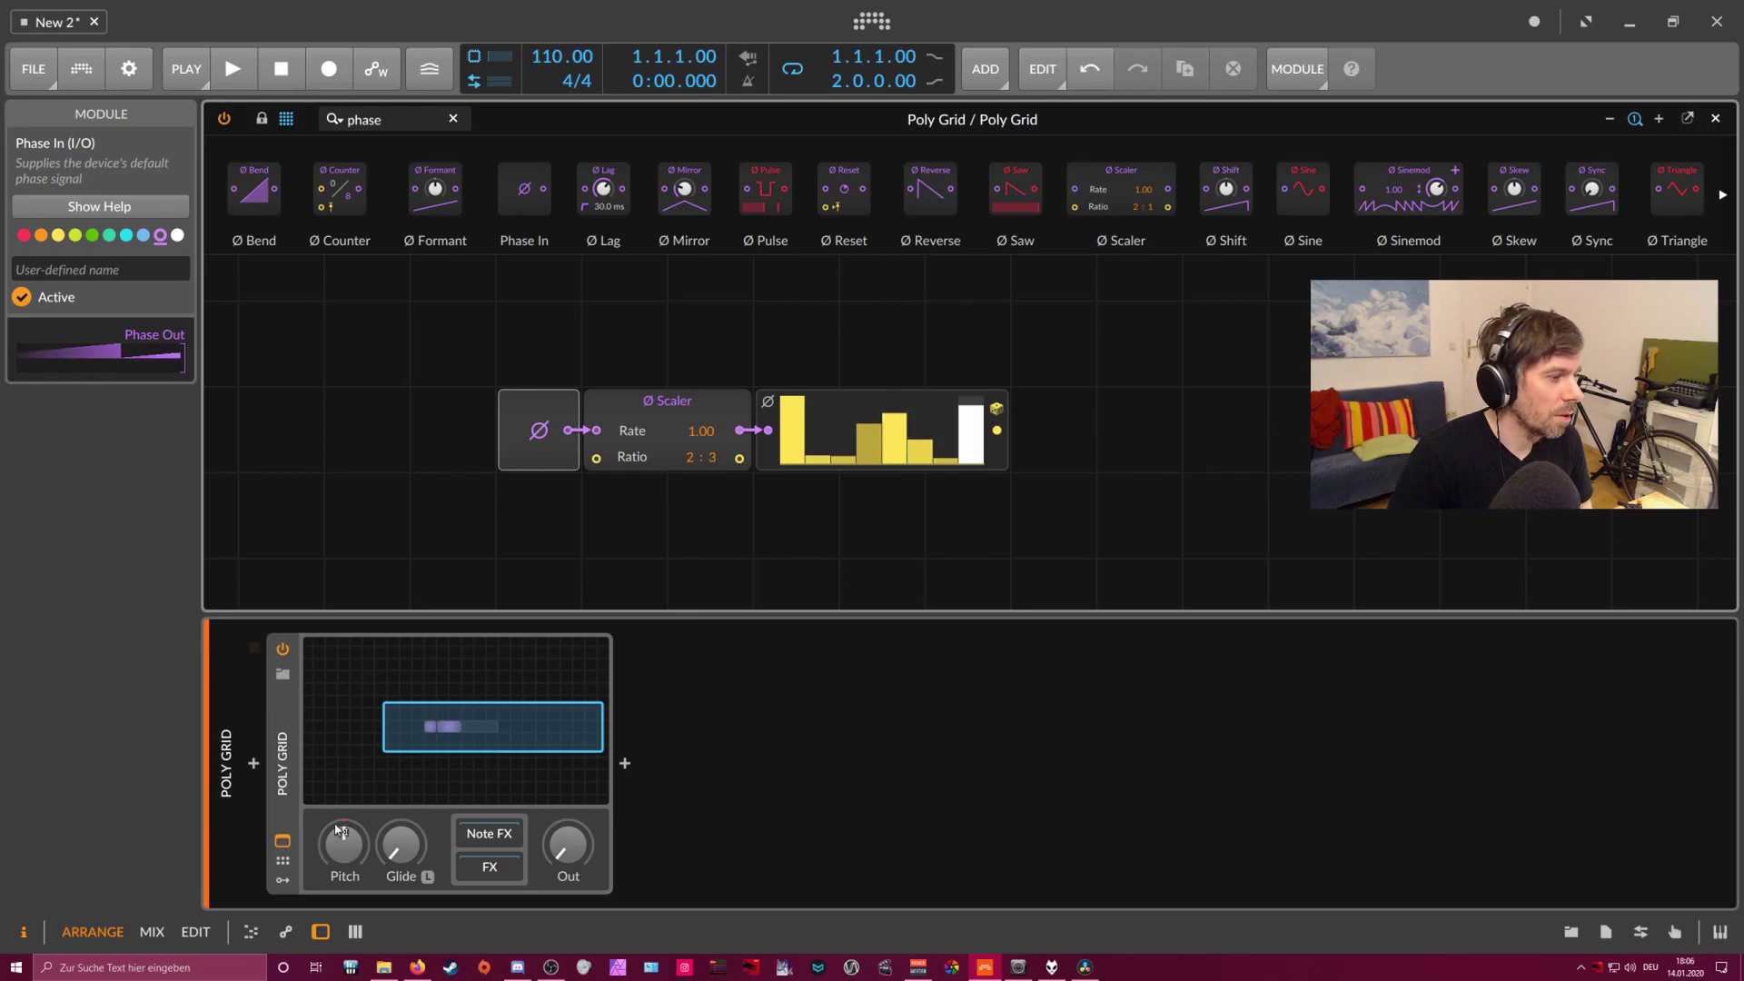
- Add a Random modulator to the Poly Grid and map it to the Ø Scaler's Rate with an amount of 2.000
left_click(283, 880)
left_click(320, 680)
type("ra")
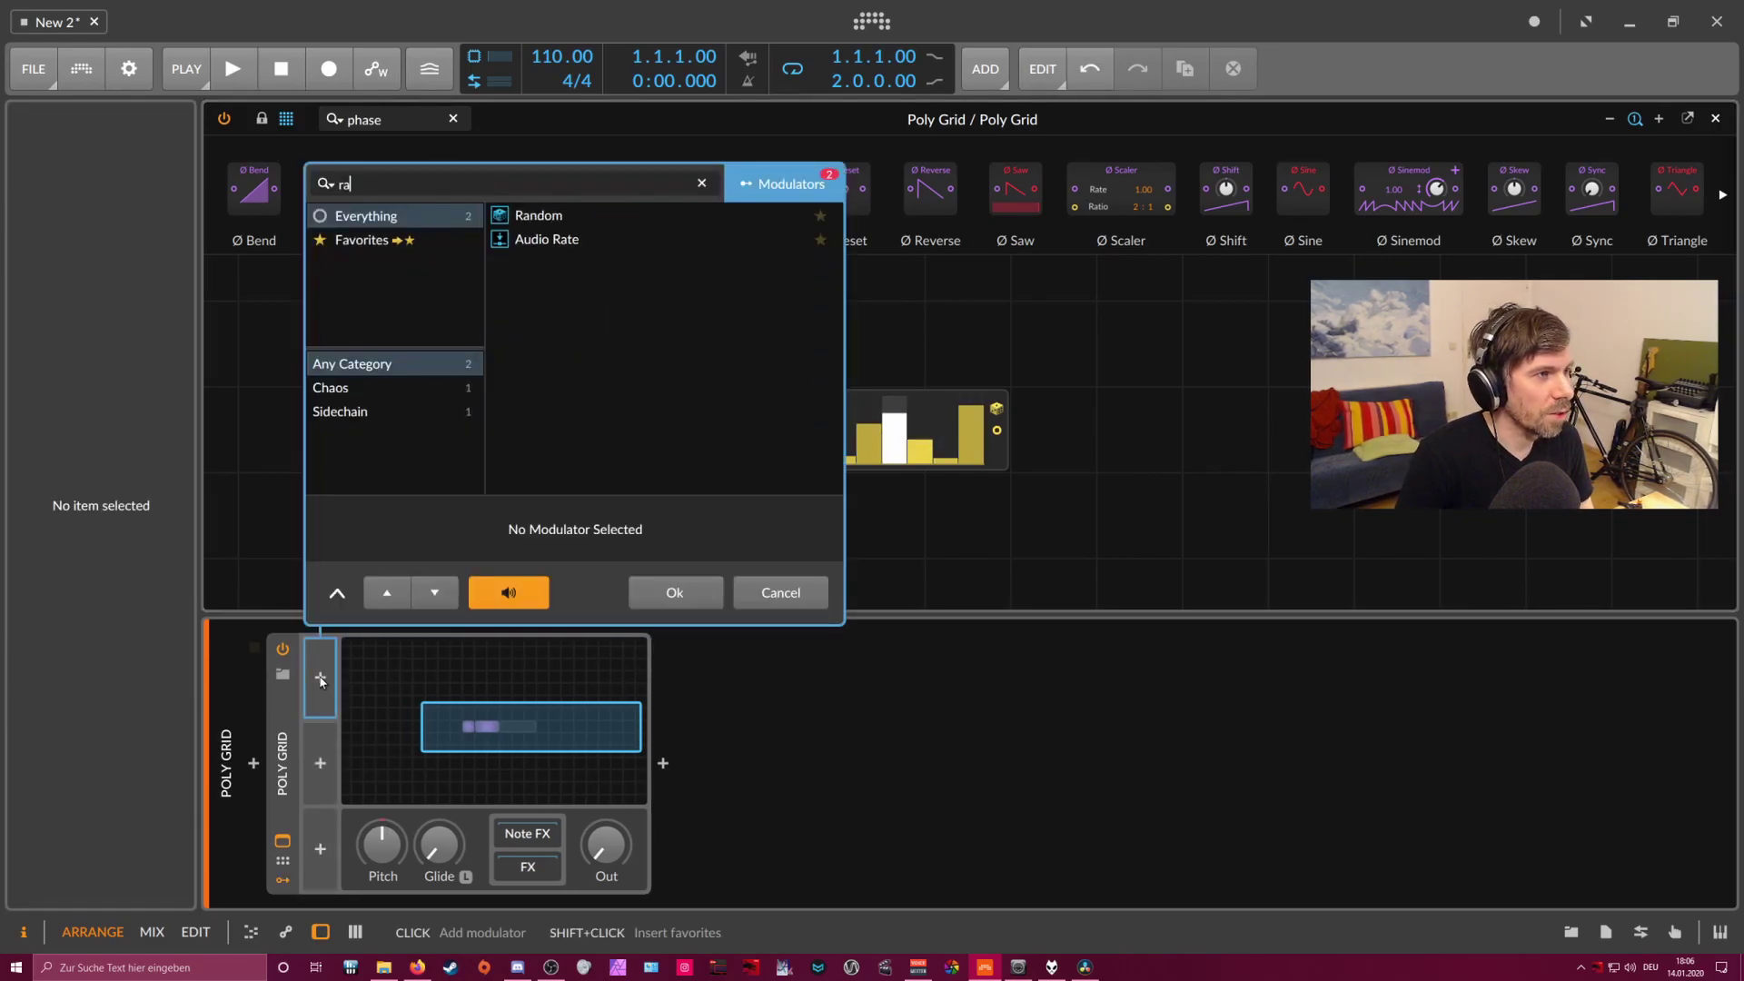
key("Return")
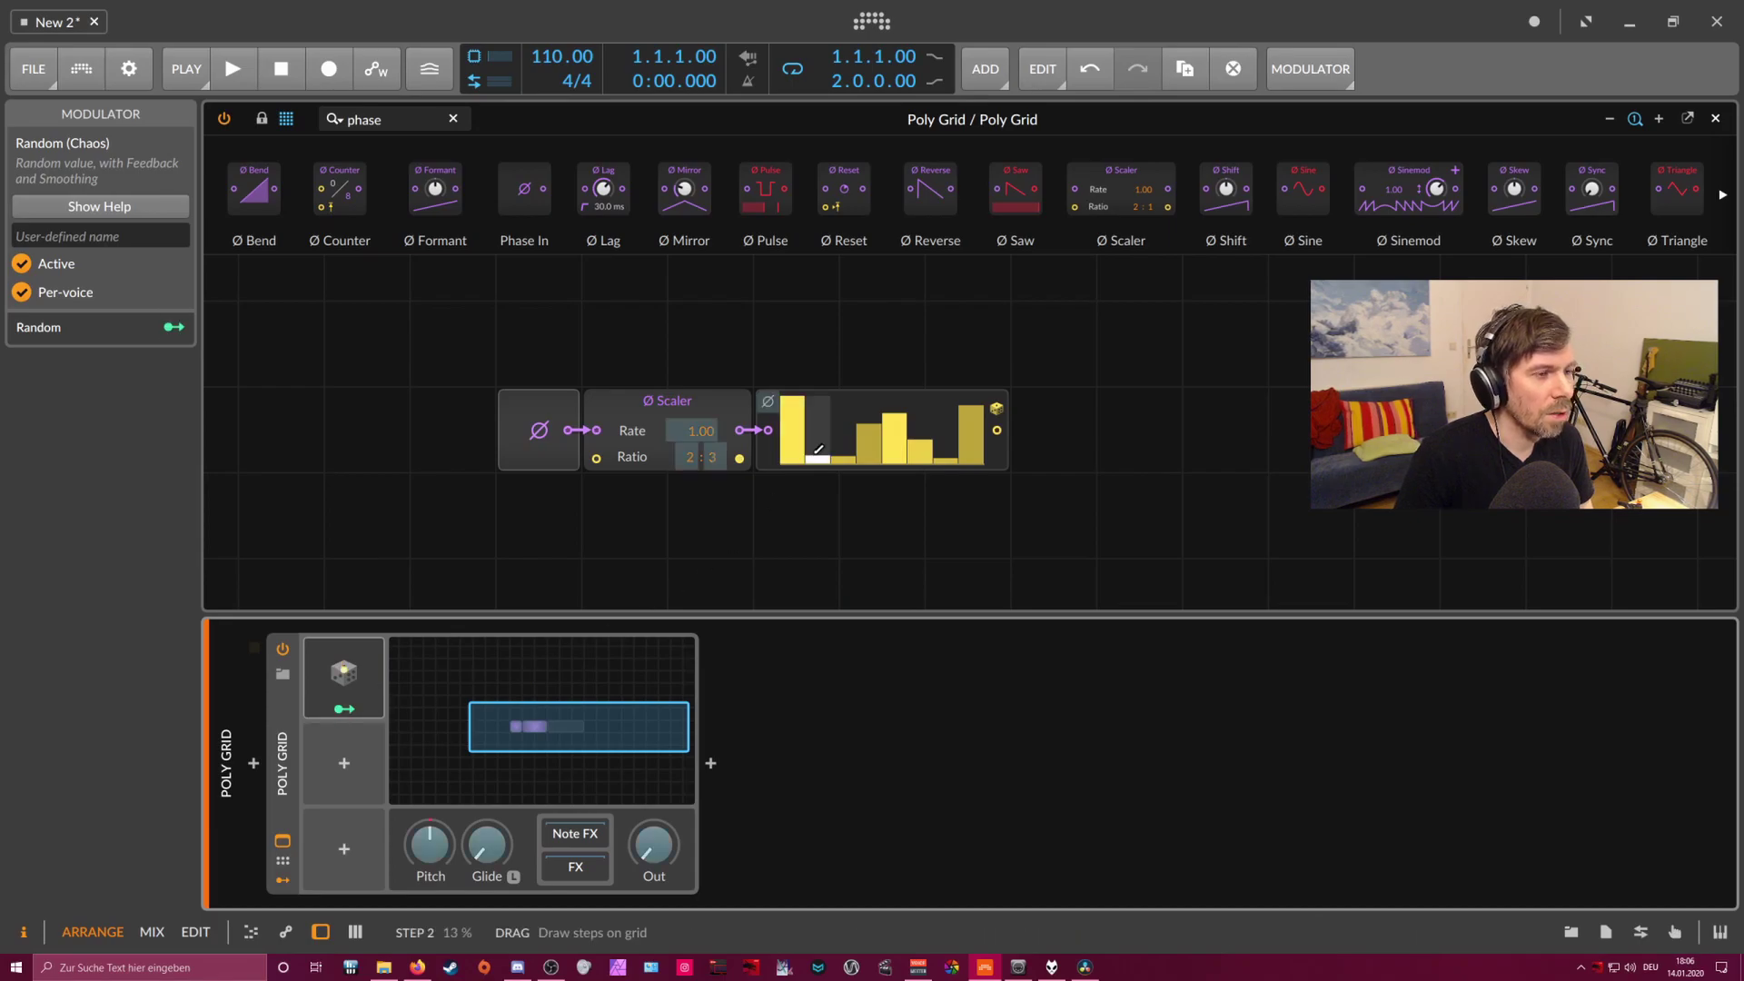
left_click(344, 709)
left_click_drag(701, 441, 700, 292)
- Redraw the steps of the Probabilities module, raising the low ones to medium-high probabilities
mouse_move(865, 447)
left_mouse_down()
mouse_move(813, 427)
mouse_move(972, 436)
mouse_move(919, 418)
left_mouse_up()
left_click_drag(665, 349, 772, 358)
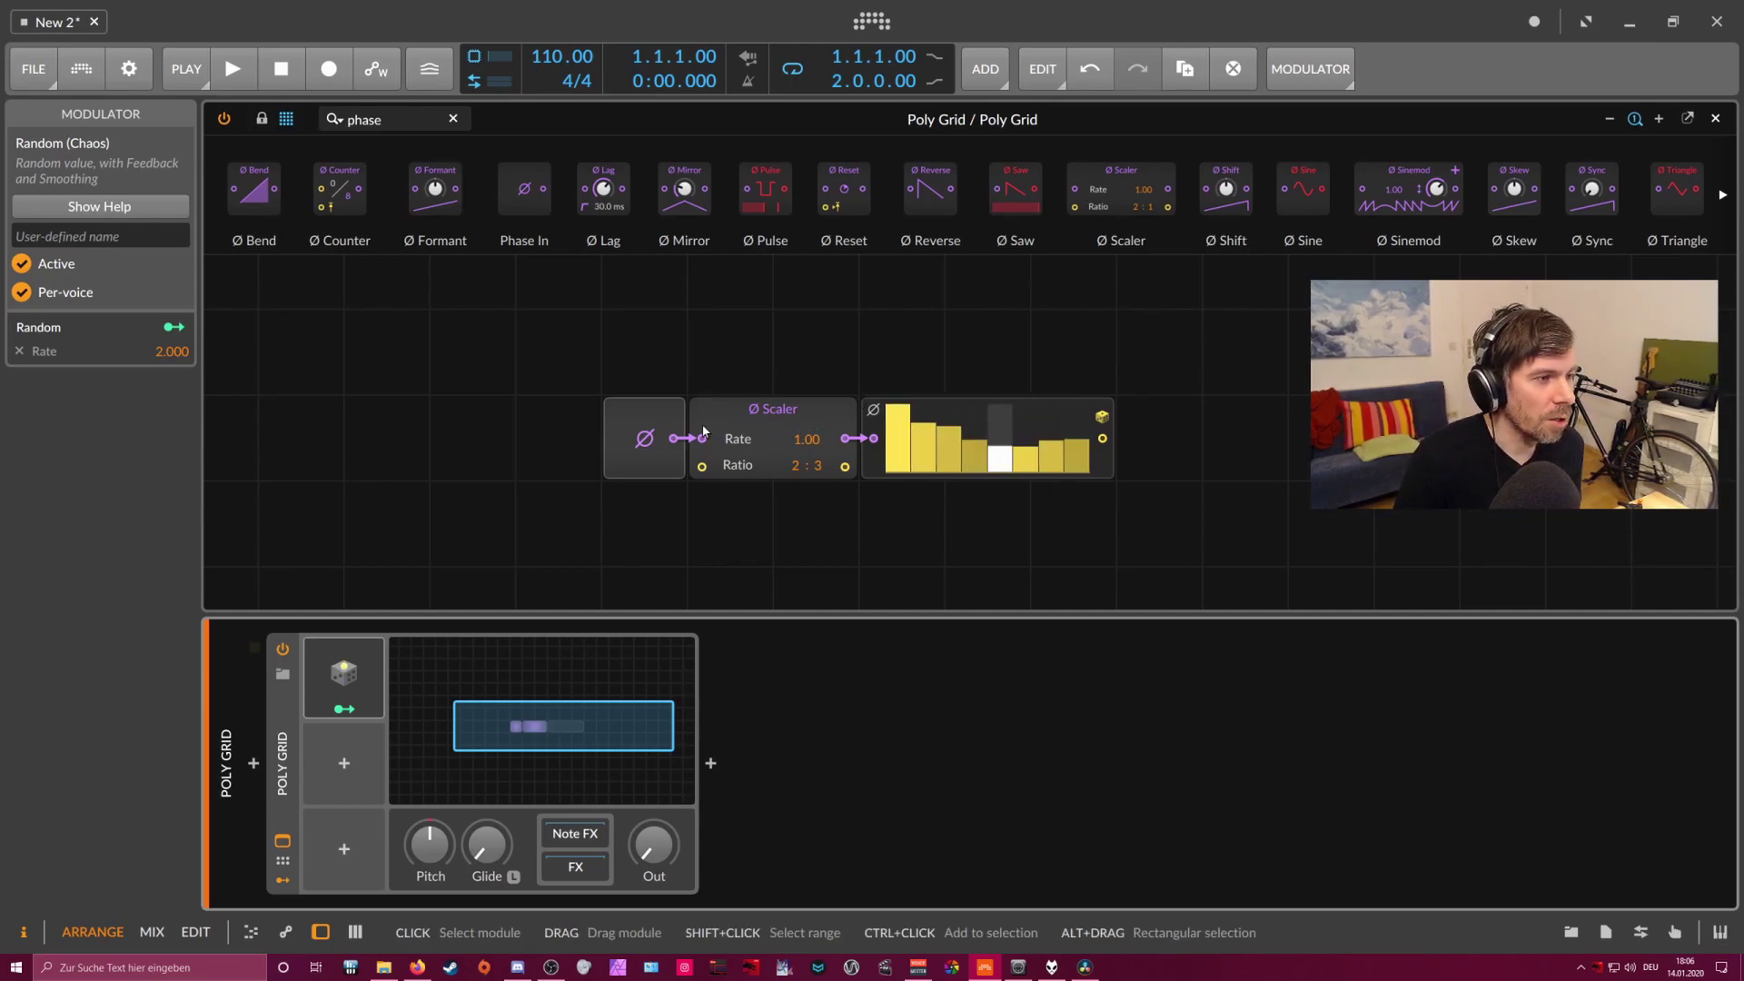
mouse_move(852, 391)
left_mouse_down()
mouse_move(915, 421)
mouse_move(1031, 432)
left_mouse_up()
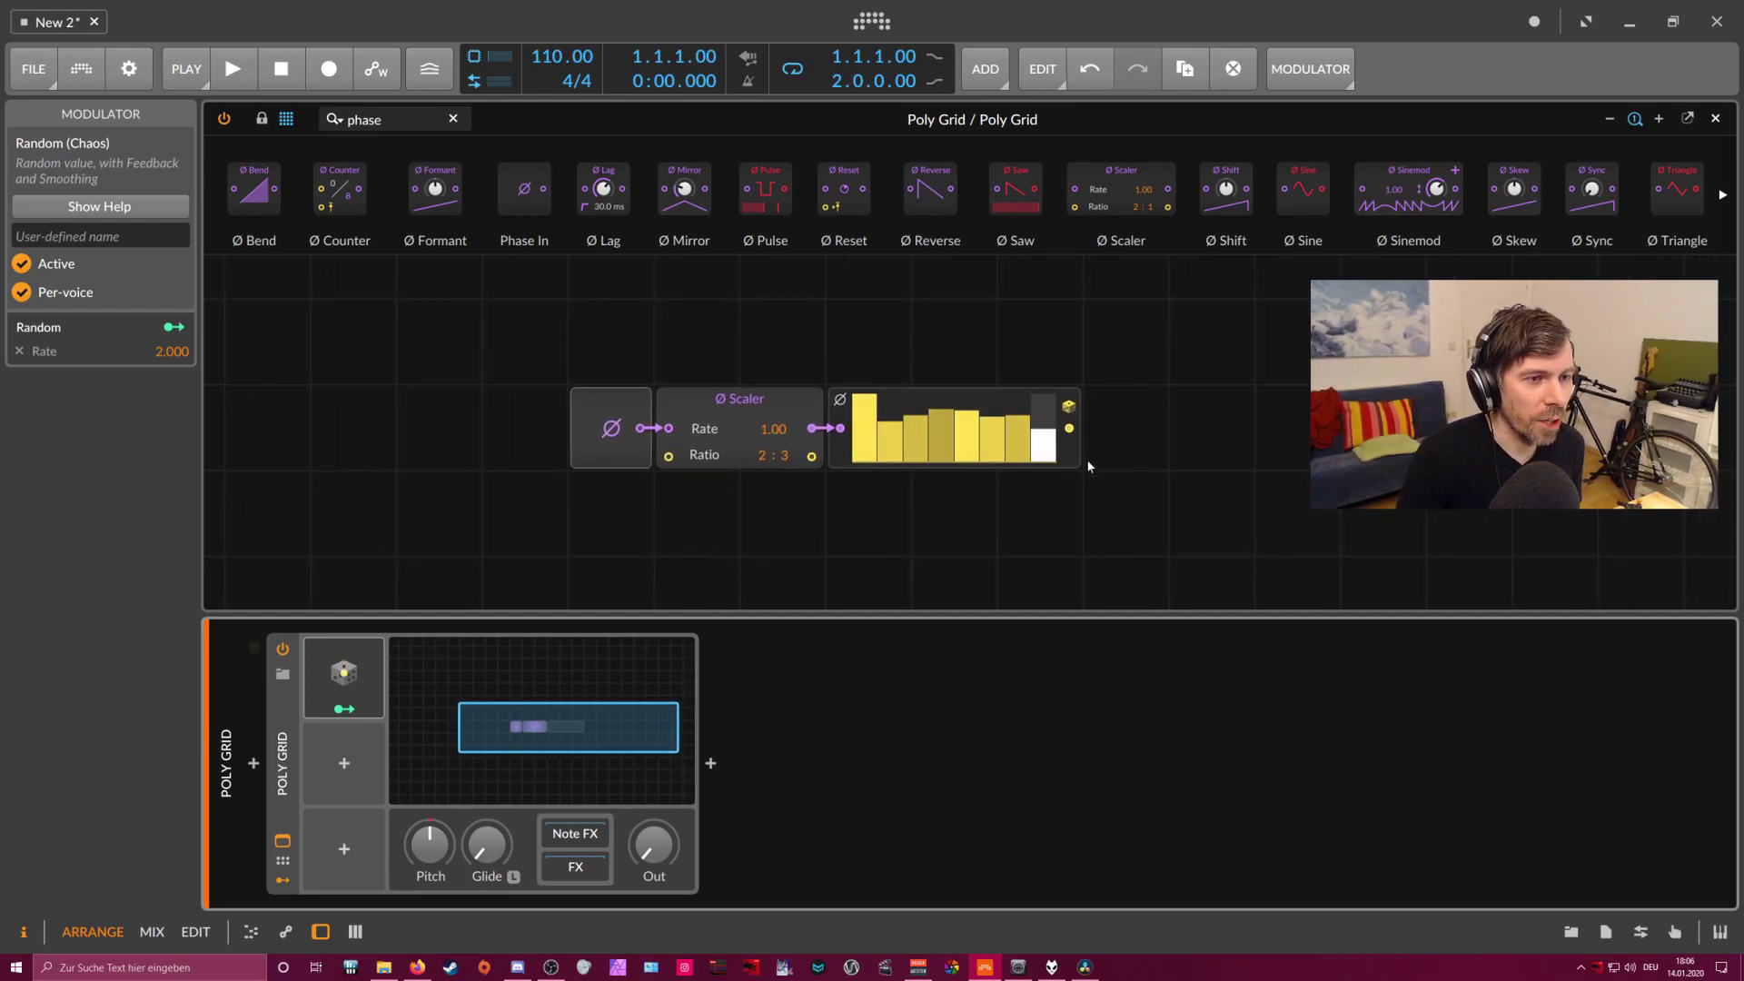
- Add a Modulator Out module connected to the gate output of the Probabilities module
left_click(378, 124)
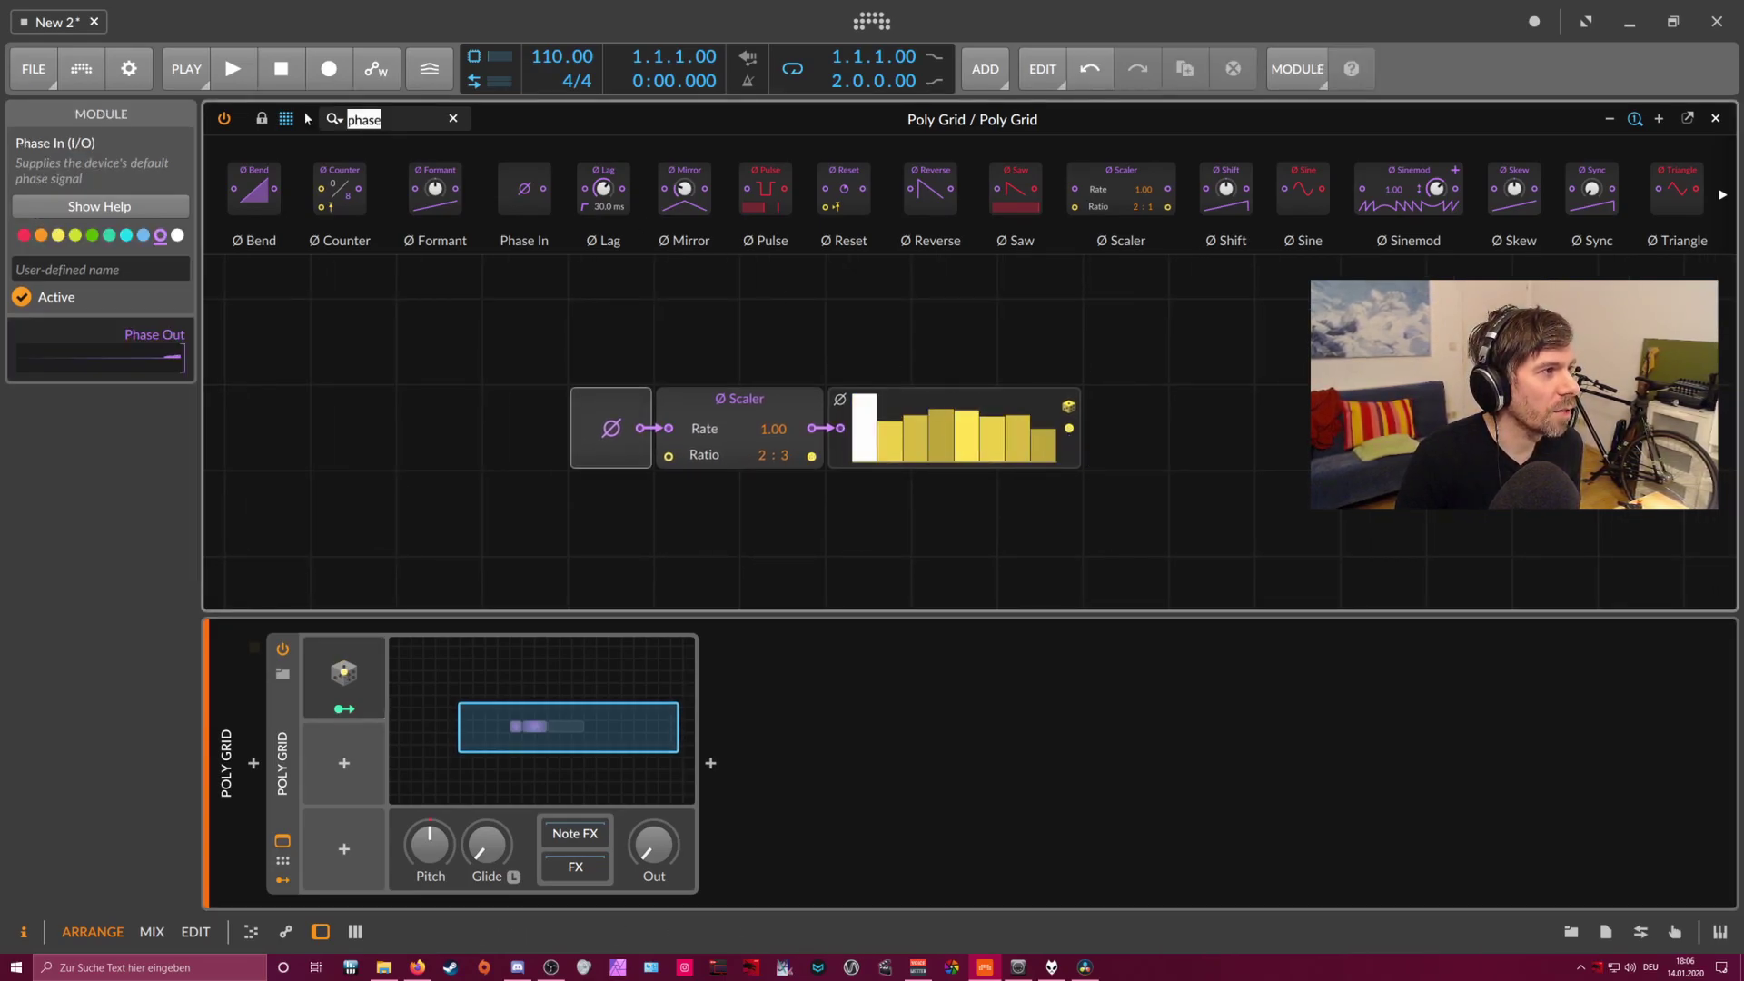
type("mod")
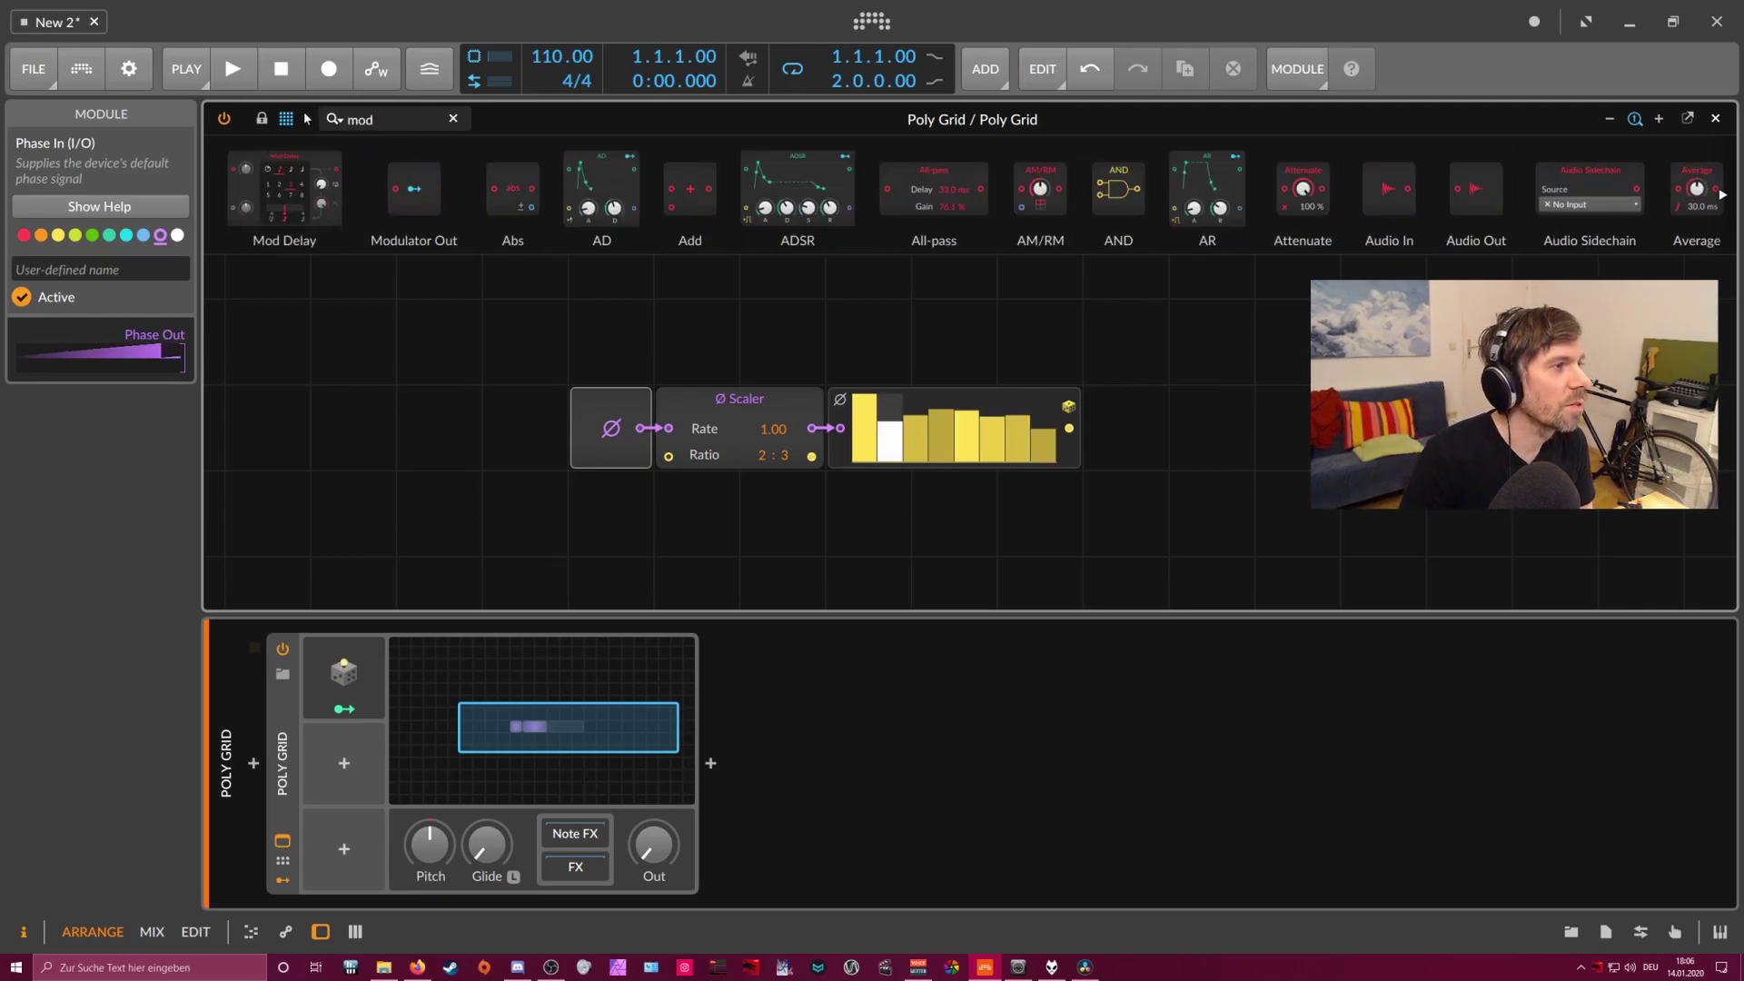
left_click_drag(414, 189, 1112, 436)
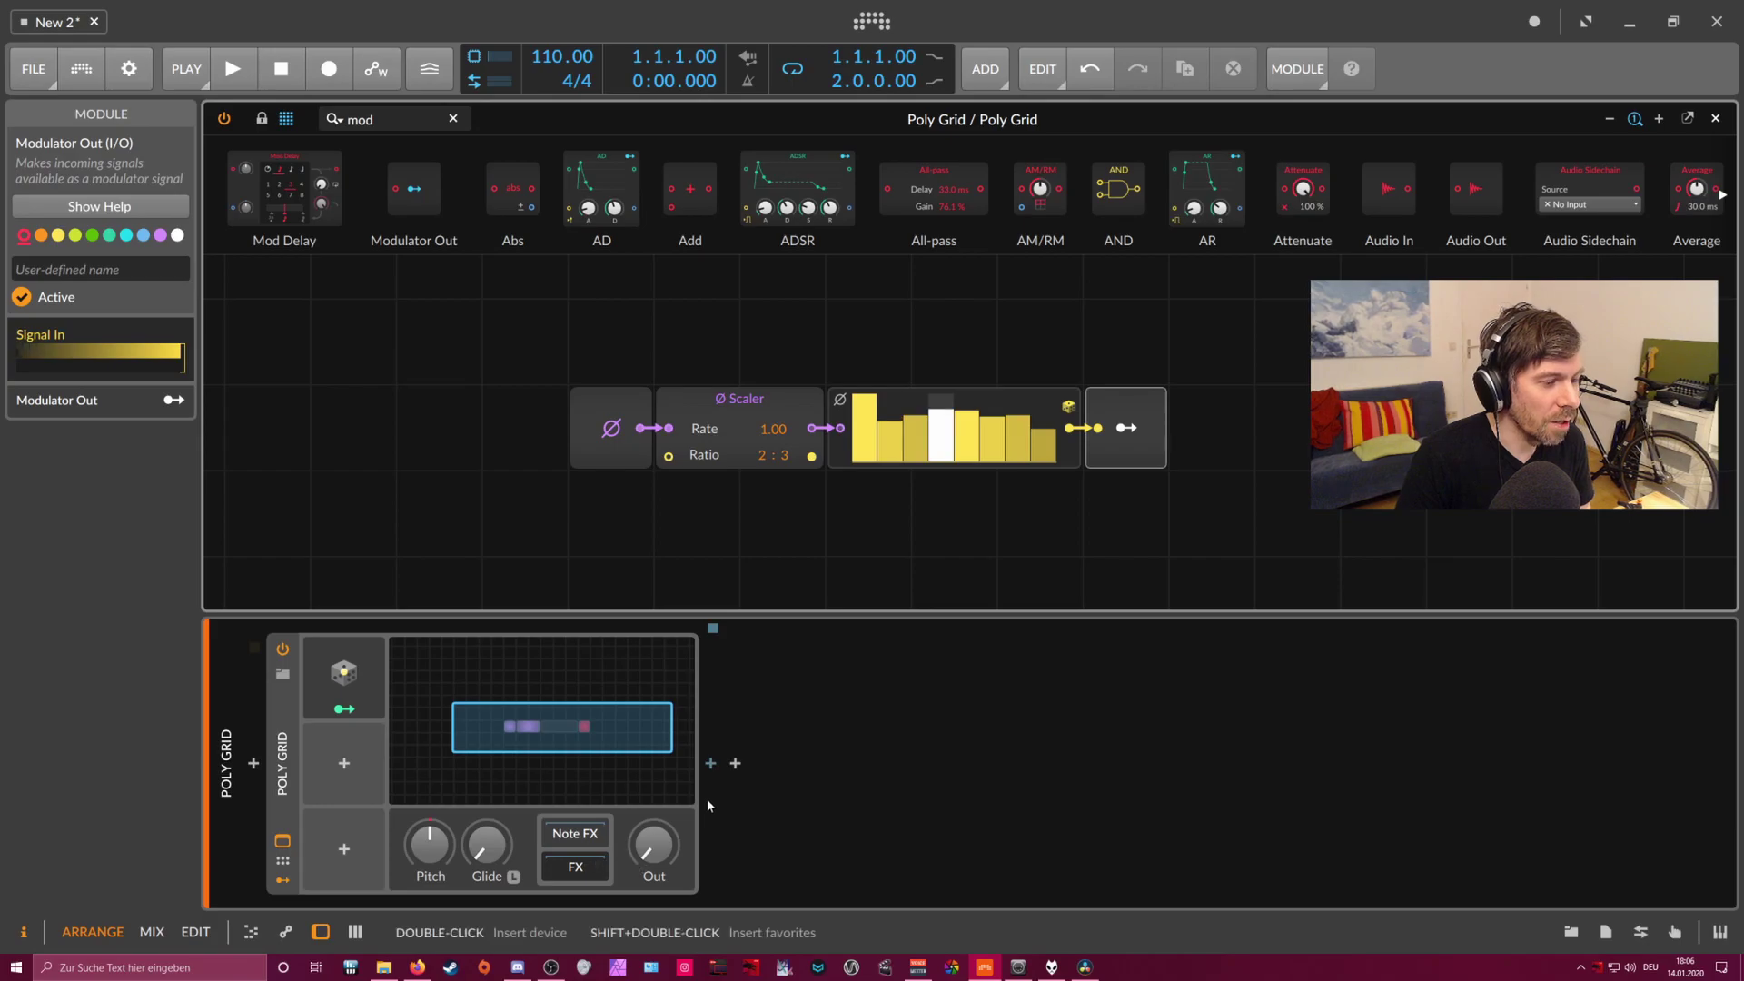
- Insert the Grid Note Out preset into the Poly Grid's FX chain
left_click(712, 765)
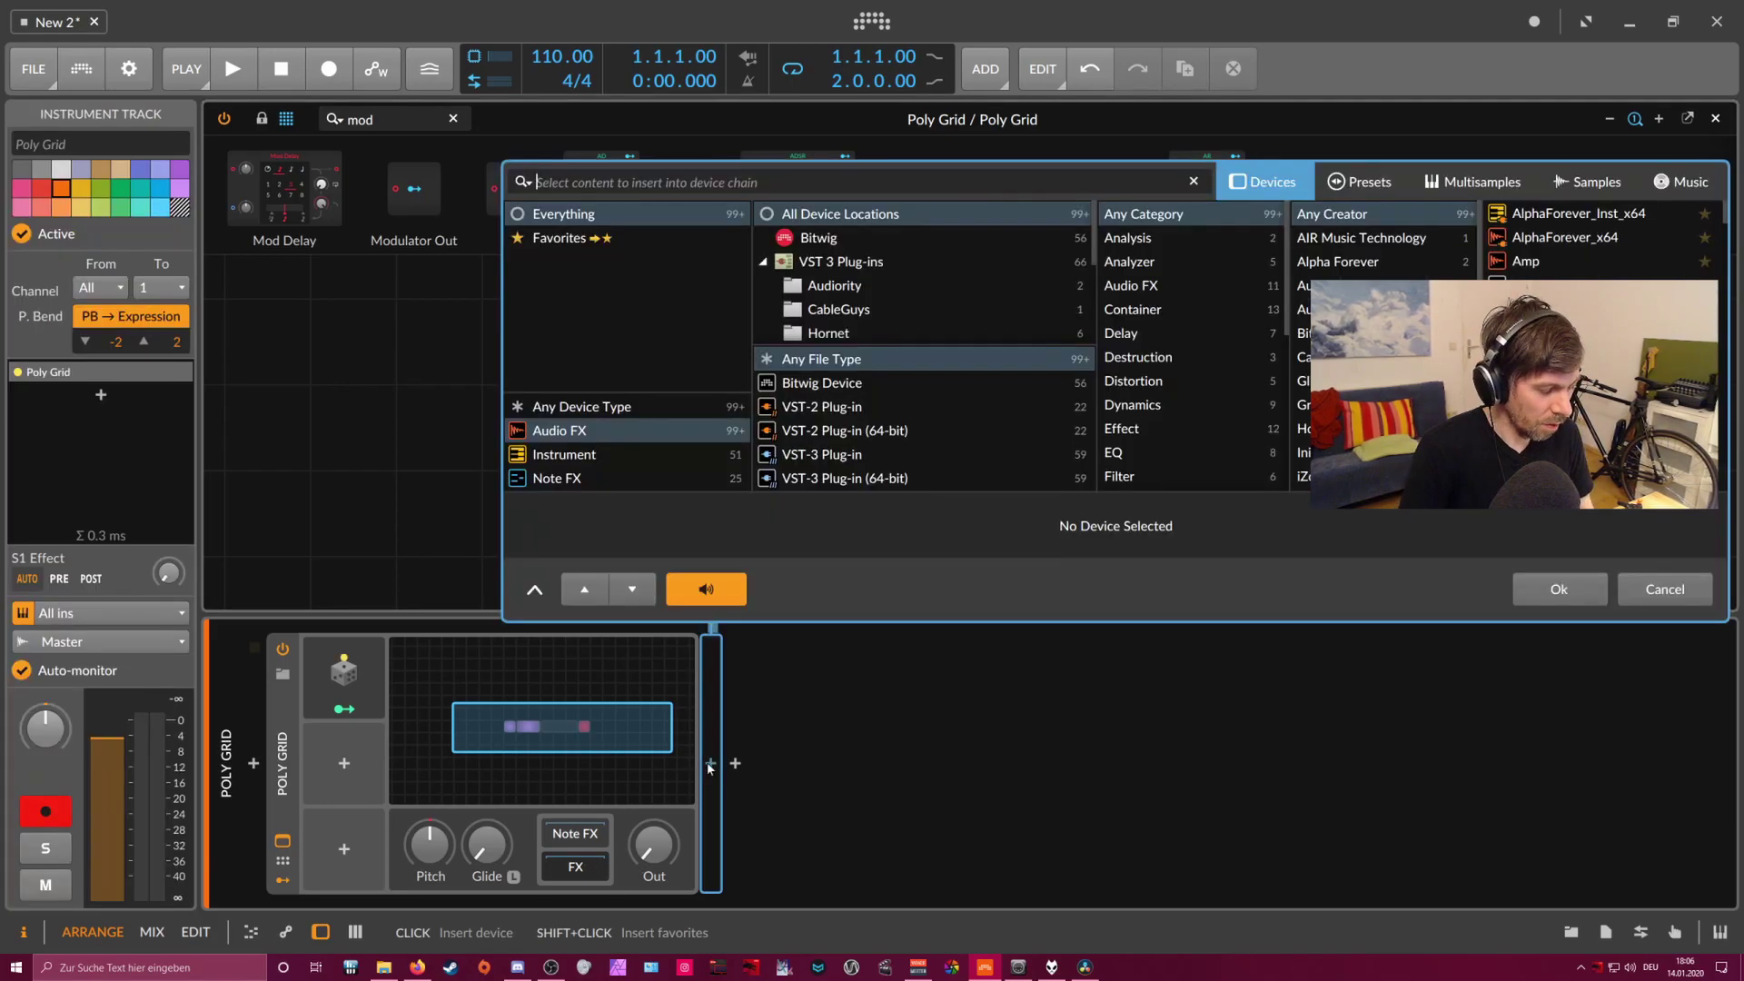
type("grid")
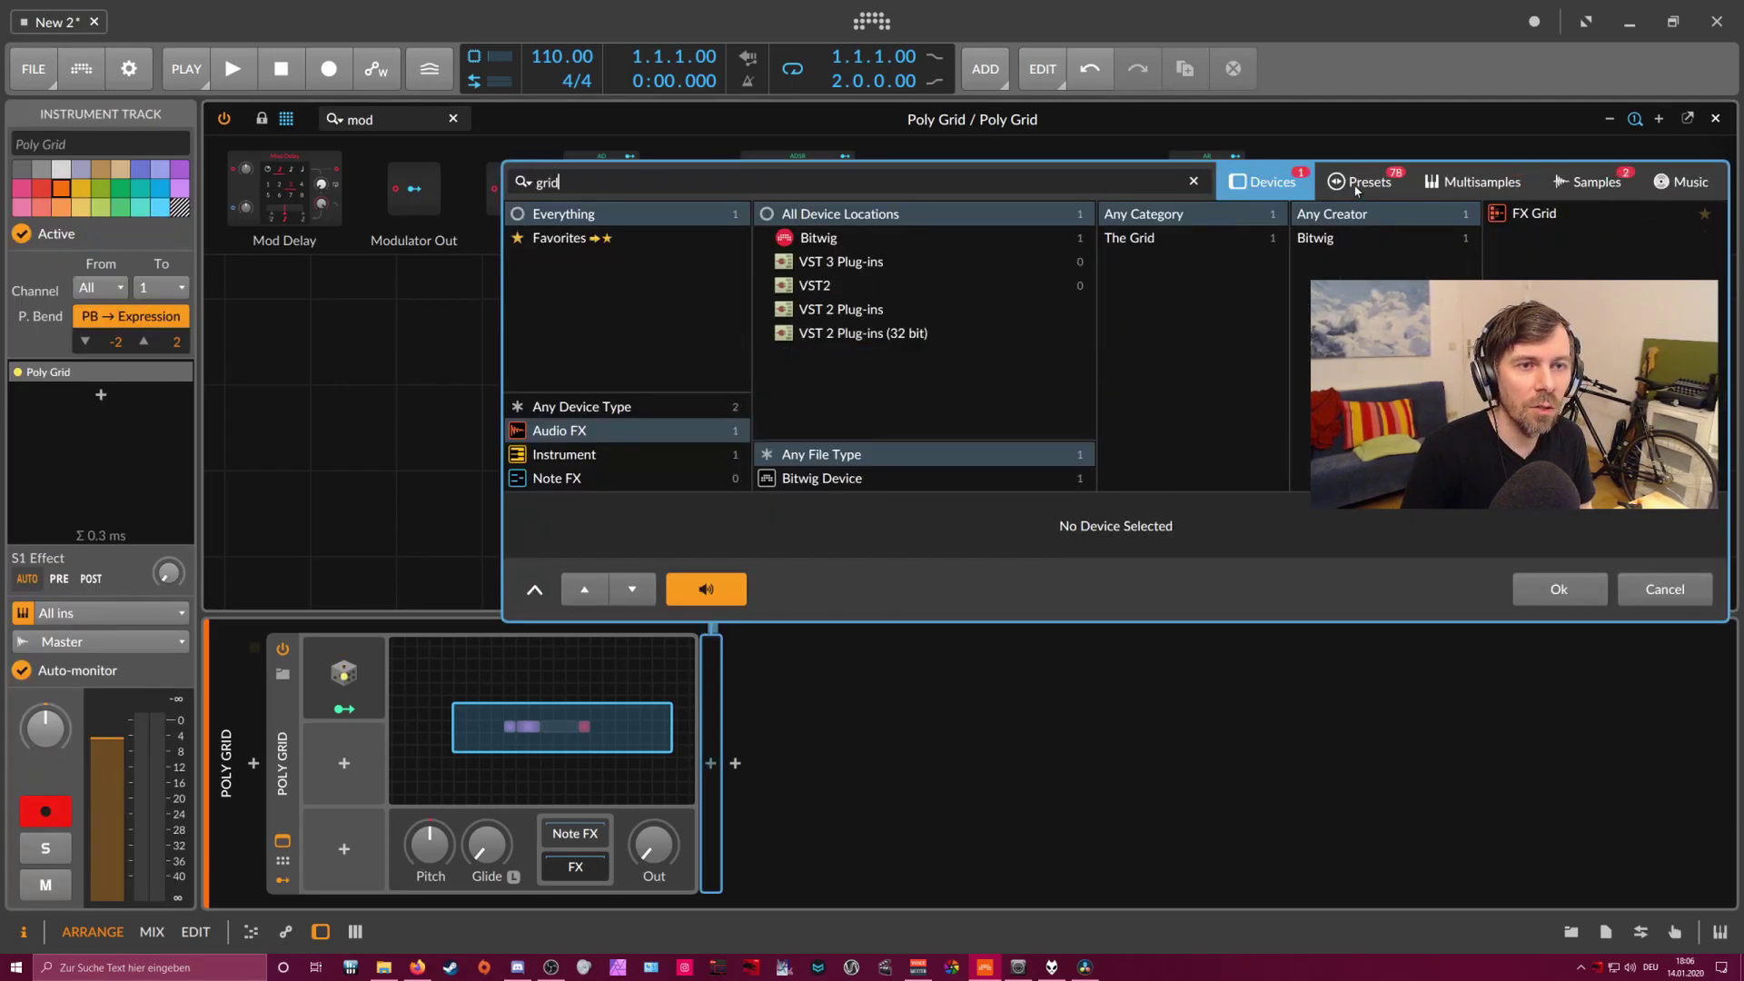
left_click(1360, 184)
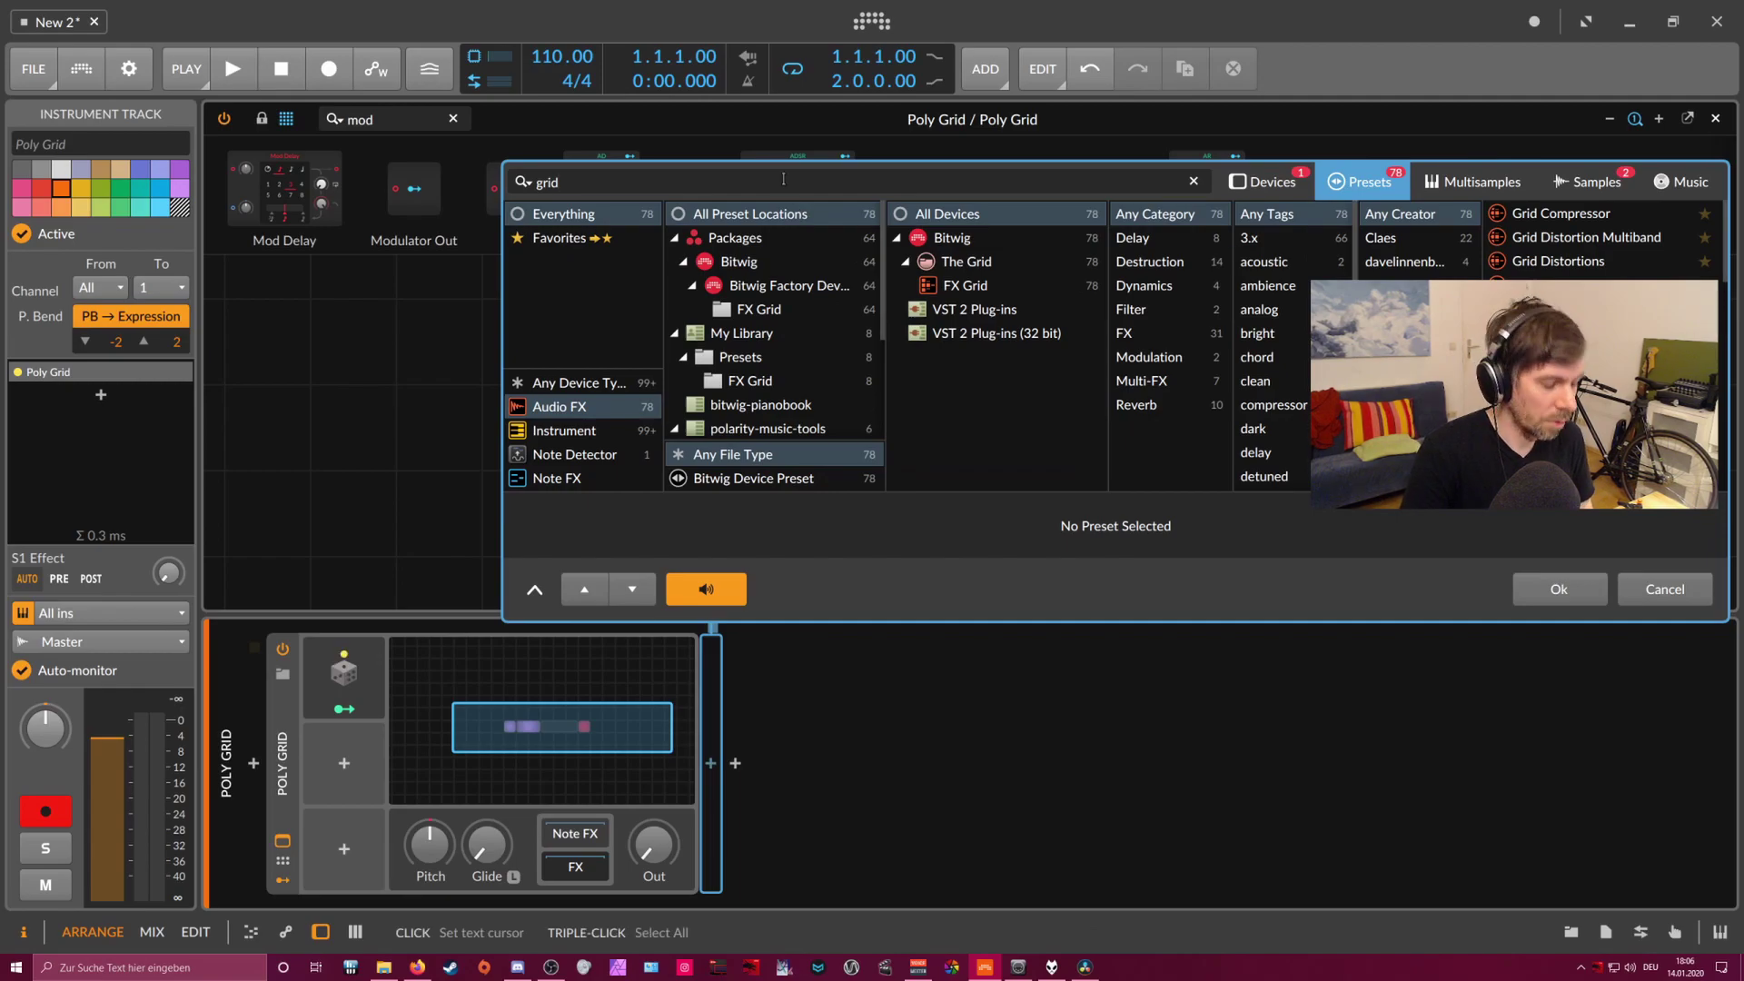
type("out")
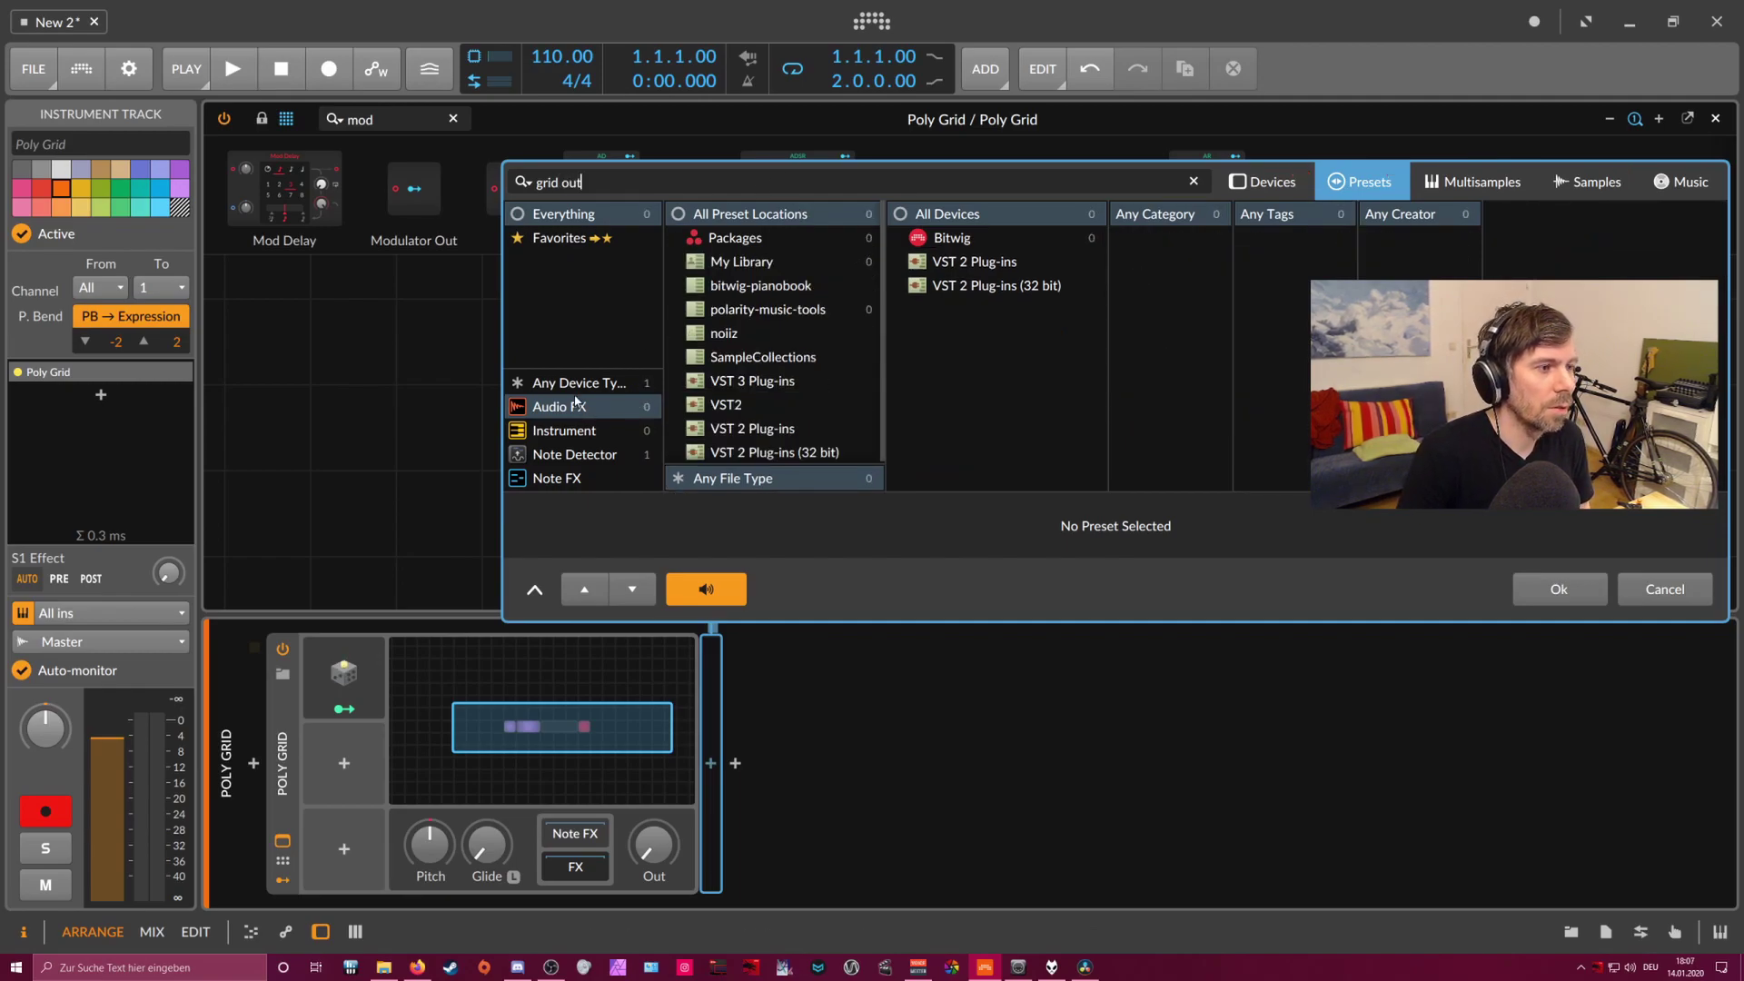
left_click(572, 382)
double_click(1557, 222)
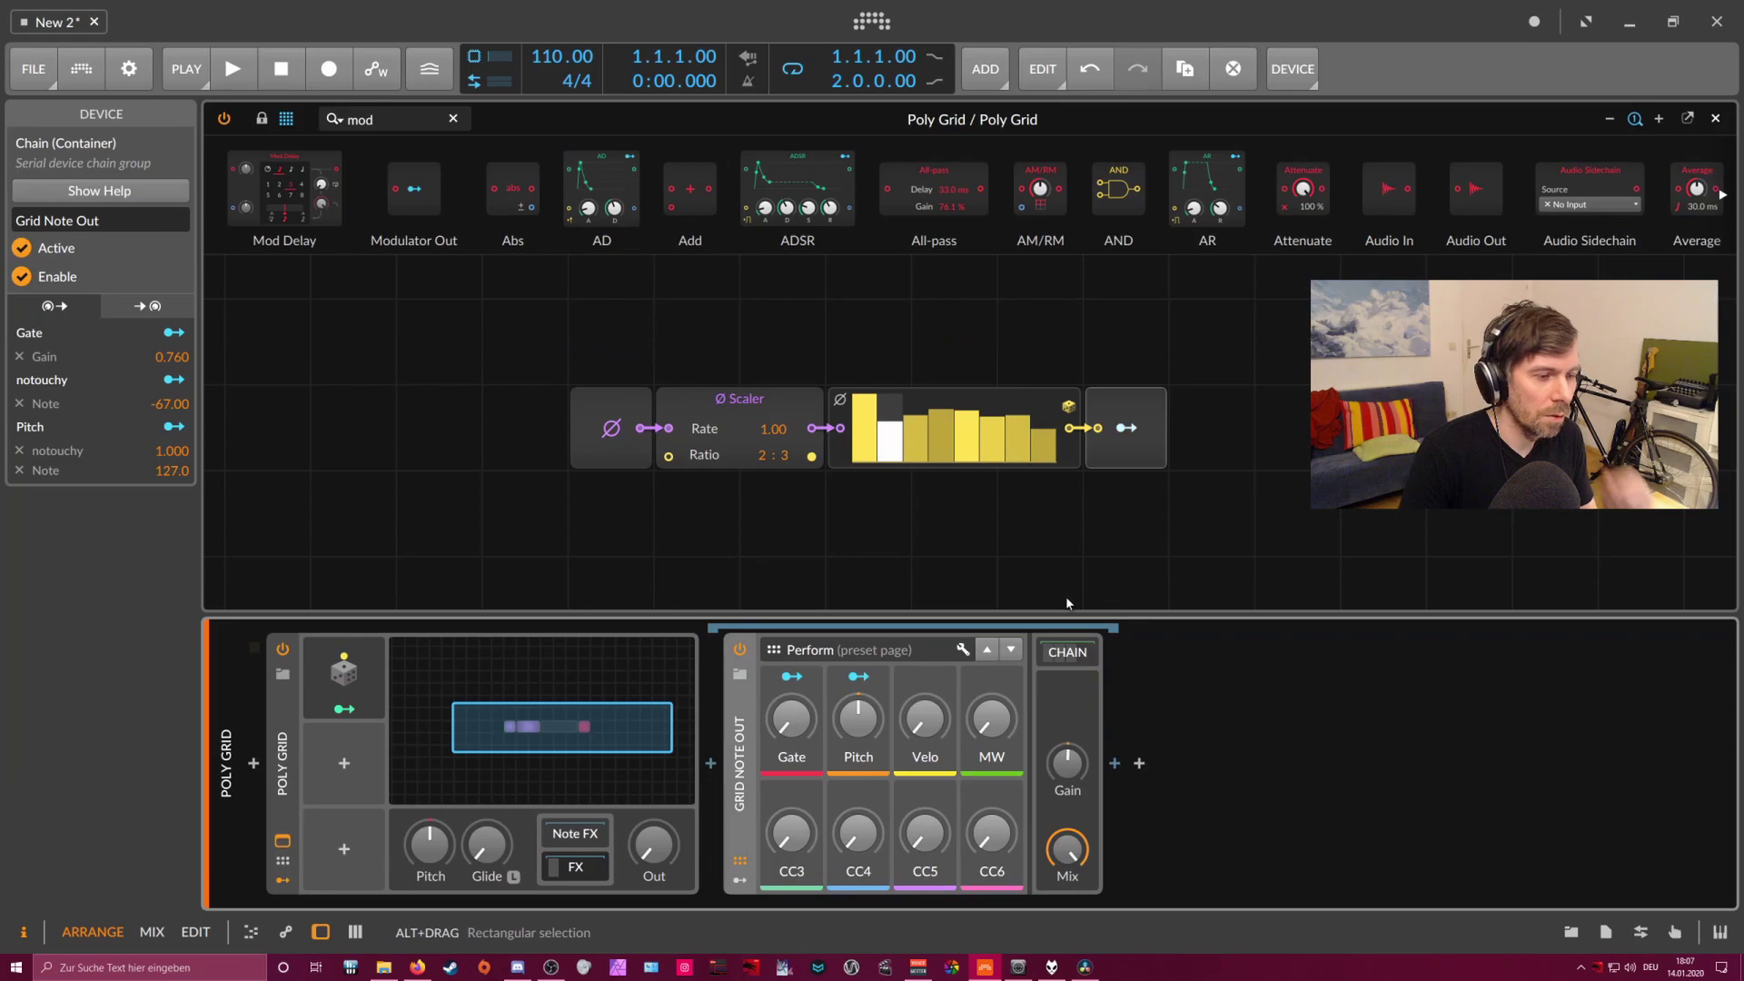
- Map the Modulator Out to Grid Note Out's Gate with an amount of 1.000, and close the FX chain and patch views
left_click(1127, 427)
left_click_drag(791, 718, 792, 701)
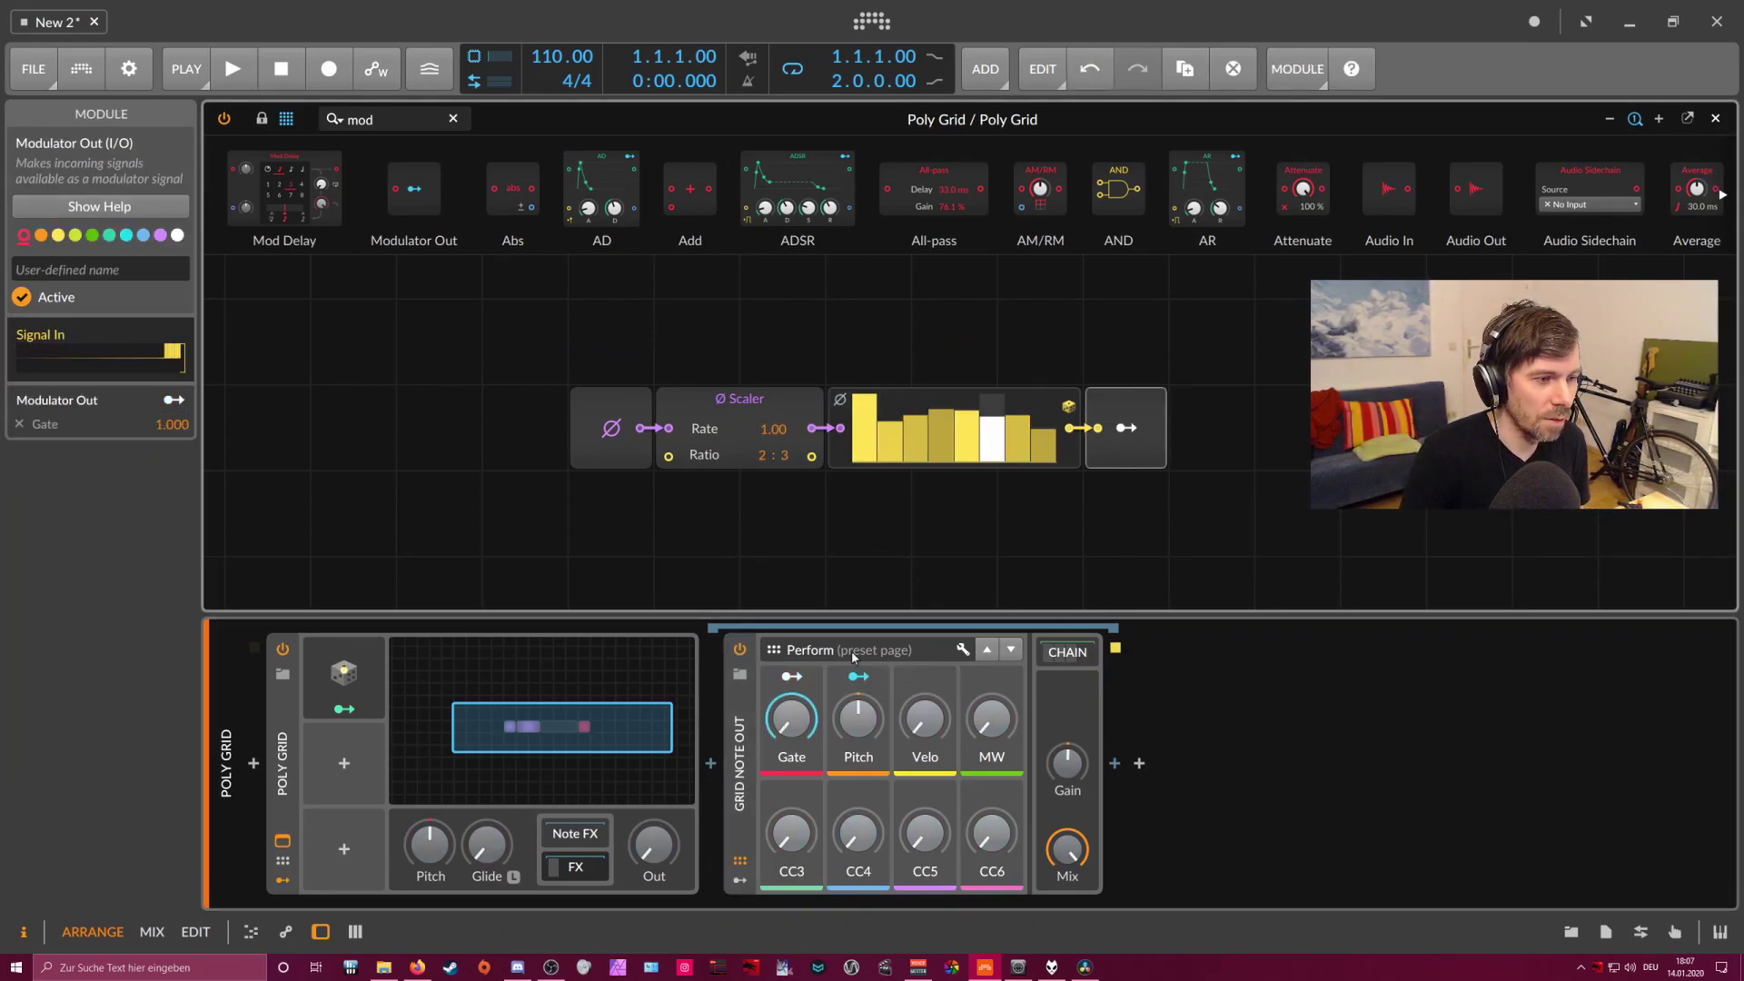
key("Delete")
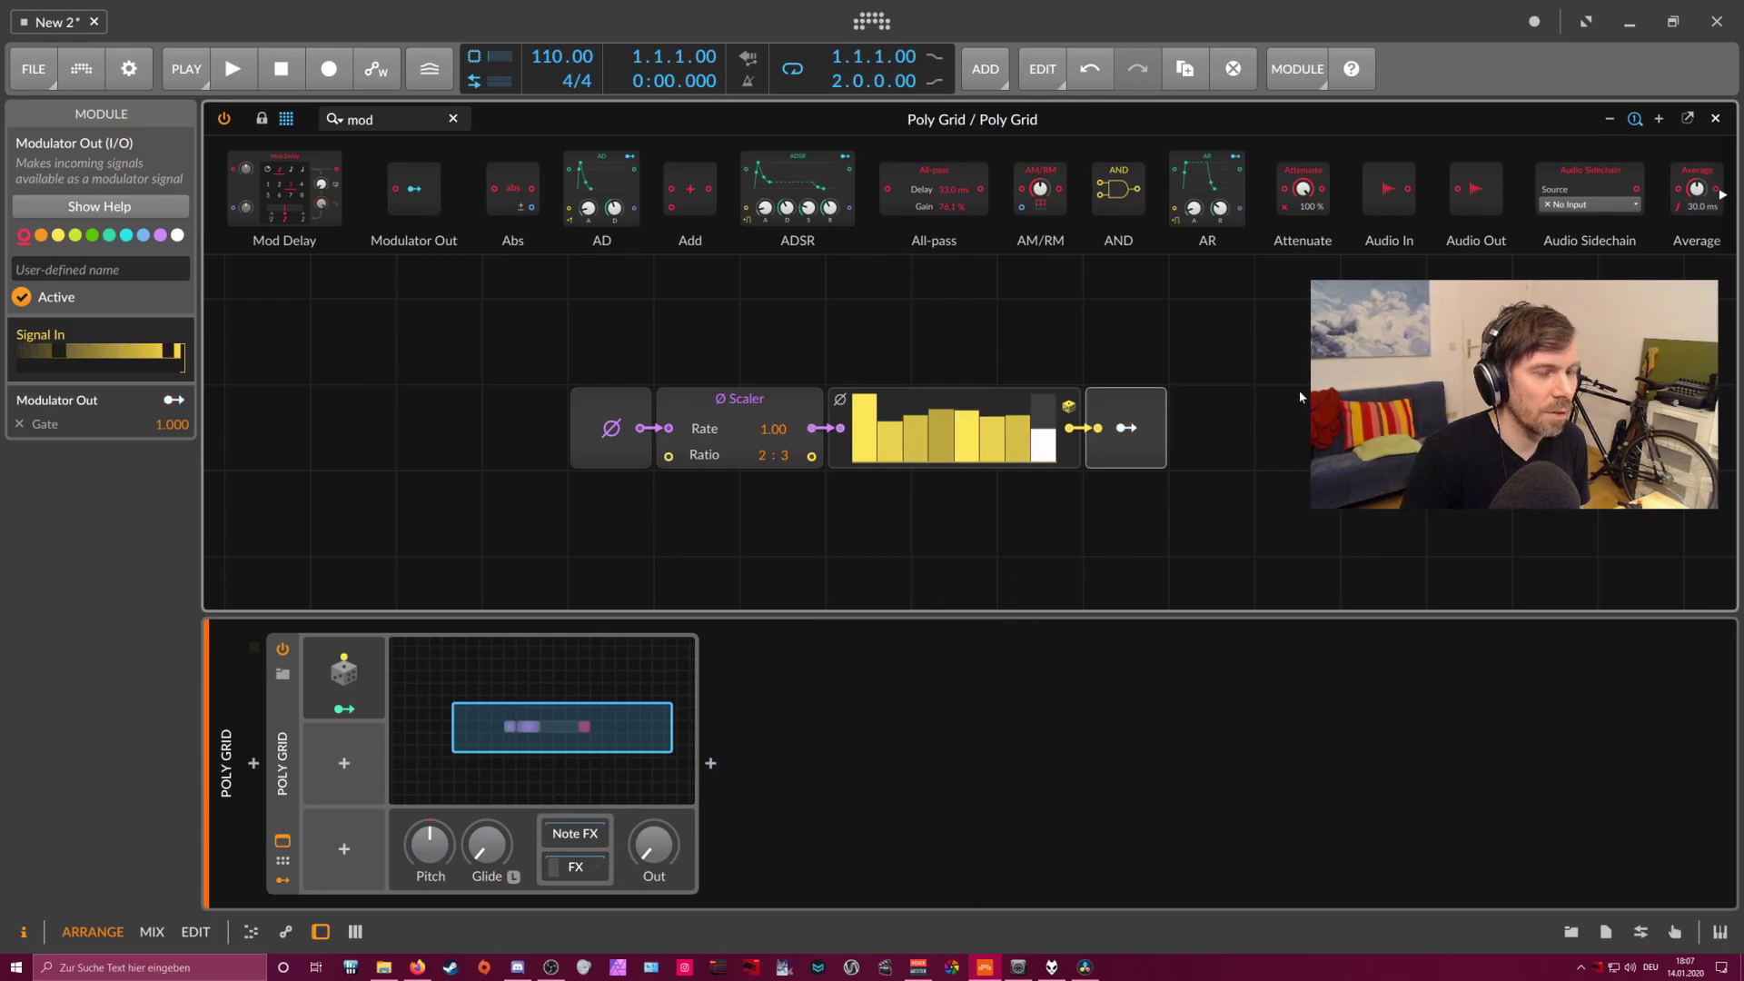
left_click(1716, 119)
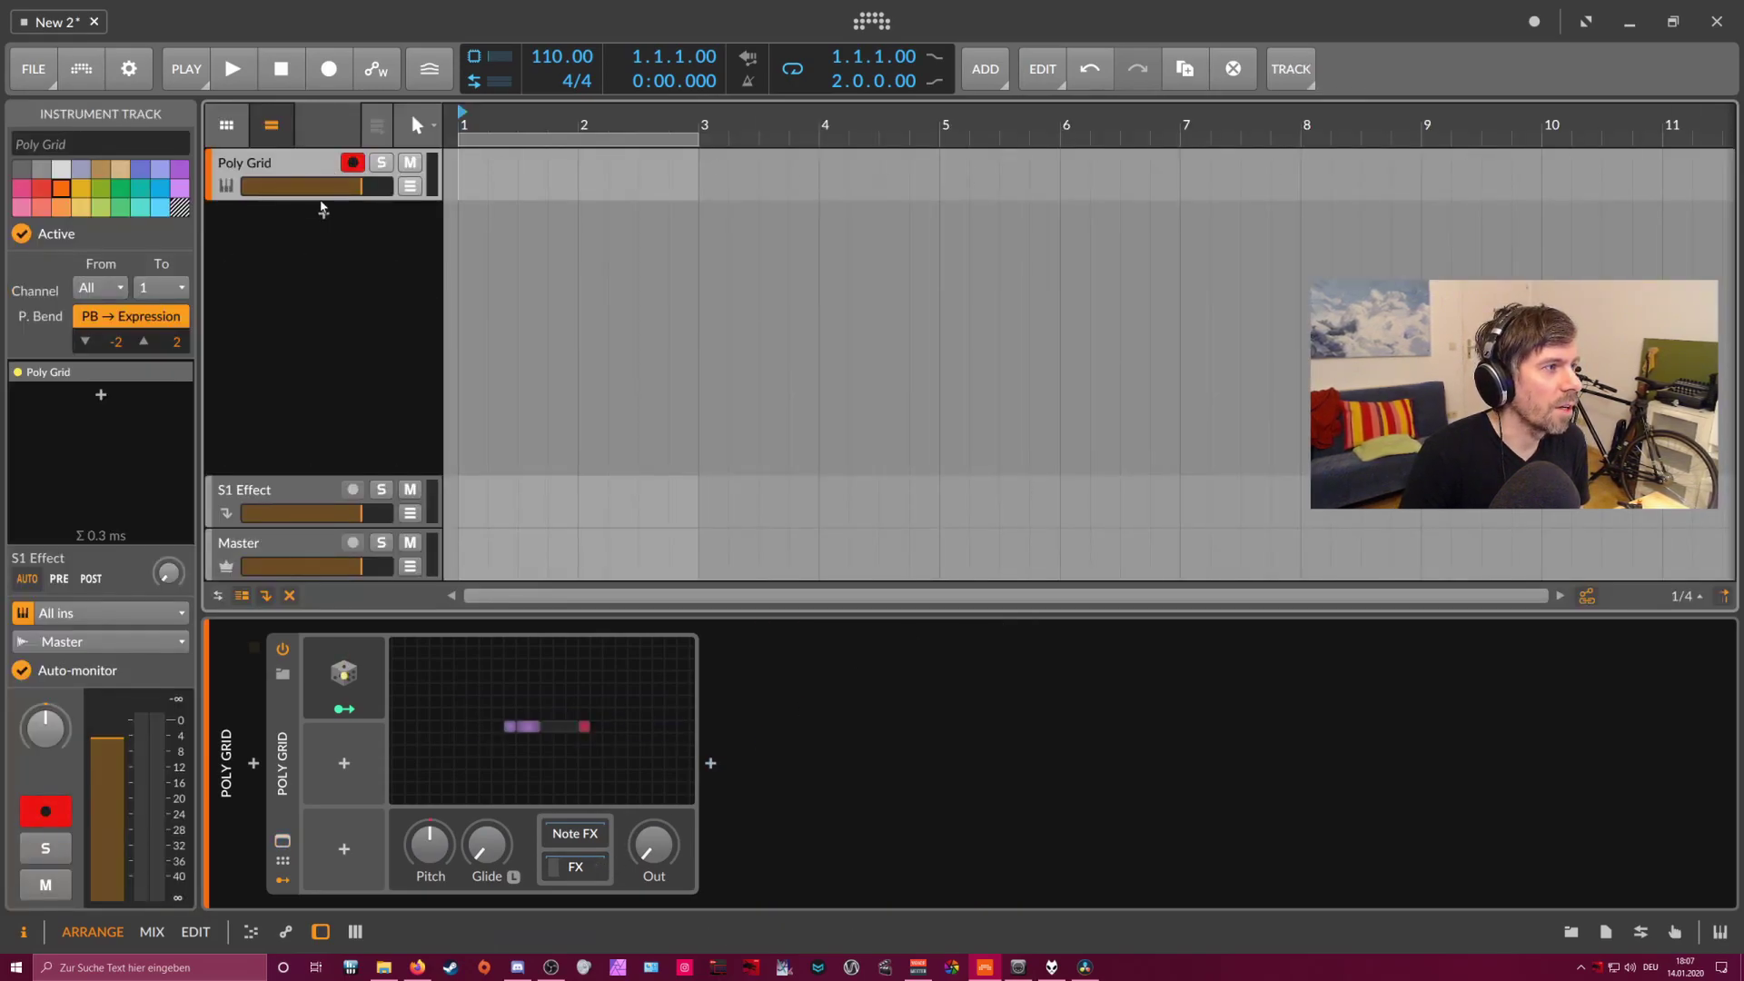
- Create a new instrument track below Poly Grid with Kontakt 5 as its device
double_click(322, 218)
type("kont")
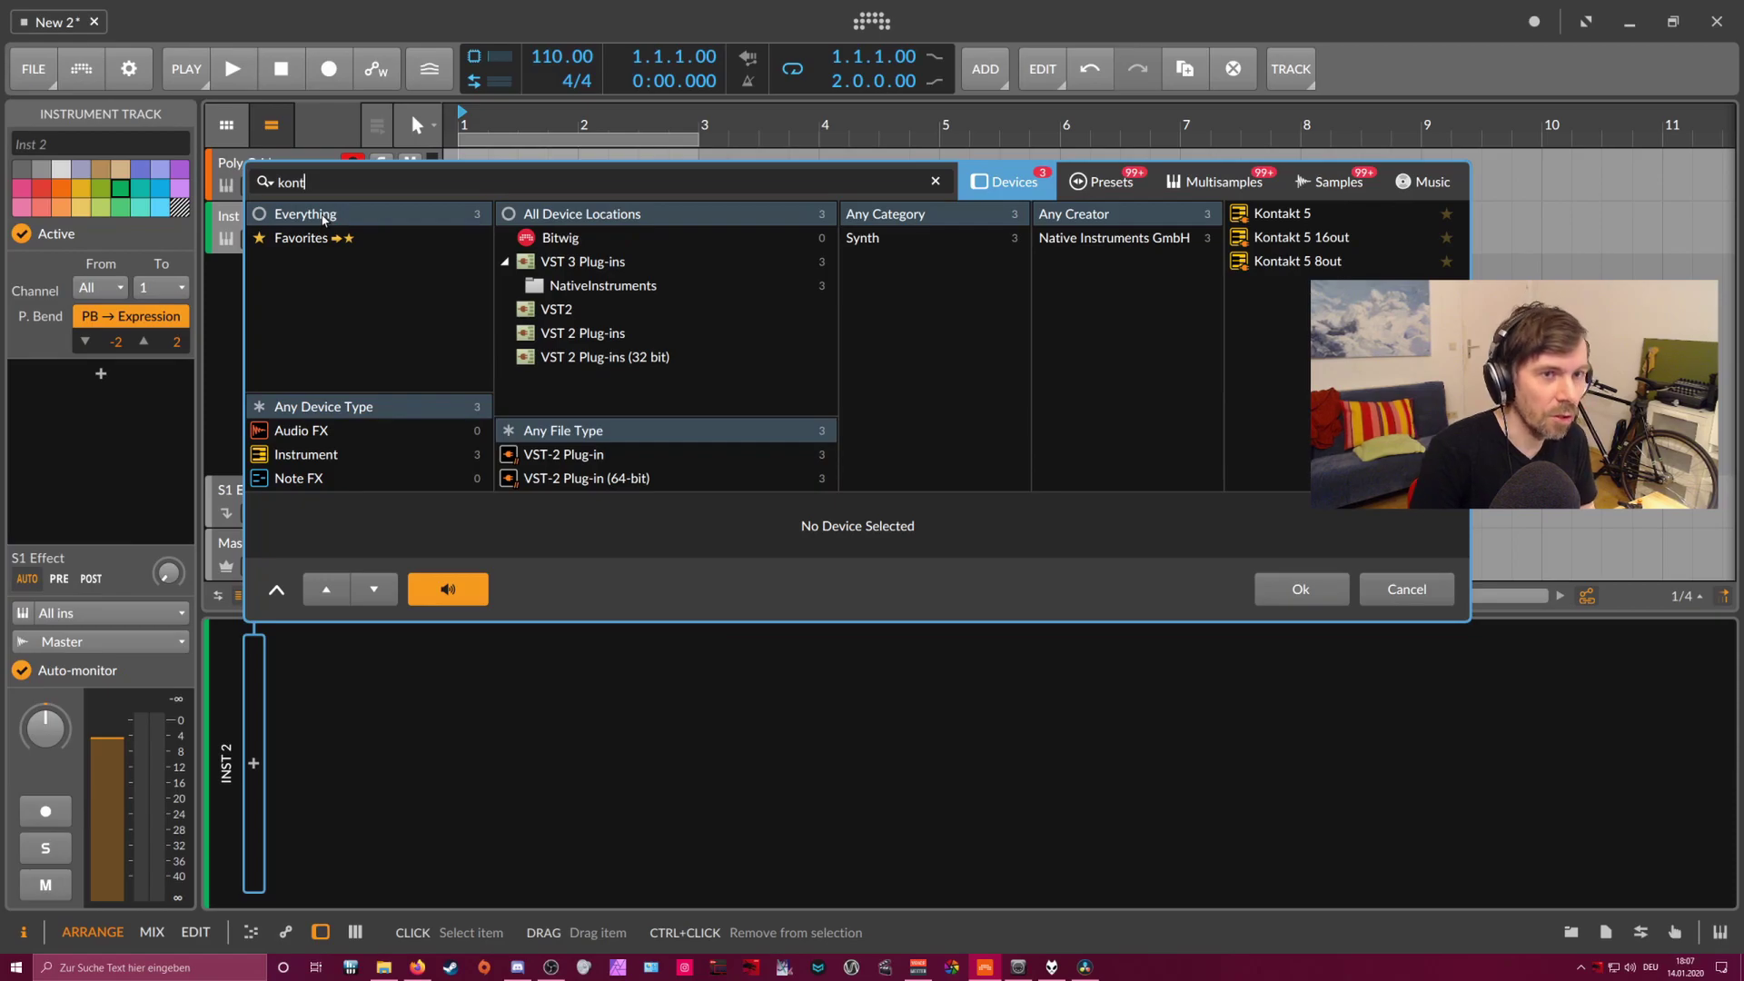
key("Return")
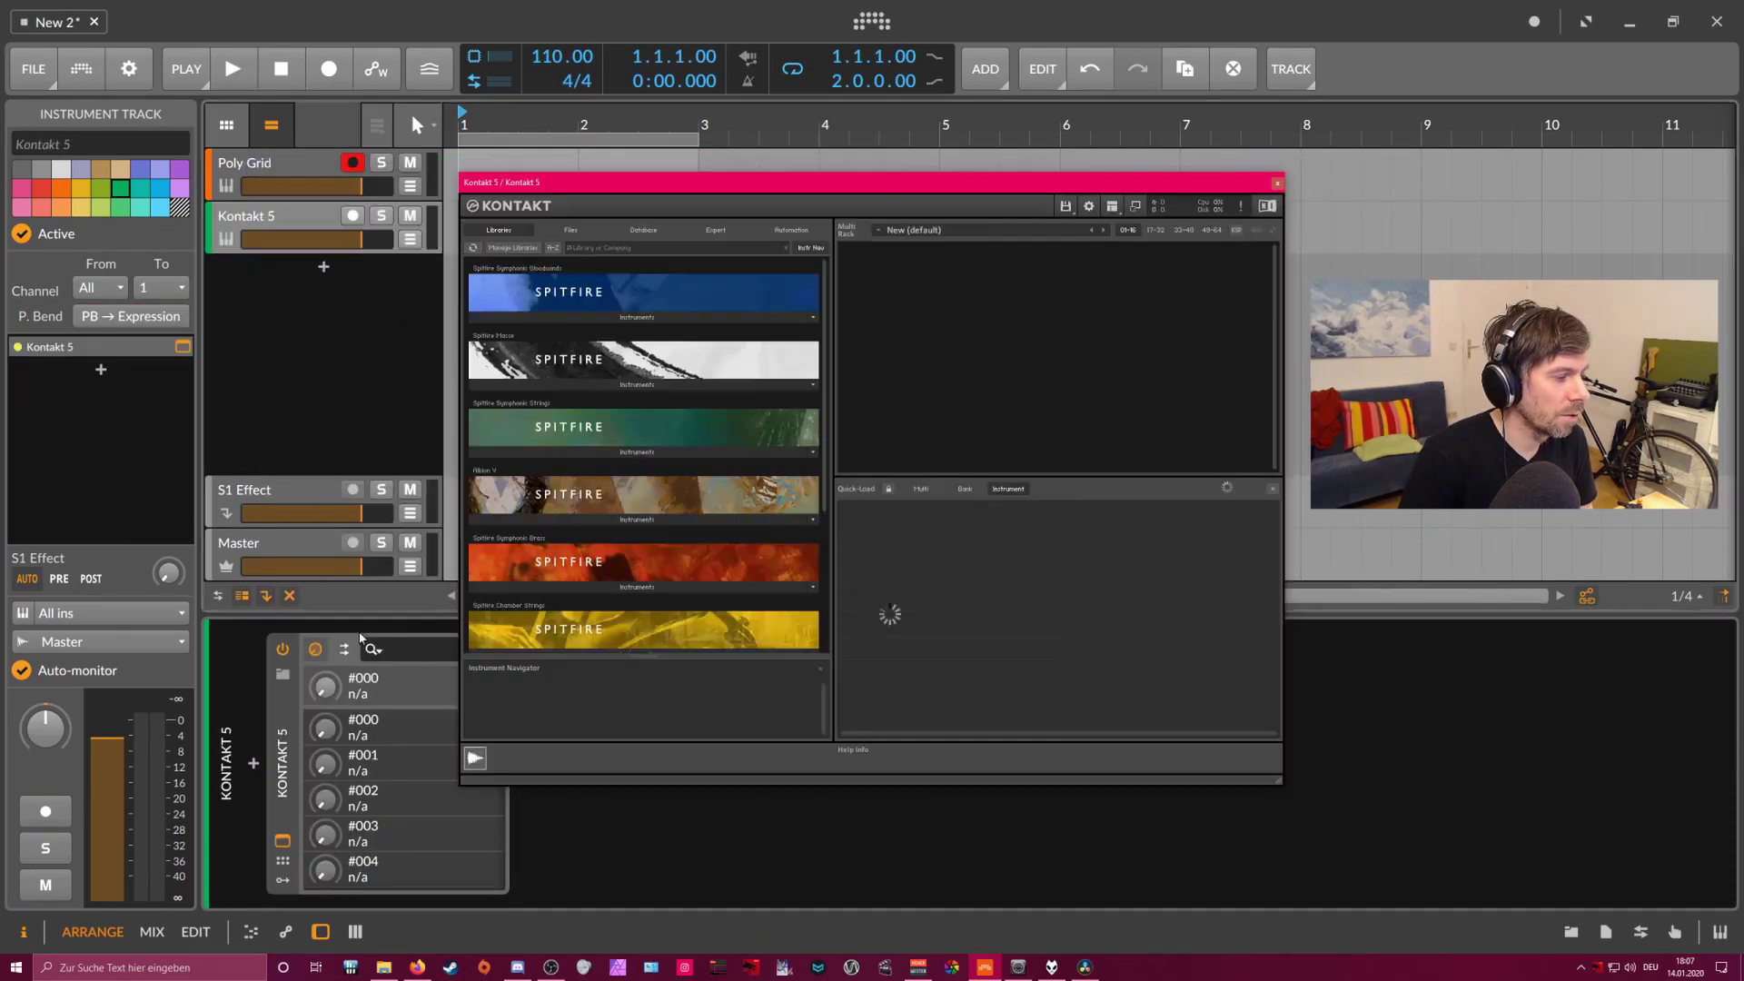
- Load the Soundiron Emotional Piano Gentle Blur instrument from the Emotional Piano library and close the Kontakt window
scroll(816, 391, "down", 3)
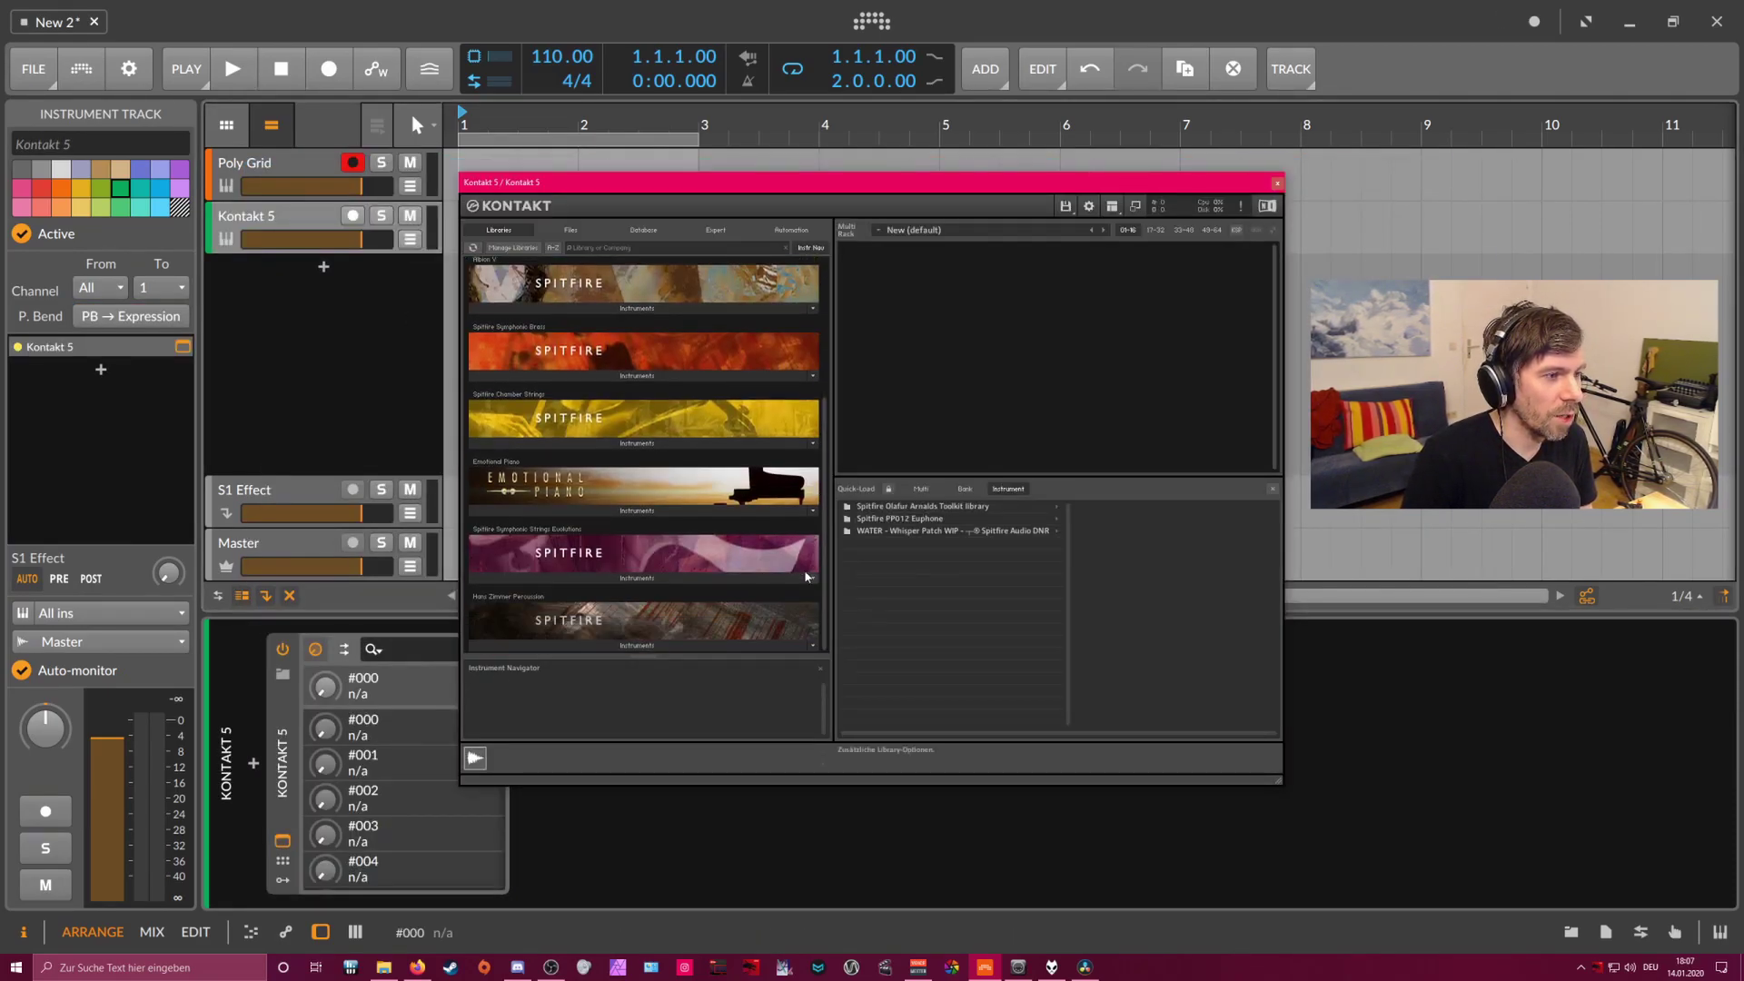
left_click(653, 512)
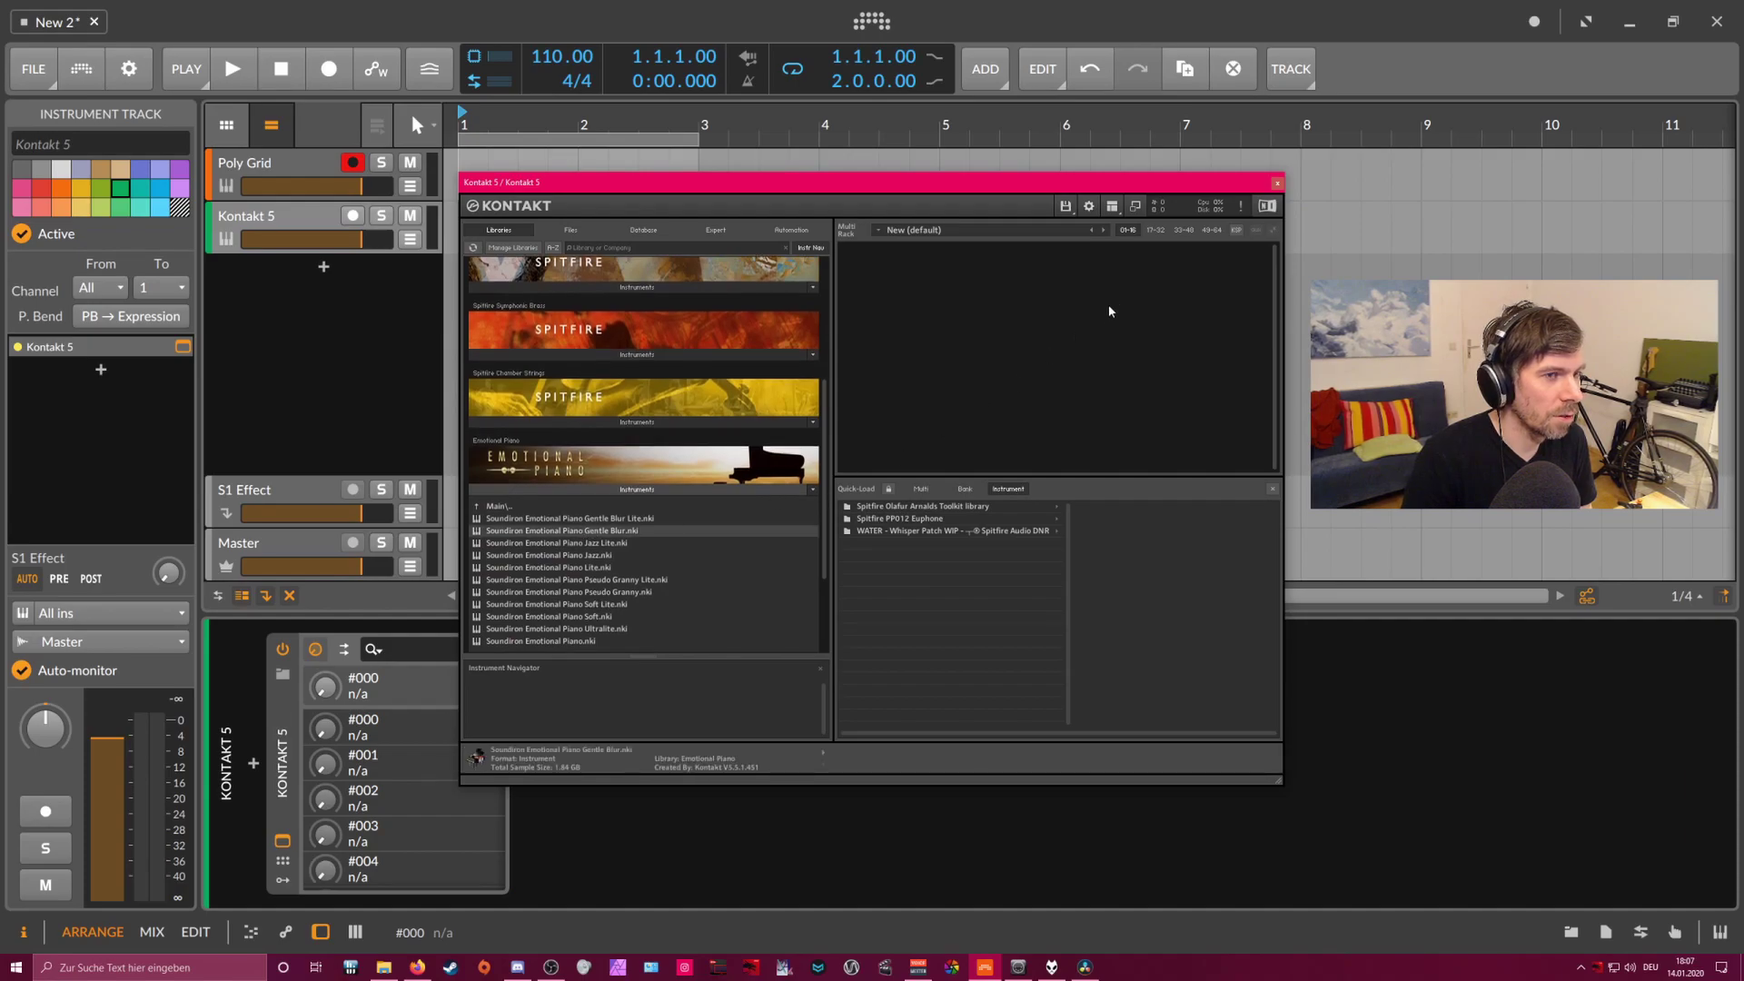
double_click(622, 531)
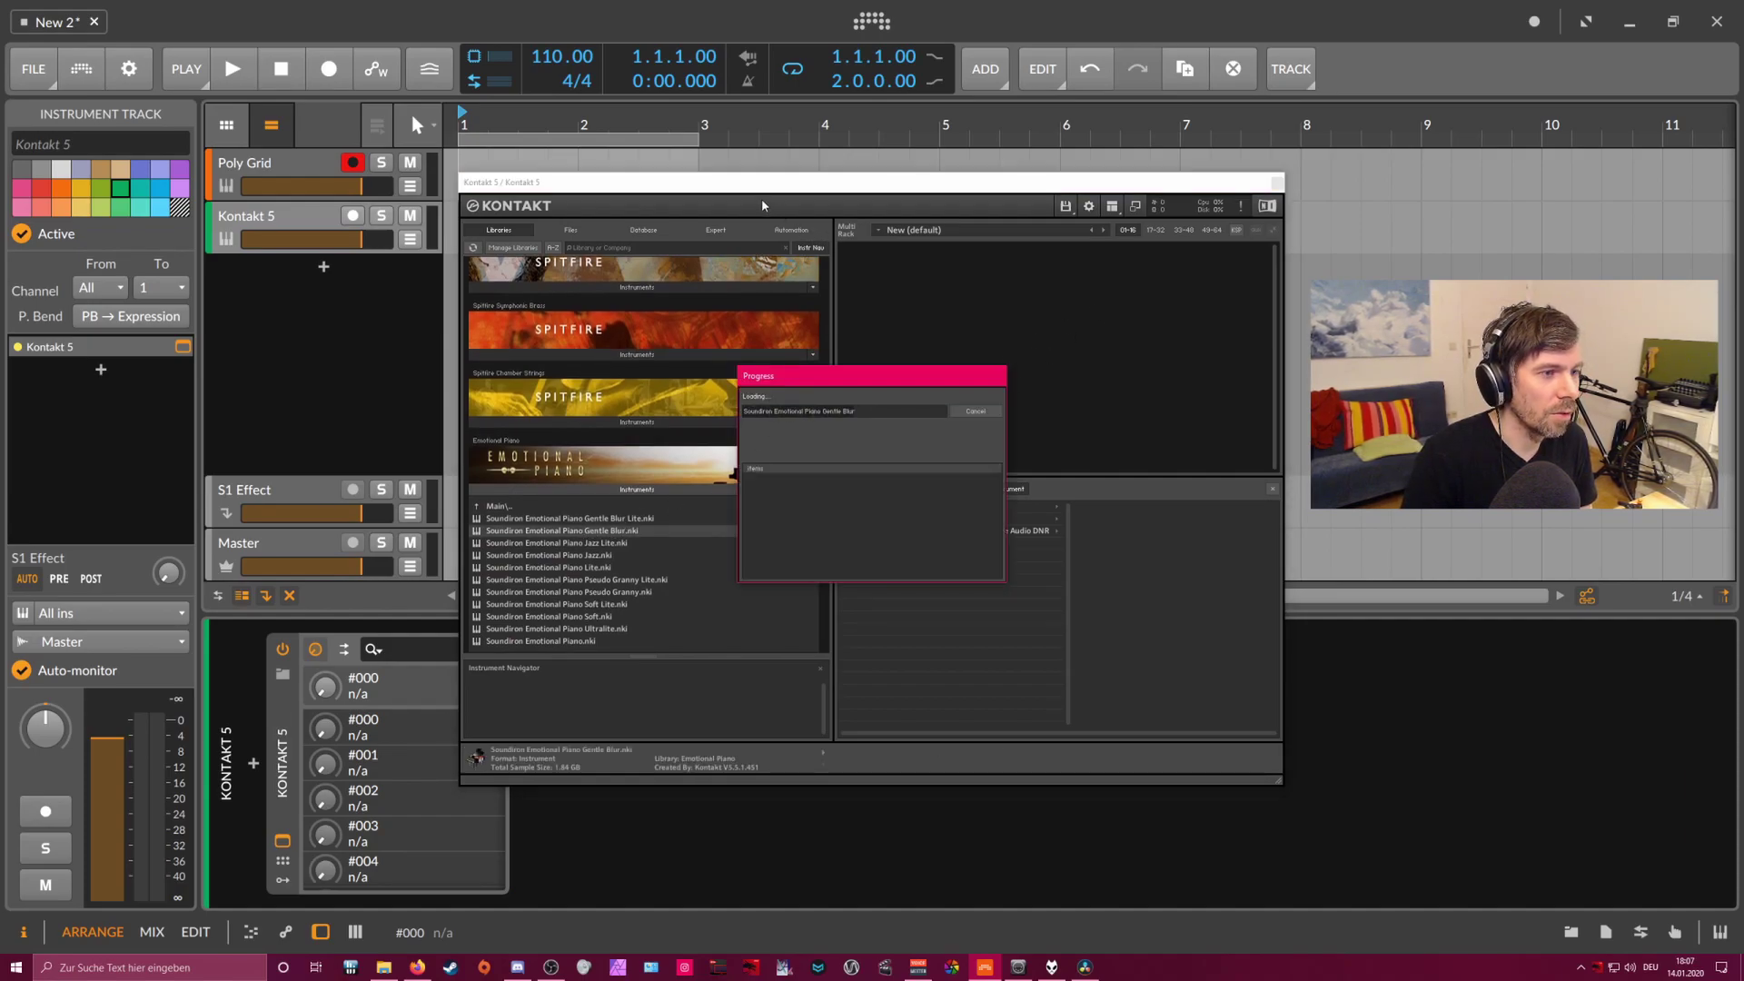
left_click(1277, 181)
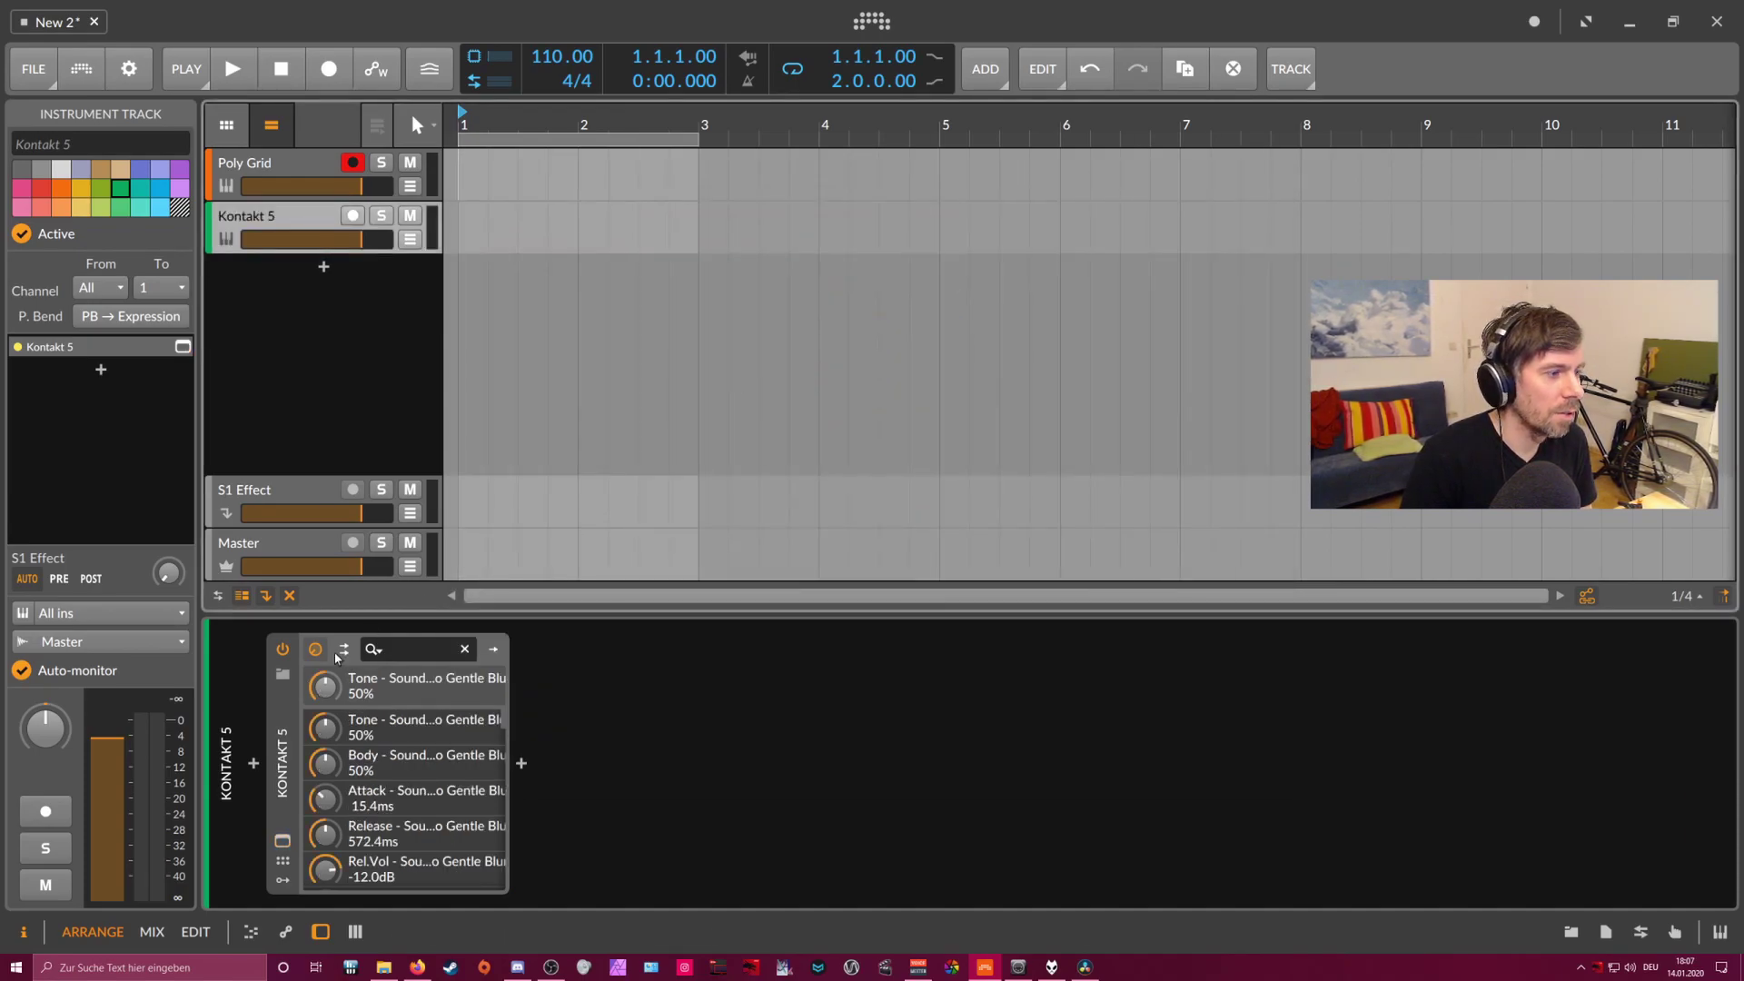
- Insert a Note Receiver device before Kontakt 5 in the track's device chain
left_click(254, 765)
type("no")
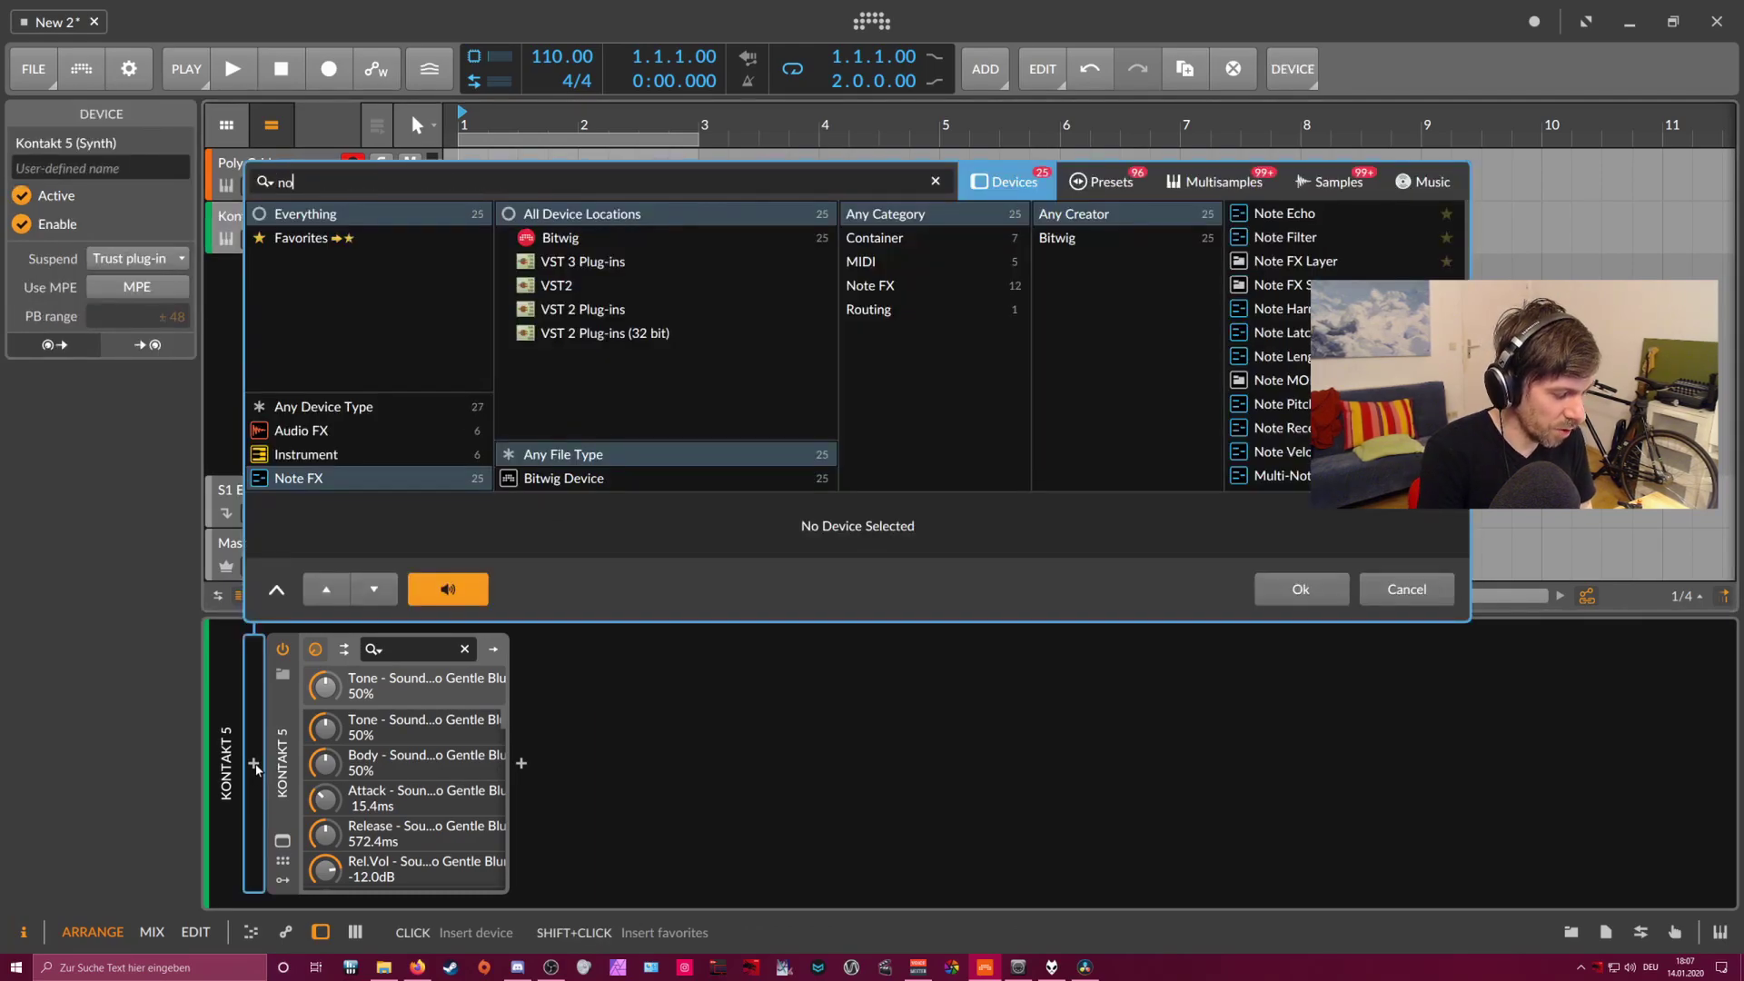
type("te rec")
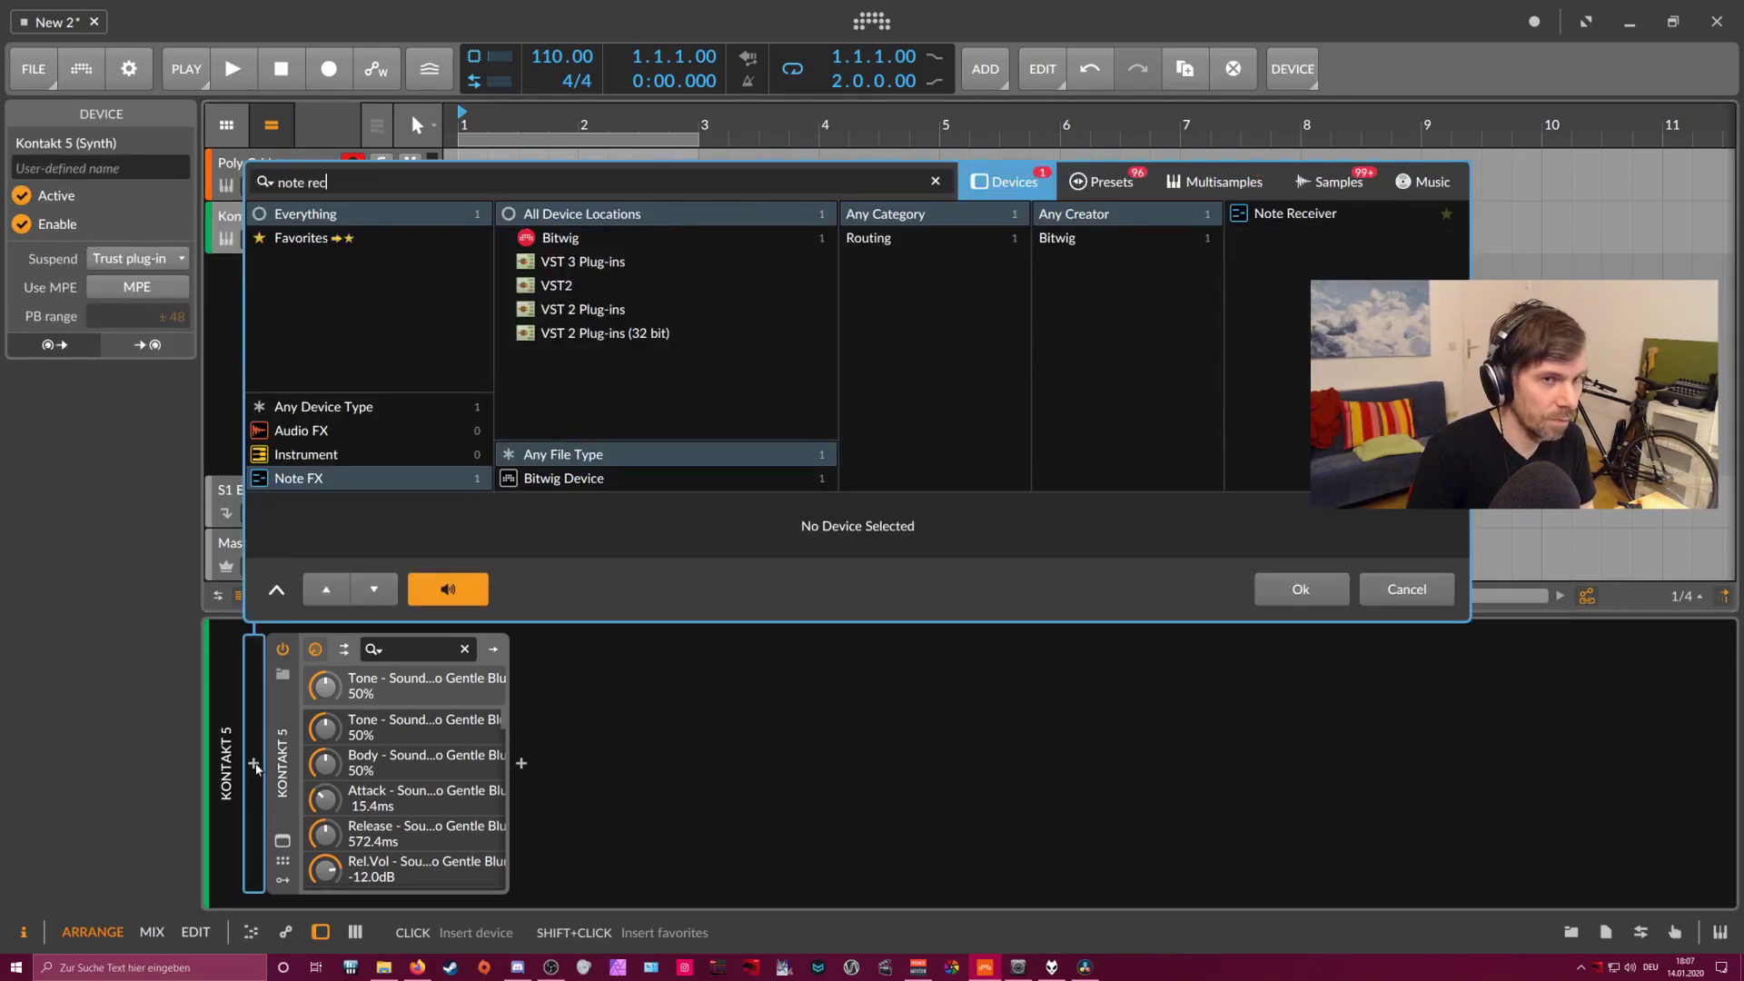
key("Return")
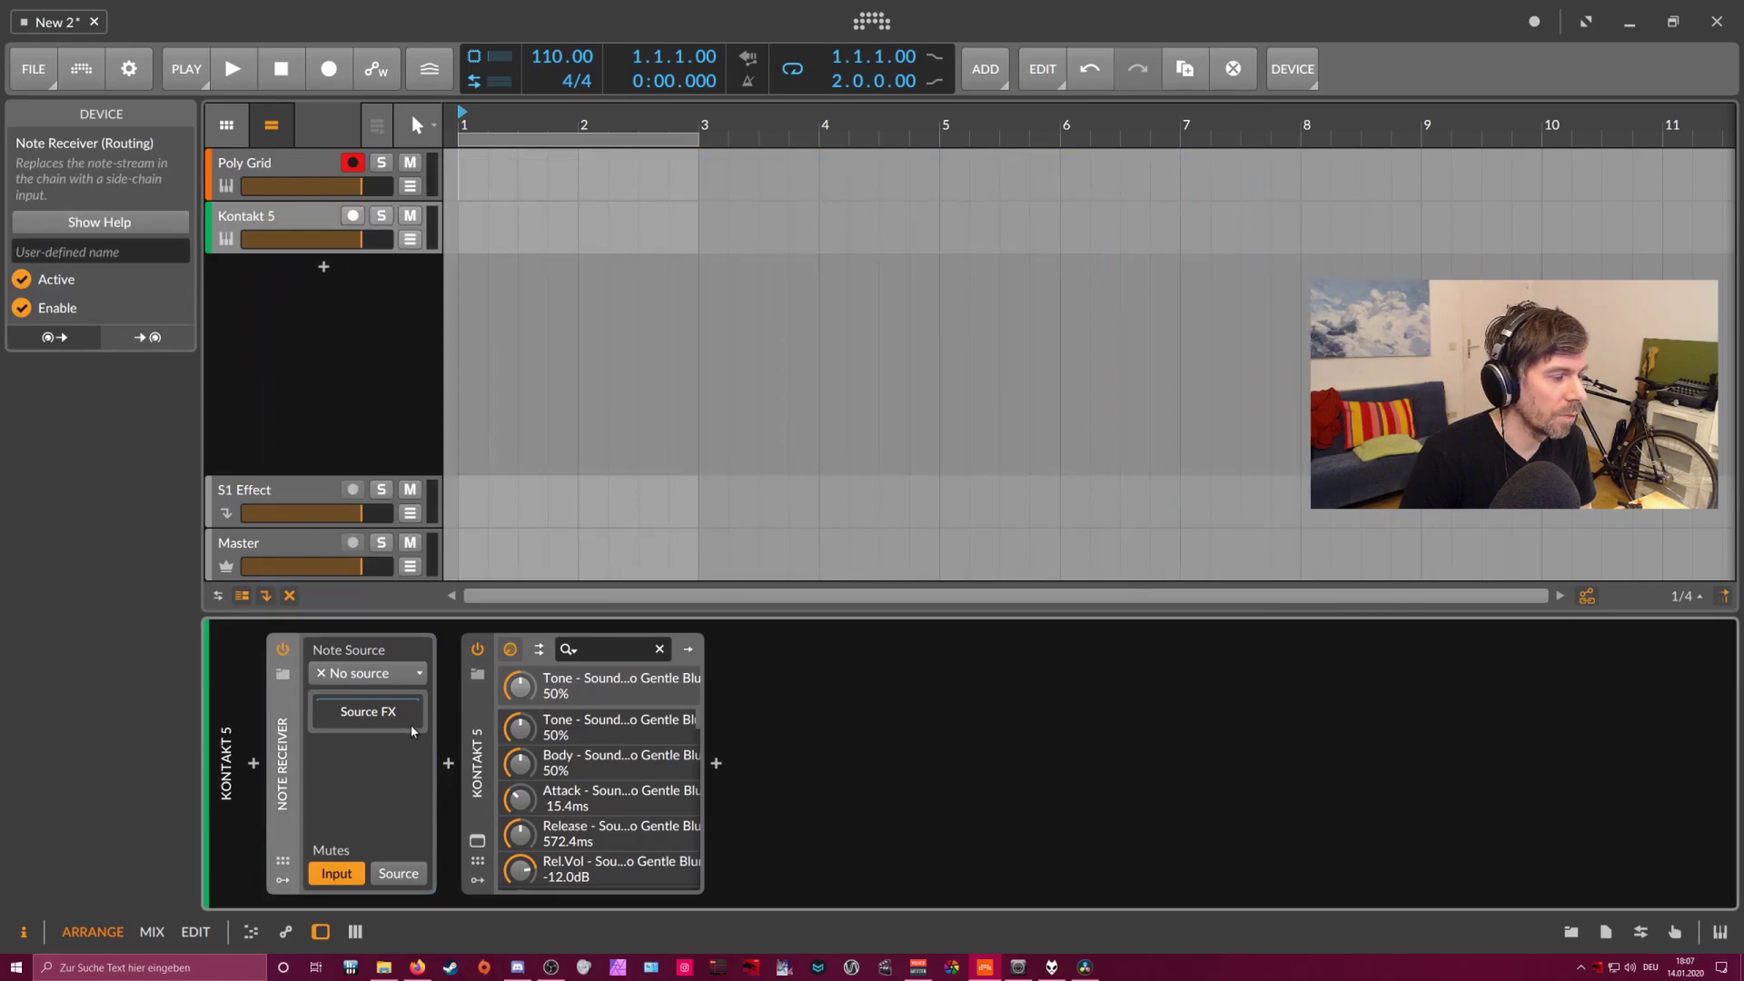
- Set the Note Receiver's source to Grid Note Out in the FX chain of the Poly Grid track
left_click(380, 677)
mouse_move(395, 770)
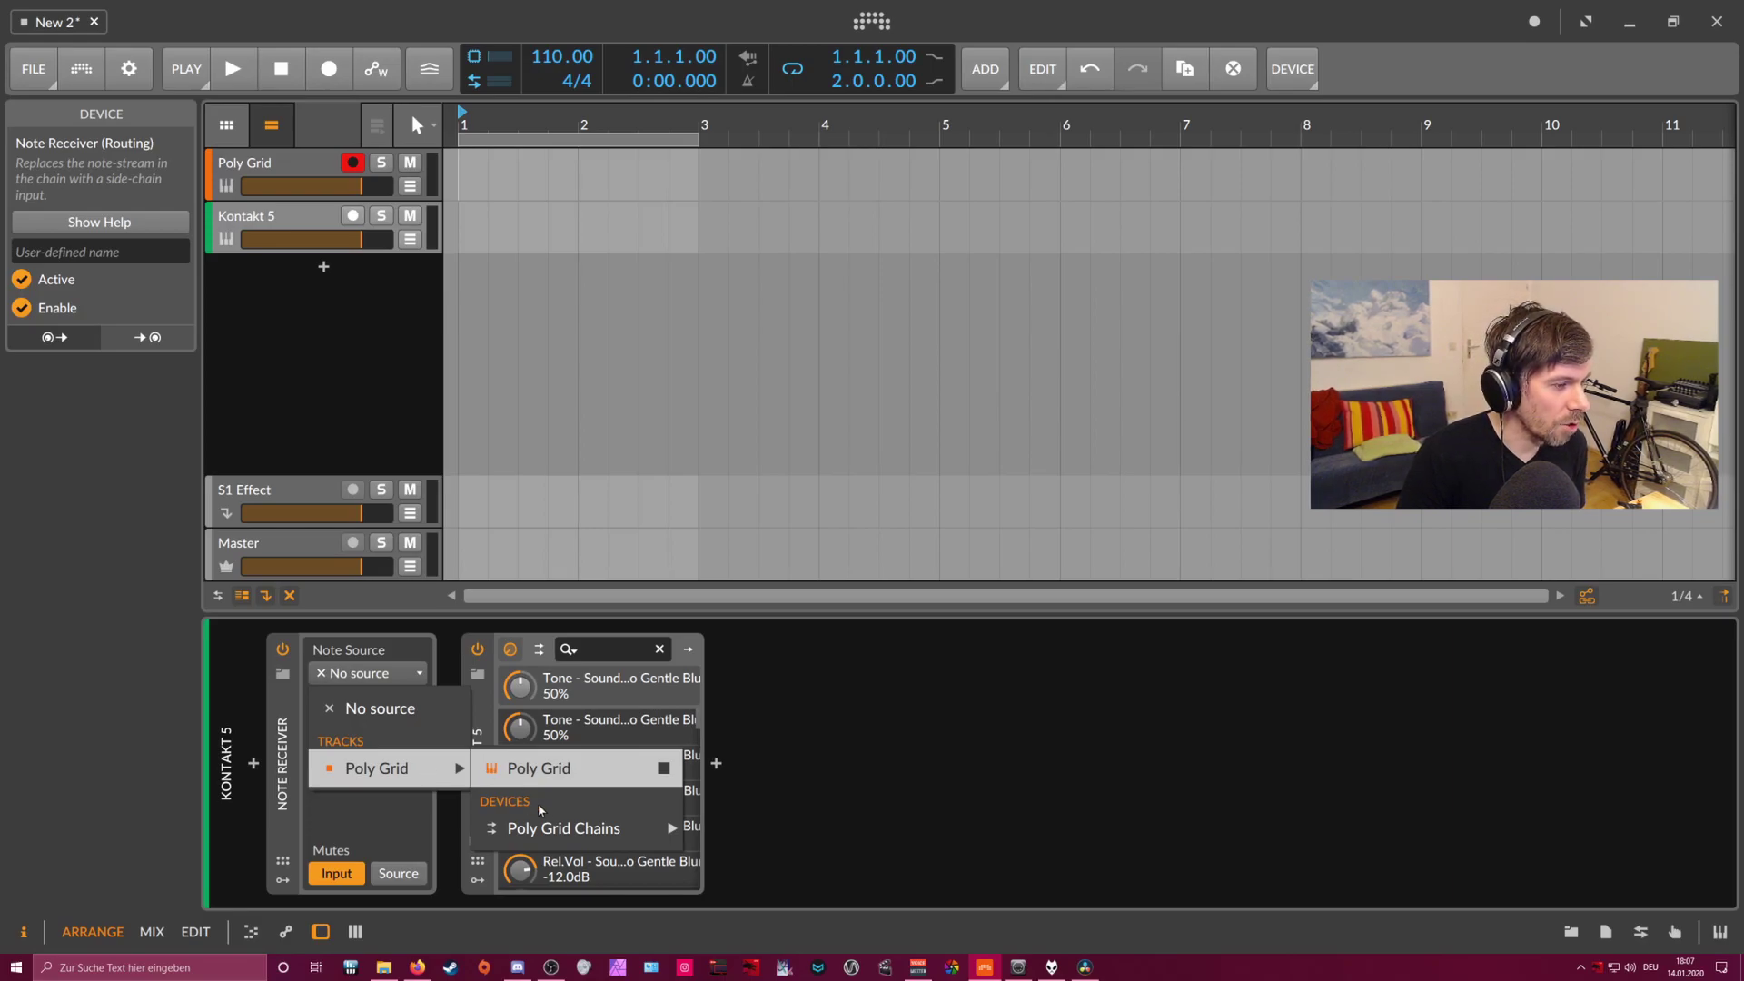
mouse_move(578, 830)
mouse_move(722, 831)
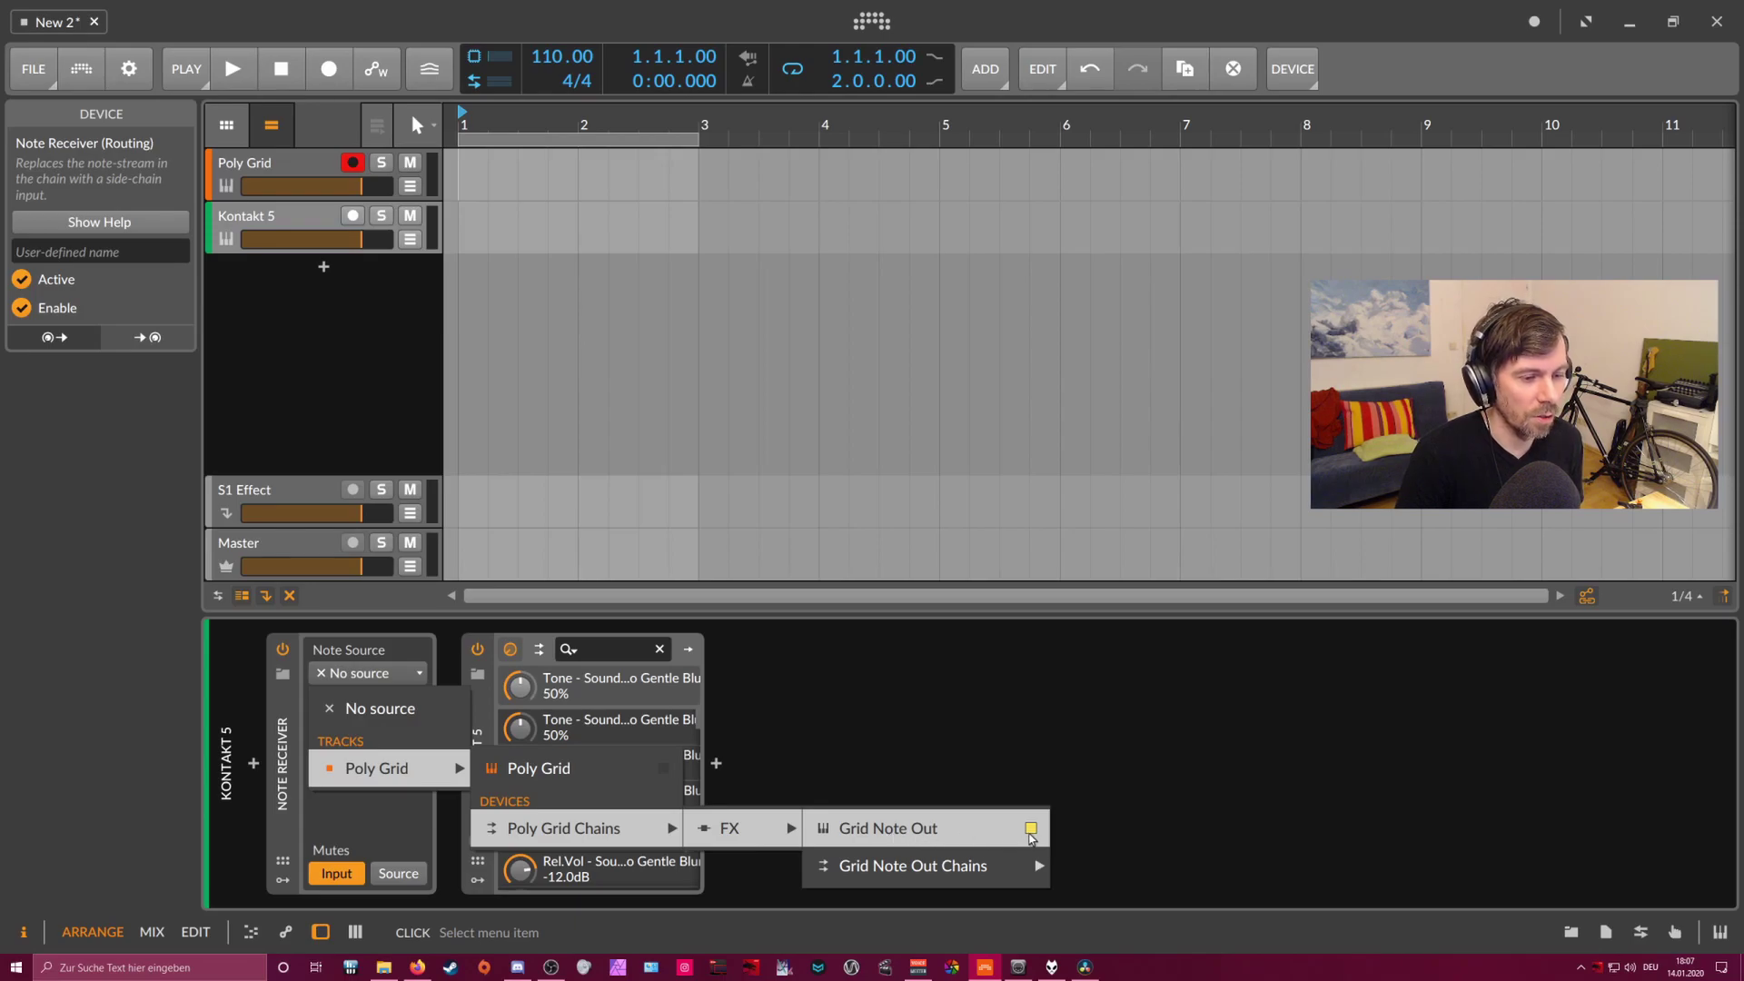
left_click(1003, 838)
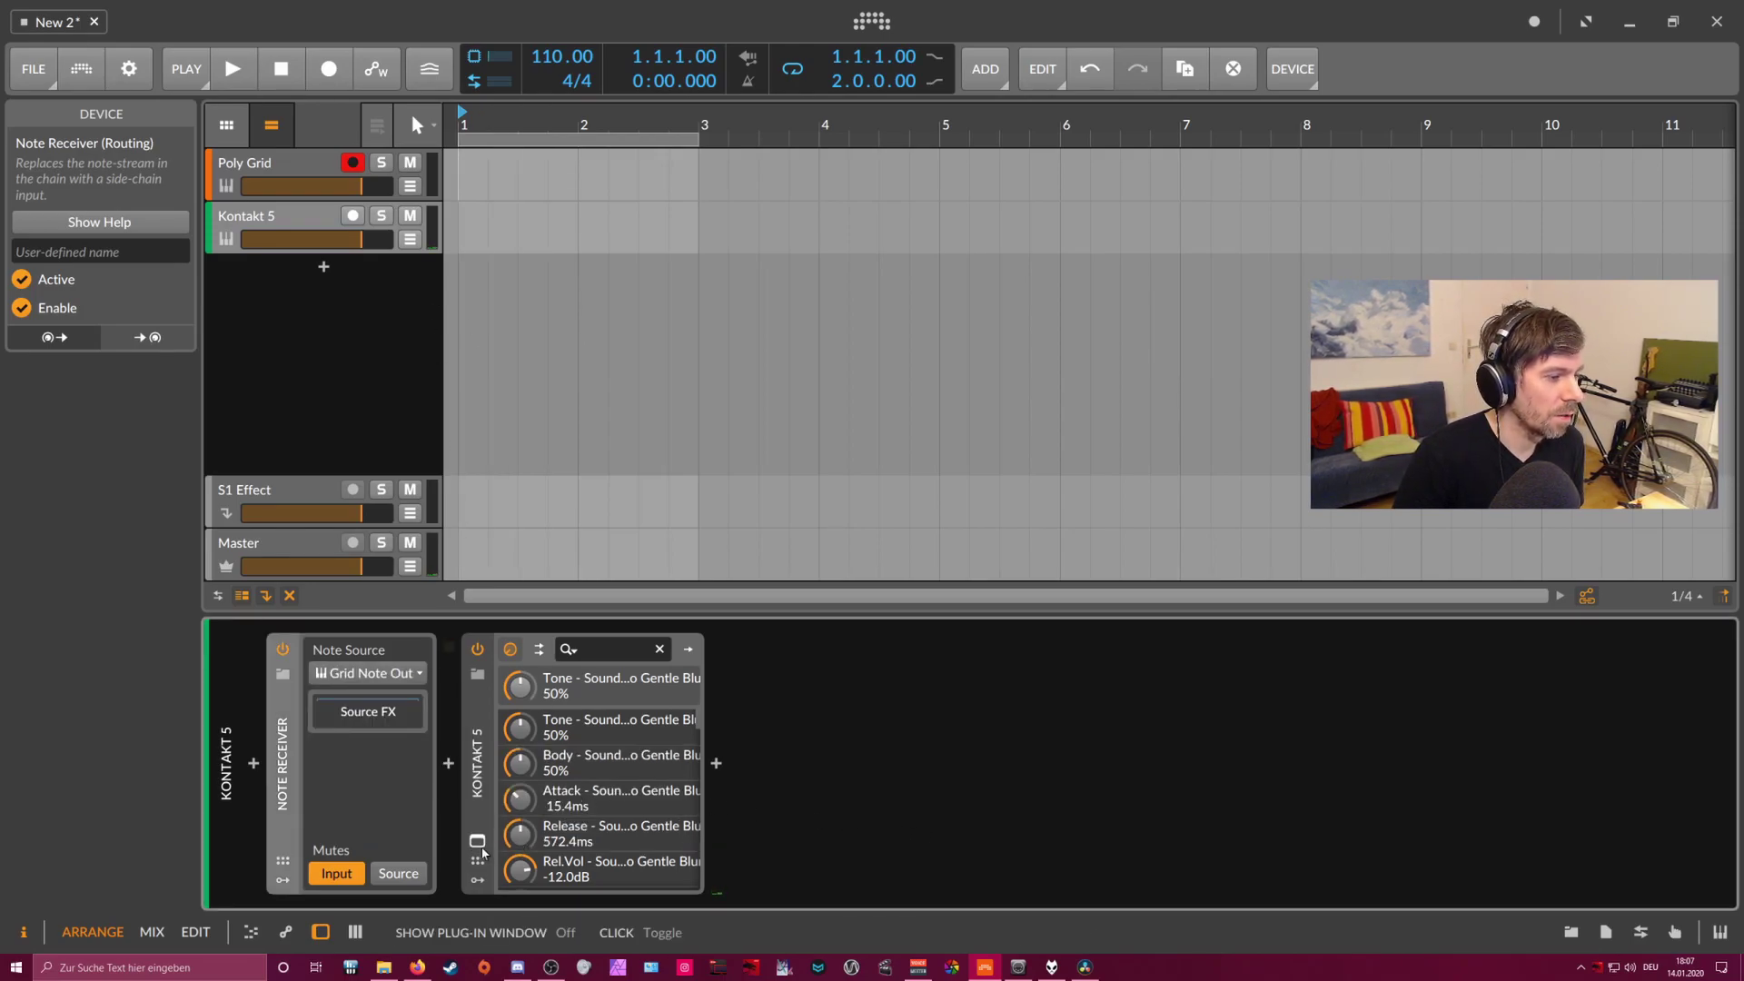
- Adjust the loaded piano's volume in the Kontakt 5 window and close the window
left_click(477, 841)
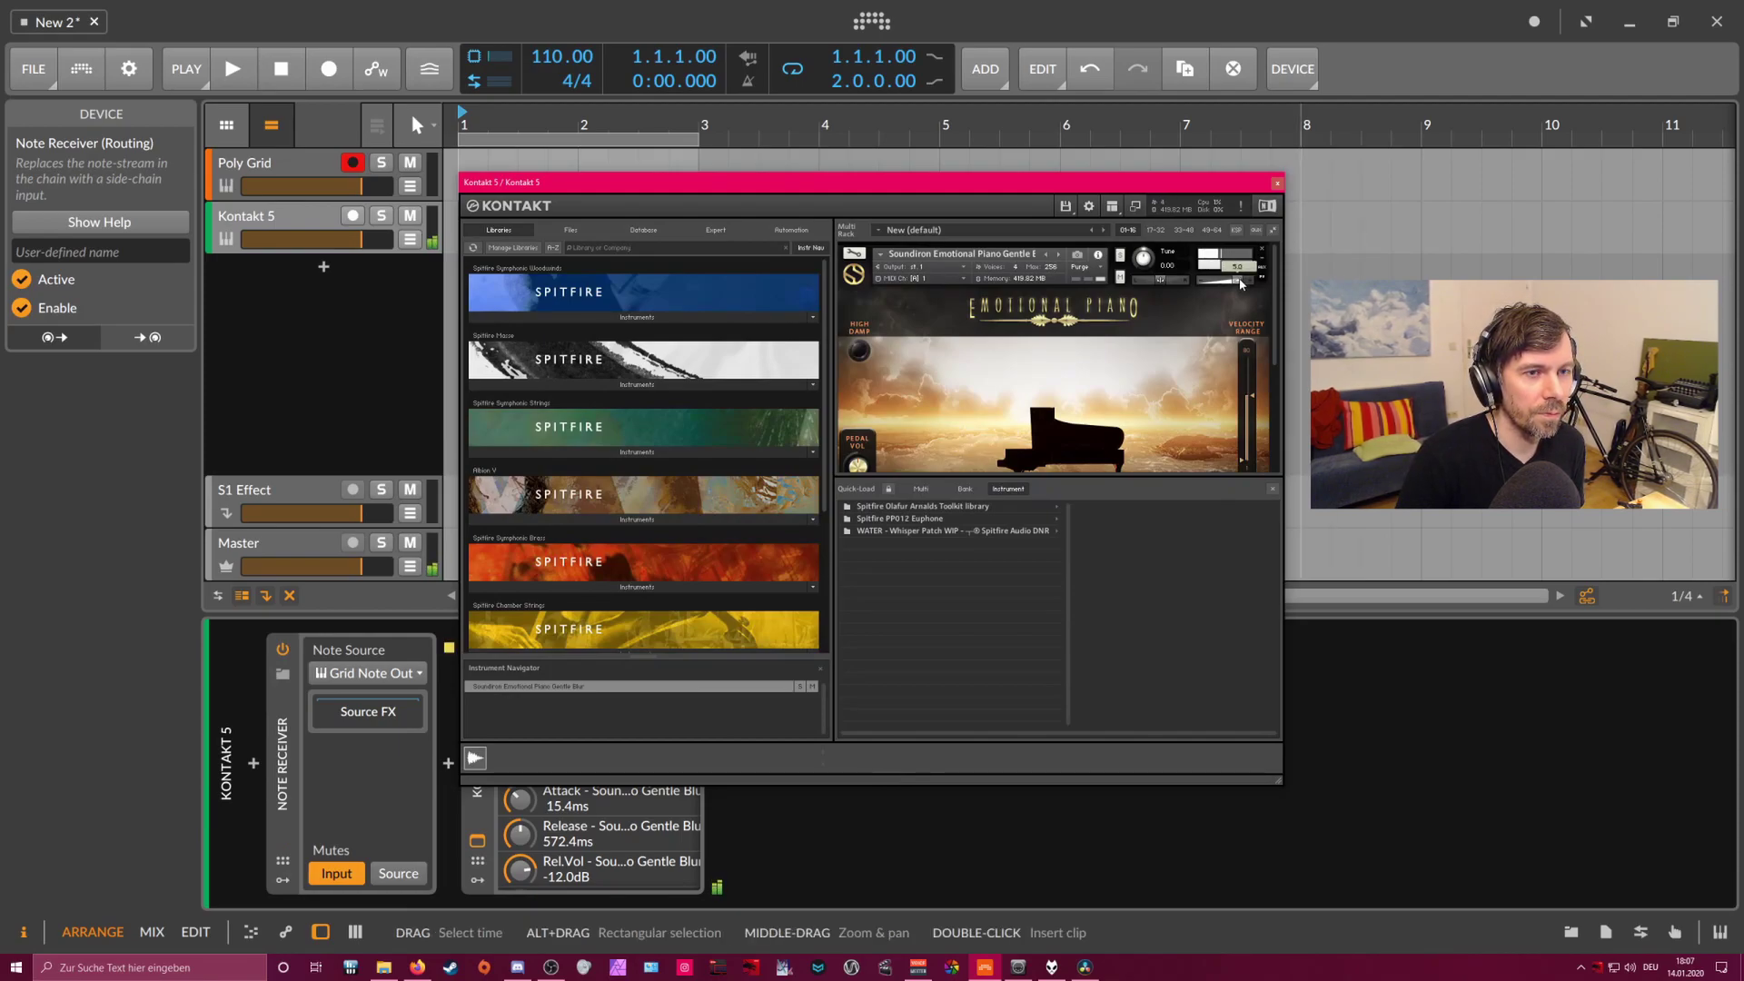
left_click(1277, 182)
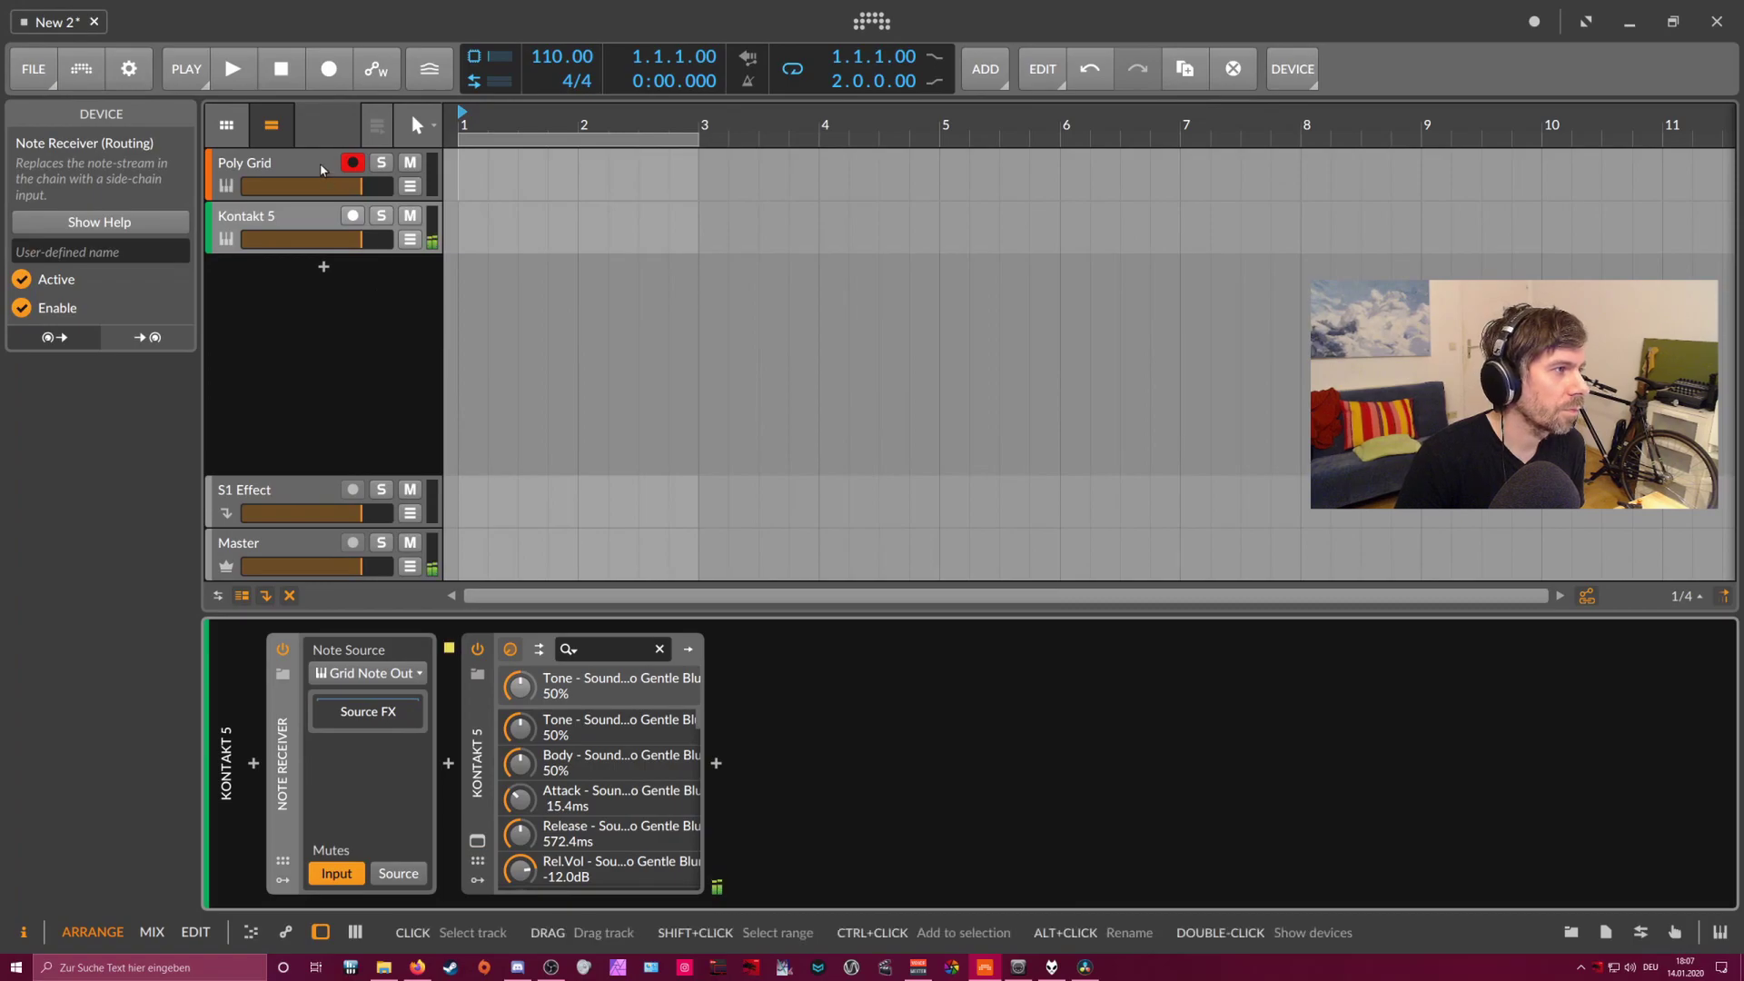
- Open the patch editor of the Poly Grid track with the Probabilities module in view
left_click(273, 175)
double_click(604, 728)
mouse_move(1007, 385)
left_mouse_down()
mouse_move(896, 384)
mouse_move(938, 348)
left_mouse_up()
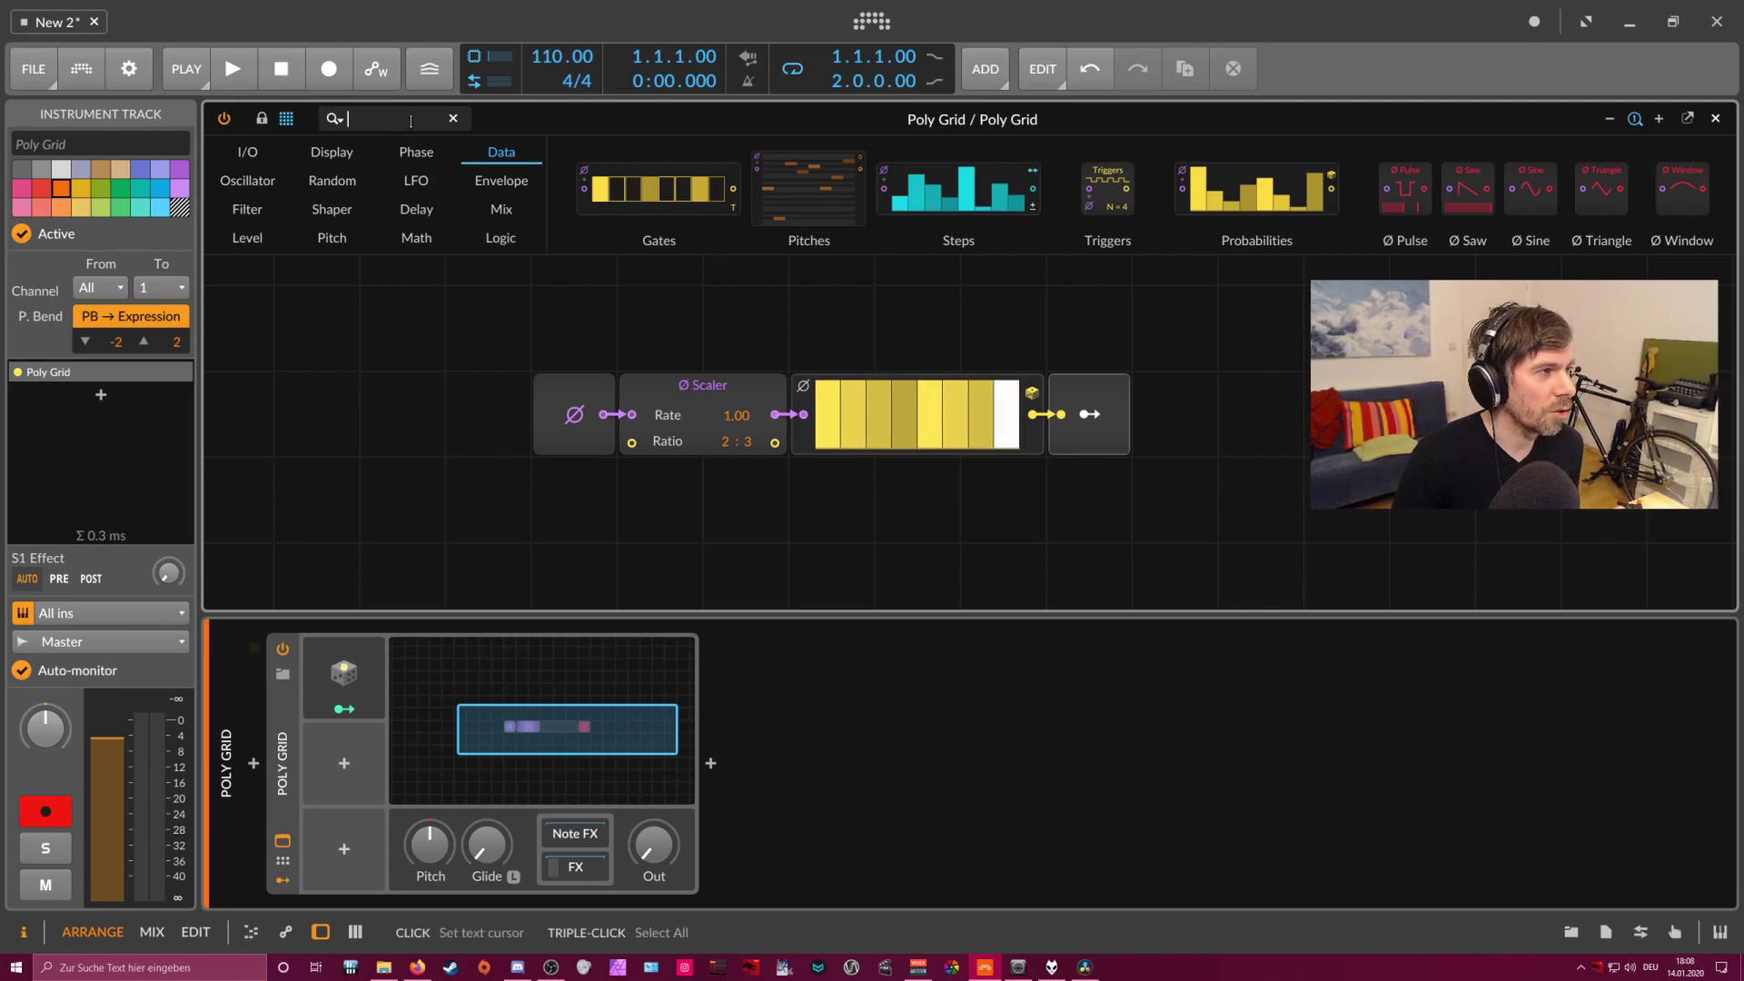
- Add an Oscilloscope module connected to the gate output of the Probabilities module
type("osc")
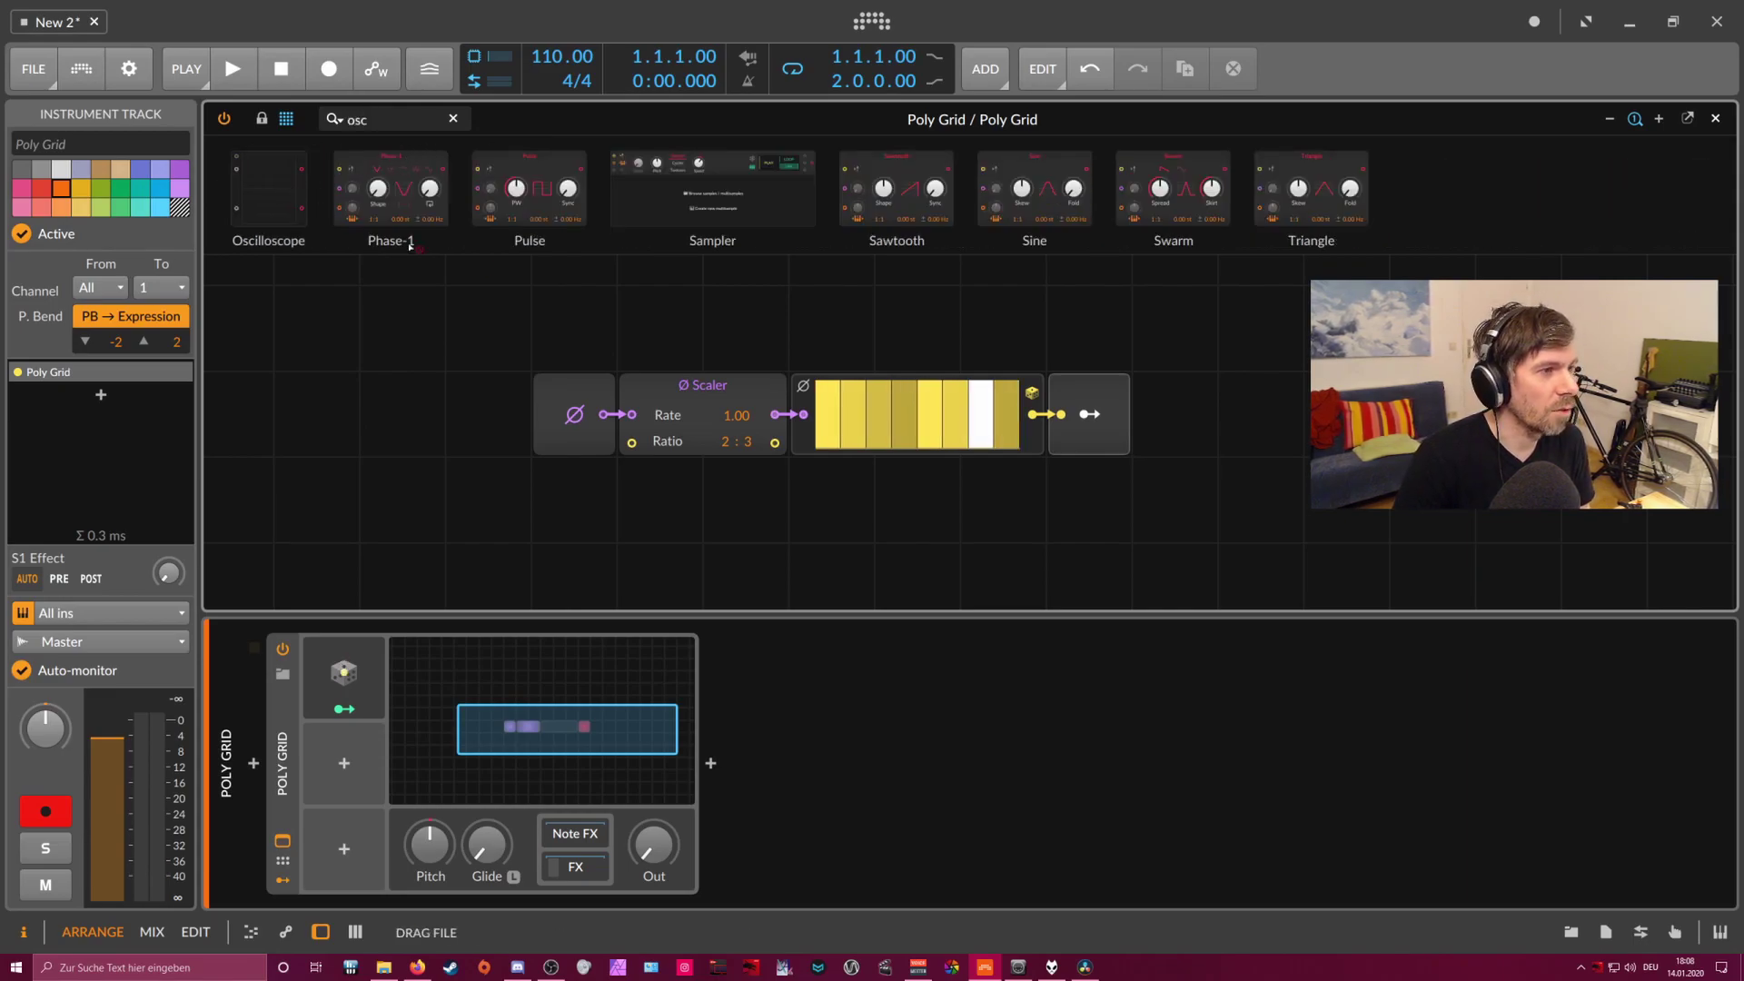
key("Return")
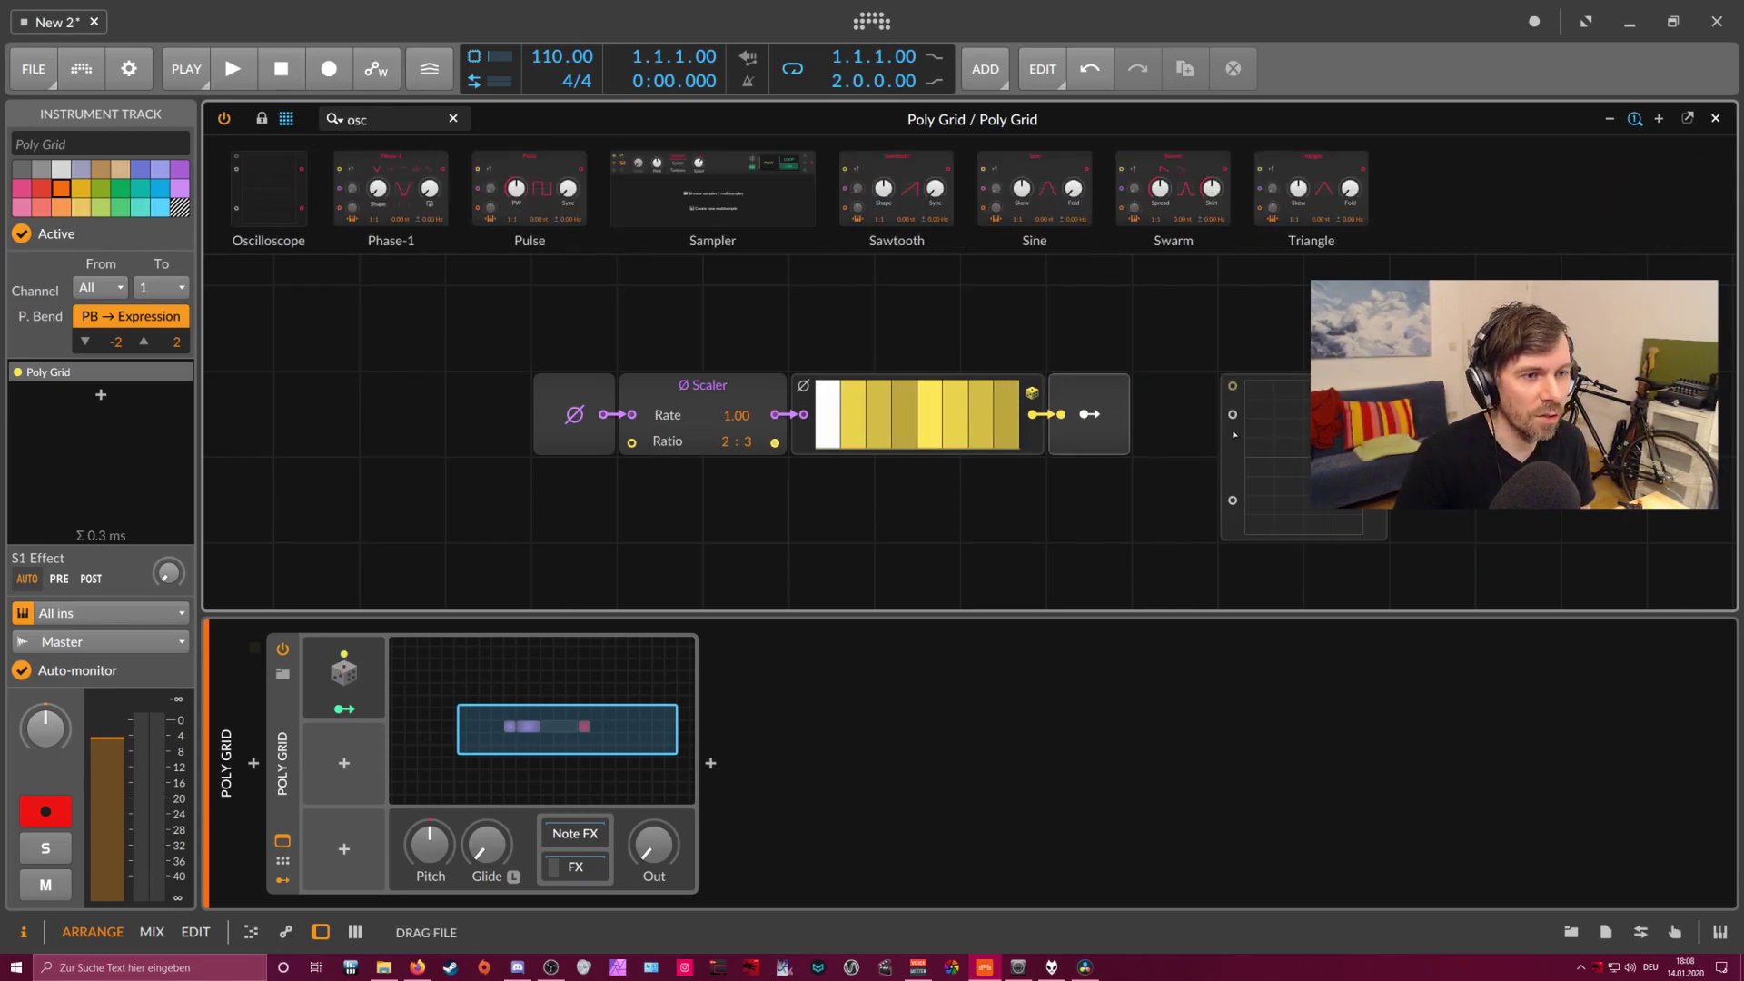
left_click(1146, 452)
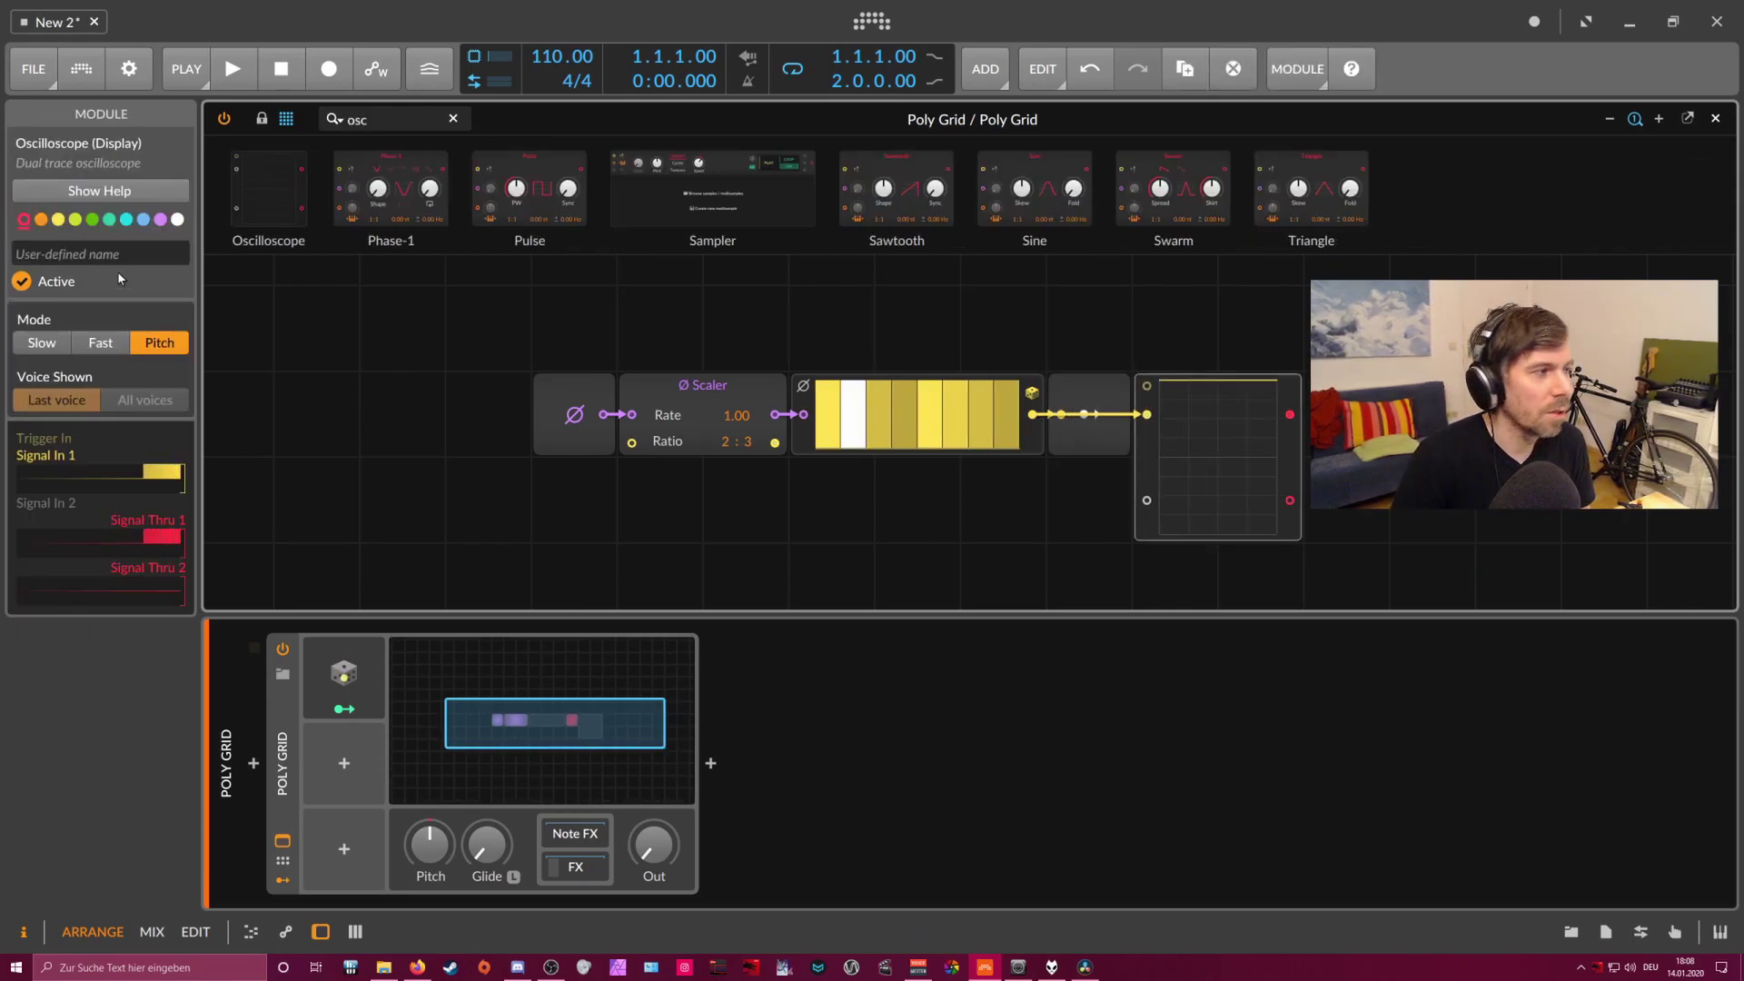
- Set the Oscilloscope to Slow mode, widen it, and move it below the Modulator Out with its gate cable connected
left_click(100, 342)
left_click(42, 343)
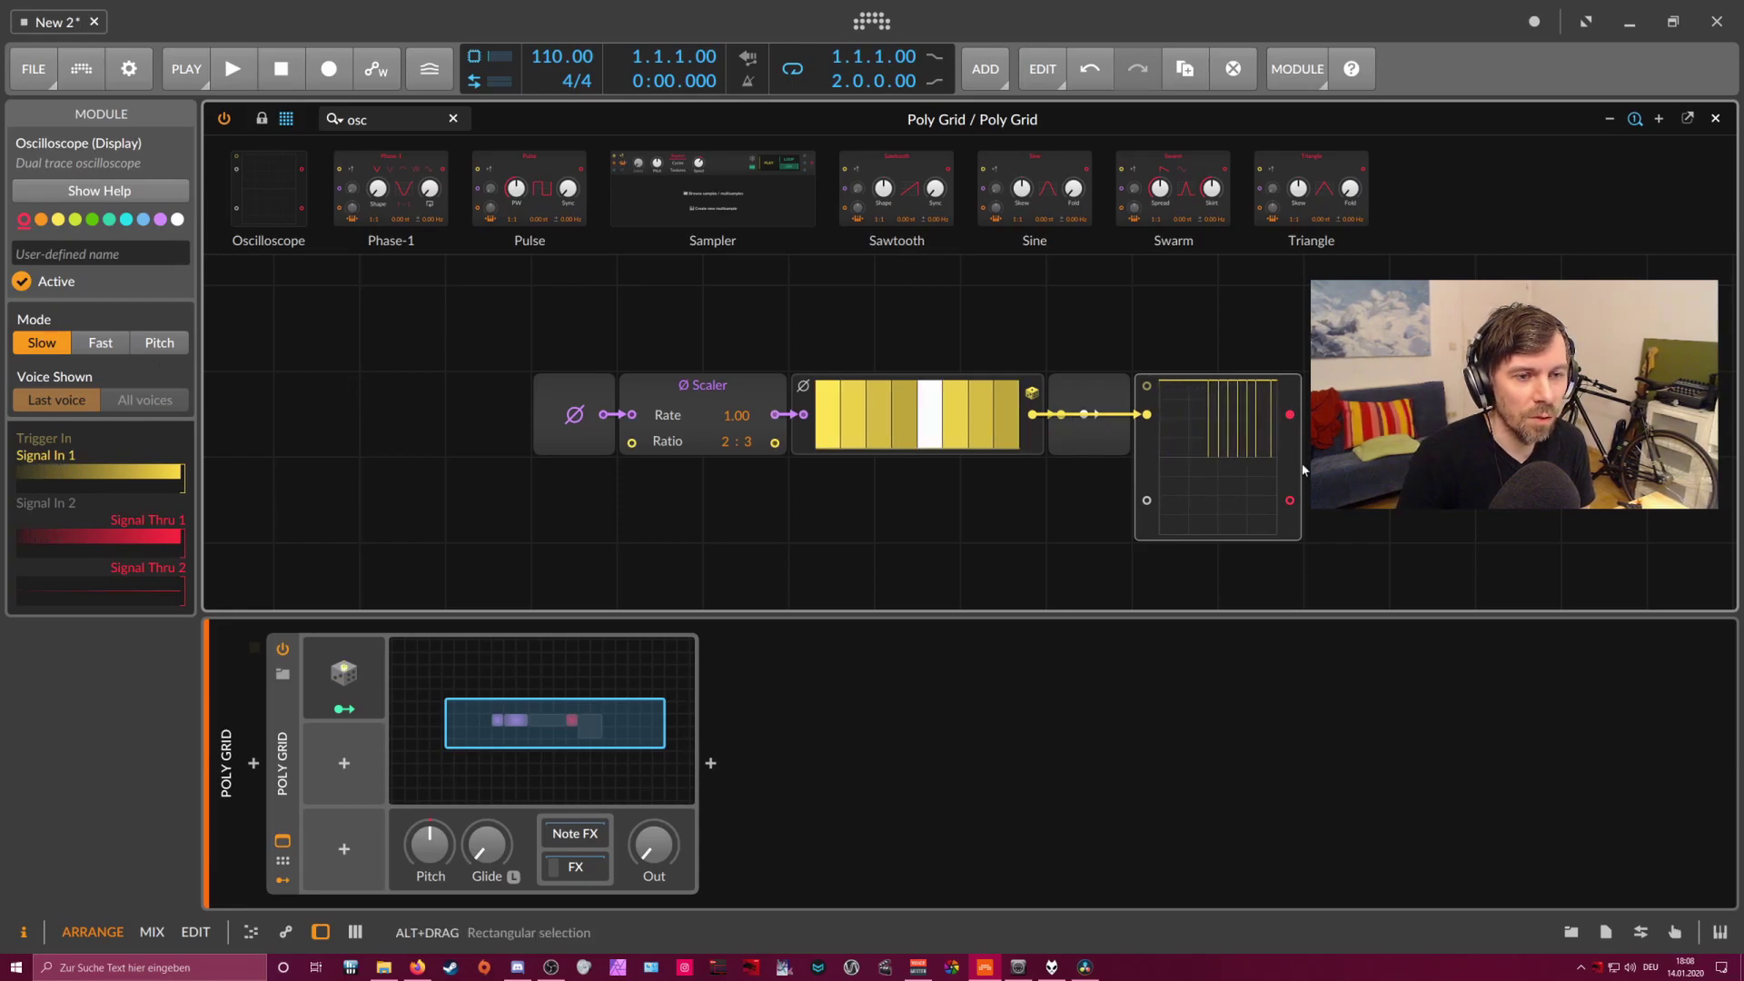
left_click_drag(1301, 464, 1472, 464)
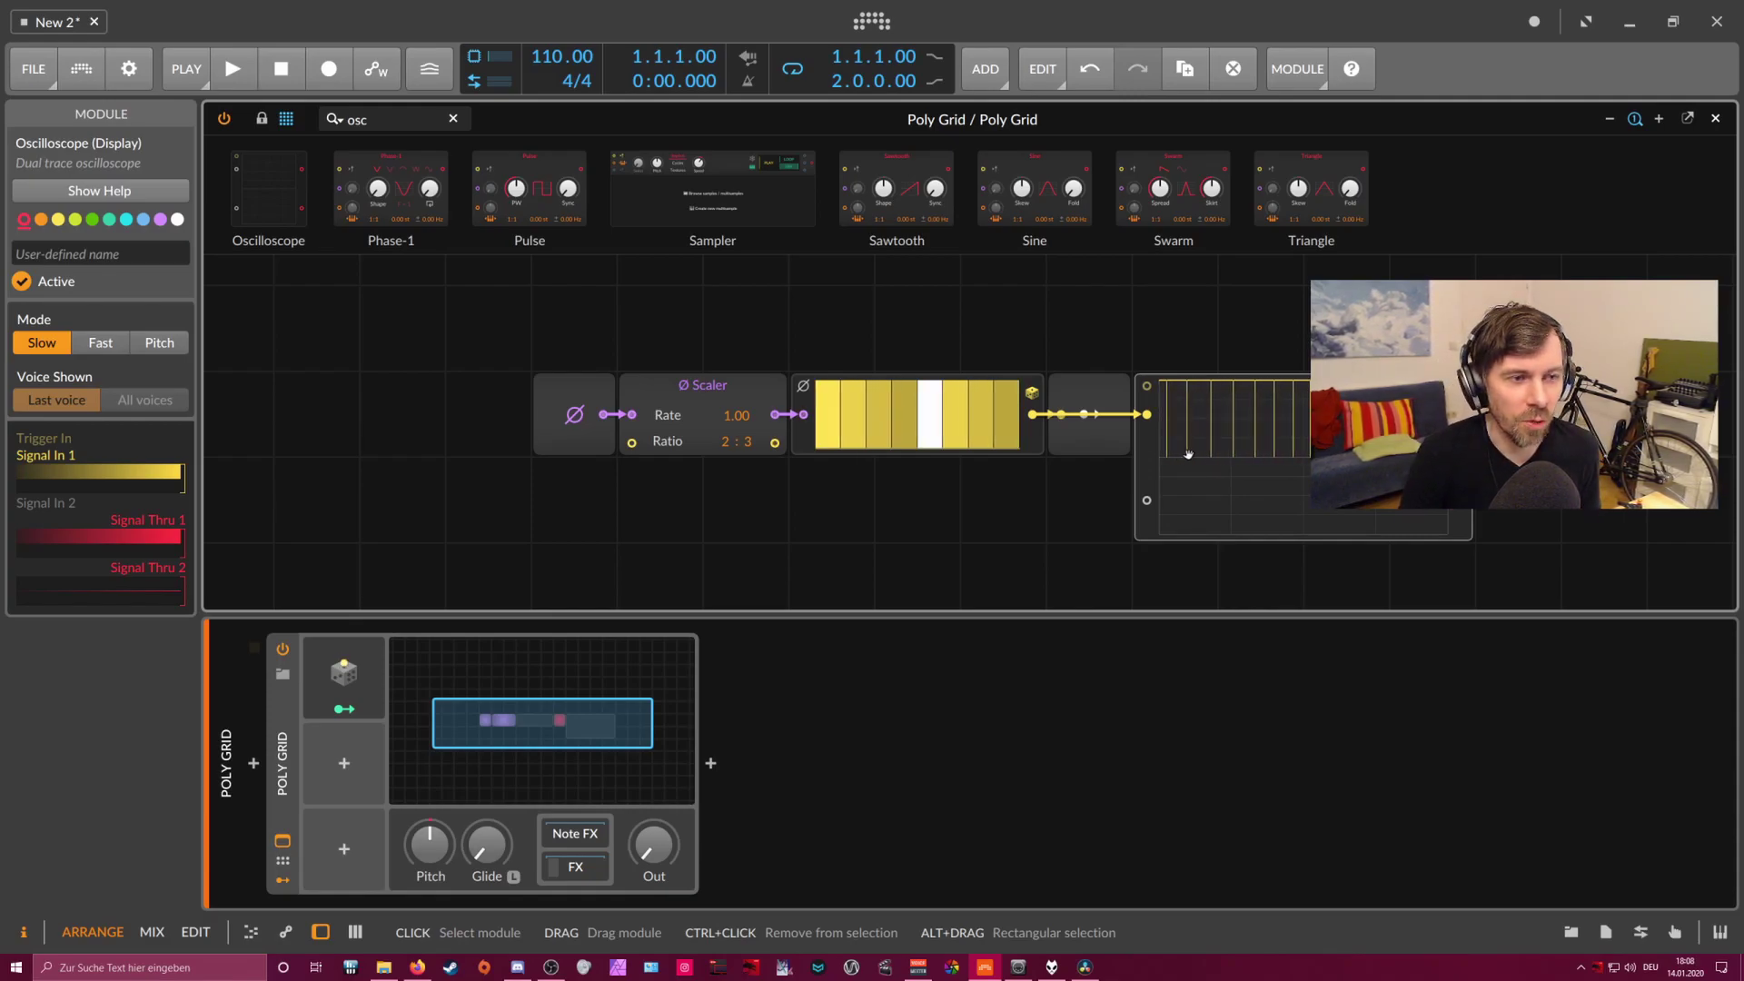
left_click_drag(1194, 450, 1061, 414)
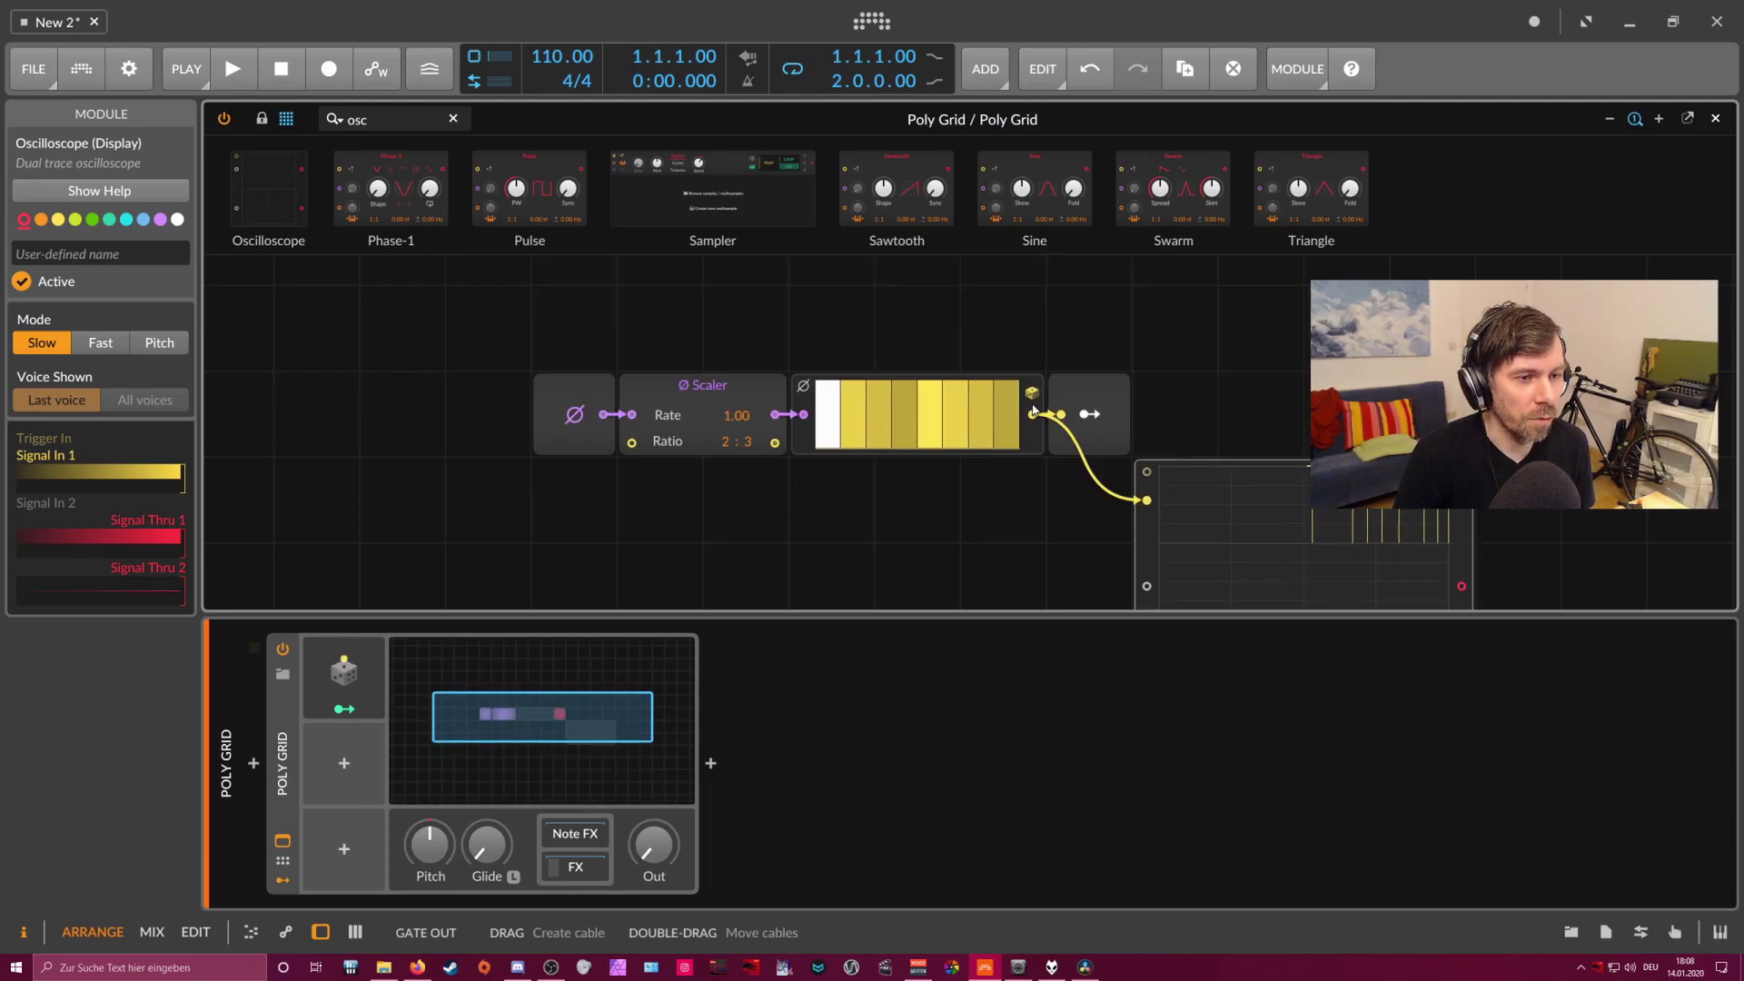
- Insert a Gate Length module between the Probabilities module and the Modulator Out
left_click(317, 112)
type("gate")
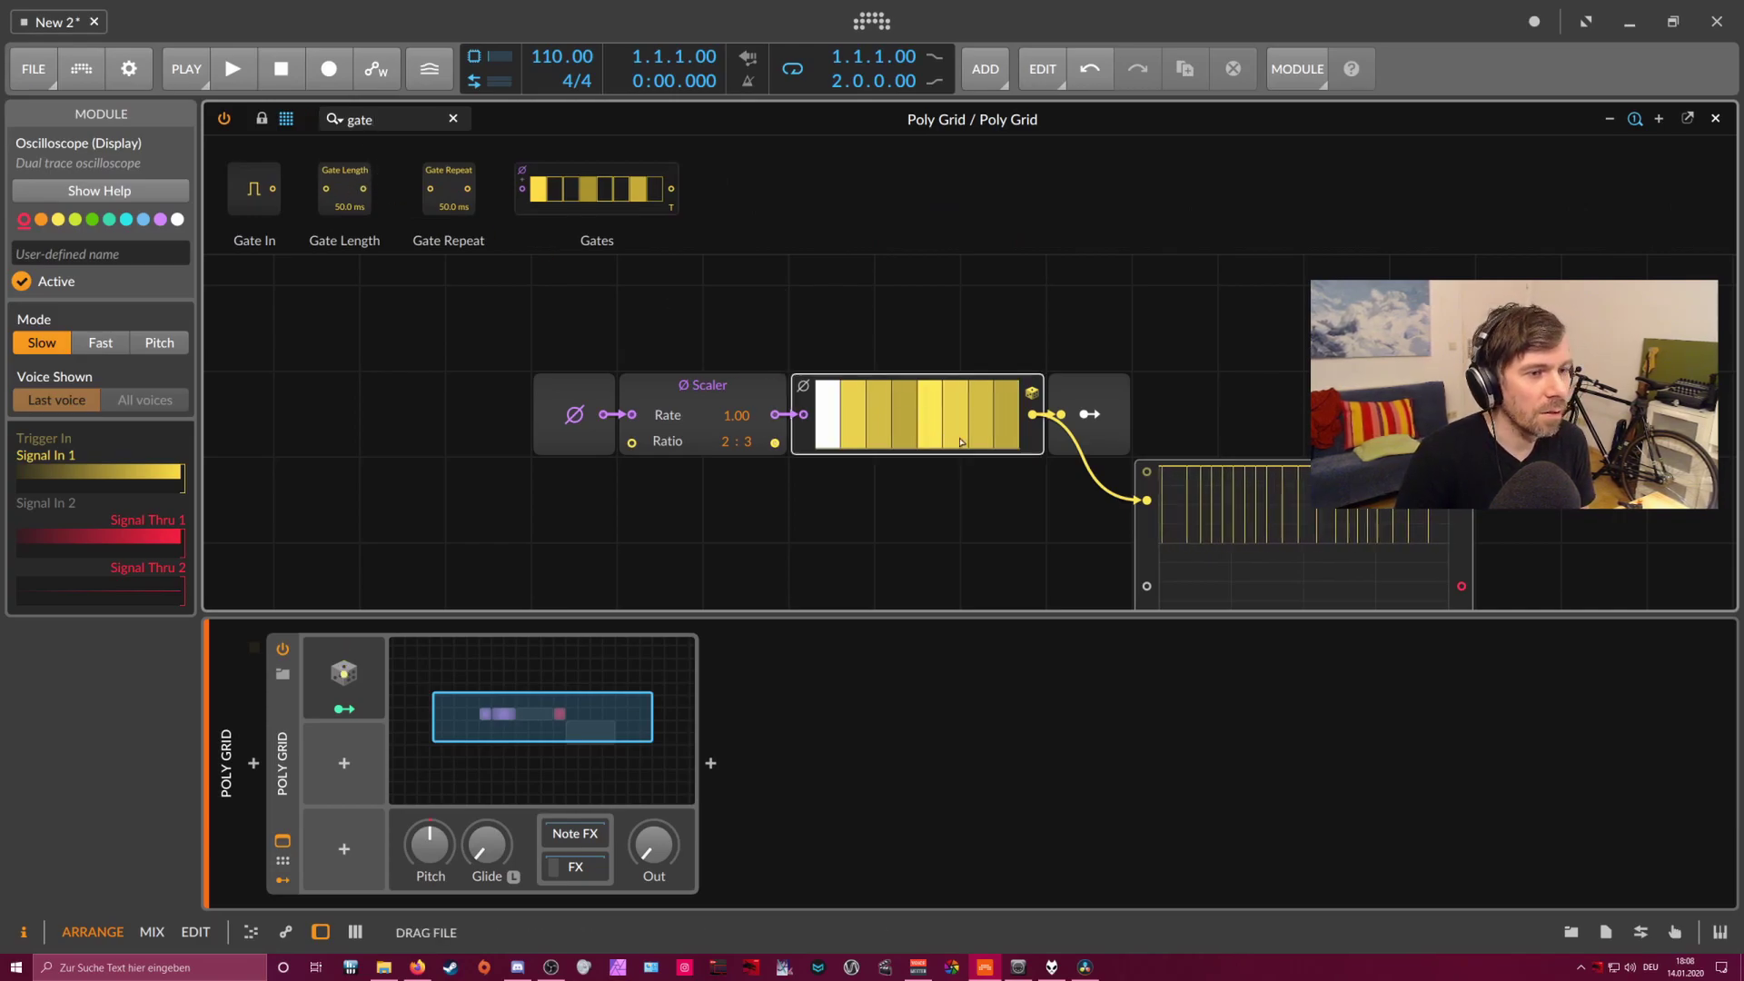
left_click_drag(344, 191, 1089, 447)
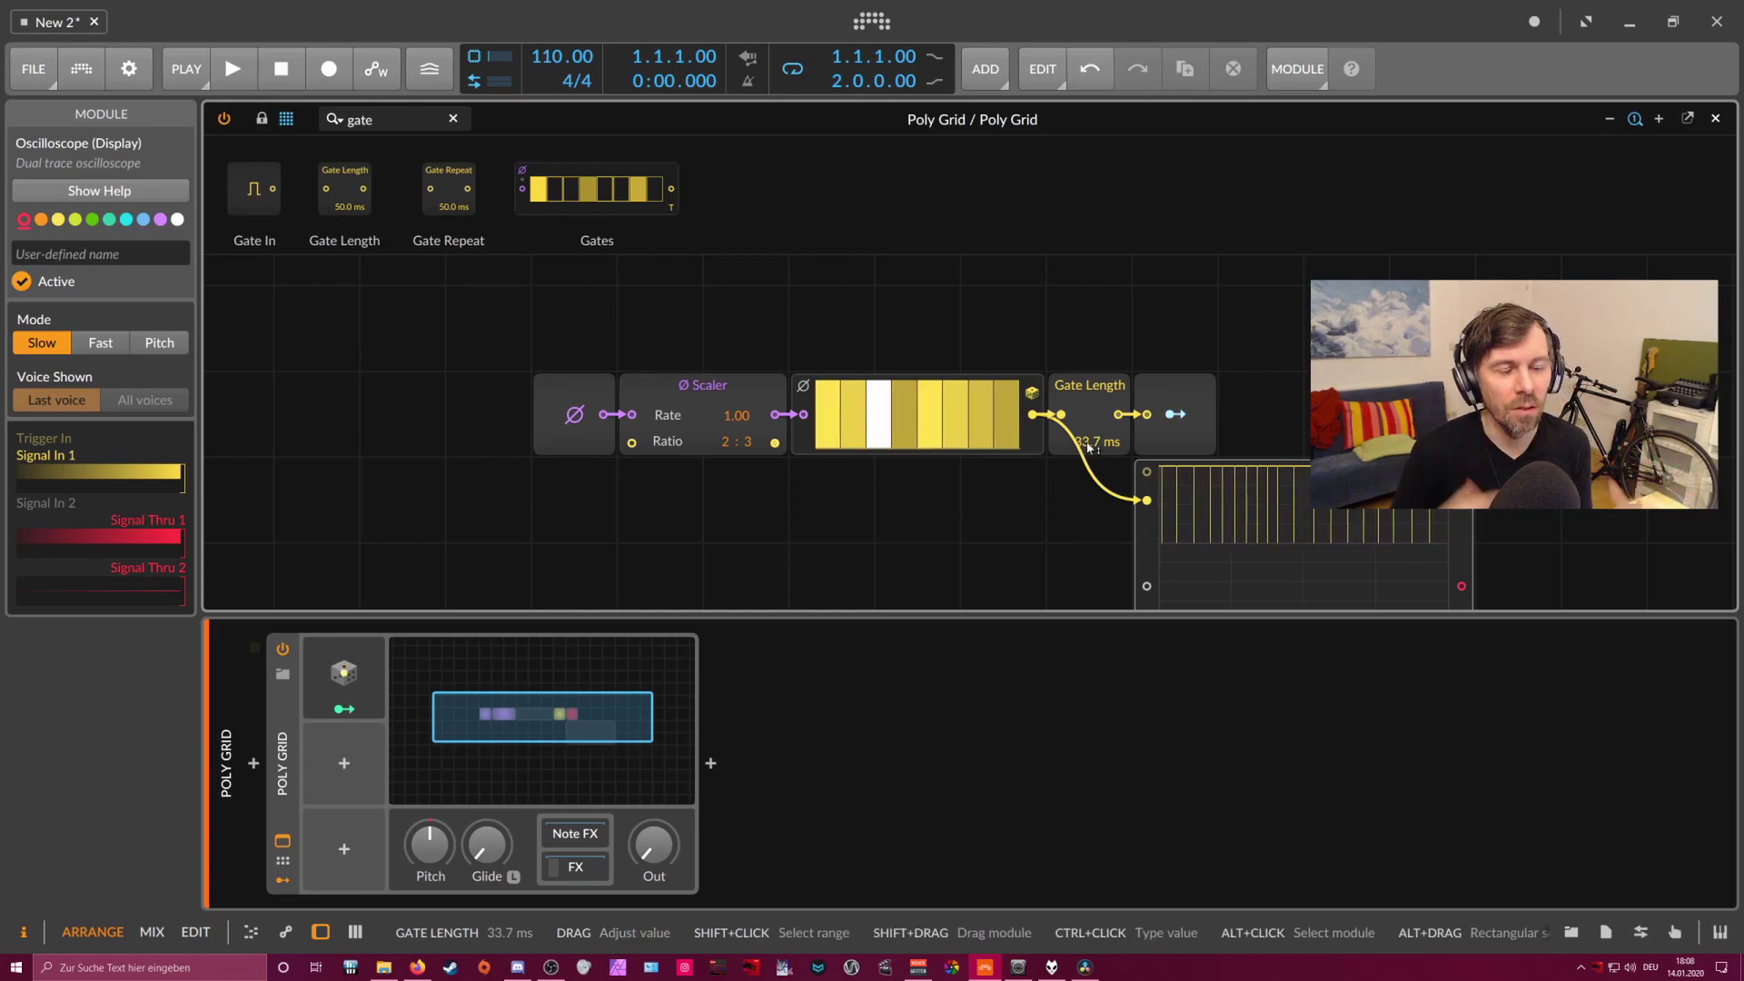
- Set the Gate Length to 45.3 ms and delete the Oscilloscope
mouse_move(1088, 447)
left_mouse_down()
mouse_move(1088, 427)
mouse_move(1089, 450)
left_mouse_up()
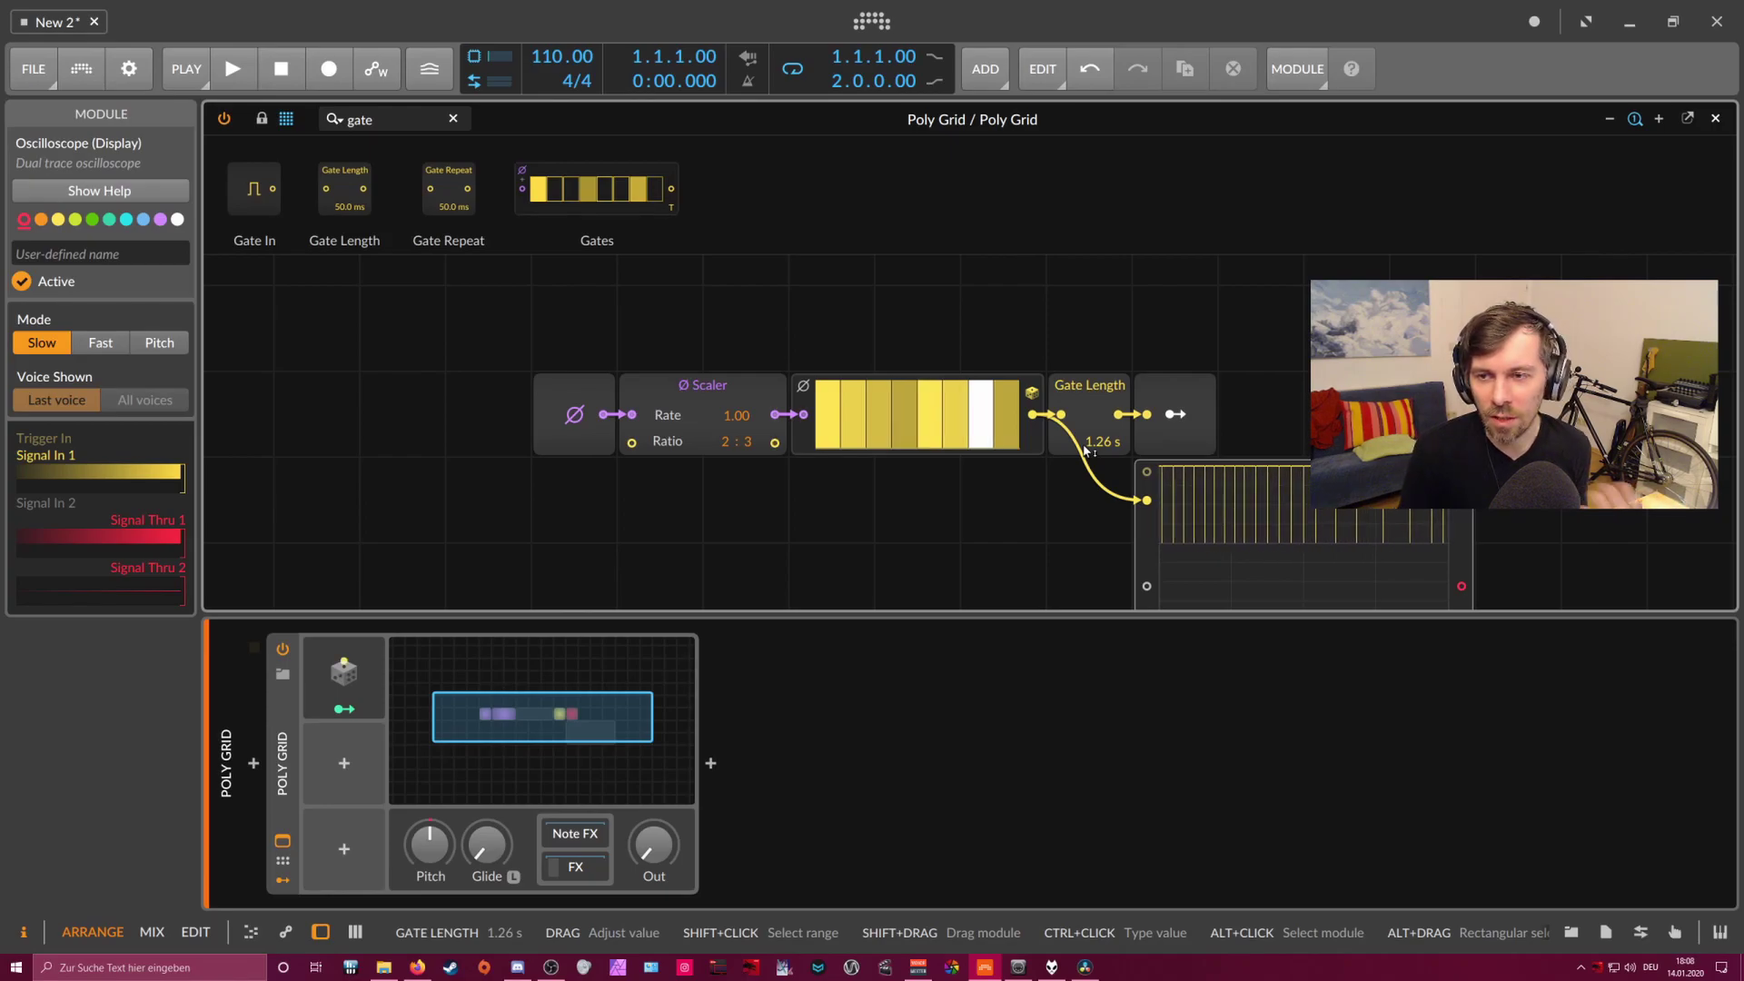
key("ctrl+z")
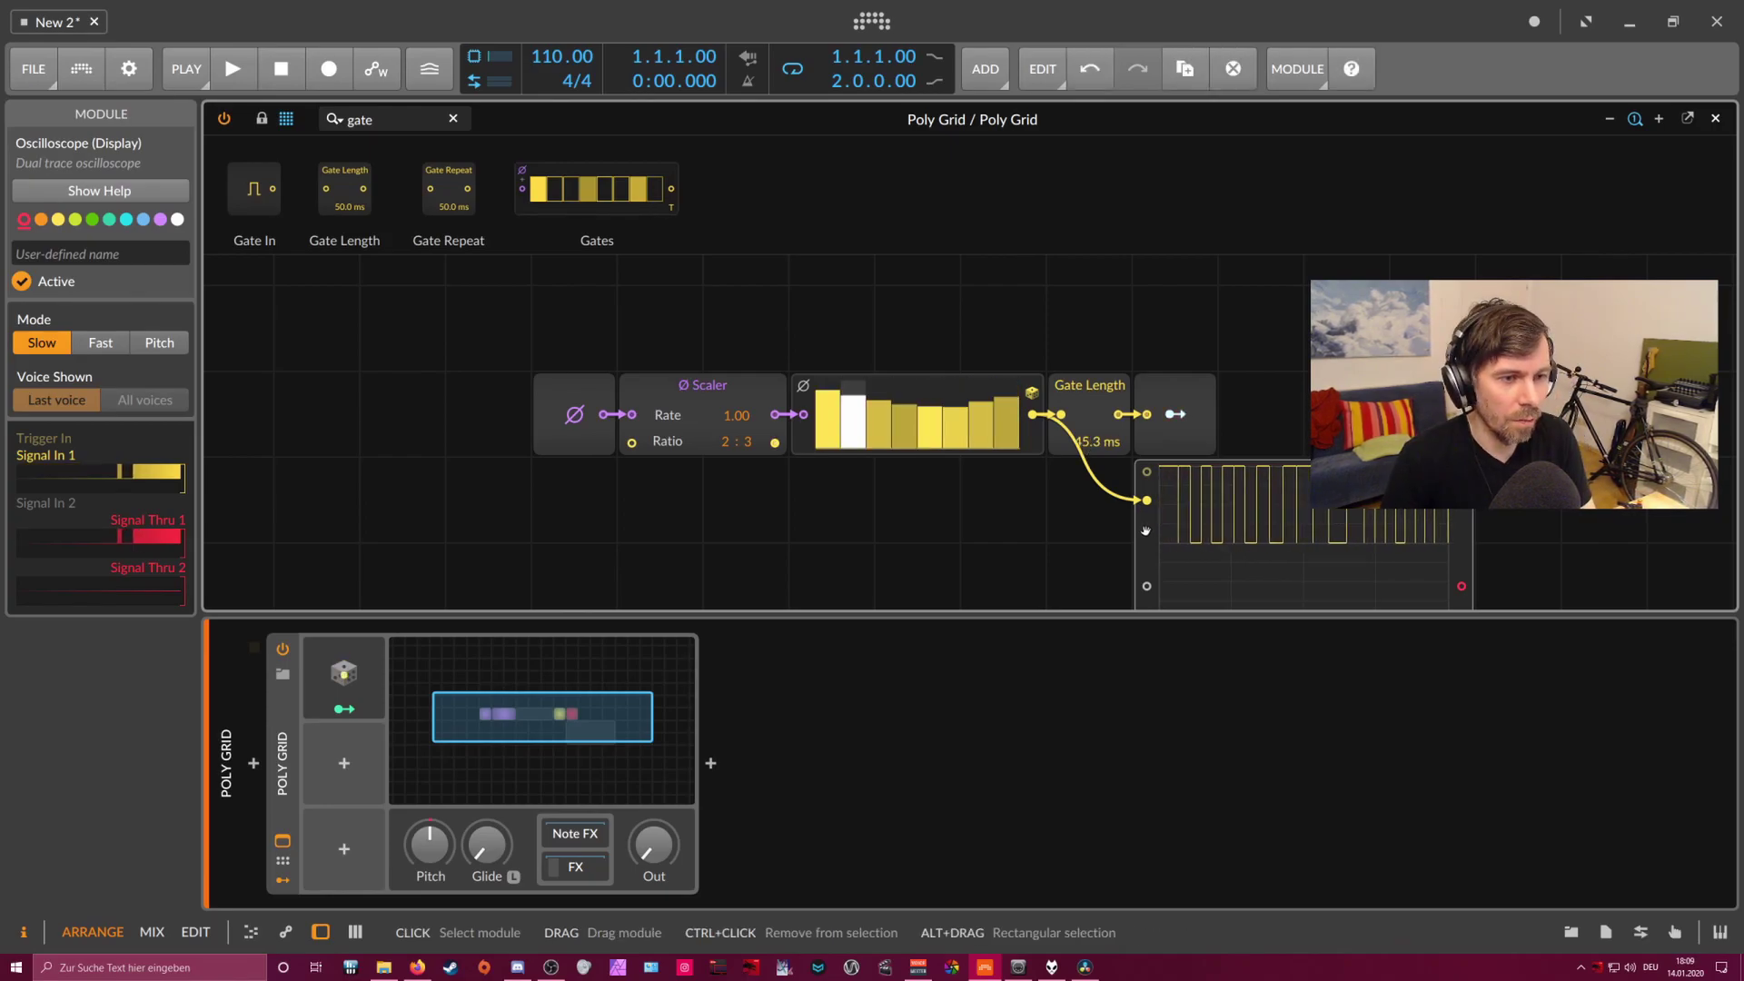
key("Delete")
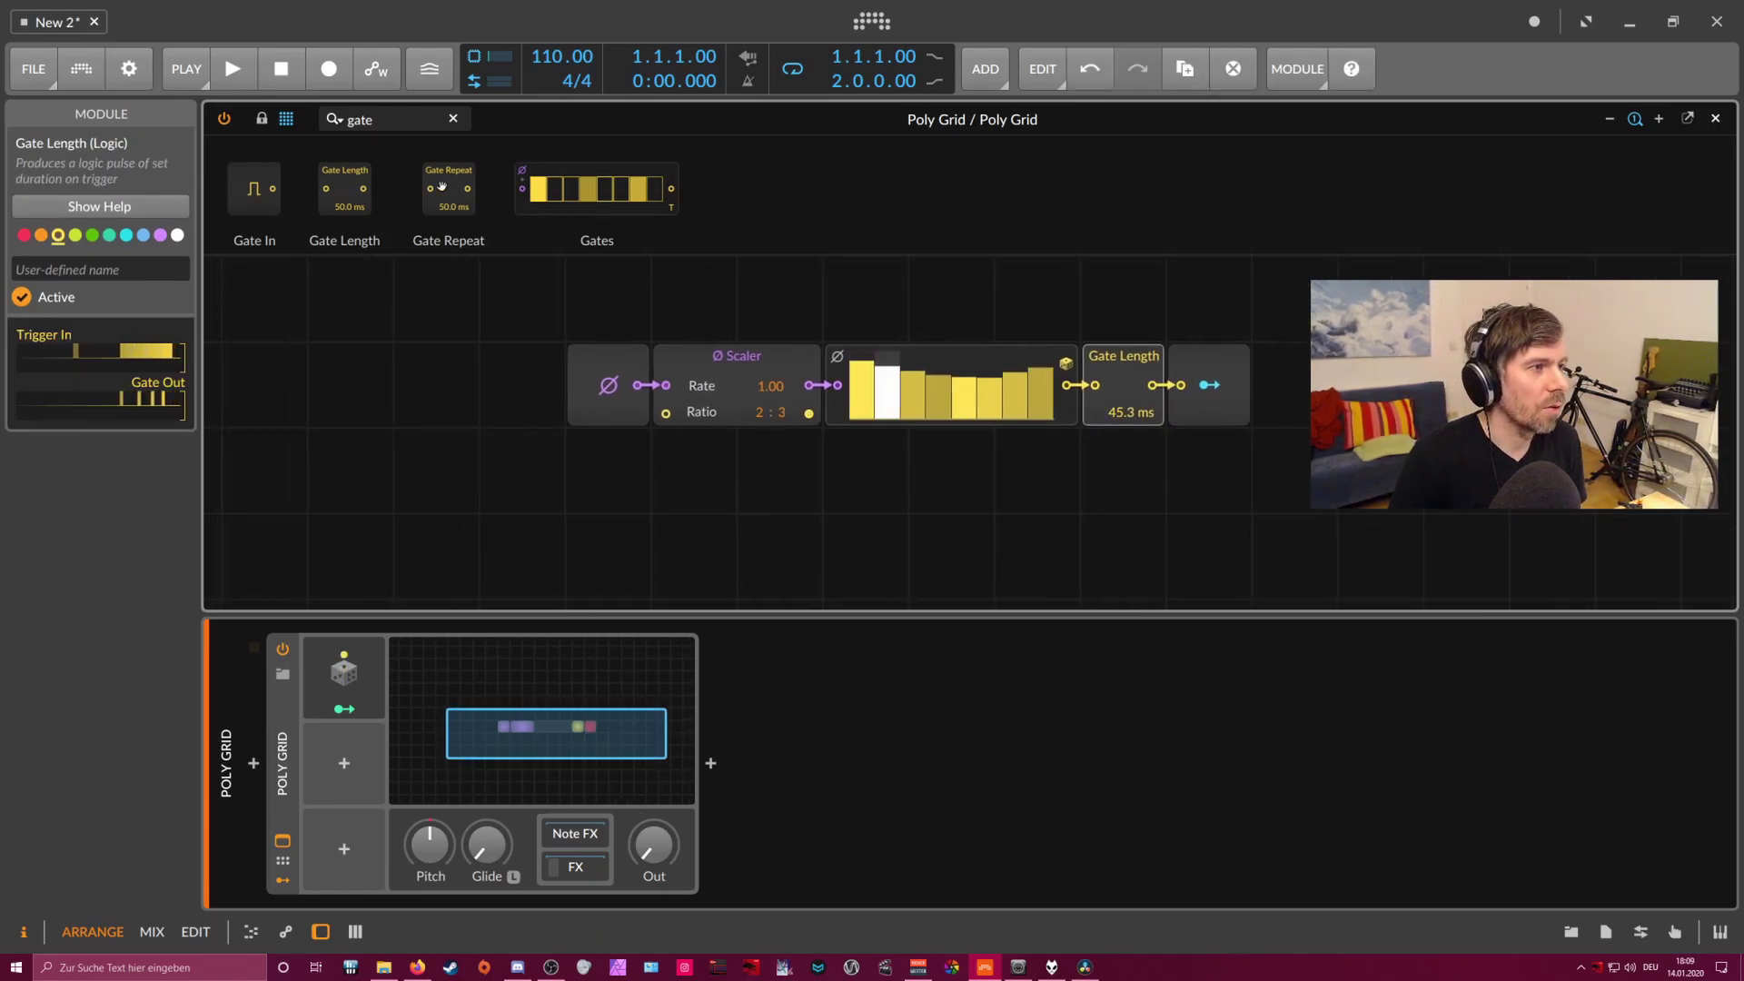
- Add a Pitches module feeding a Pitch Quantize module and a second Modulator Out below the gate sequencer
left_click(343, 119)
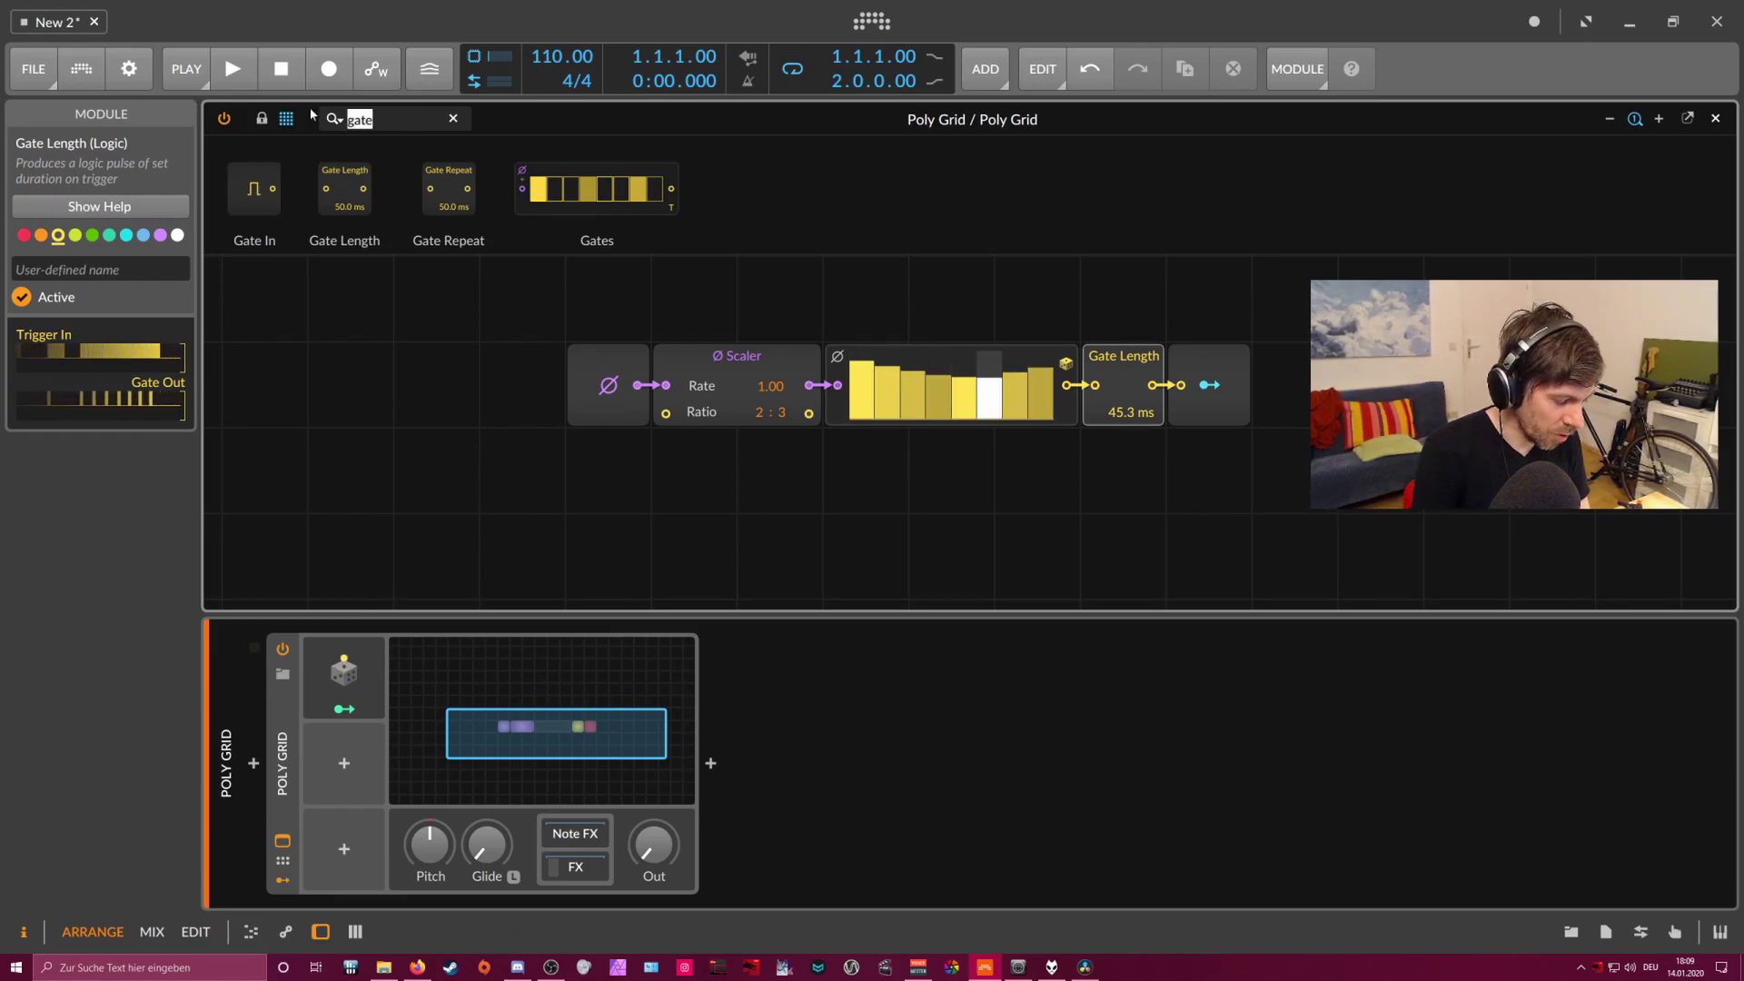
type("pitch")
left_click_drag(387, 188, 951, 471)
left_click_drag(868, 215, 803, 480)
left_click_drag(1197, 413, 1124, 471)
- Limit Pitch Quantize to all five black keys and F
left_click_drag(872, 465, 1023, 465)
left_click(951, 492)
left_click(980, 492)
left_click(1010, 492)
left_click(866, 492)
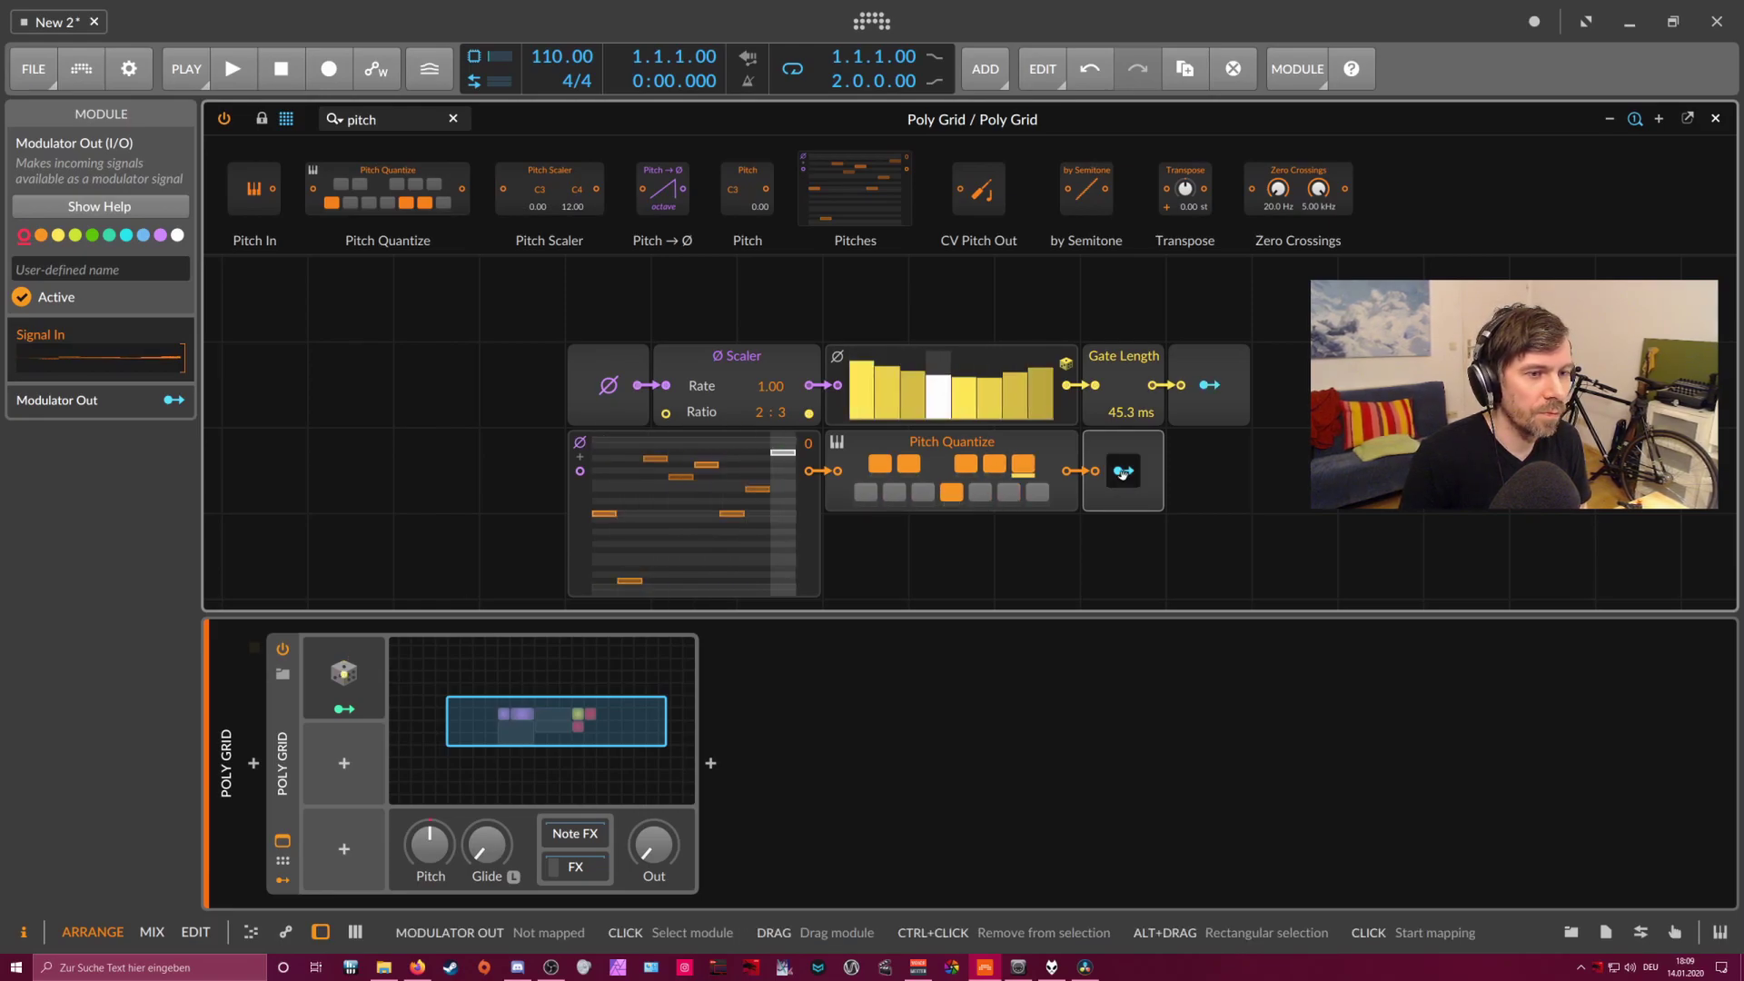
- Open the Poly Grid's FX chain and map the pitch Modulator Out to Grid Note Out's Pitch with an amount of 2.000
left_click(575, 867)
left_click(1124, 470)
left_click_drag(859, 719, 858, 698)
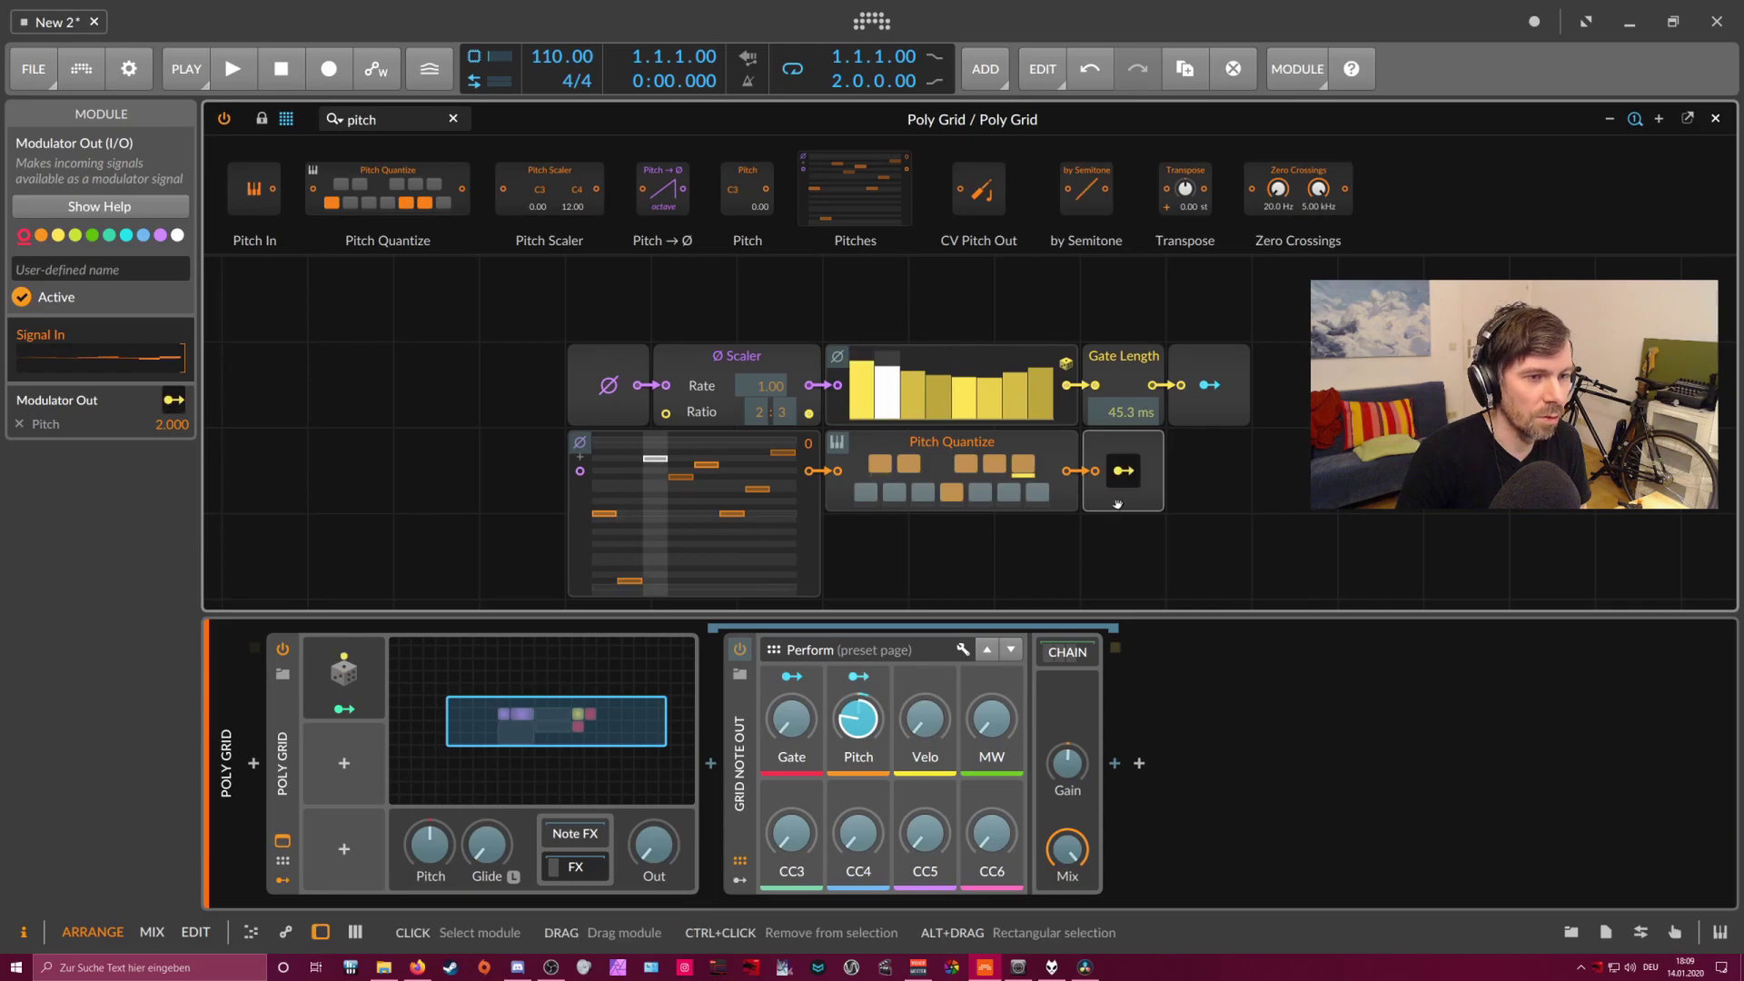
- Redraw most Probabilities steps to low values and set the Random modulation of the Ø Scaler's Rate to 3.000
mouse_move(858, 402)
left_mouse_down()
mouse_move(1023, 393)
mouse_move(877, 378)
mouse_move(966, 391)
left_mouse_up()
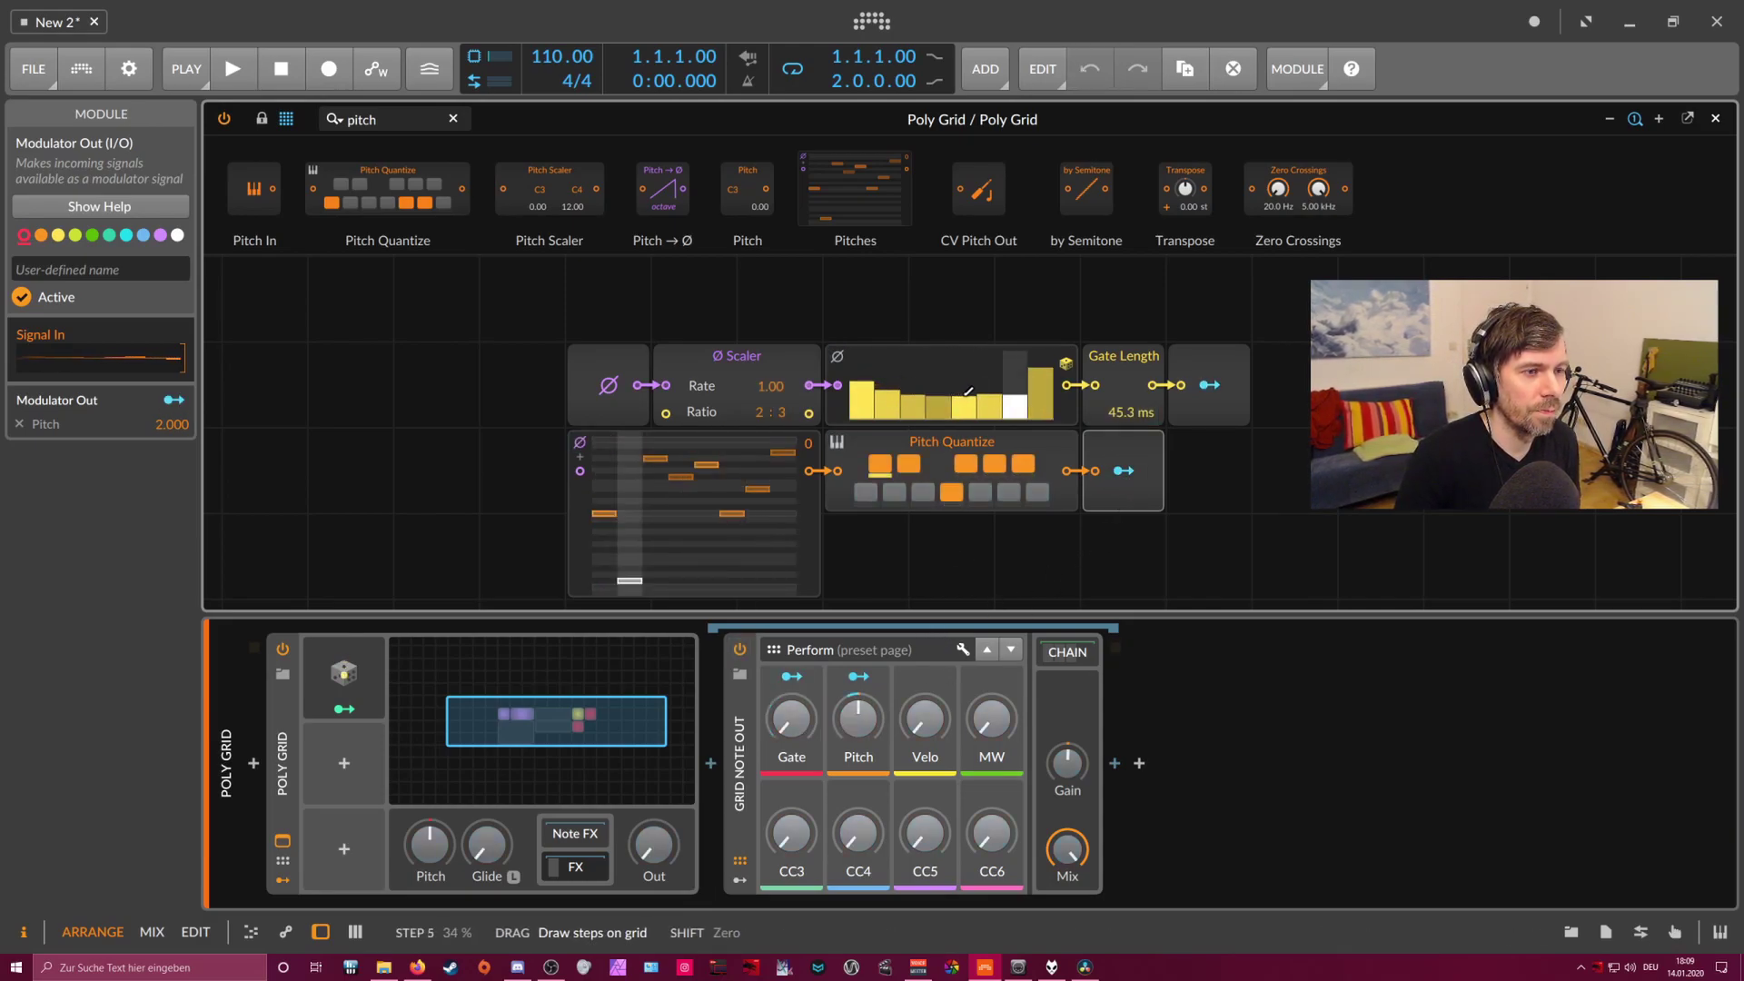
left_click(343, 686)
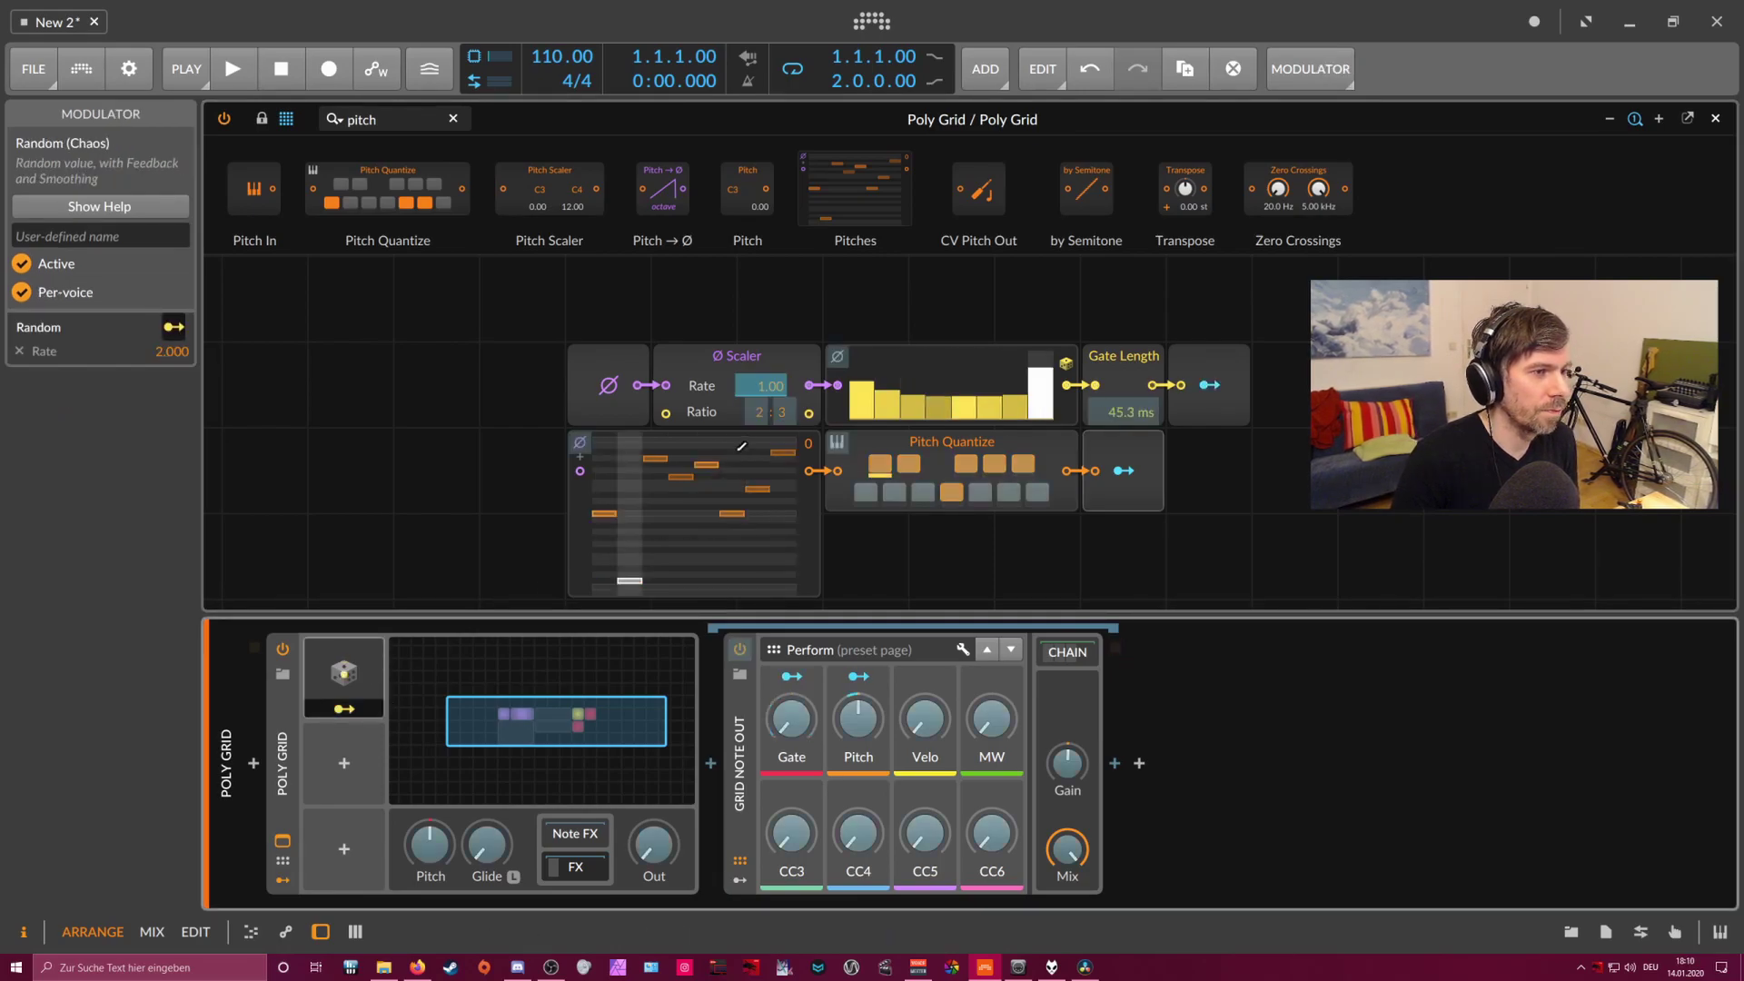
left_click_drag(771, 385, 771, 353)
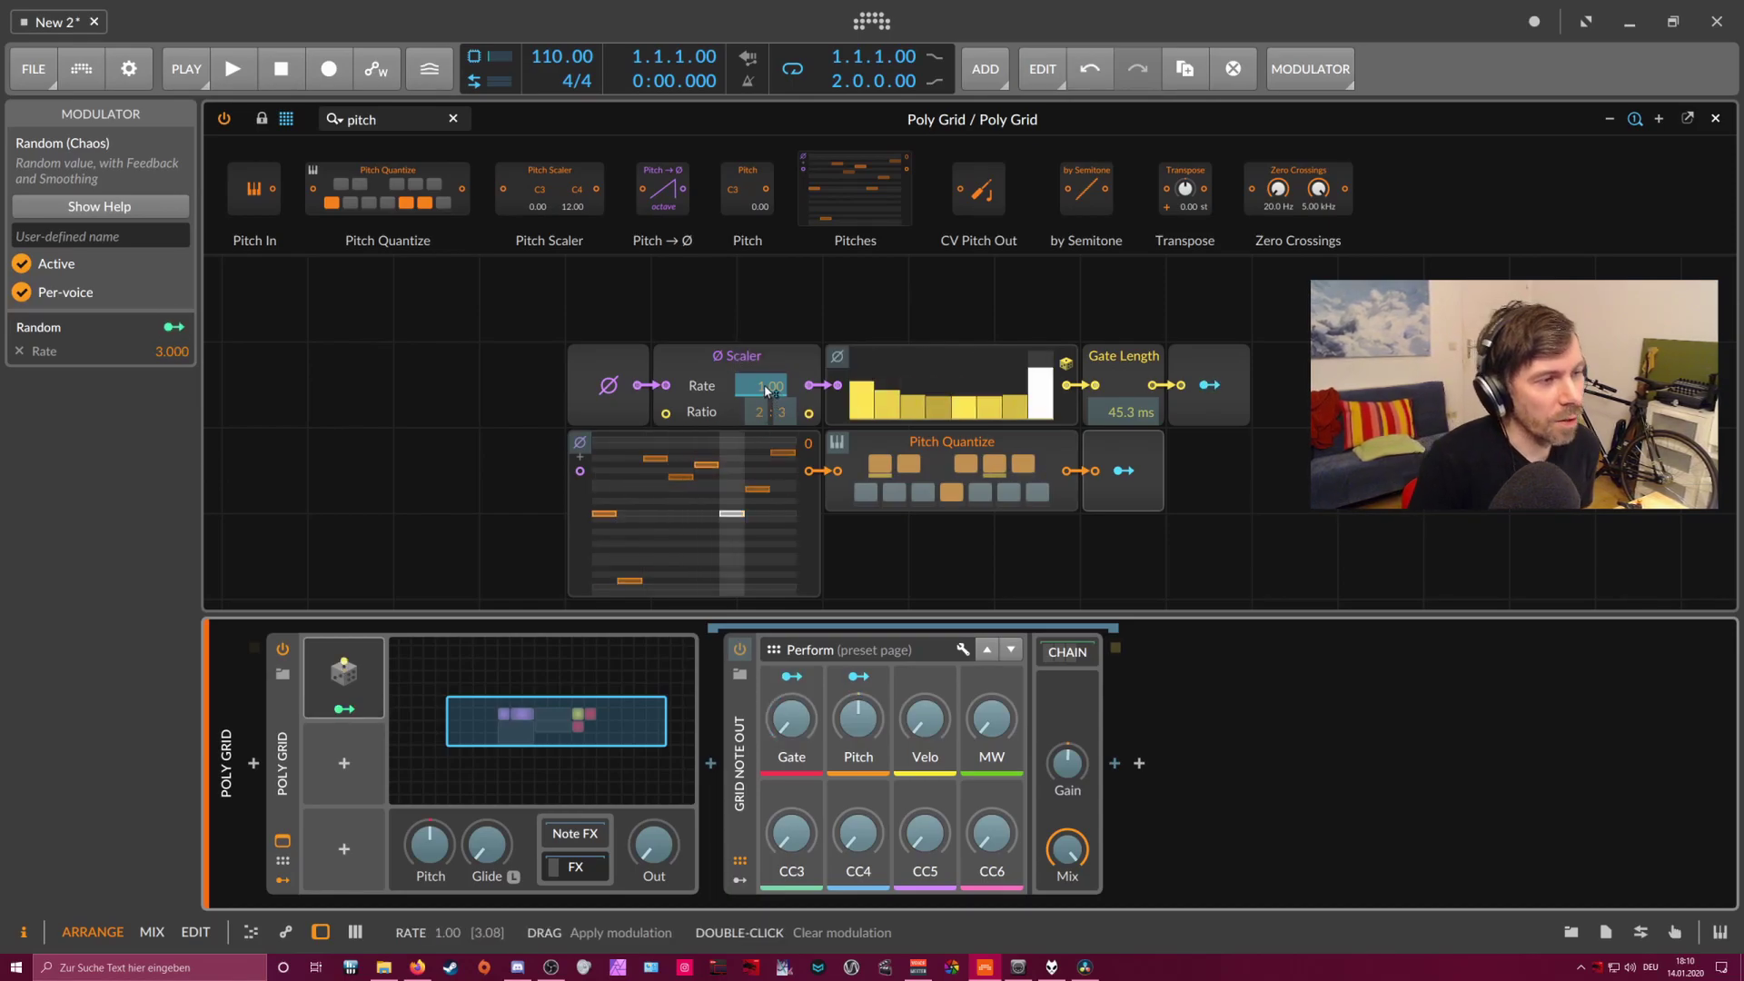
- Insert a Ø Bend module after the Ø Scaler and move the Random modulation from Rate to Ø Bend with an amount of 2.000
left_click_drag(521, 317, 619, 373)
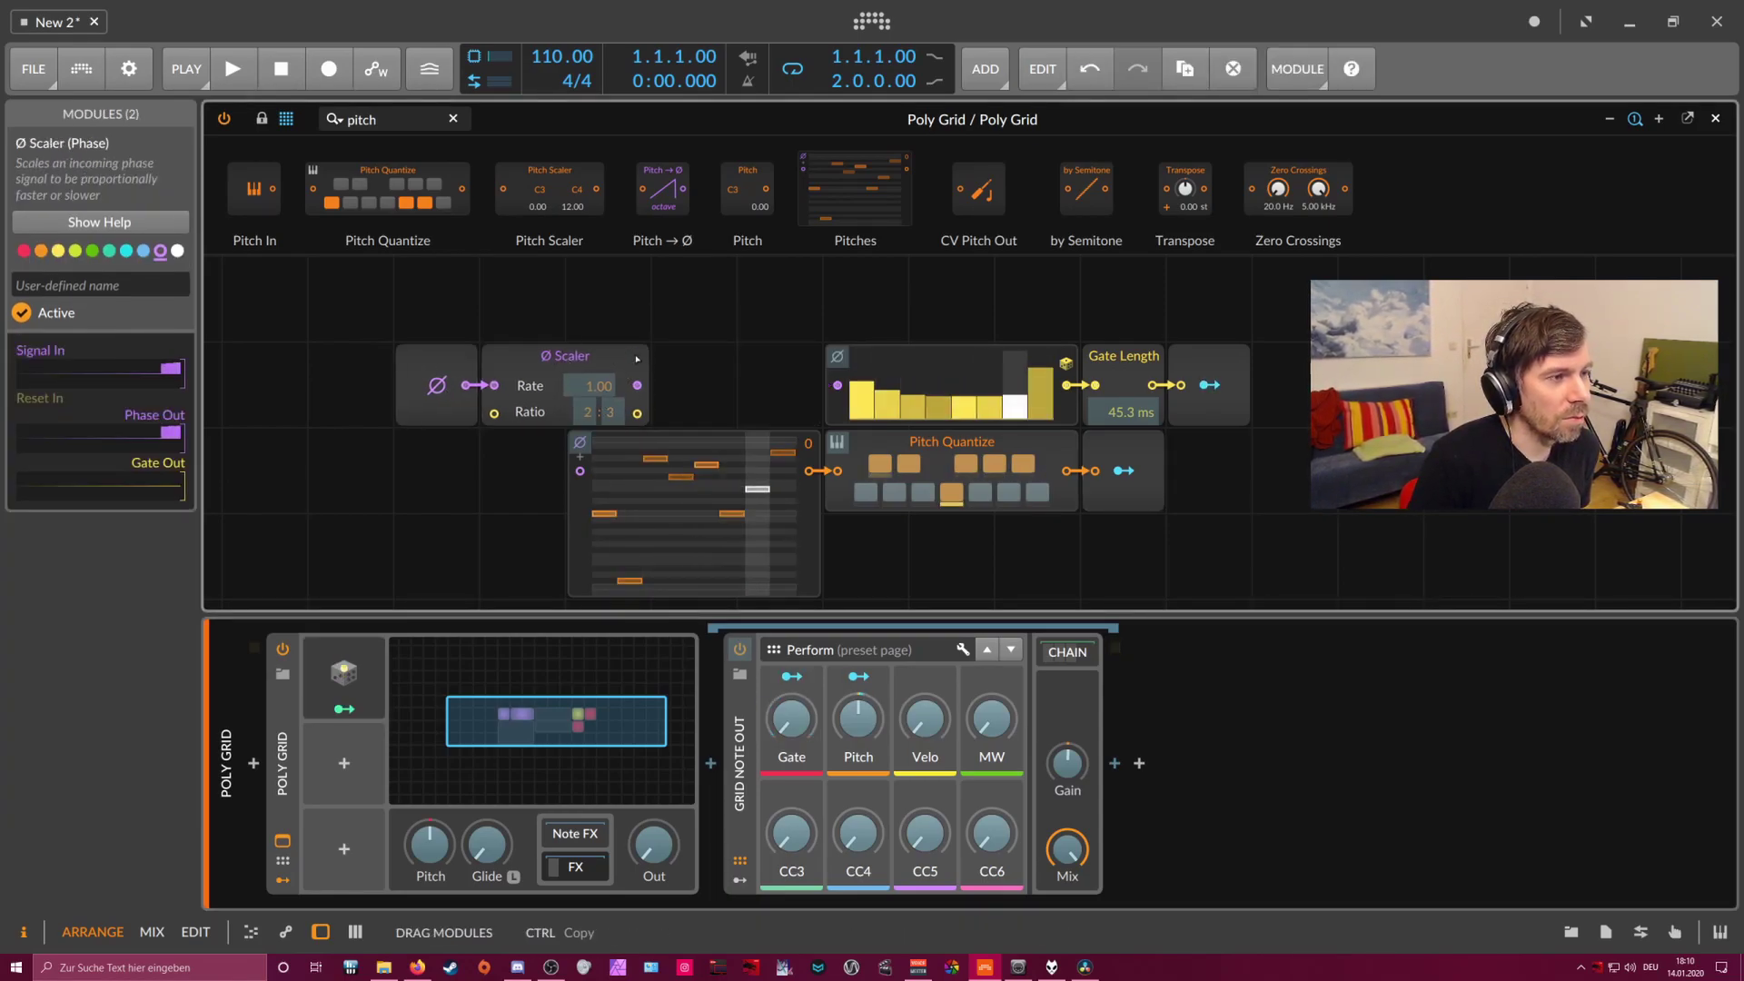
left_click(352, 682)
left_click(299, 124)
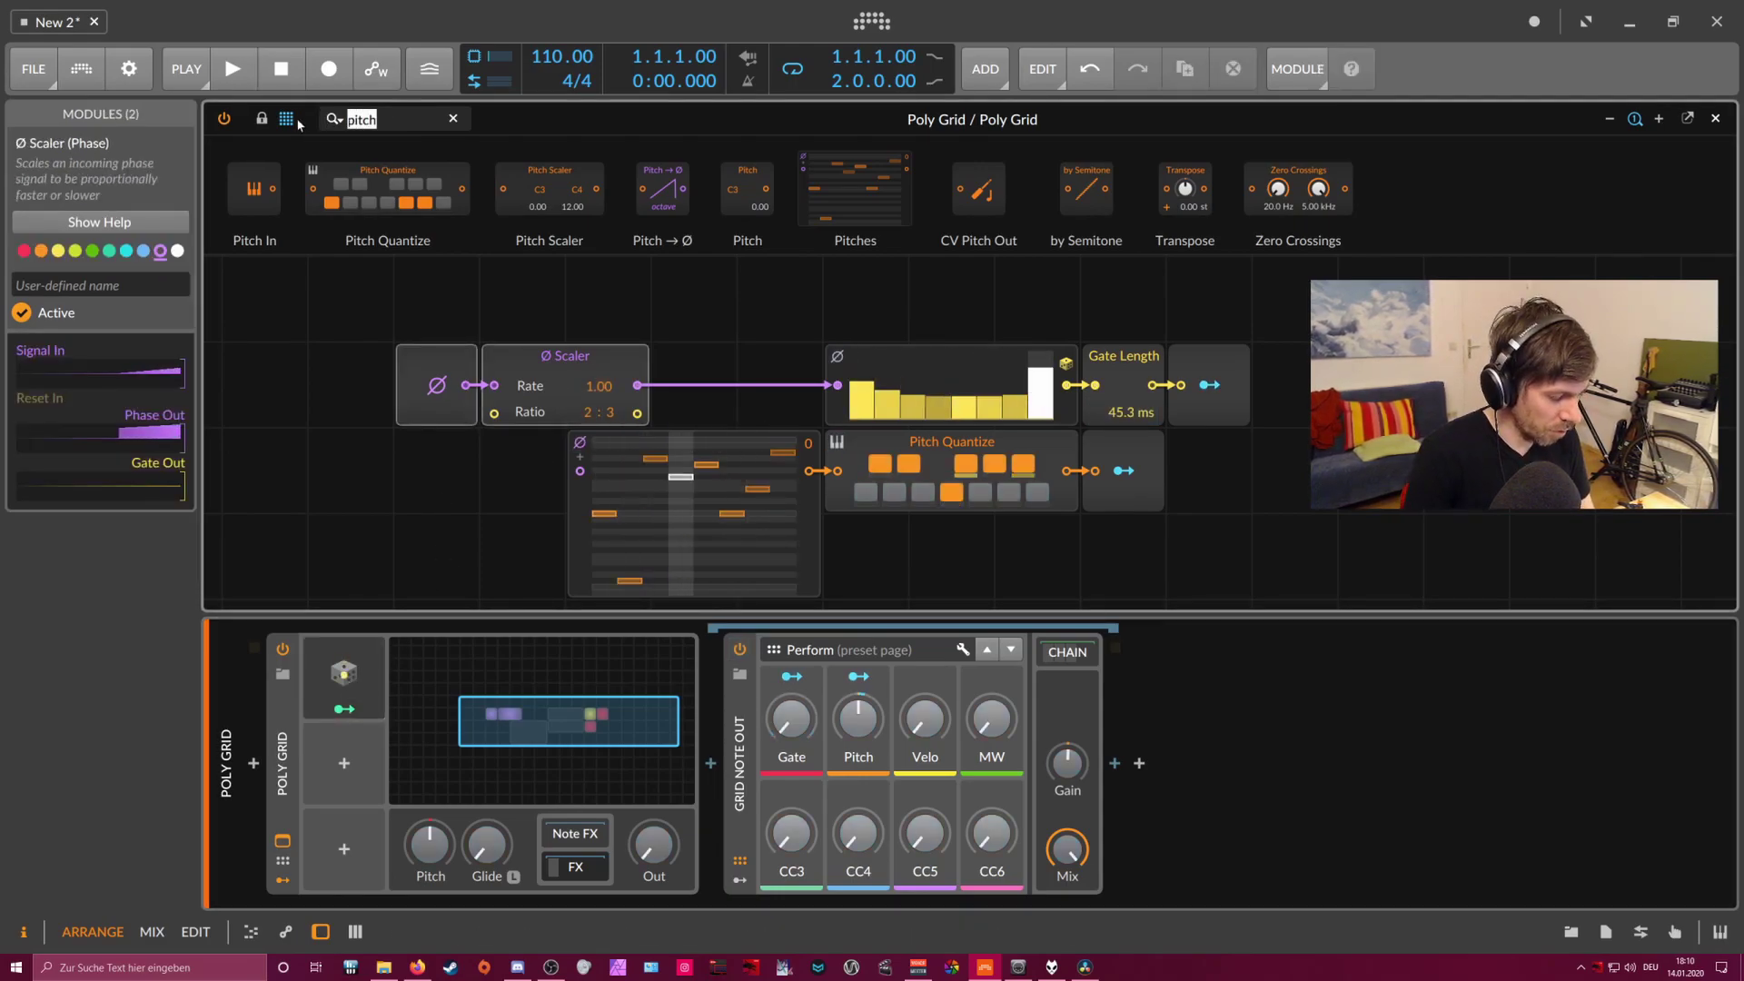
type("bend")
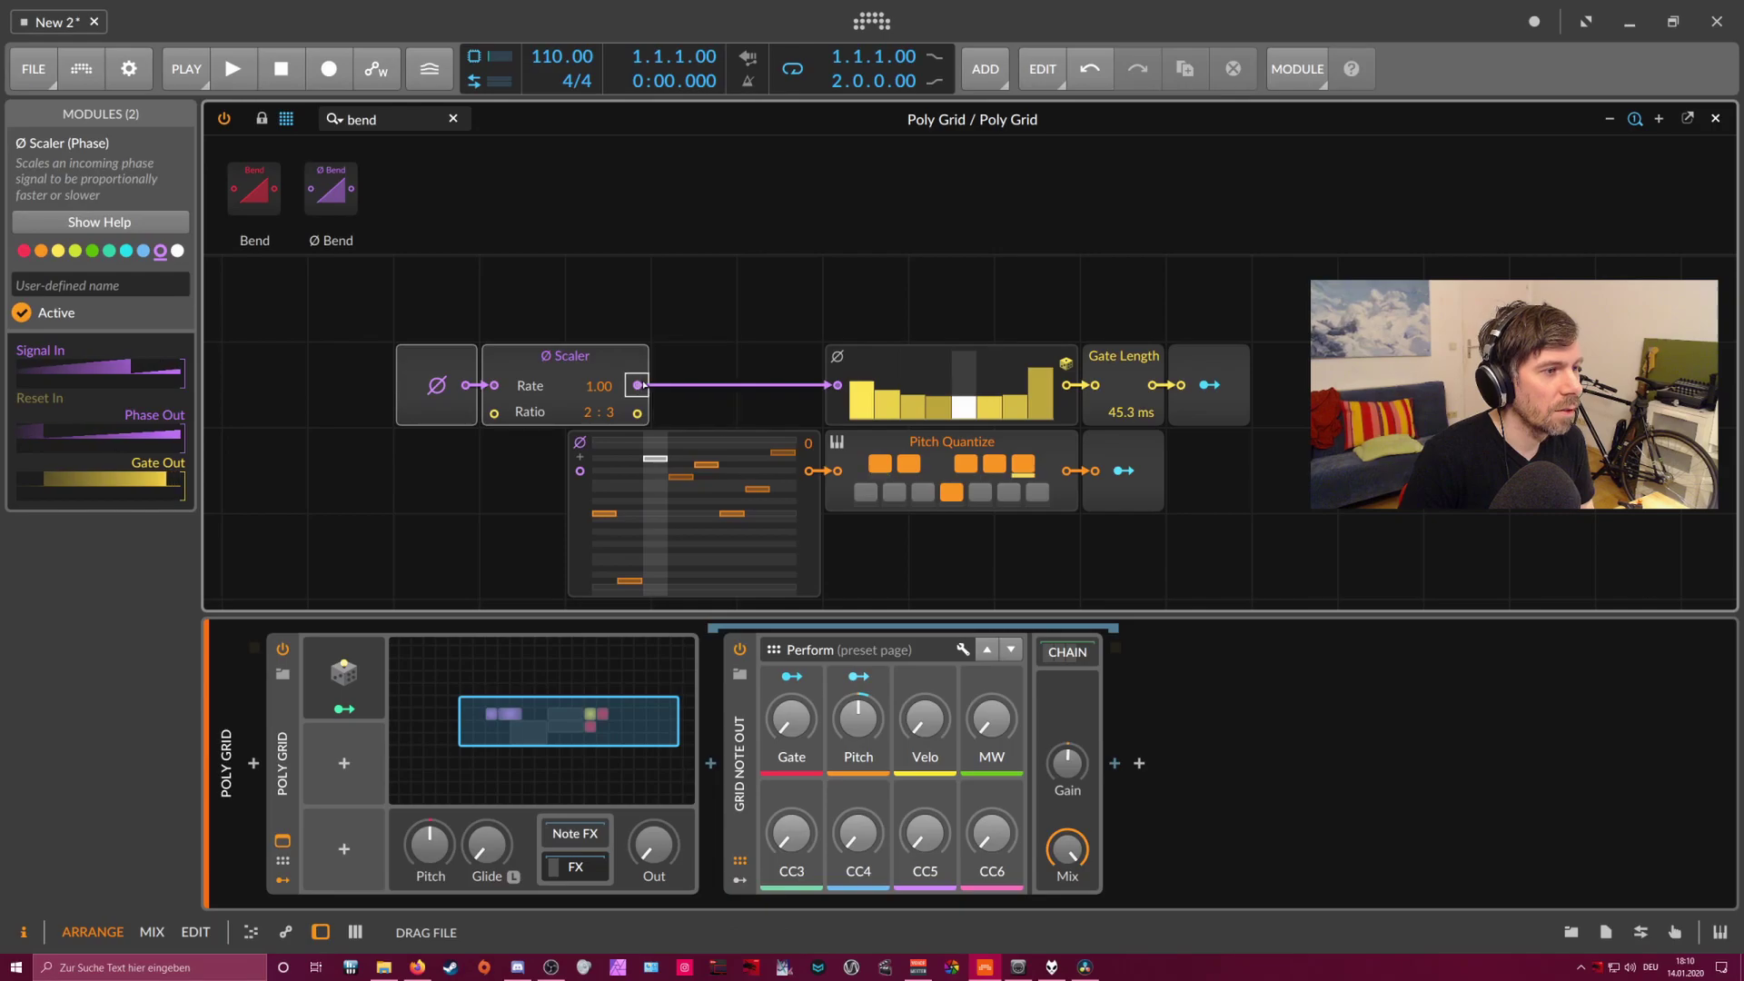
key("Return")
left_click_drag(697, 402, 698, 363)
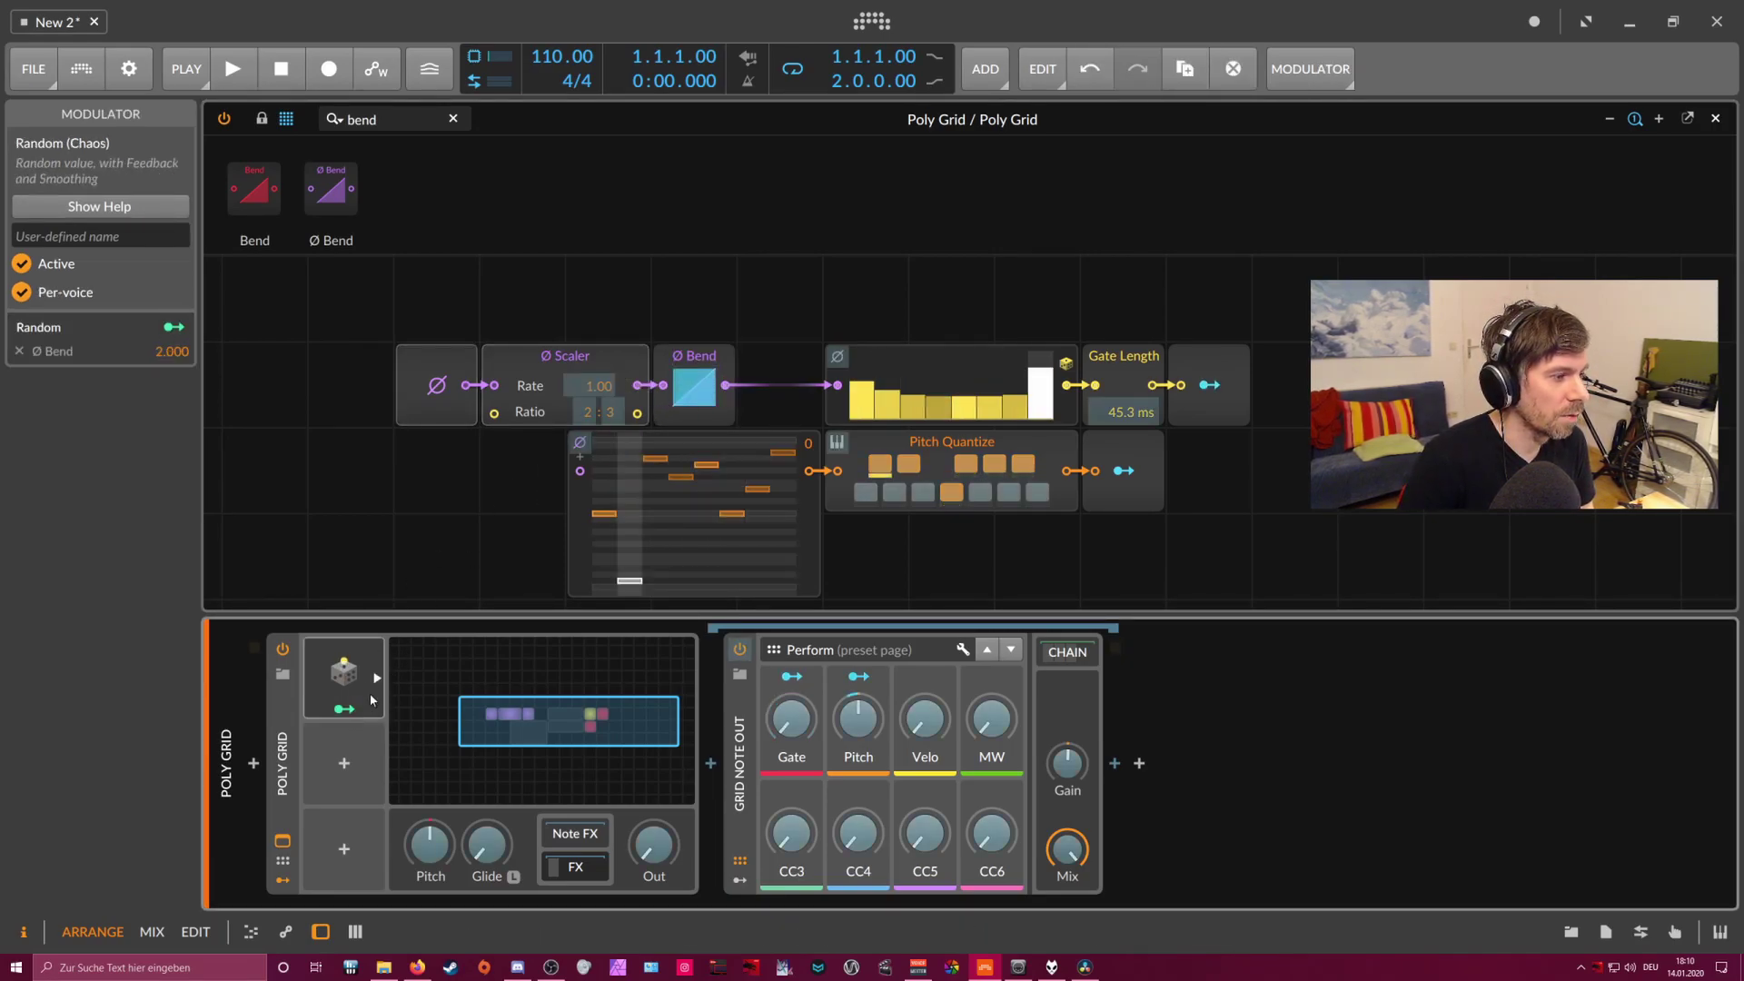
- Replace the Probabilities sequencer with a Gates module and delete the Gate Length module behind it
left_click_drag(878, 372, 1018, 397)
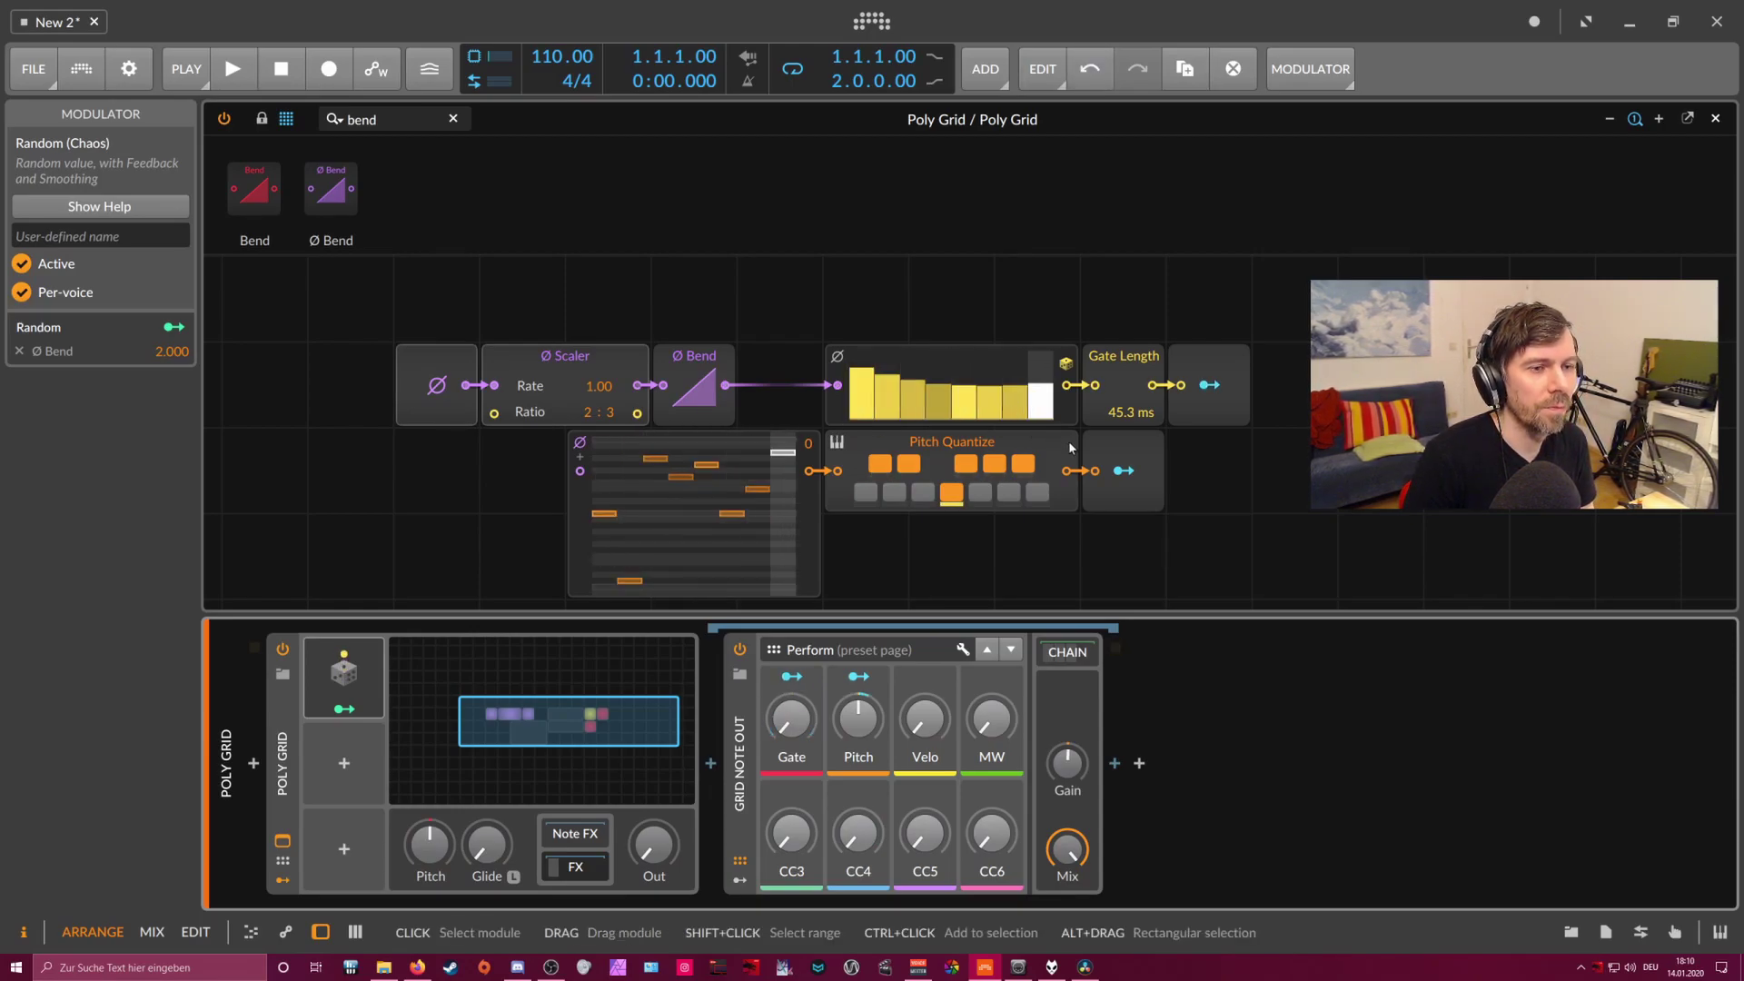
left_click(831, 367)
left_click_drag(1079, 342, 993, 261)
right_click(840, 413)
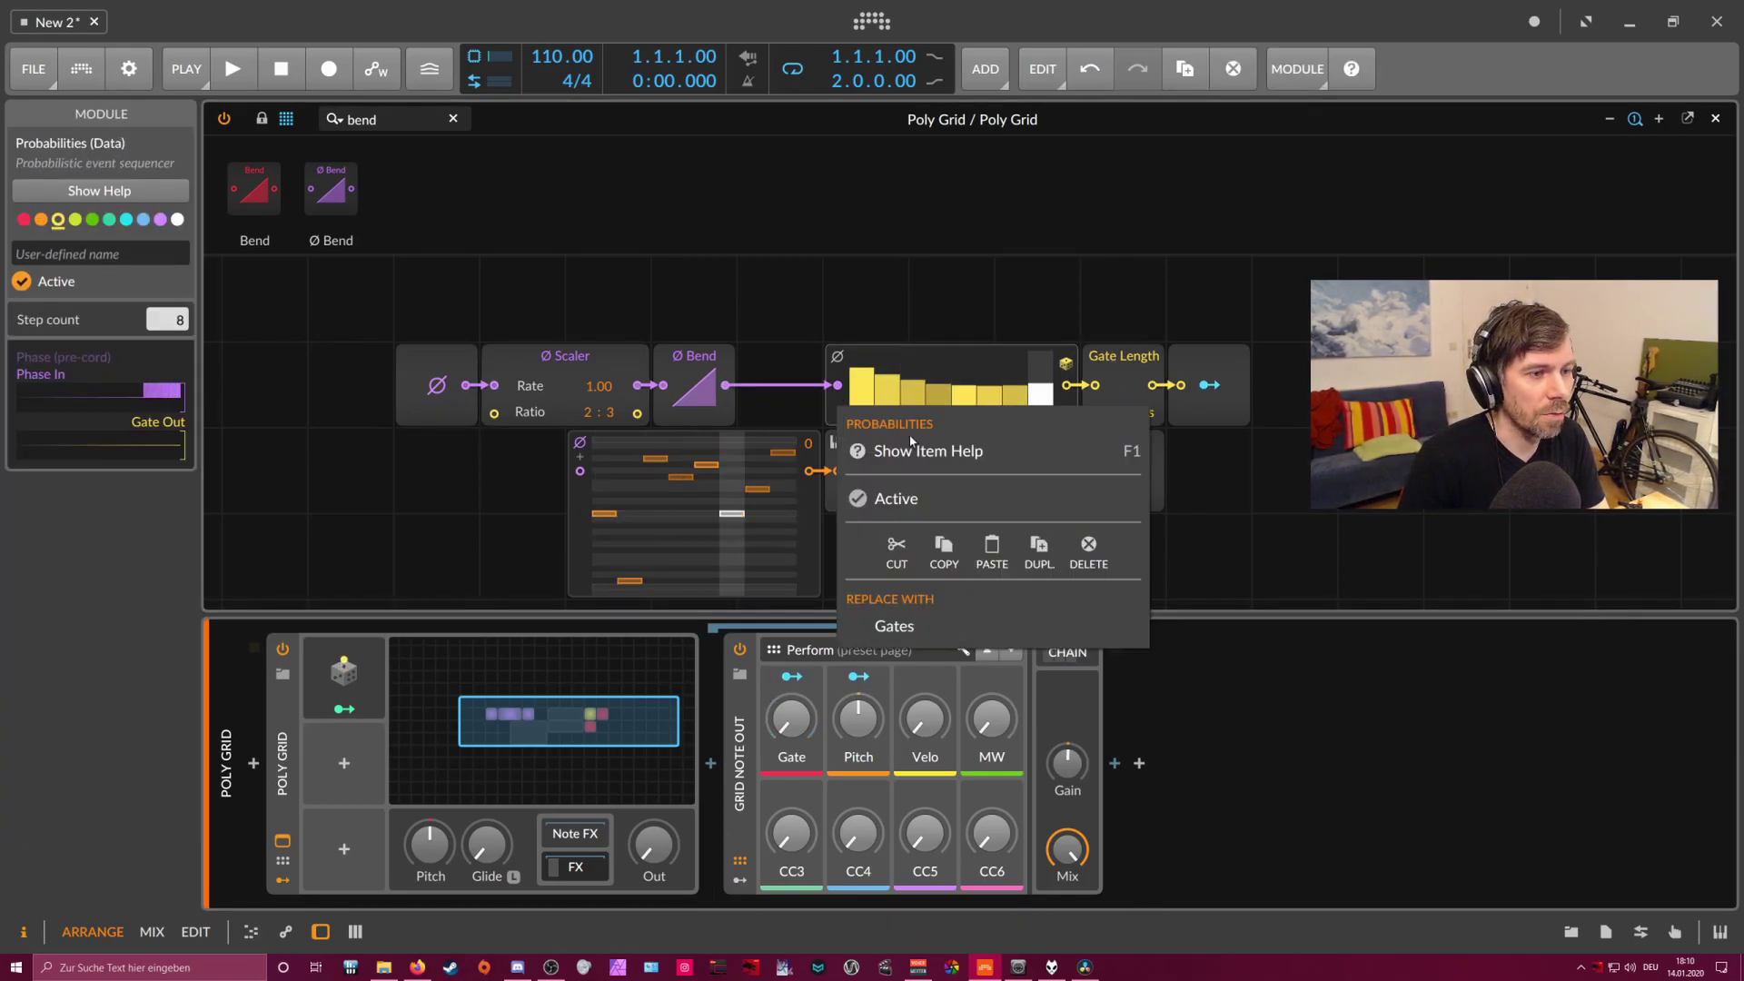
left_click(898, 626)
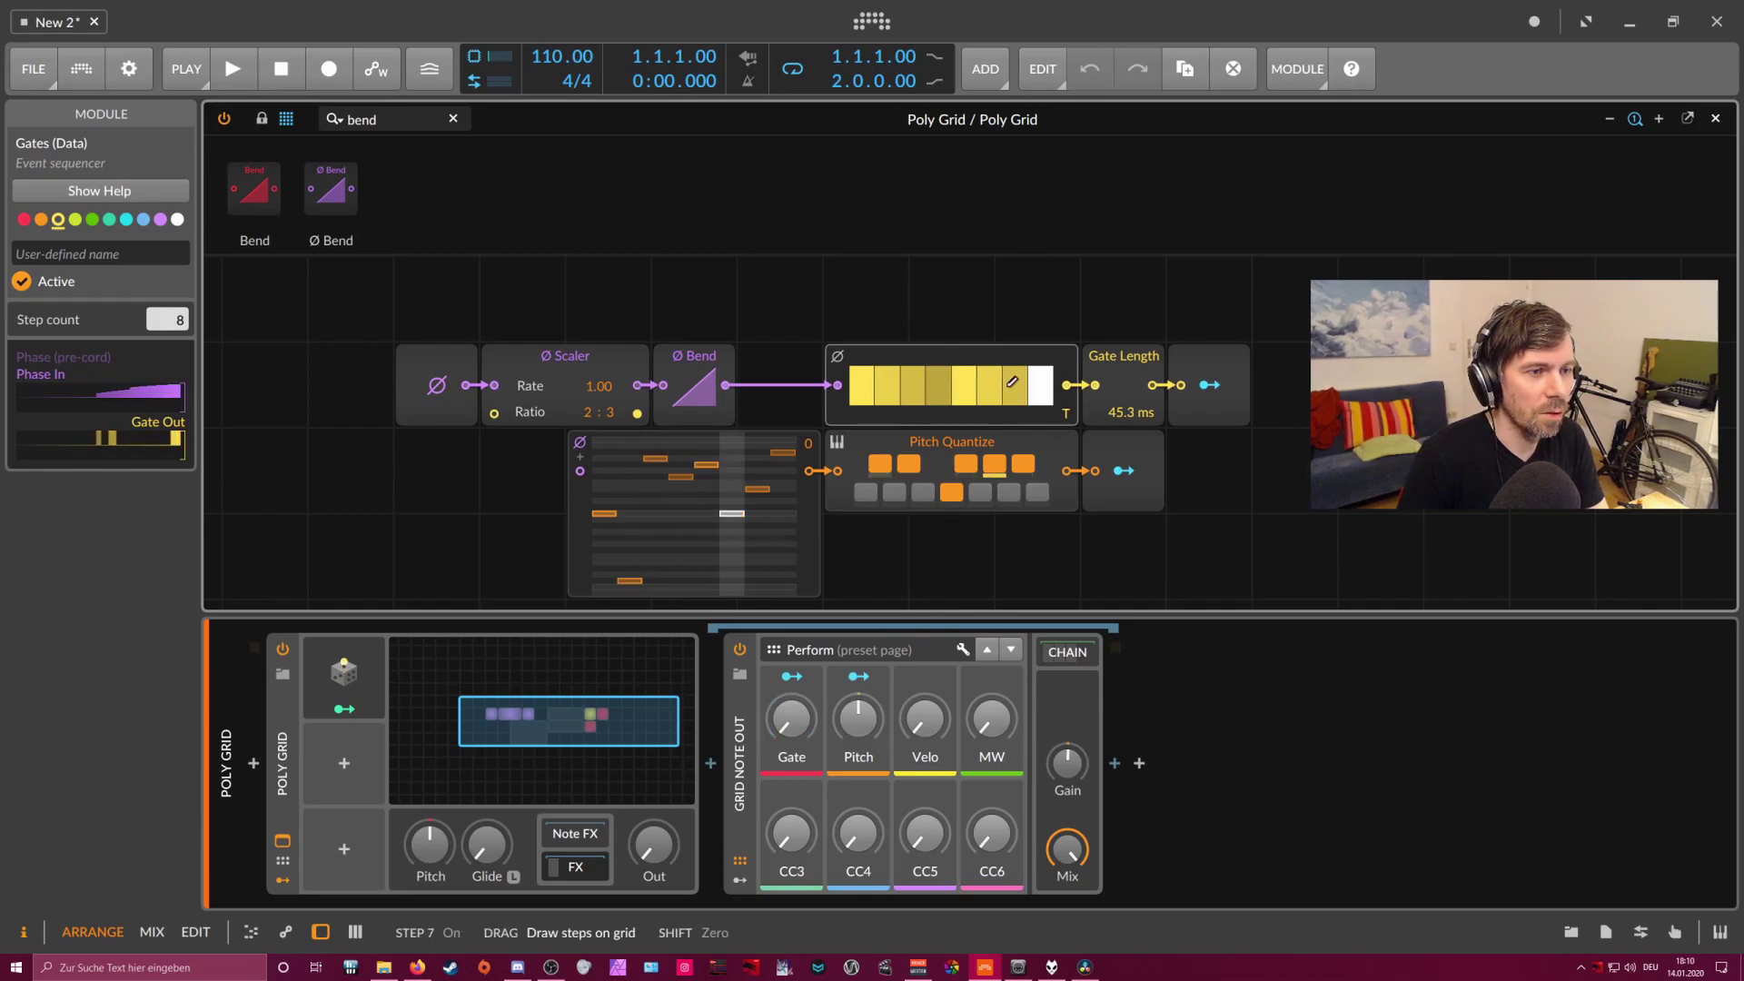
left_click(1117, 387)
key("Delete")
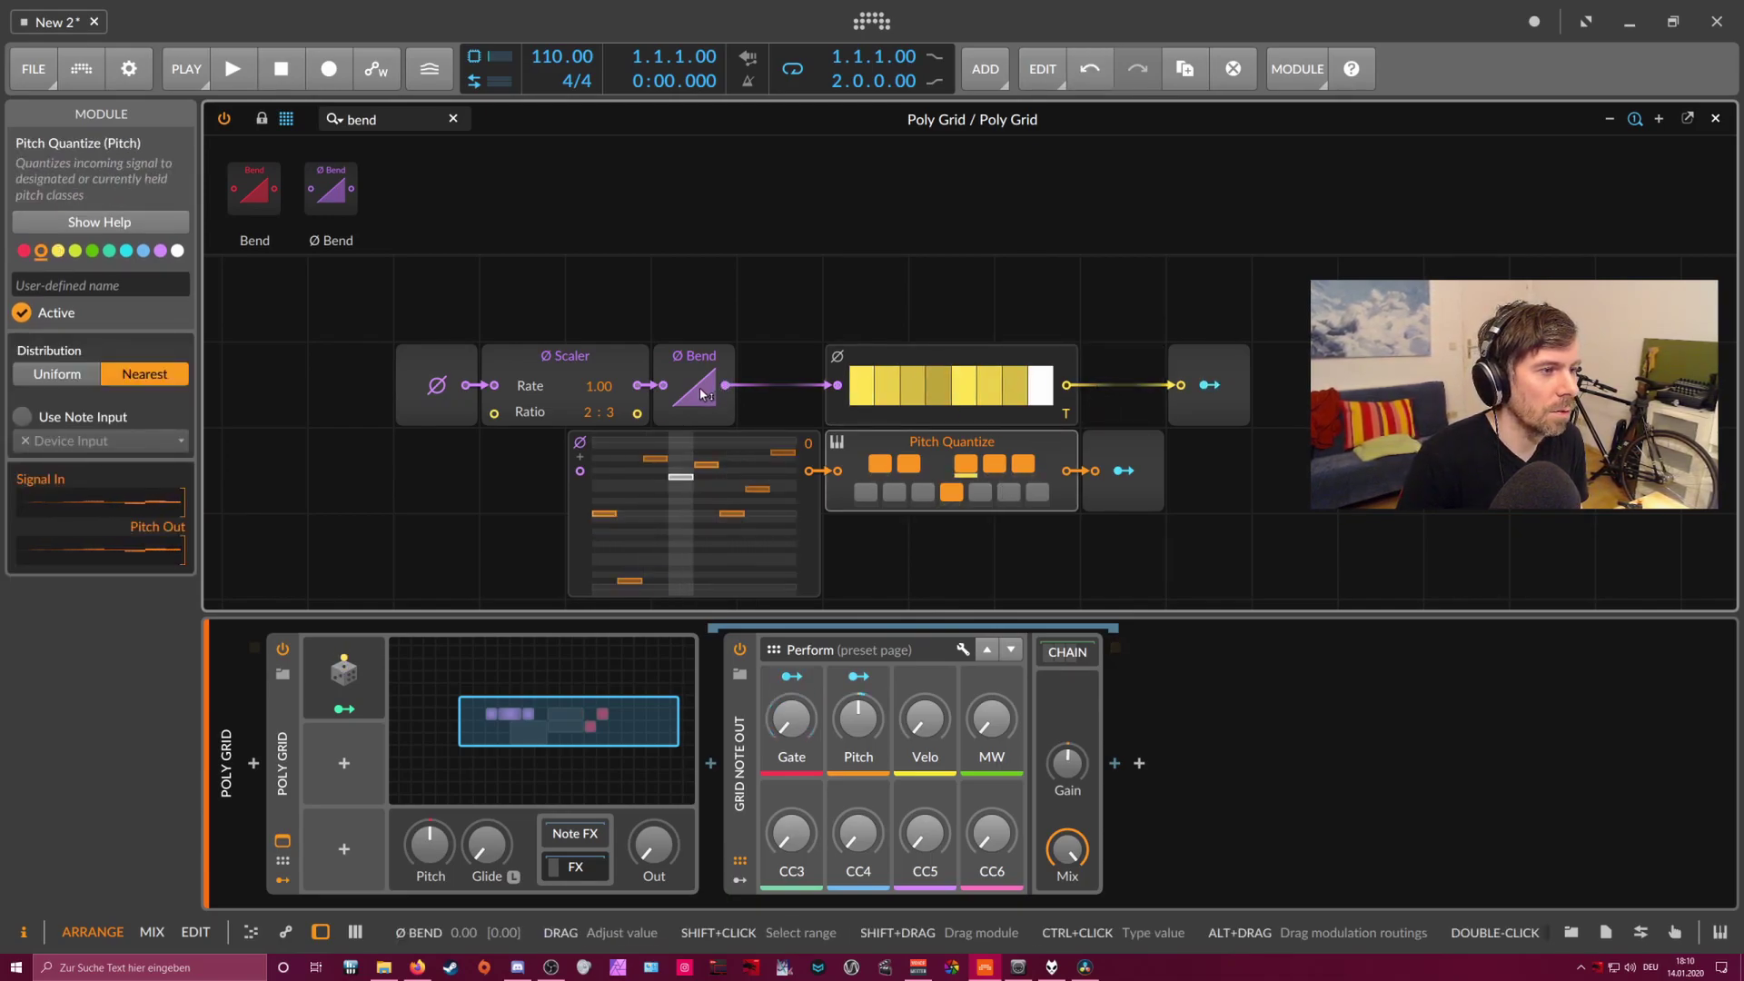
- Set Ø Bend to -1.00 and lower the fourth and fifth steps of Pitches, the fifth to -9.00 st
left_click(356, 692)
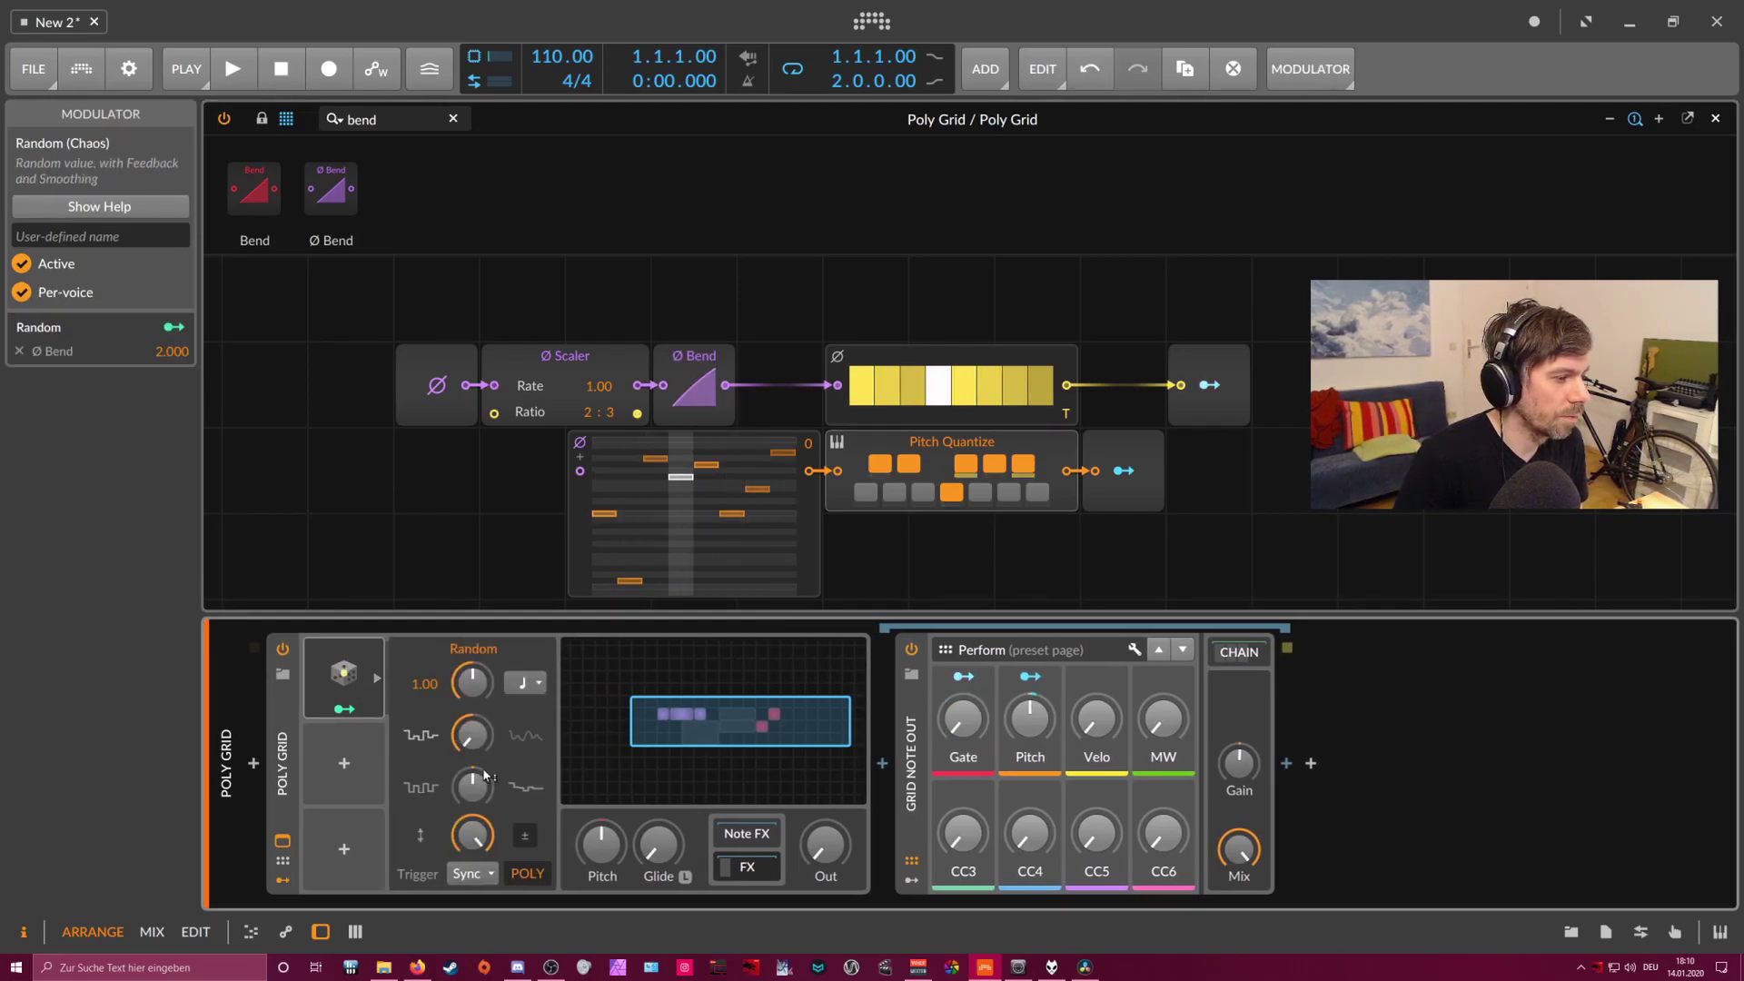
left_click_drag(694, 396, 694, 445)
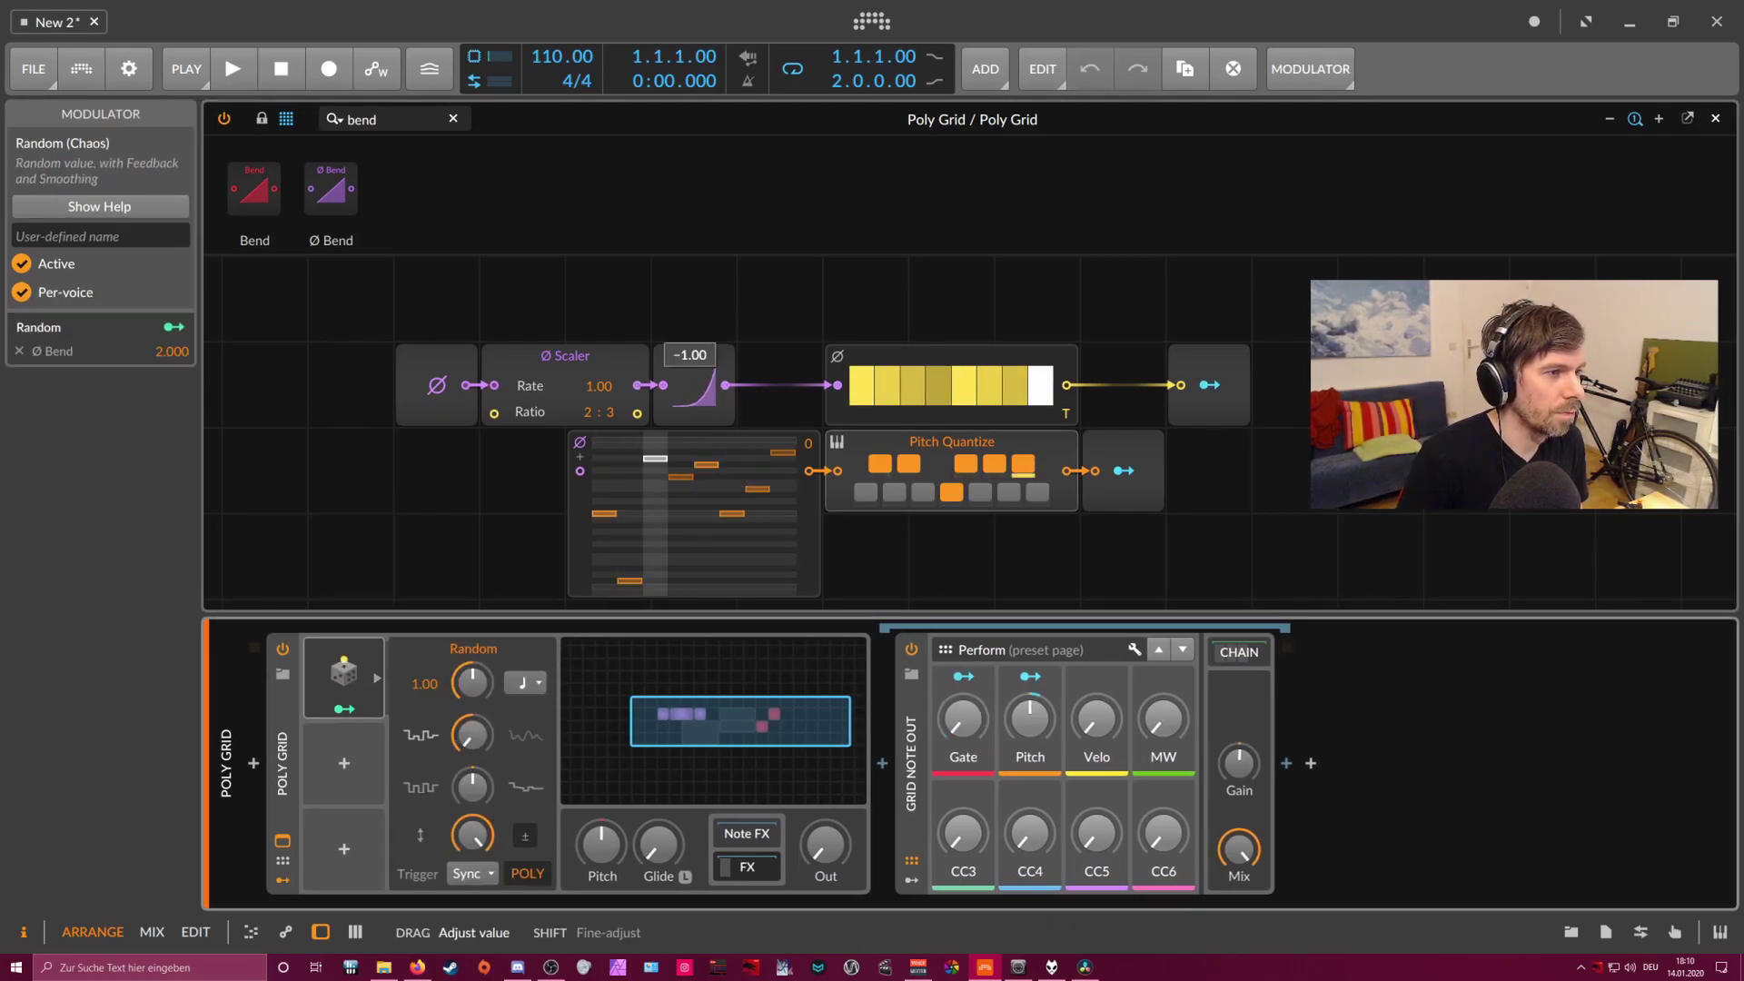
left_click(349, 707)
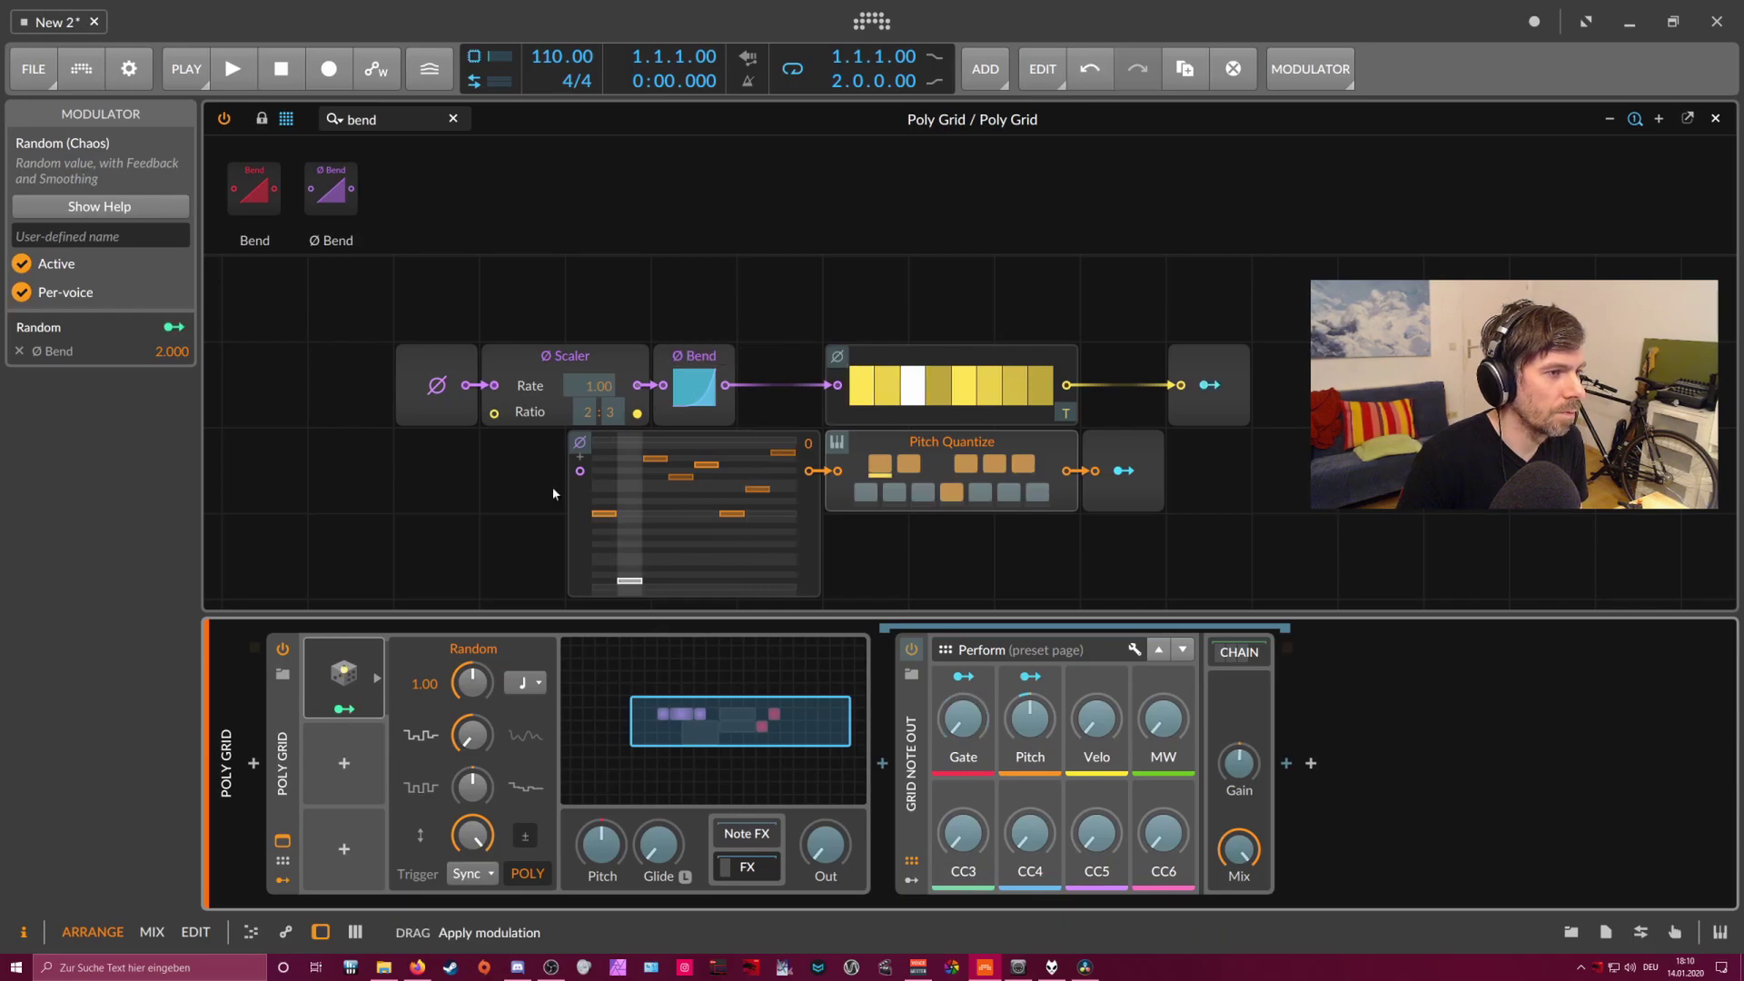
left_click(349, 707)
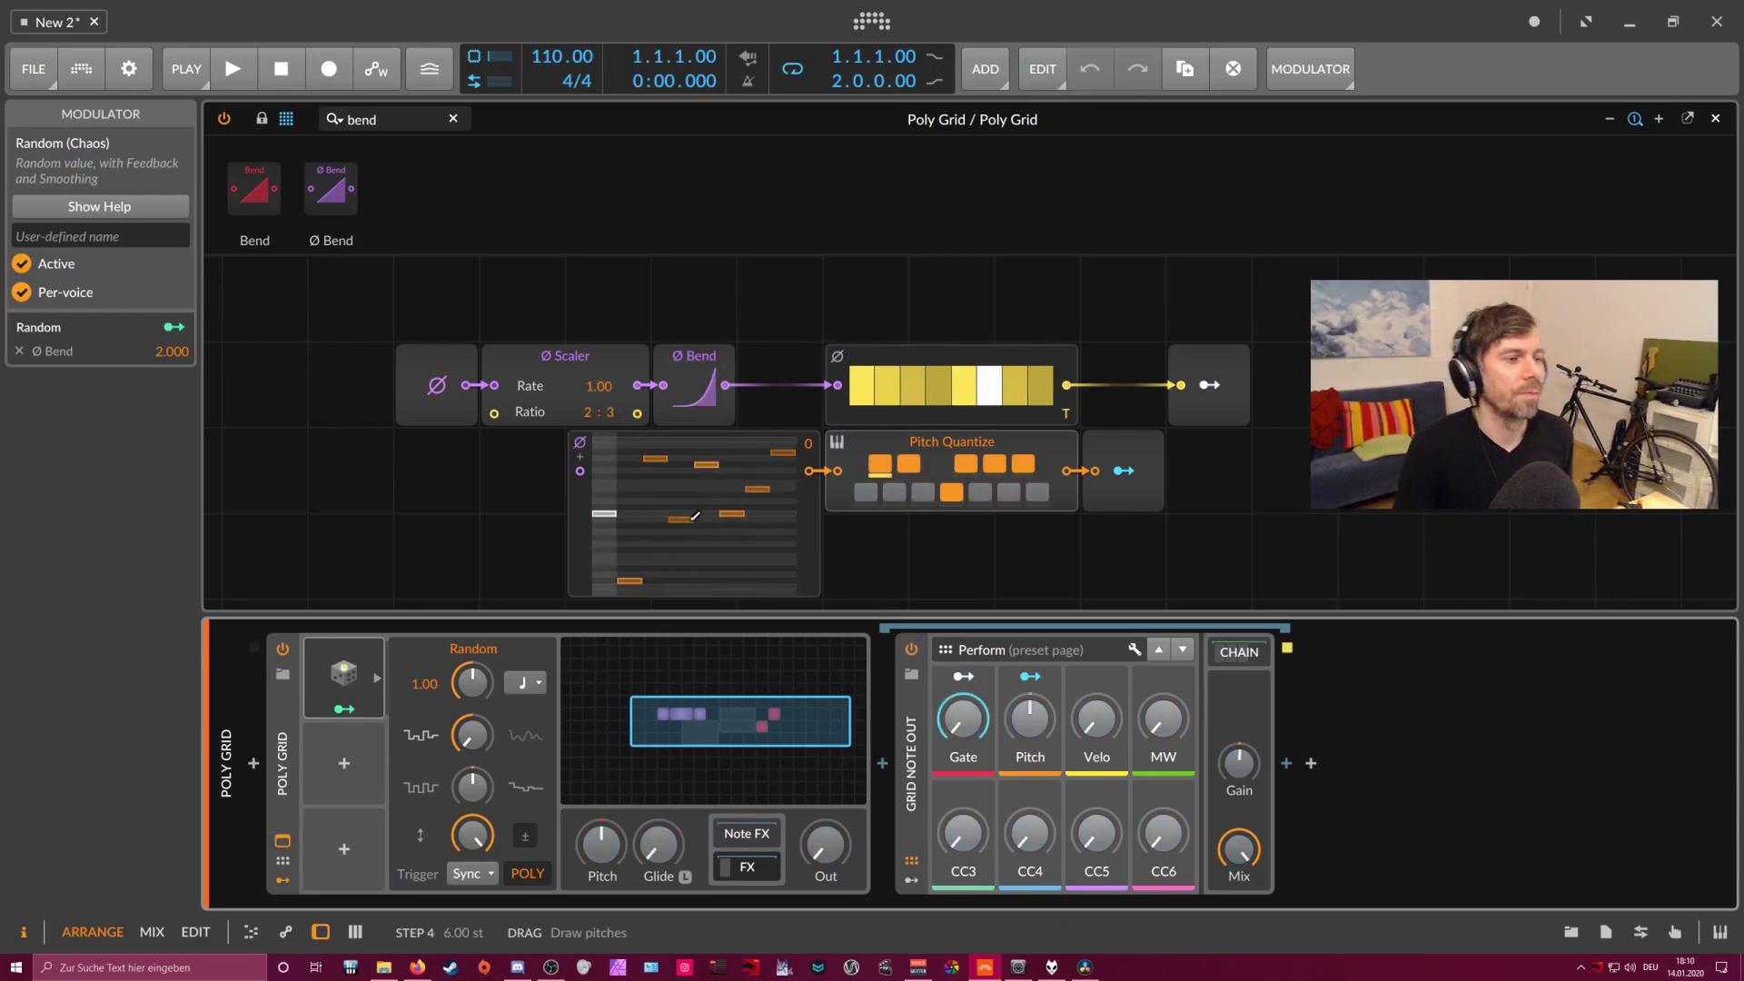
left_click_drag(694, 515, 709, 568)
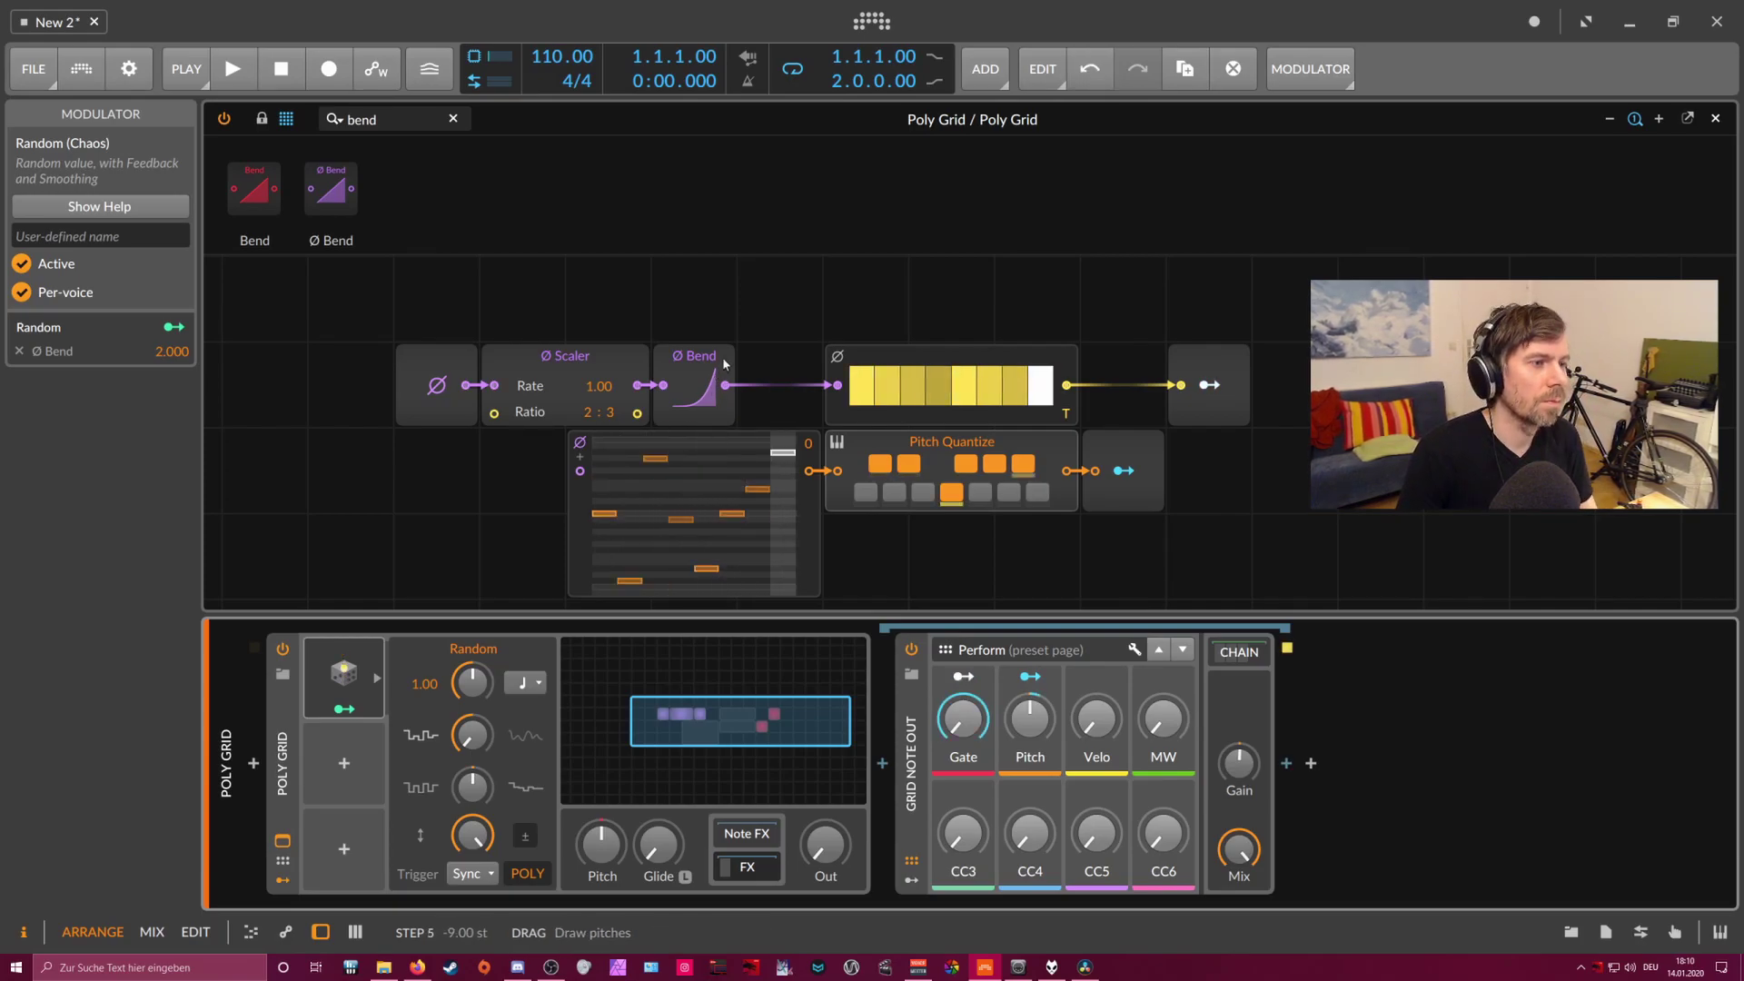
- Add a Dice module below the gate Modulator Out and trigger it from the Gates output
left_click_drag(760, 300, 712, 296)
left_click(317, 124)
type("dic")
left_click_drag(270, 179, 1131, 542)
left_click_drag(988, 374, 1103, 545)
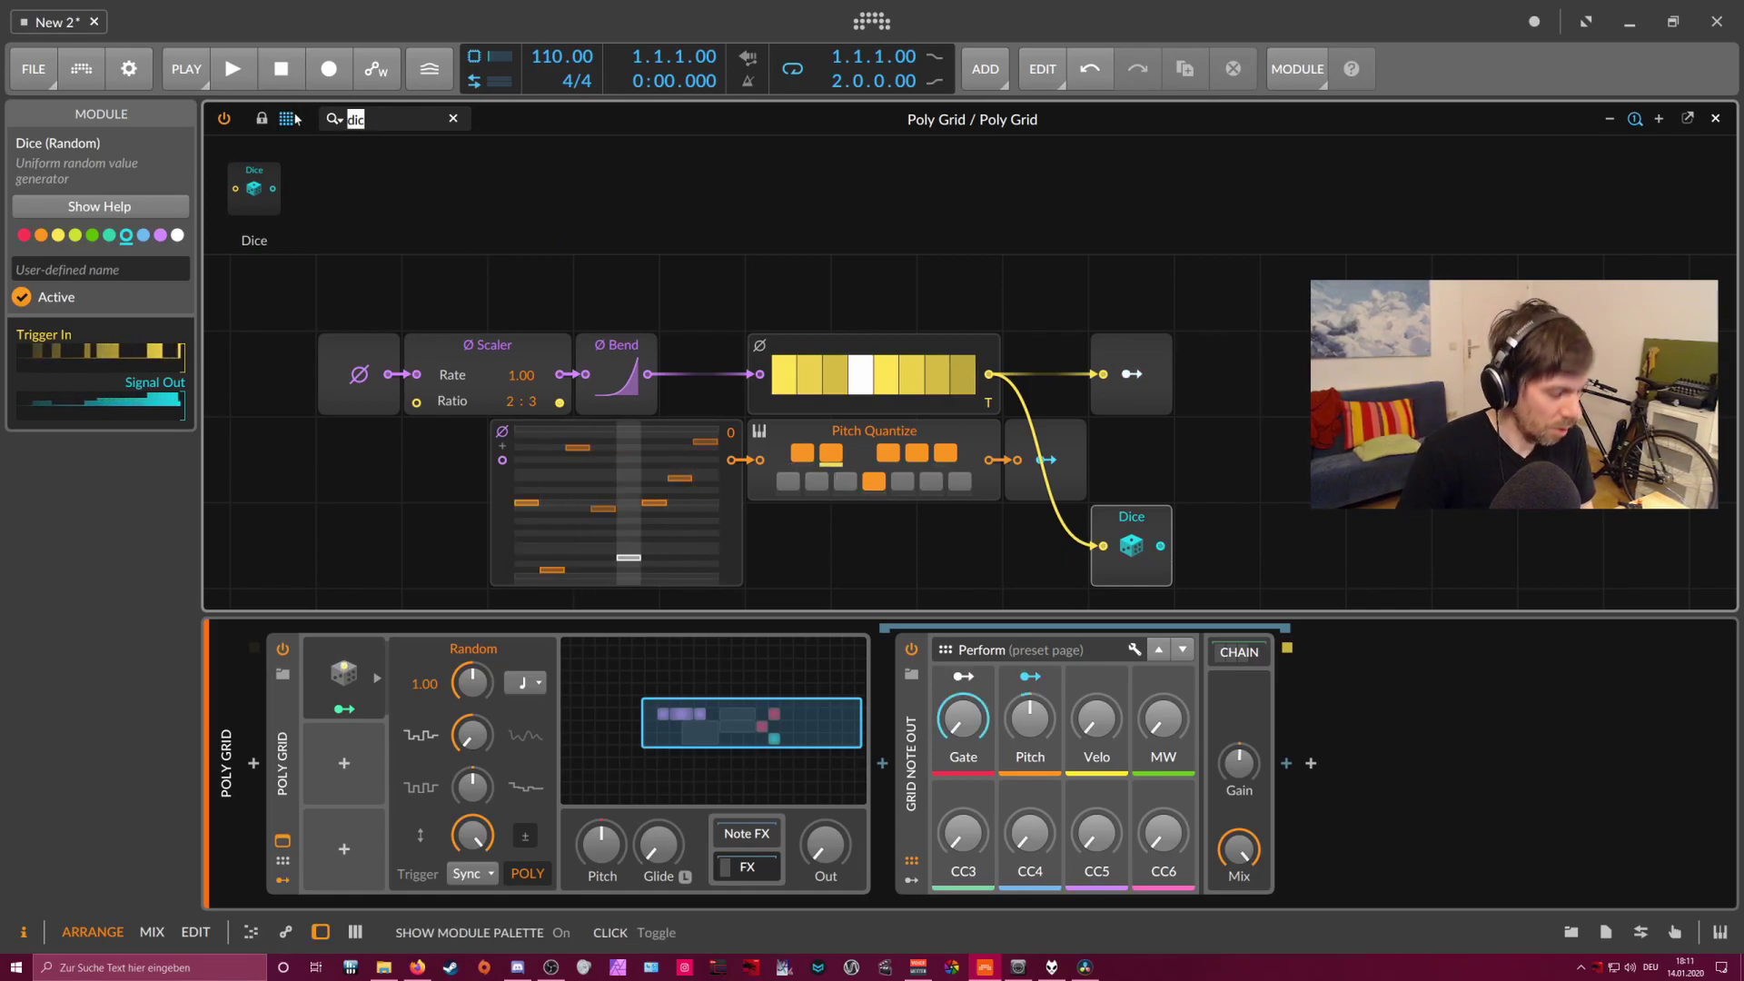
- Add a Modulator Out after Dice and map it to Grid Note Out's Velo with an amount of 1.000
key("BackSpace")
key("BackSpace")
key("BackSpace")
type("mod")
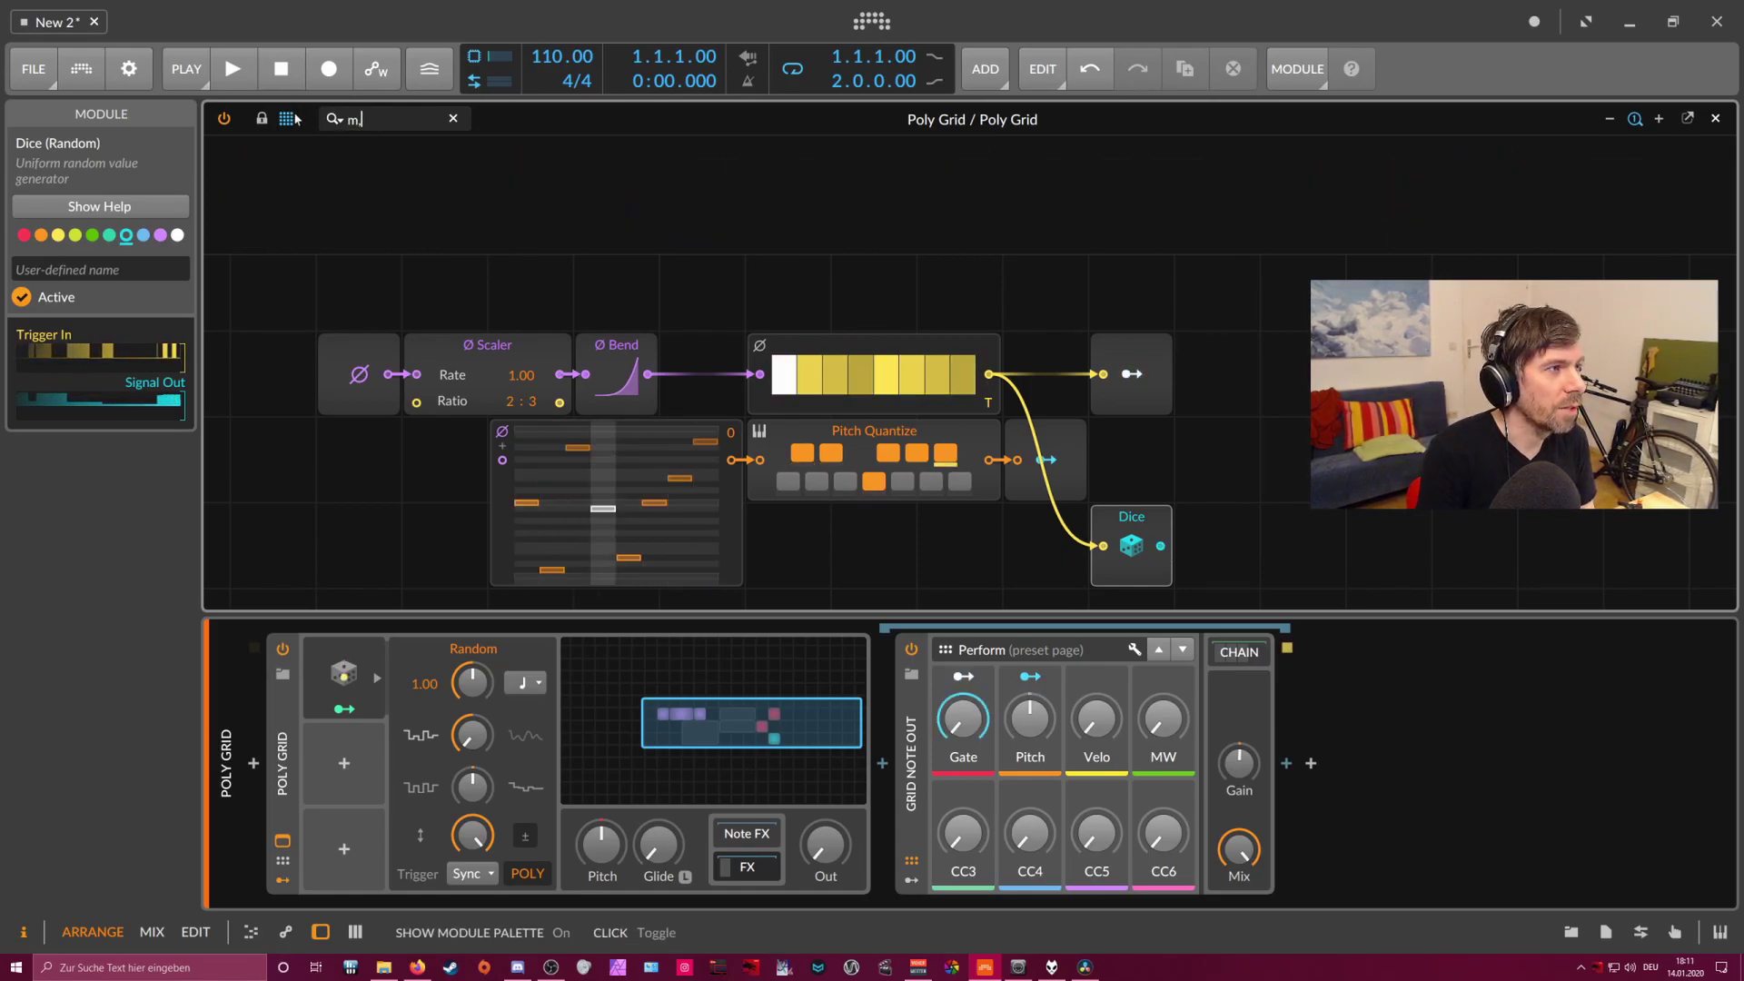
left_click_drag(372, 185, 1097, 717)
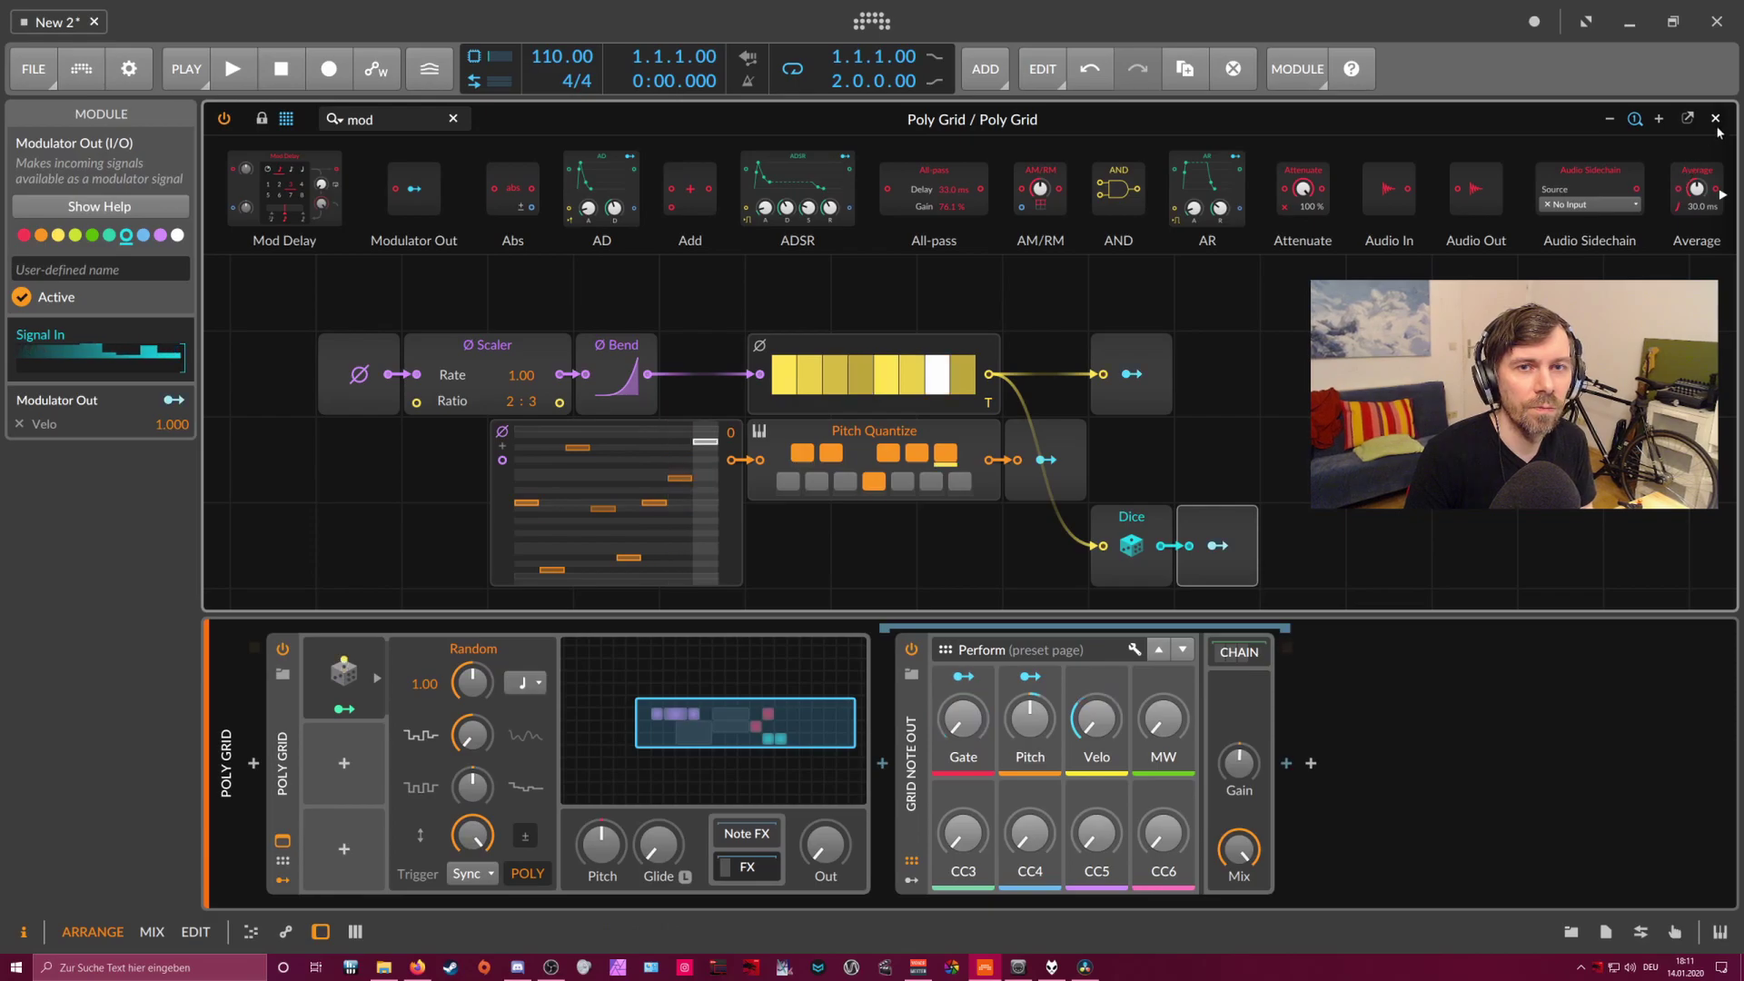
- Add a Reverb after Kontakt 5 on the Kontakt track and set its Mix to 26.3 %
key("Escape")
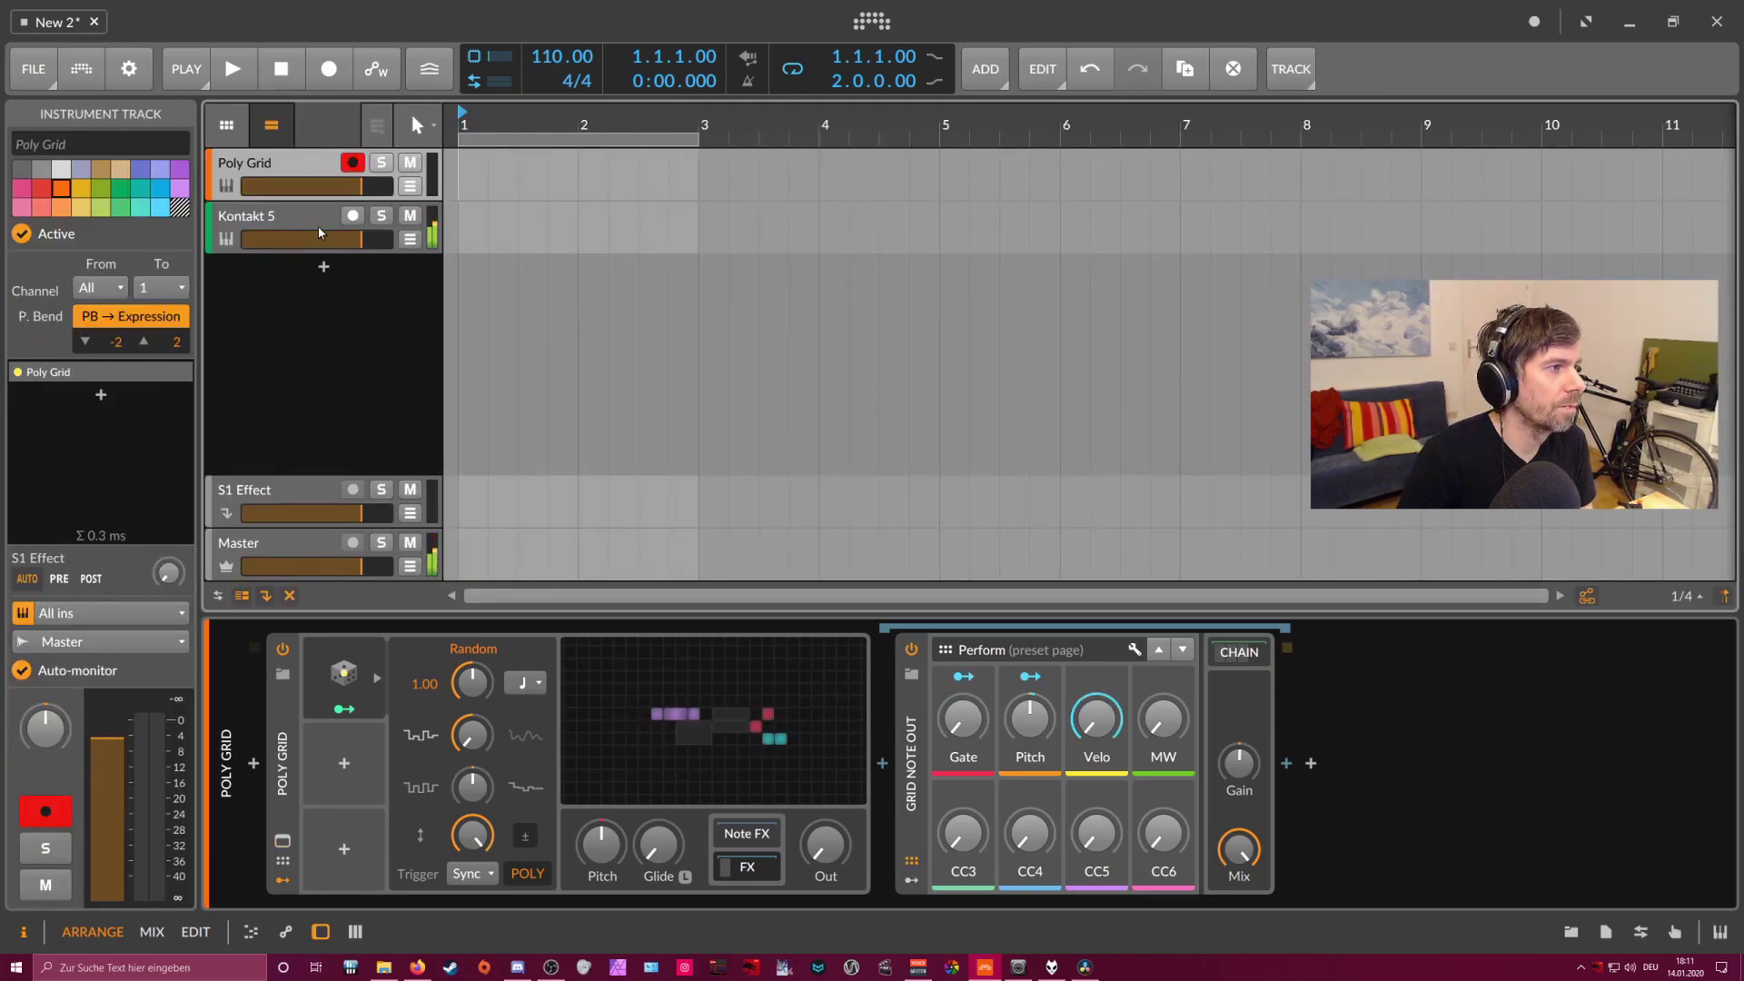
key("Down")
left_click(478, 840)
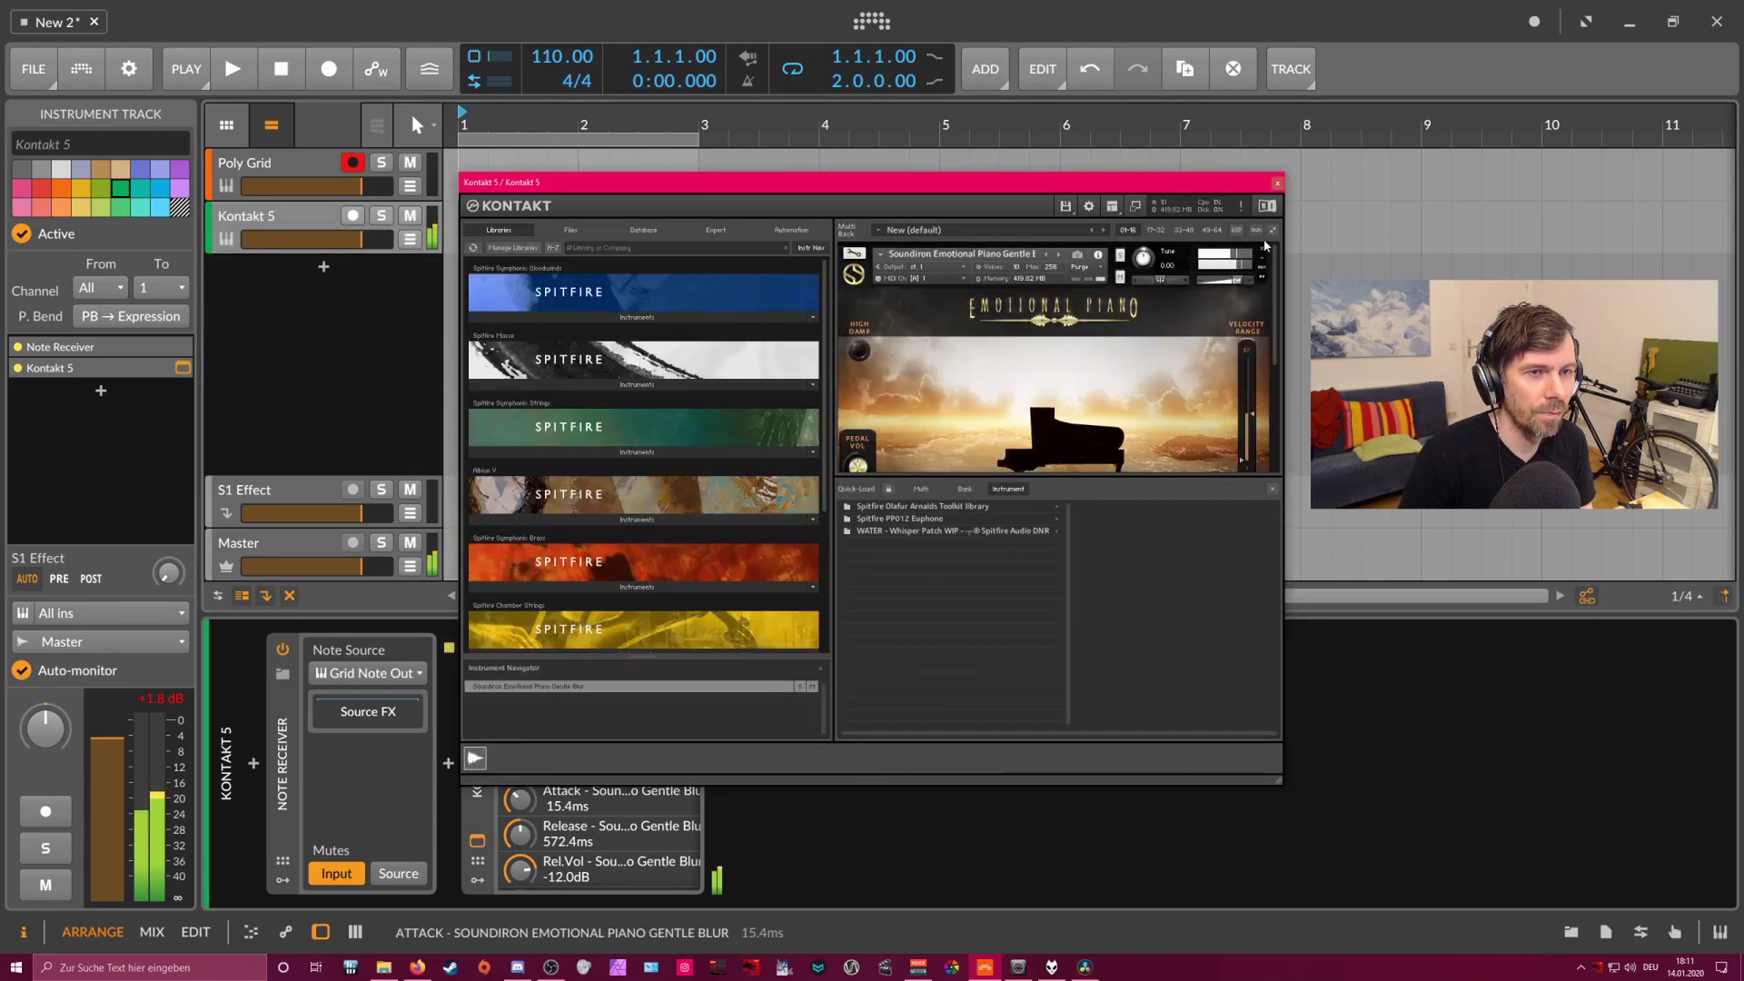
left_click(1277, 183)
left_click(717, 764)
type("reverb")
key("Return")
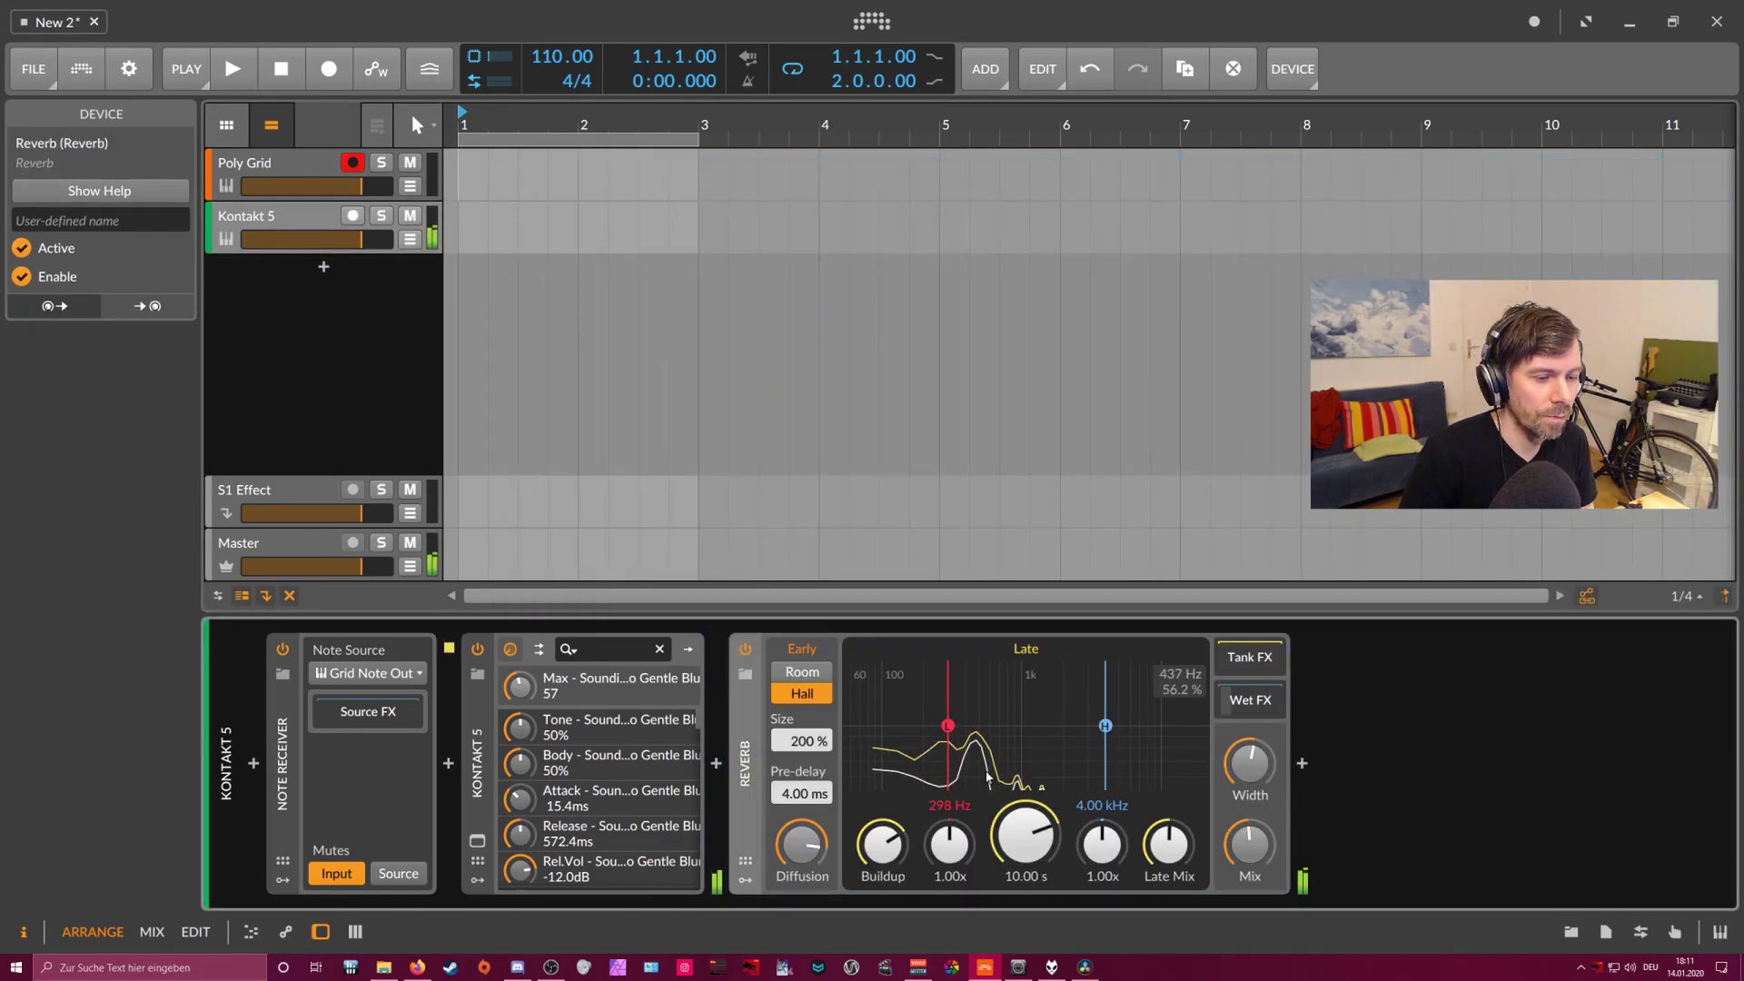
mouse_move(1250, 843)
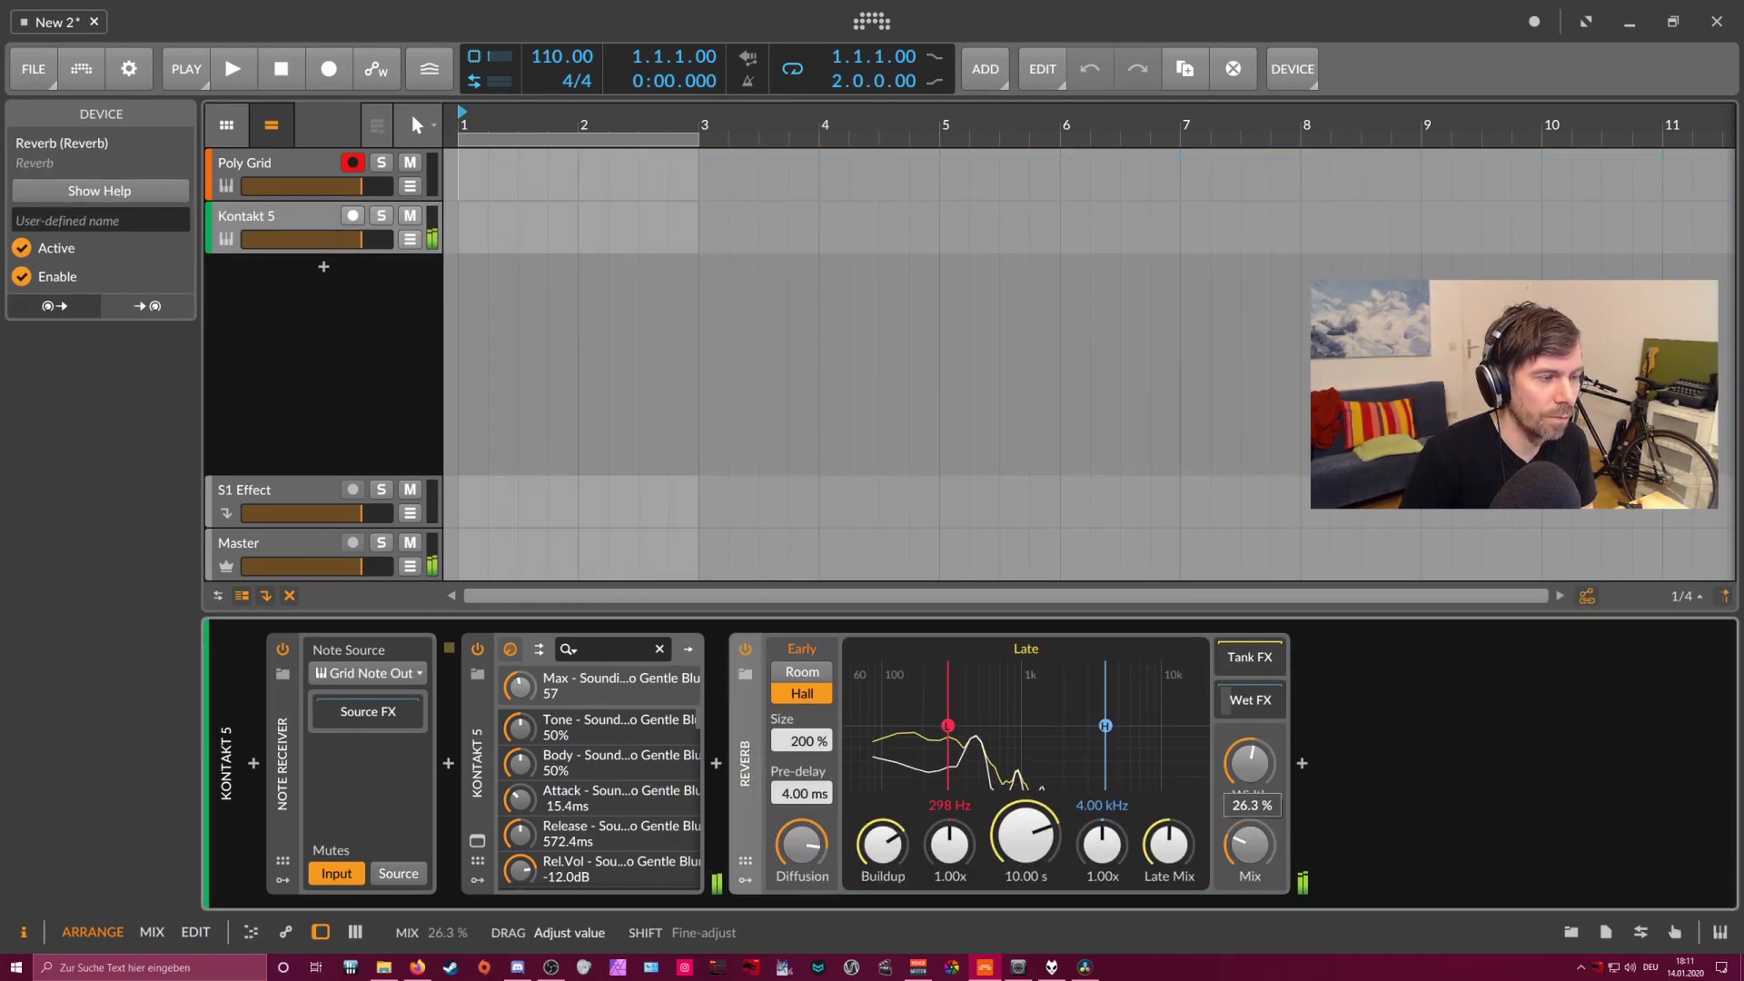
- Reopen the Poly Grid editor, set the Ø Scaler's Ratio to 1:3 and lower the third and seventh Pitches steps
left_click(675, 473)
left_click(718, 726)
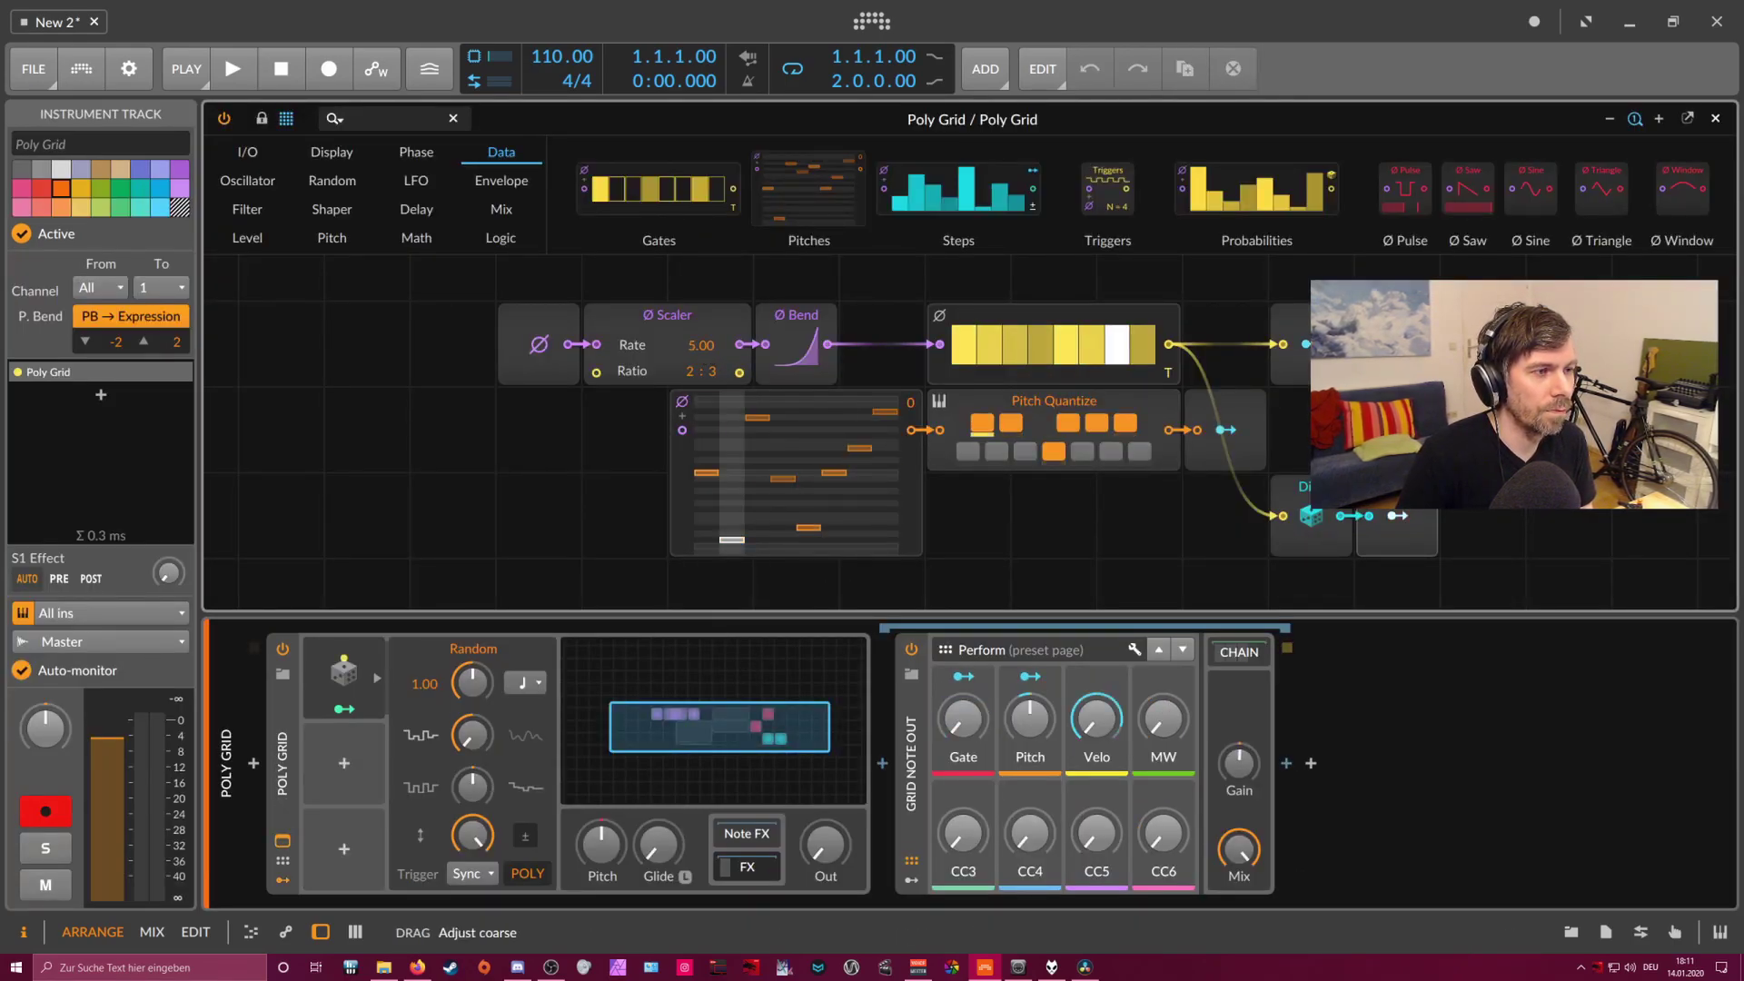
left_click_drag(697, 367, 698, 374)
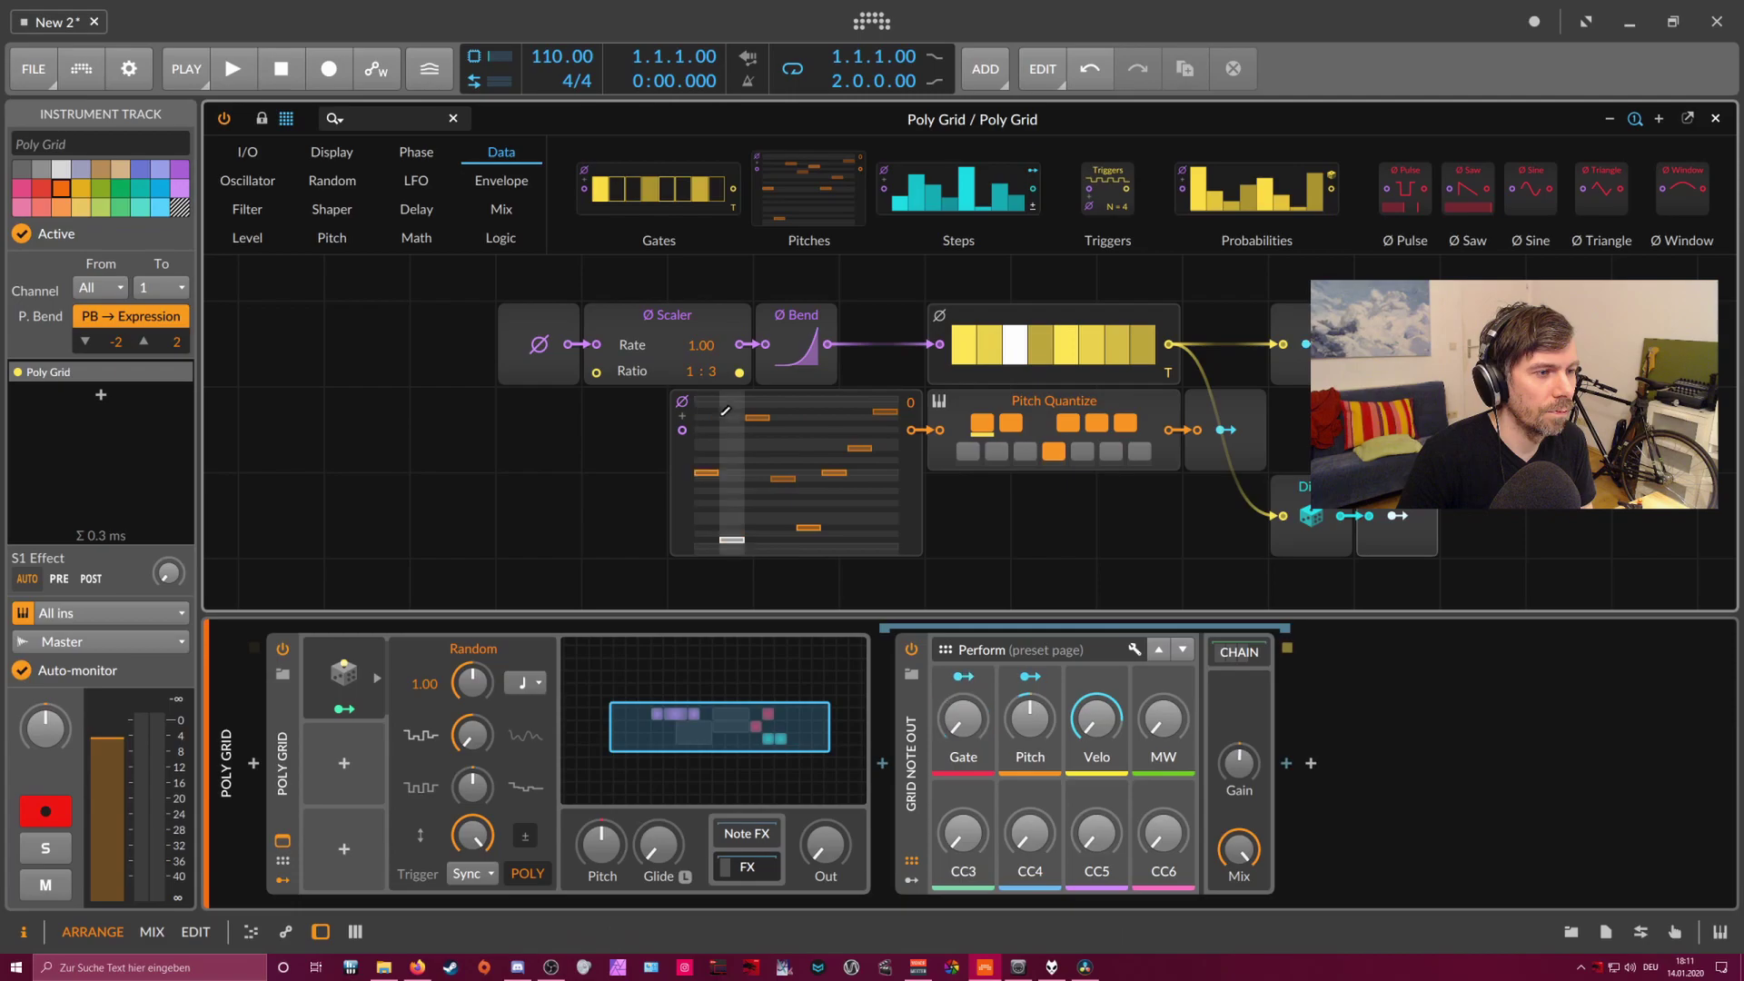
left_click_drag(857, 479, 856, 508)
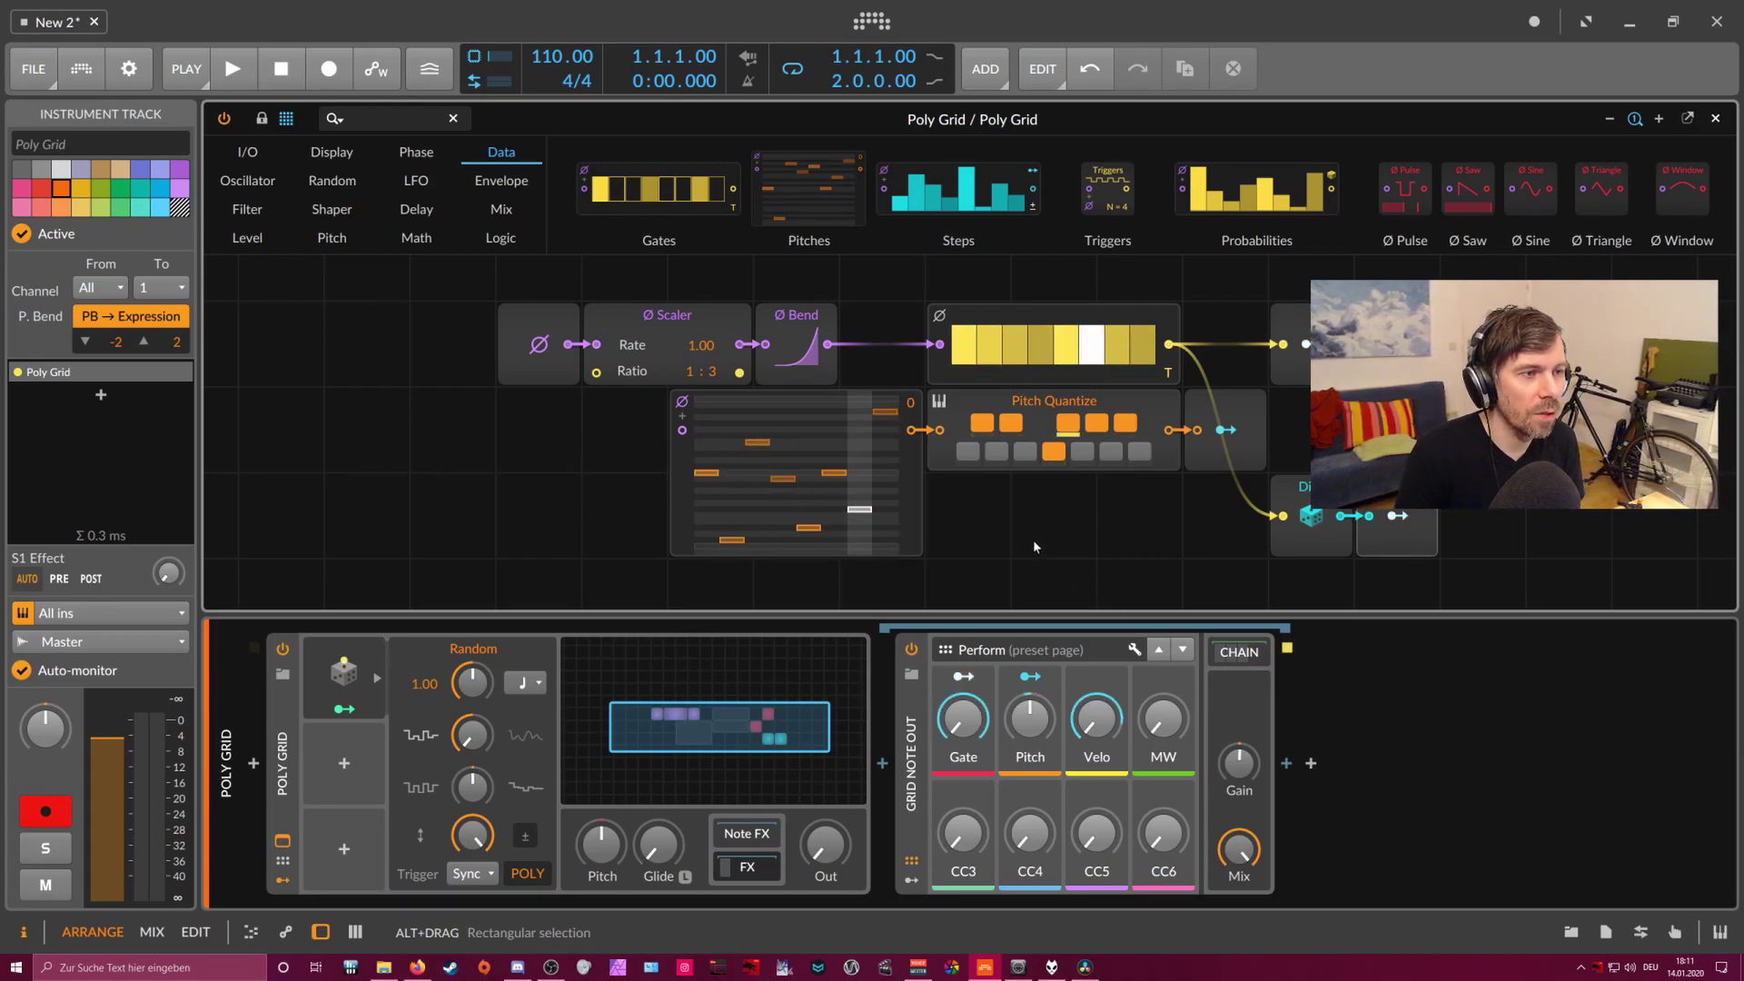
left_click_drag(1099, 518, 921, 499)
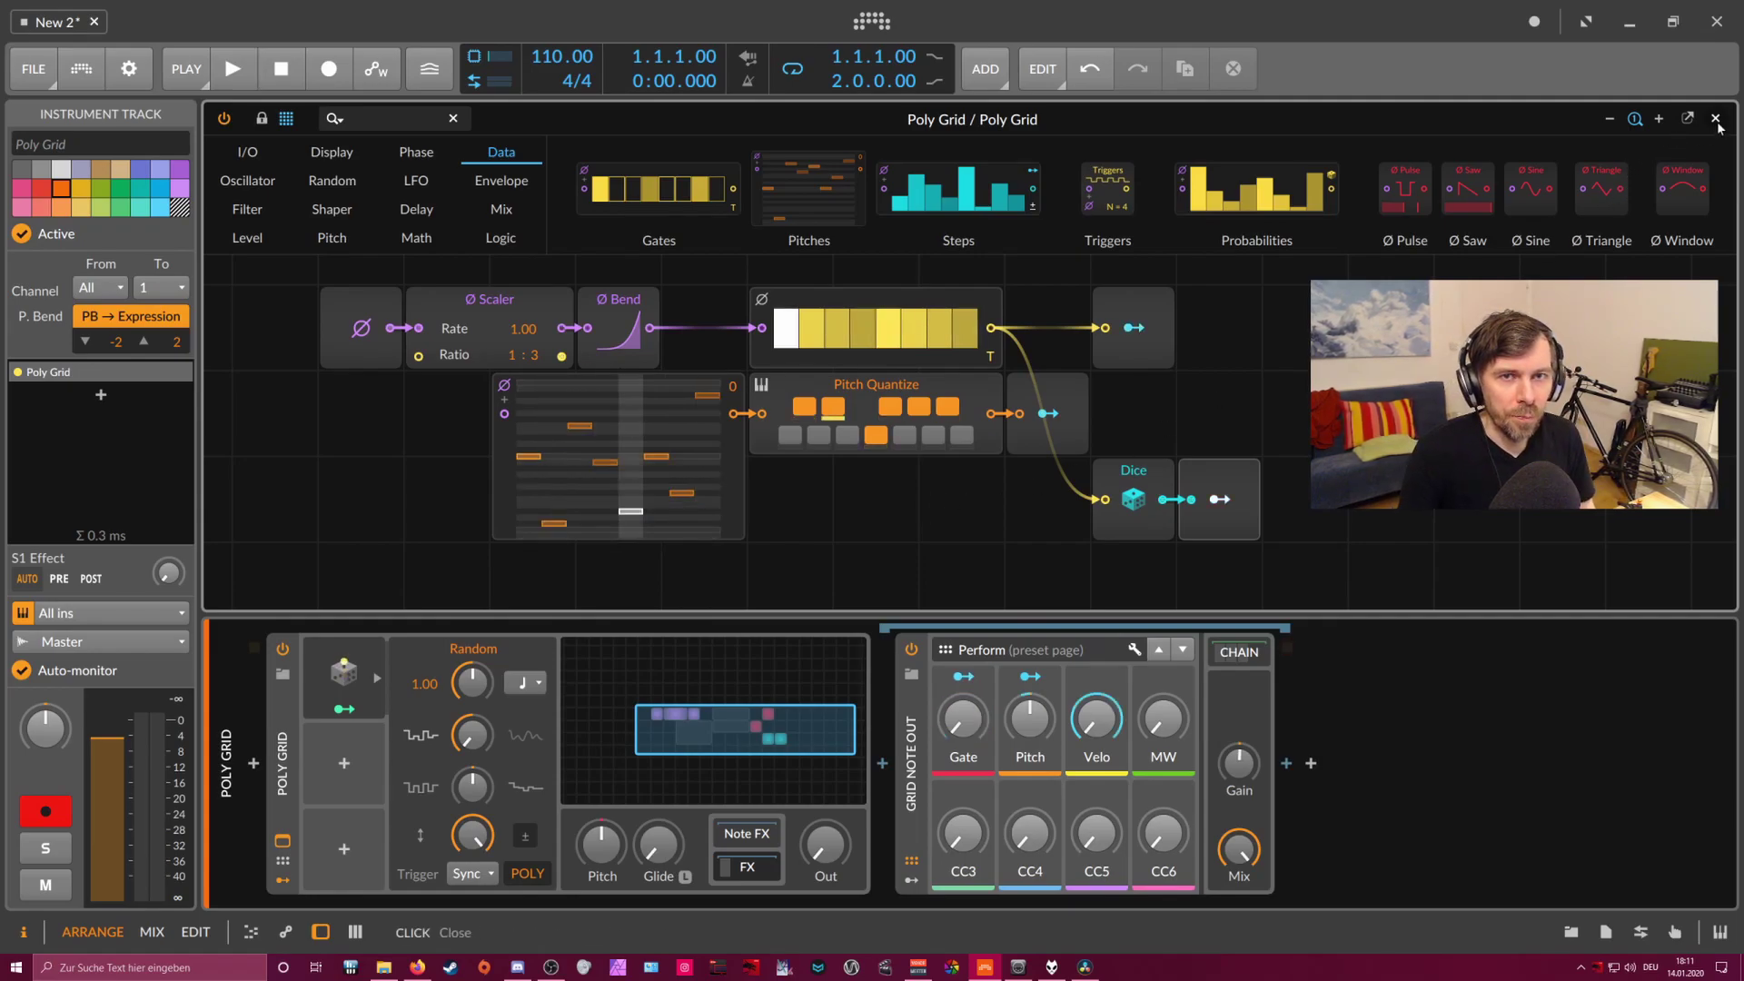
- Mute the Kontakt 5 track and return to the Poly Grid editor
key("Escape")
left_click(309, 224)
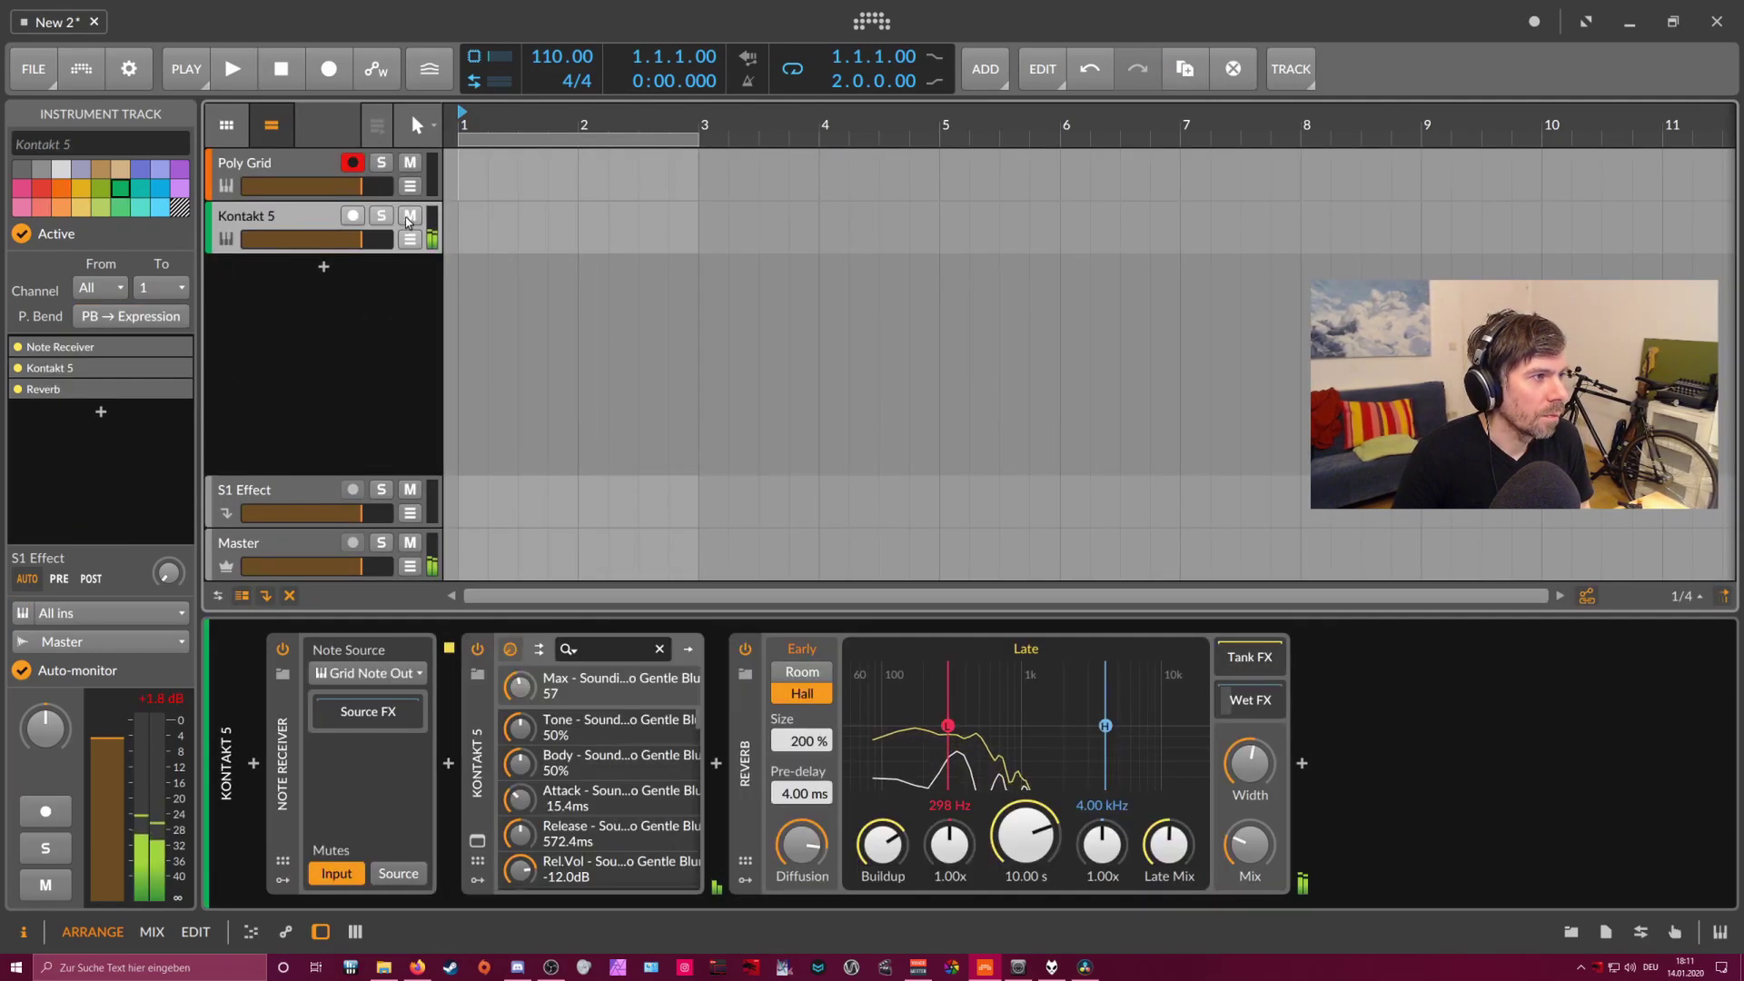
left_click(410, 215)
left_click(273, 172)
double_click(792, 732)
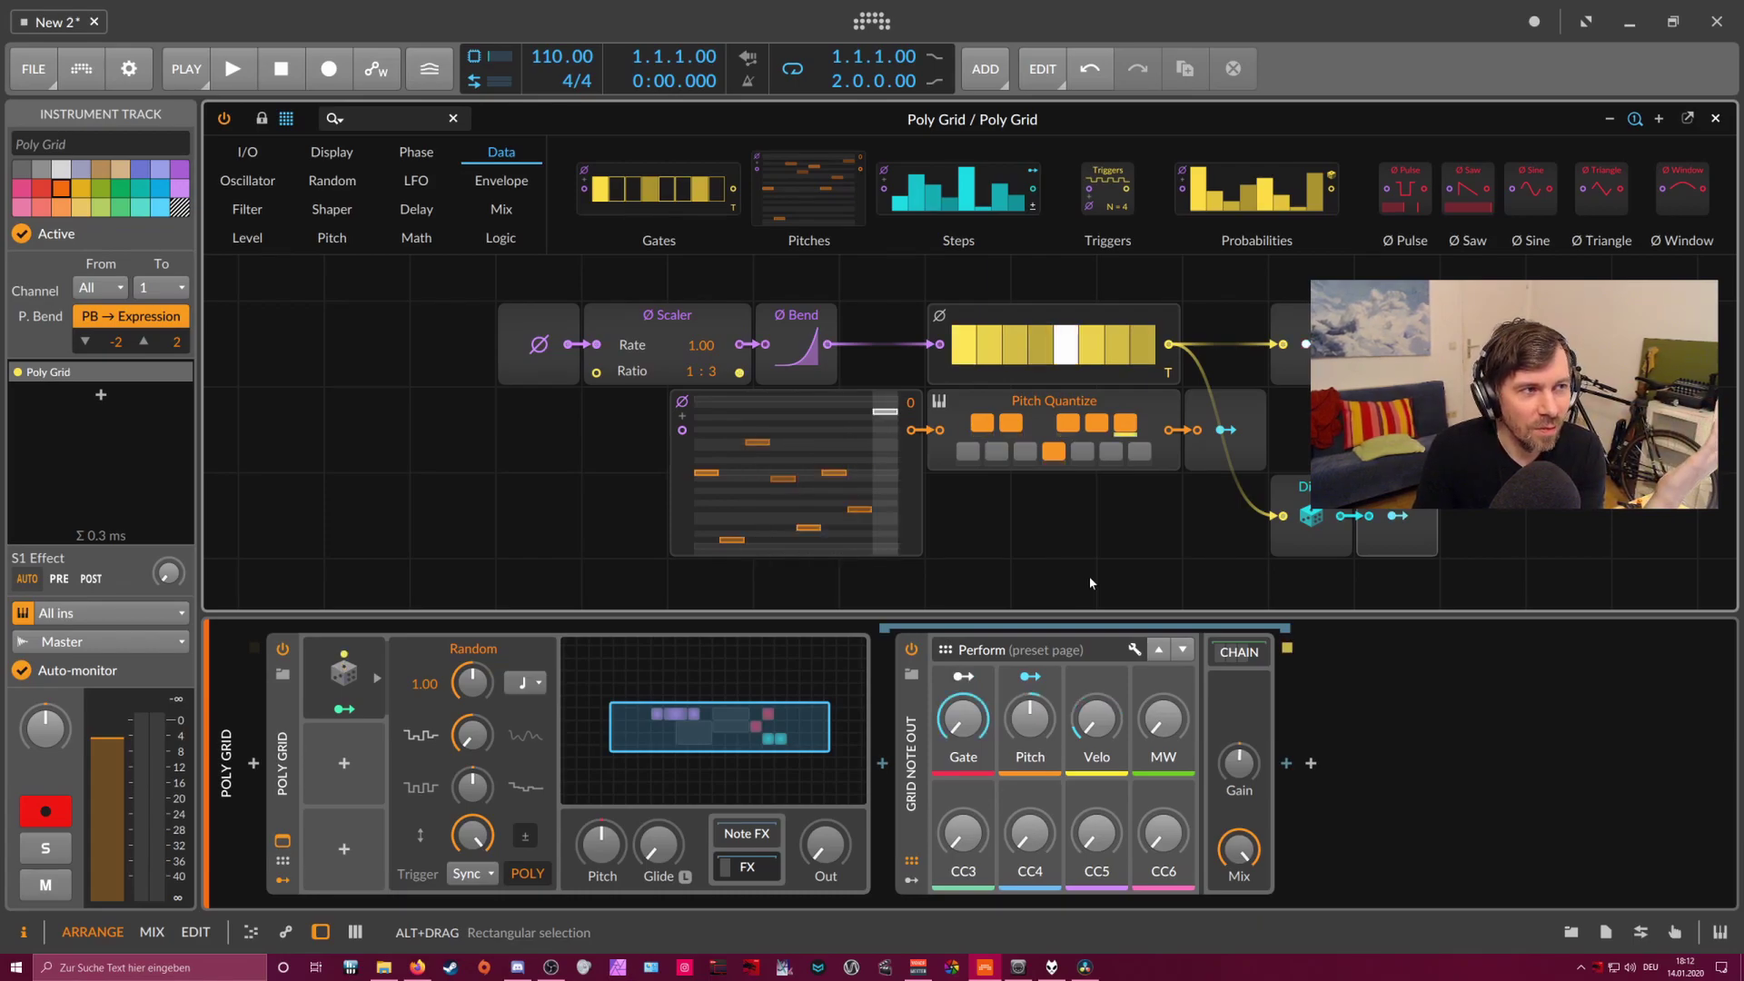
- Insert a Delay module of 0.05 ms between the Gates module and its Modulator Out
left_click(394, 116)
type("de")
left_click_drag(254, 188, 1138, 581)
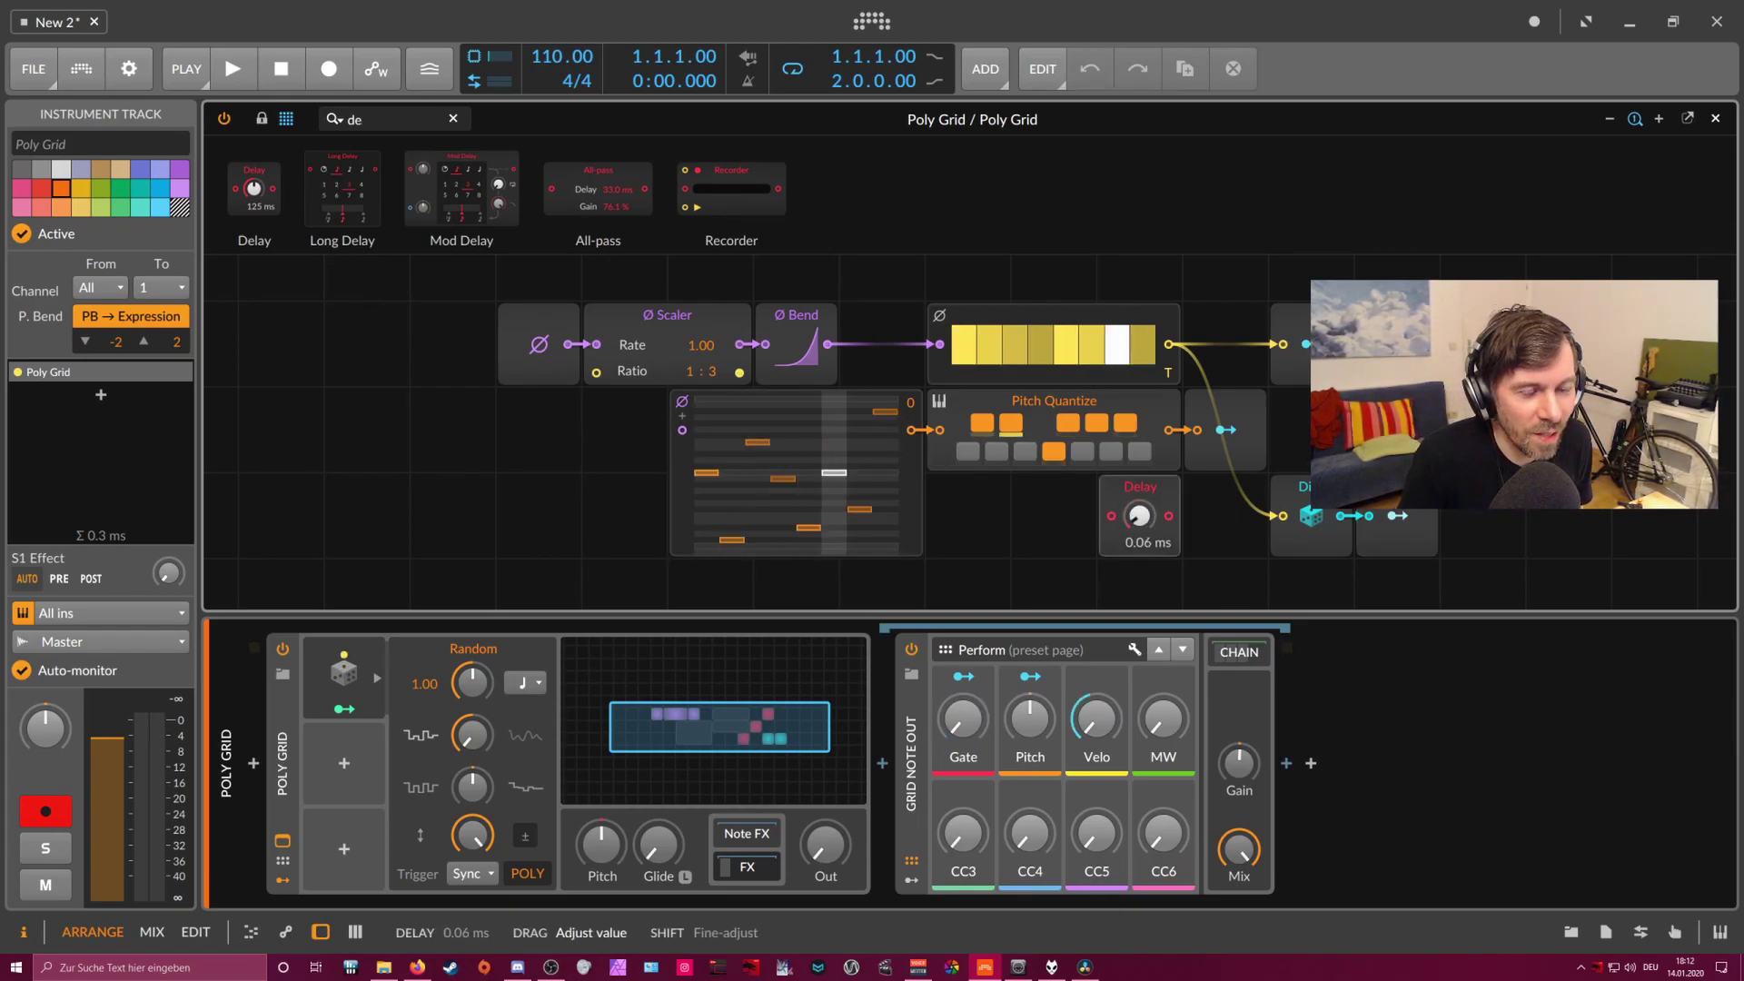
left_click_drag(1119, 513, 1205, 513)
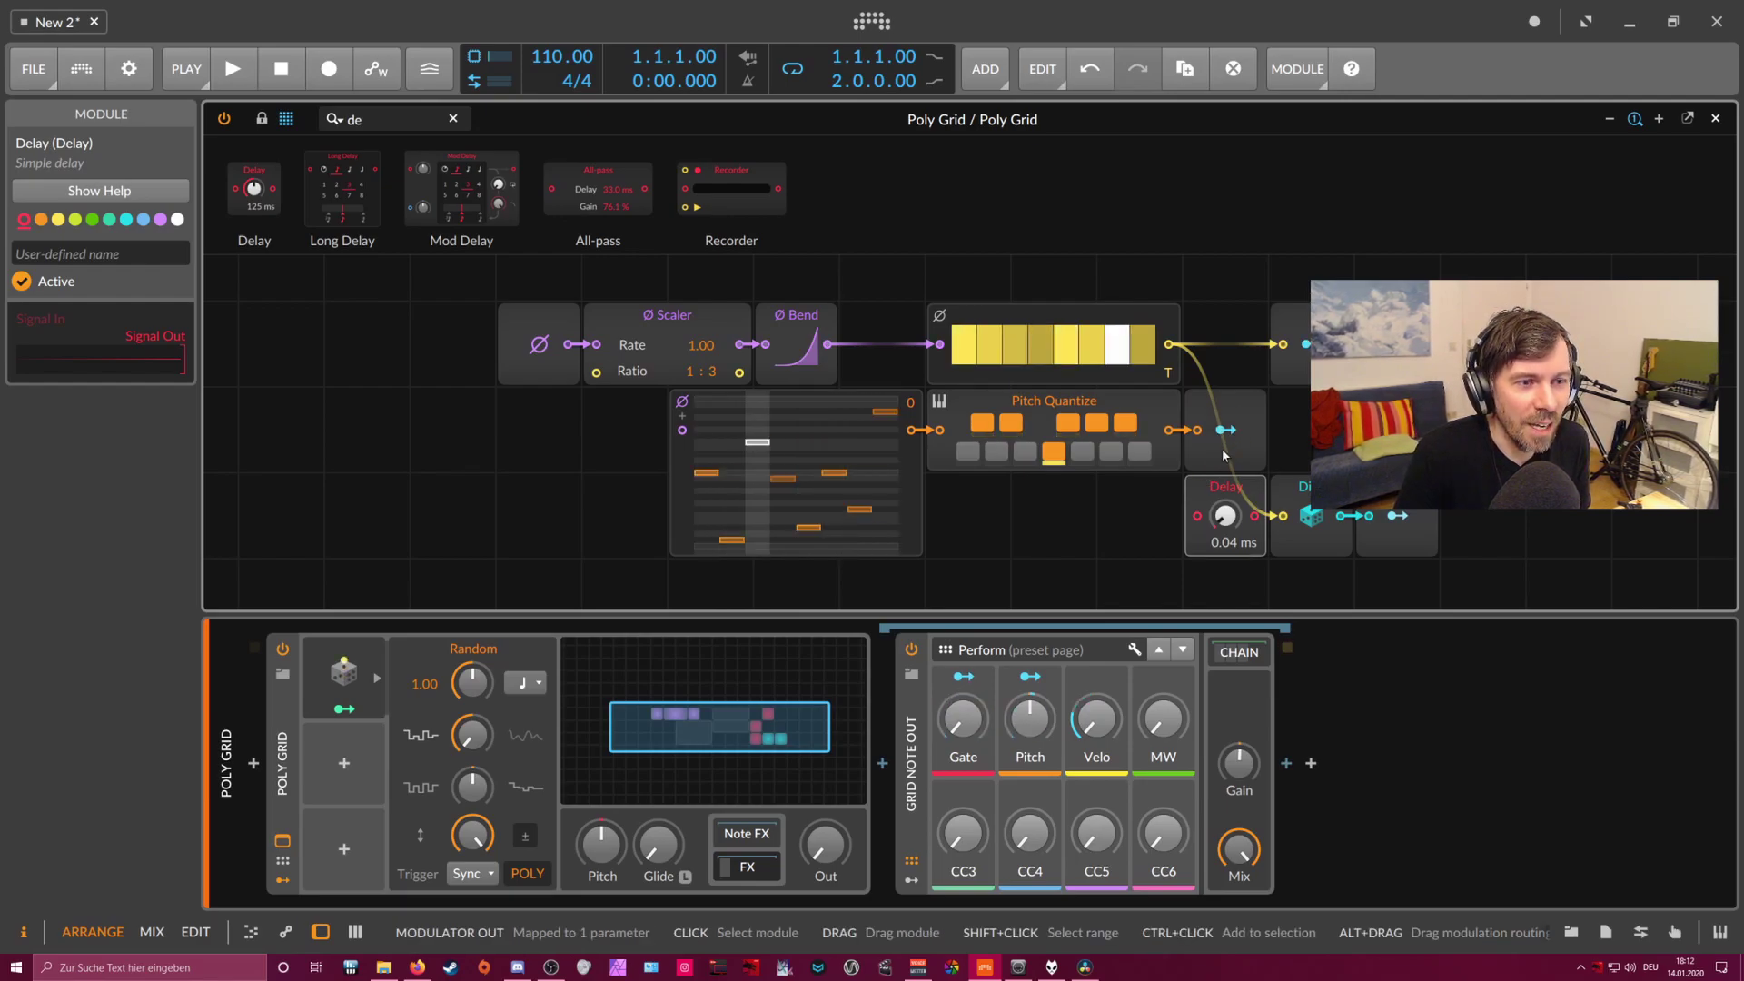
left_click_drag(1222, 454, 1272, 345)
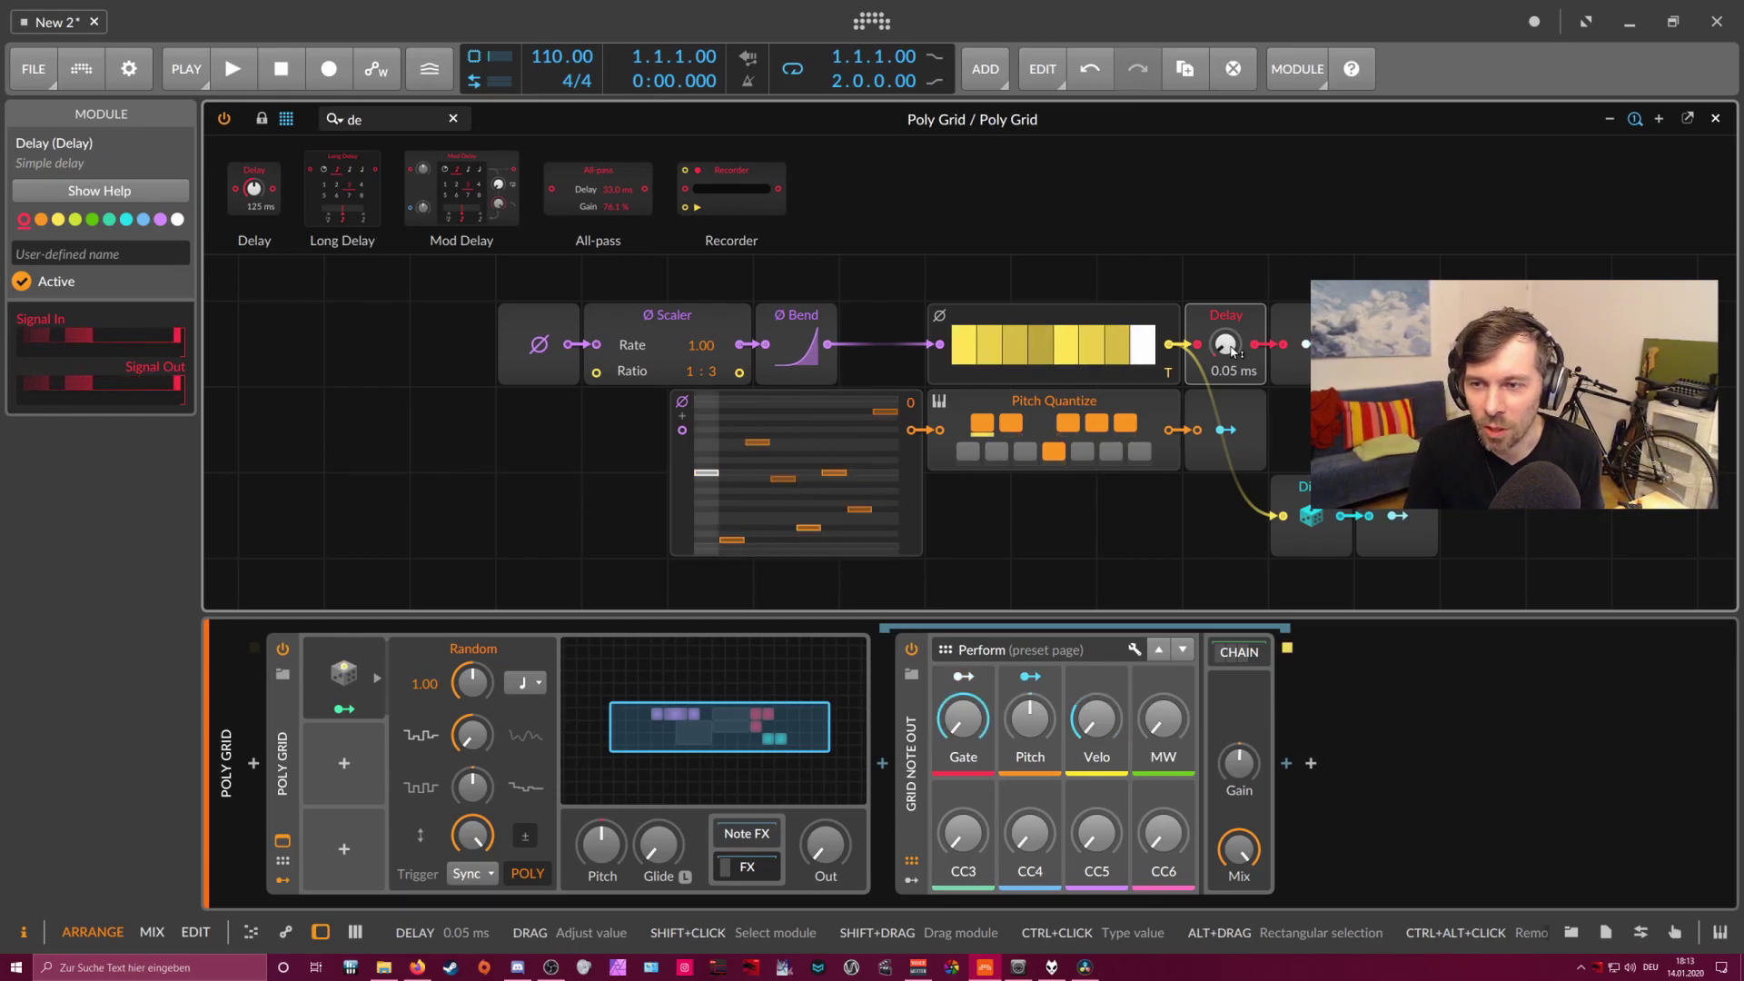
- Hide the Poly Grid's FX chain and close the grid editor
left_click(1045, 341)
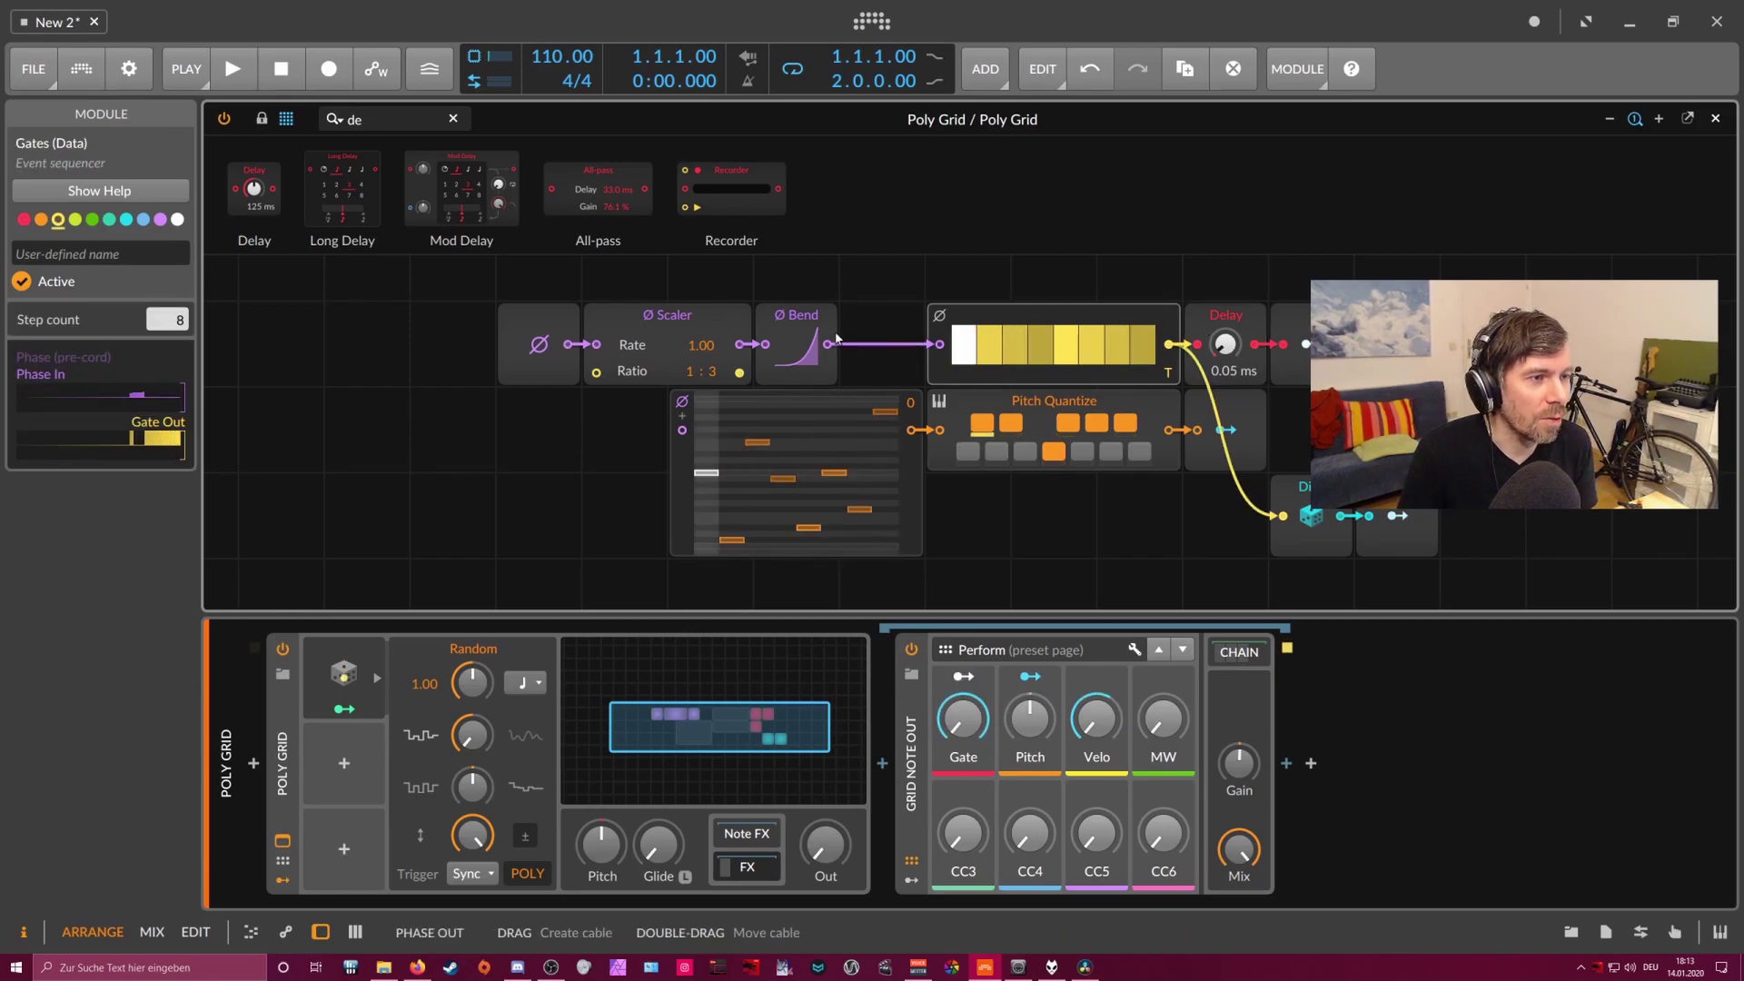
left_click_drag(861, 316, 745, 354)
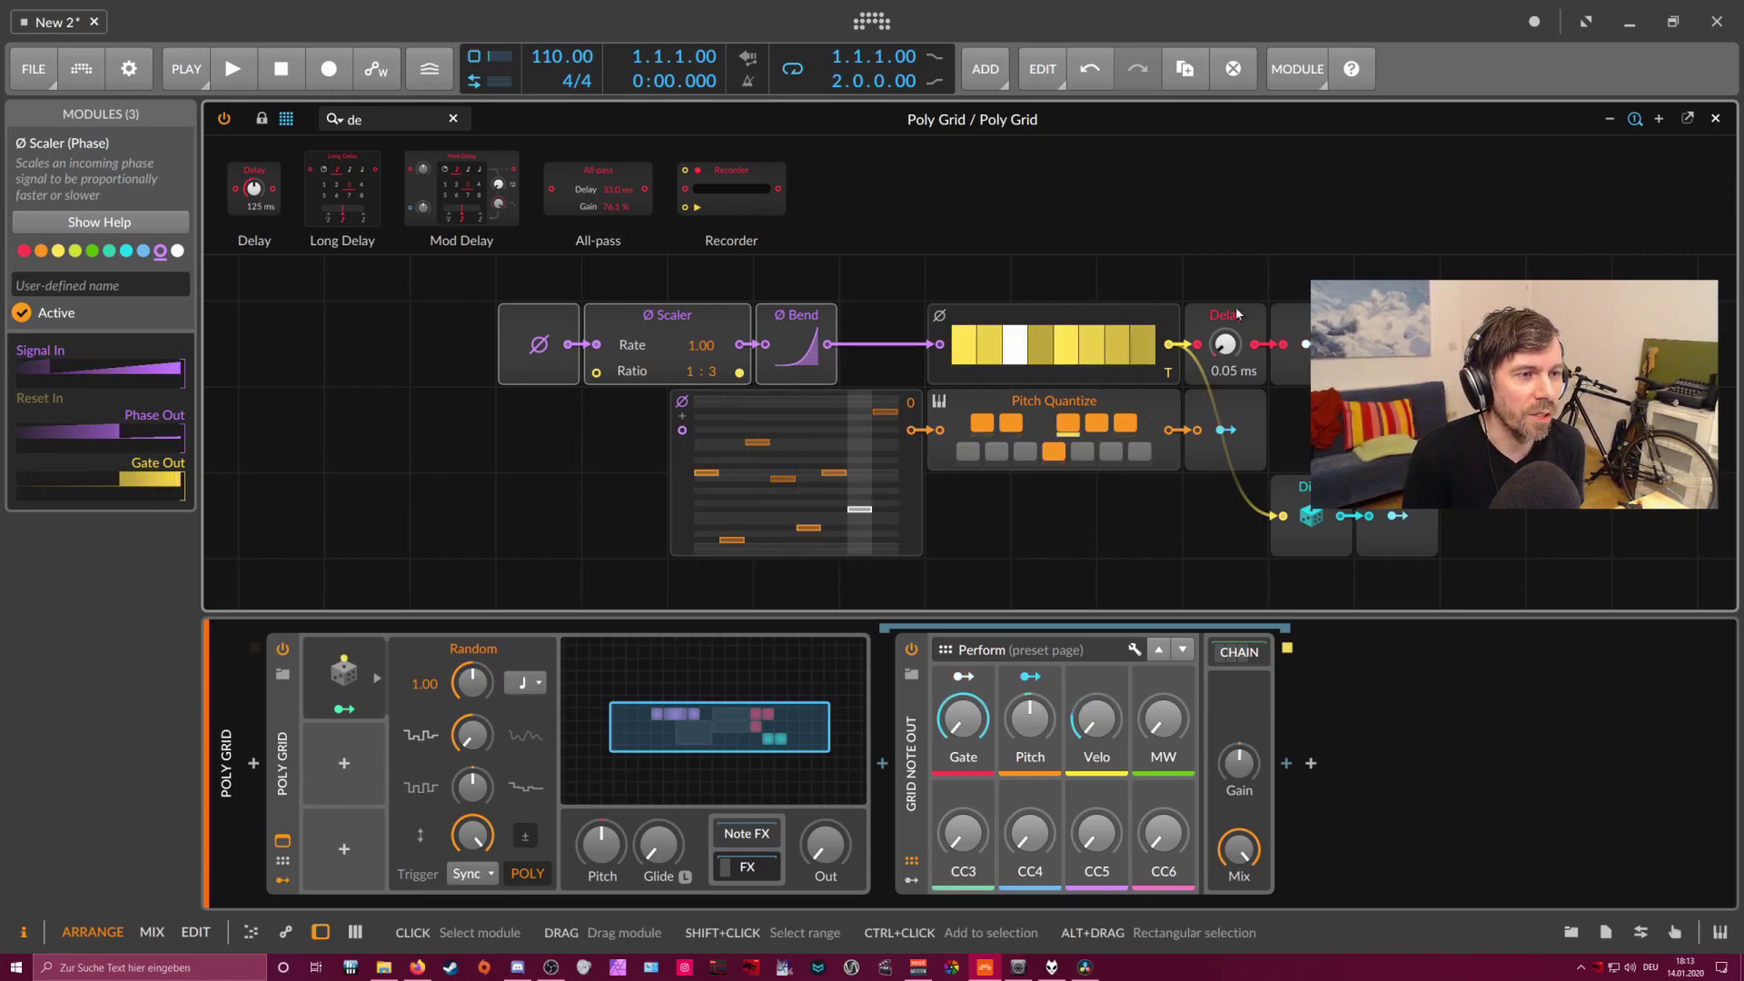
left_click(763, 859)
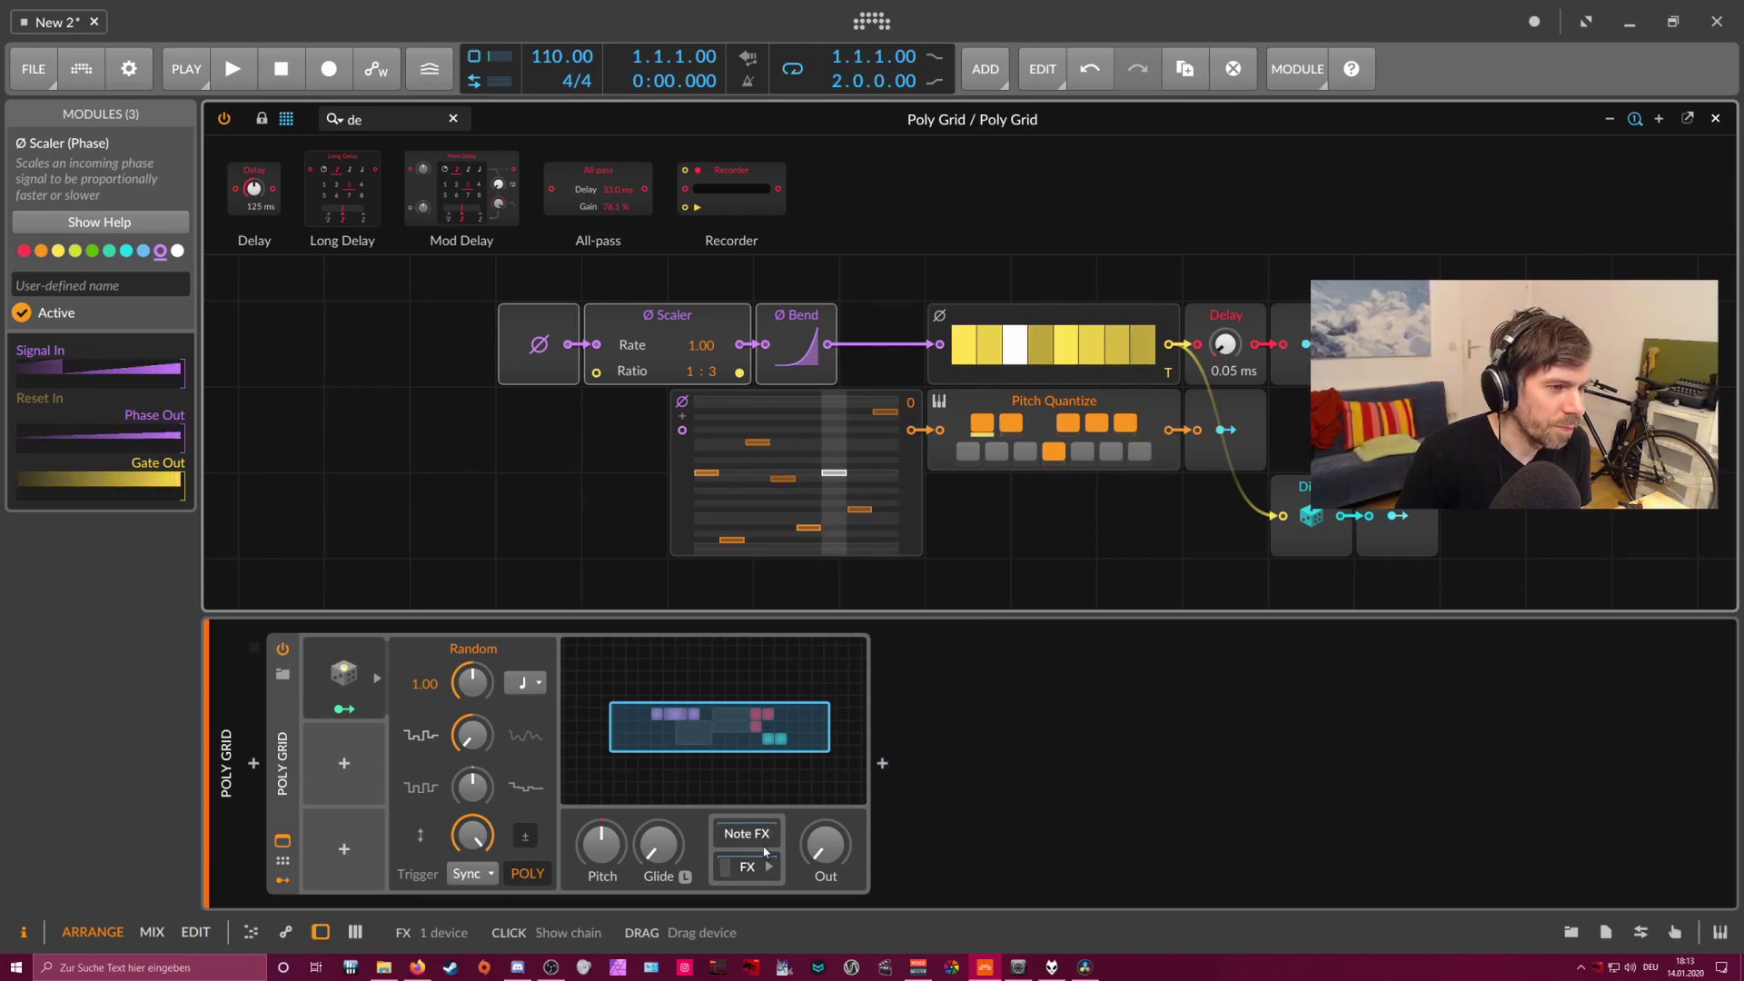
key("Escape")
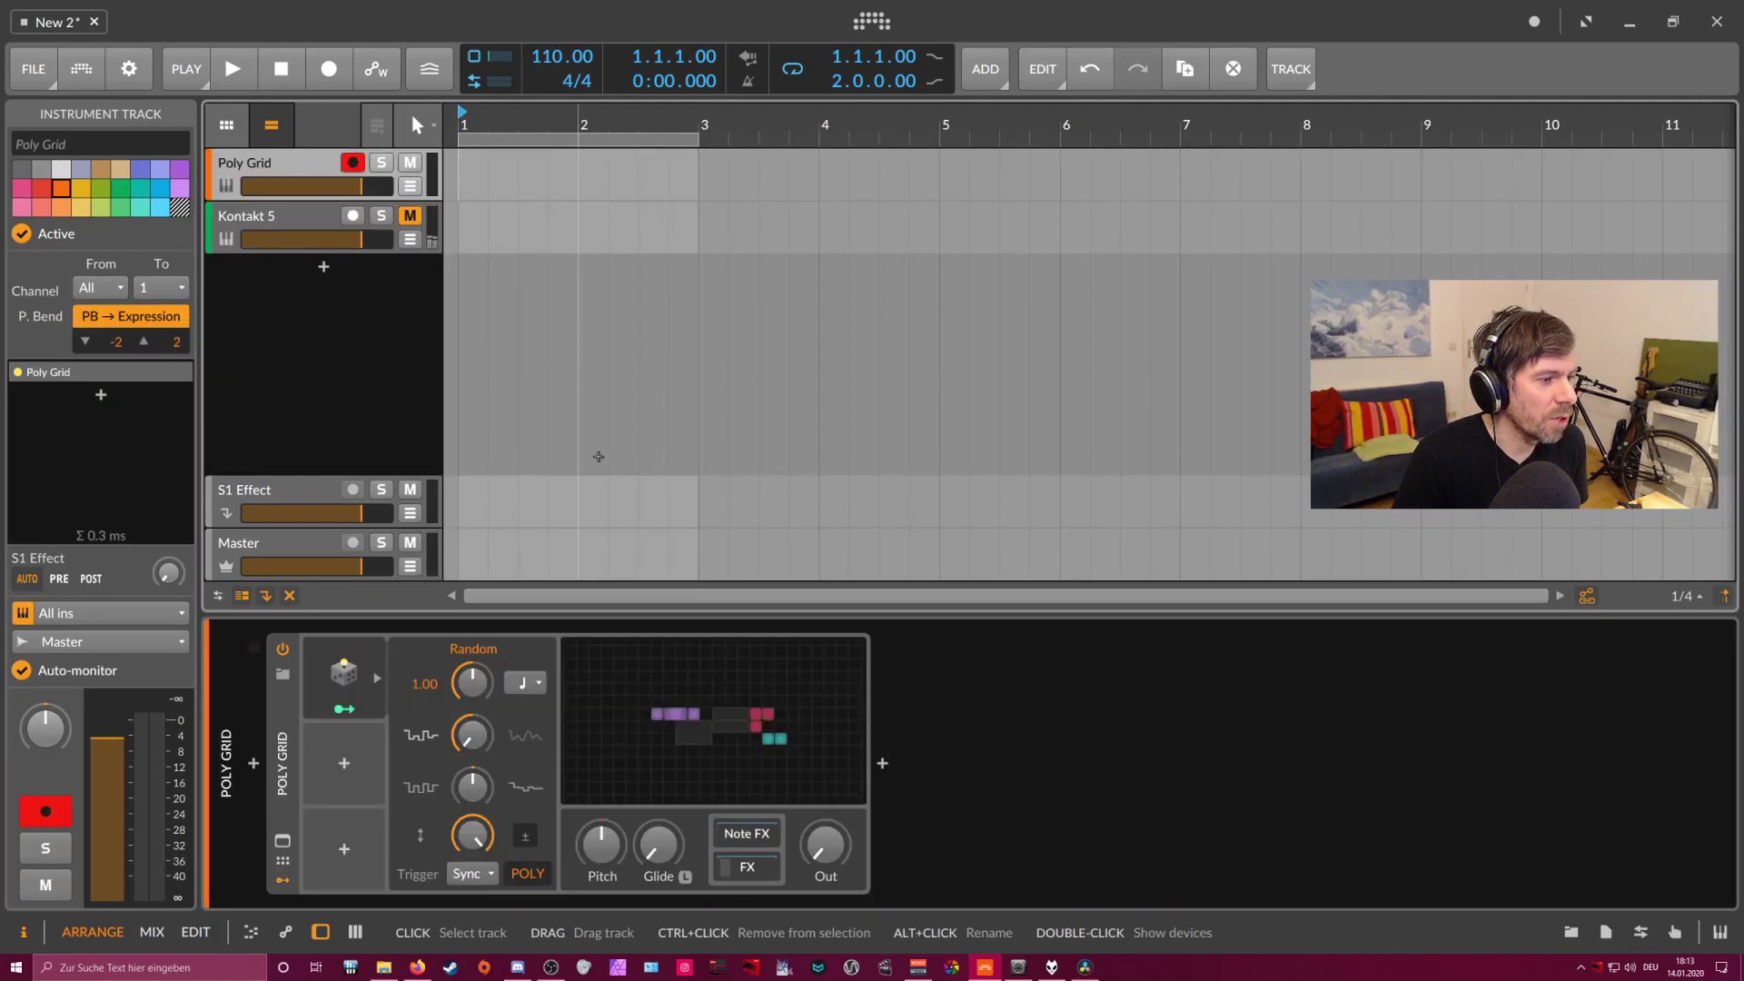
- Add a new instrument track with a Poly Grid and delete the default modules from its grid
key("ctrl+e")
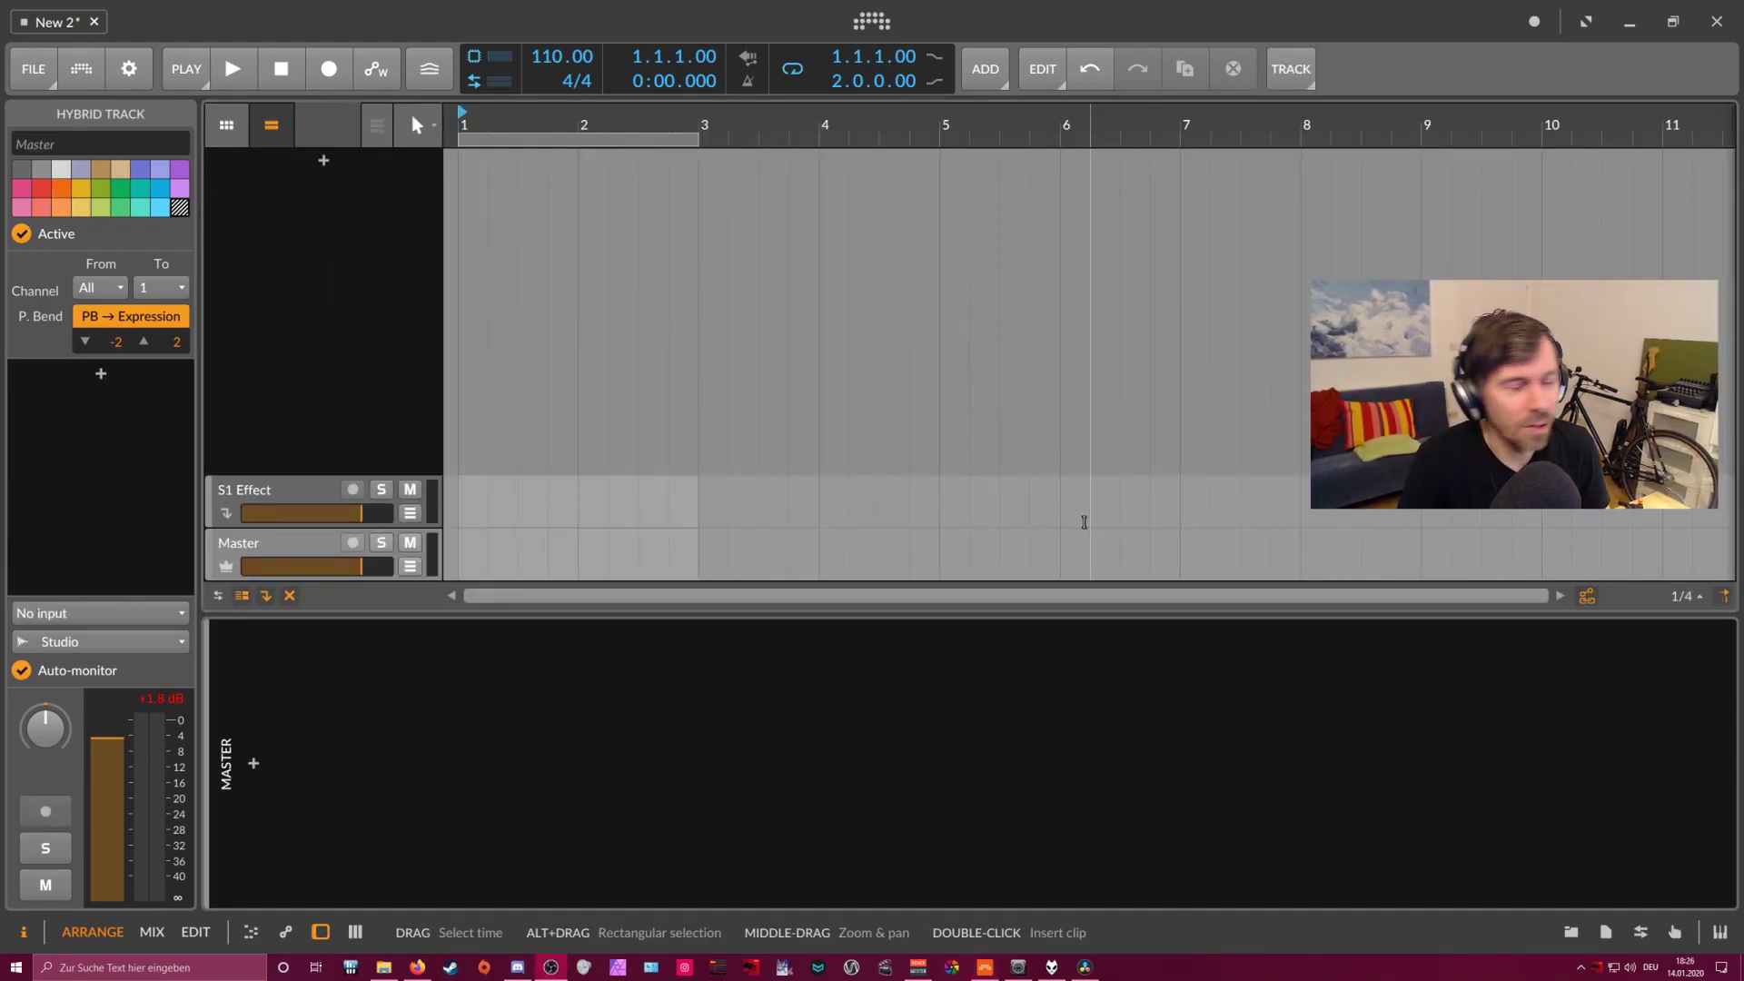
left_click(323, 160)
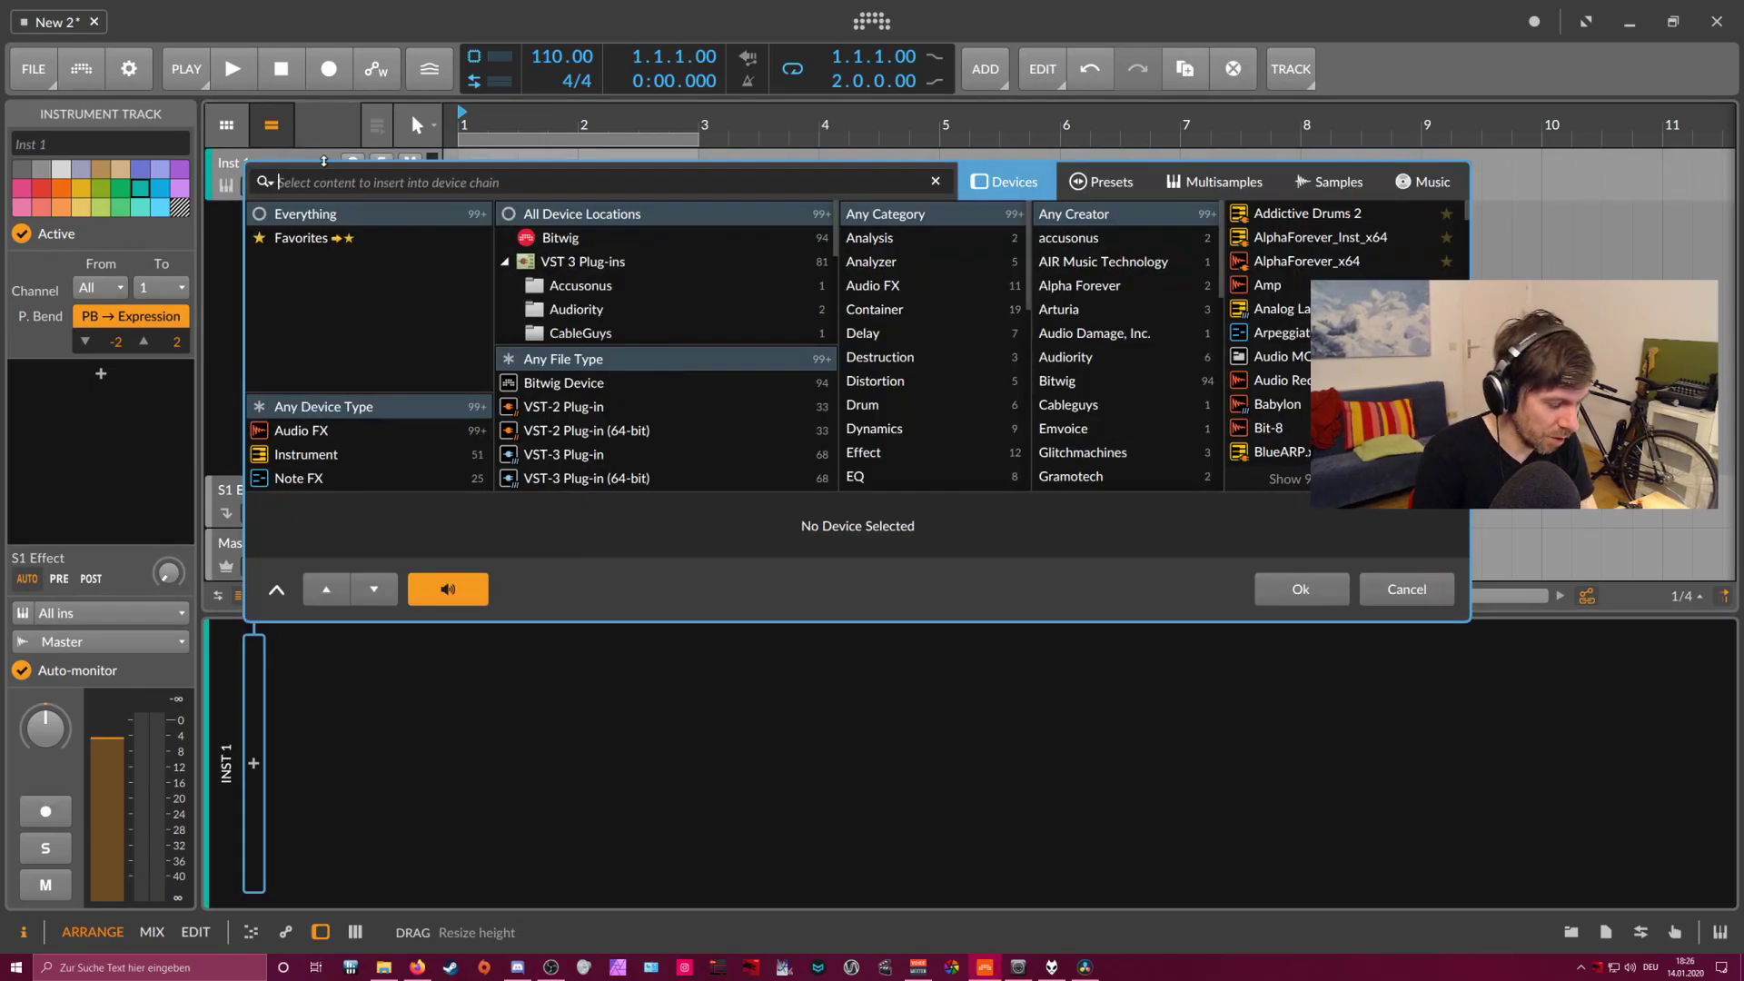
type("poly")
key("Return")
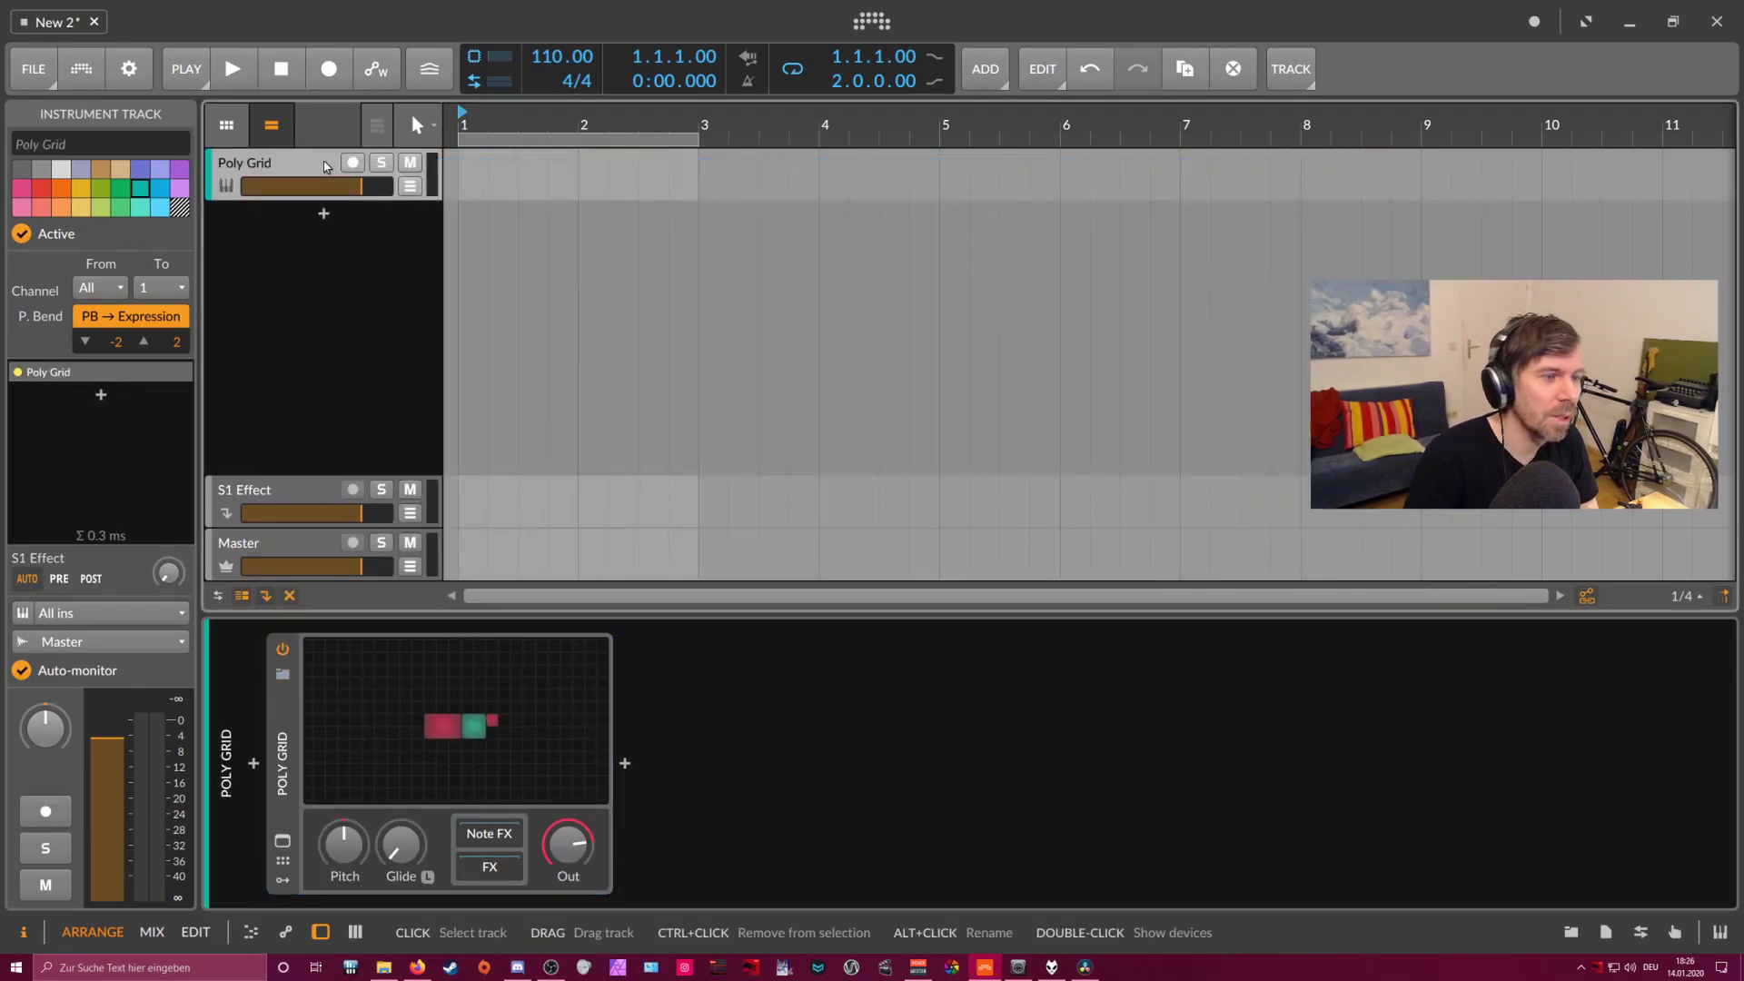
left_click(537, 724)
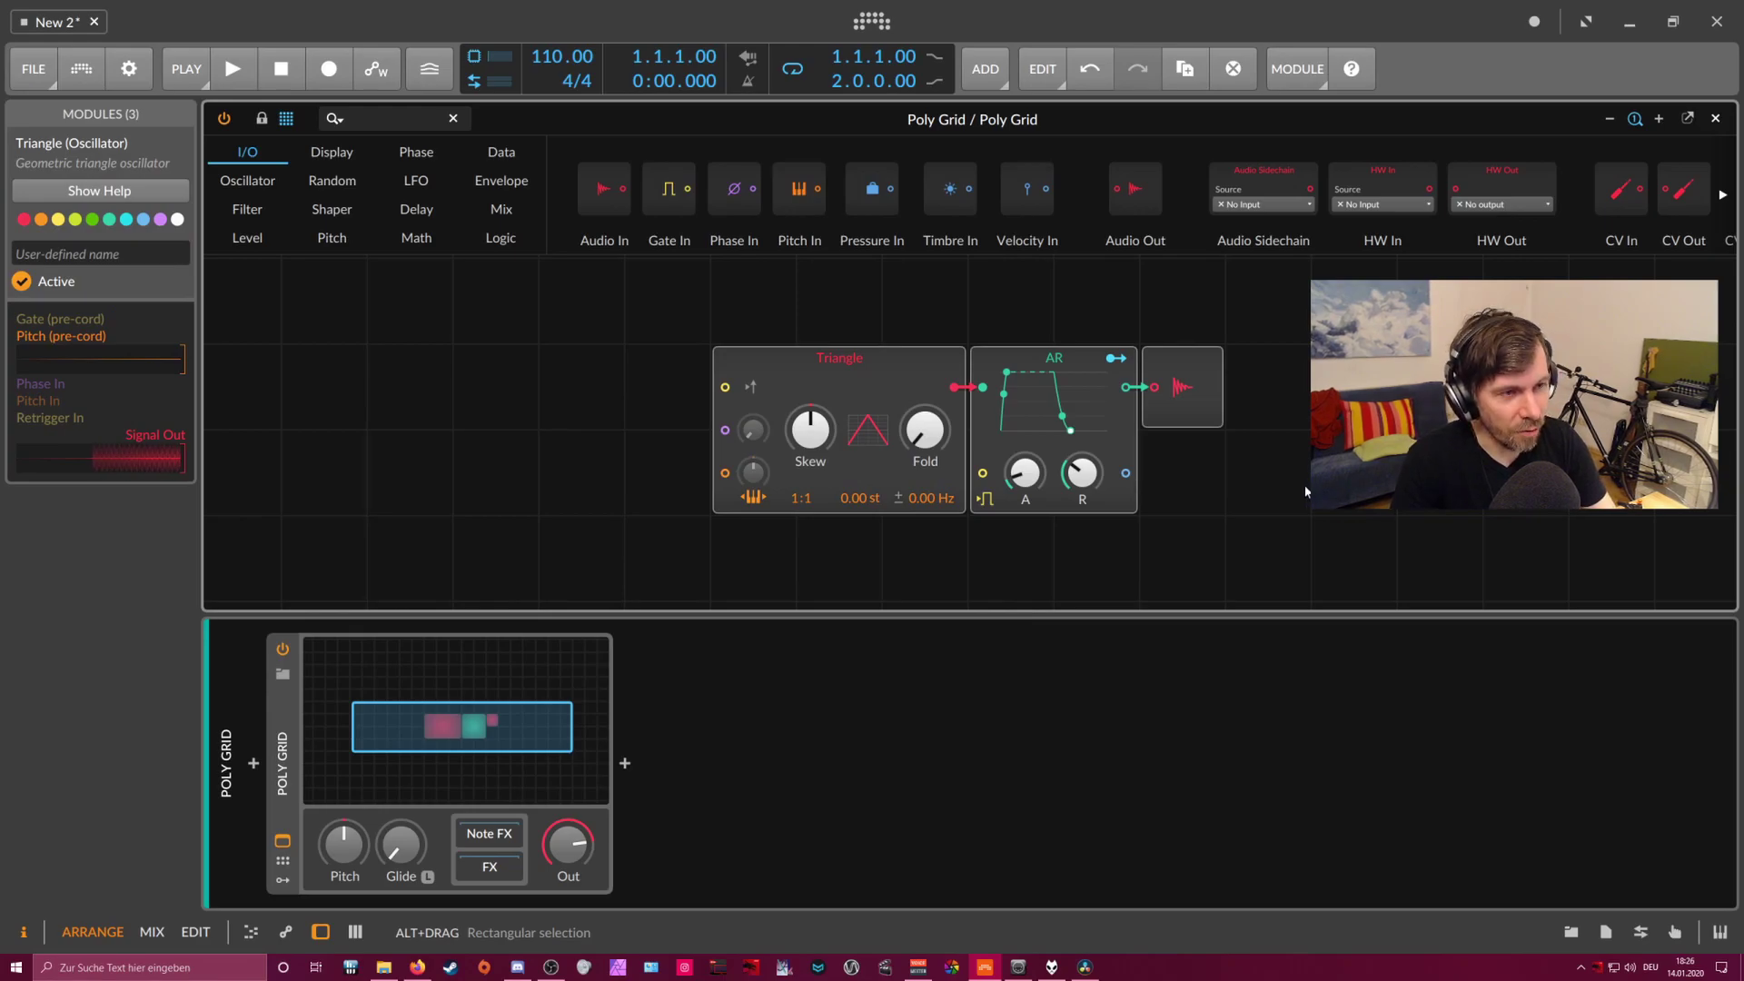
key("Delete")
- Place a Gates module in the empty grid and turn on all eight of its steps
left_click(425, 116)
type("gates")
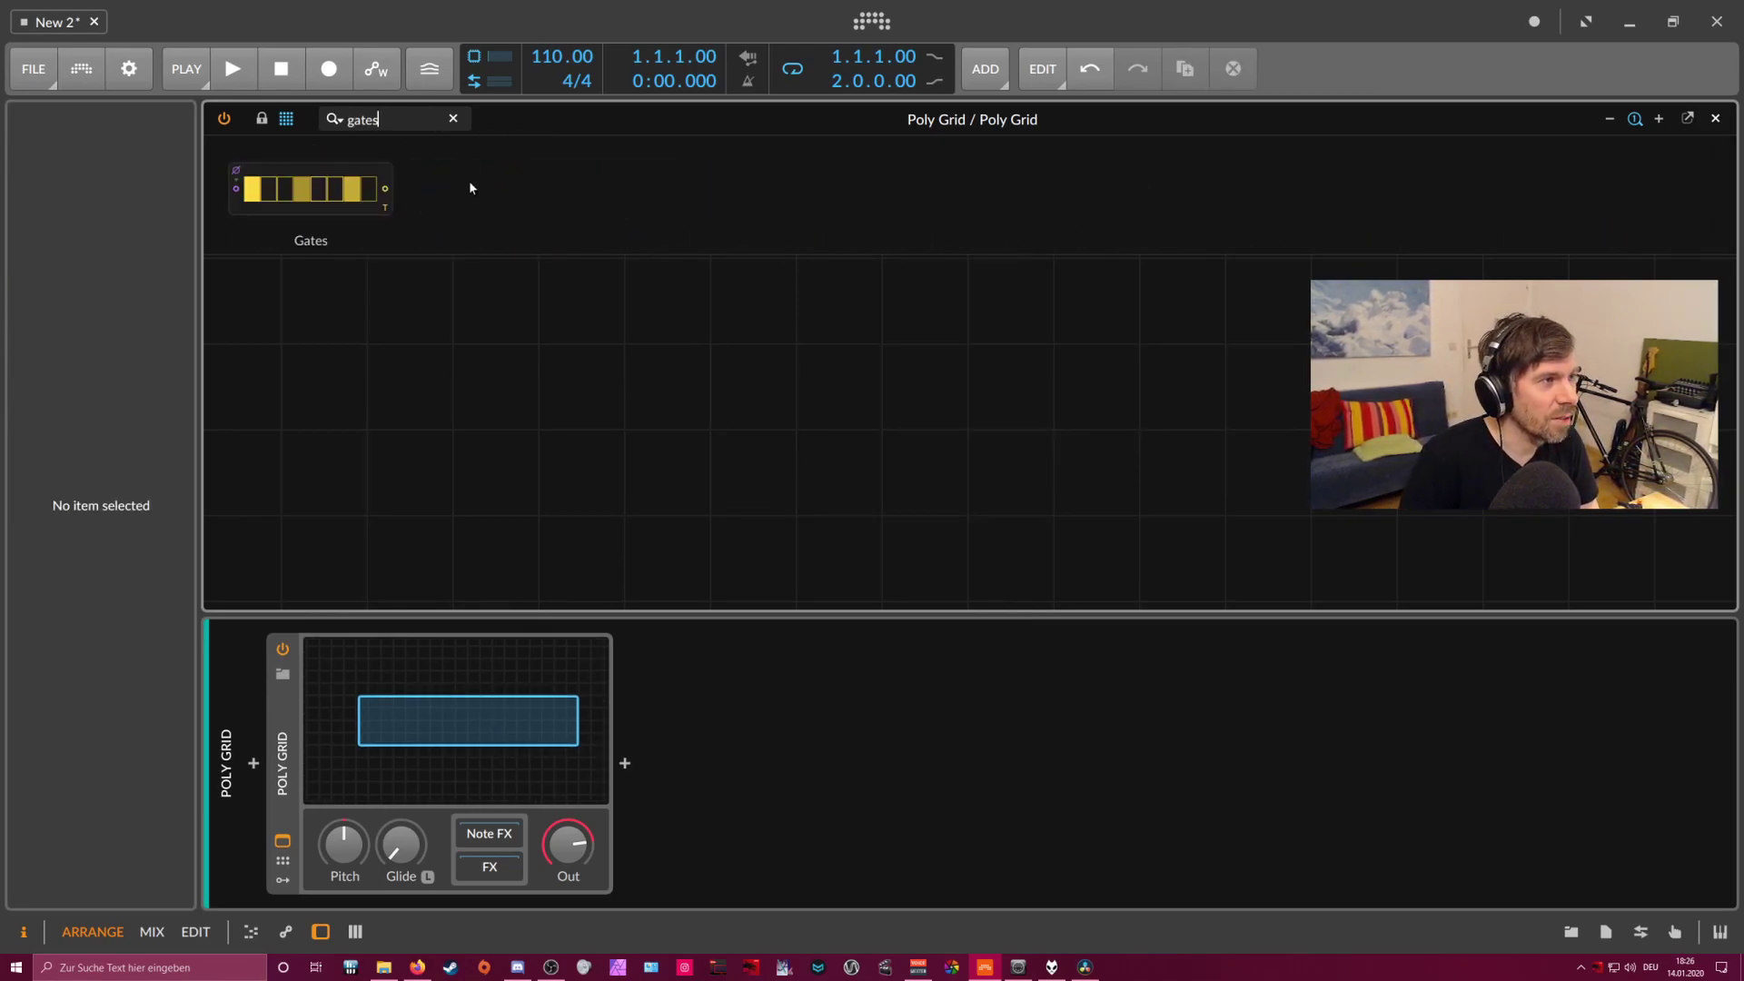
left_click_drag(309, 188, 849, 434)
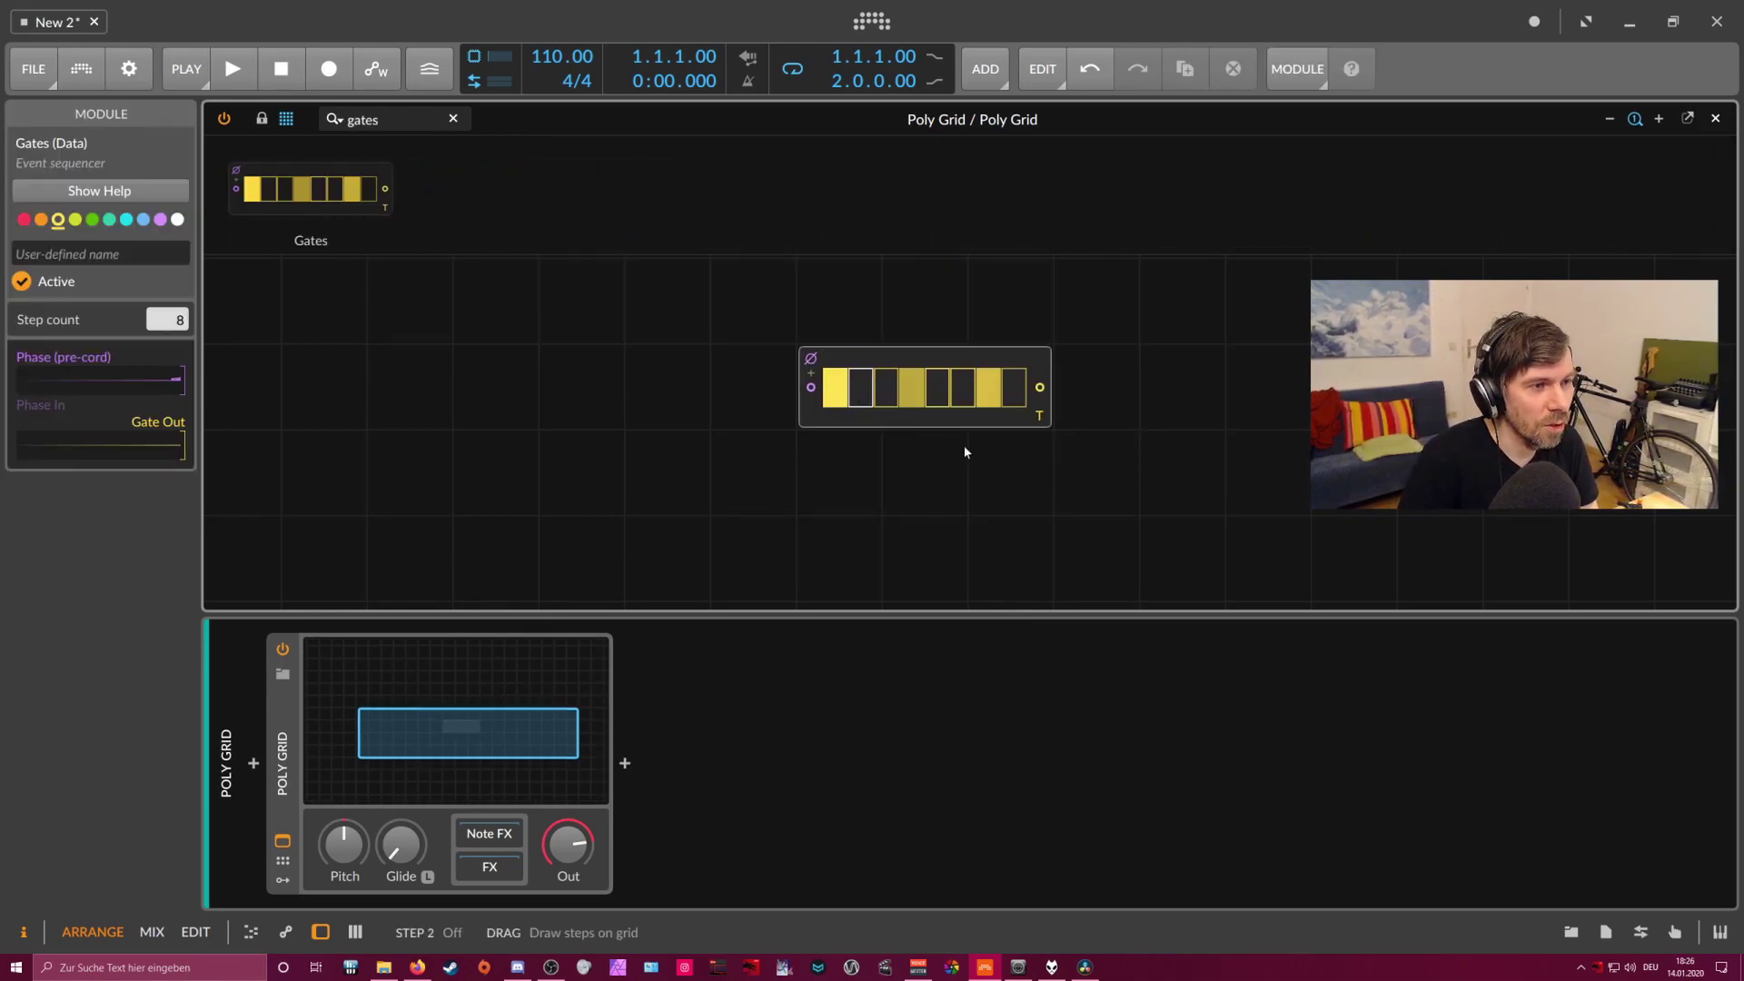
left_click_drag(1016, 385, 827, 365)
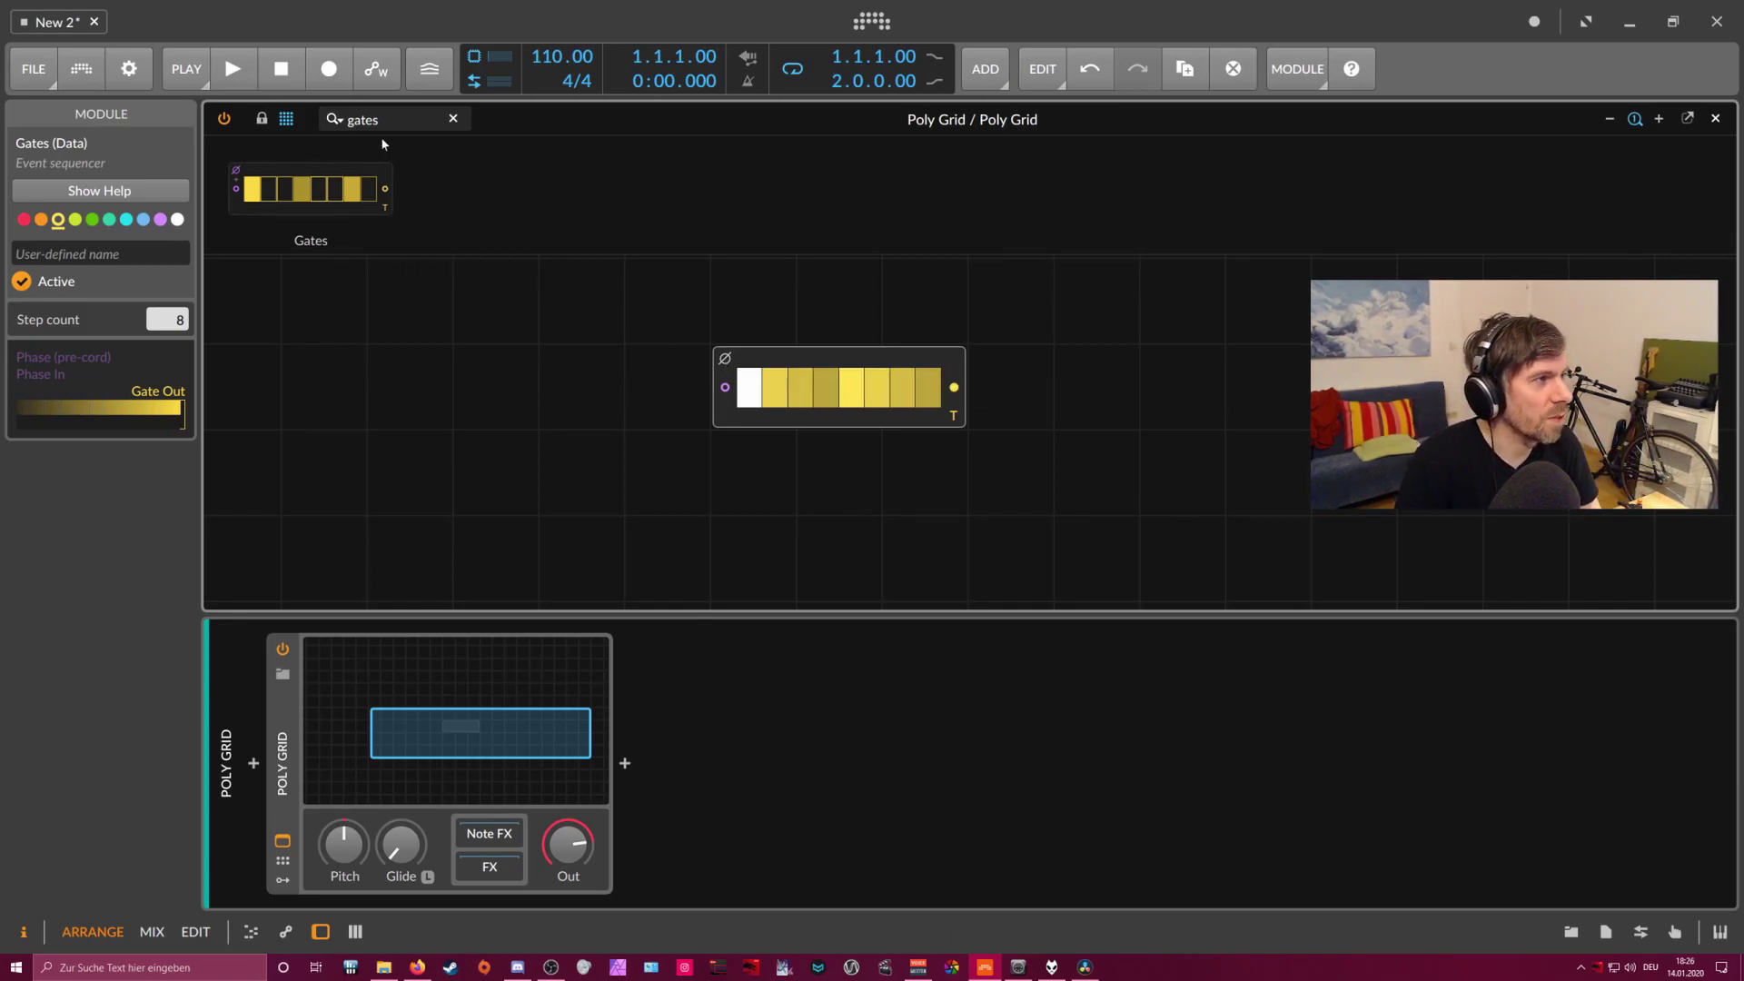
- Feed the Gates module from a Phase In through a Ø Bend module, and set the bend to -1.00
type("phase")
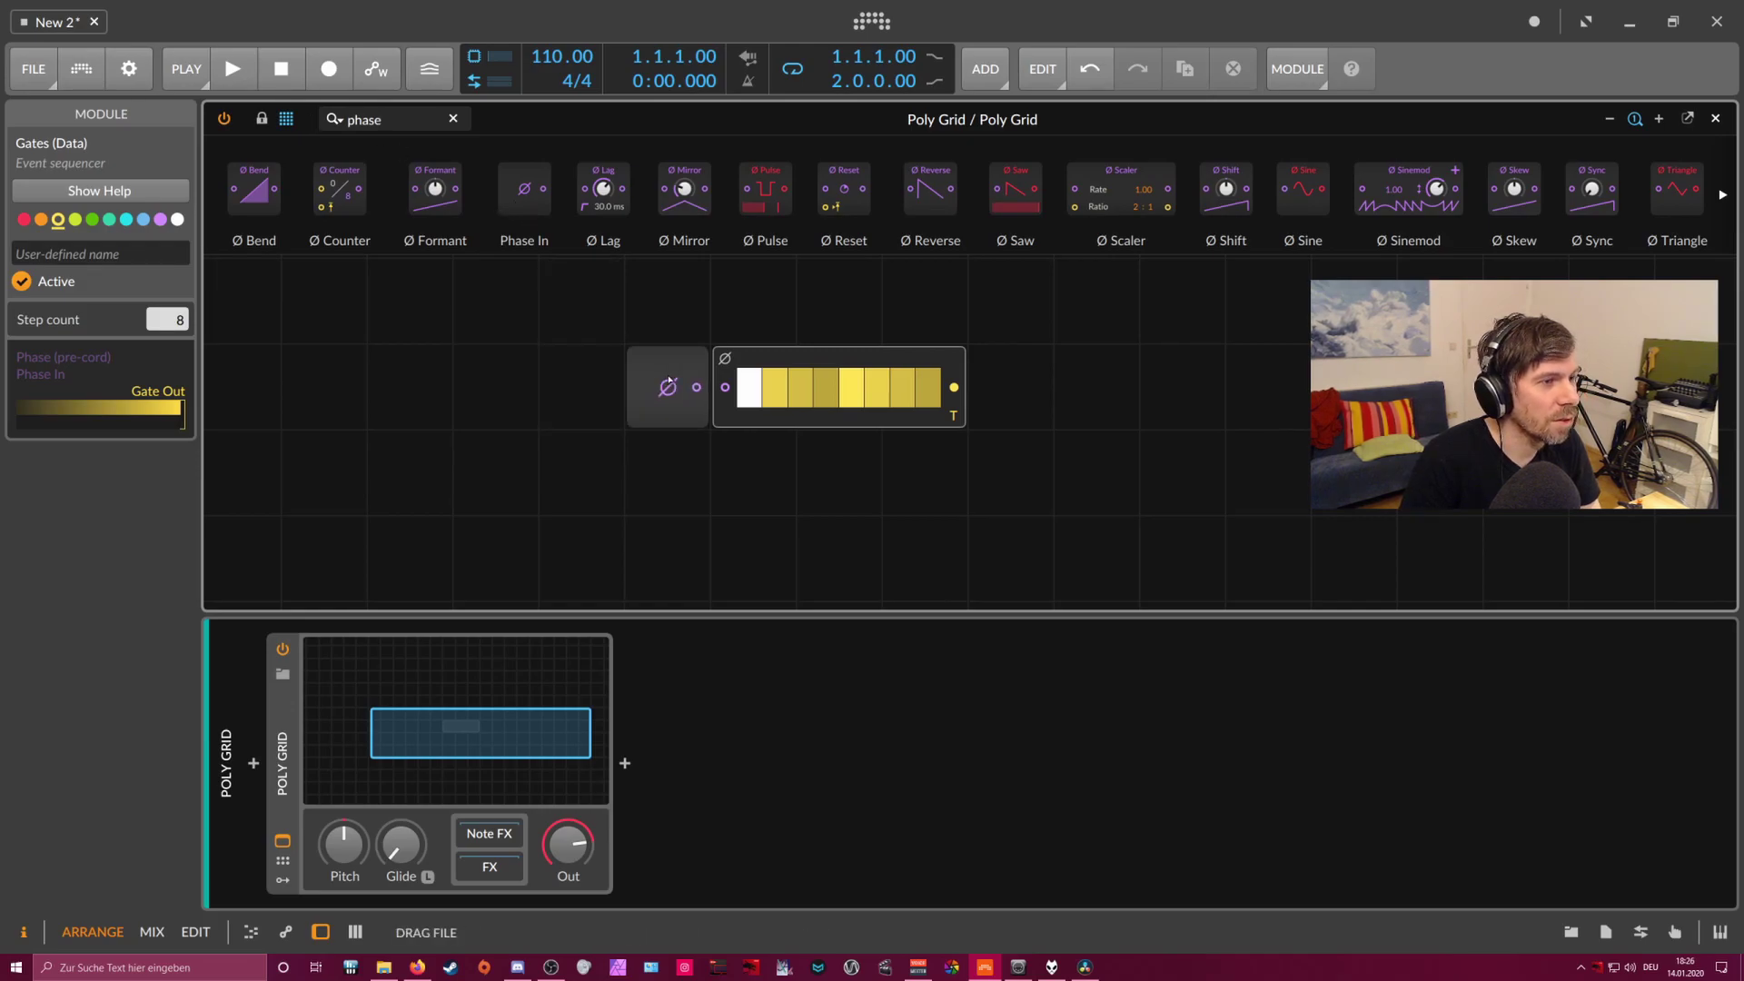
left_click_drag(697, 387, 558, 357)
left_click(320, 121)
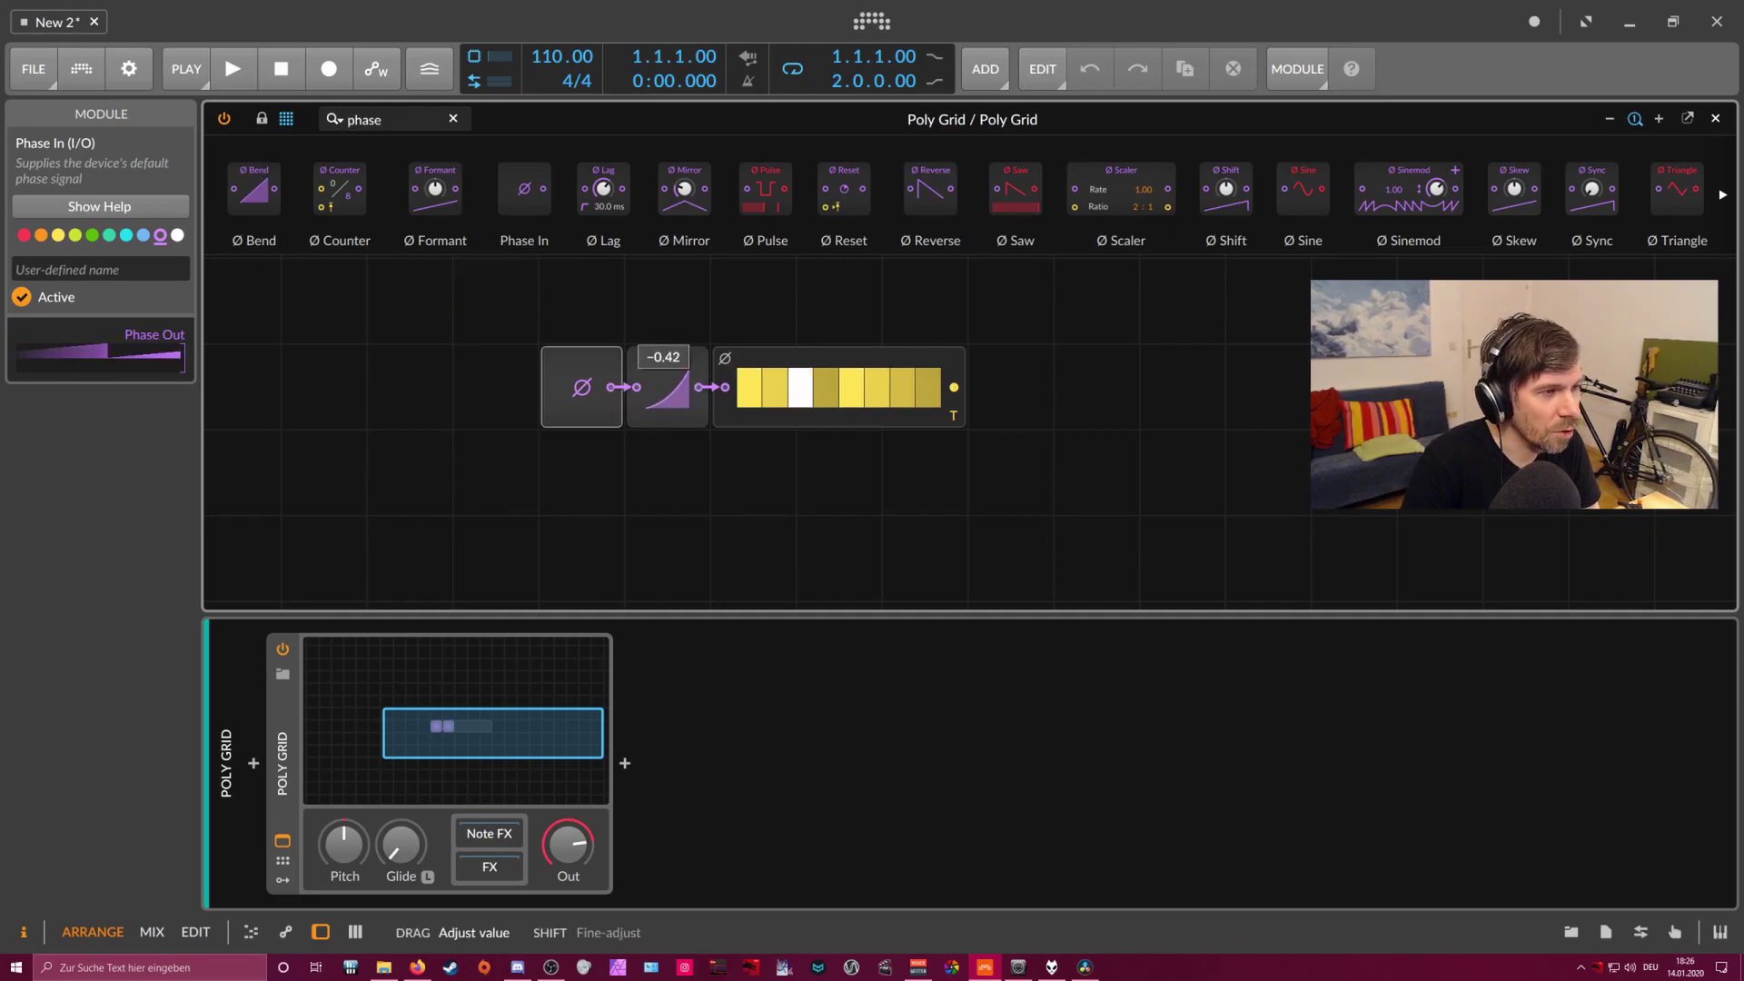
left_click_drag(668, 391, 668, 397)
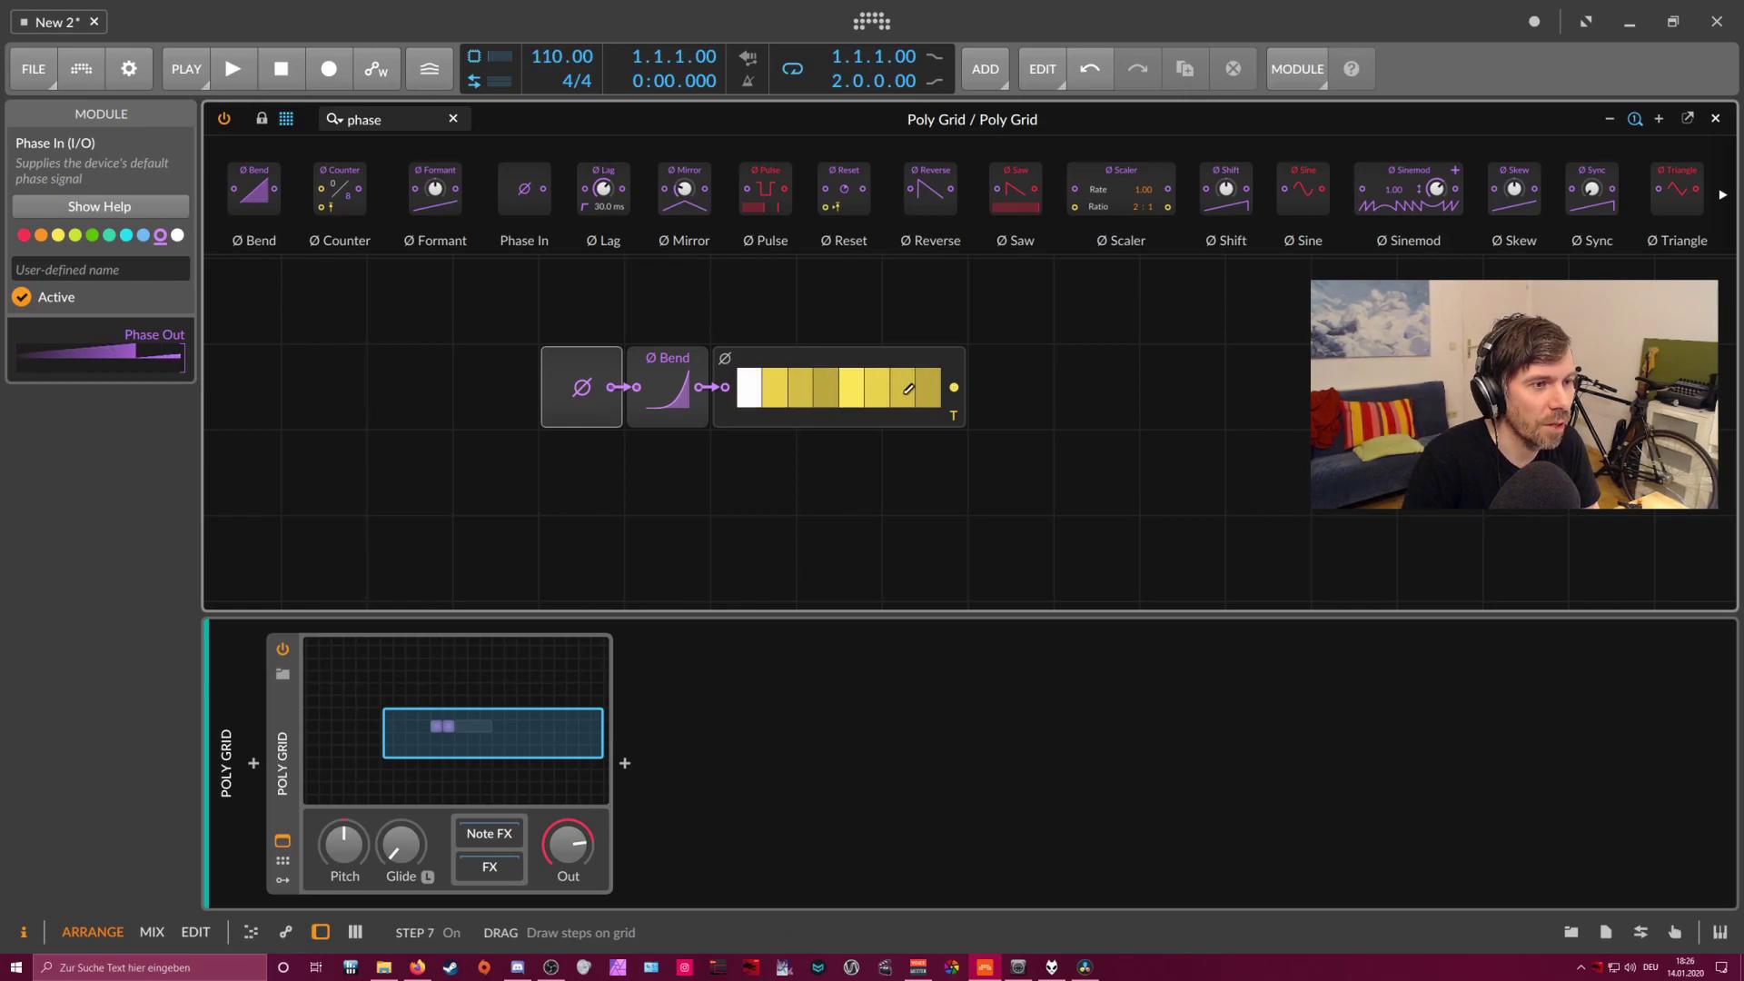
mouse_move(669, 397)
left_mouse_down()
mouse_move(668, 364)
mouse_move(673, 420)
left_mouse_up()
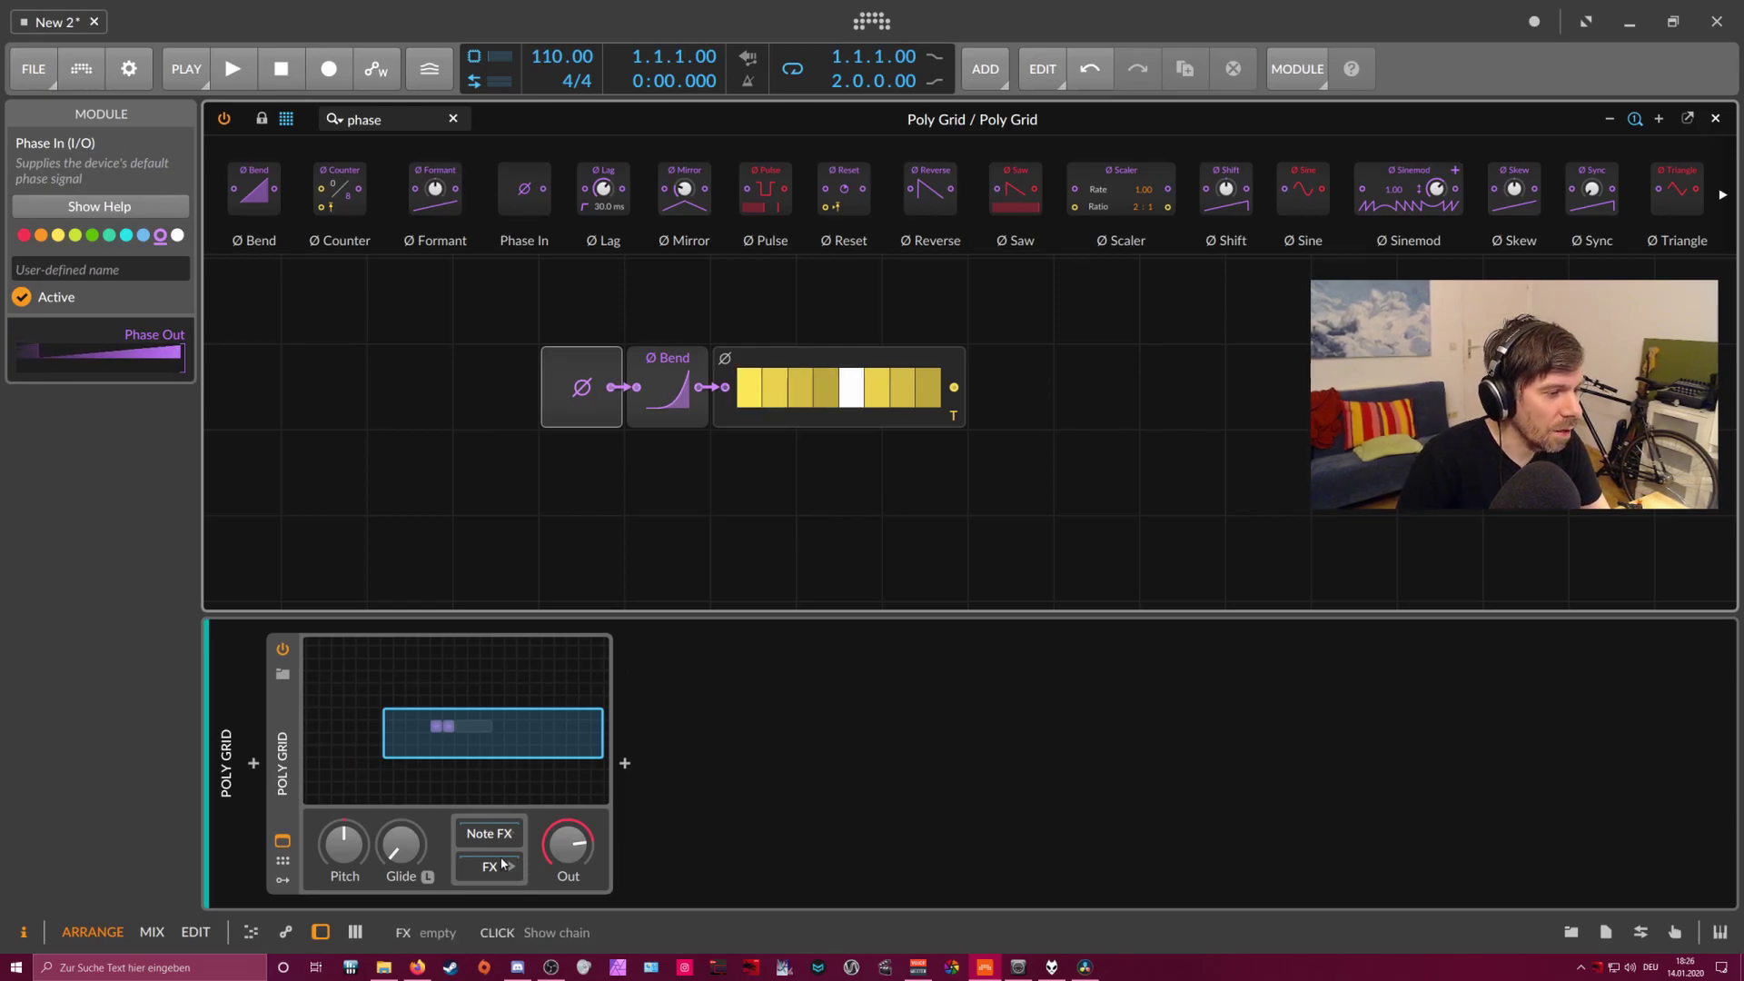
- Search for "note grid" and insert the Grid Note Out preset into the Poly Grid's FX chain
left_click(626, 764)
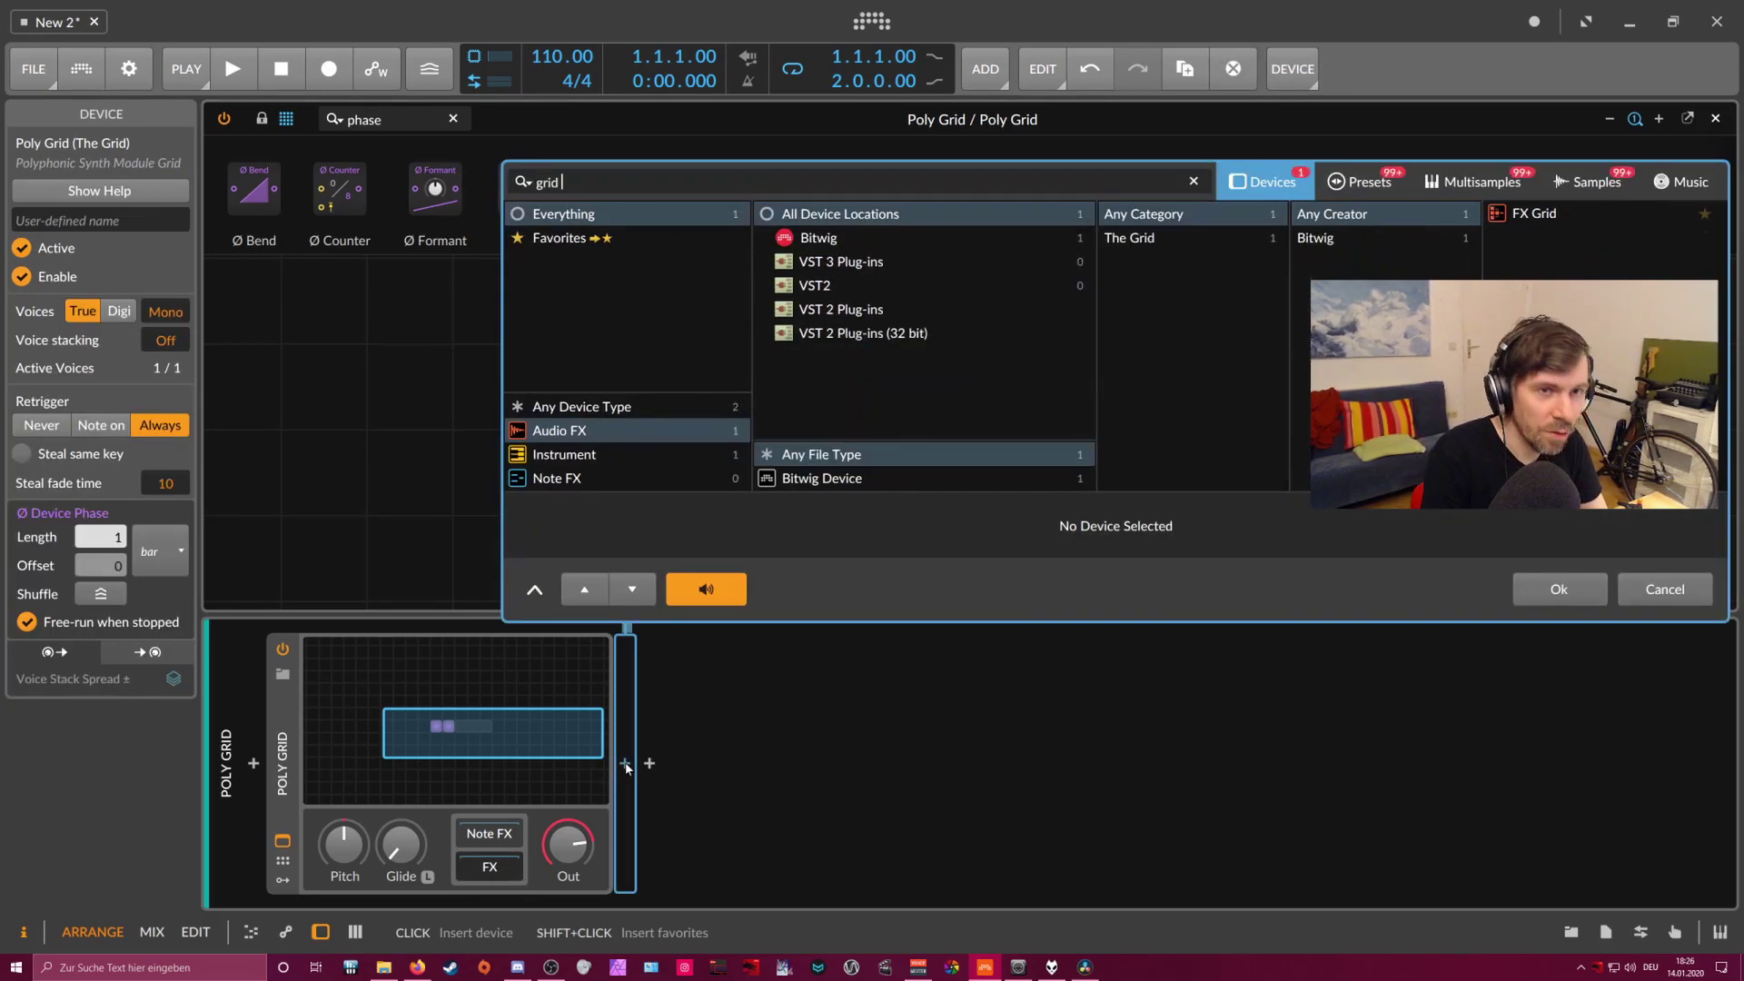
type("out")
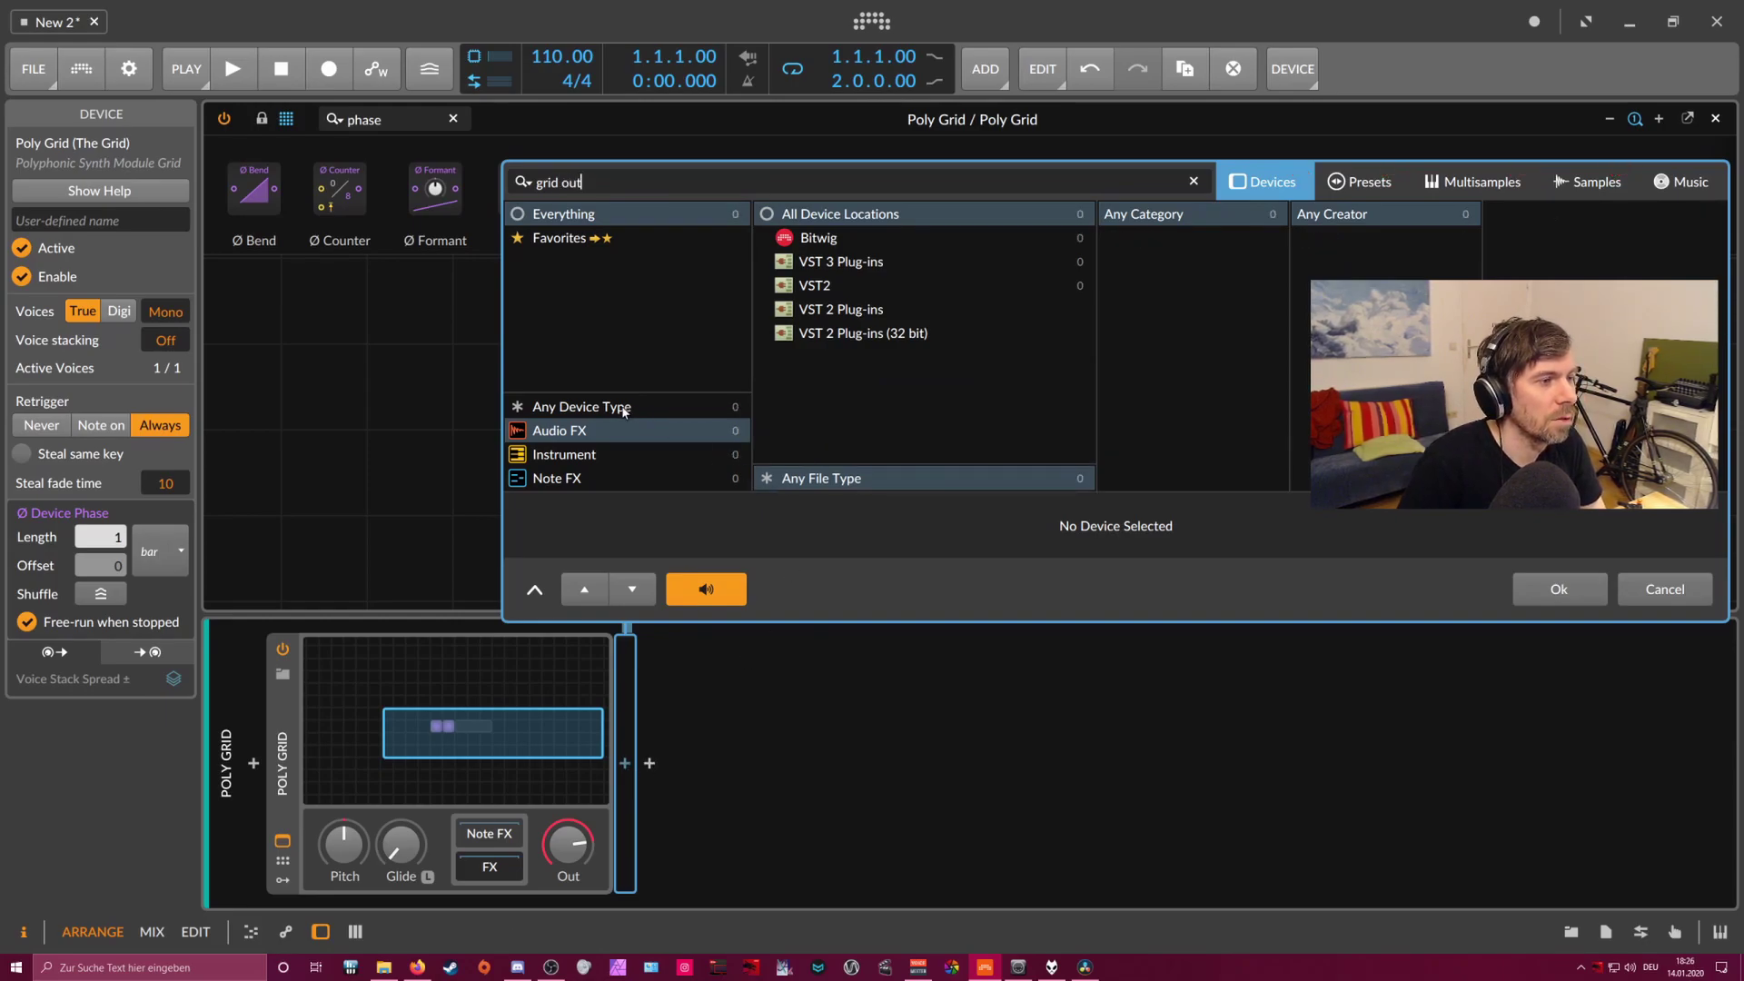
left_click(627, 409)
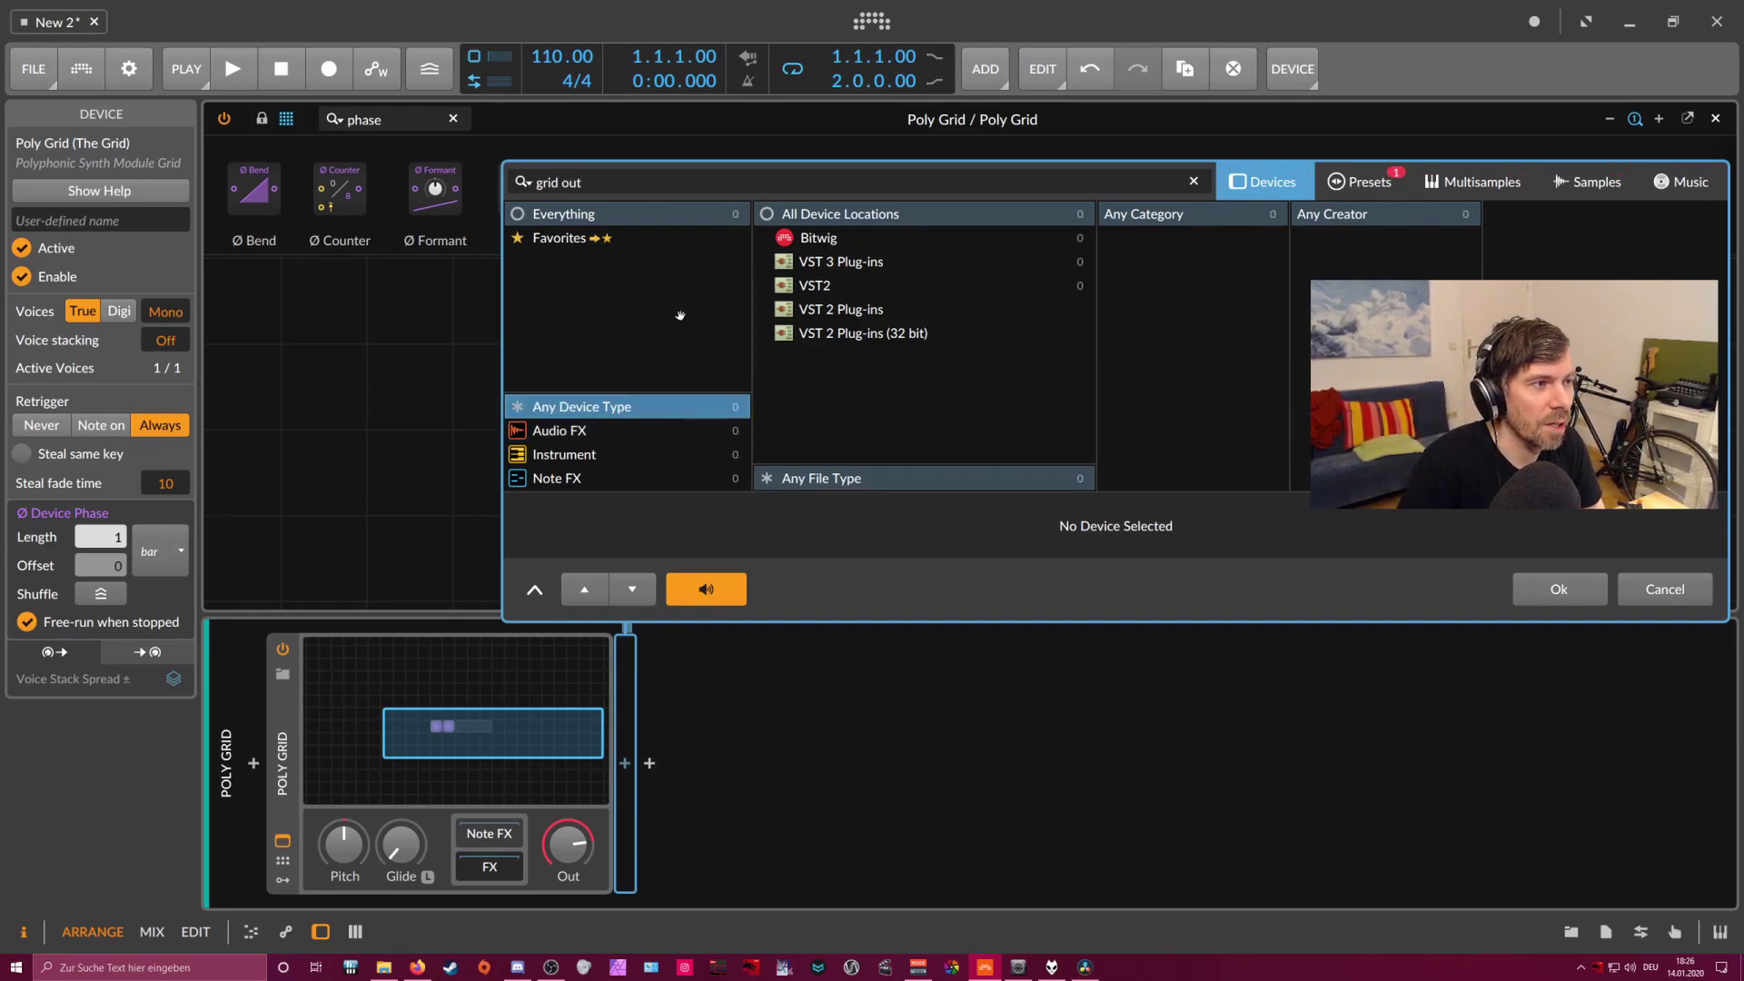
left_click(600, 179)
double_click(600, 180)
key("BackSpace")
key("BackSpace")
key("BackSpace")
key("BackSpace")
key("BackSpace")
key("BackSpace")
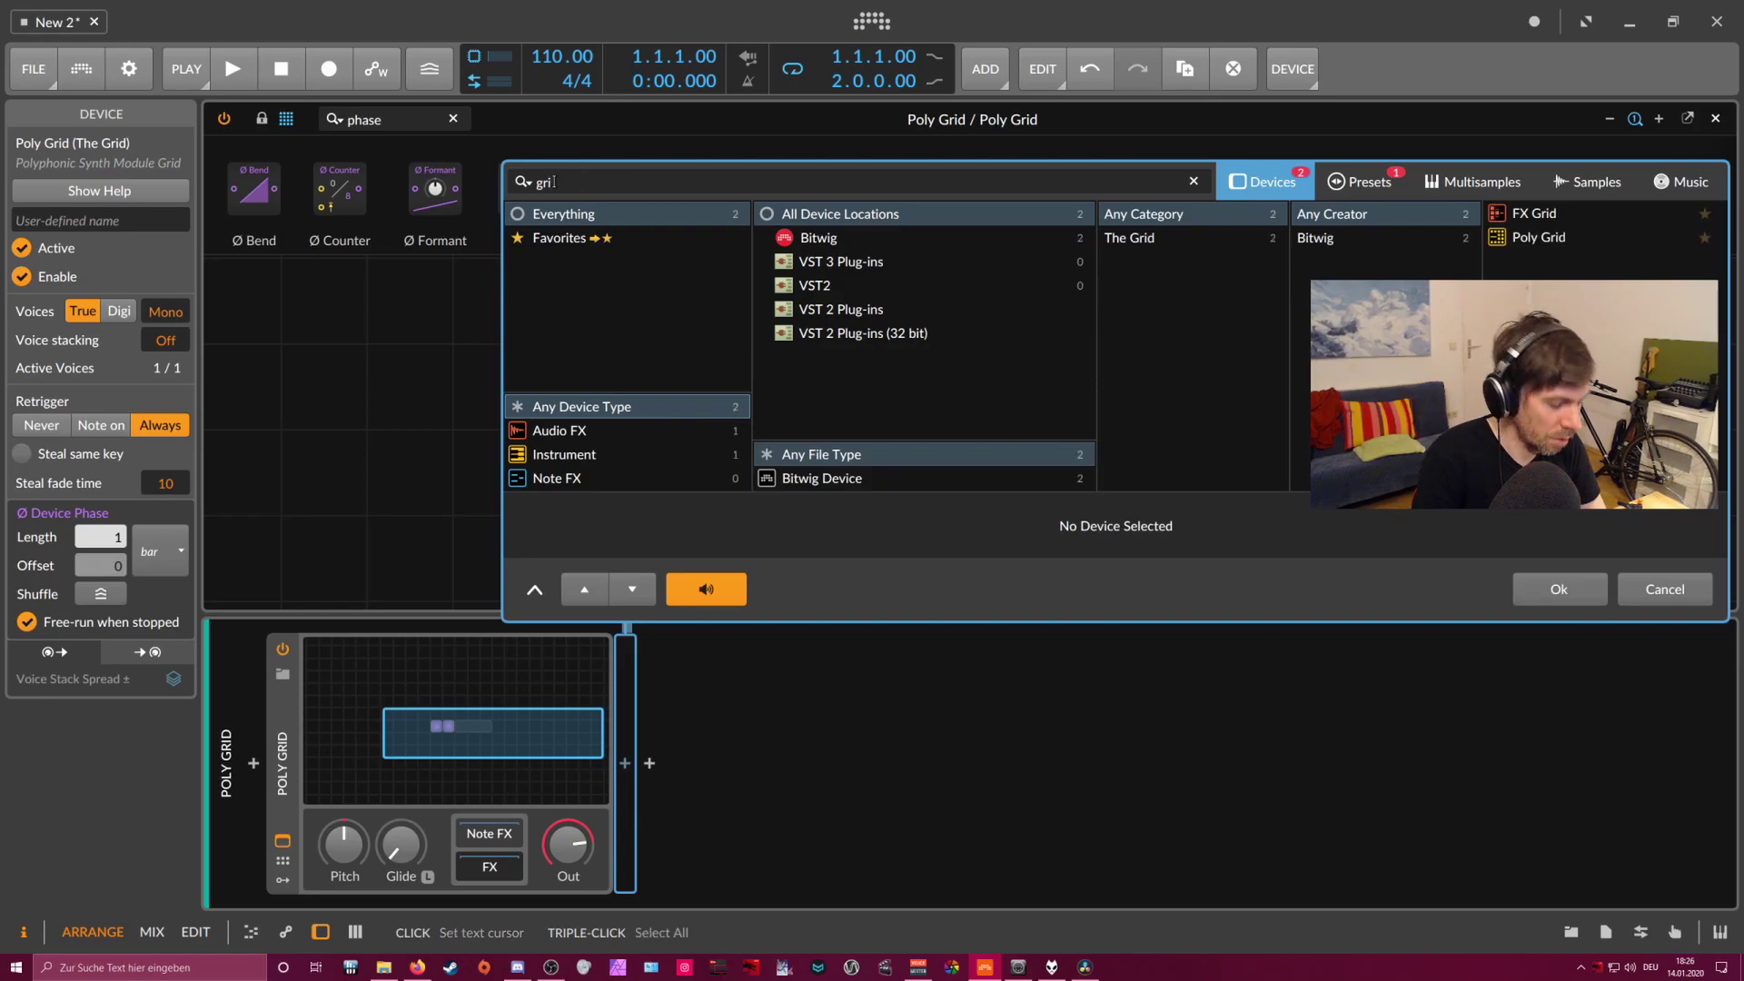
type("note gri")
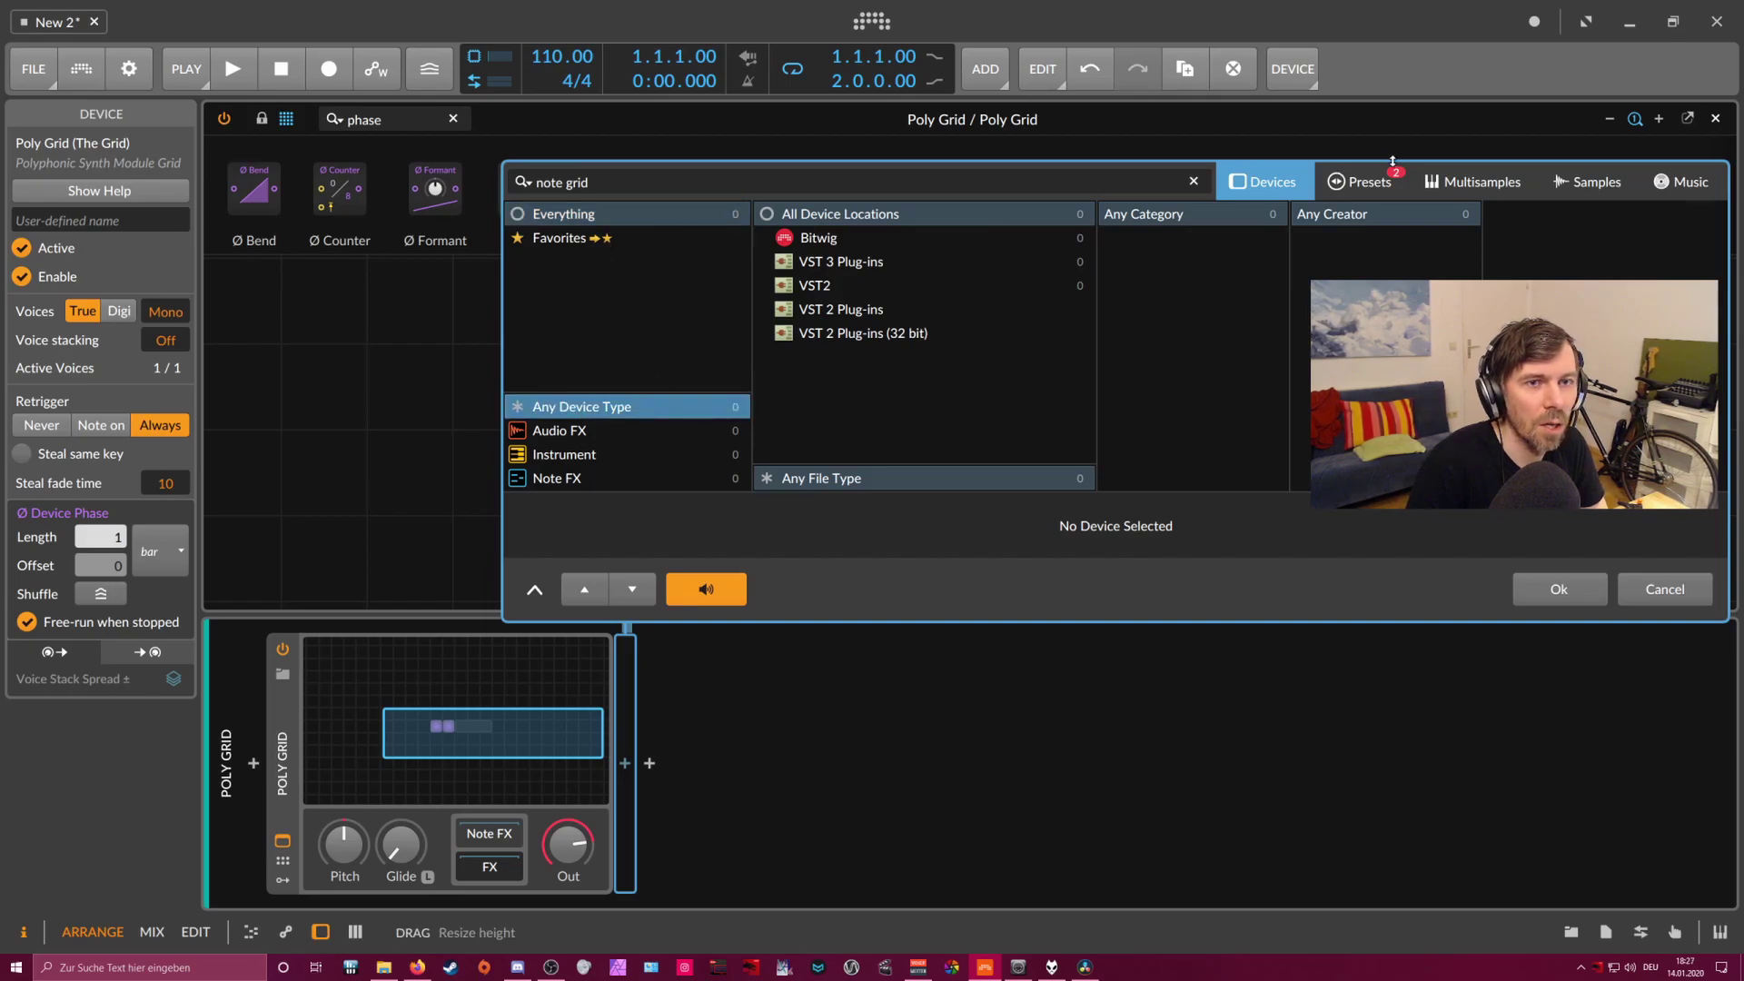
left_click(1367, 181)
double_click(1561, 218)
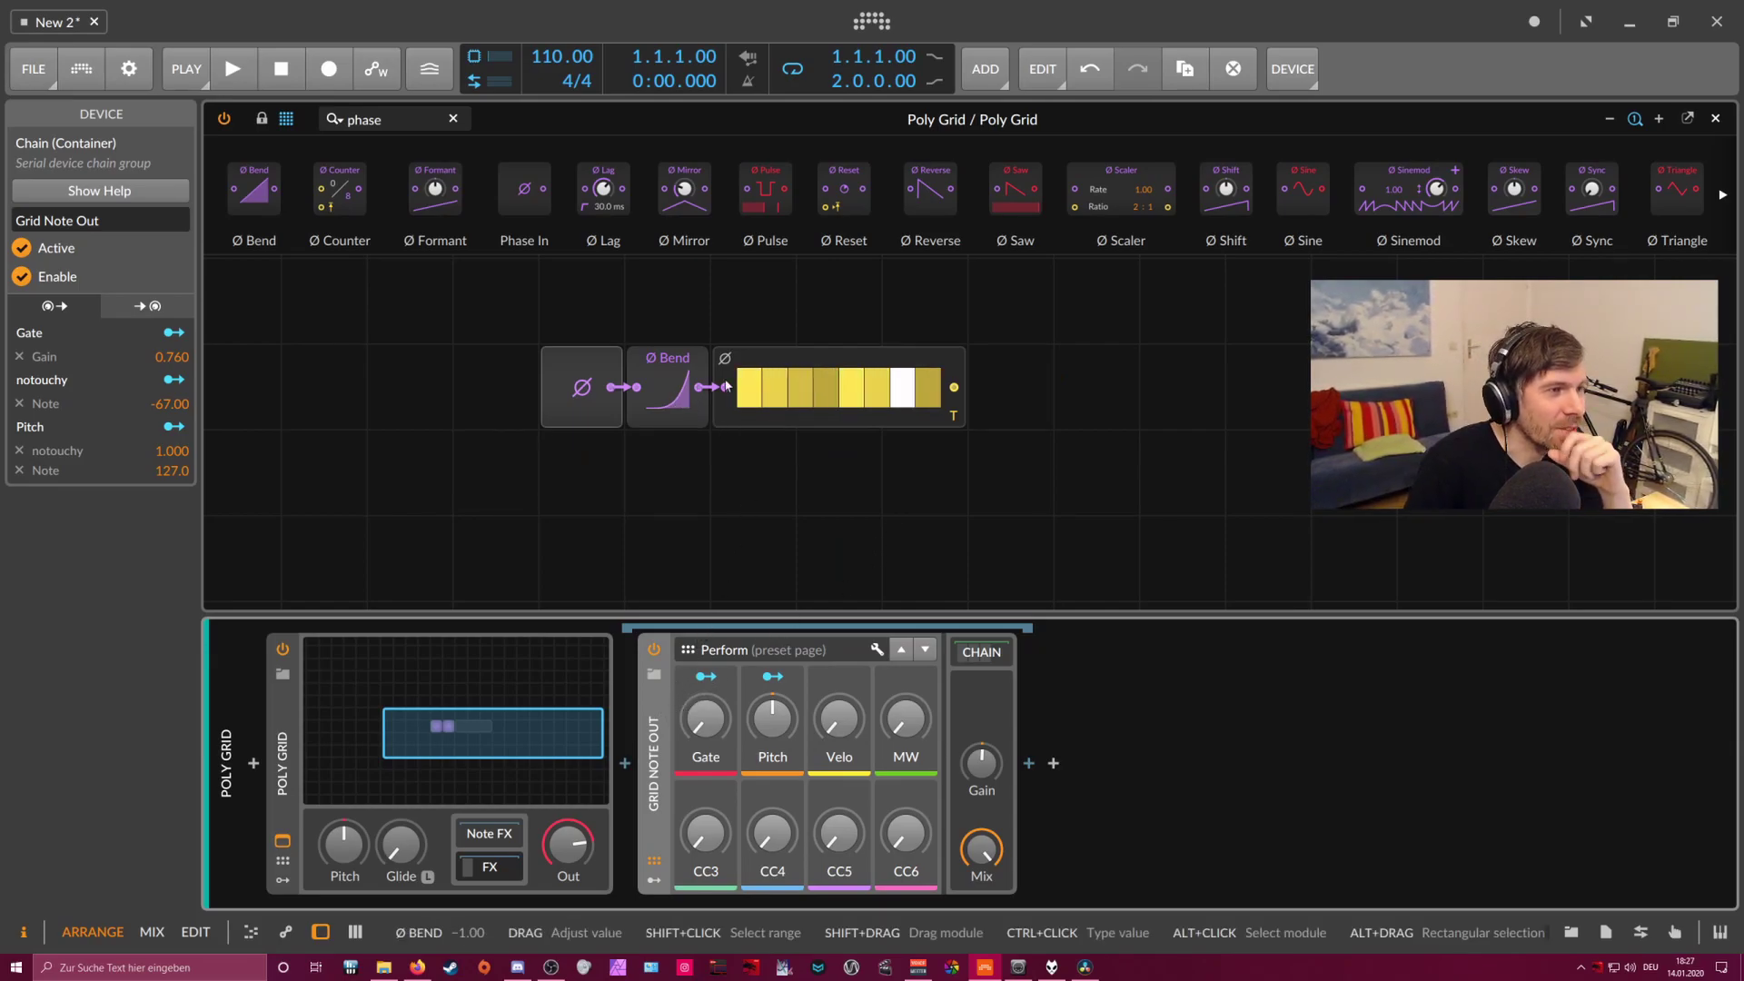
- Connect a Modulator Out after Gates, map it to the Grid Note Out's Gate at 1.000, and close the grid editor
left_click(582, 387)
left_click(382, 120)
type("modu")
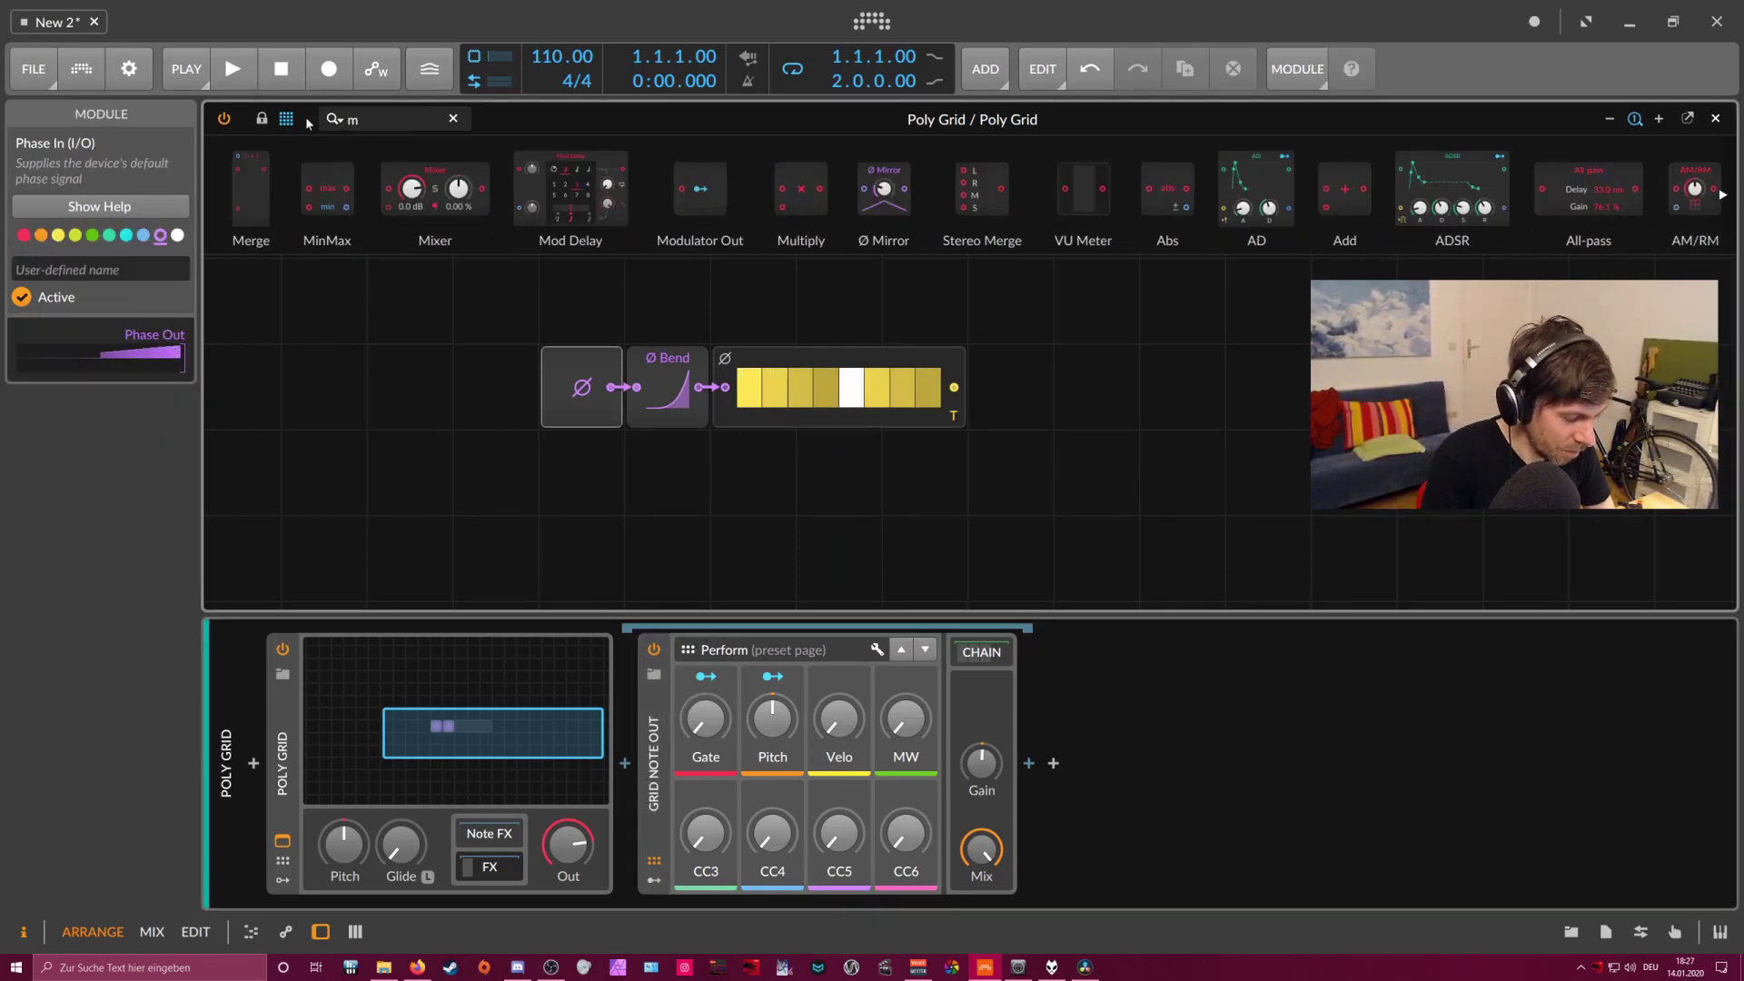
left_click_drag(278, 155, 1011, 387)
left_click(706, 718)
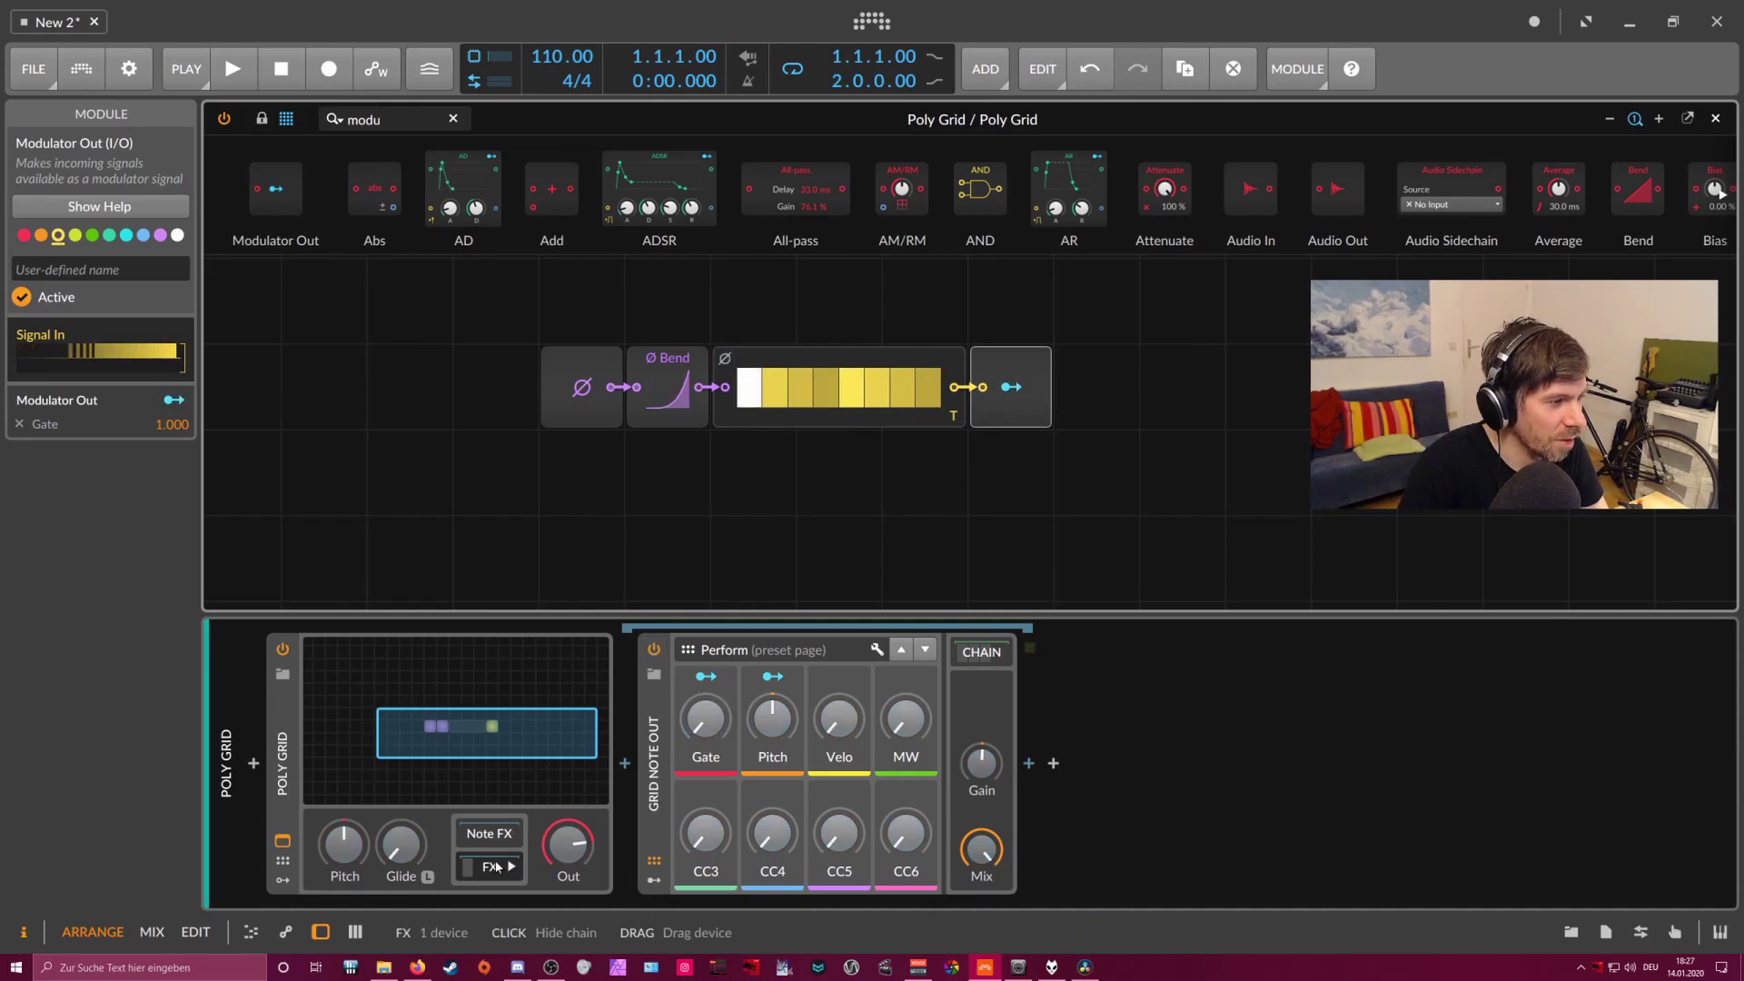
left_click(282, 860)
left_click(282, 841)
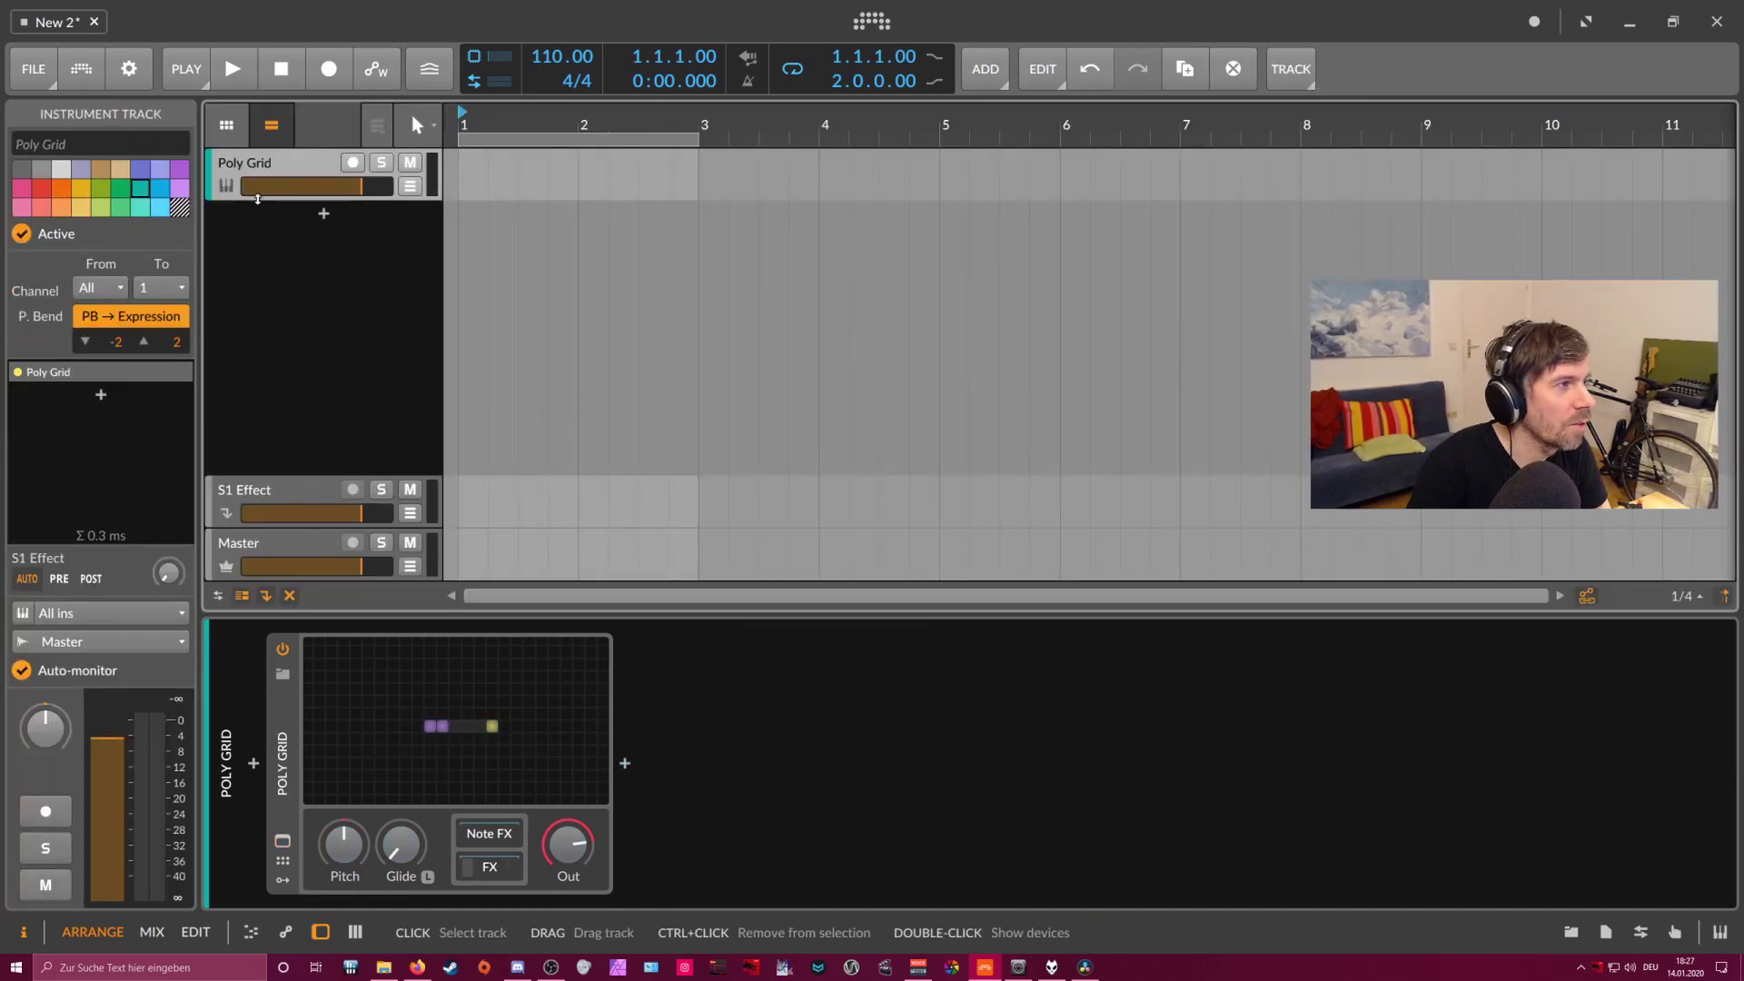
- Add a second instrument track with the E-Kick device
left_click(323, 215)
type("kick")
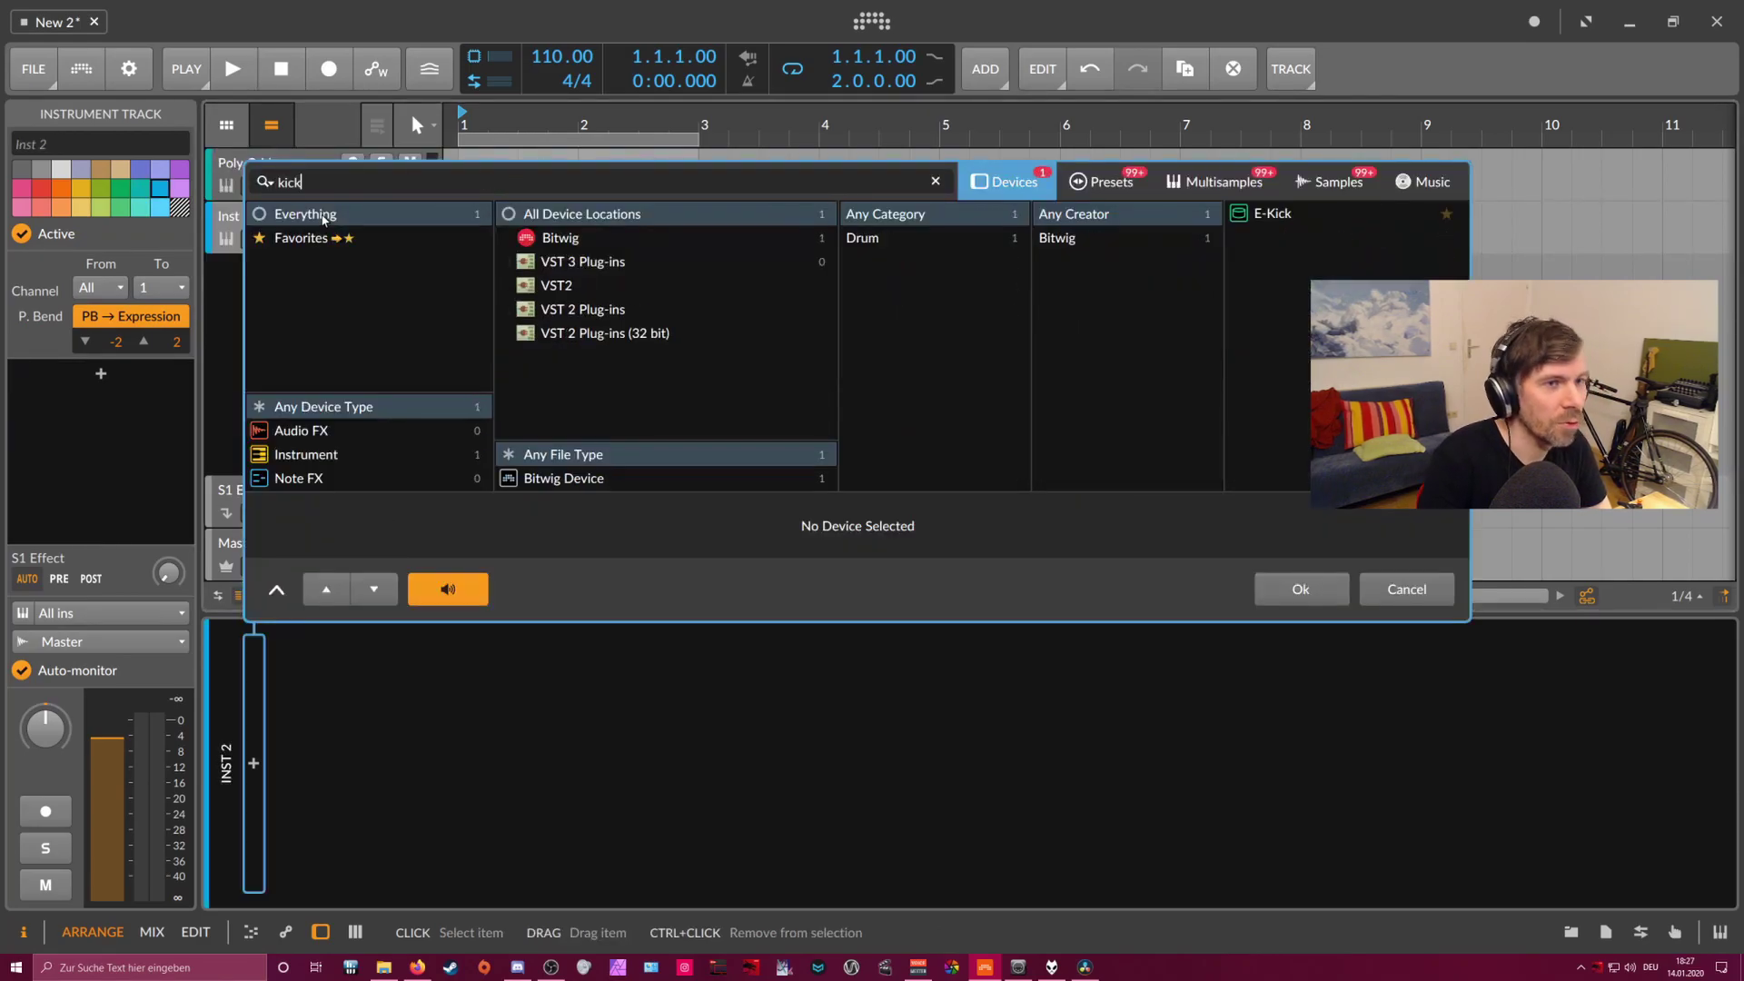
key("Return")
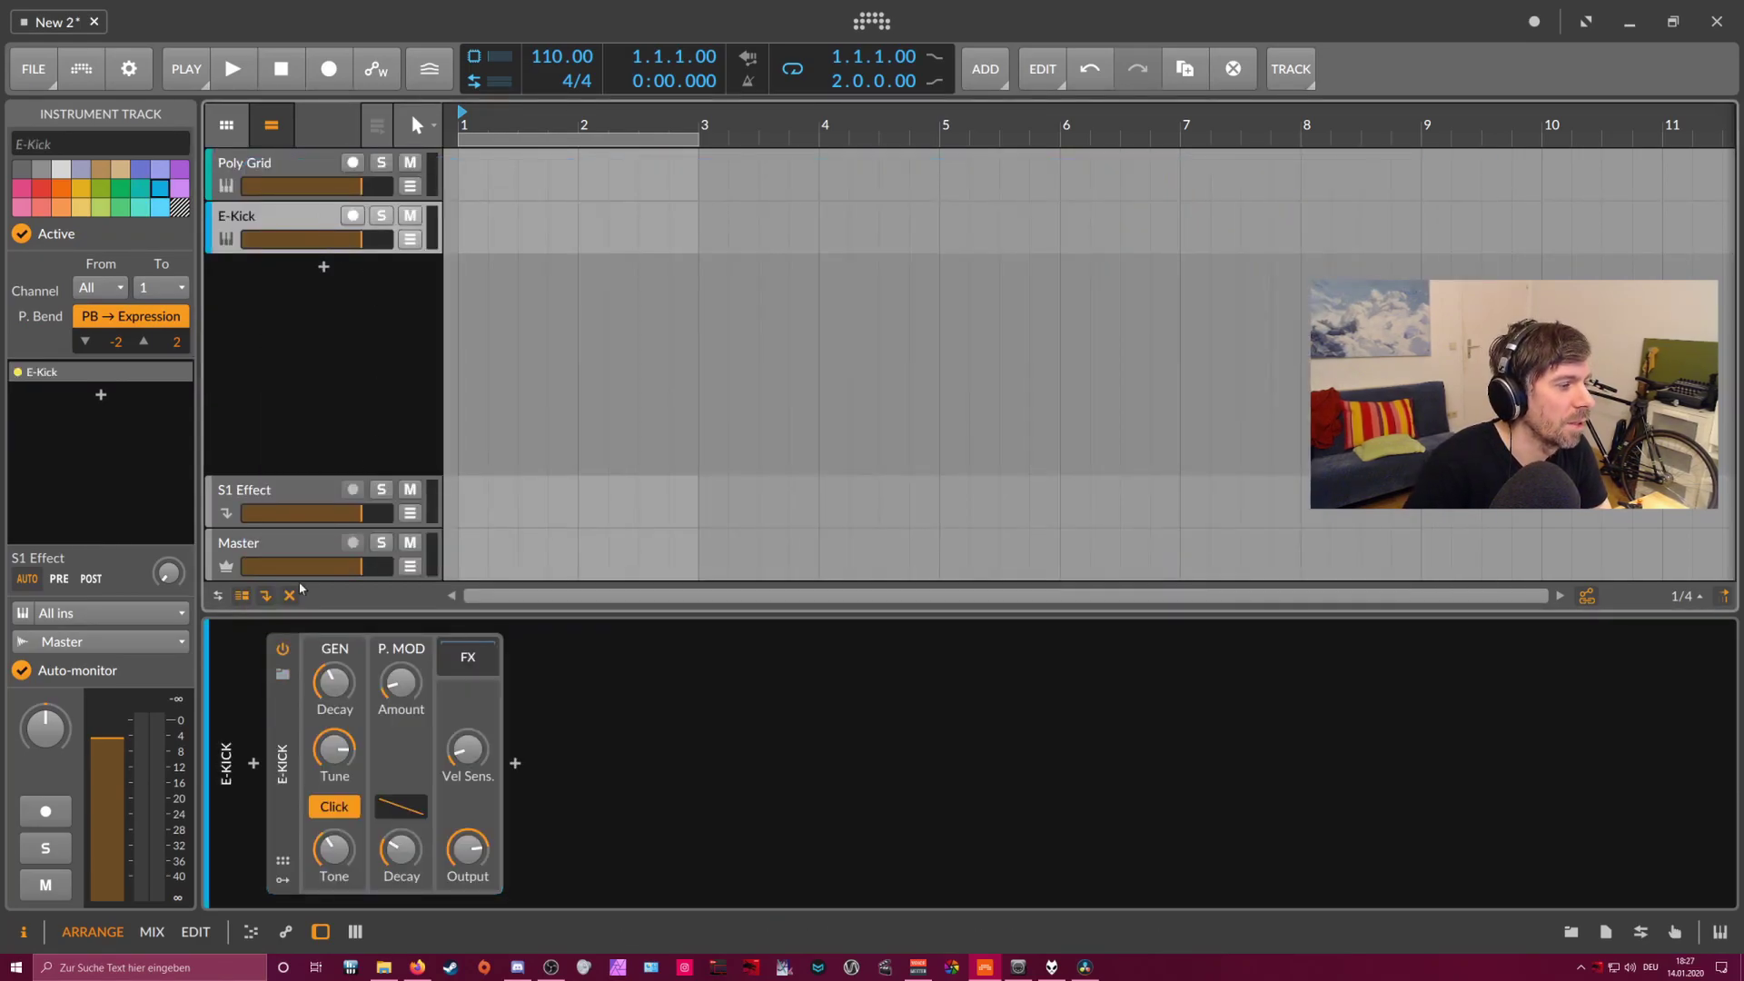
- Insert a Note Receiver device before the E-Kick
left_click(254, 766)
type("note")
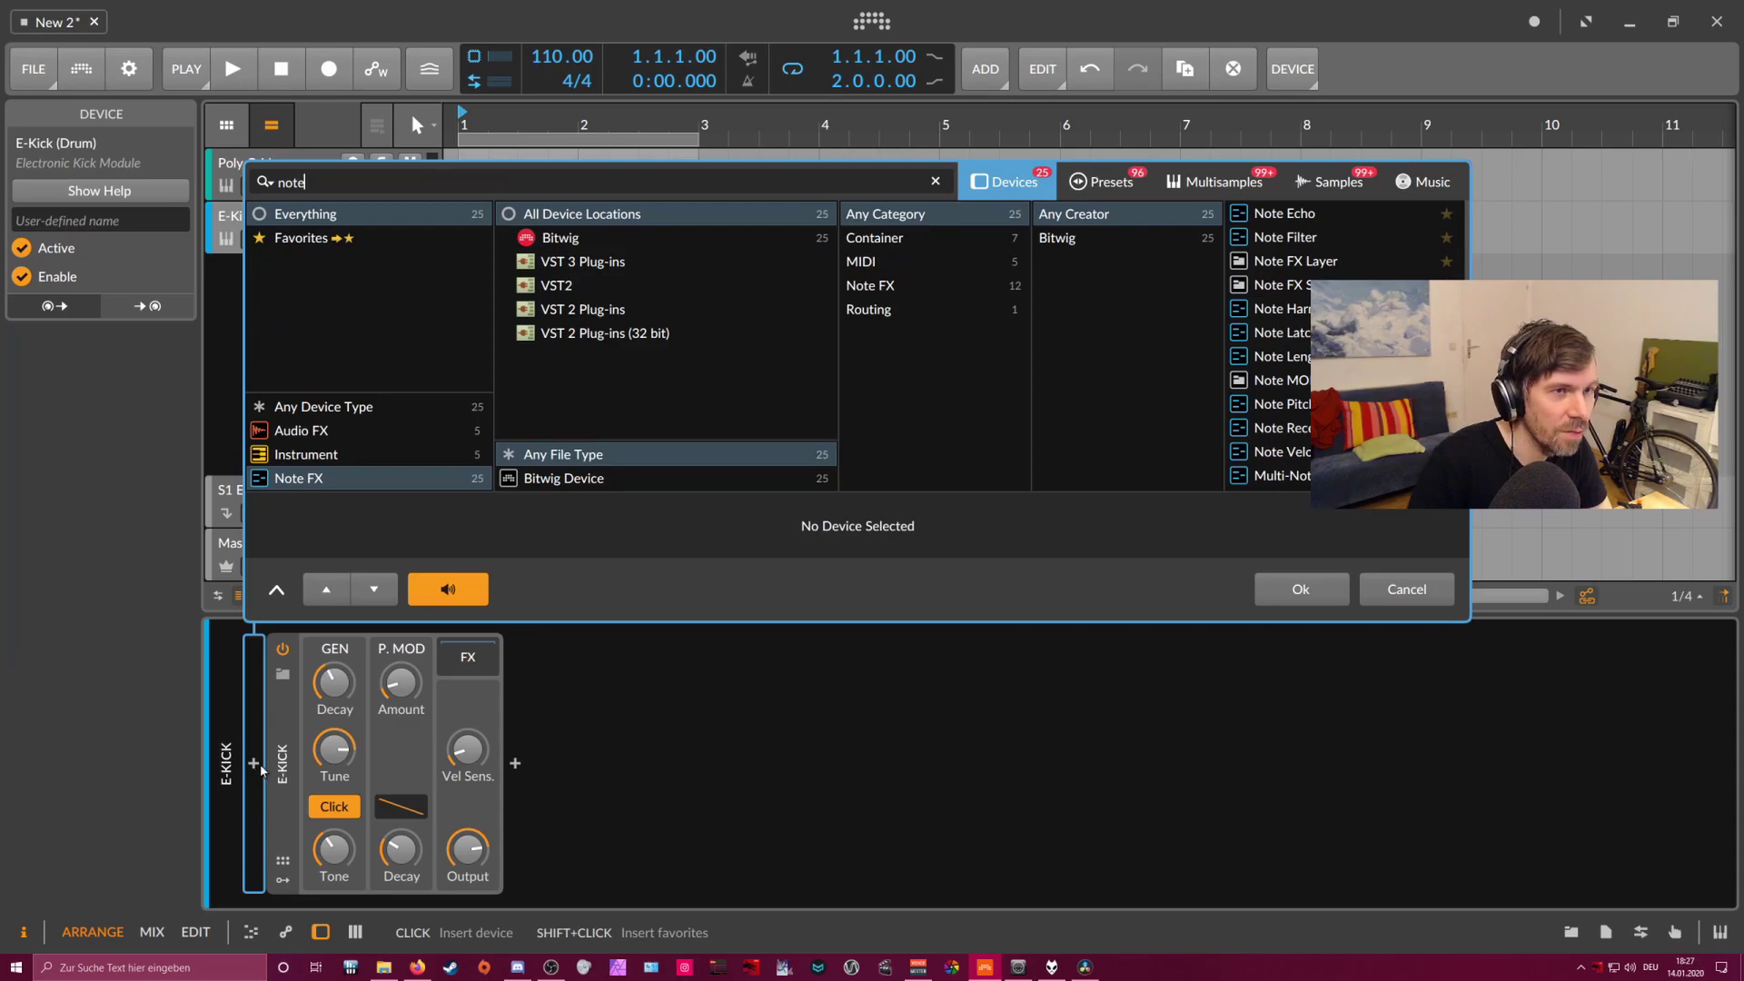
left_click(360, 406)
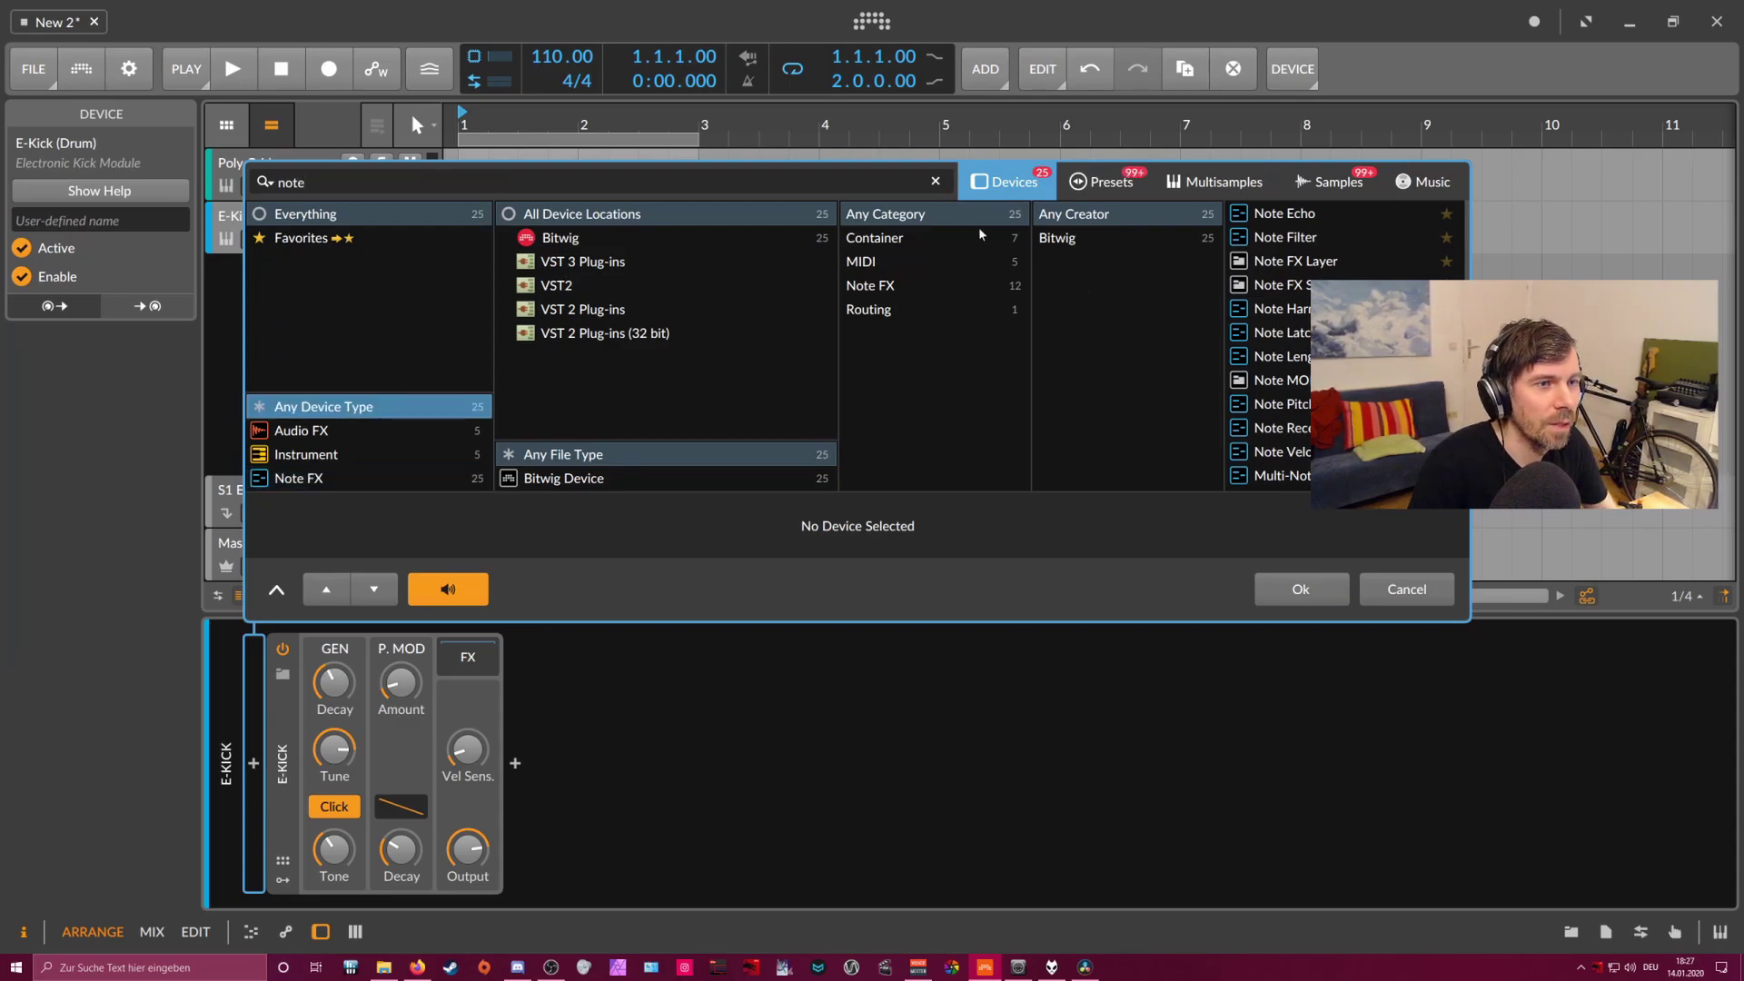
left_click(701, 187)
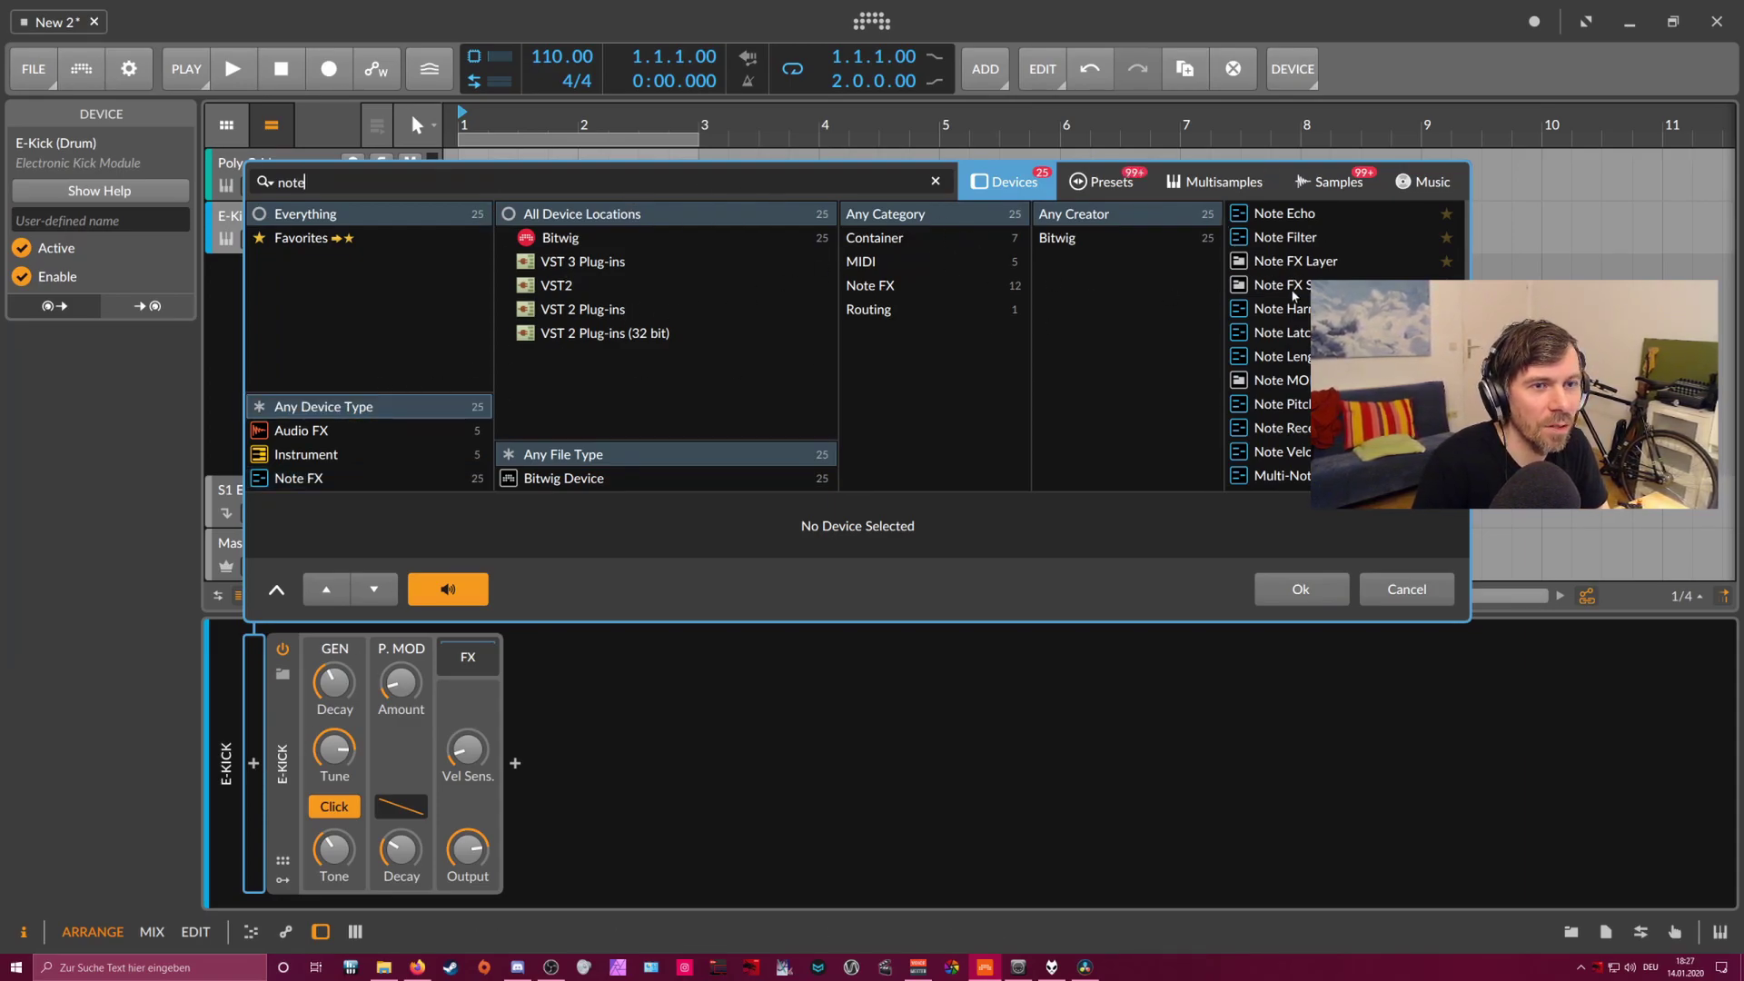
type("rec")
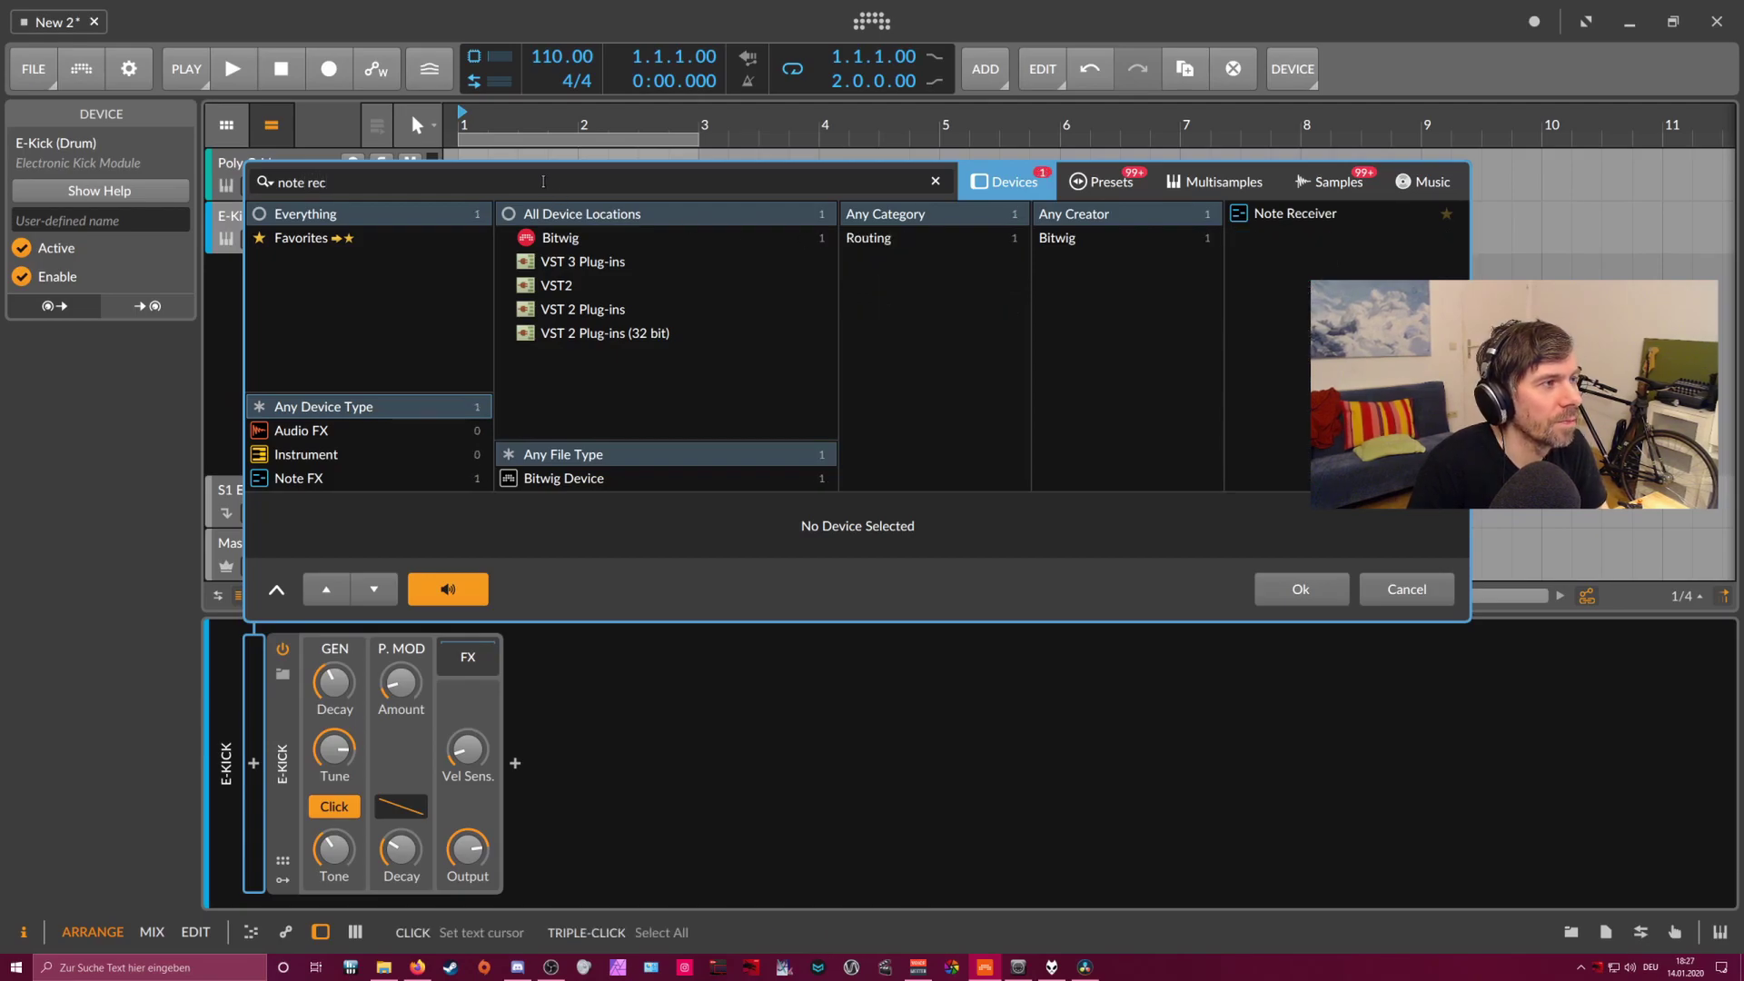
key("Return")
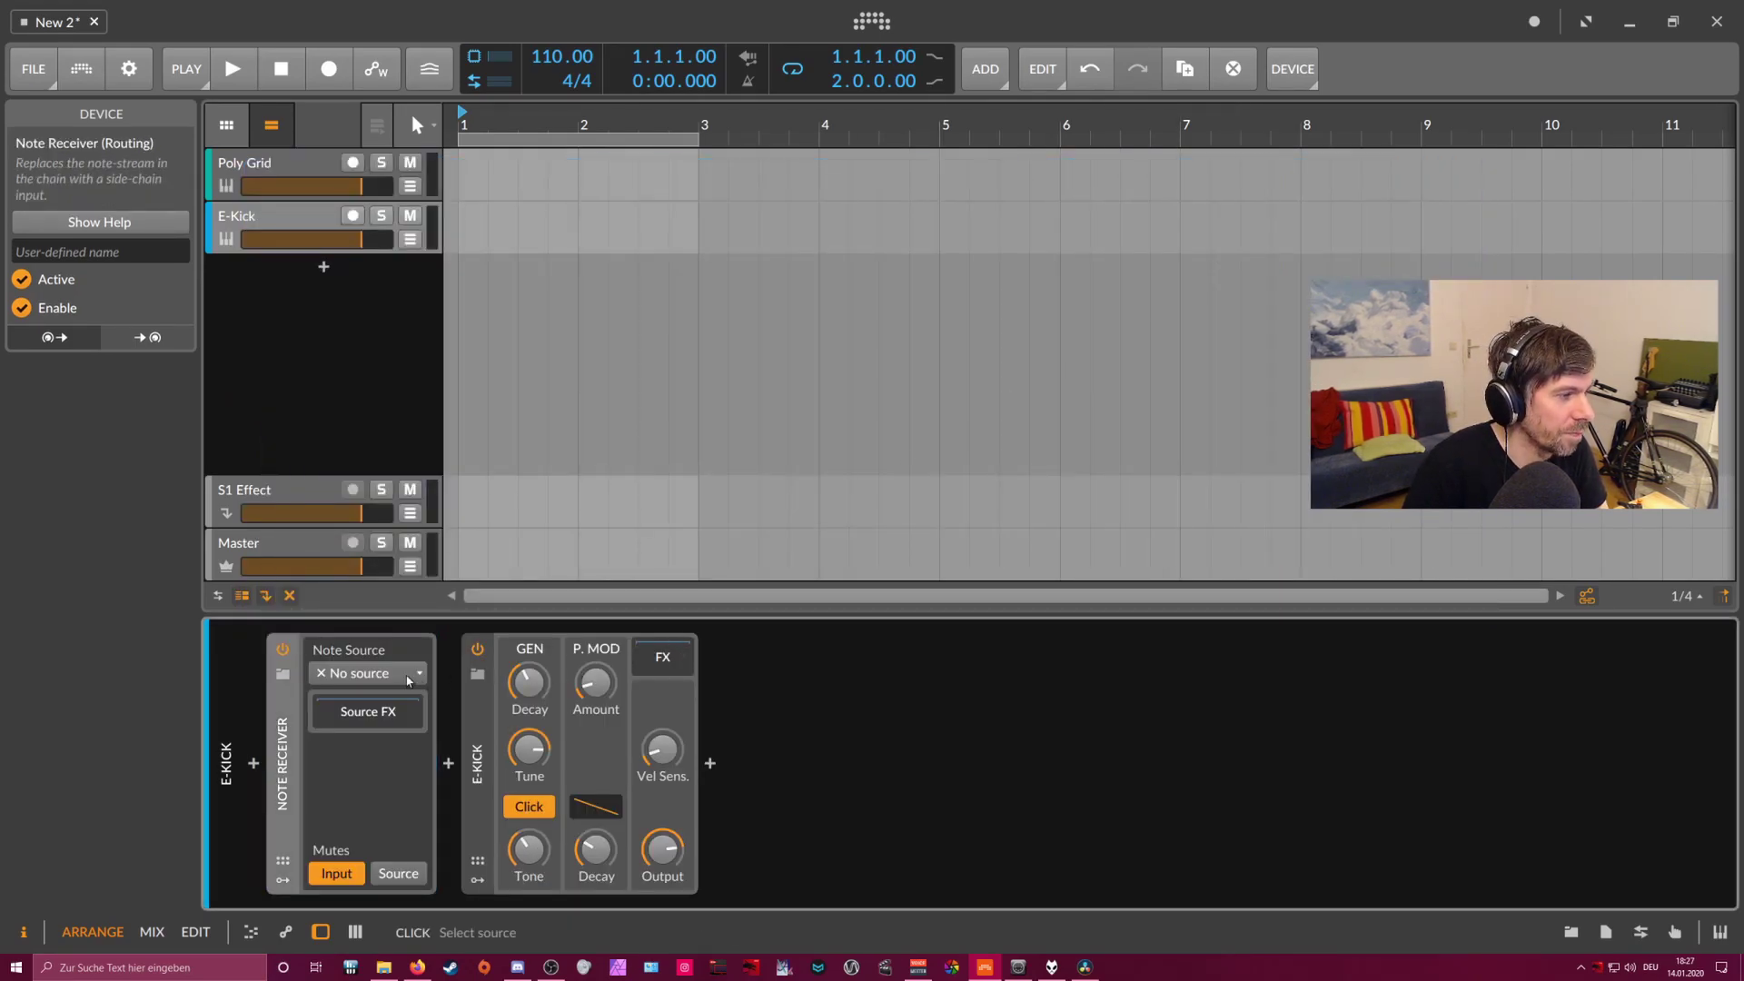
- Set the Note Receiver's source to the Grid Note Out chain inside the Poly Grid track
left_click(409, 677)
mouse_move(427, 768)
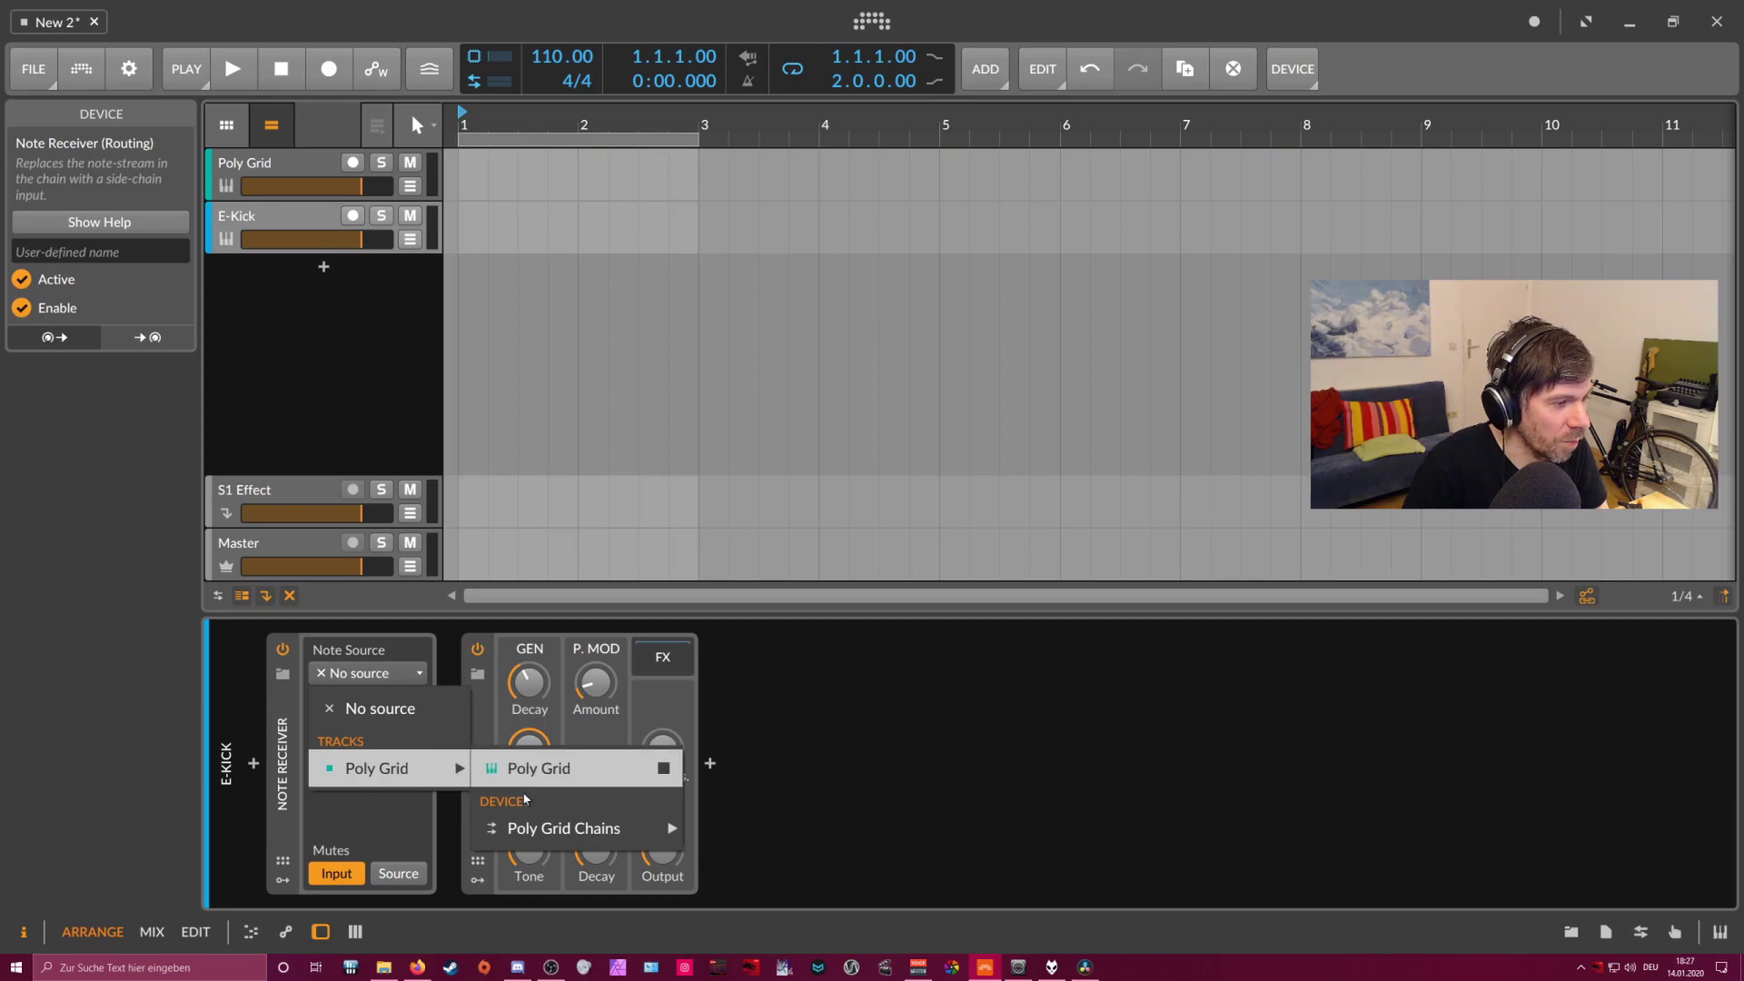
mouse_move(557, 829)
mouse_move(727, 829)
left_click(822, 828)
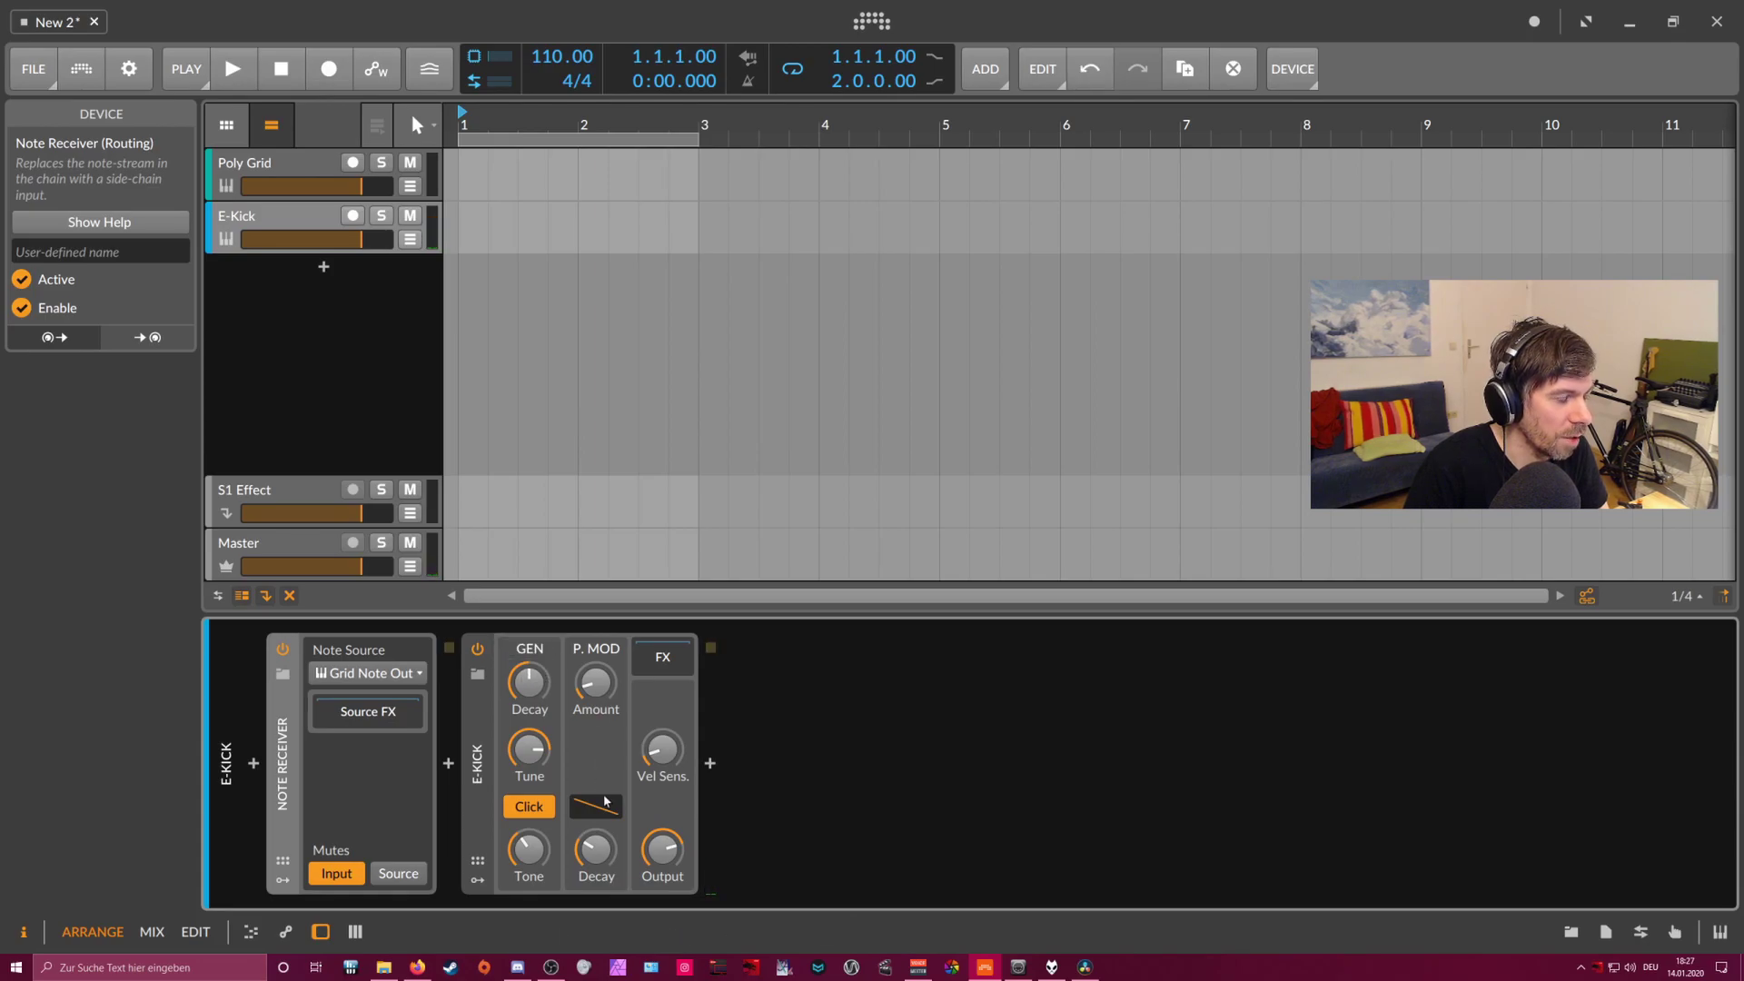
- Set the E-Kick's pitch mod decay to about 72 ms, lower its Decay and set Tone to about 911 Hz
left_click_drag(604, 798, 604, 823)
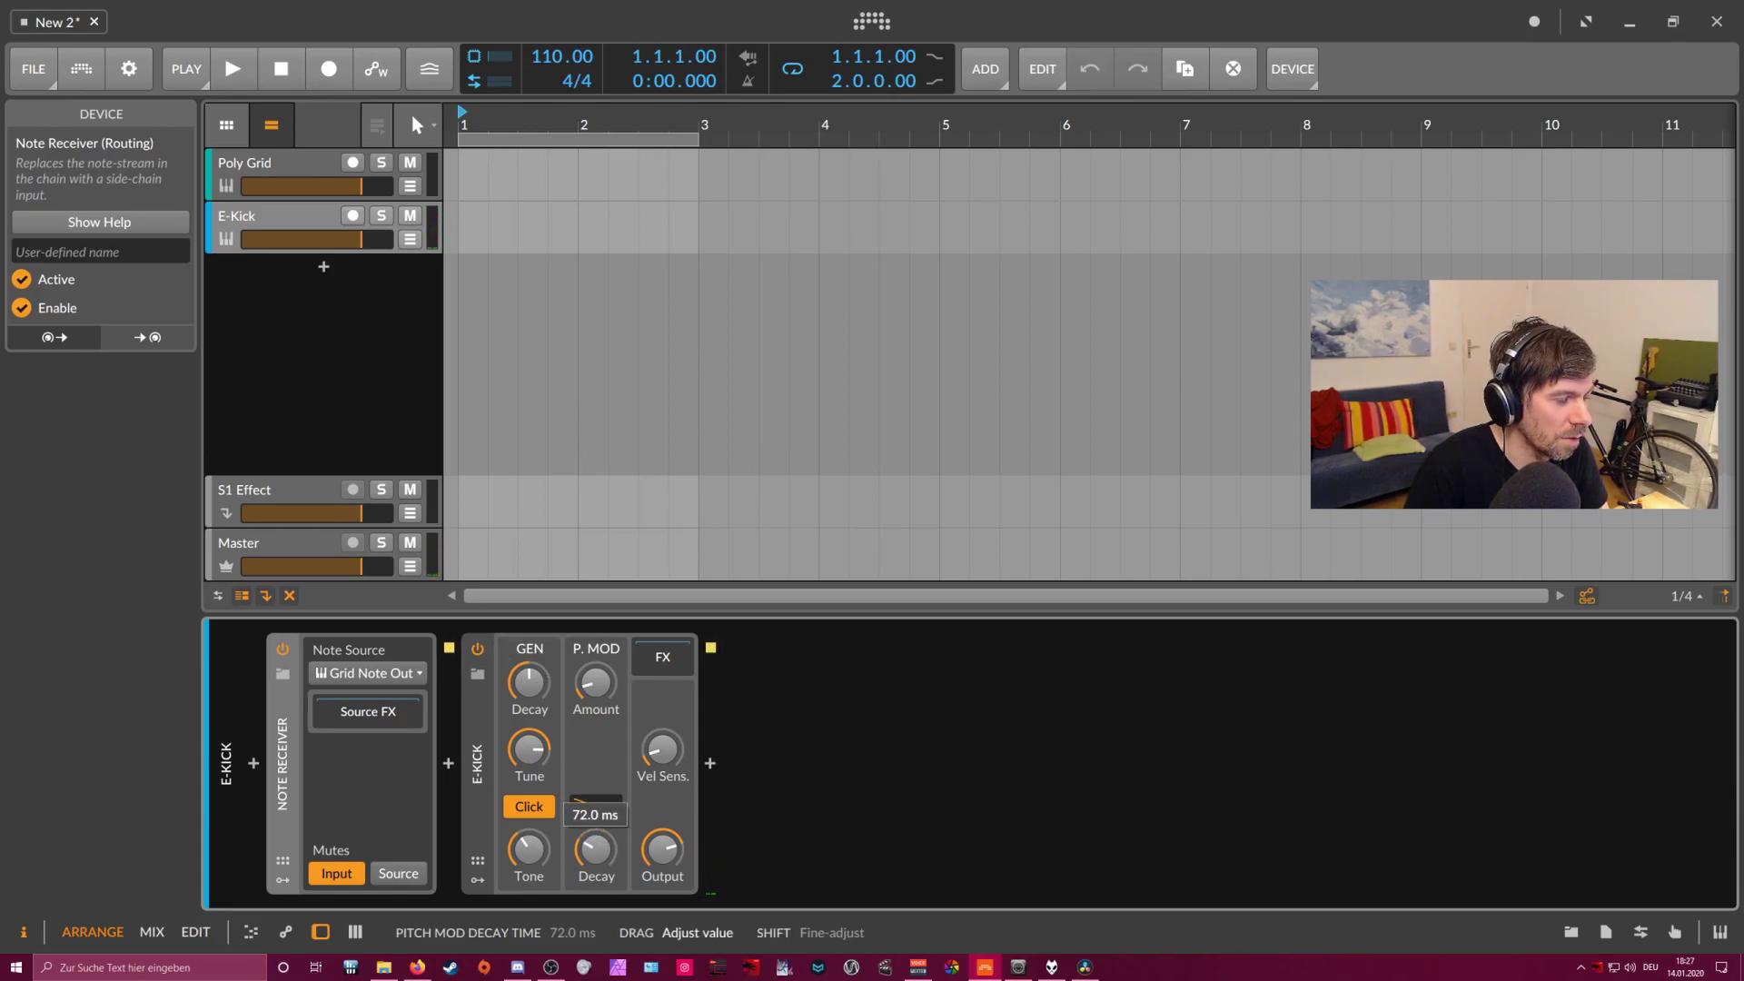
left_click_drag(530, 682, 564, 727)
left_click_drag(529, 850, 483, 654)
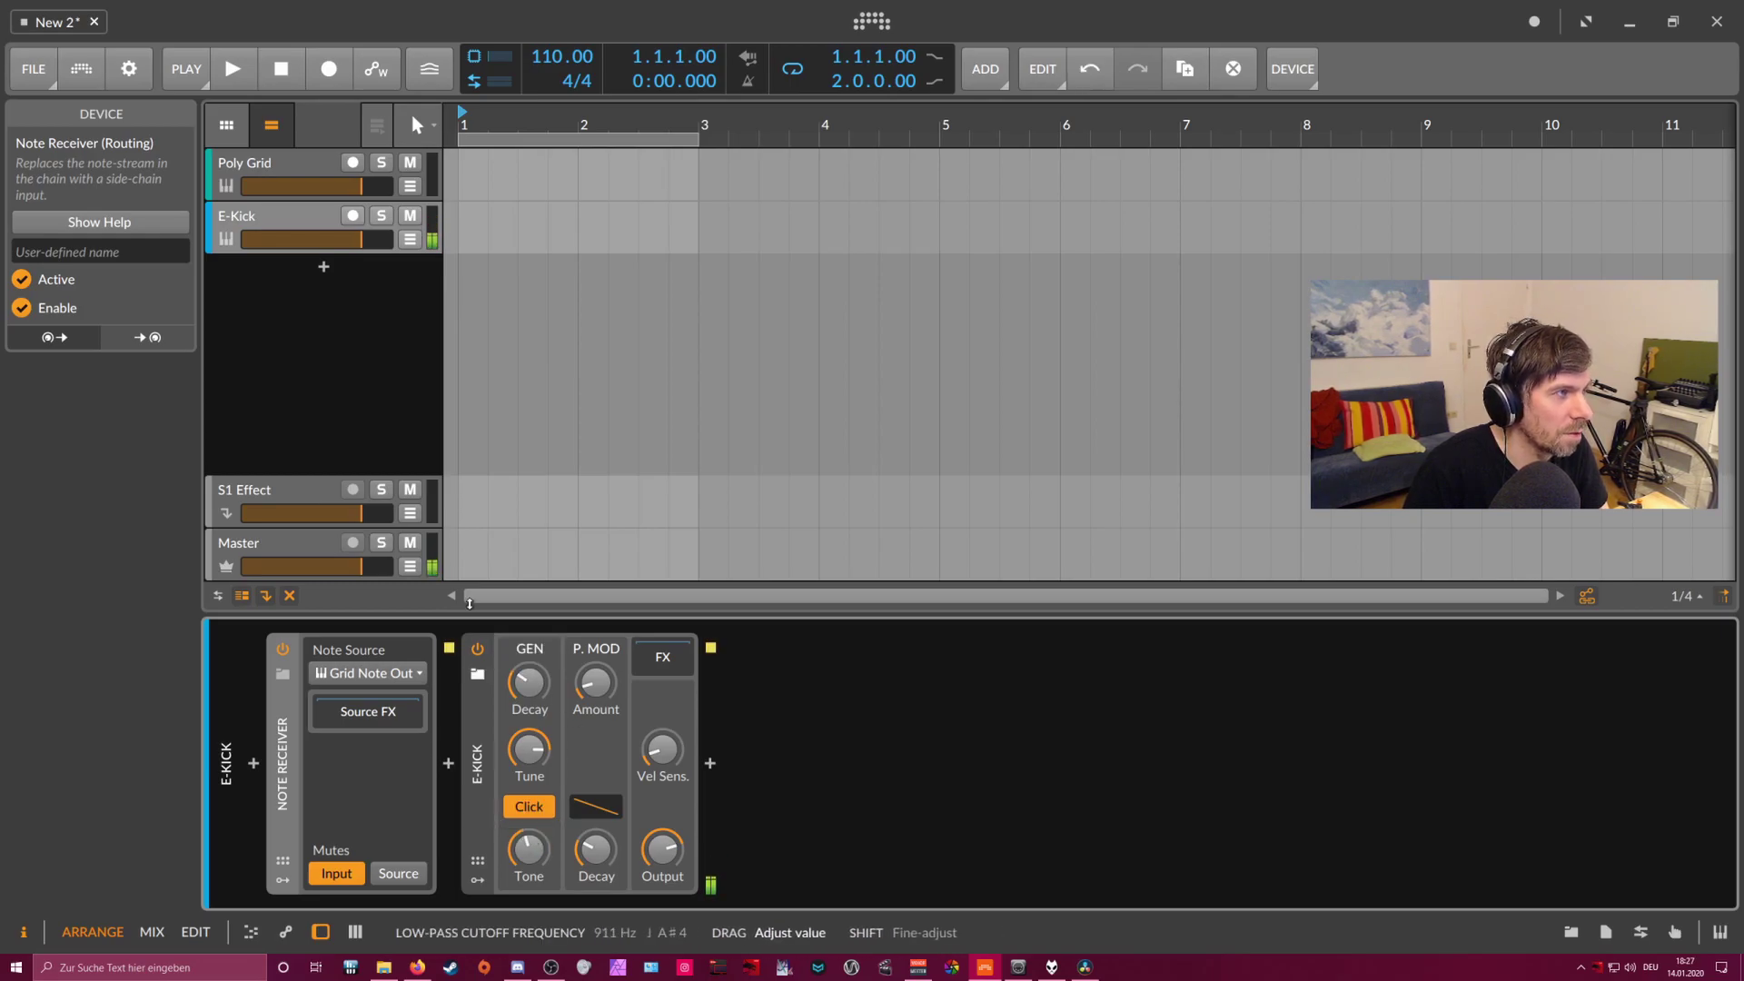
- Reopen the Poly Grid editor, move the Modulator Out away from Gates and widen the Gates module to fill the gap
left_click(243, 163)
left_click(454, 722)
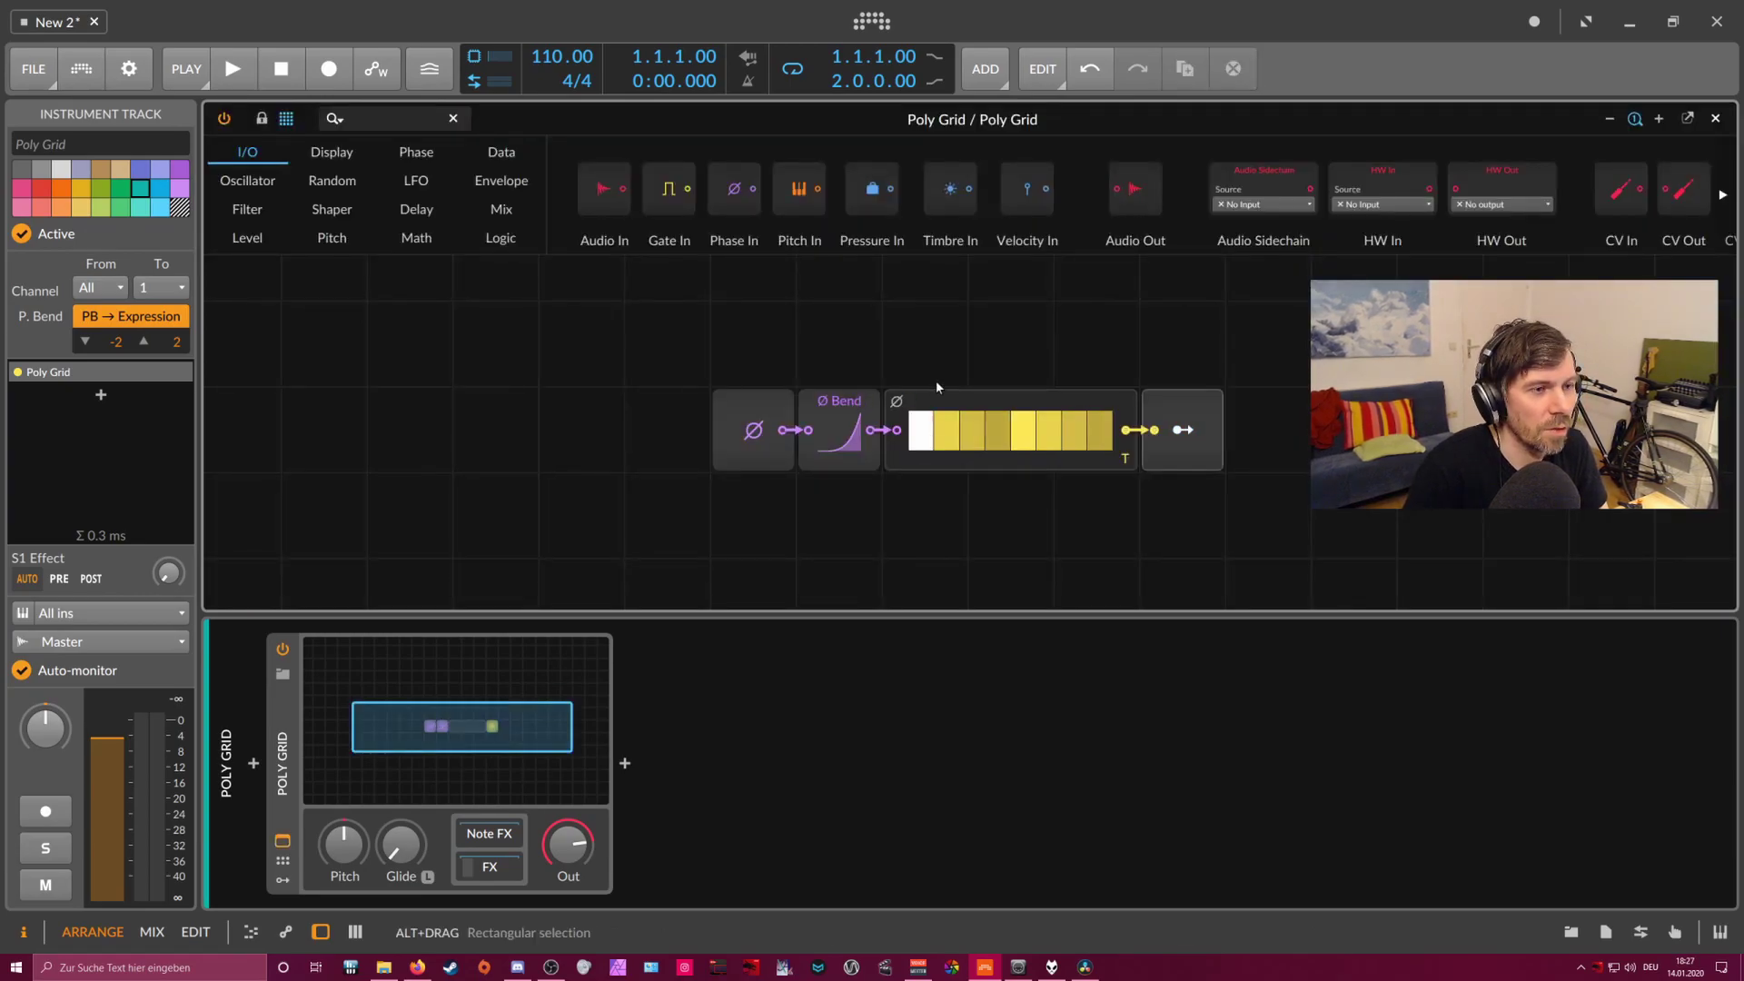
left_click_drag(986, 366, 765, 378)
left_click_drag(961, 441, 1218, 441)
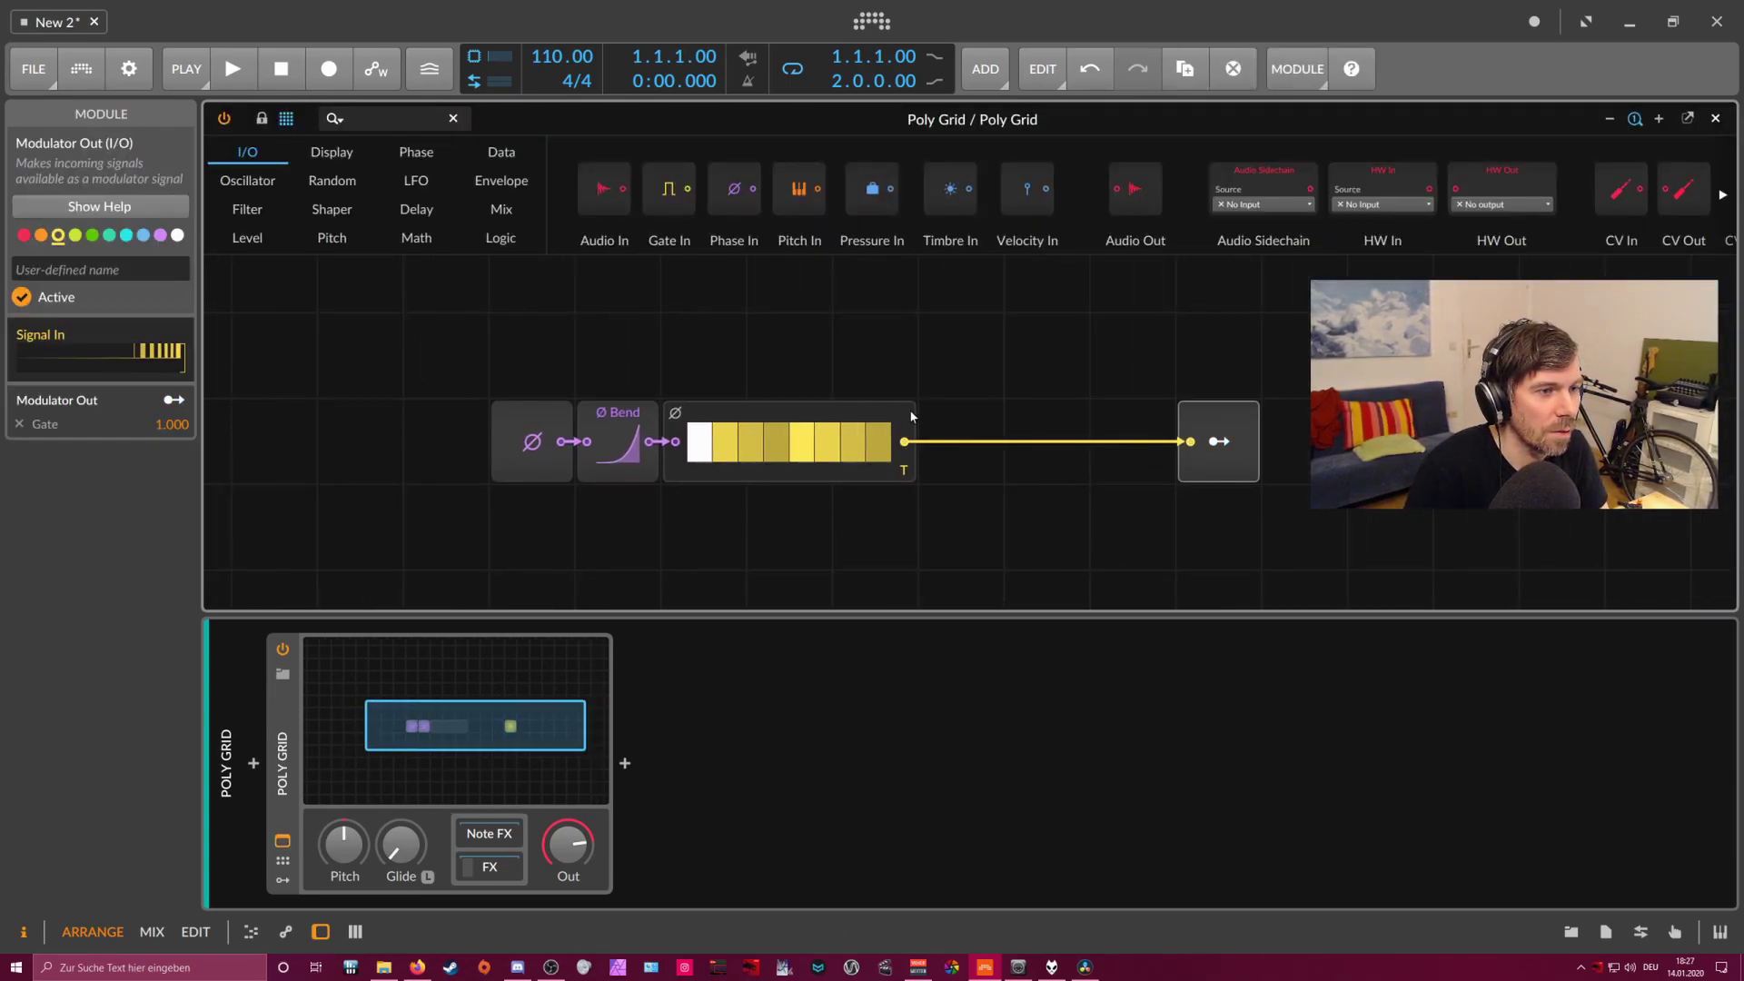
left_click_drag(912, 414, 1172, 416)
- Set the Gates step count to 16 and turn on the added steps
left_click(705, 411)
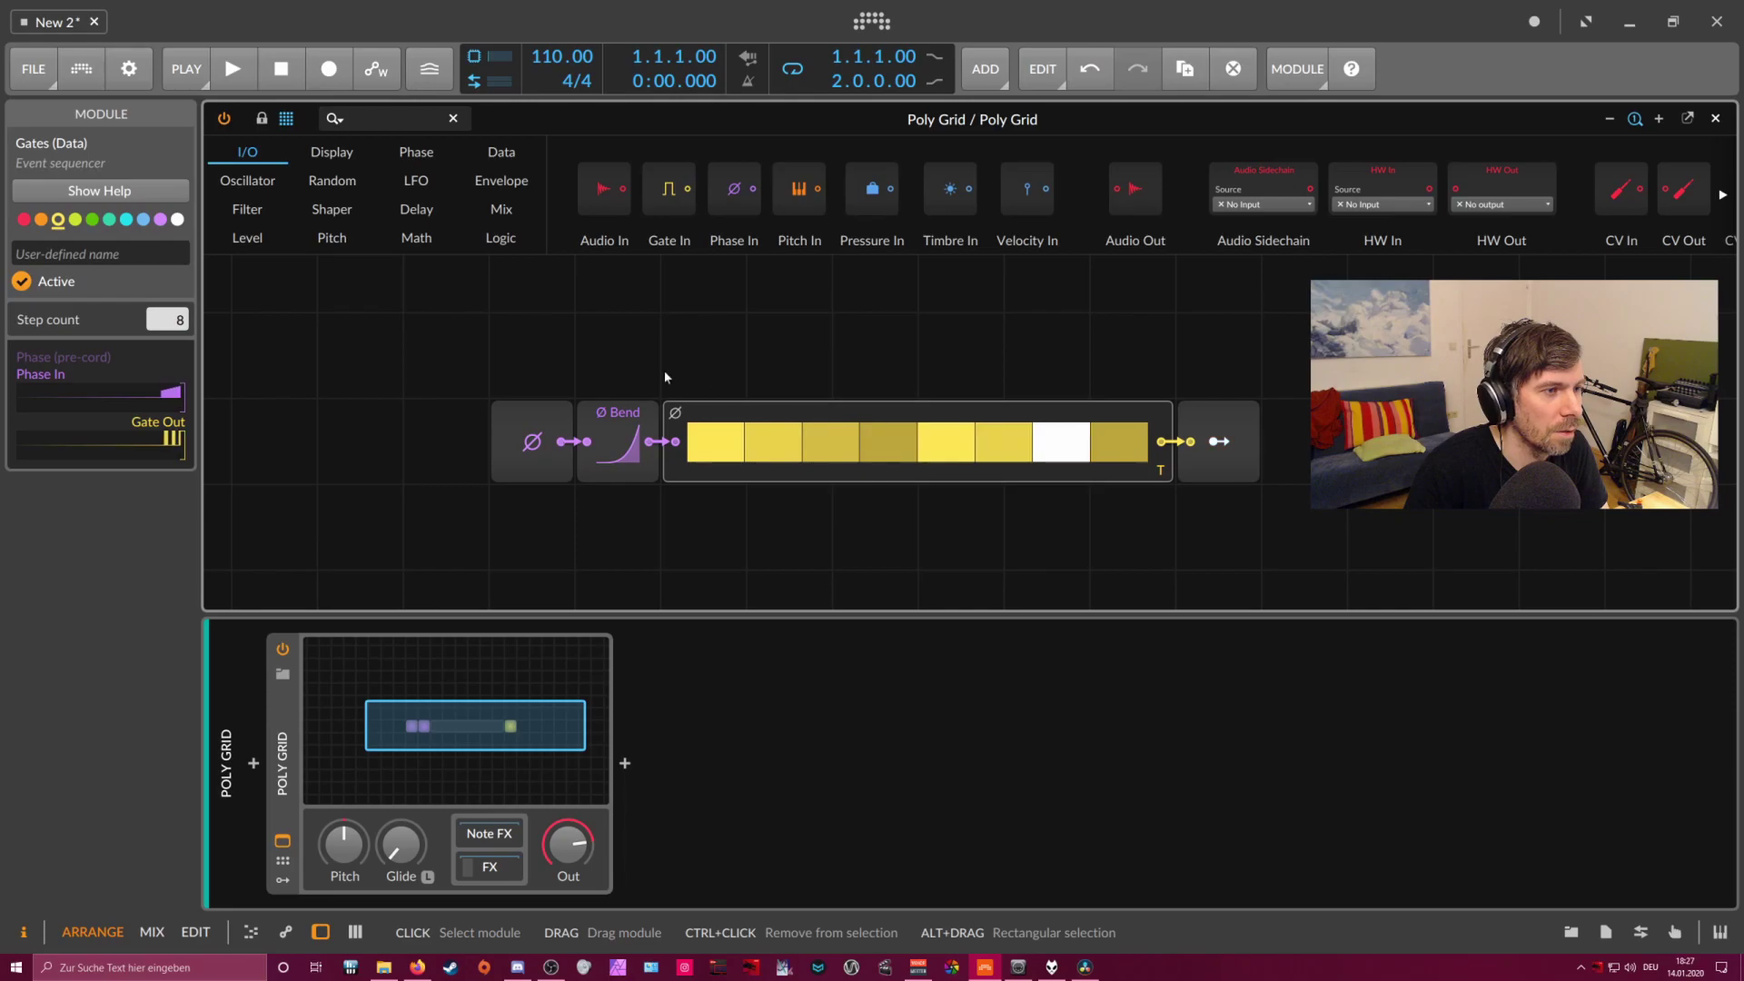
mouse_move(169, 319)
left_mouse_down()
mouse_move(168, 231)
mouse_move(168, 293)
left_mouse_up()
left_click_drag(919, 428, 1136, 442)
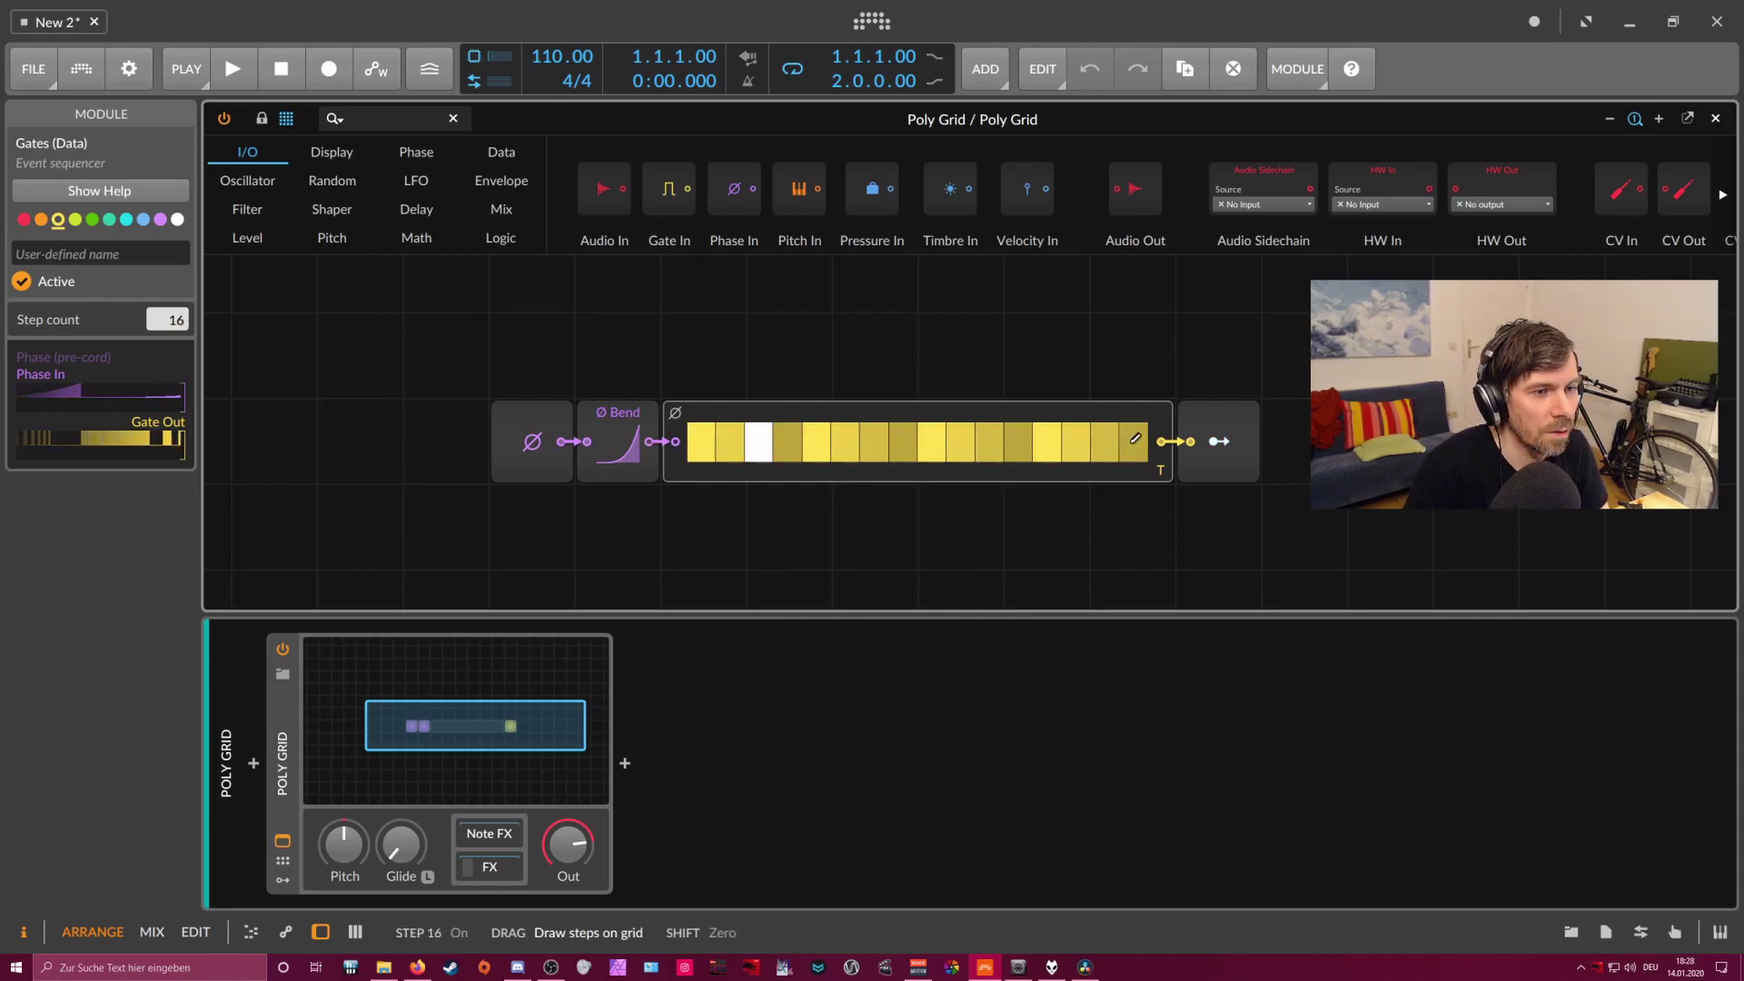
- Redraw the Gates pattern so that only steps 1, 5, 9, 12 and 16 are on
left_click_drag(731, 437, 791, 438)
left_click_drag(960, 439, 1132, 437)
left_click(845, 443)
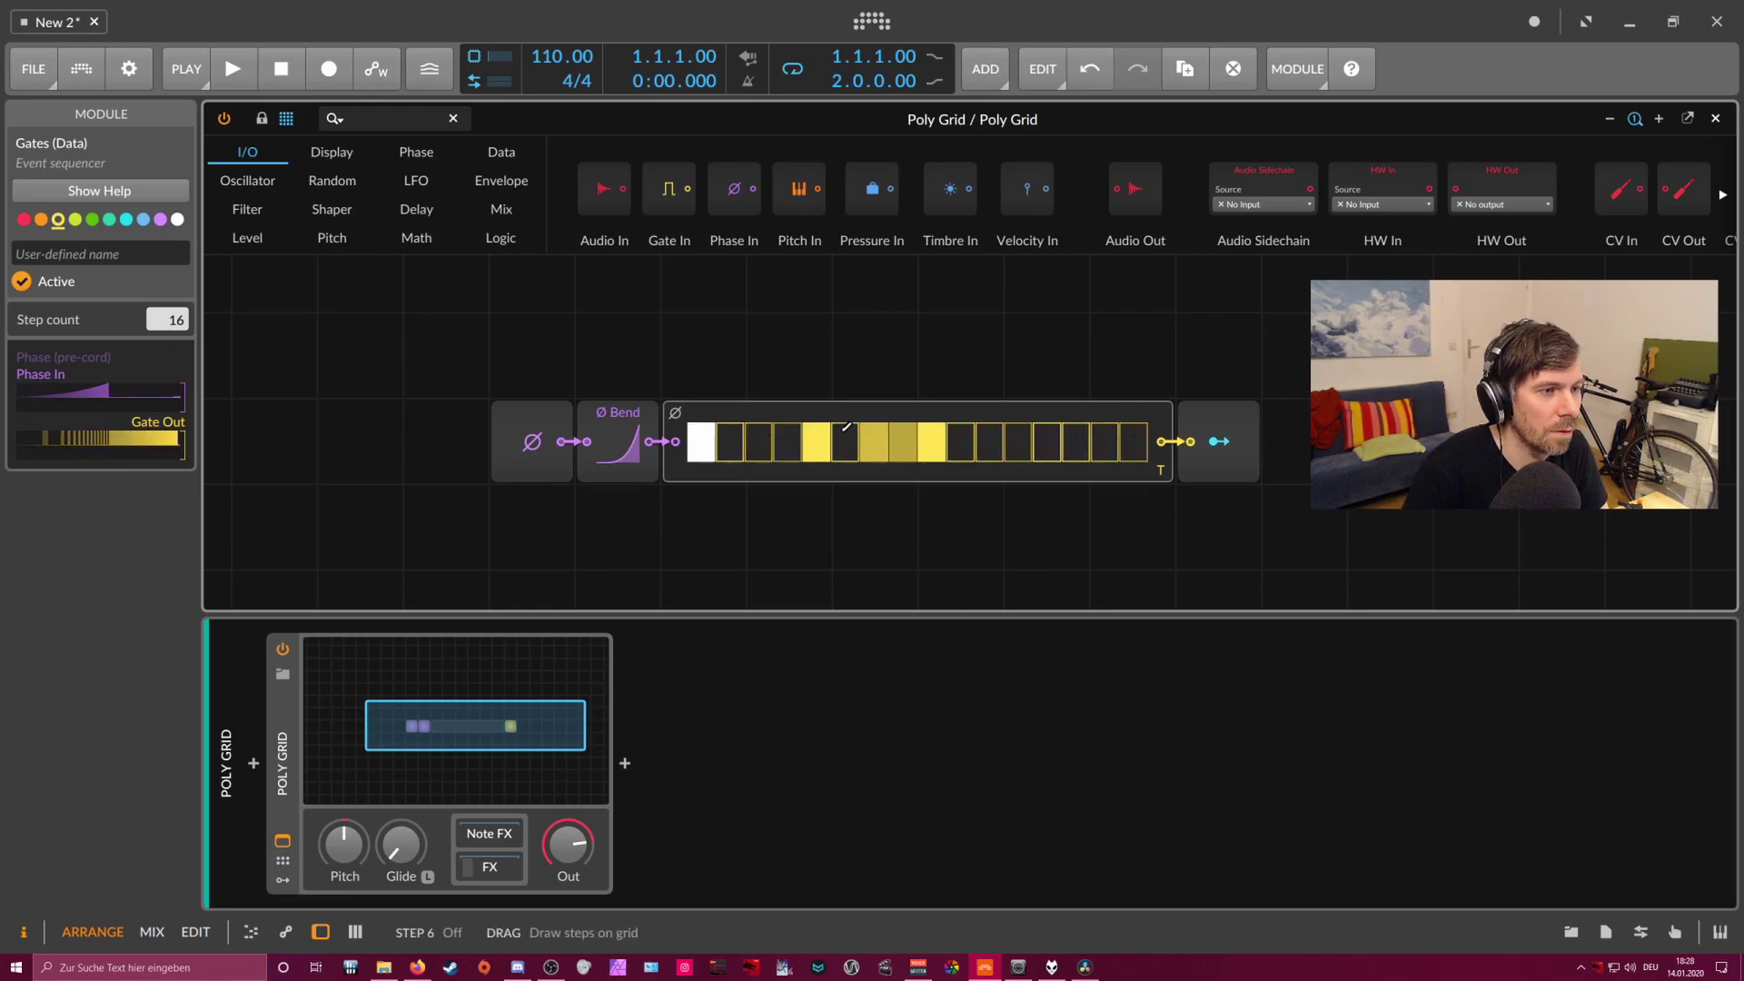
left_click(874, 443)
left_click(903, 442)
left_click(1018, 442)
left_click(1081, 443)
left_click(1104, 442)
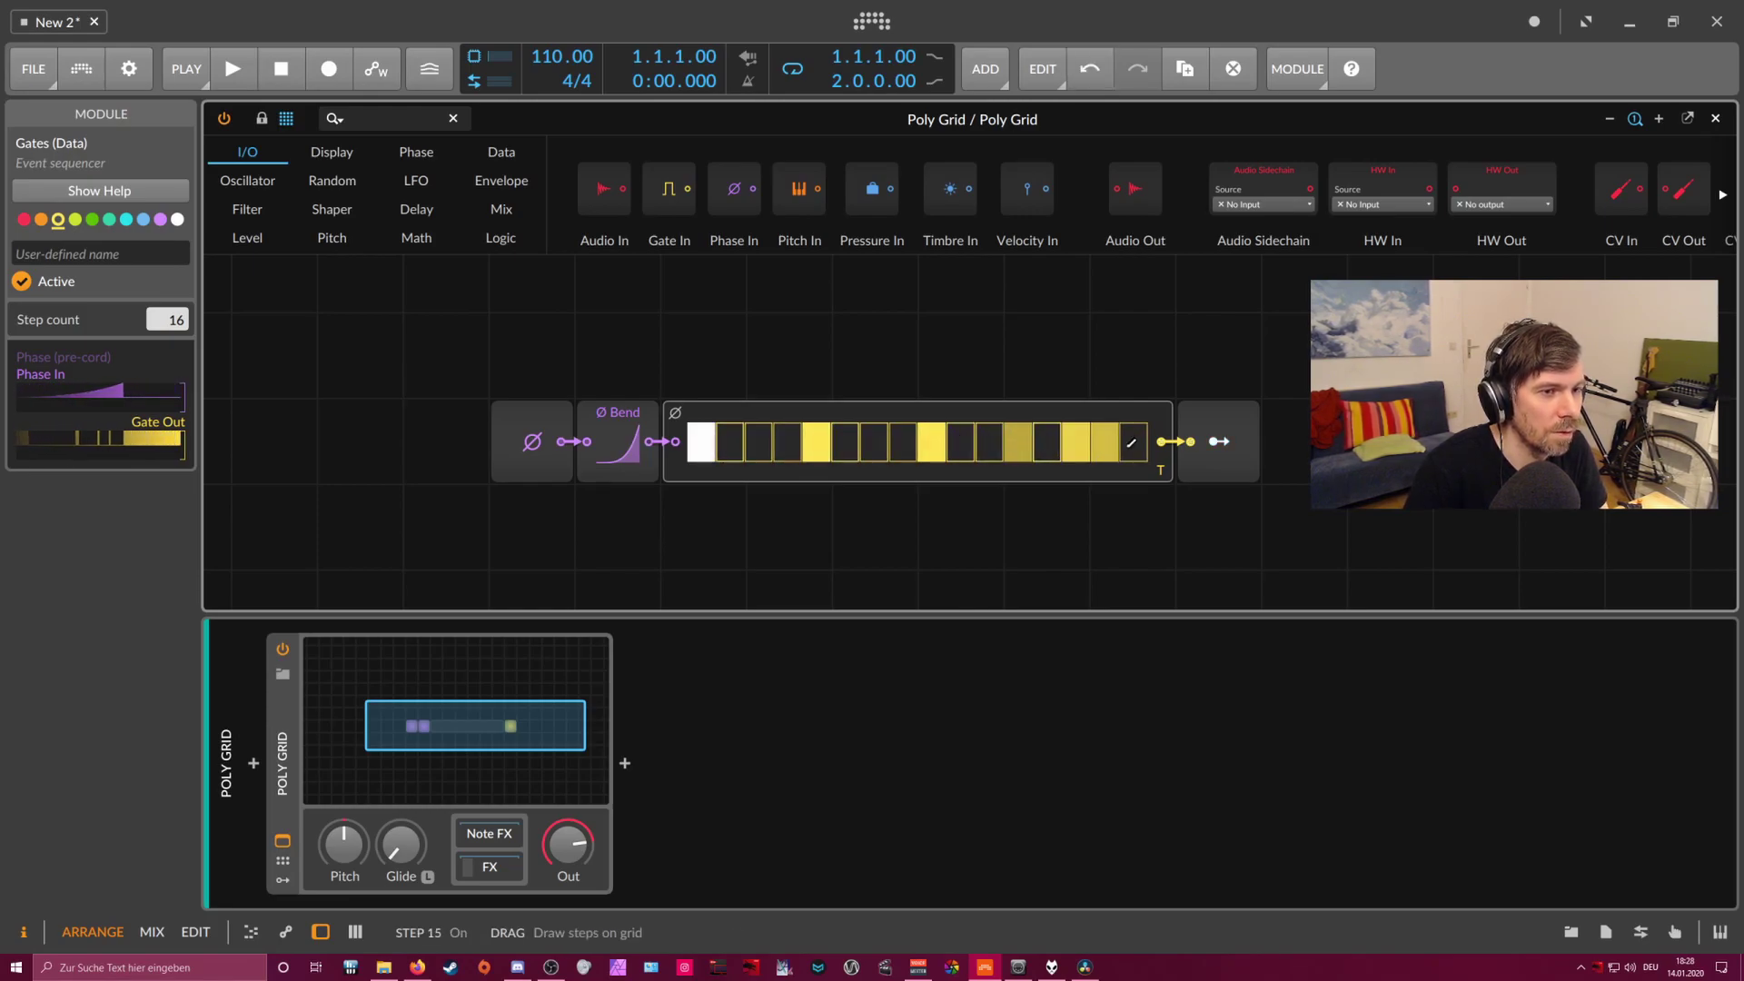
left_click(1133, 443)
left_click(1076, 443)
left_click(1105, 442)
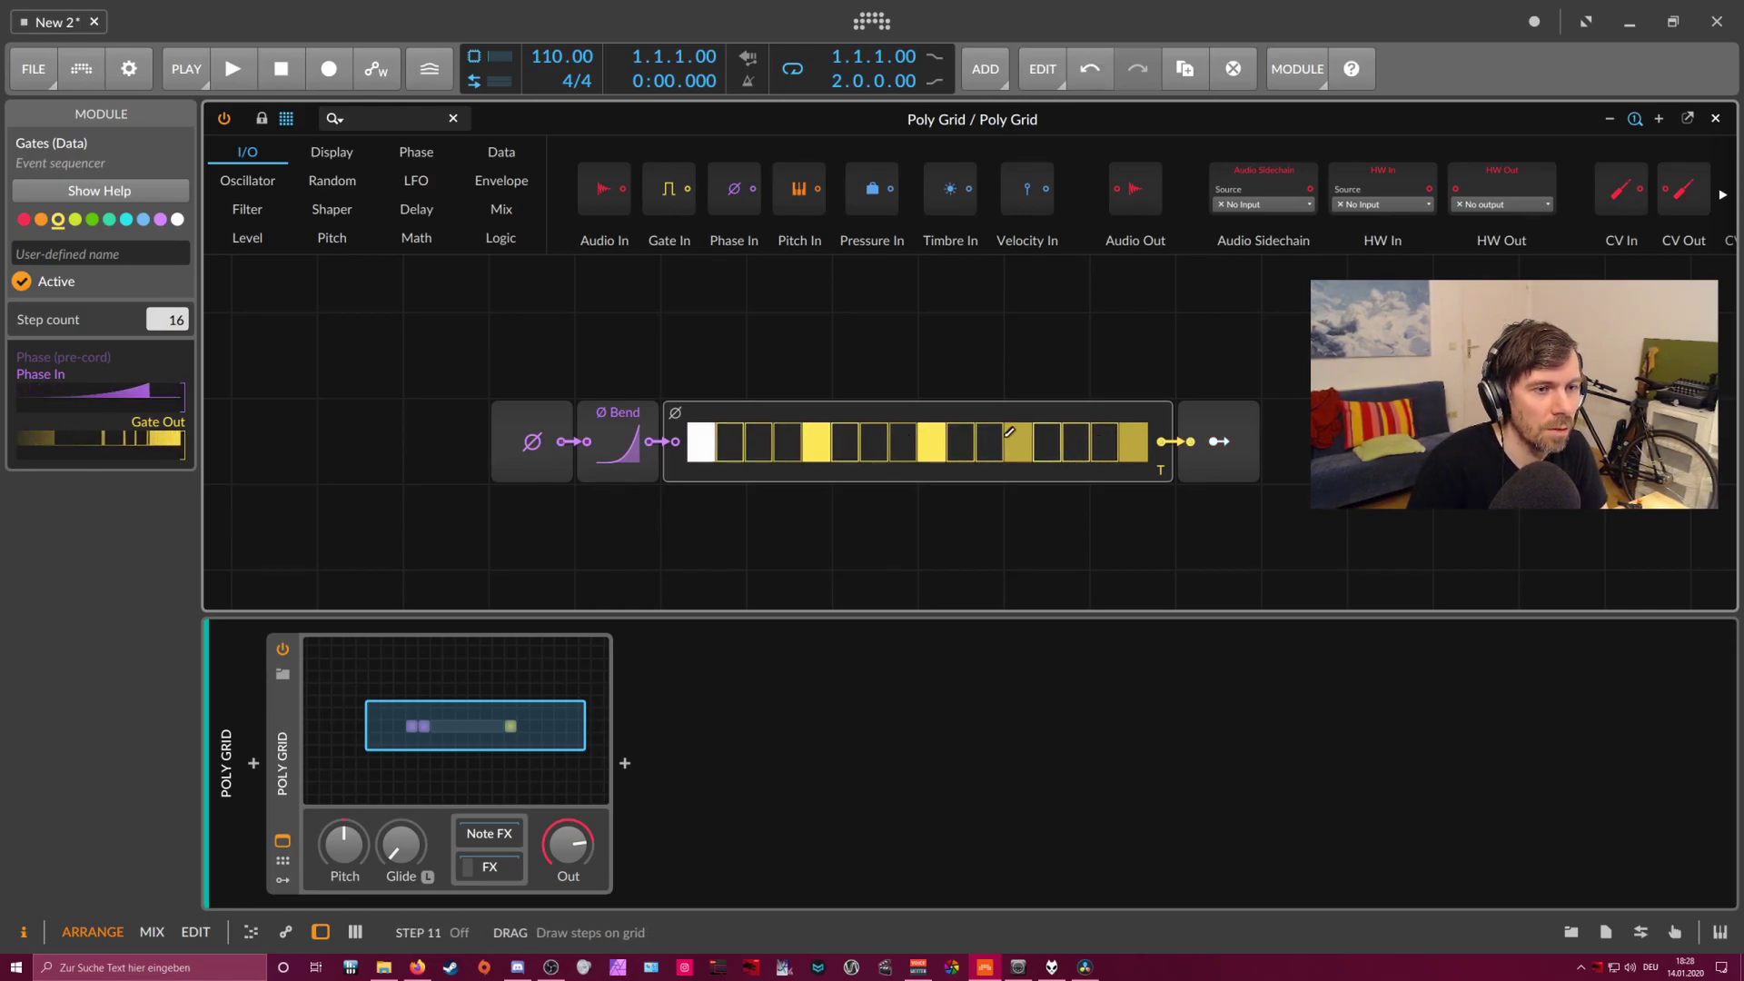
- Close the Poly Grid editor to return to the arrangement
key("Escape")
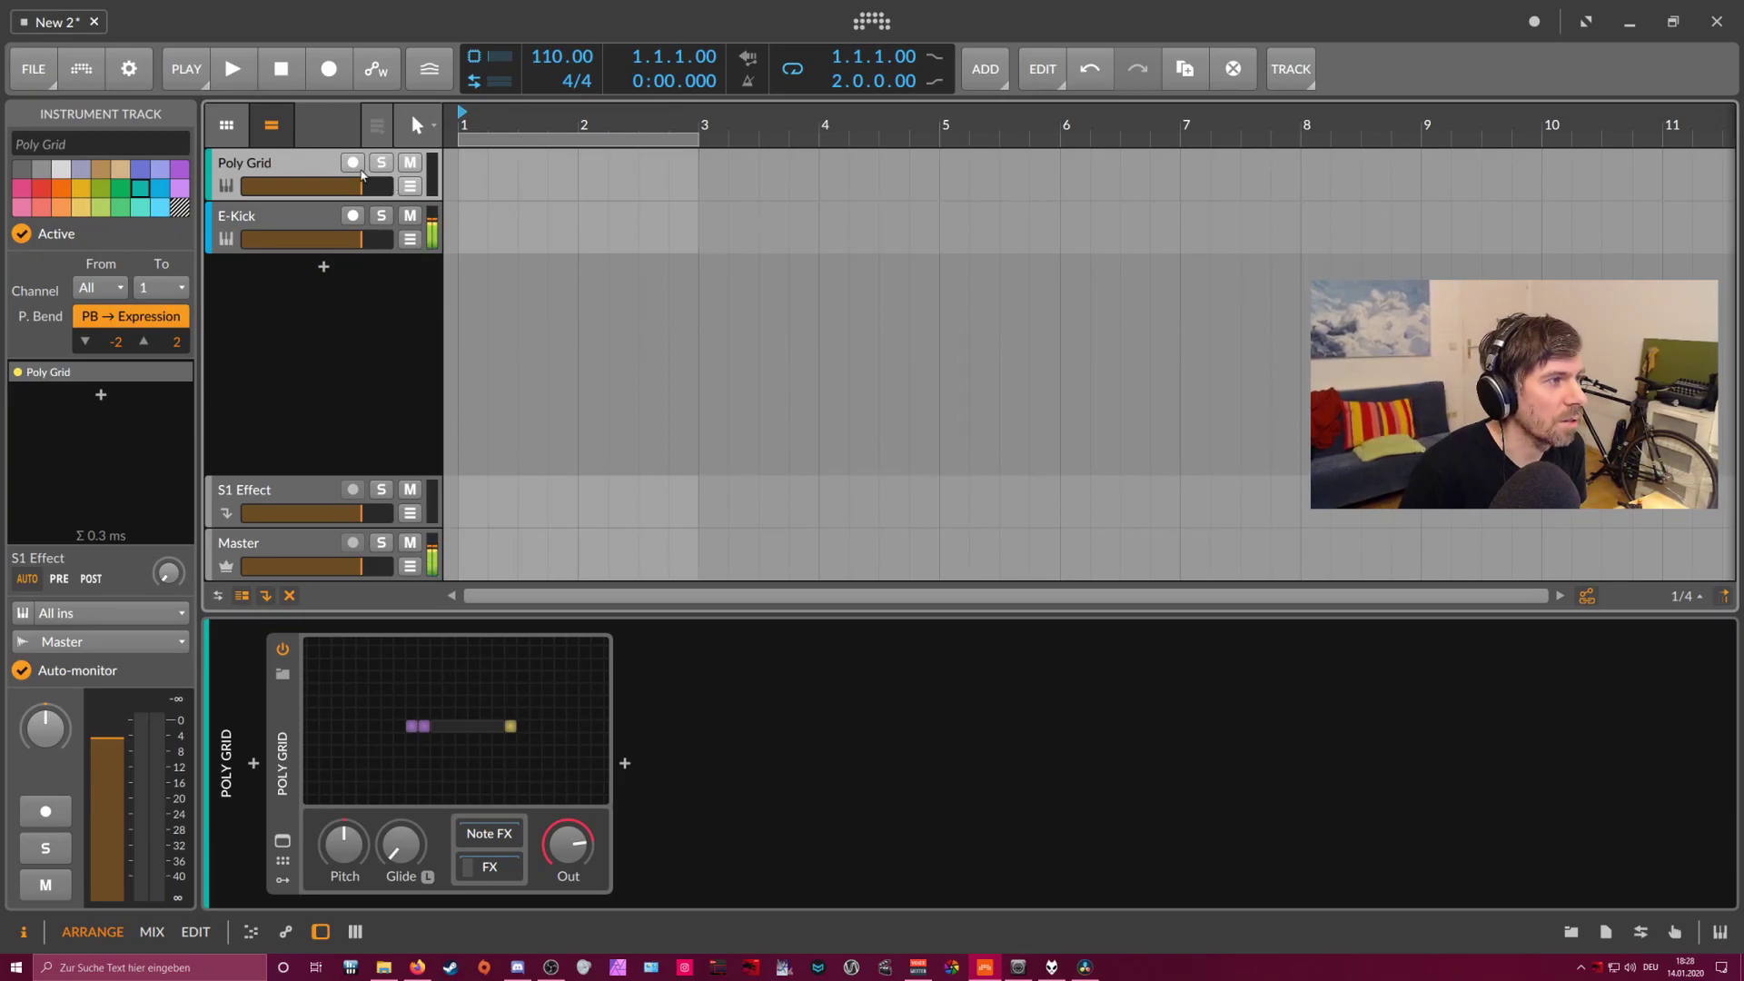
left_click(486, 672)
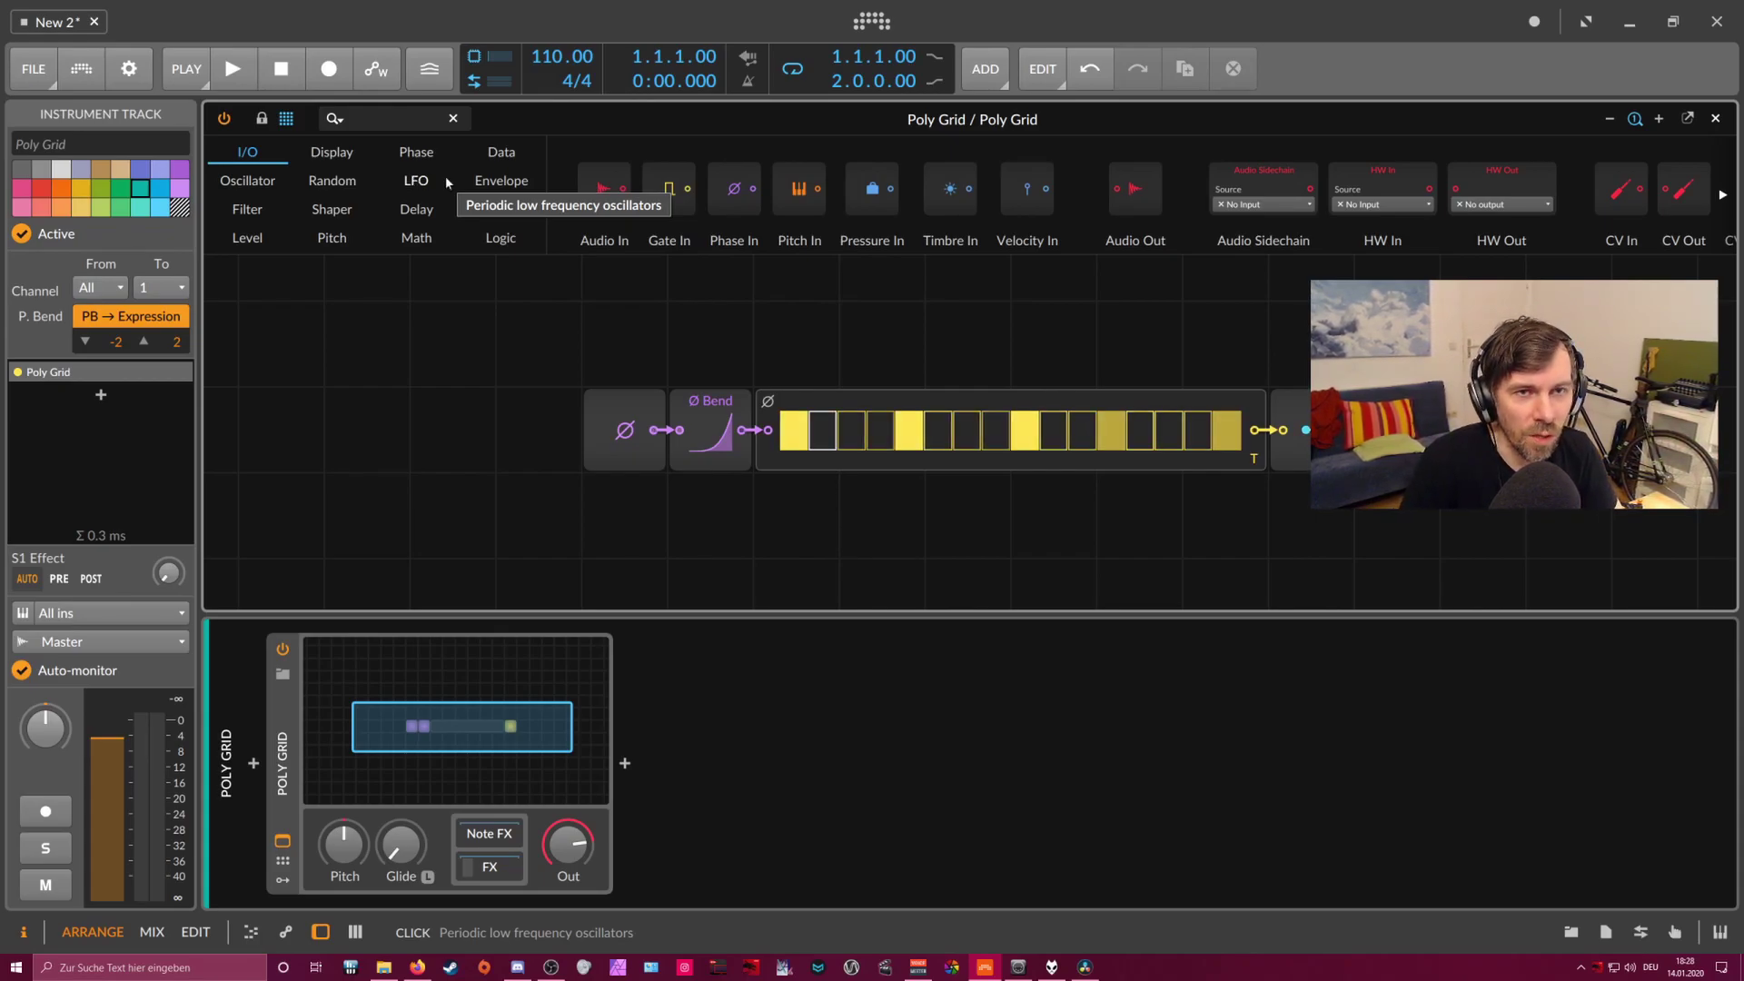
left_click(453, 118)
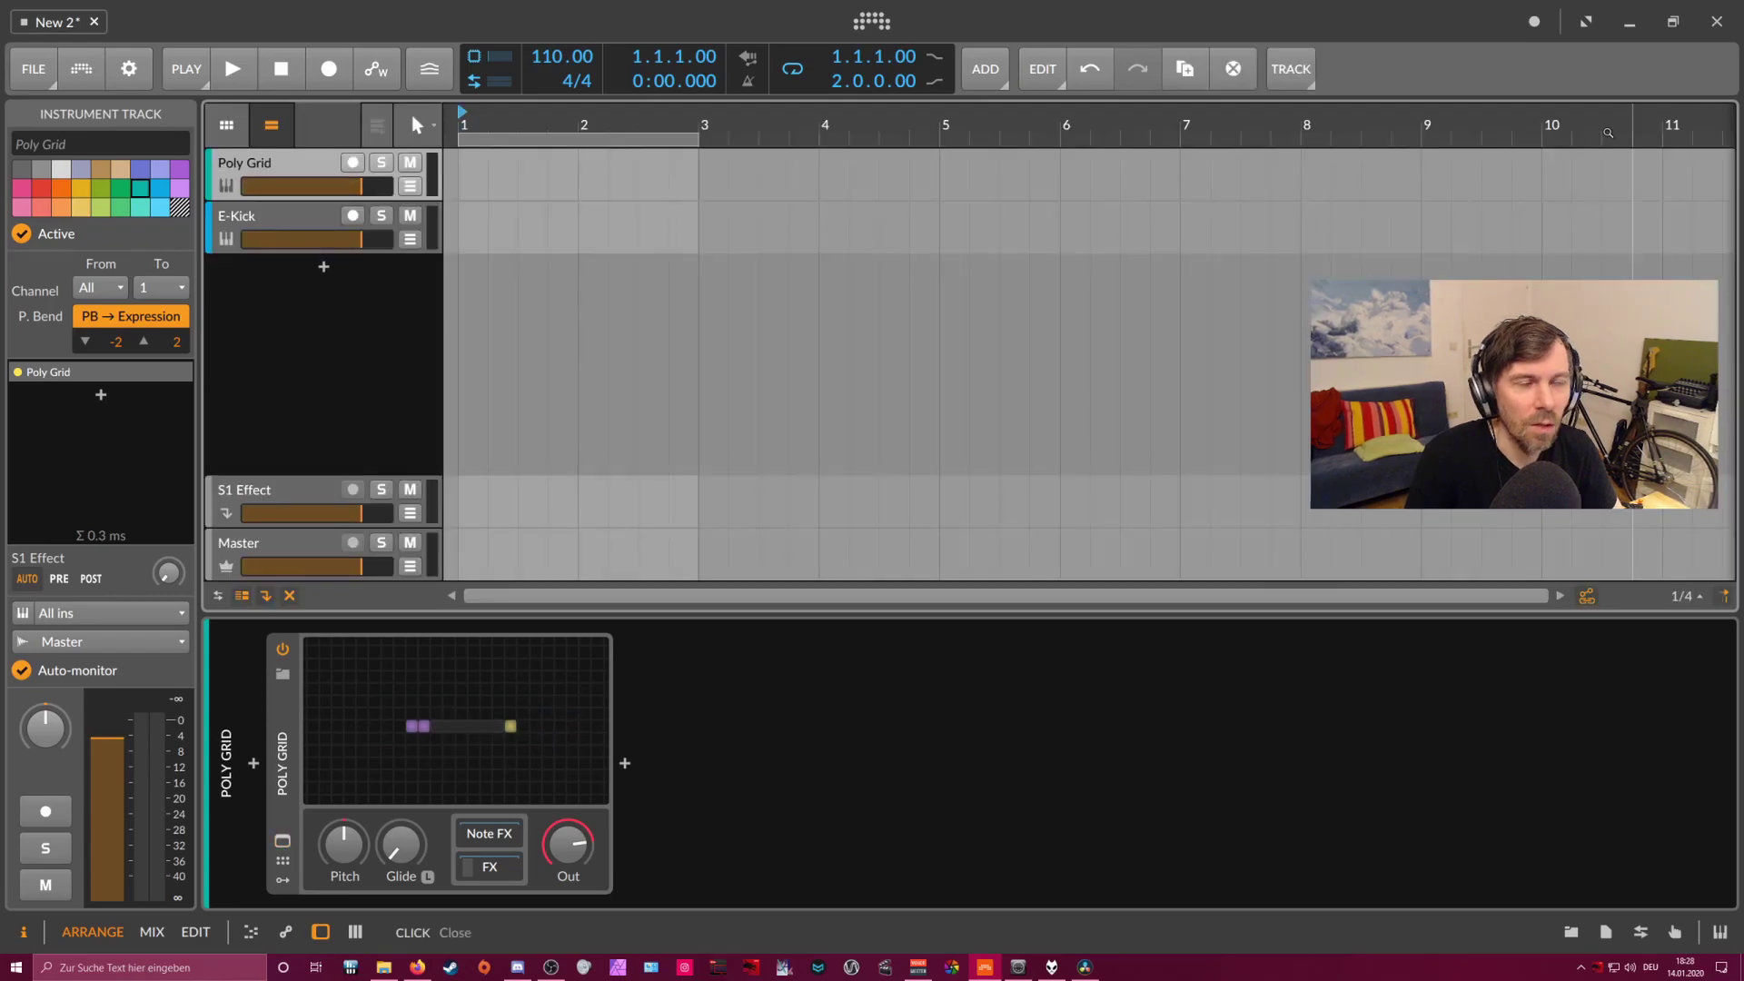
- Show the Poly Grid's FX chain, select the Grid Note Out container and mute the E-Kick track
left_click(487, 831)
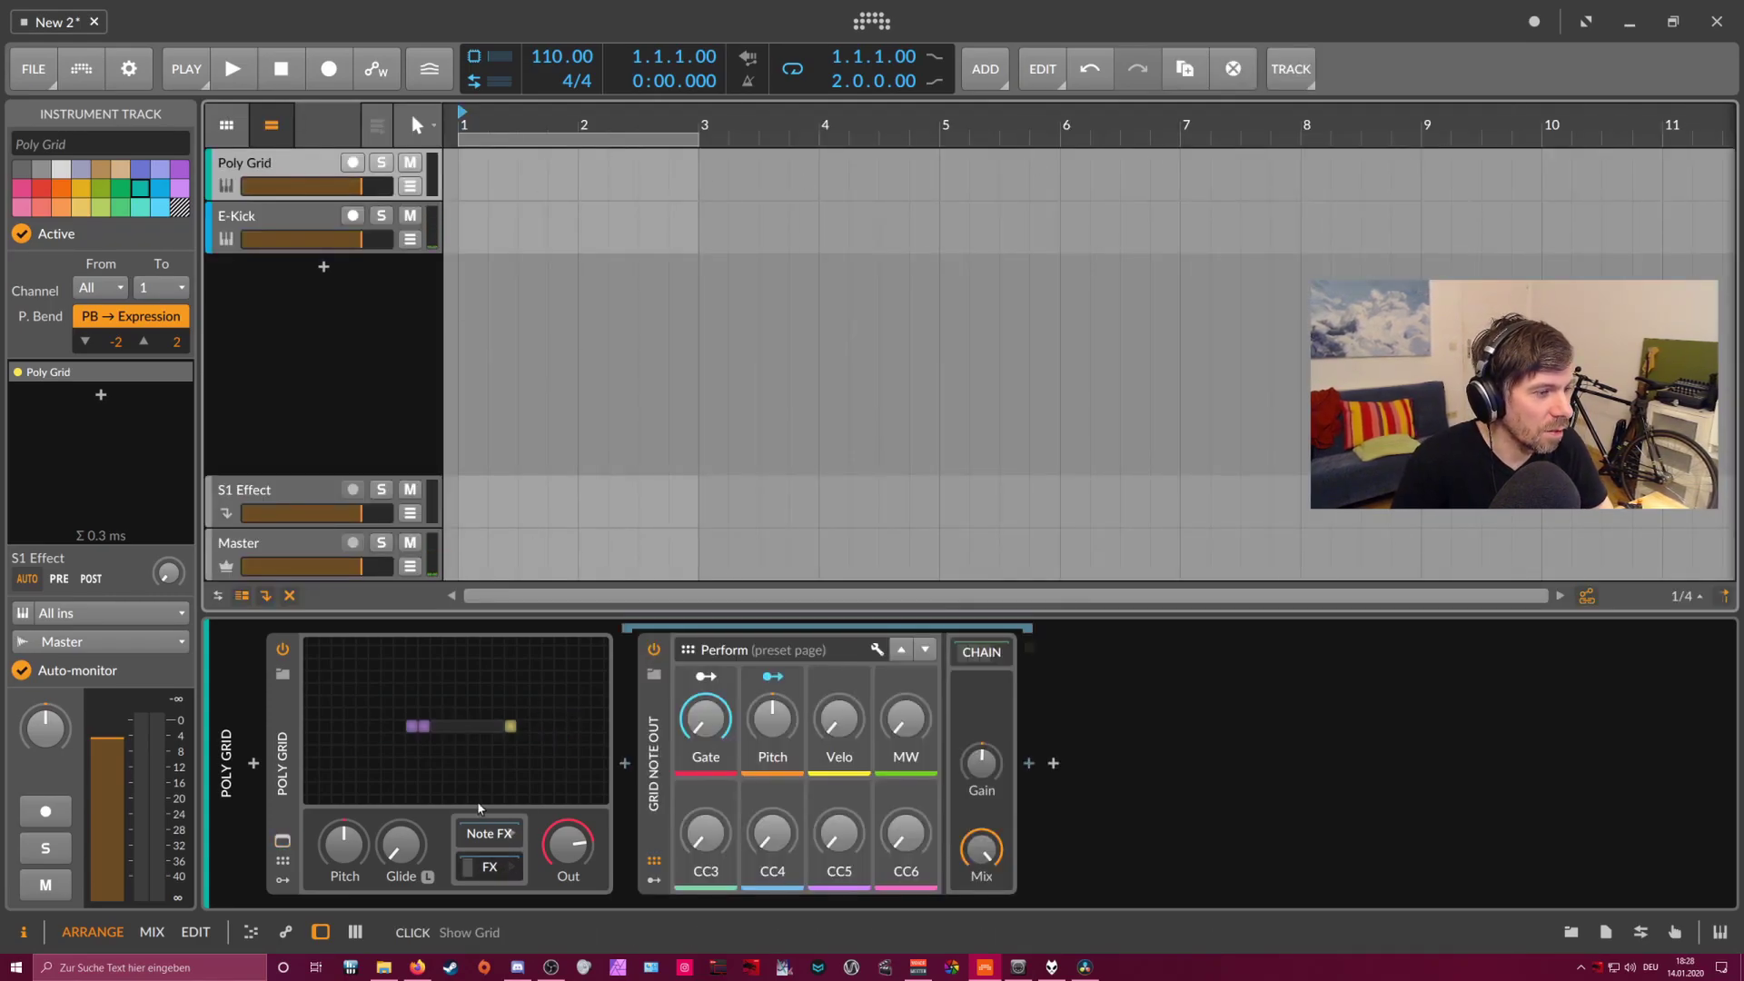
left_click(653, 763)
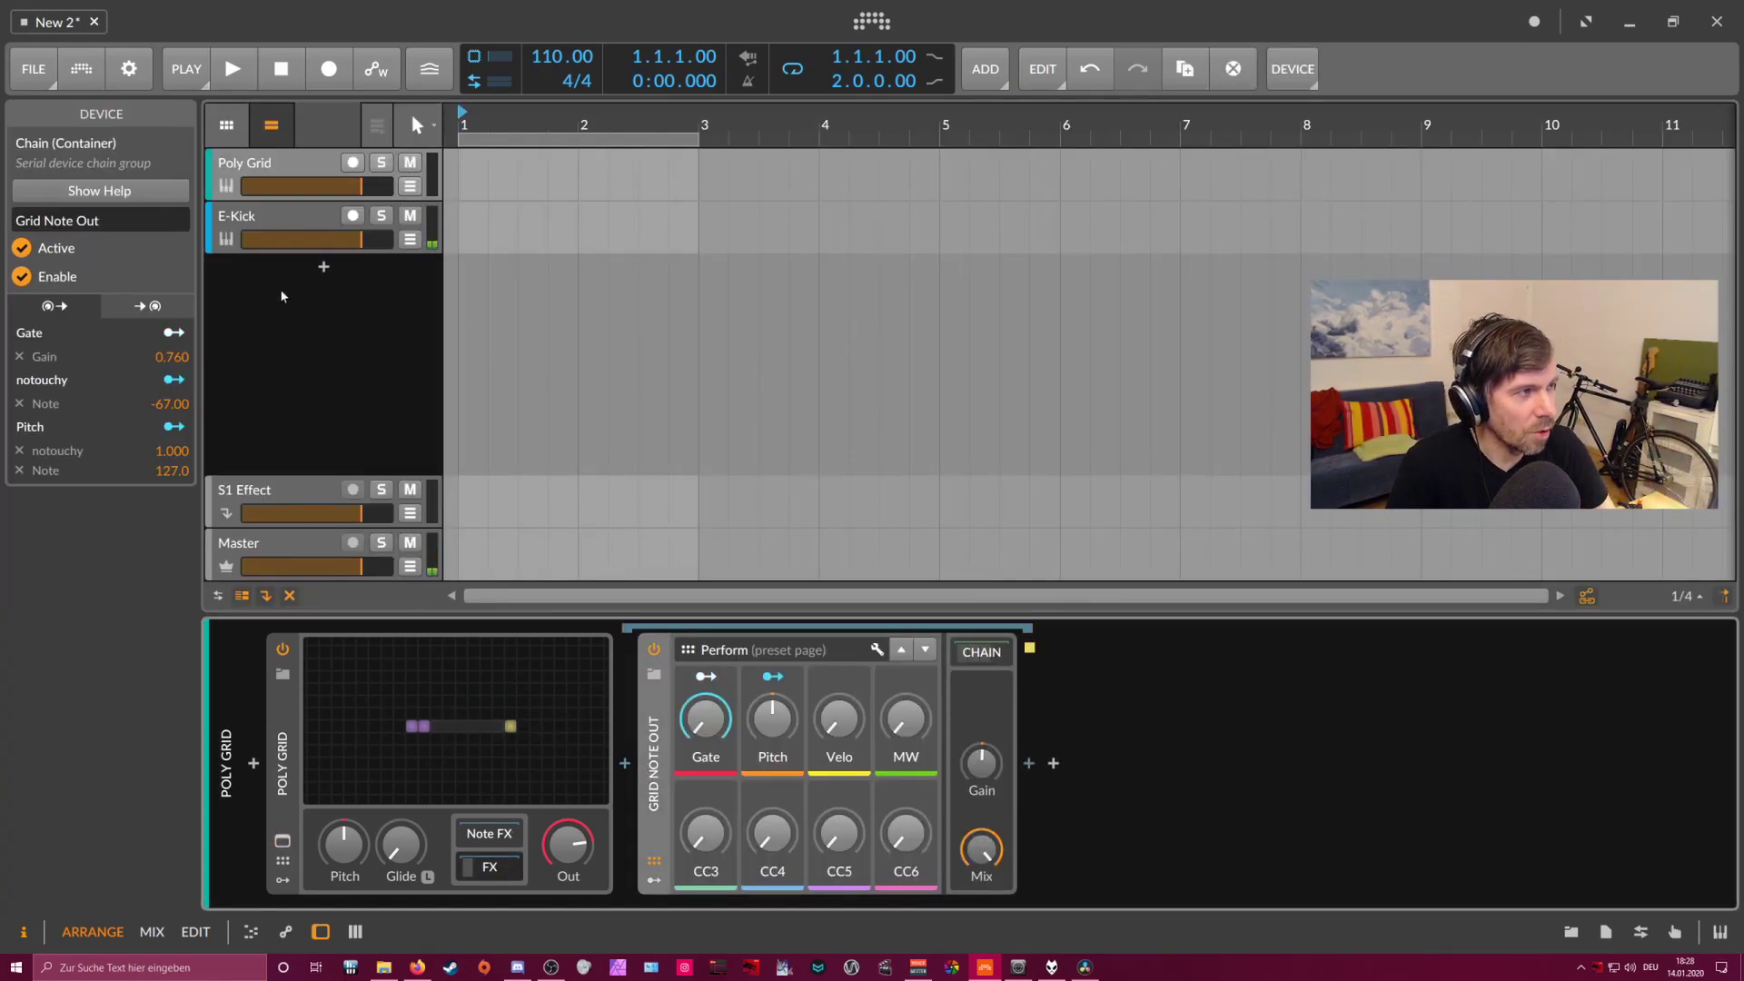
left_click(403, 219)
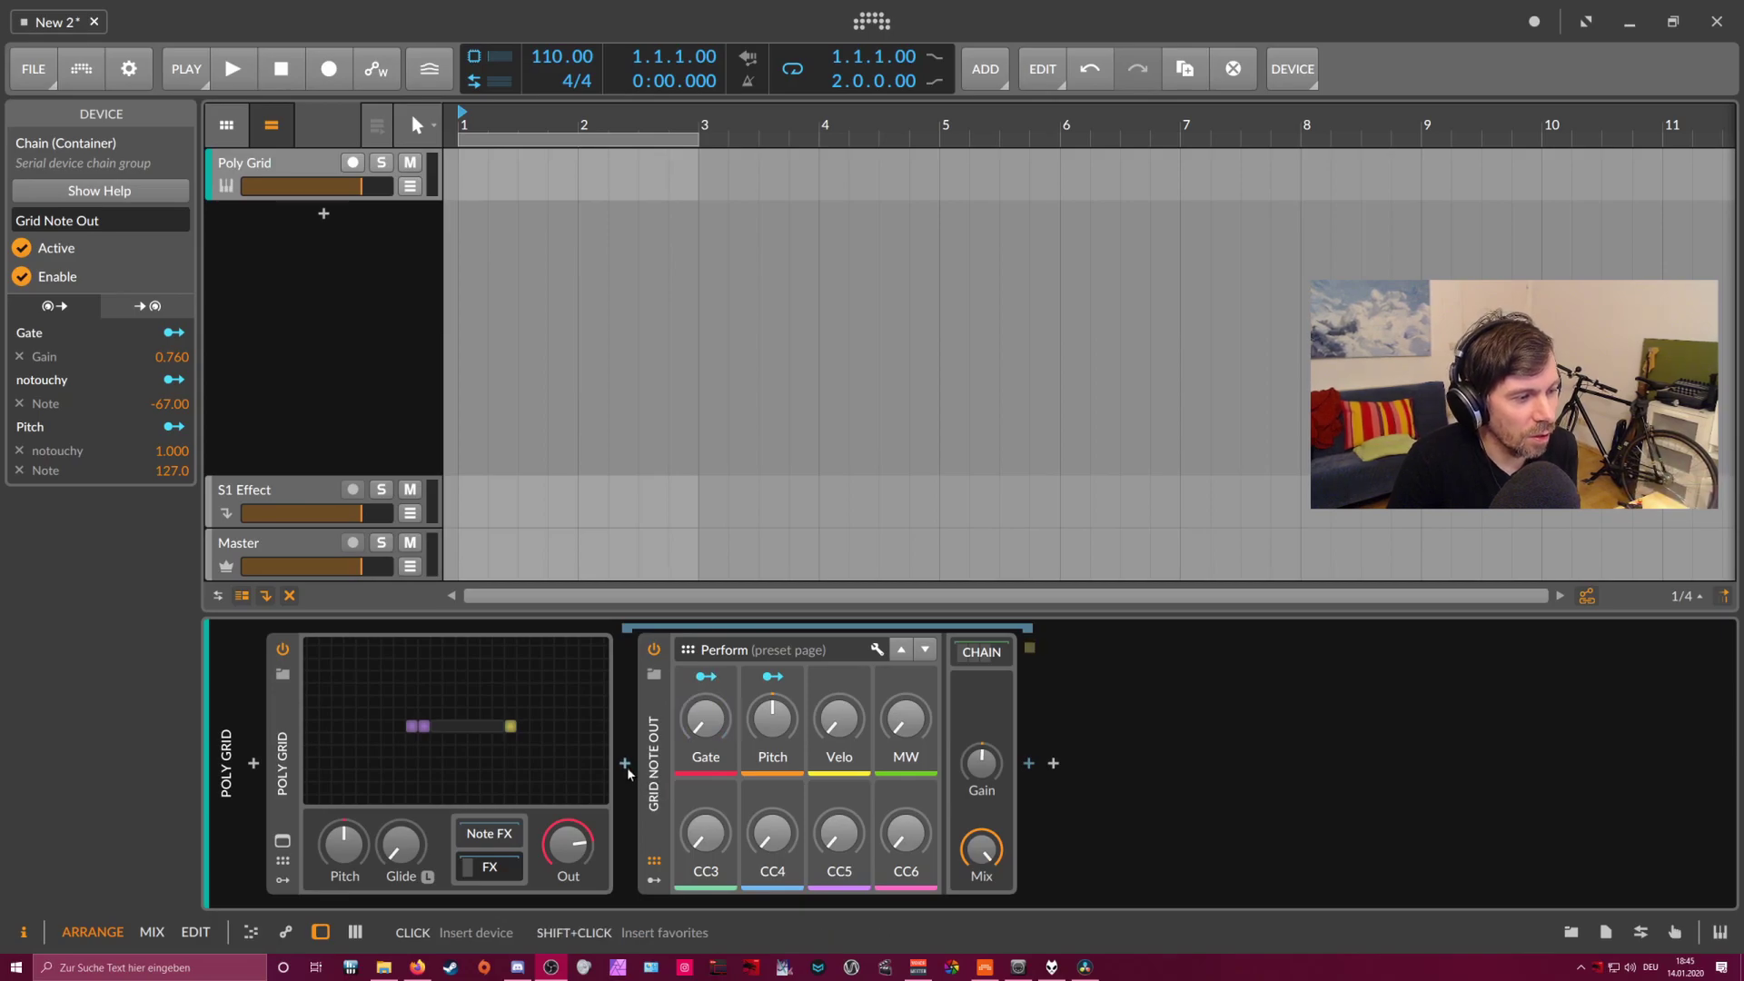
- Delete all four modules from the Poly Grid patch and close its editor
left_click(624, 763)
left_click(1636, 599)
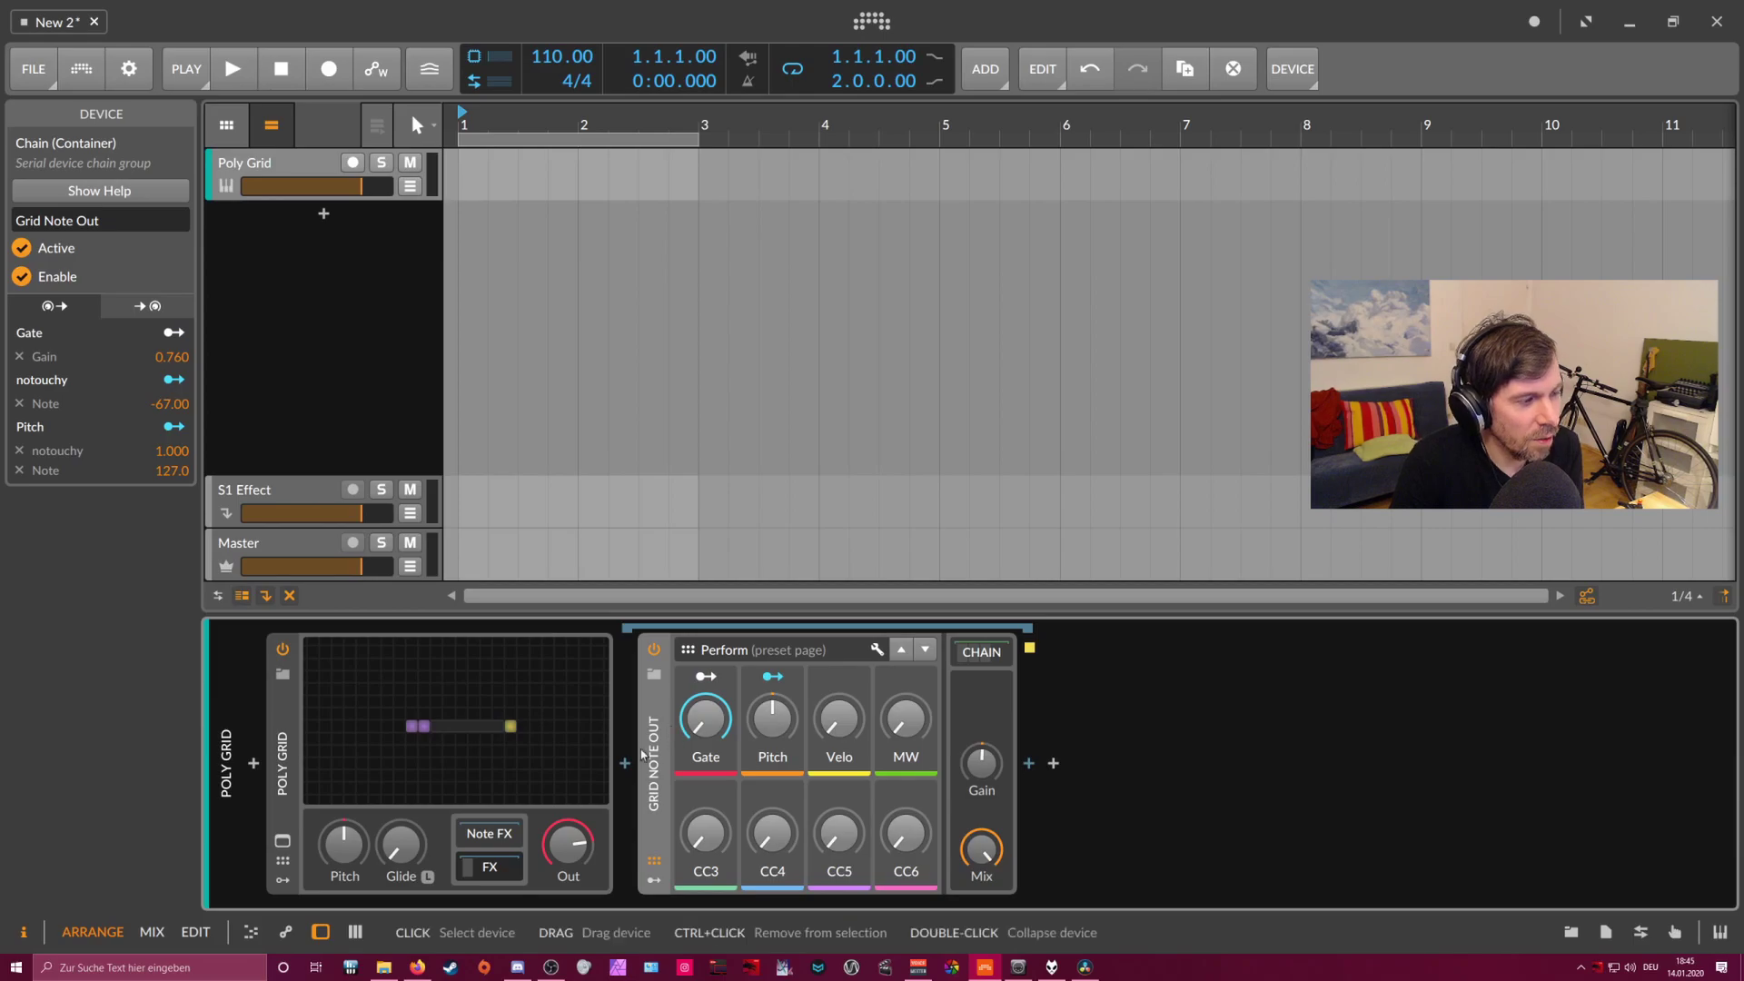
left_click(454, 727)
left_click_drag(542, 318, 1314, 472)
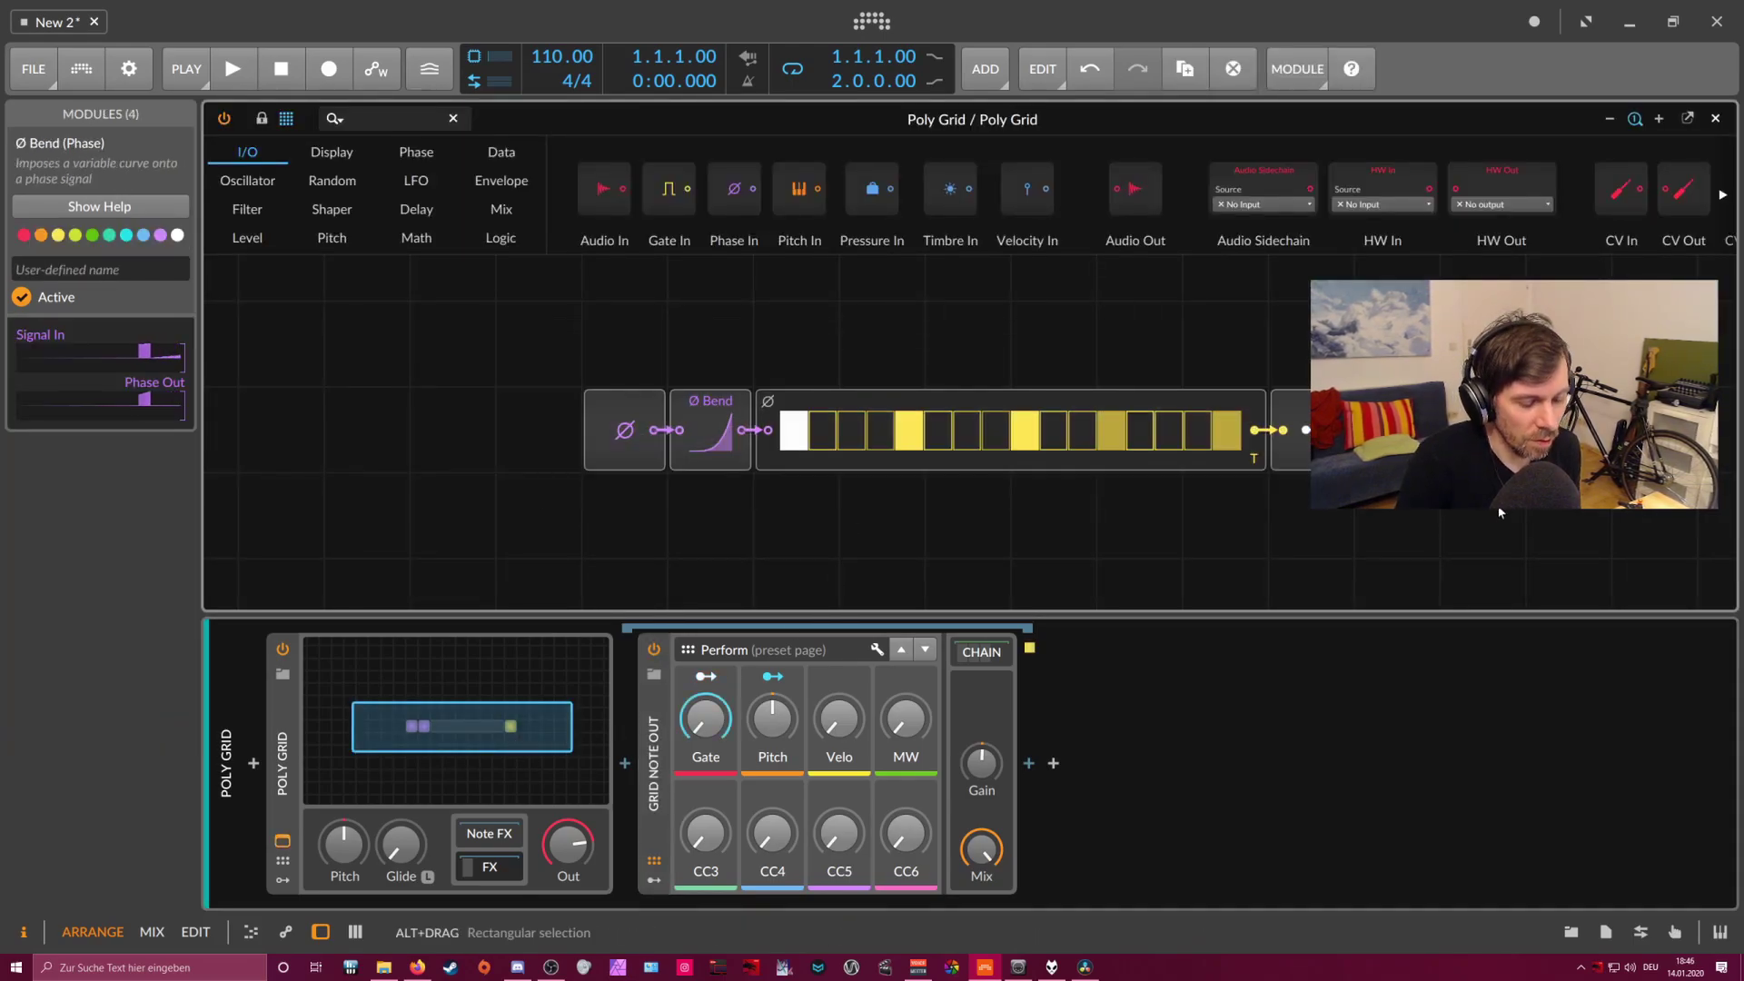
key("Delete")
left_click(1715, 118)
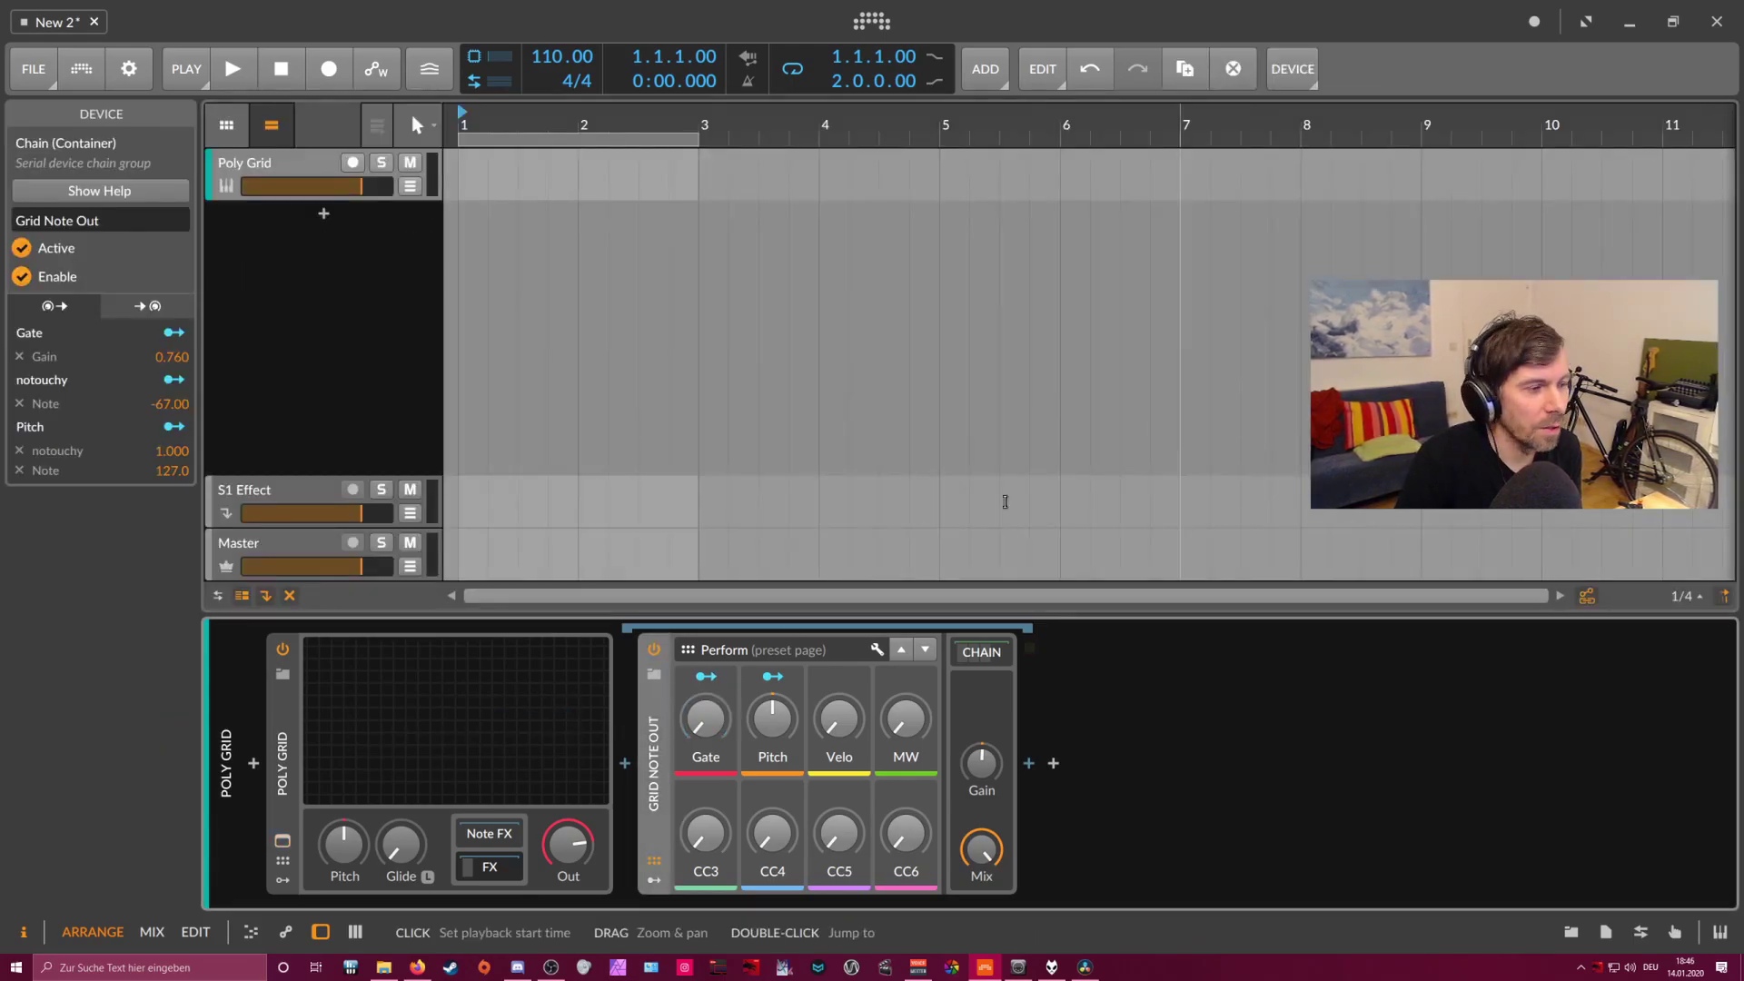
- Collapse the FX chain and save the emptied Poly Grid, with Grid Note Out inside, as its default preset
left_click(487, 836)
left_click(286, 750)
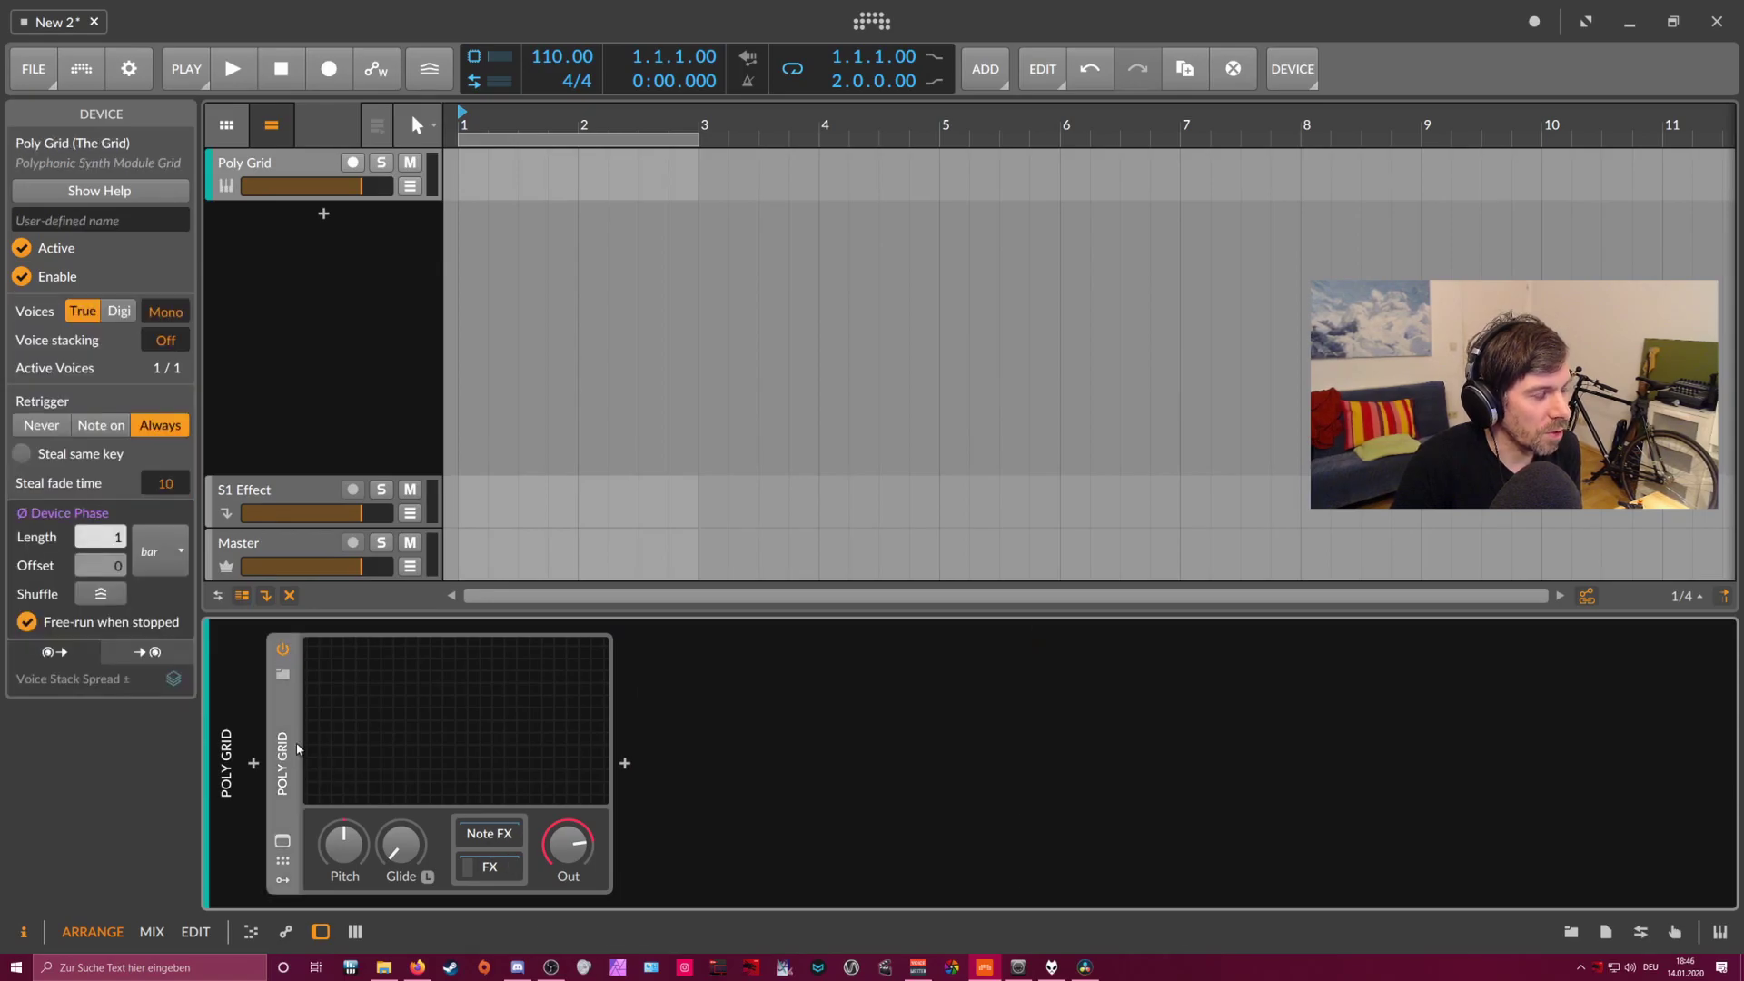
right_click(284, 732)
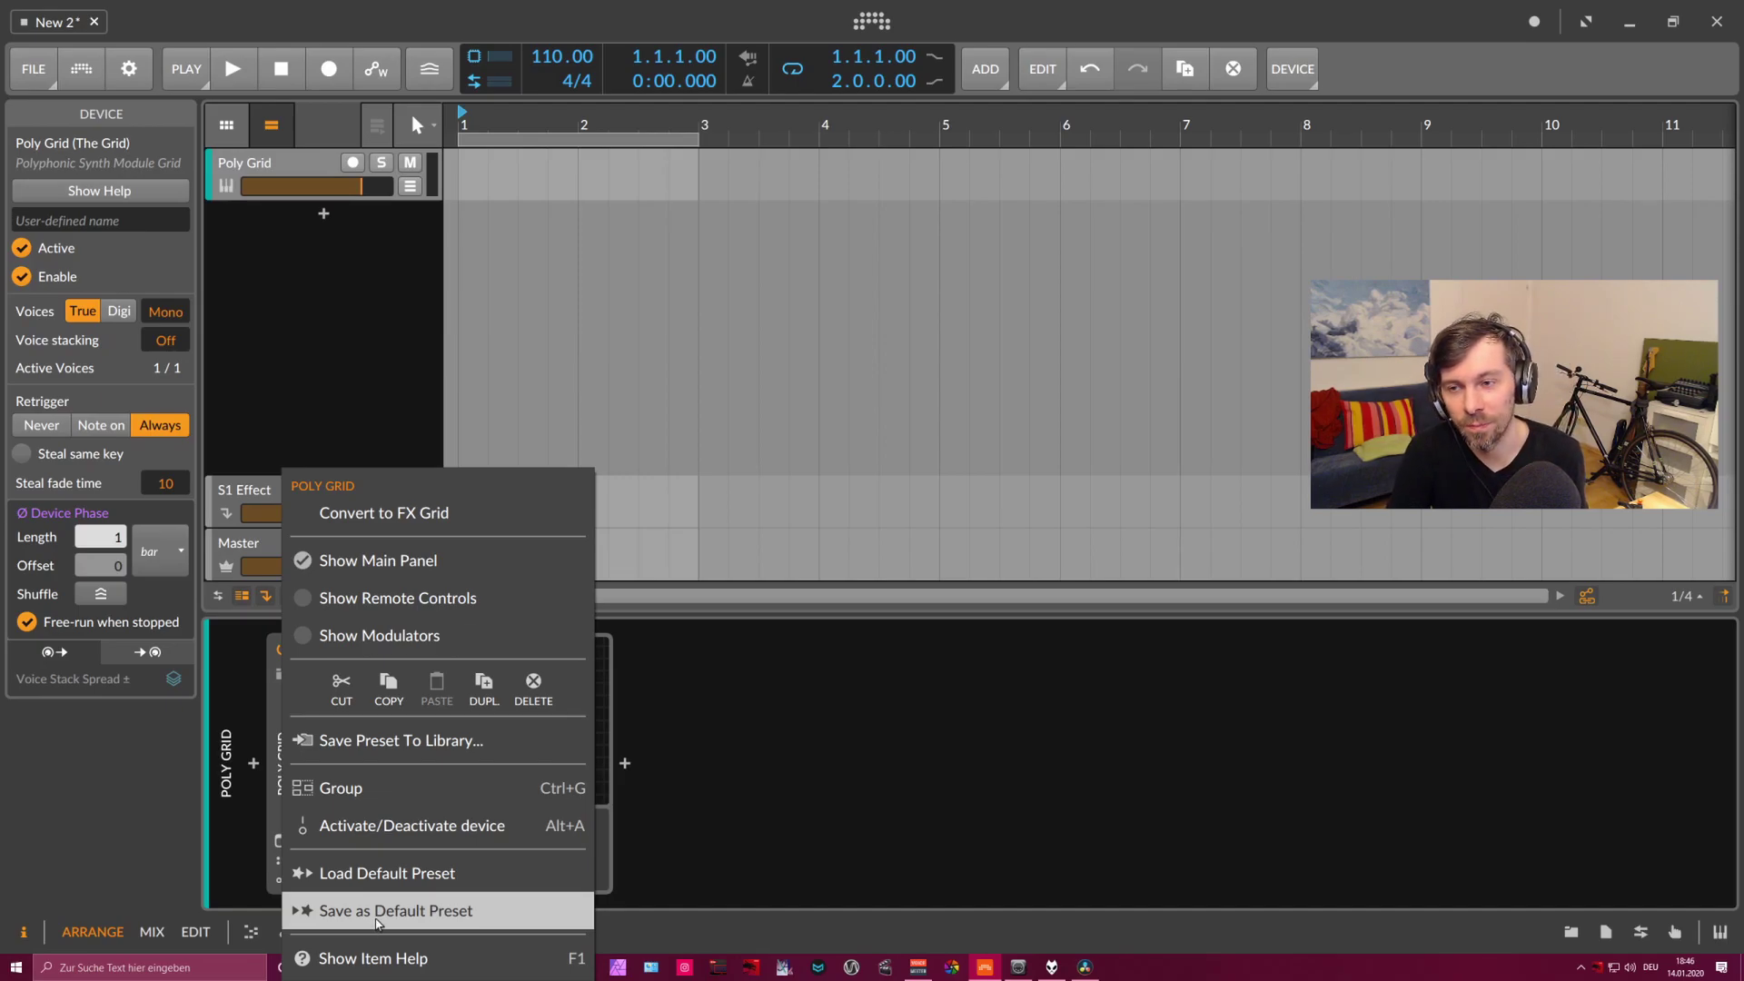
left_click(377, 911)
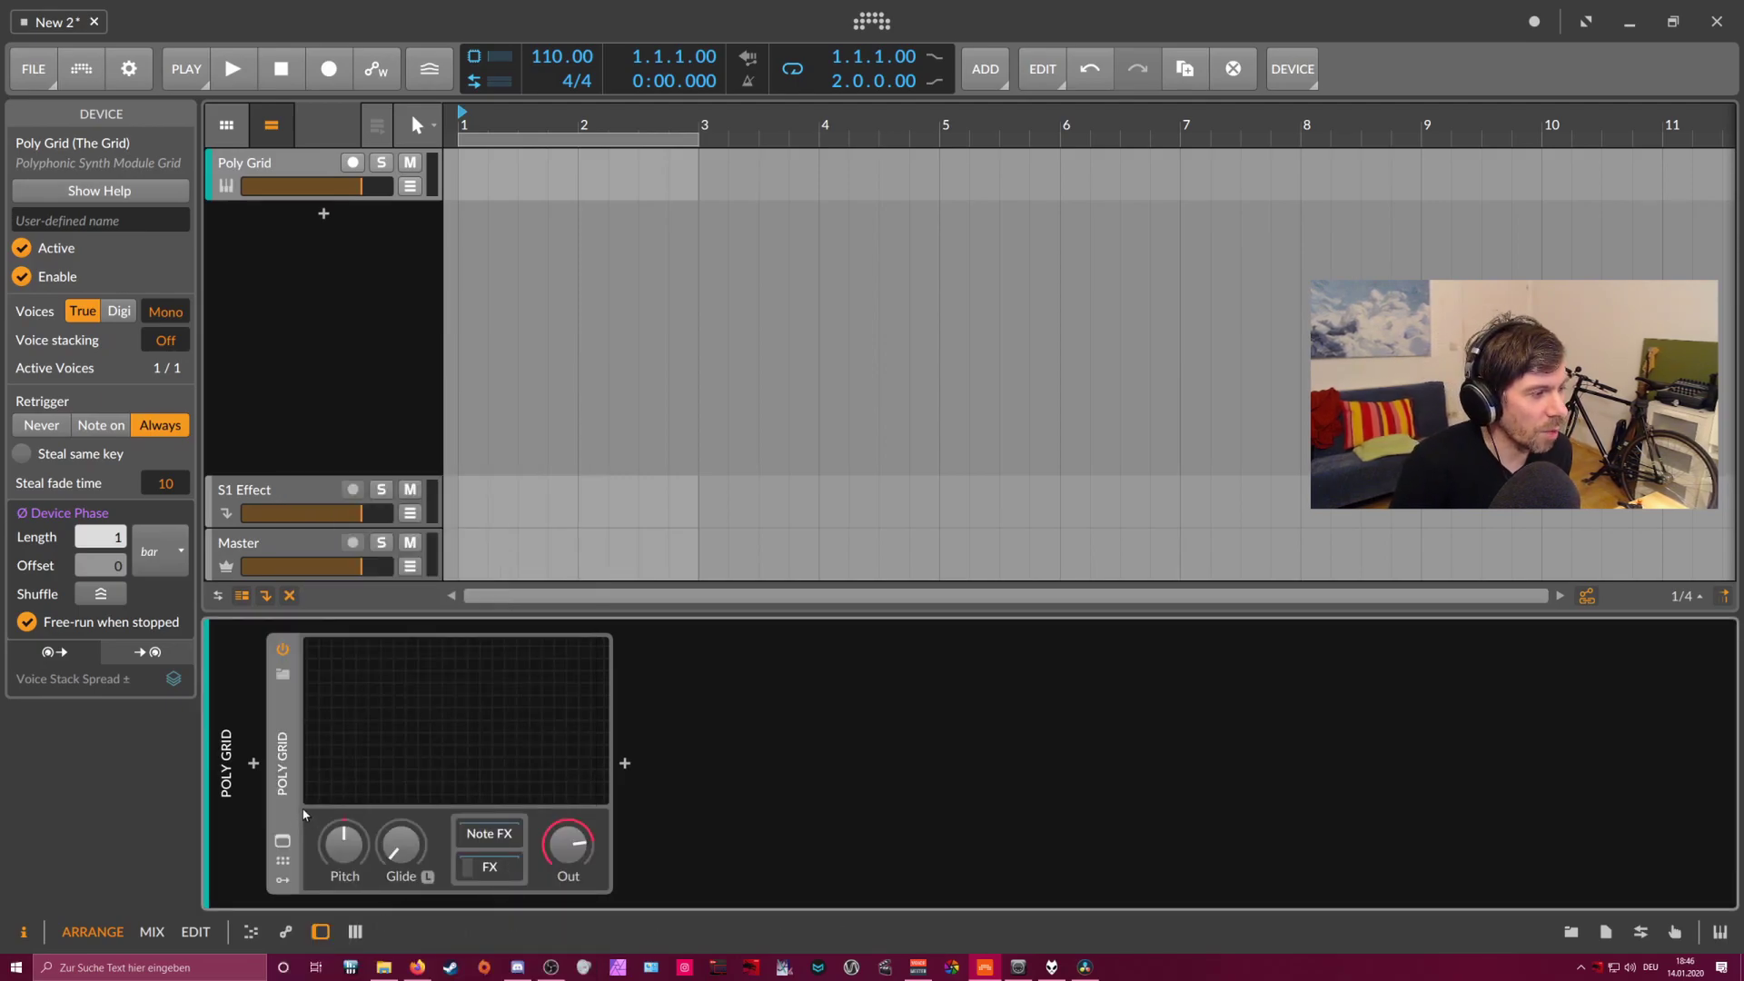
- Show the Poly Grid's FX chain again and set the Grid Note Out chain's Mix to 0%
left_click(489, 866)
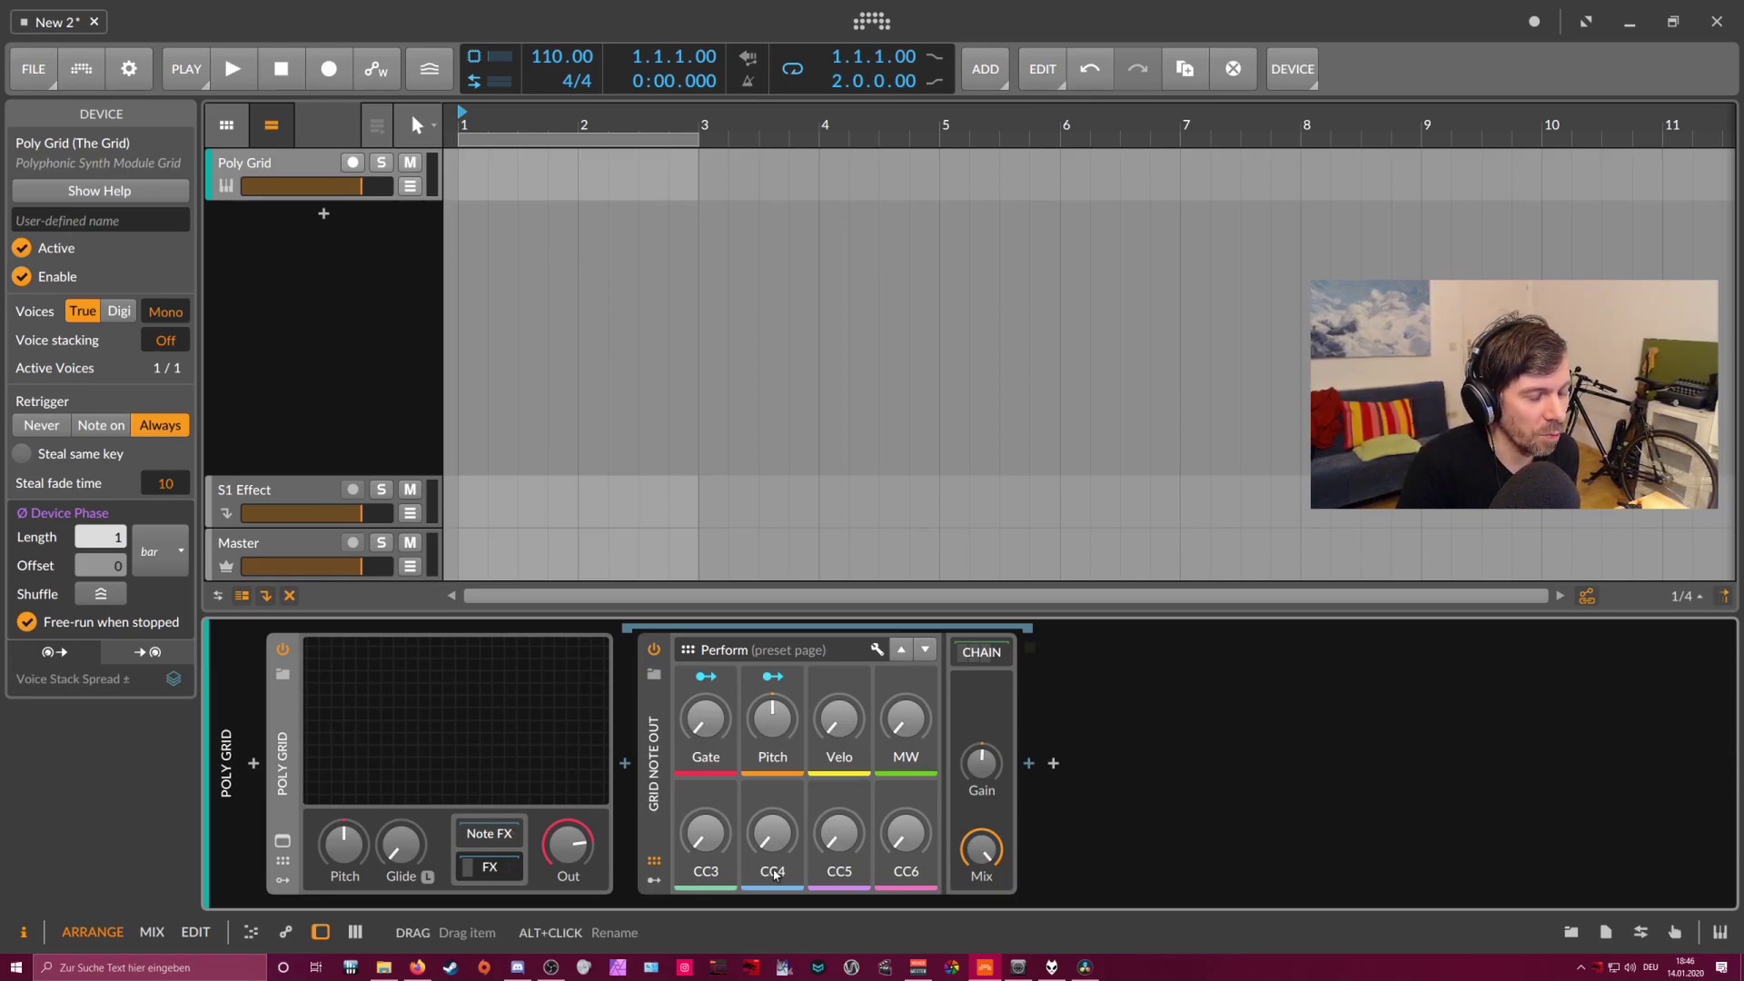
left_click_drag(986, 849, 1005, 867)
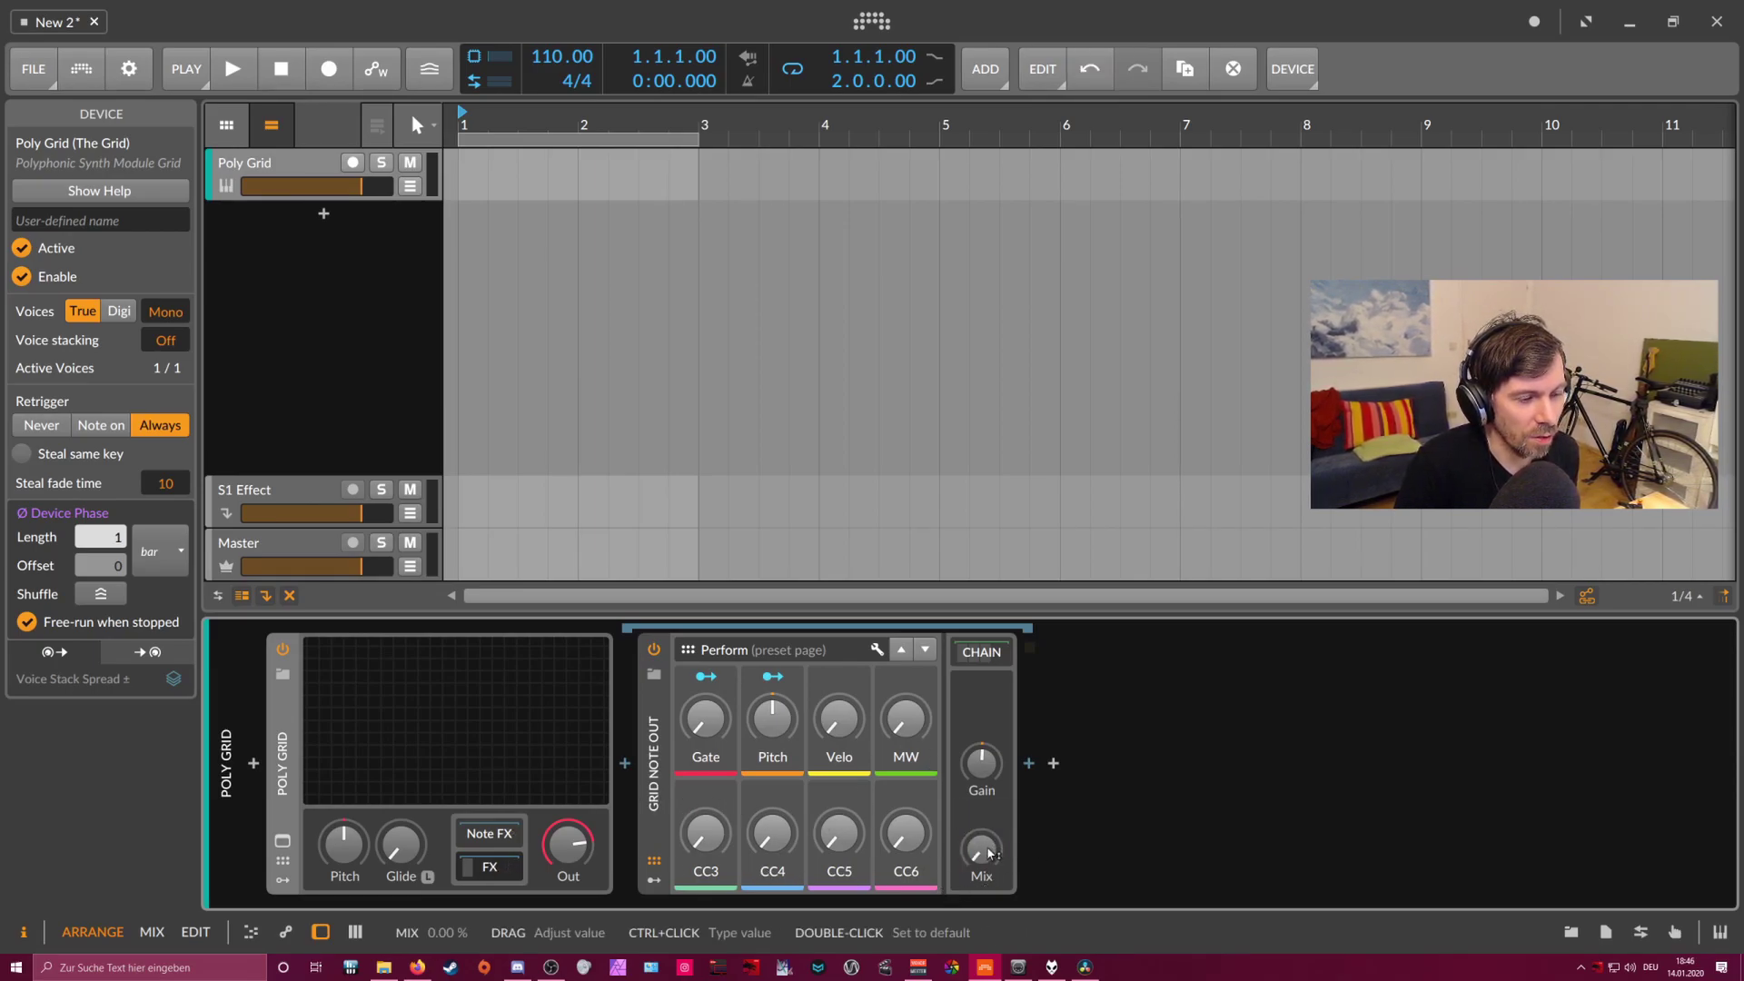